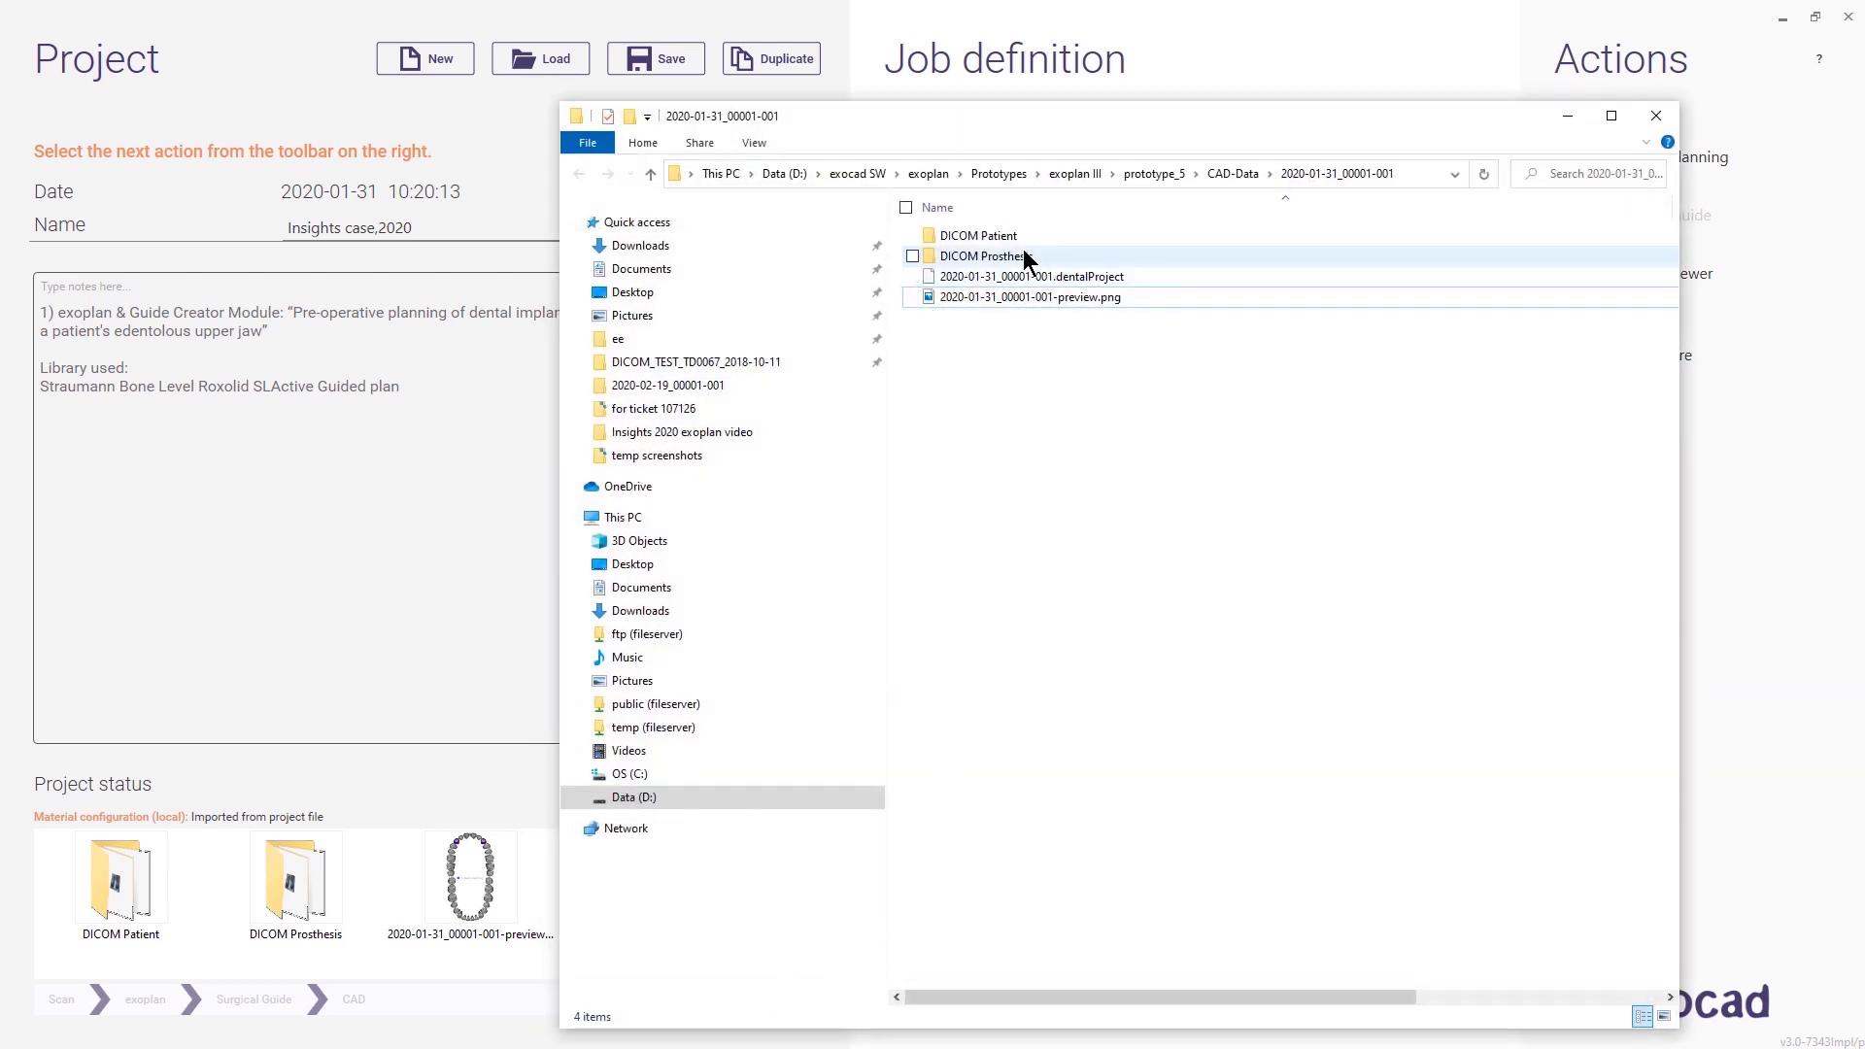
# - Check the DICOM Patient and DICOM Prosthesis folders in CAD-Data folder 2020-01-31_00001-001
pyautogui.moveTo(1041, 235)
pyautogui.moveTo(1000, 270)
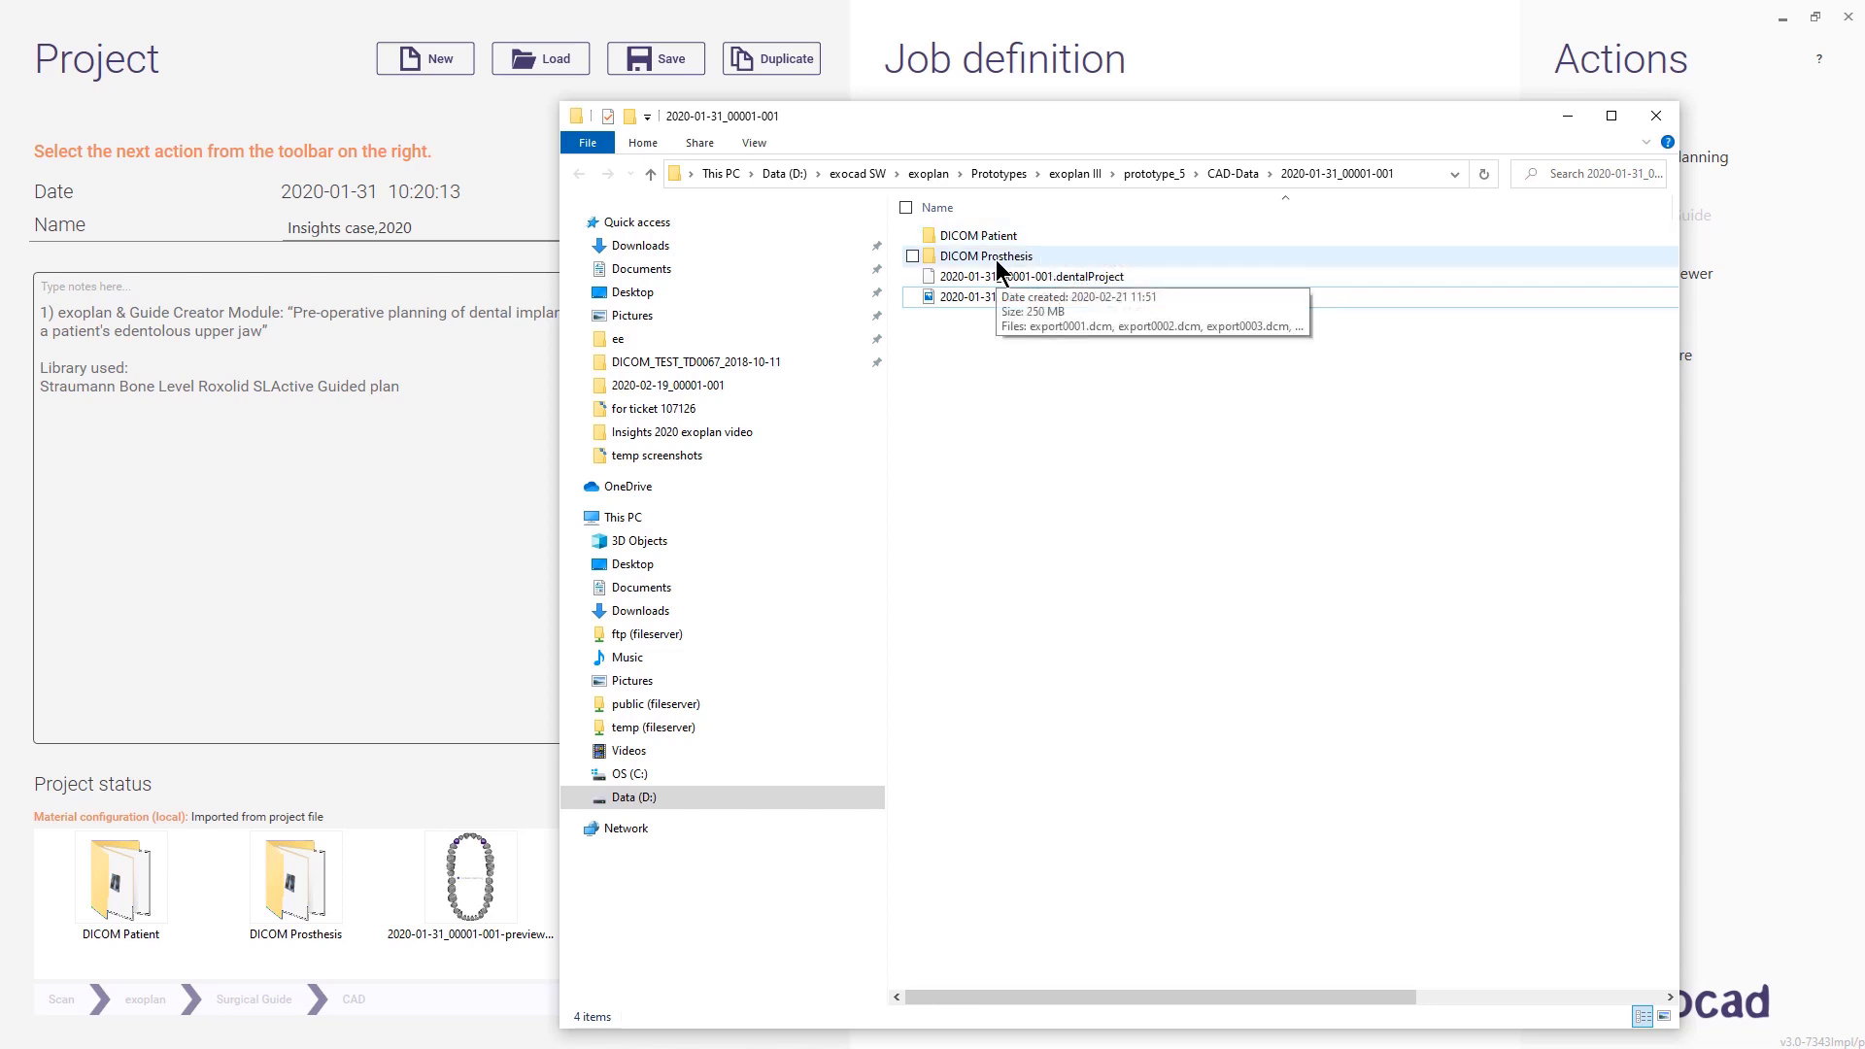
# - Start Implant Planning and load the DICOM Patient CT series from the case folder
pyautogui.click(1656, 116)
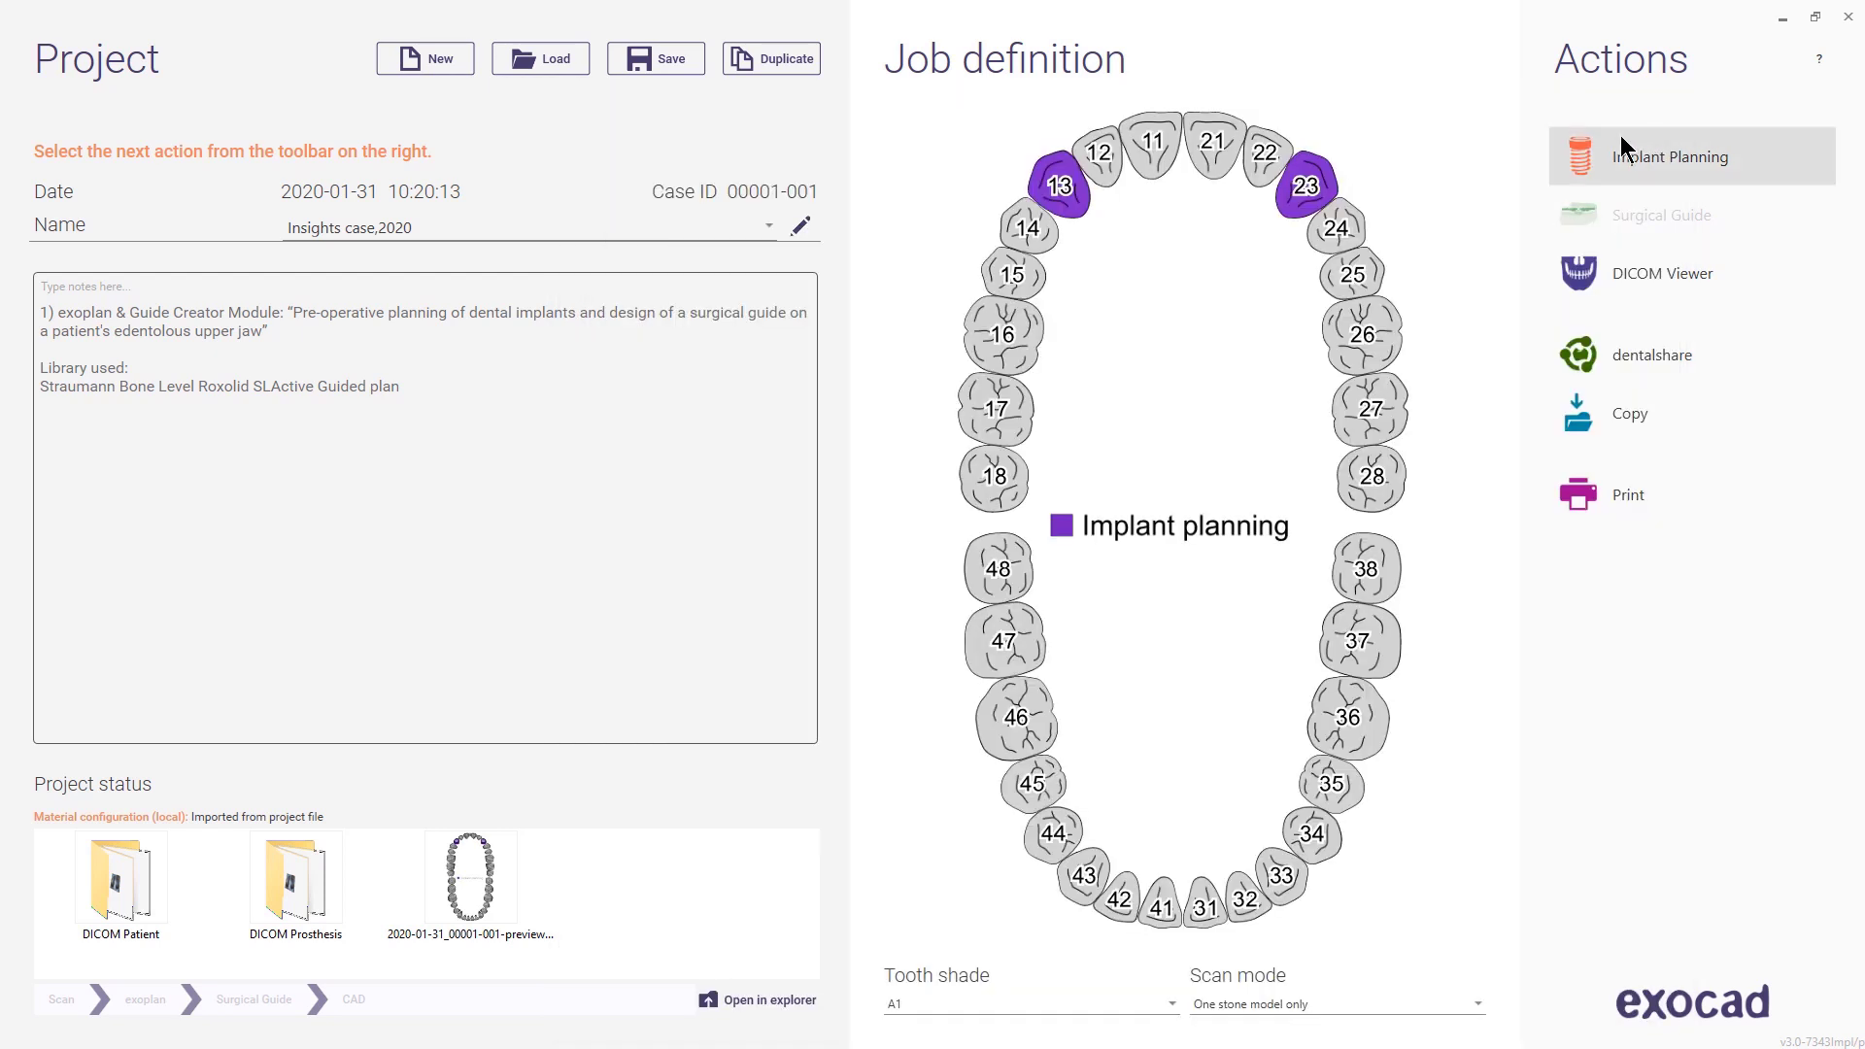
pyautogui.click(1579, 154)
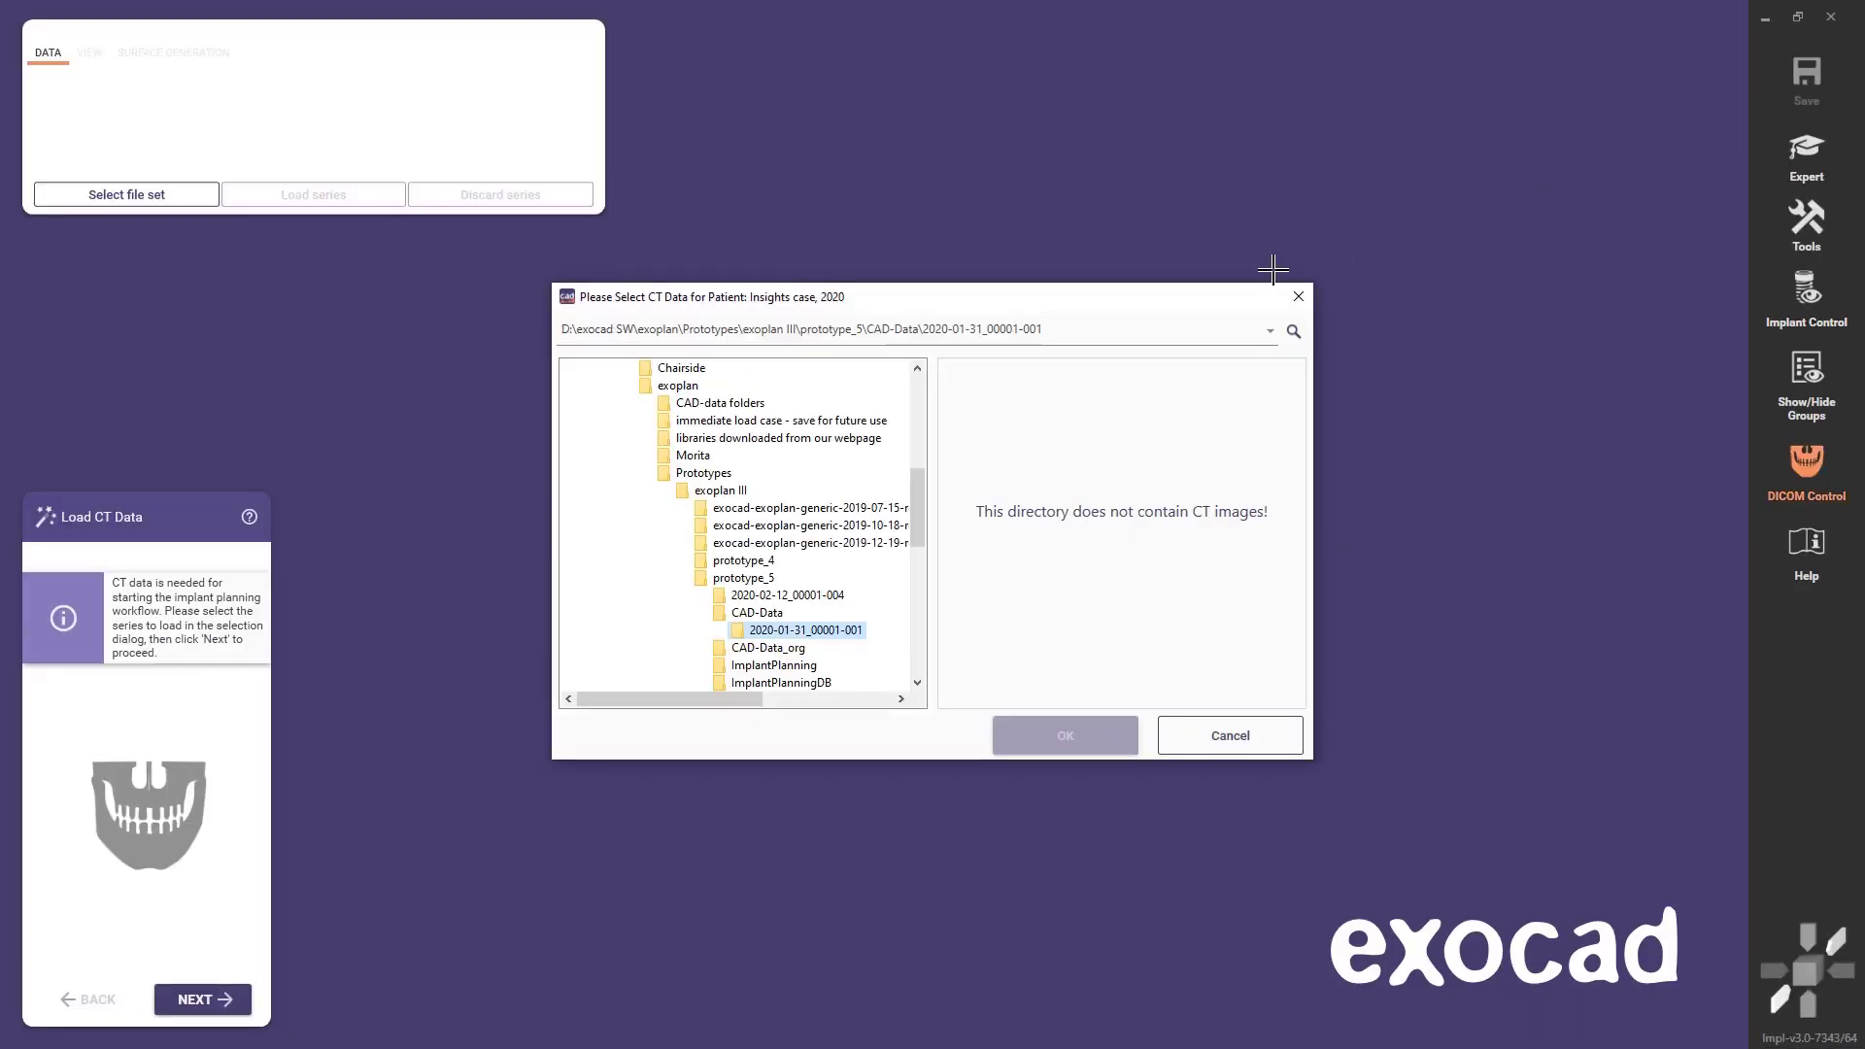
pyautogui.click(717, 631)
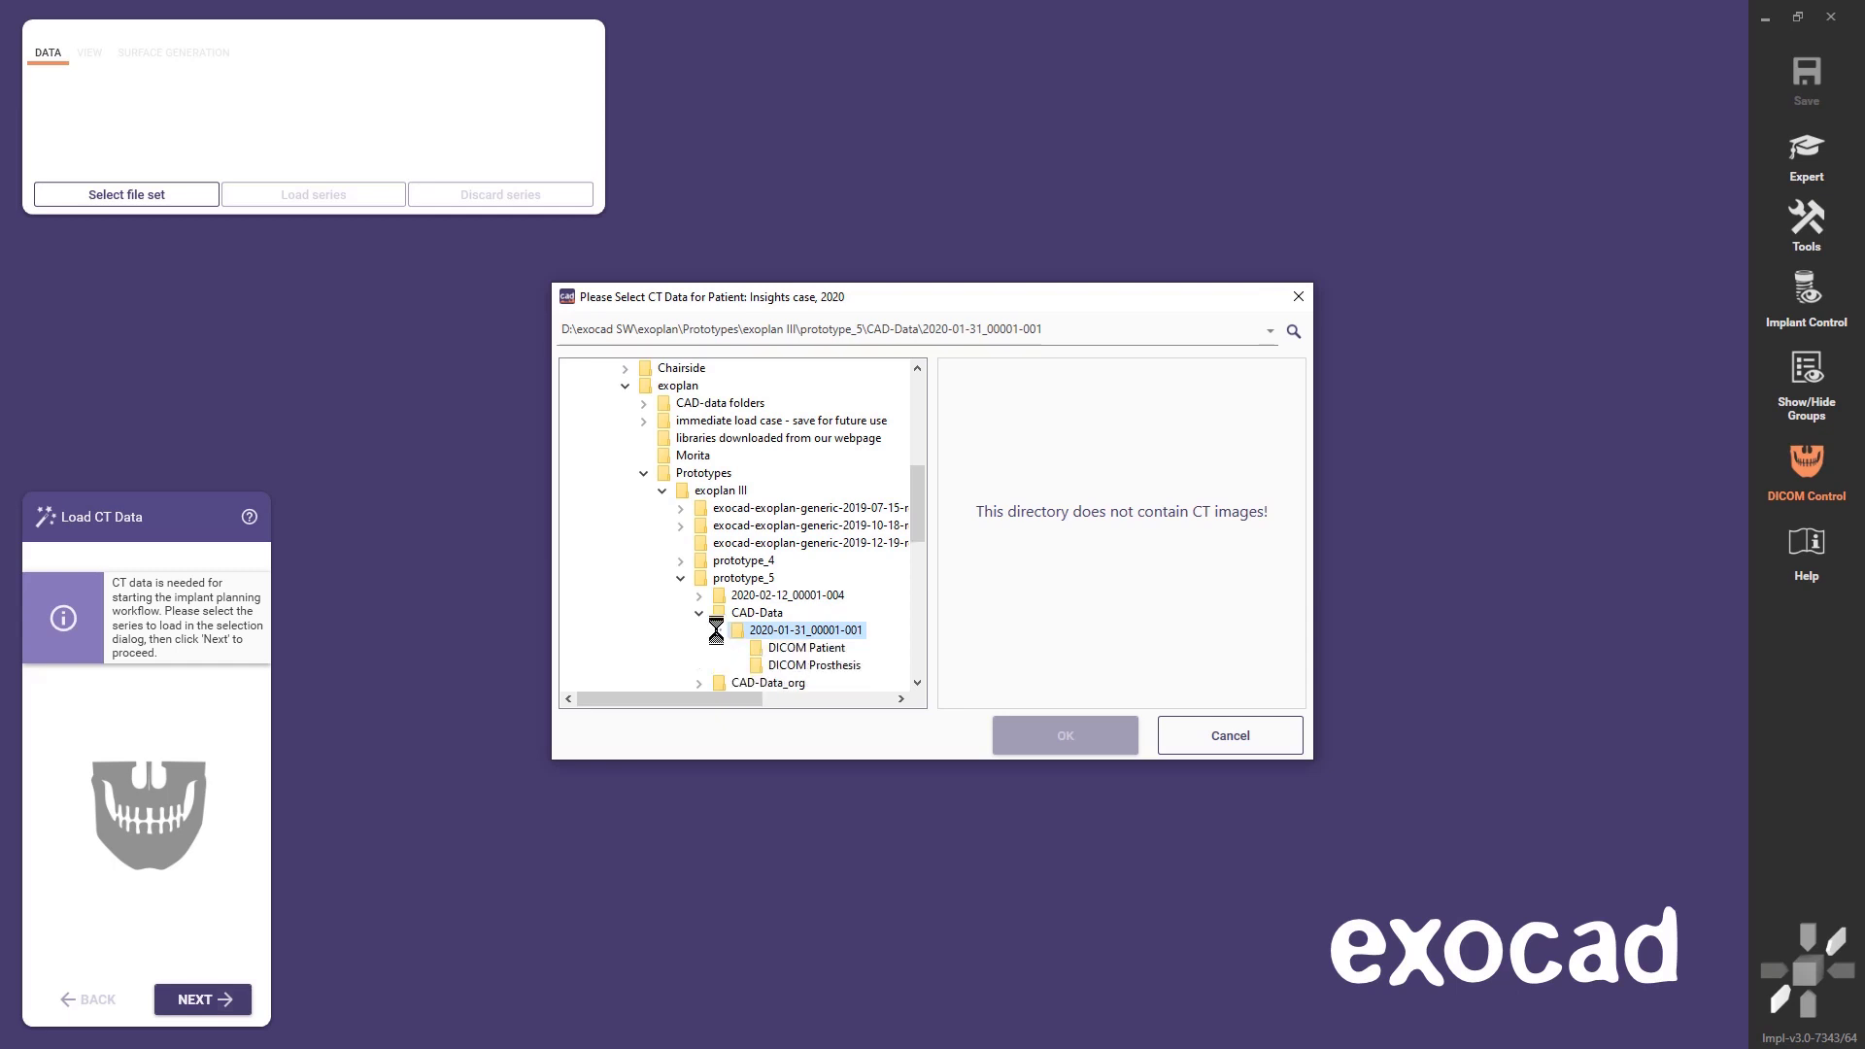
pyautogui.click(809, 649)
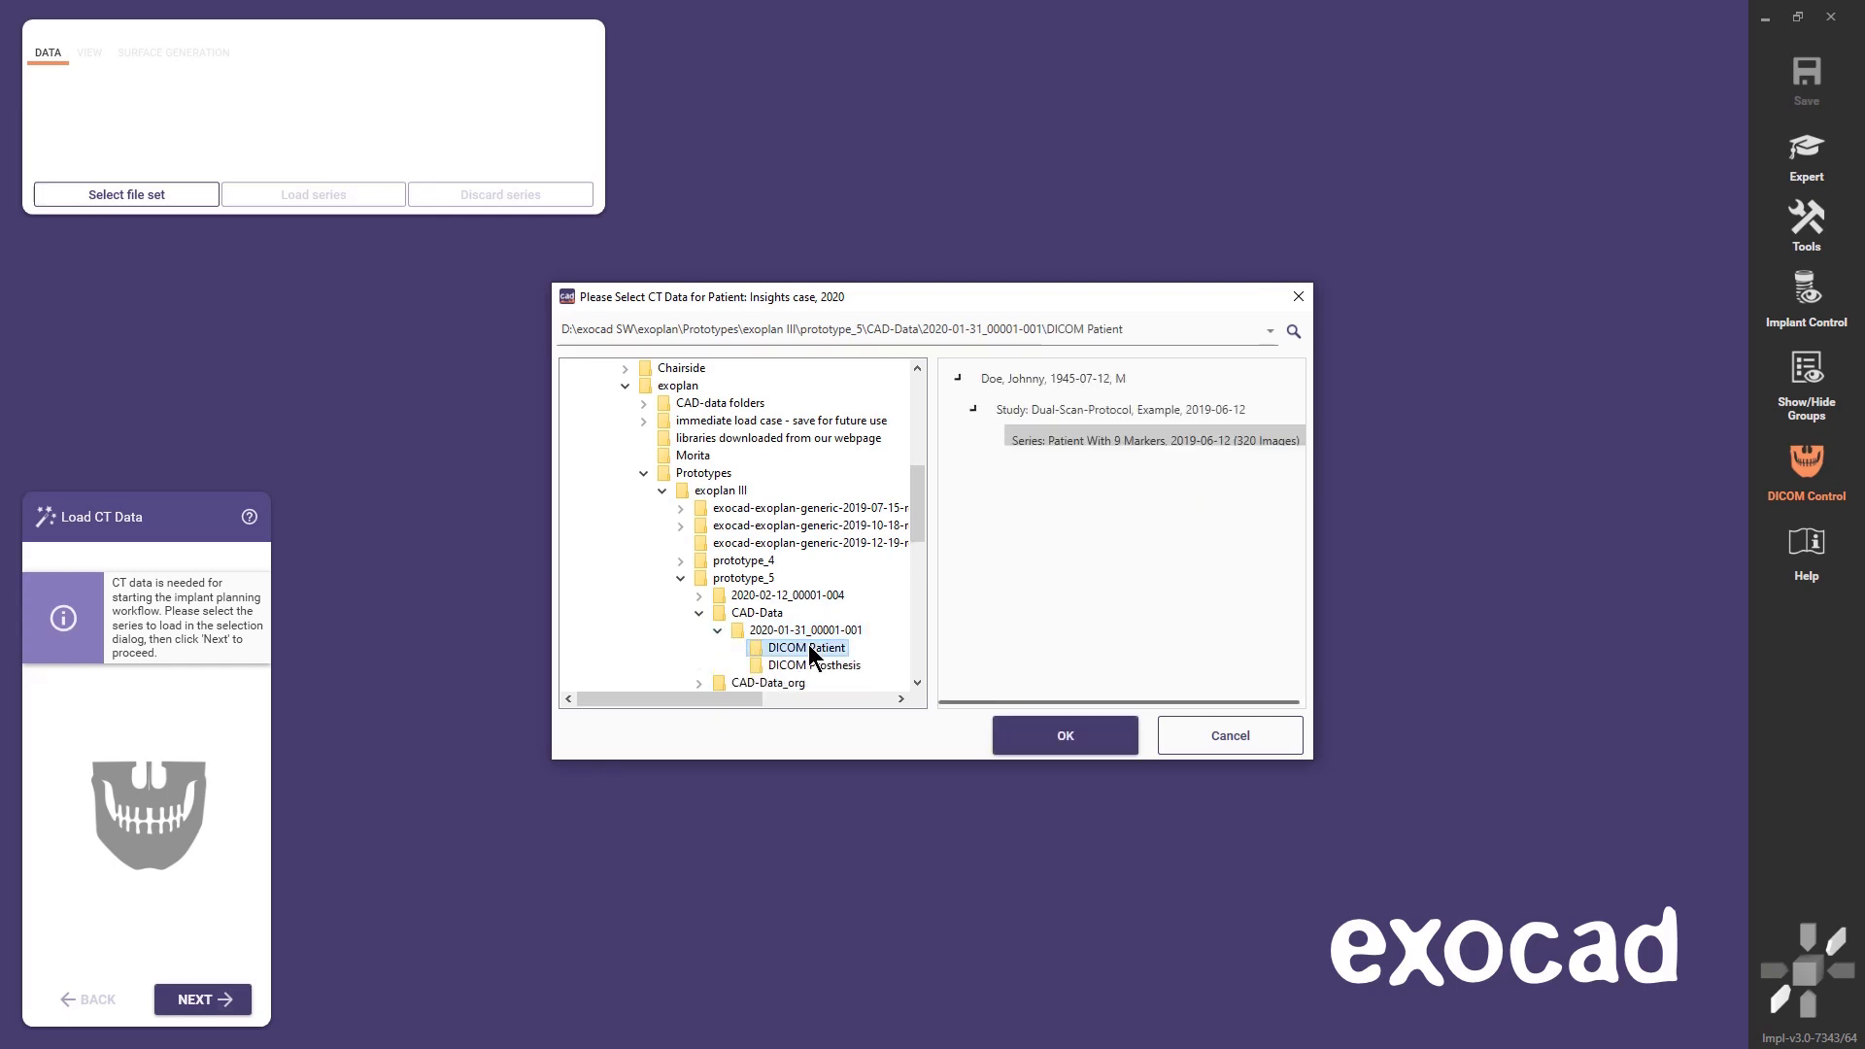
pyautogui.click(1059, 737)
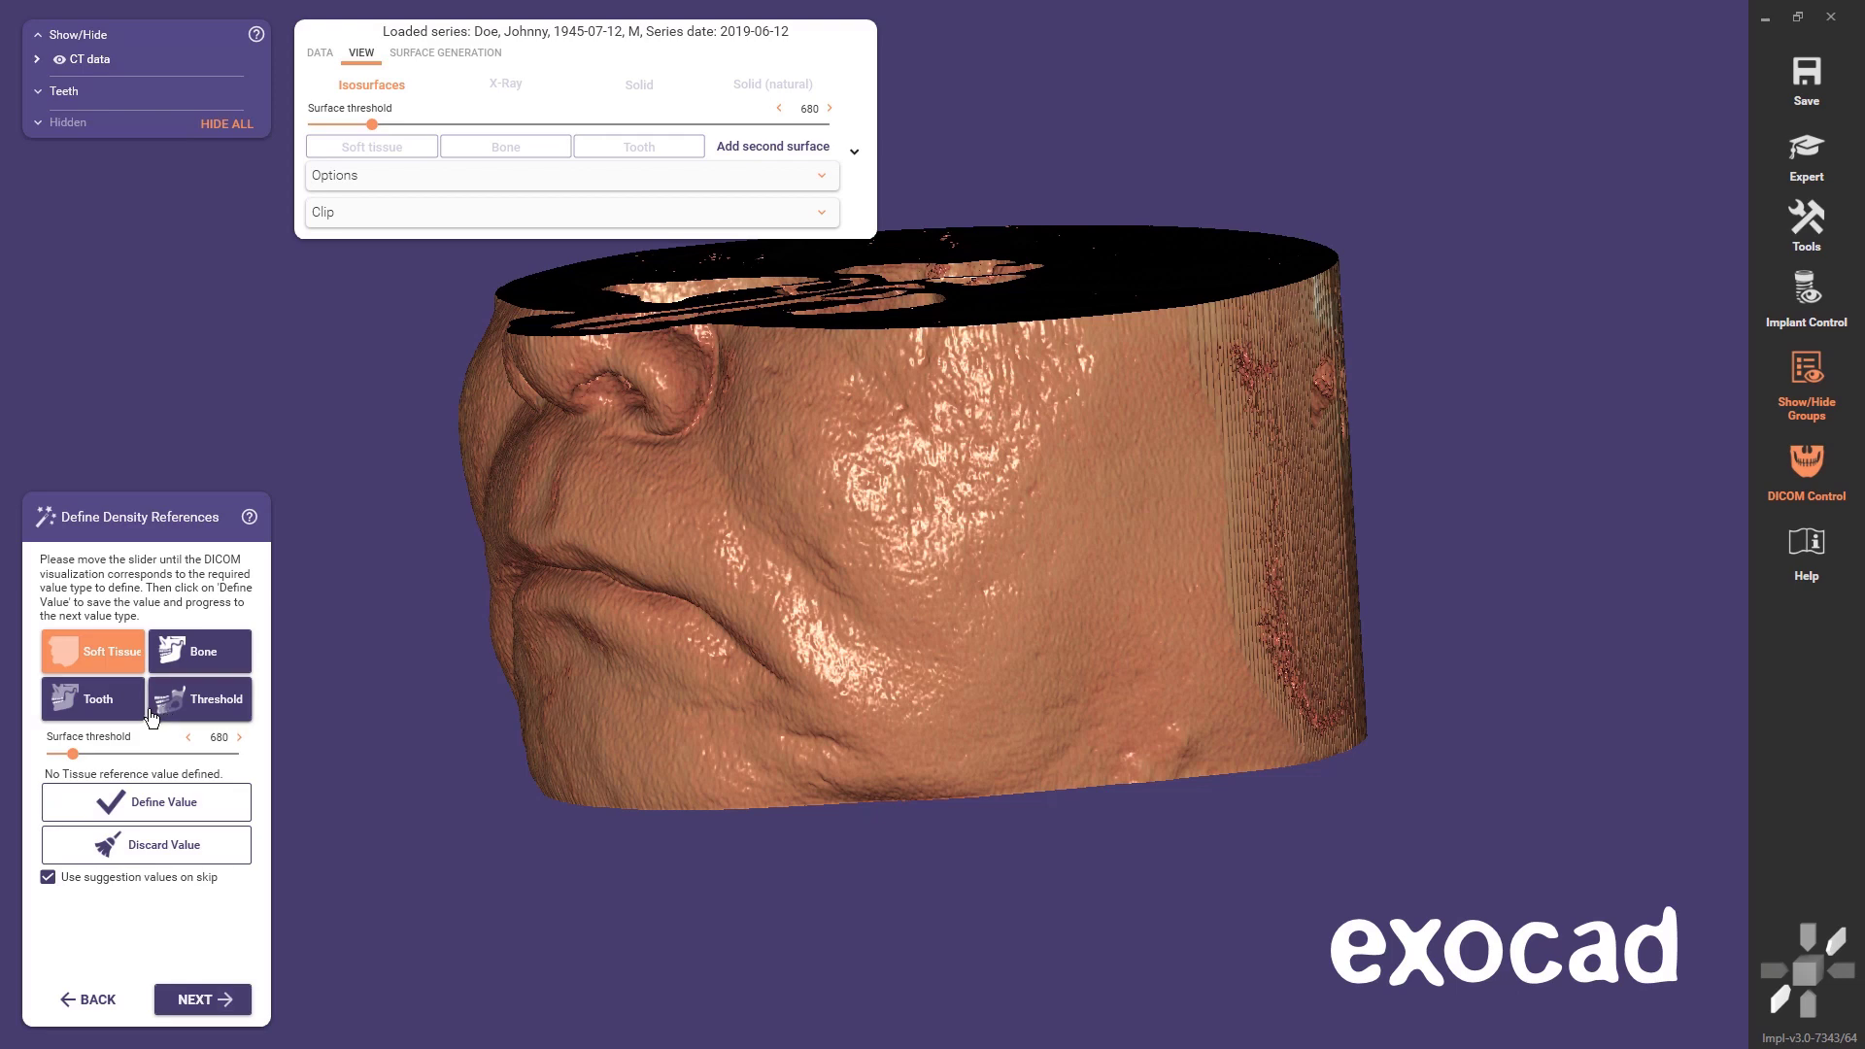
# - Define soft tissue (648), bone, tooth and threshold (1644) density reference values
pyautogui.moveTo(74, 750); pyautogui.dragTo(73, 754)
pyautogui.click(106, 806)
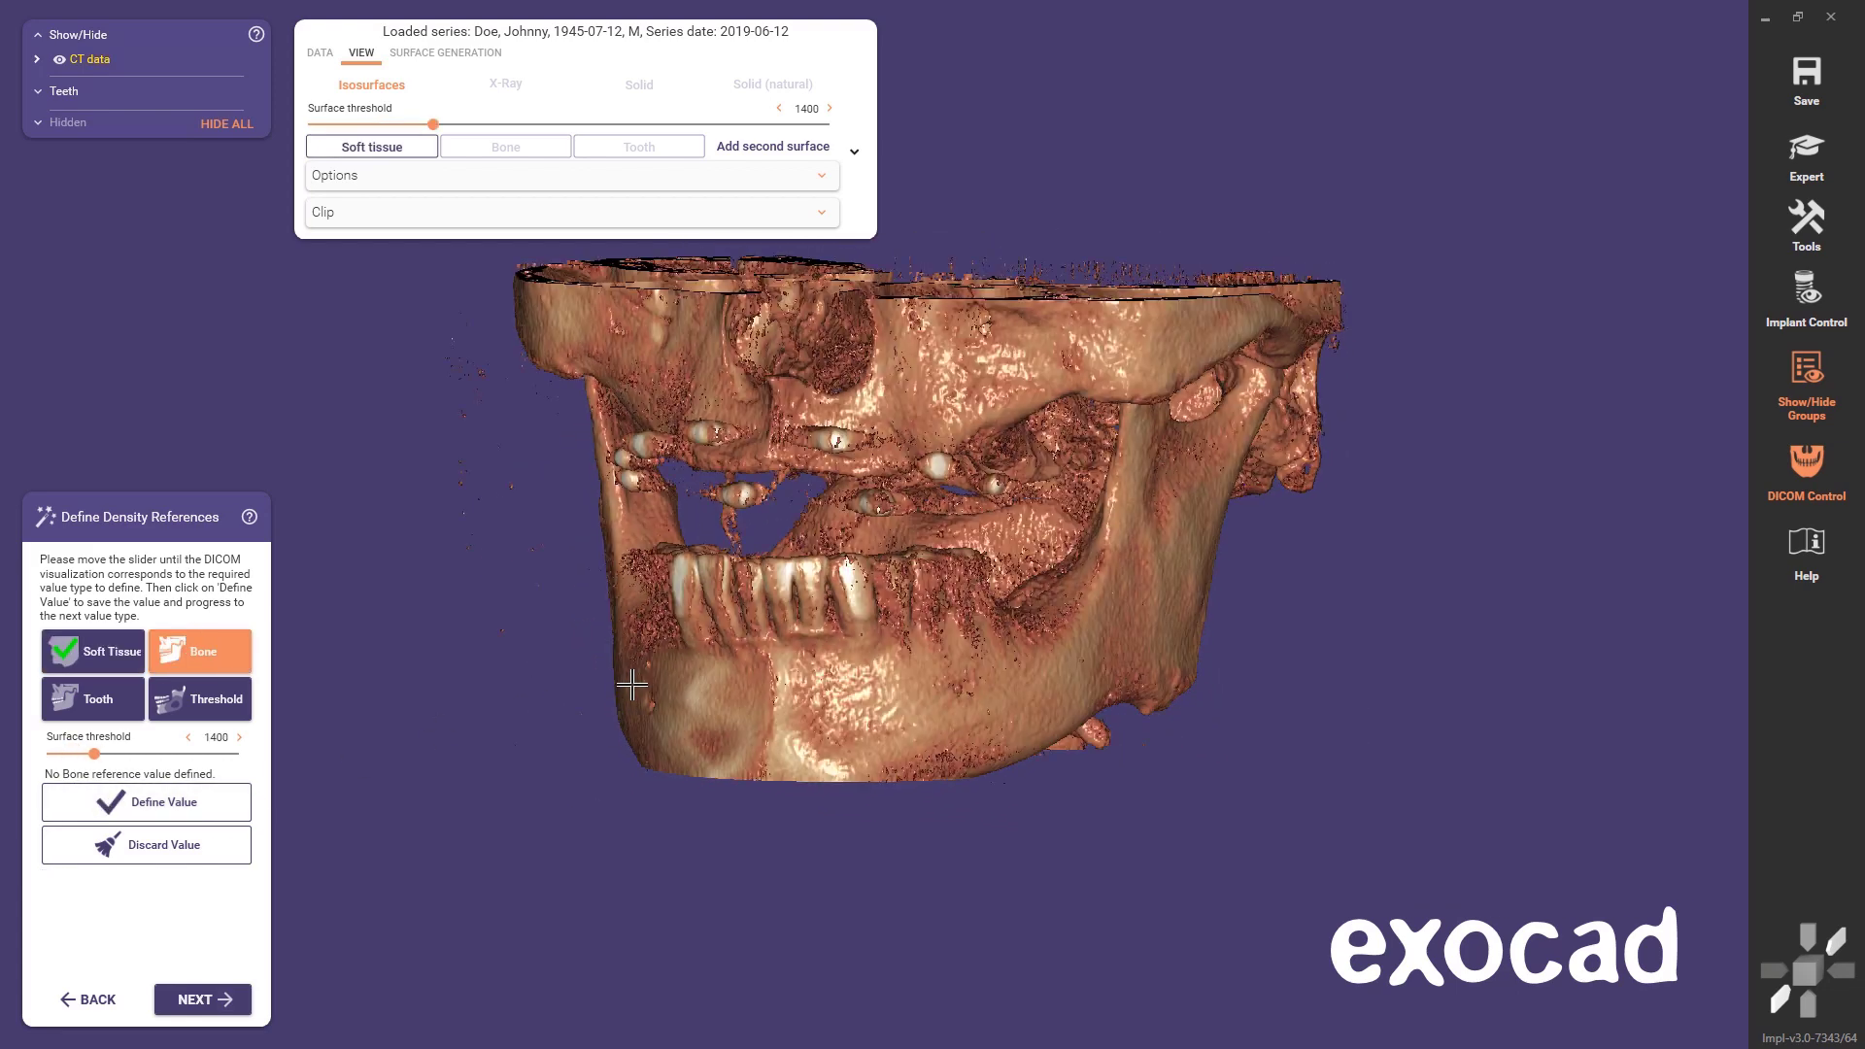
pyautogui.click(168, 806)
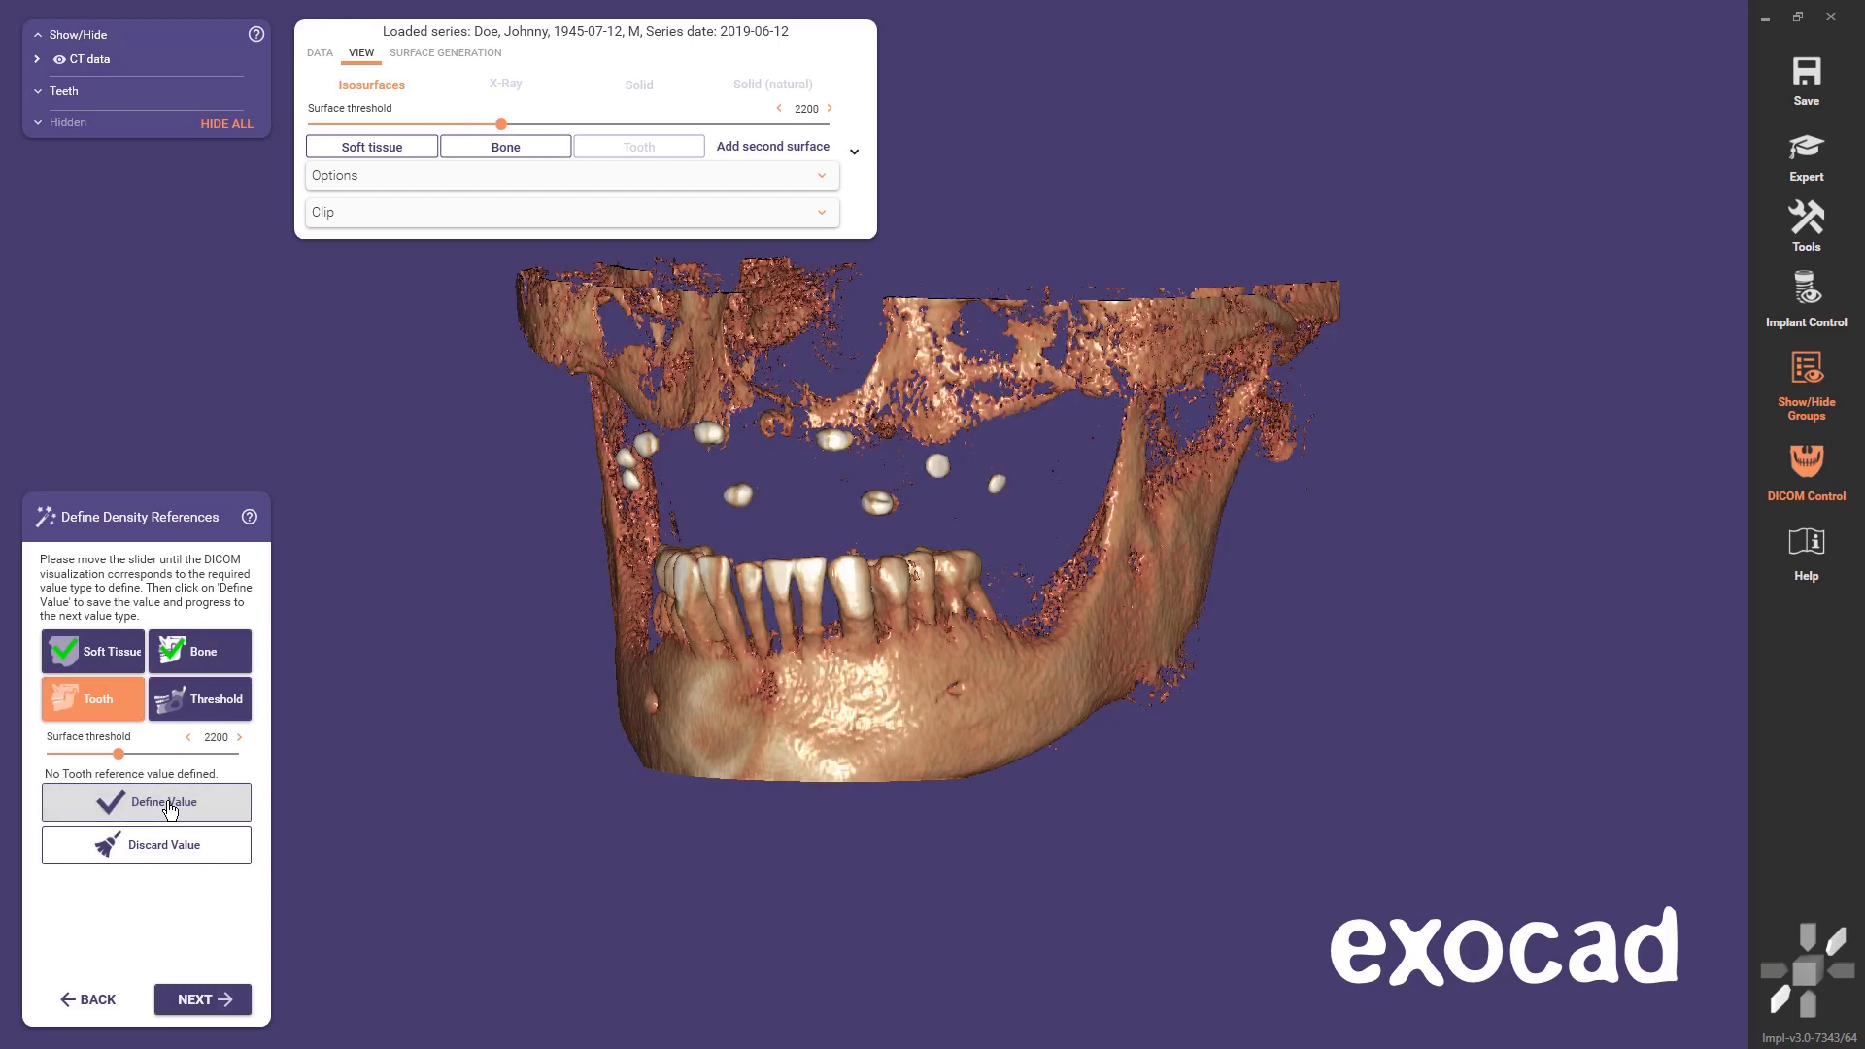
pyautogui.click(168, 807)
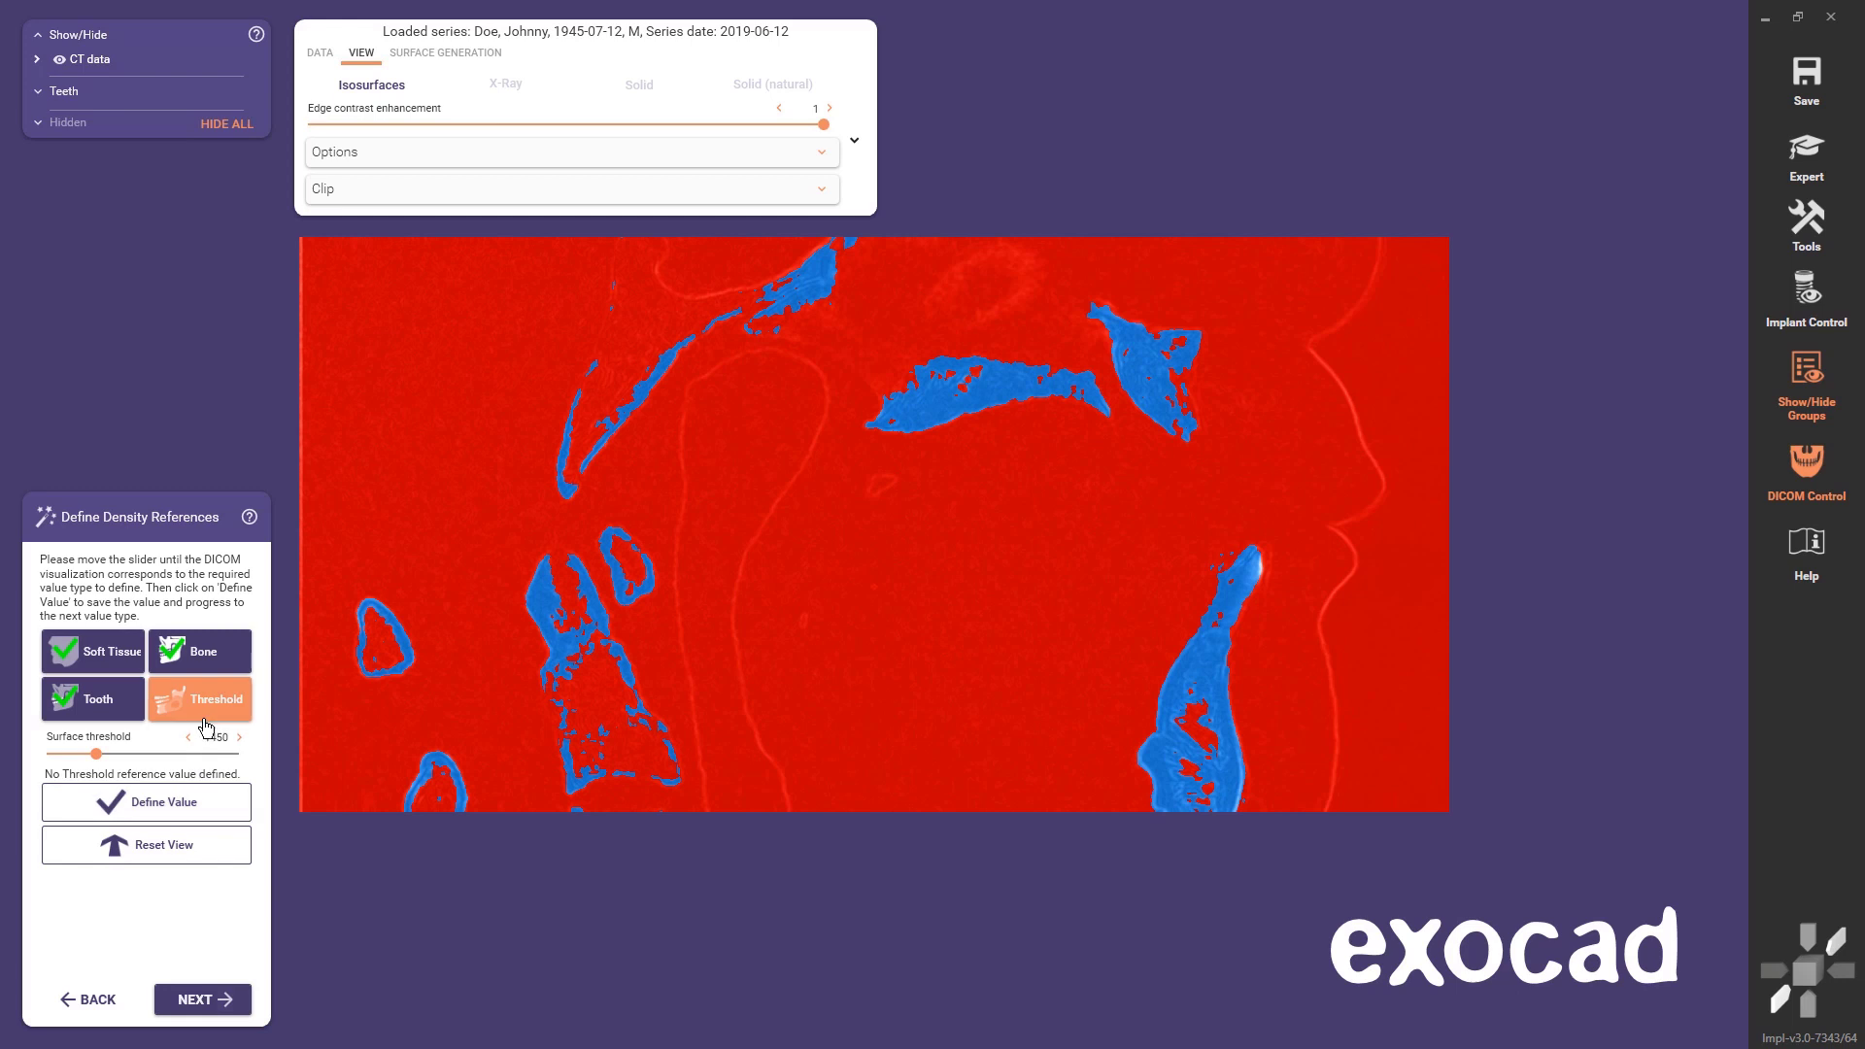
pyautogui.moveTo(91, 752); pyautogui.dragTo(92, 752)
pyautogui.click(131, 805)
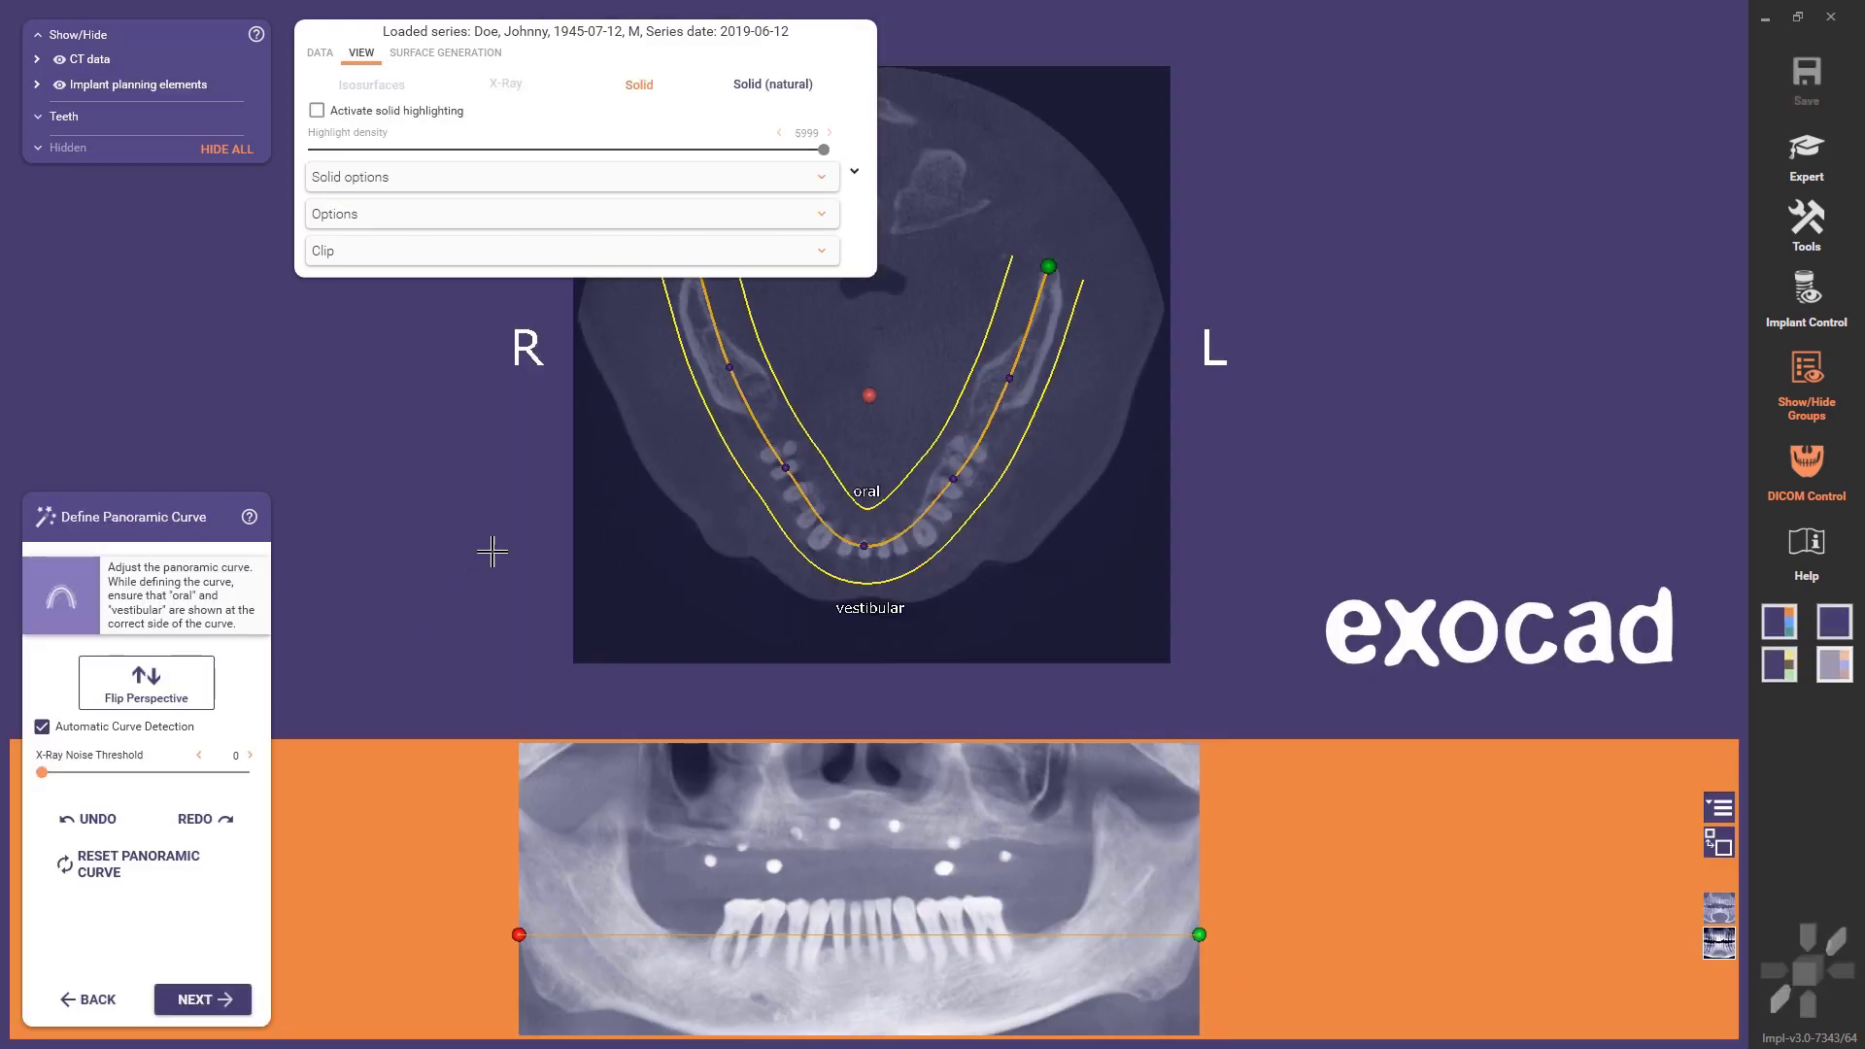
# - Collapse the view options and scroll the axial slice down to the upper jaw
pyautogui.click(854, 171)
pyautogui.scroll(-8, 826, 345)
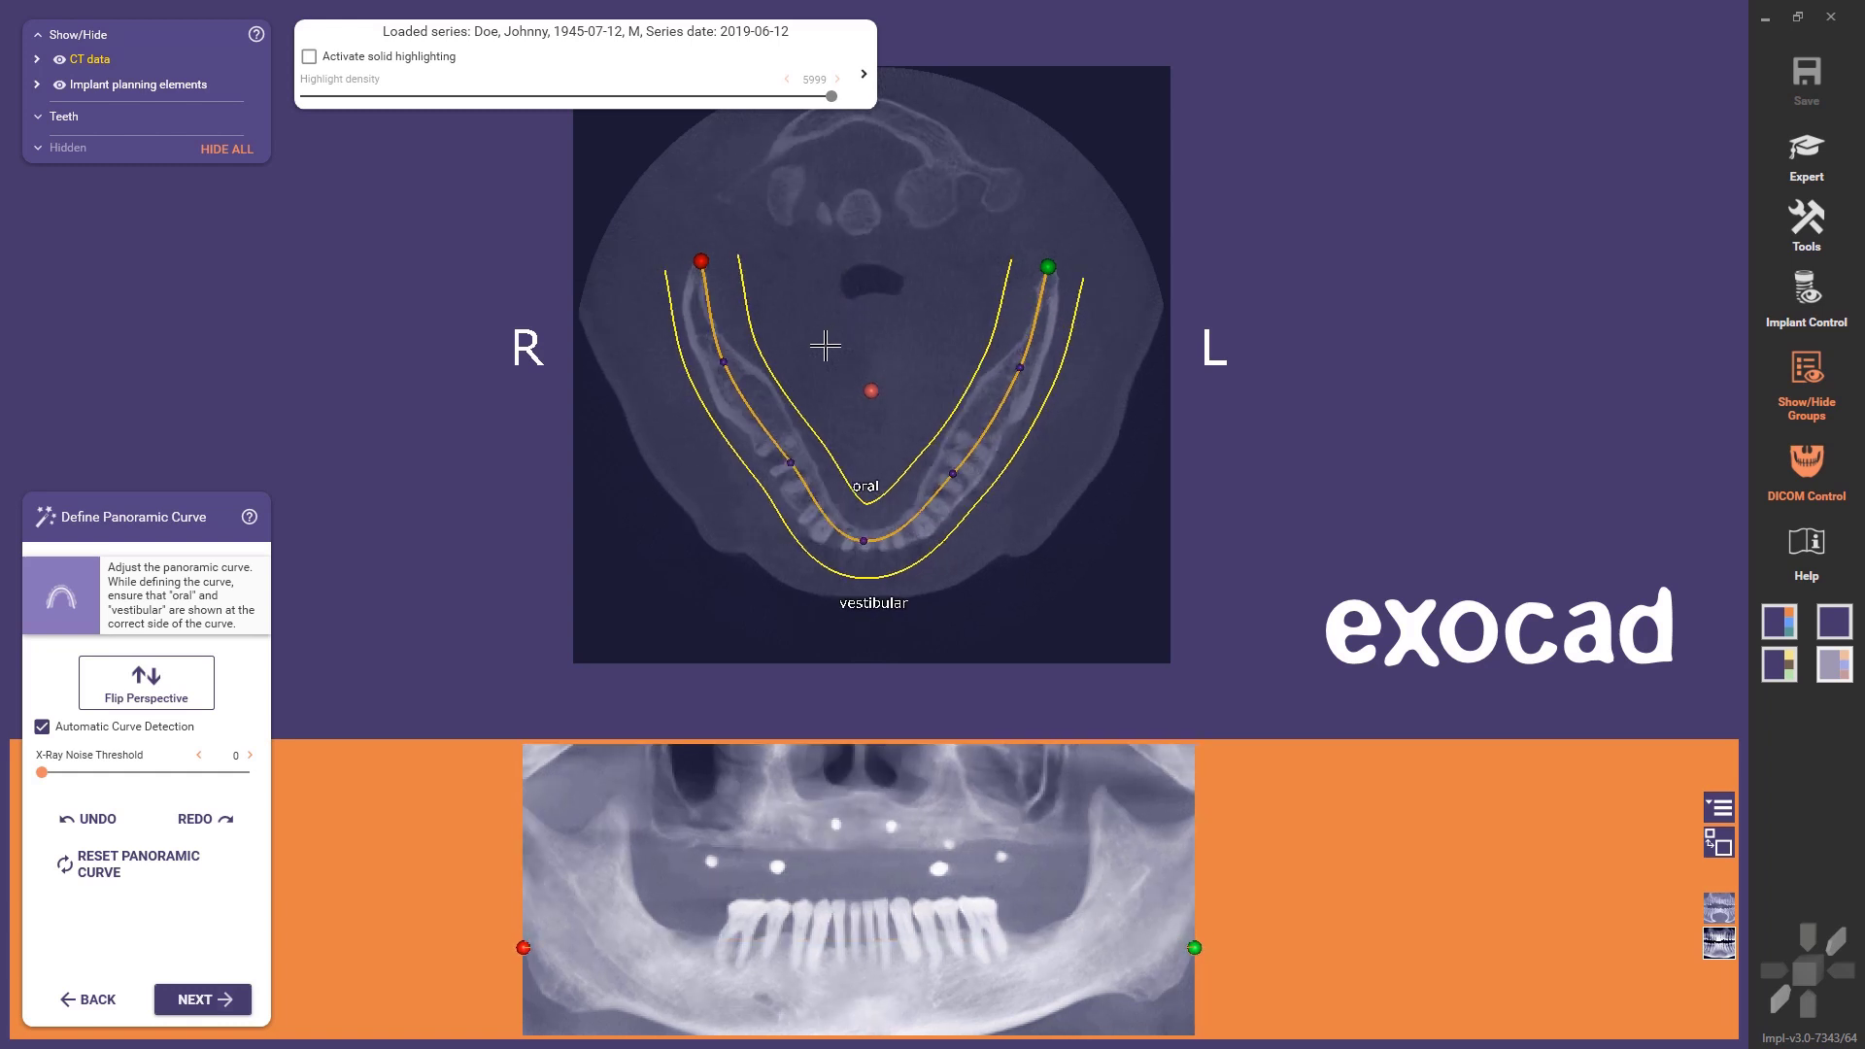
pyautogui.scroll(-2, 825, 344)
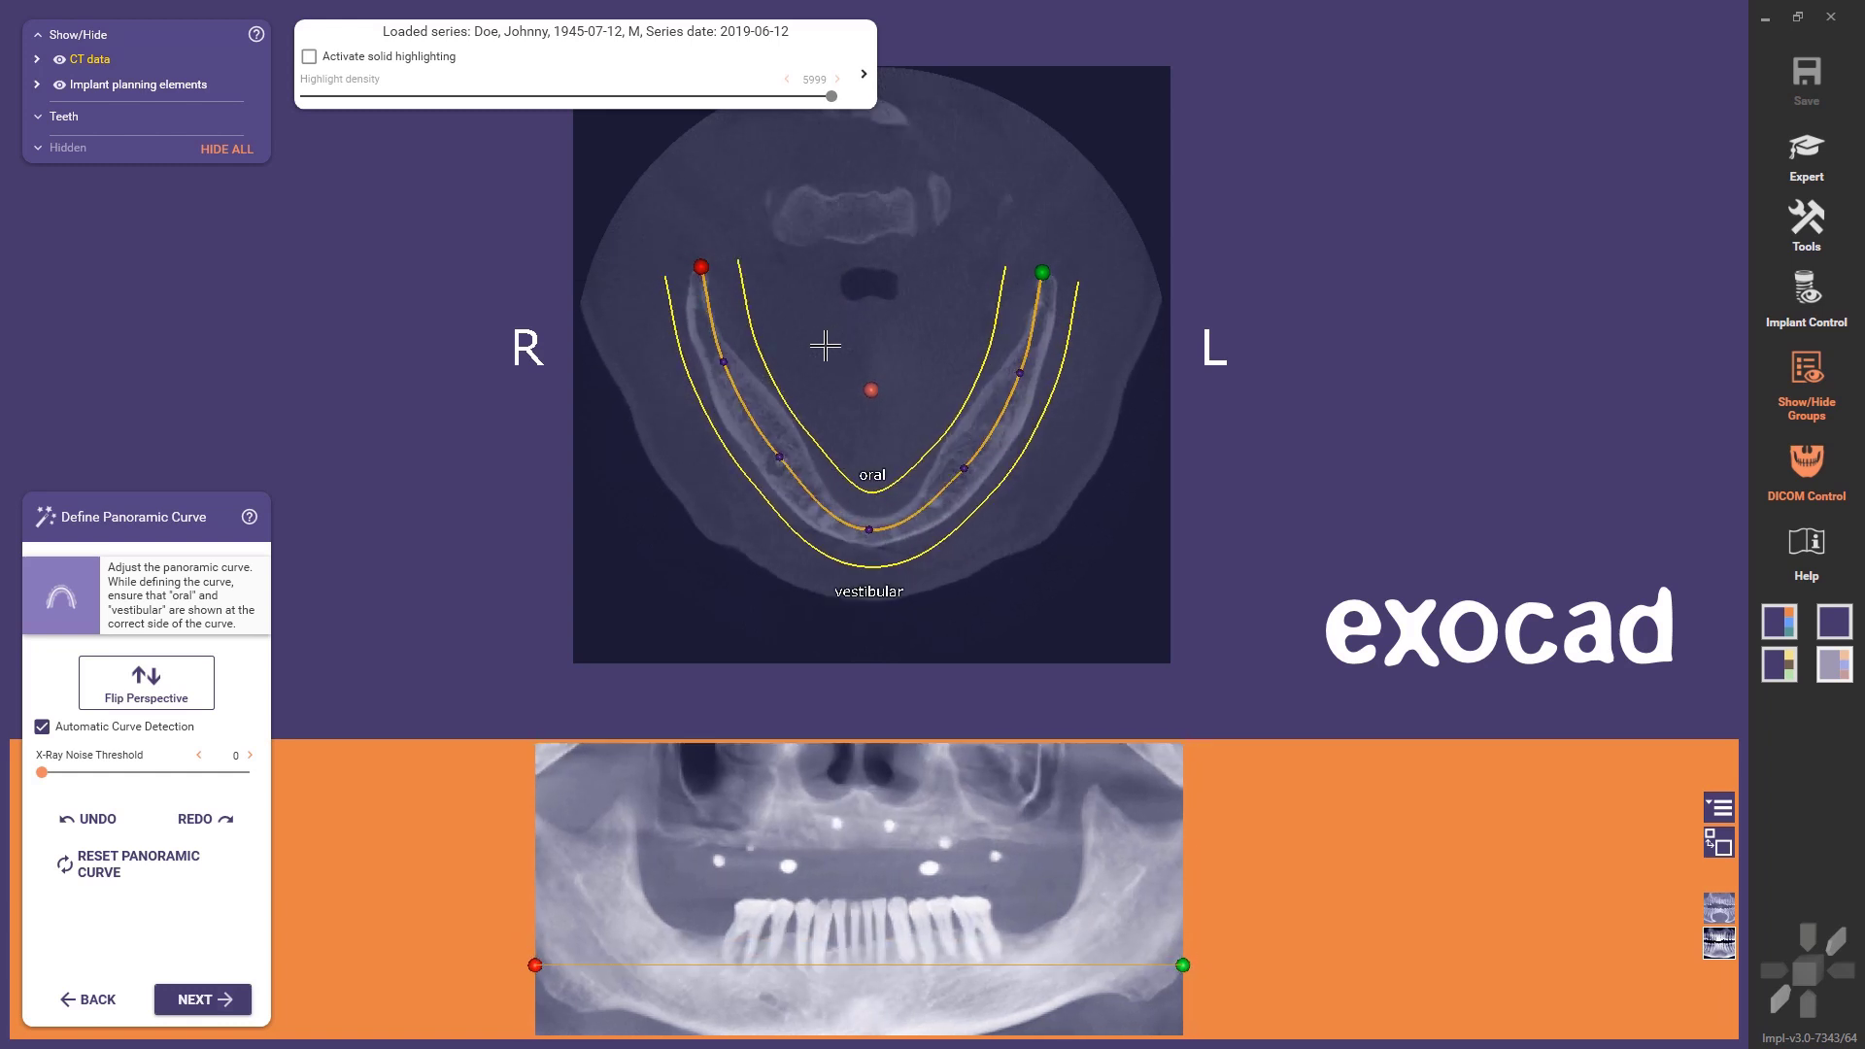
pyautogui.scroll(-3, 825, 345)
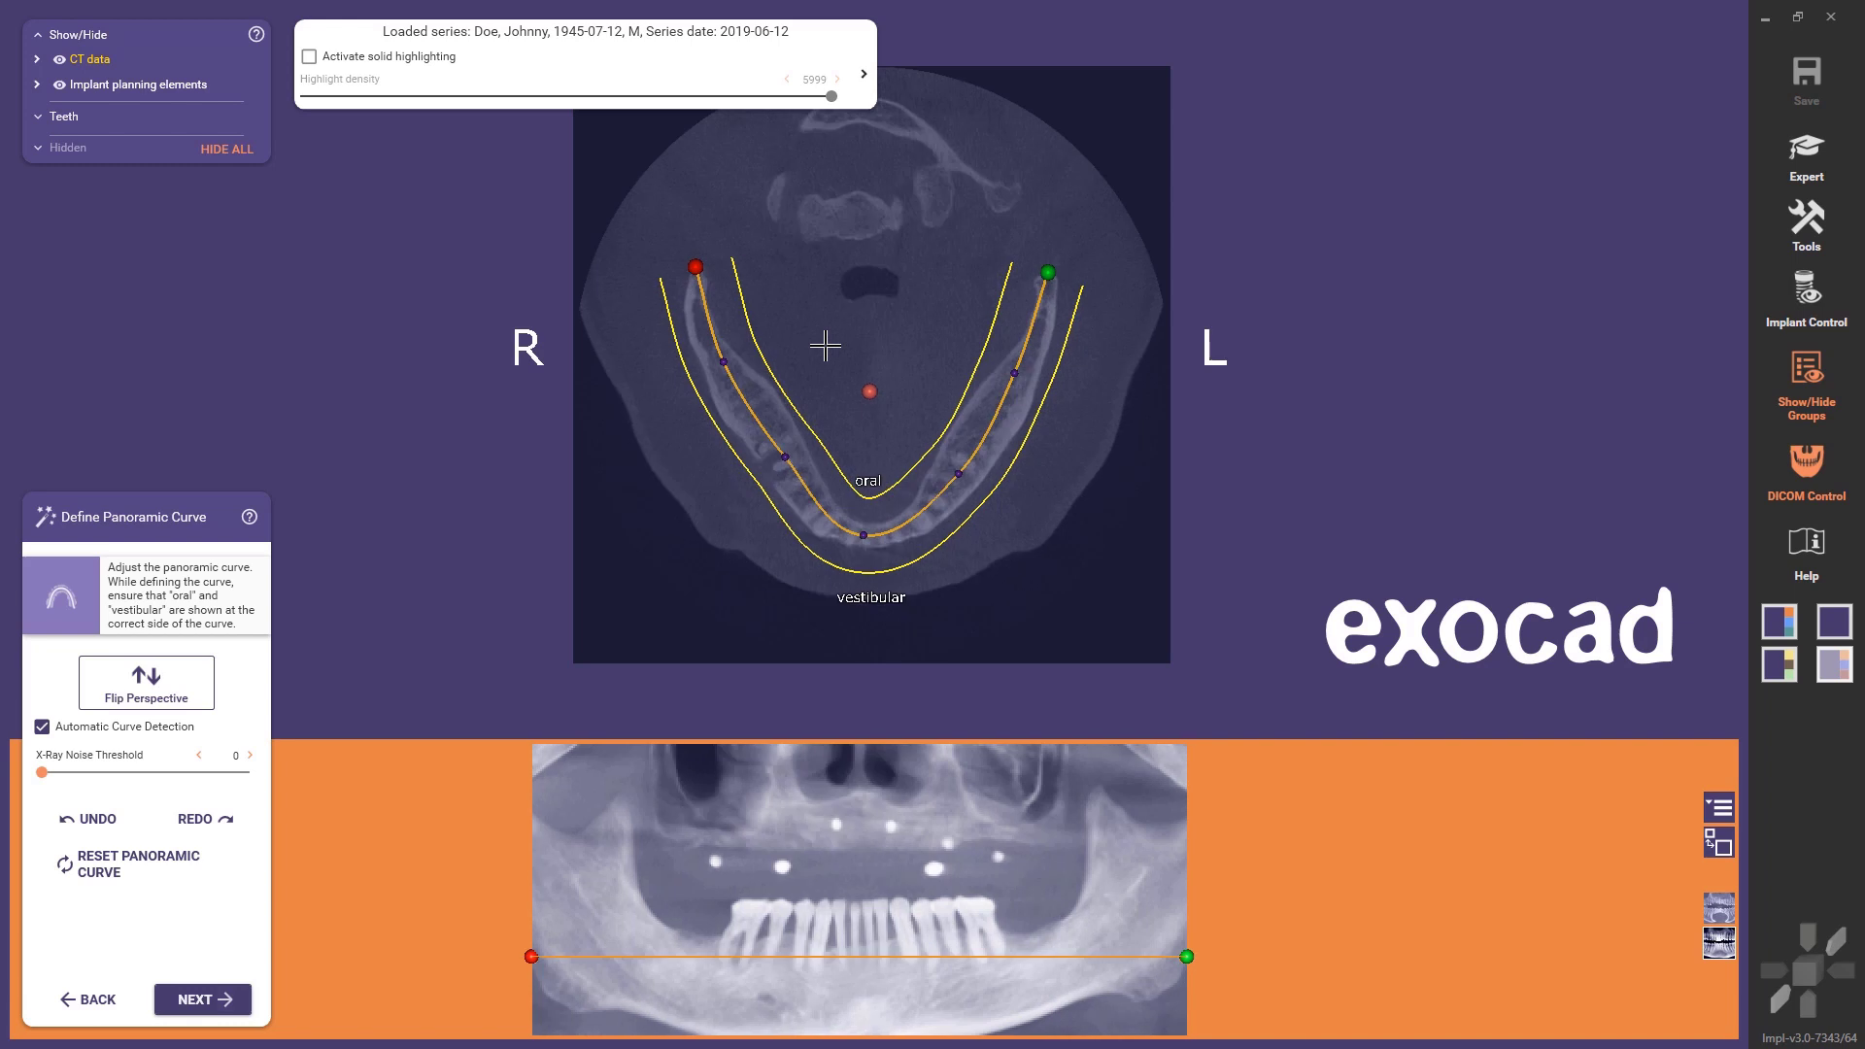
pyautogui.scroll(-3, 825, 344)
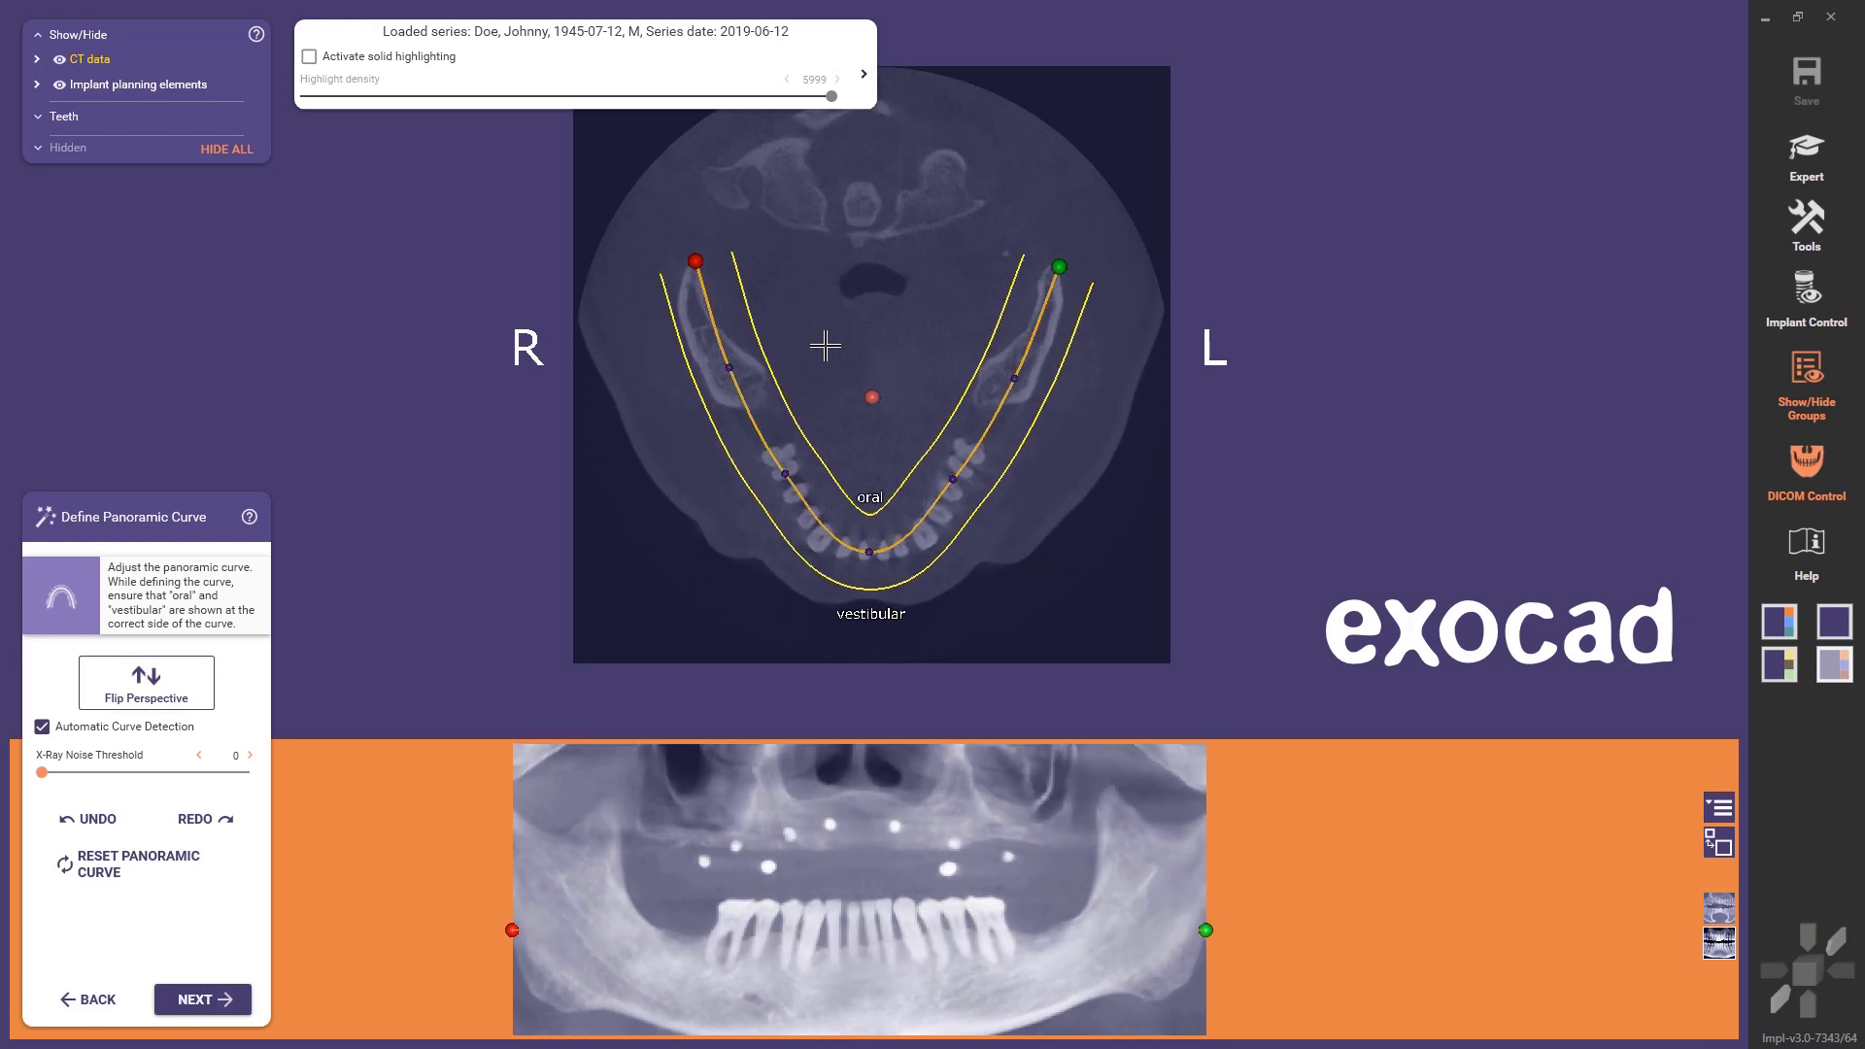
pyautogui.scroll(-3, 825, 345)
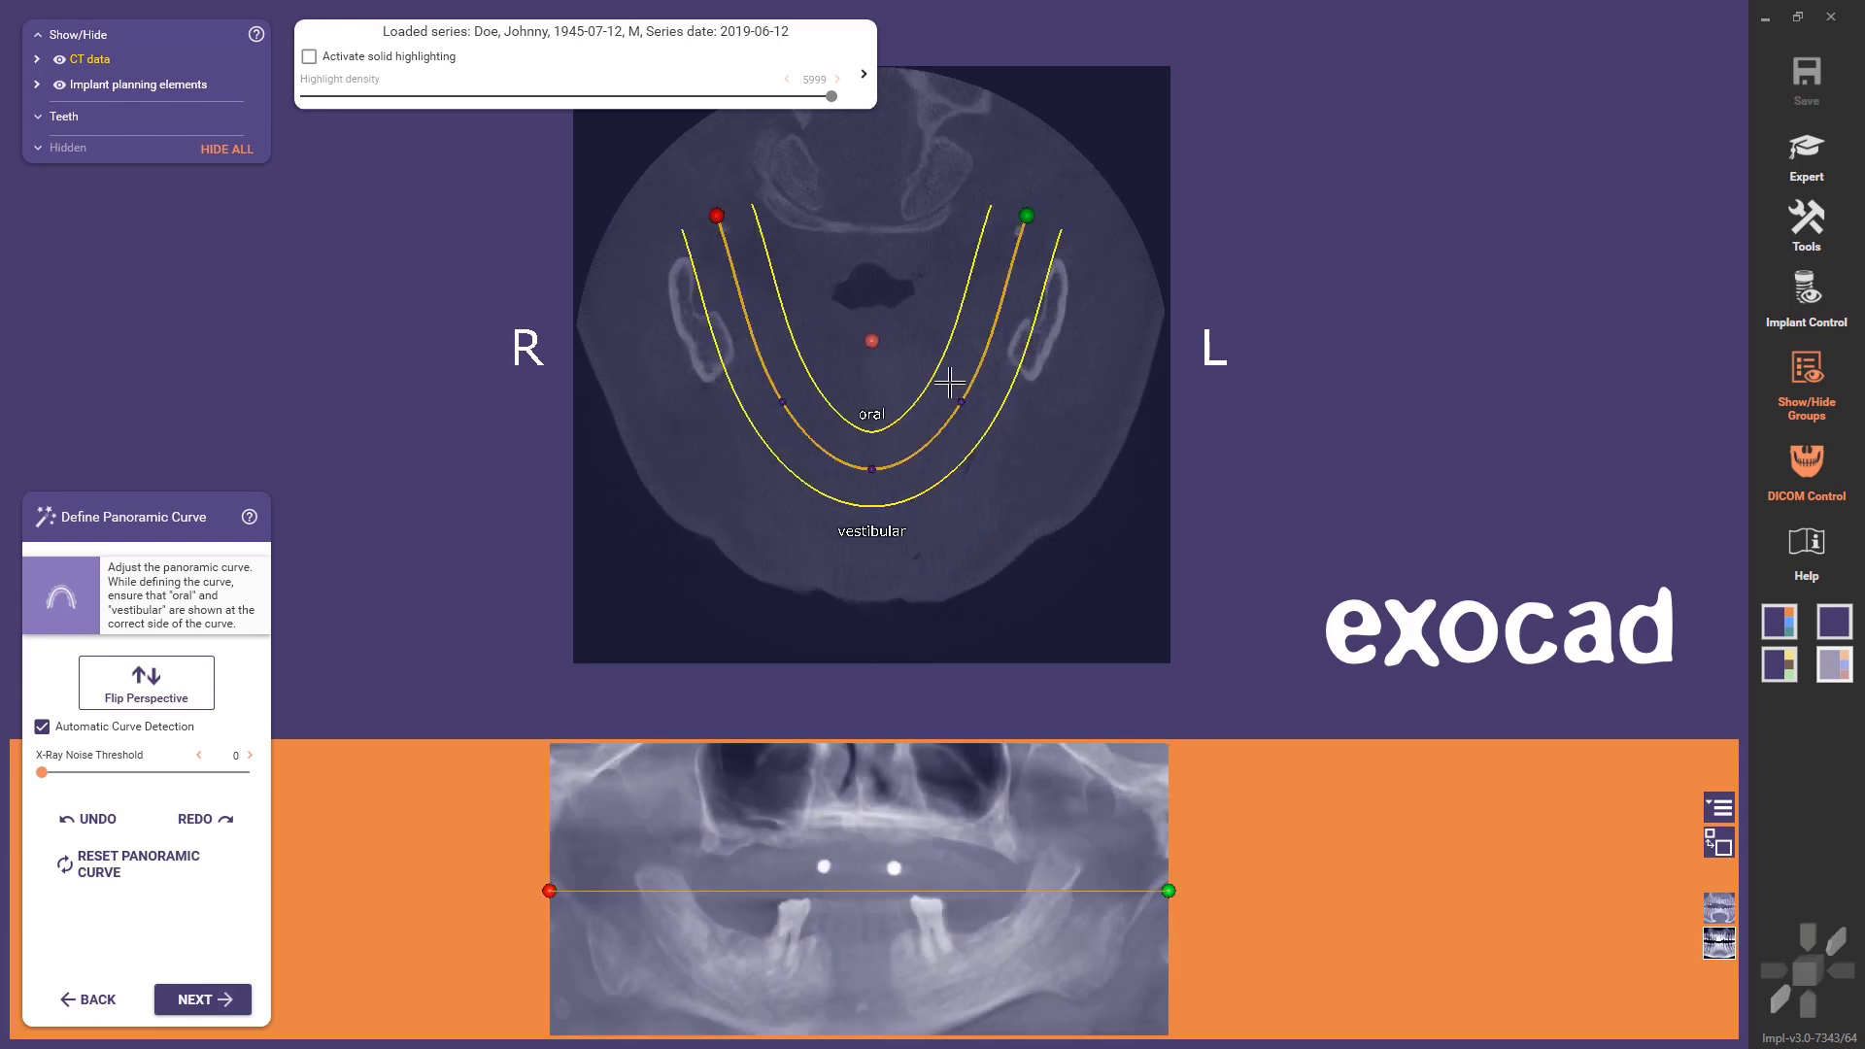
pyautogui.scroll(-5, 949, 385)
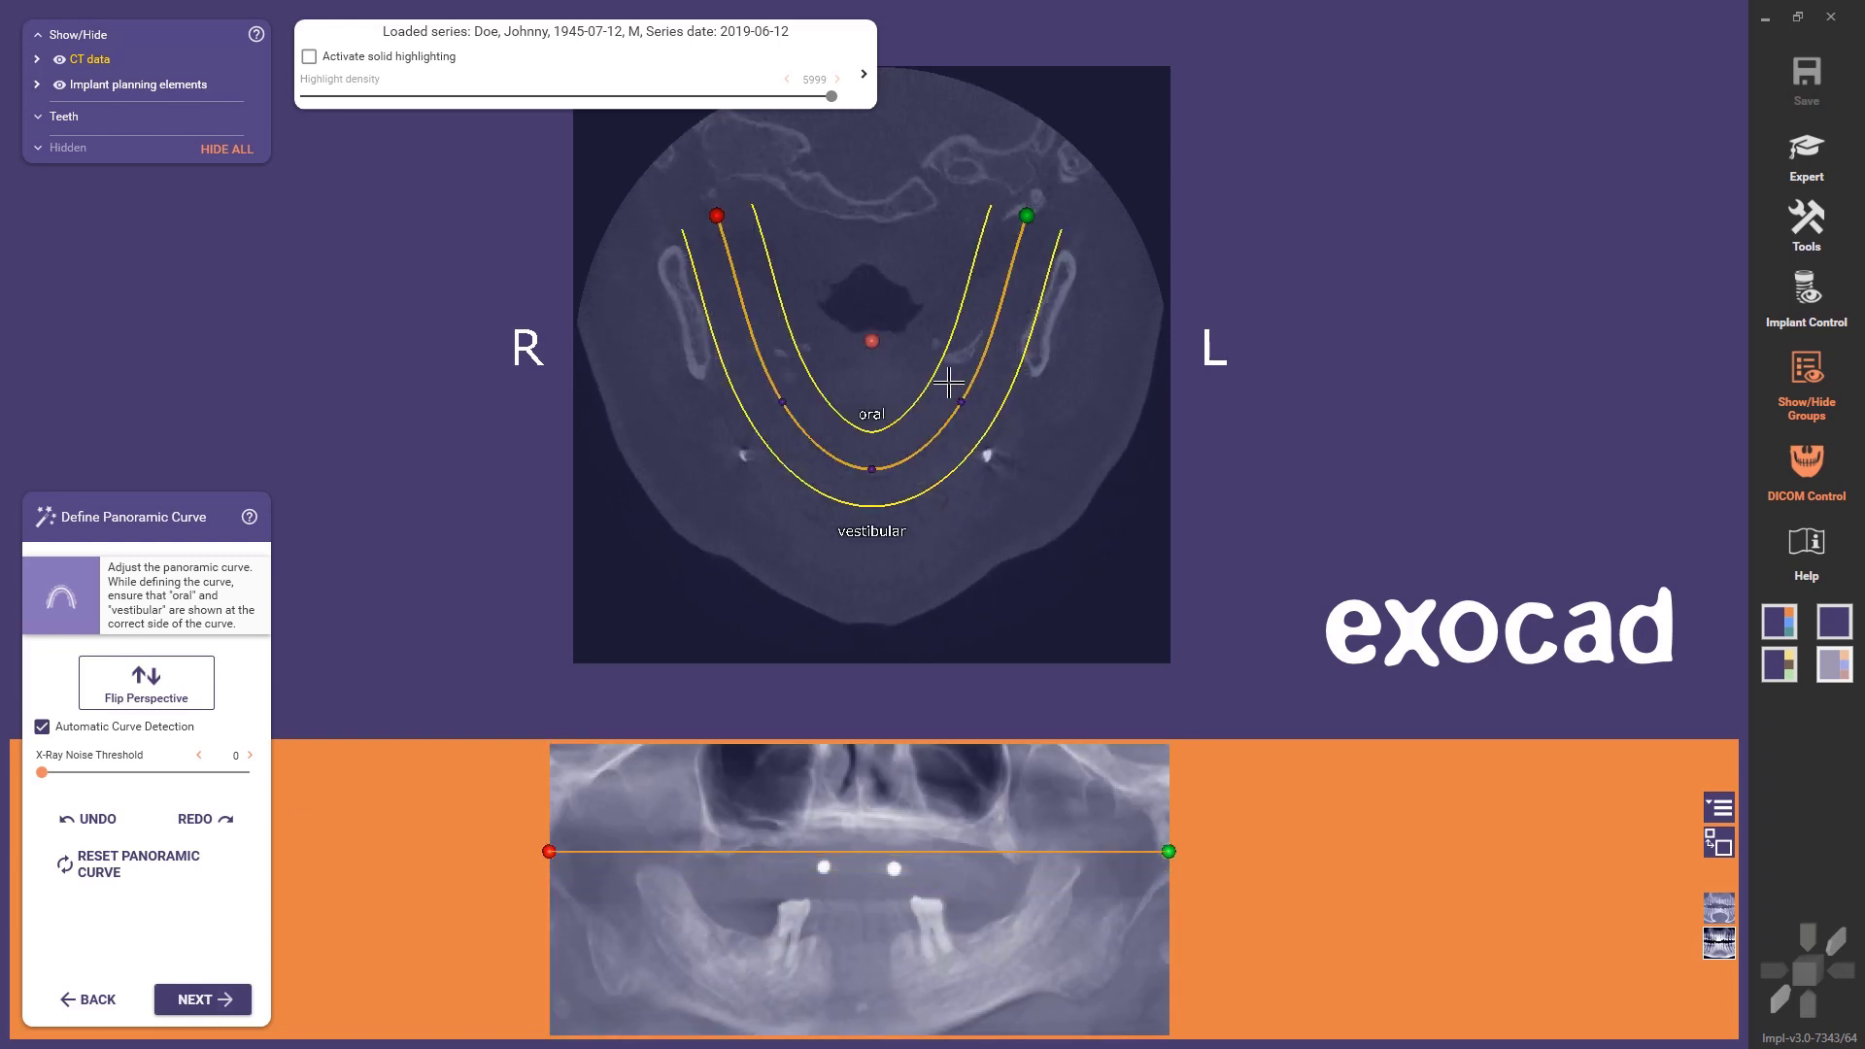
pyautogui.scroll(-3, 949, 384)
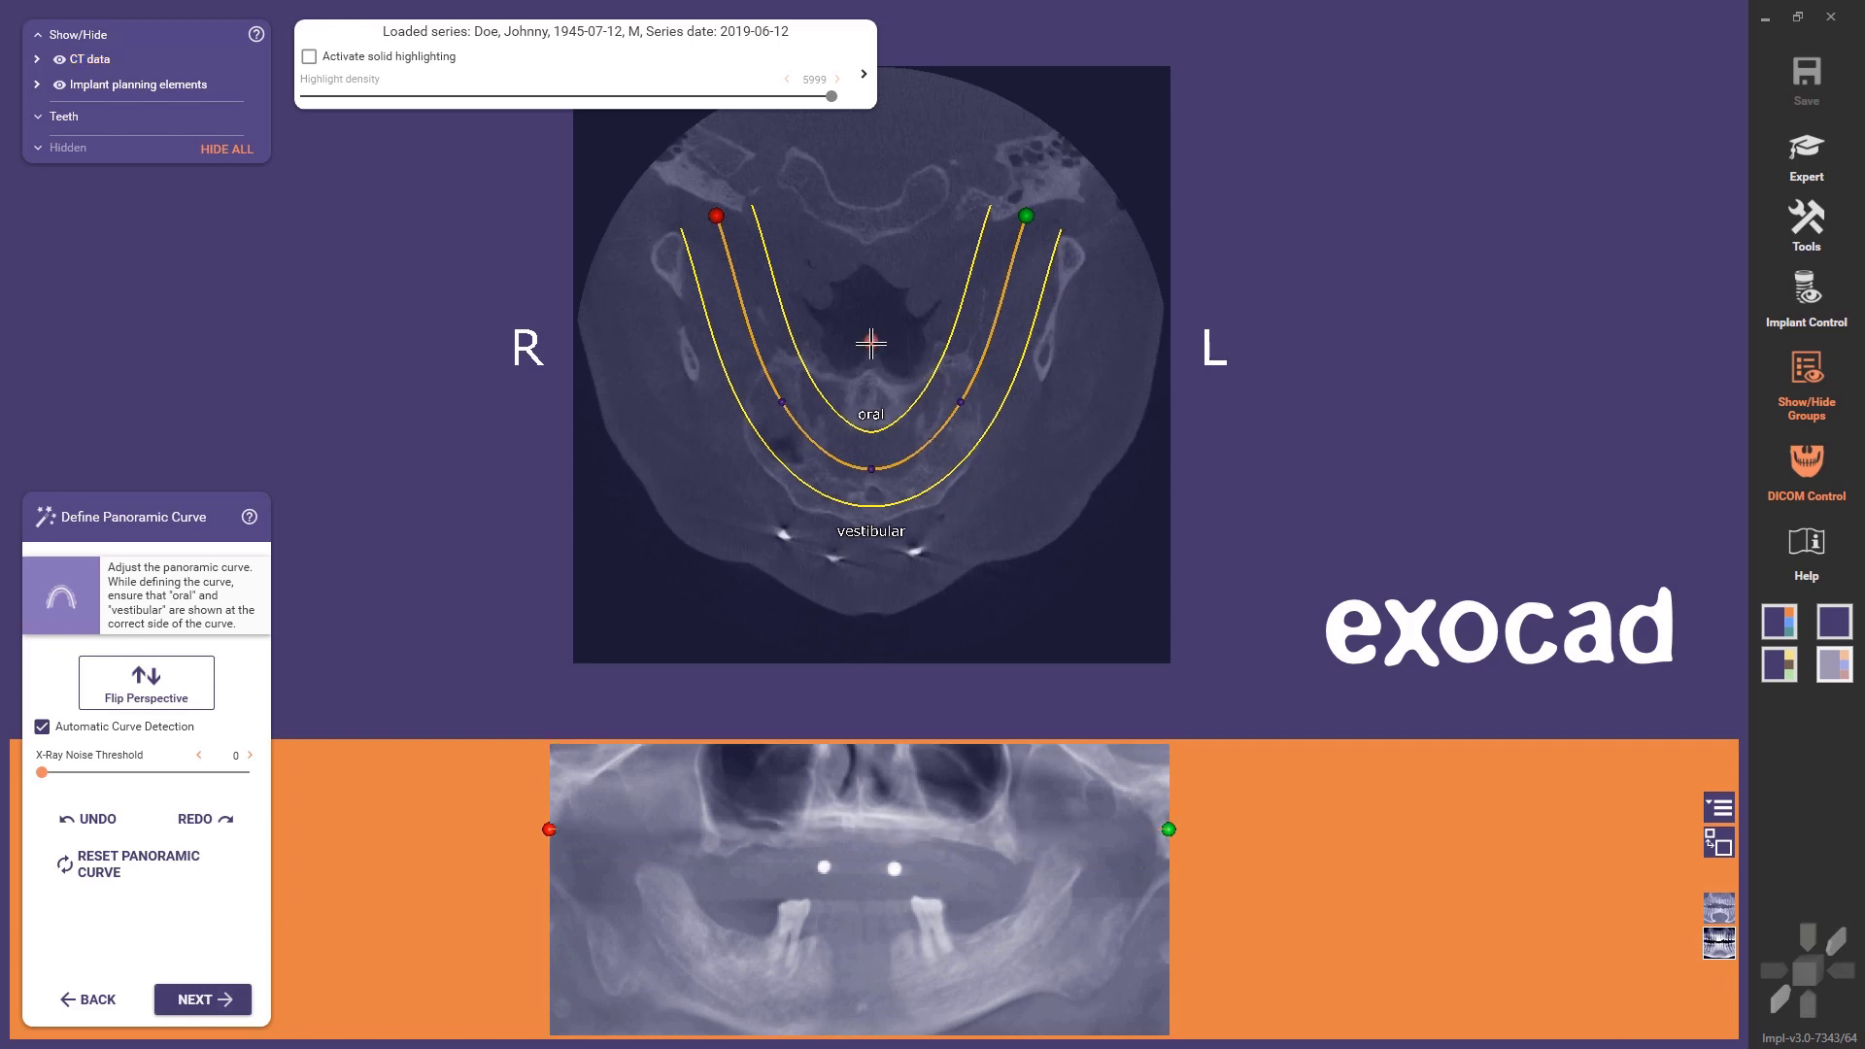
# - Reshape the panoramic curve along the upper arch and raise X-Ray Noise Threshold to 187
pyautogui.moveTo(871, 343); pyautogui.dragTo(872, 385)
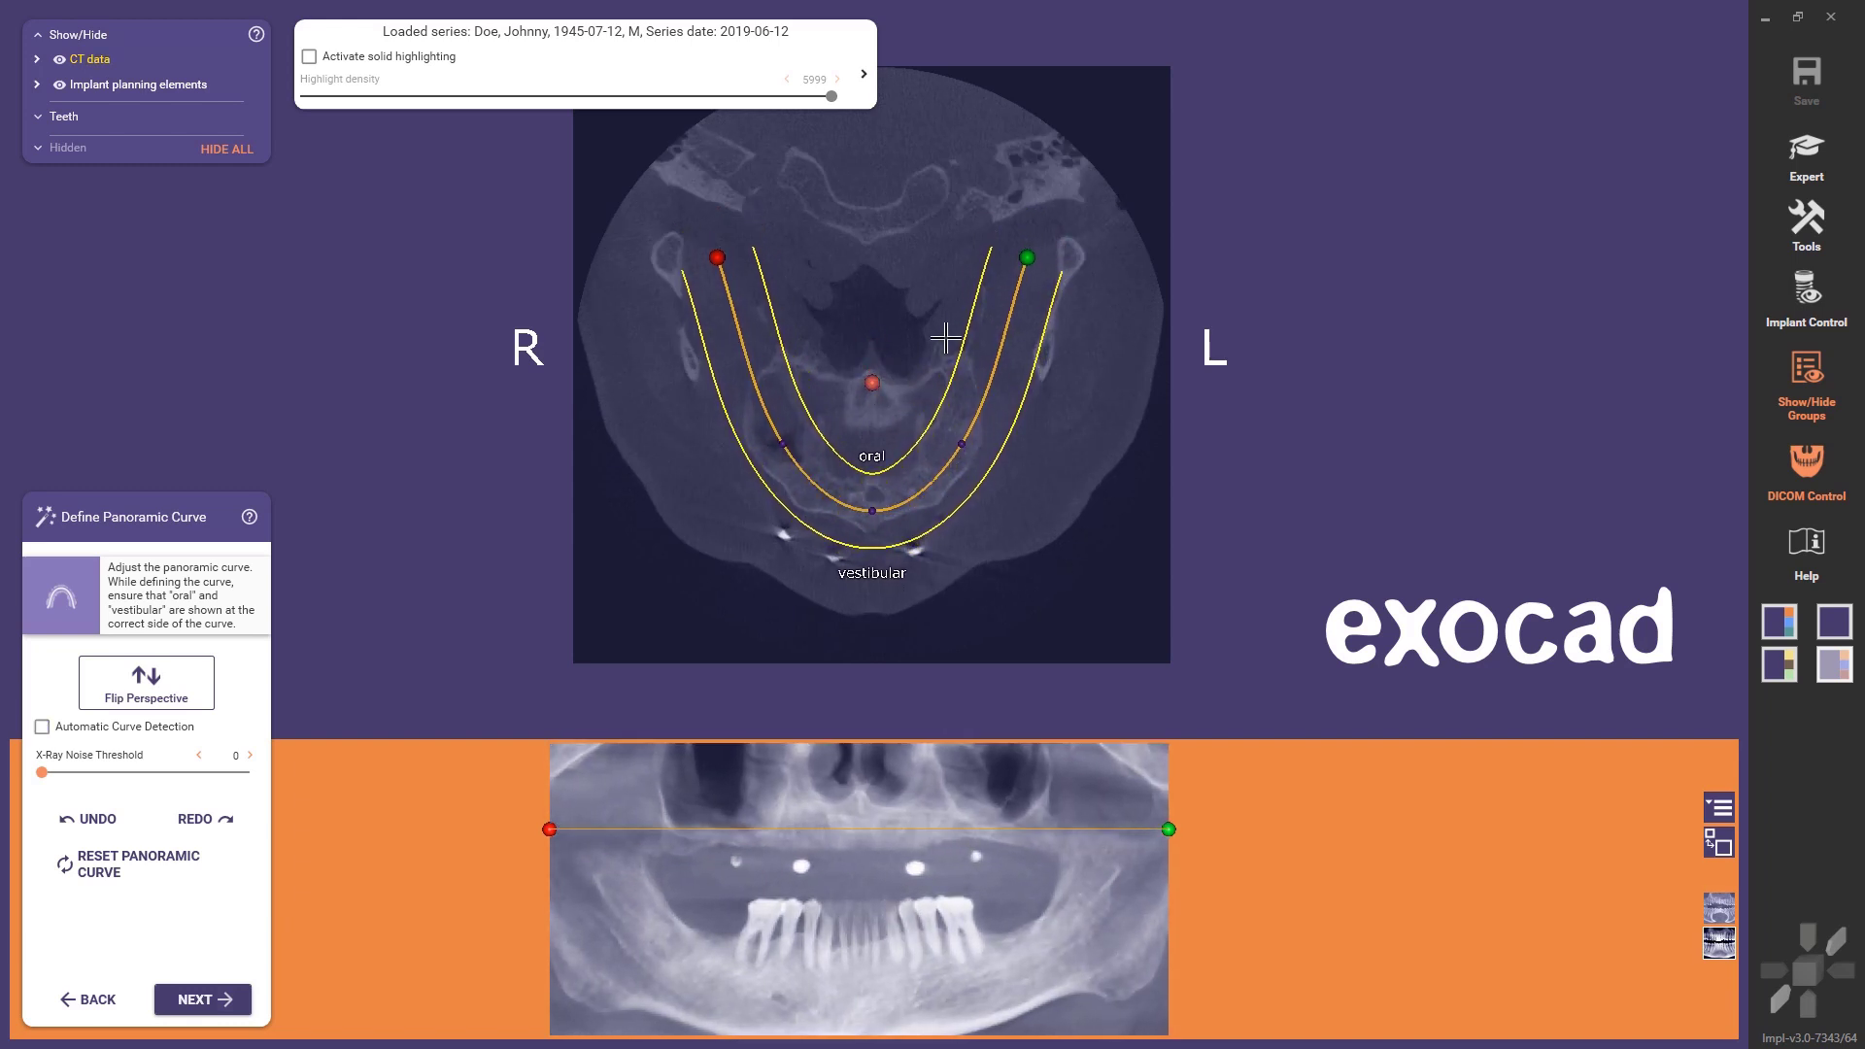
pyautogui.moveTo(1027, 257); pyautogui.dragTo(954, 318)
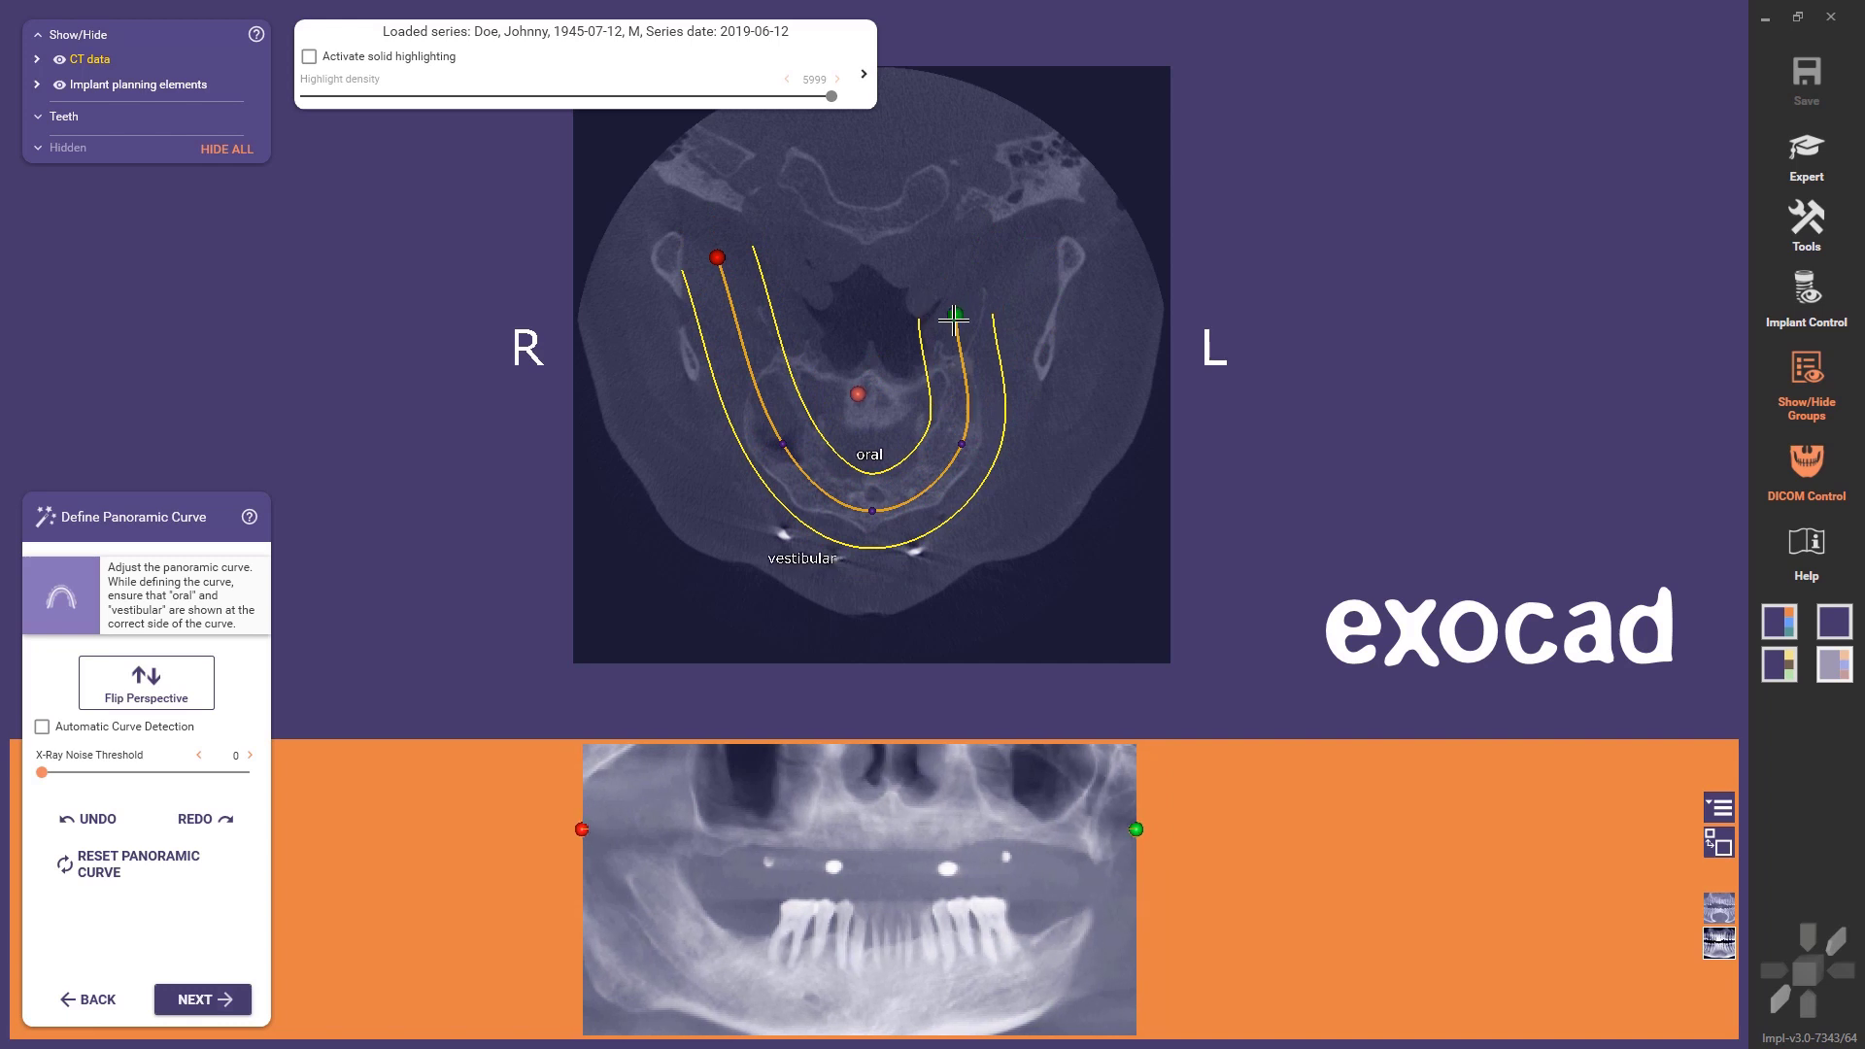
pyautogui.moveTo(962, 445); pyautogui.dragTo(952, 454)
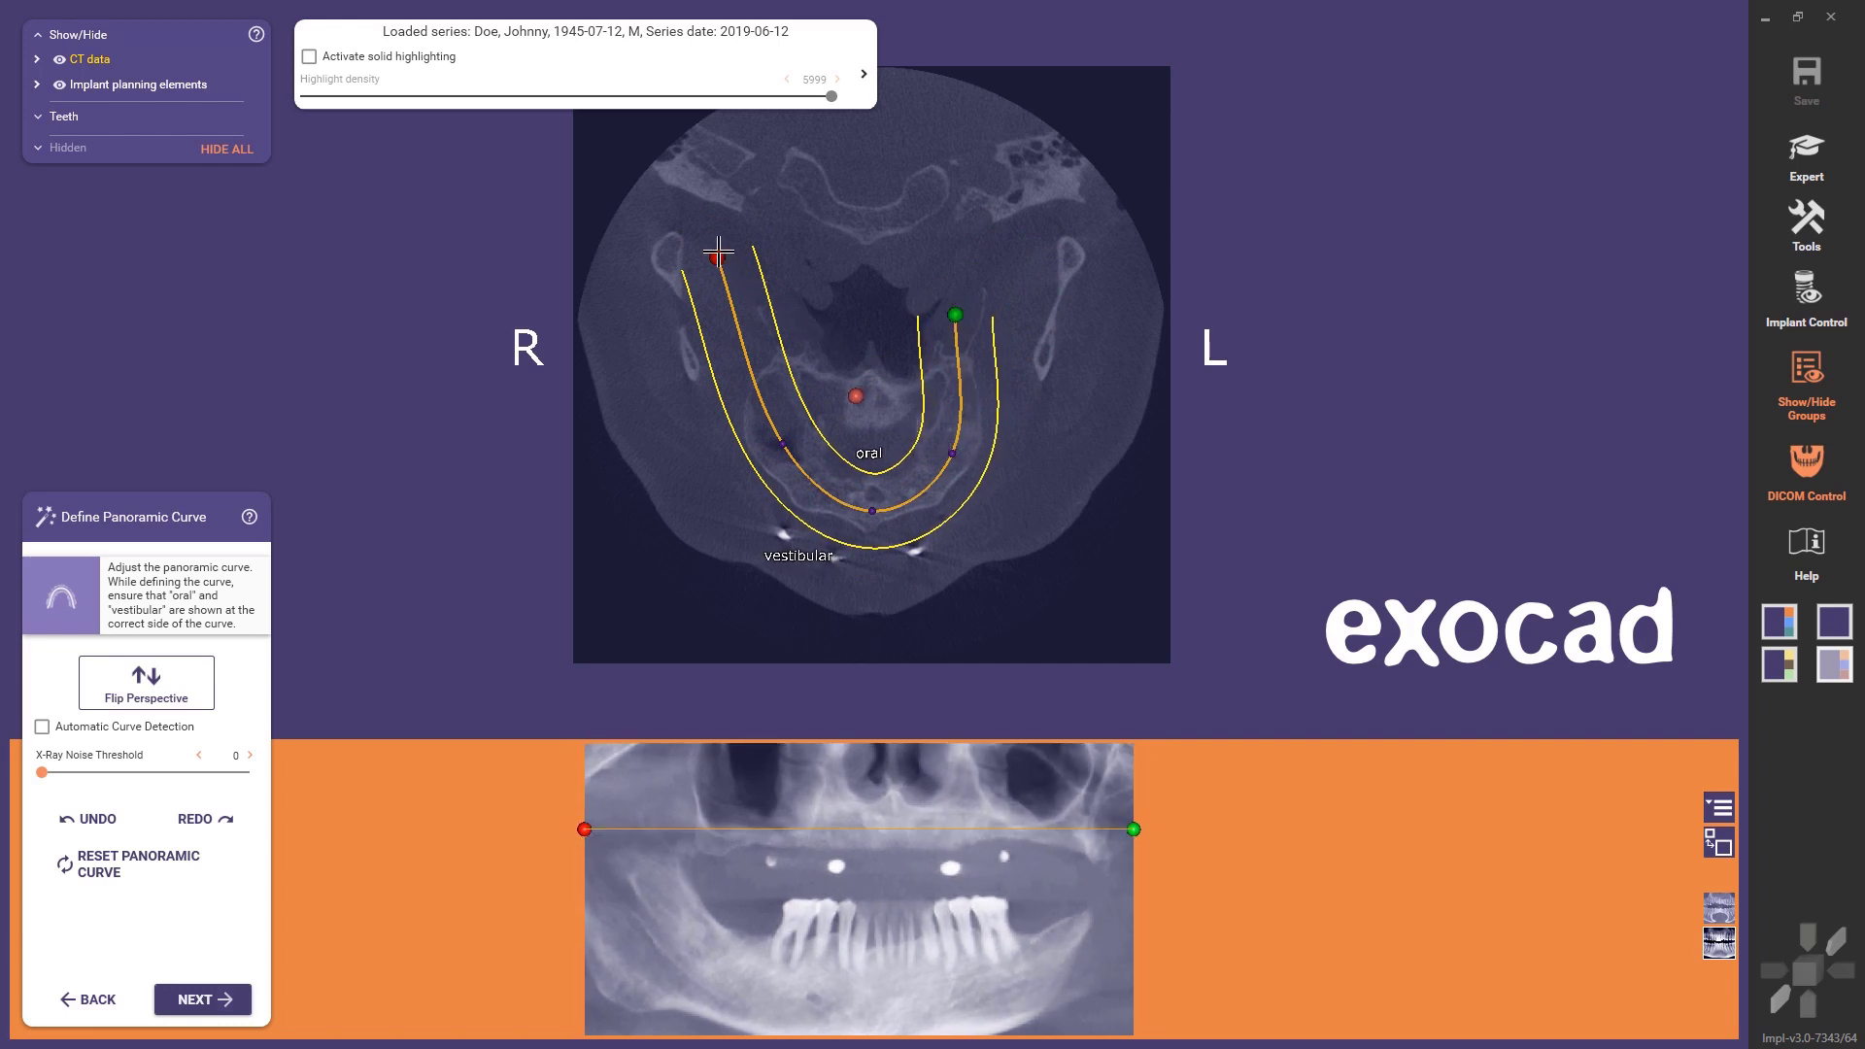
pyautogui.moveTo(718, 253); pyautogui.dragTo(780, 330)
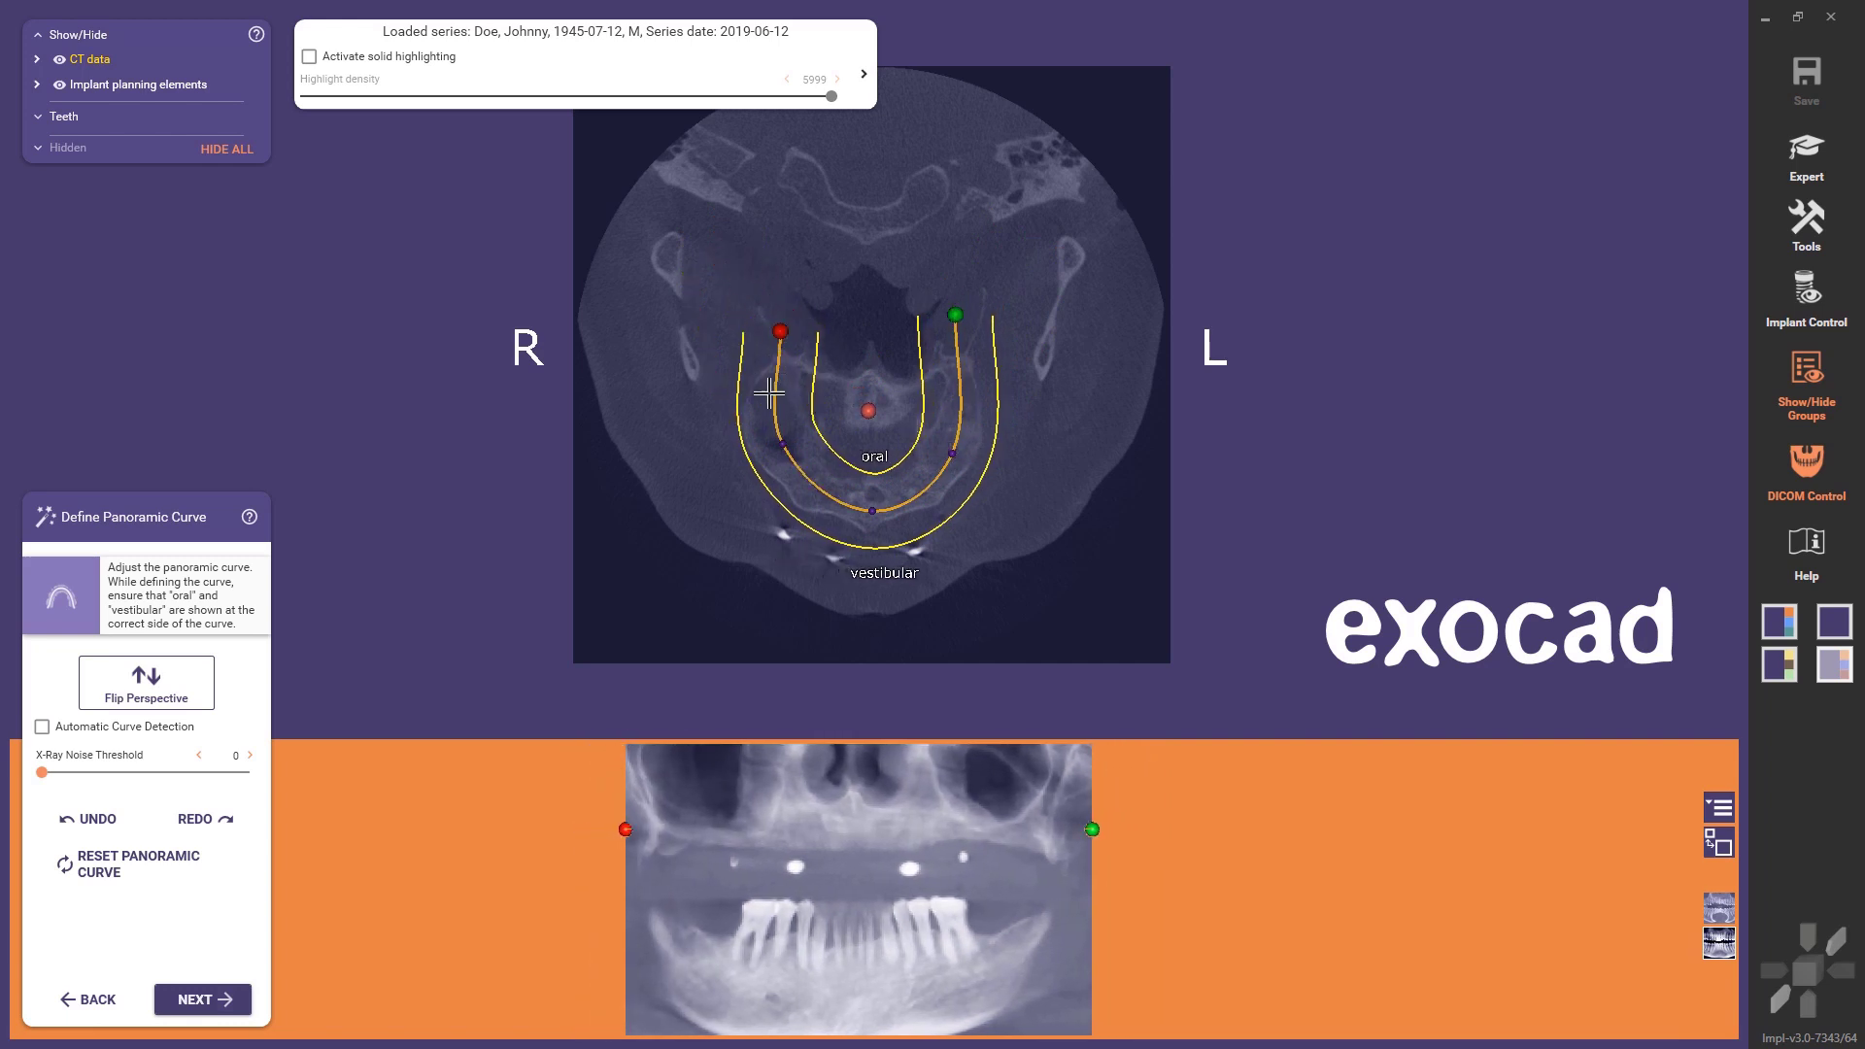
pyautogui.moveTo(783, 444); pyautogui.dragTo(804, 477)
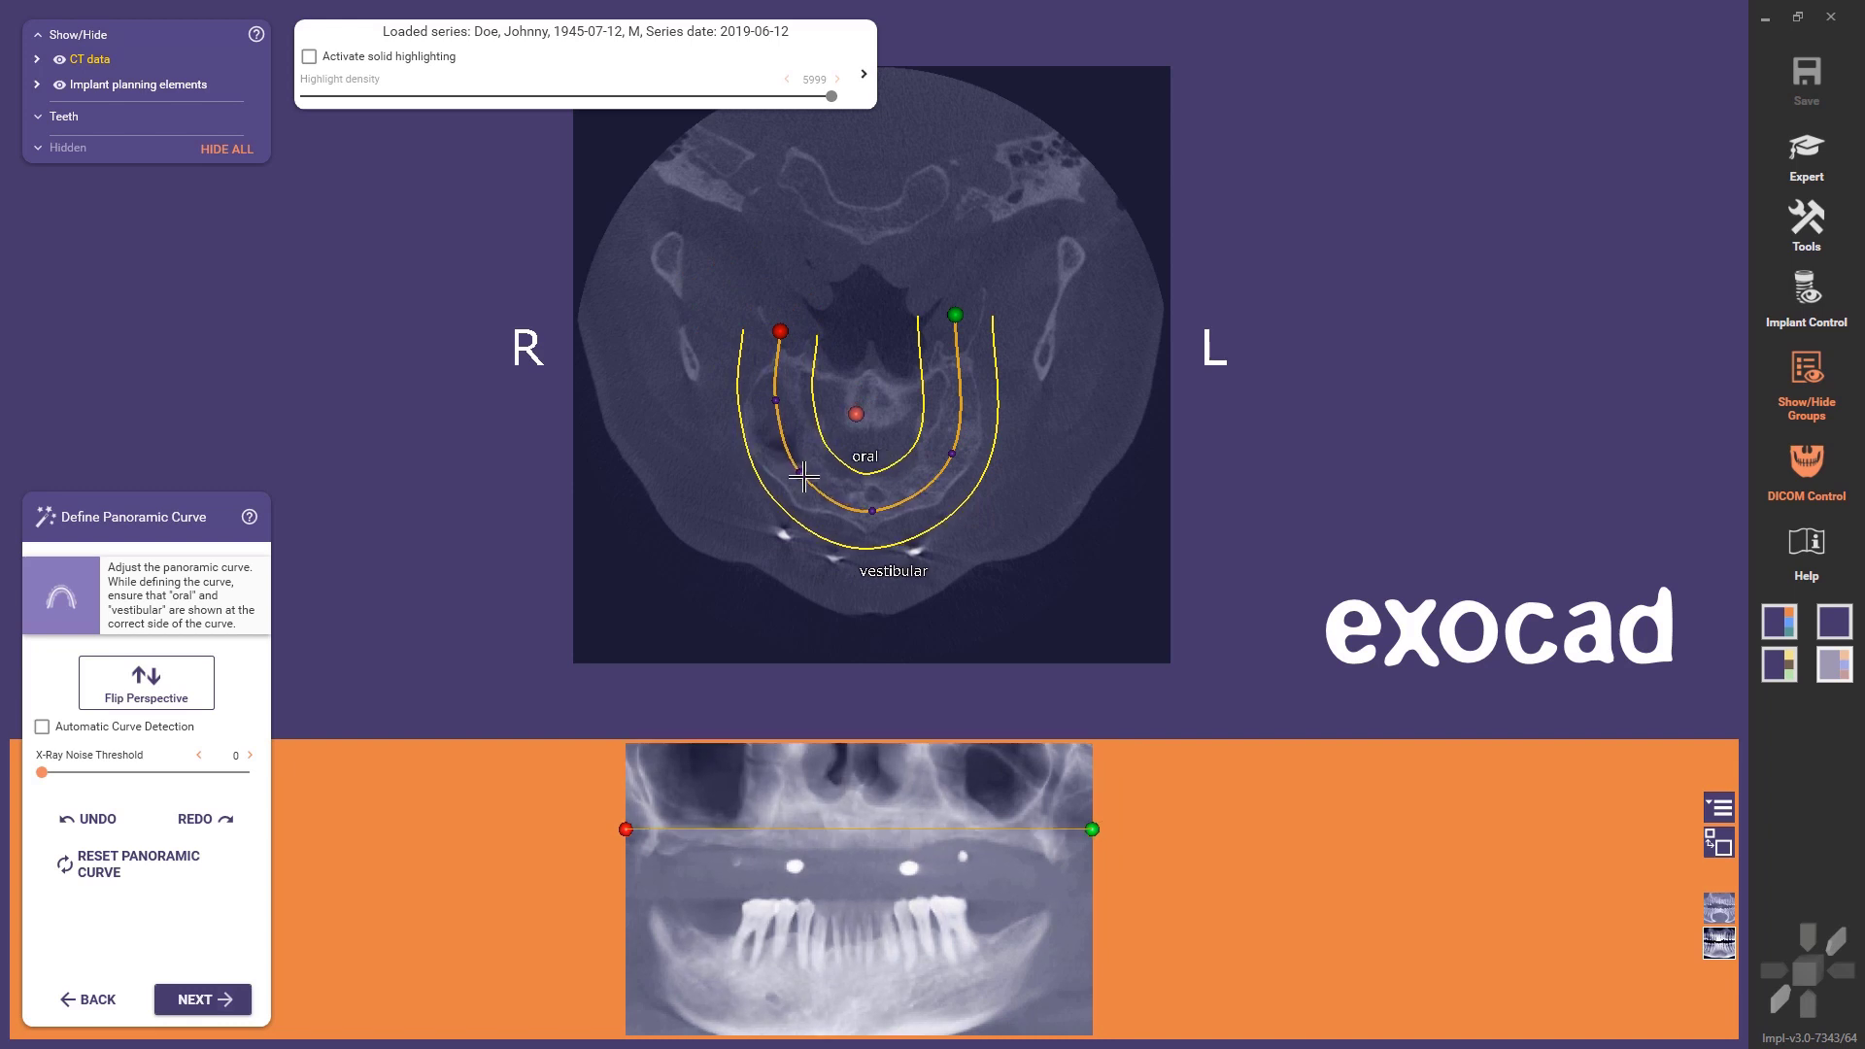
pyautogui.moveTo(954, 313); pyautogui.dragTo(955, 320)
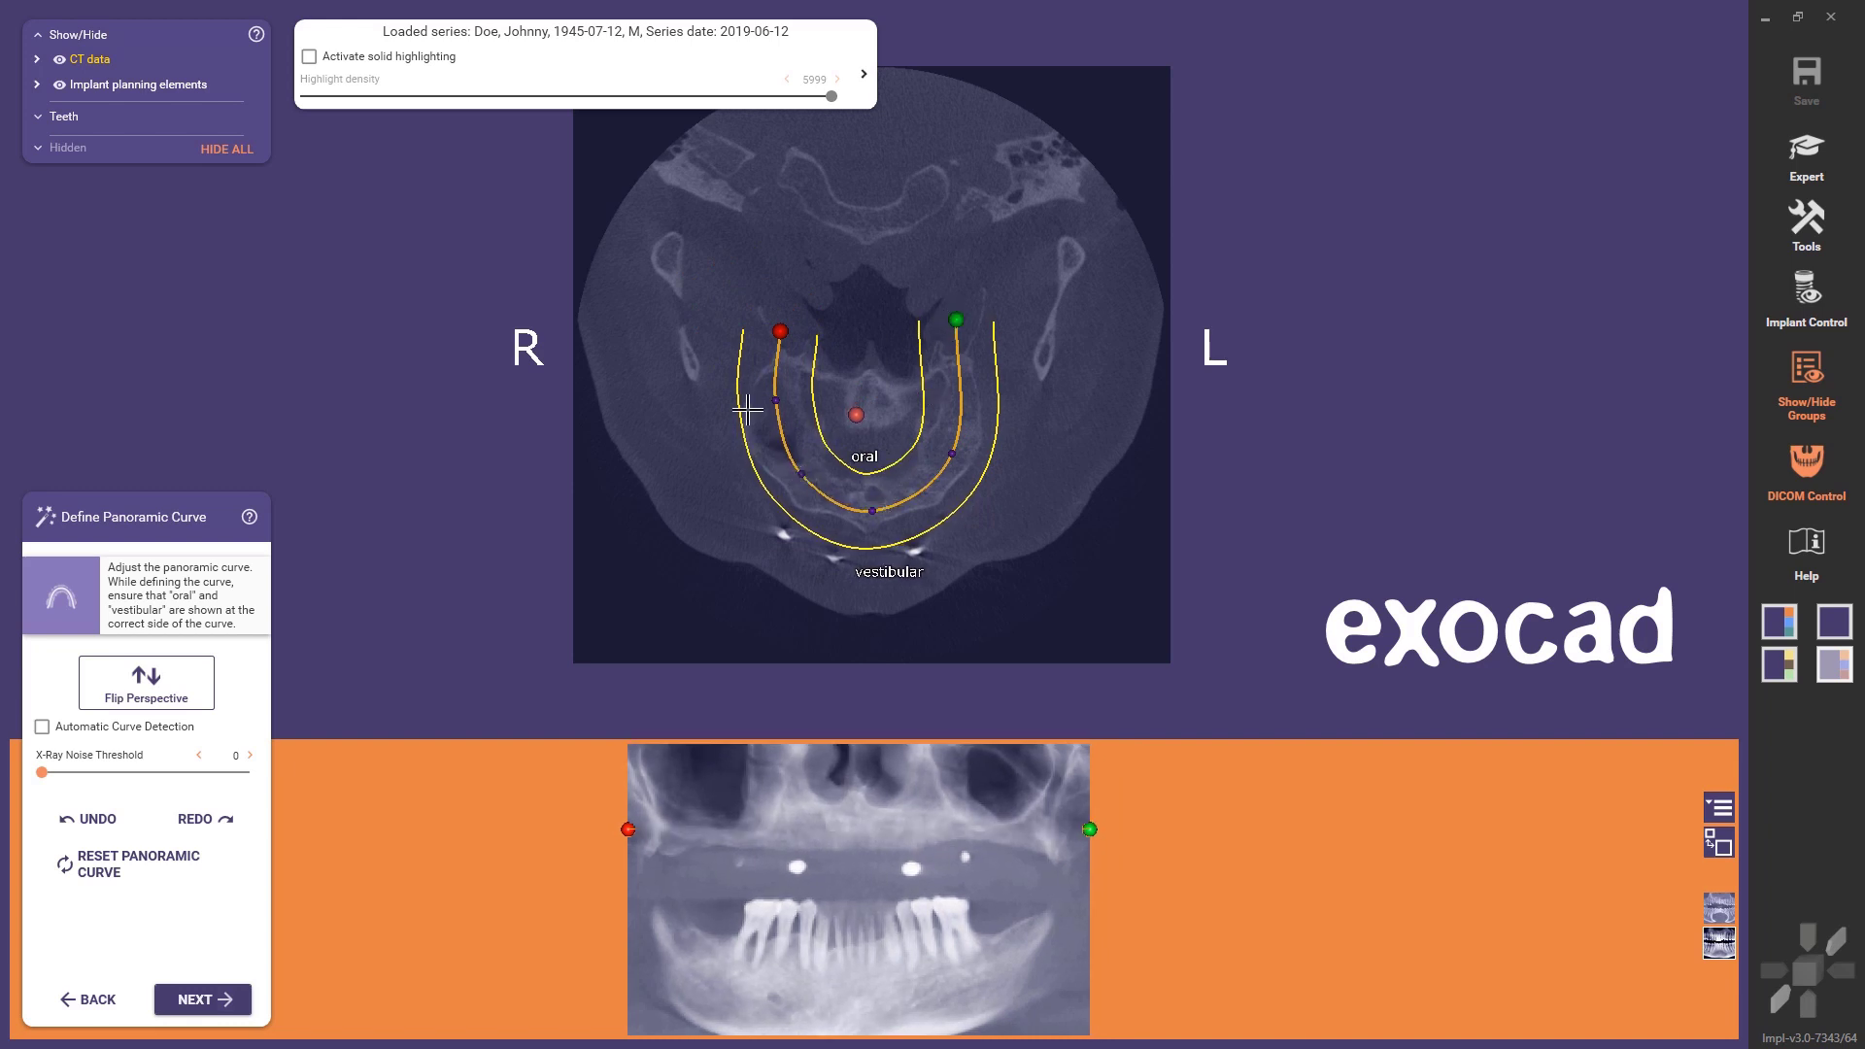
pyautogui.moveTo(39, 769); pyautogui.dragTo(53, 775)
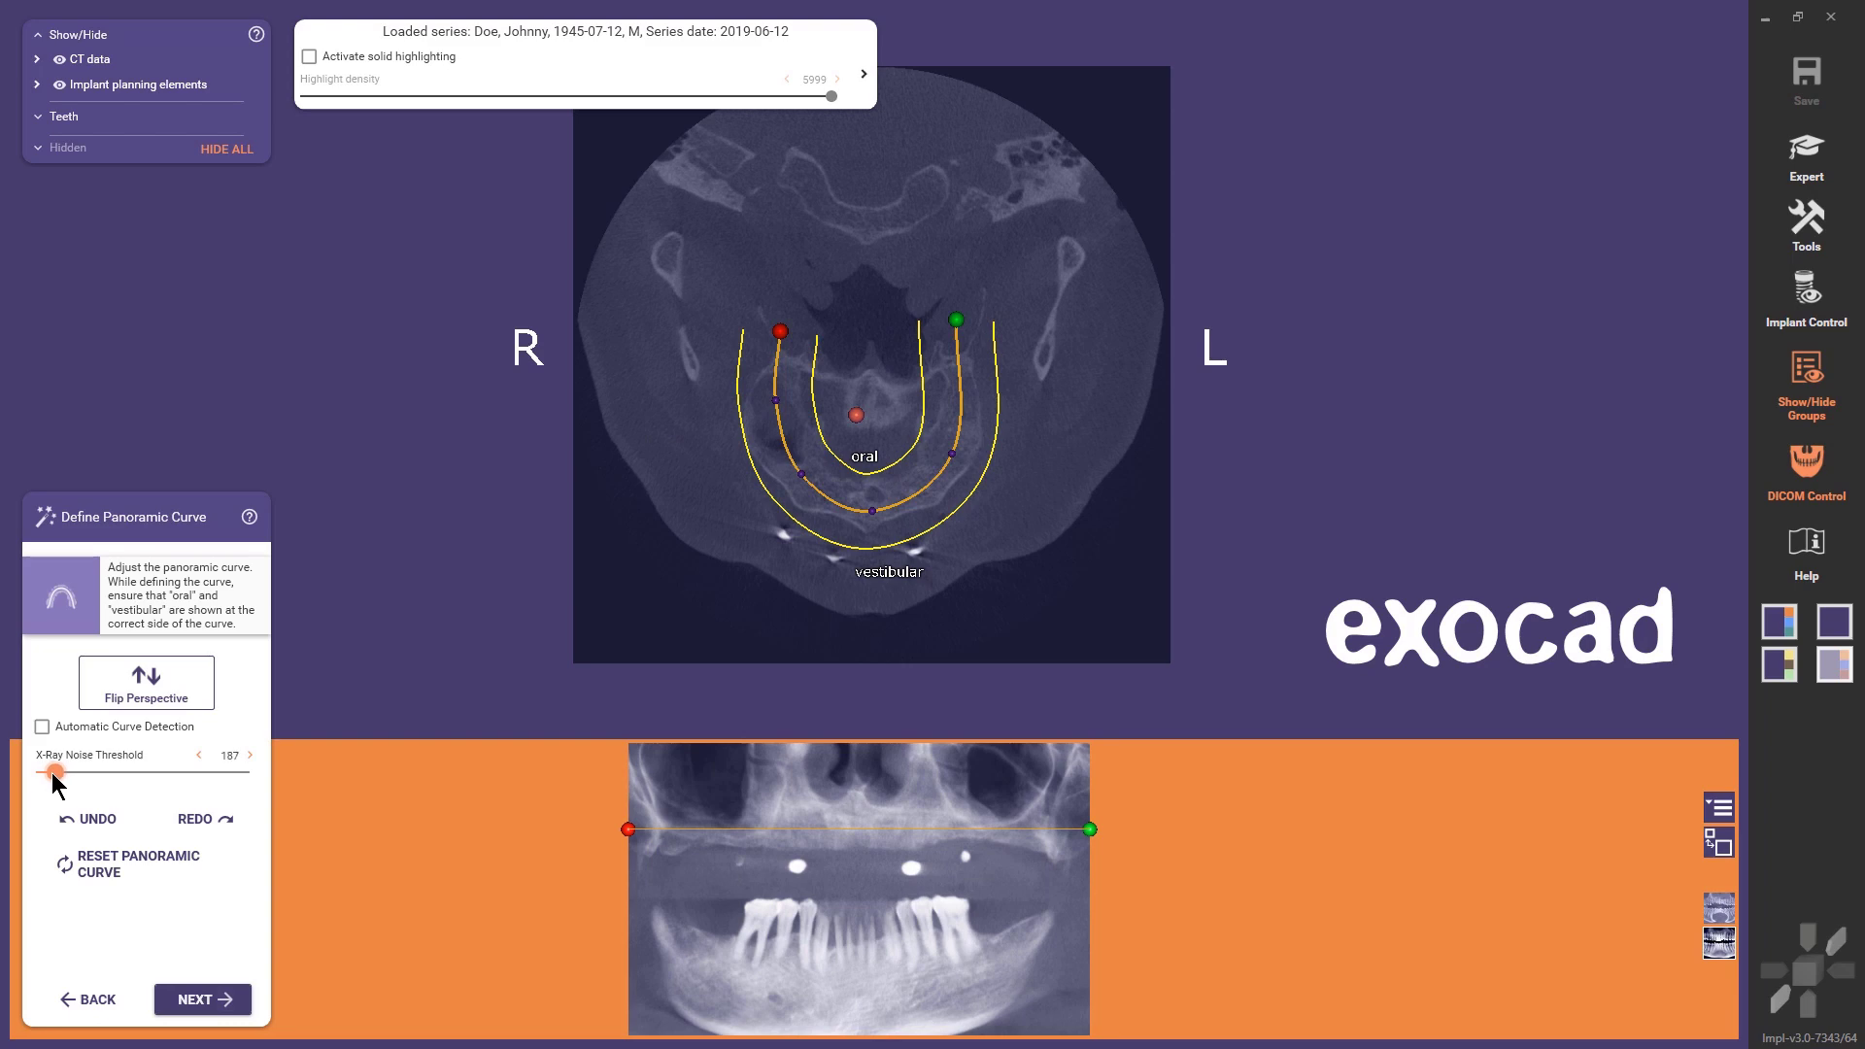
# - Advance to CT alignment and load the DICOM Prosthesis CT series
pyautogui.click(201, 1001)
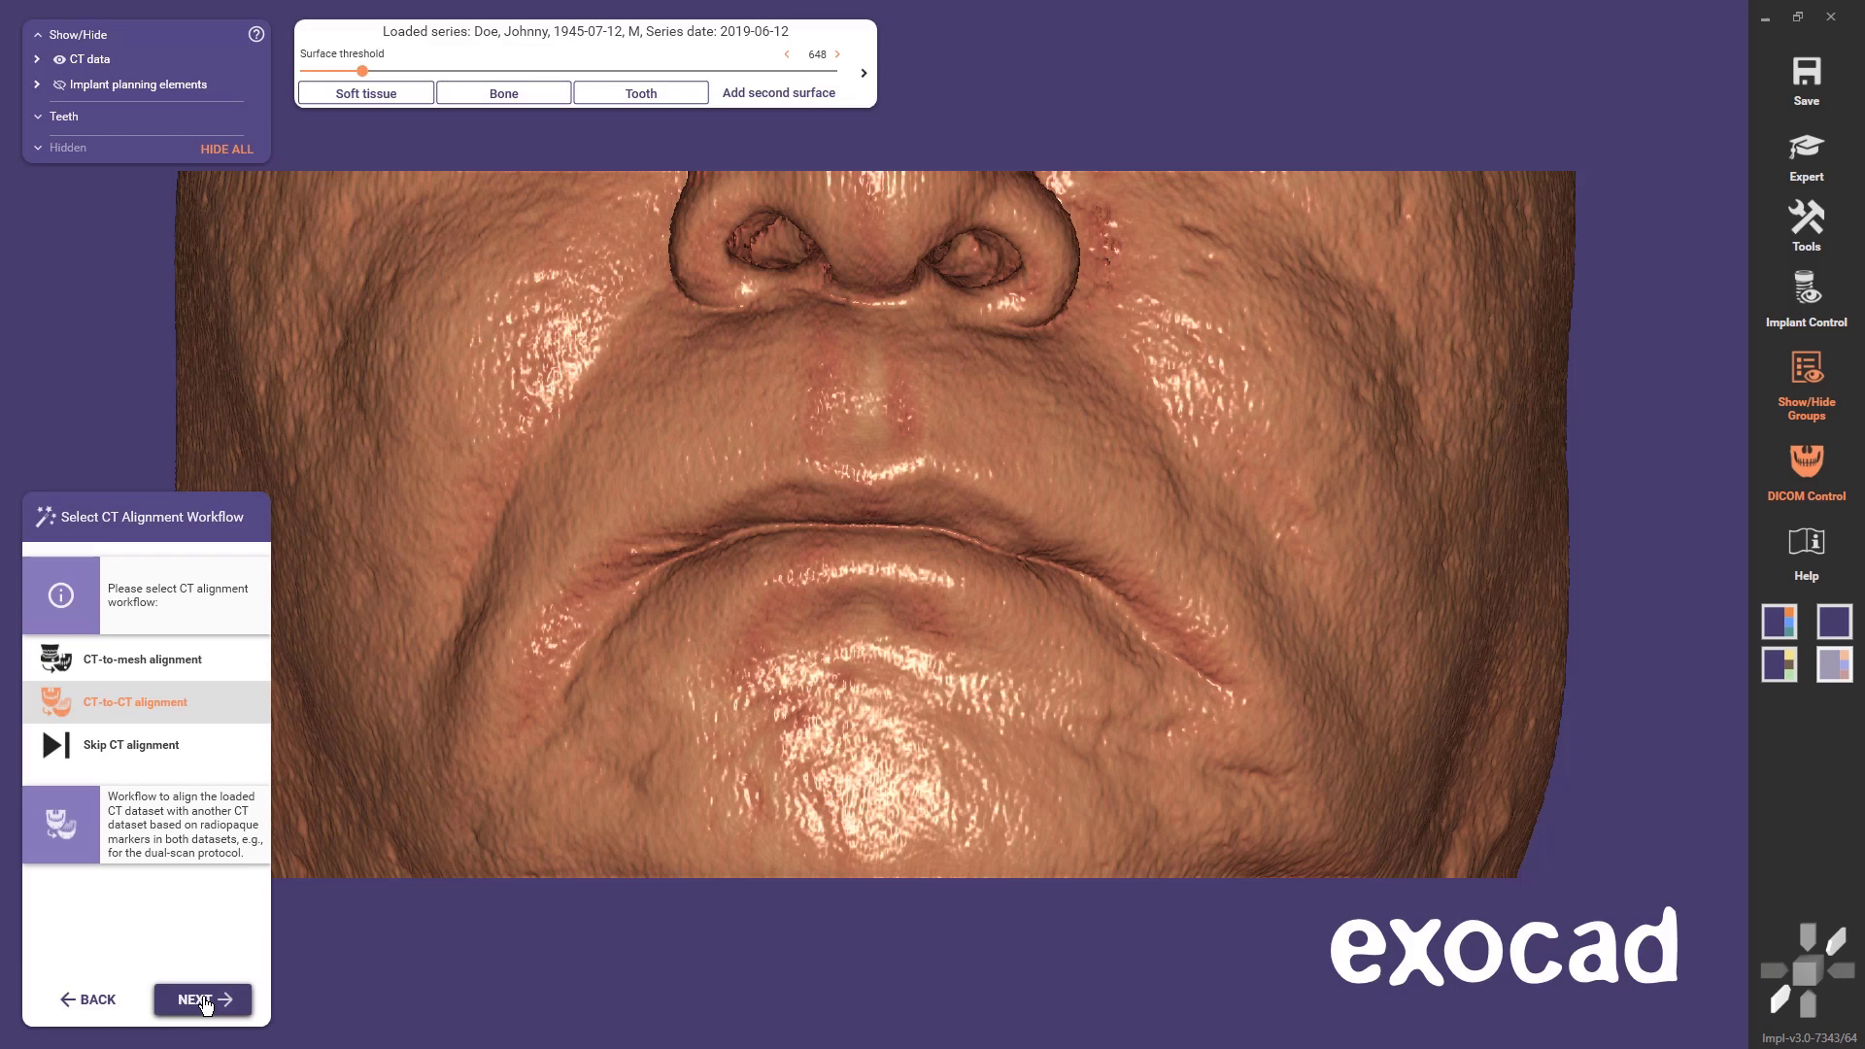
pyautogui.click(203, 1001)
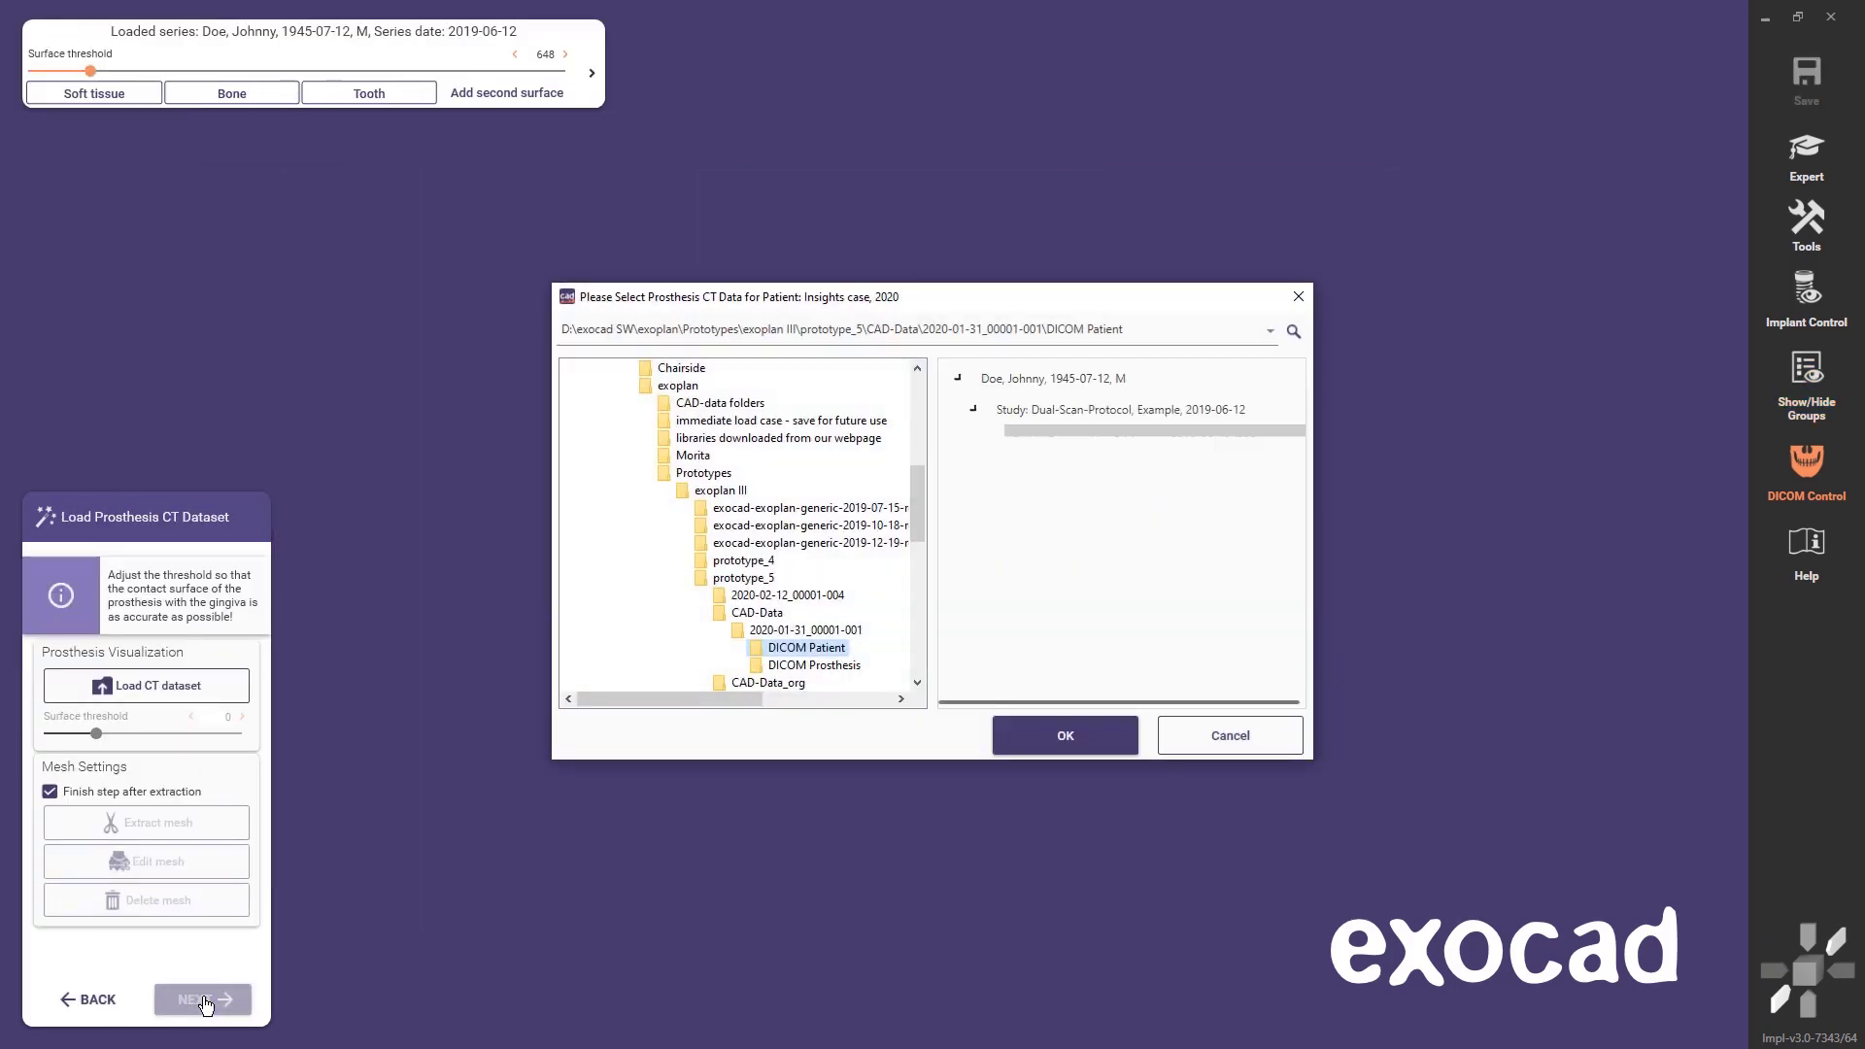
pyautogui.click(779, 662)
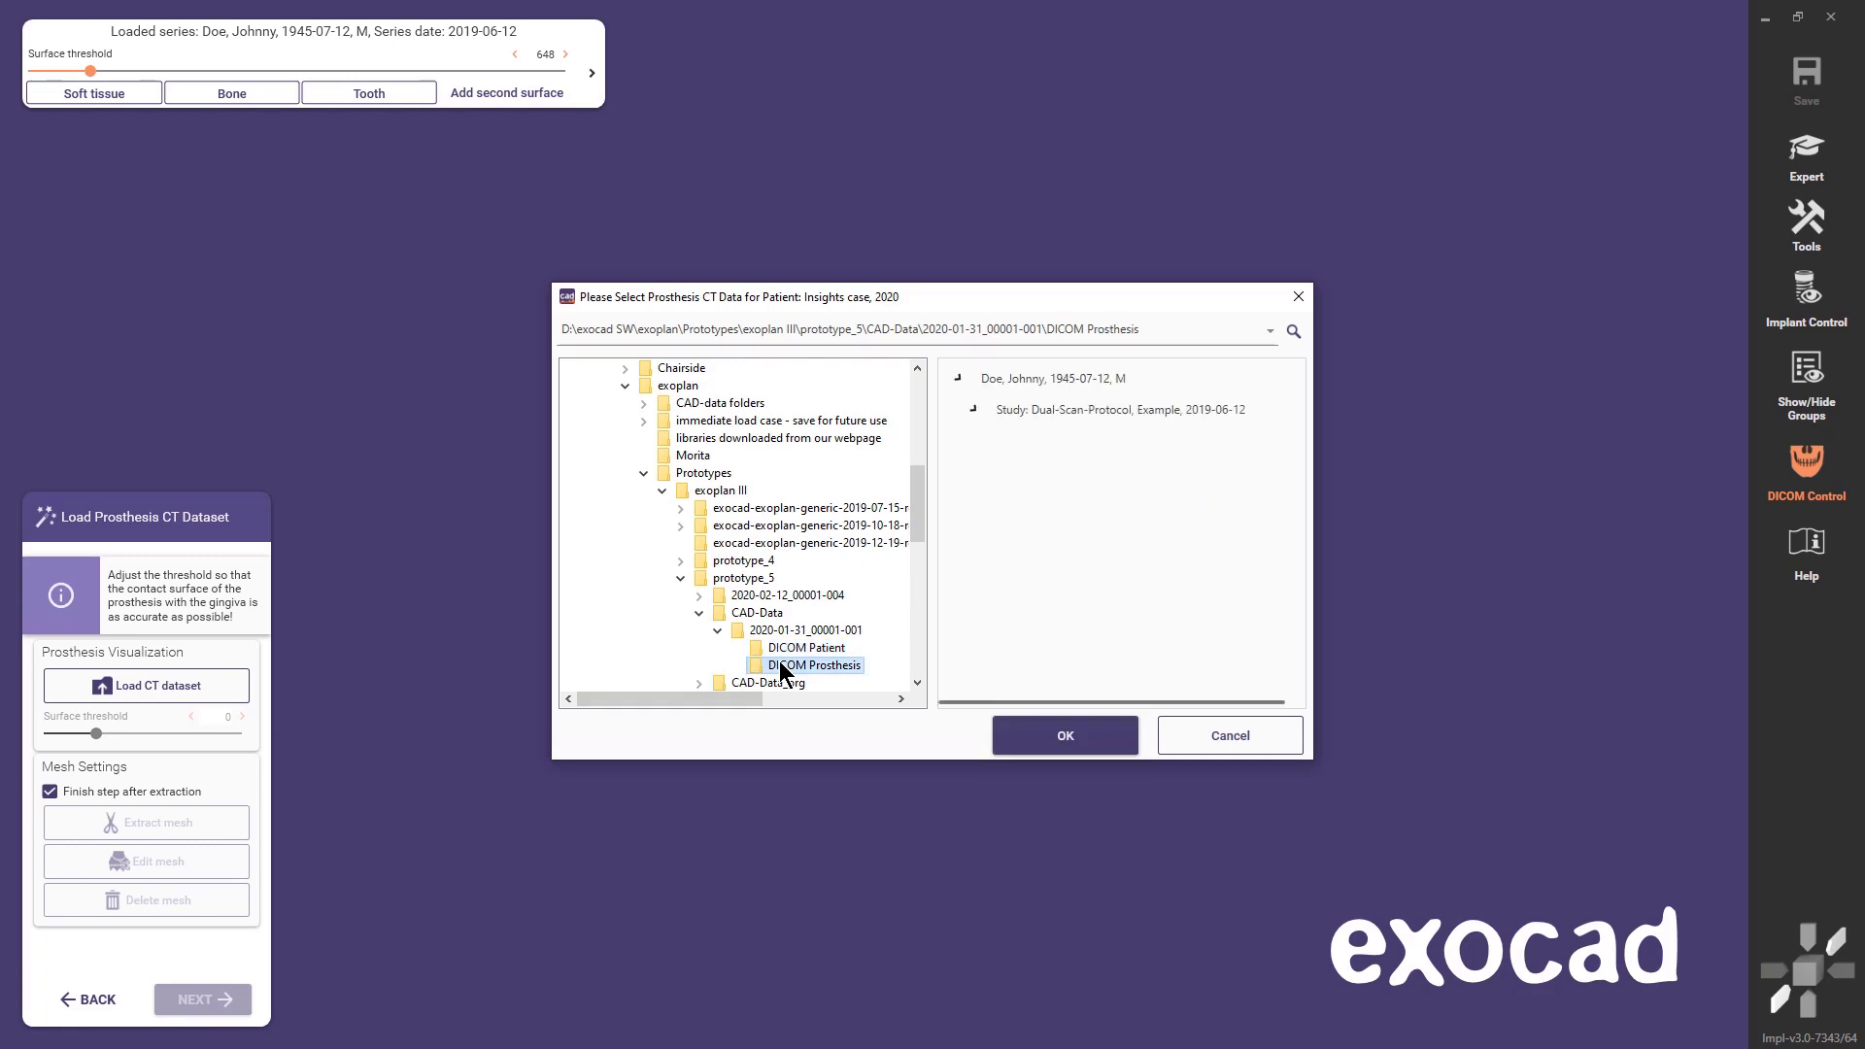
pyautogui.click(1045, 740)
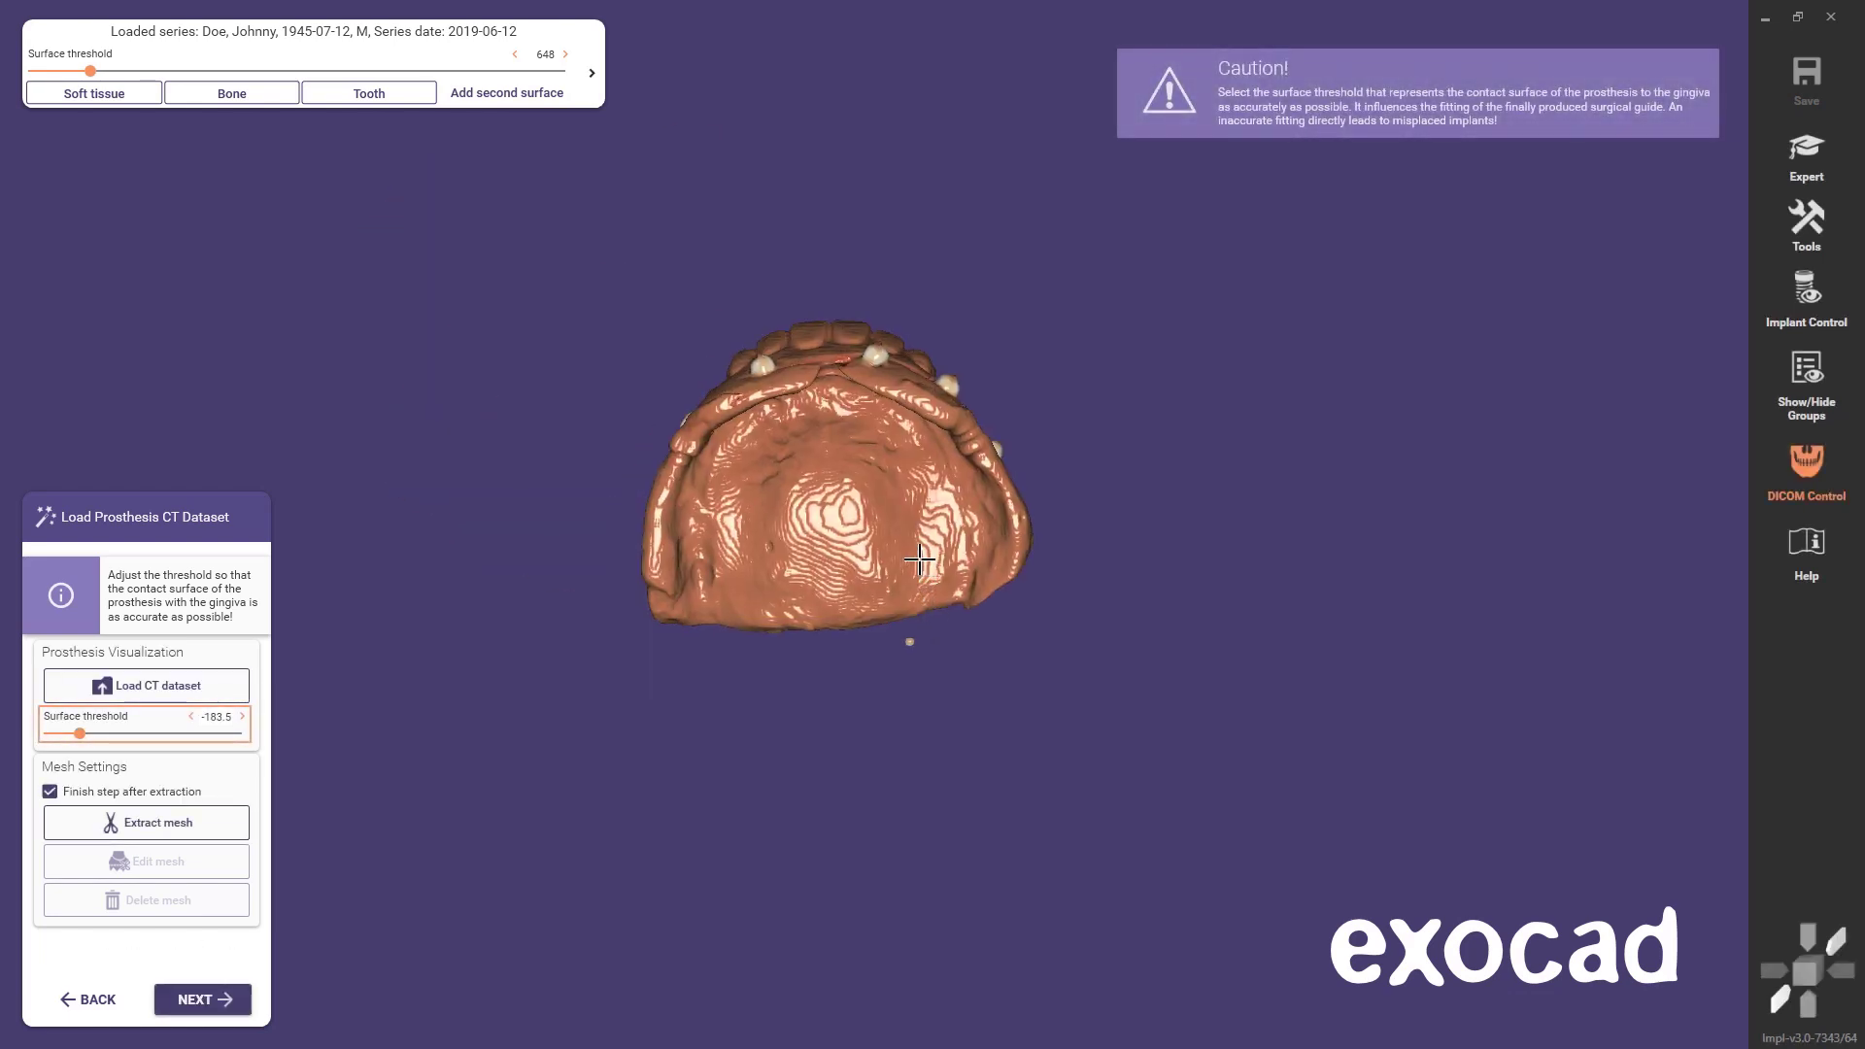
# - Inspect the prosthesis model, adjust its surface threshold, and extract it as a mesh
pyautogui.moveTo(919, 560); pyautogui.dragTo(868, 428, button='right')
pyautogui.scroll(4, 867, 428)
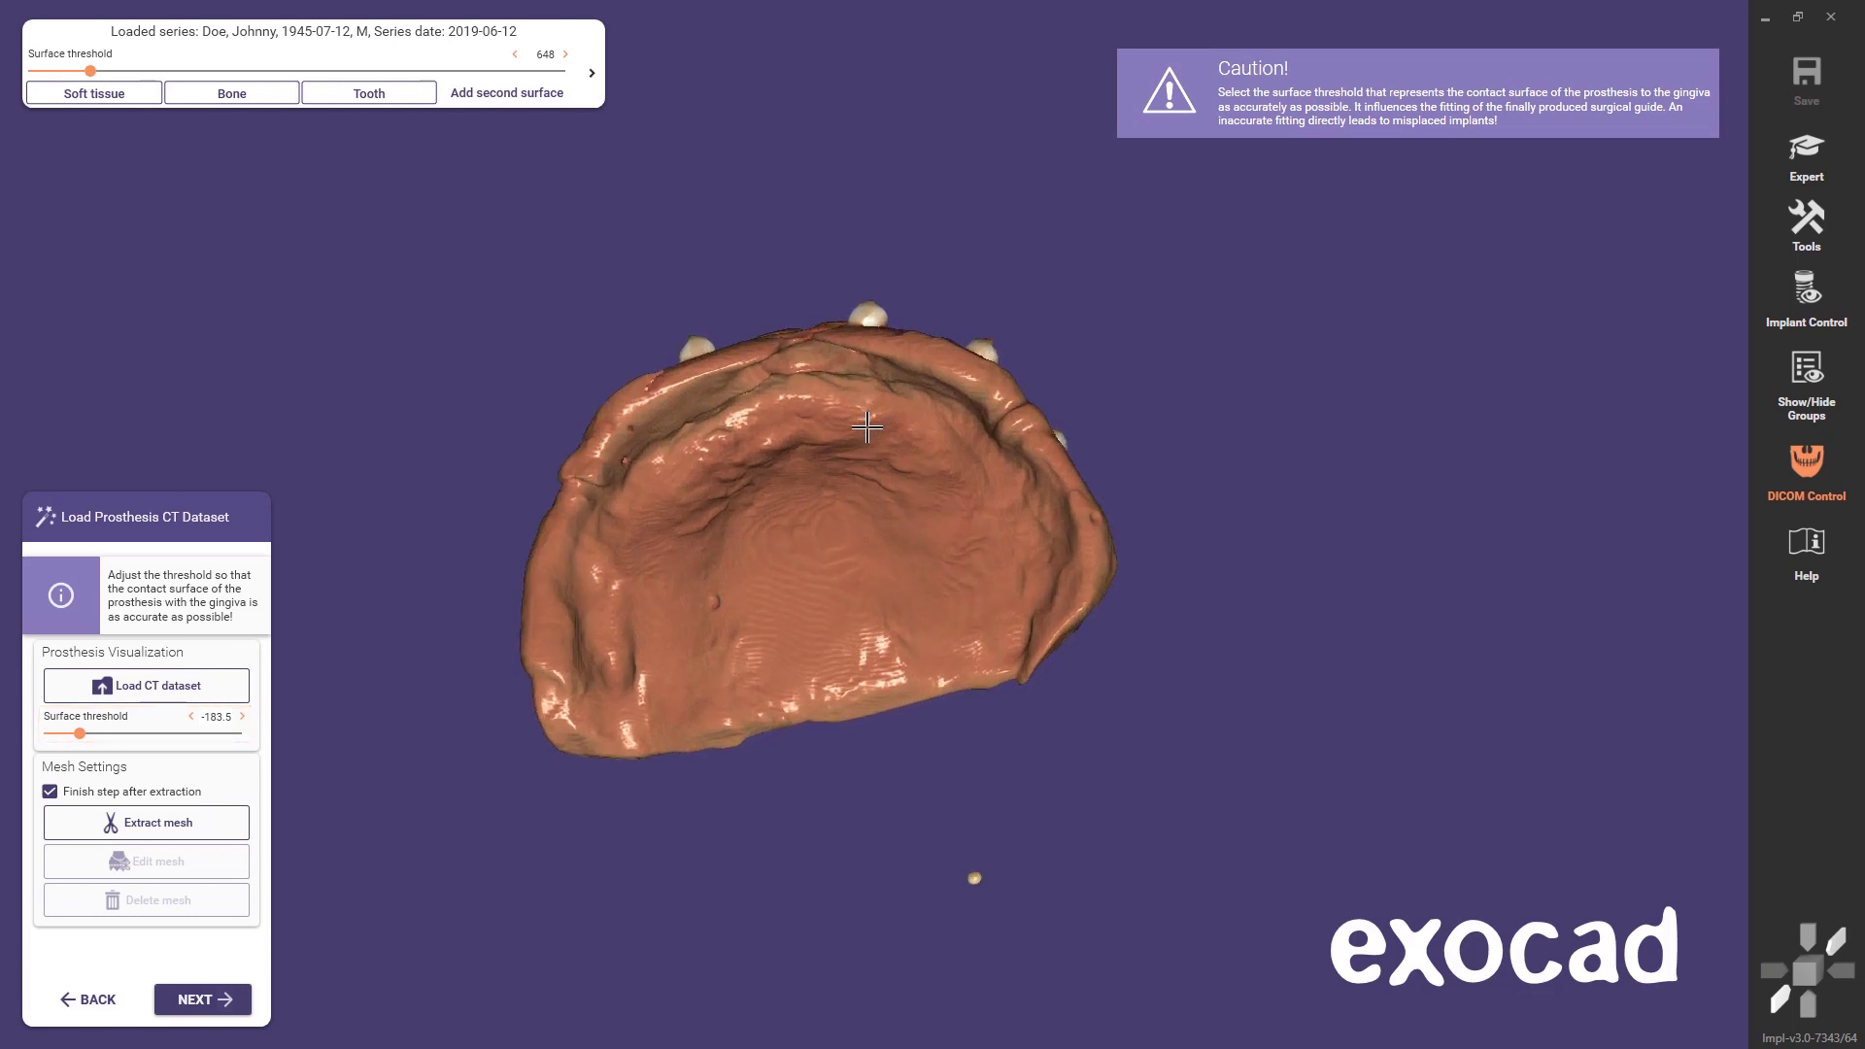
pyautogui.scroll(1, 866, 428)
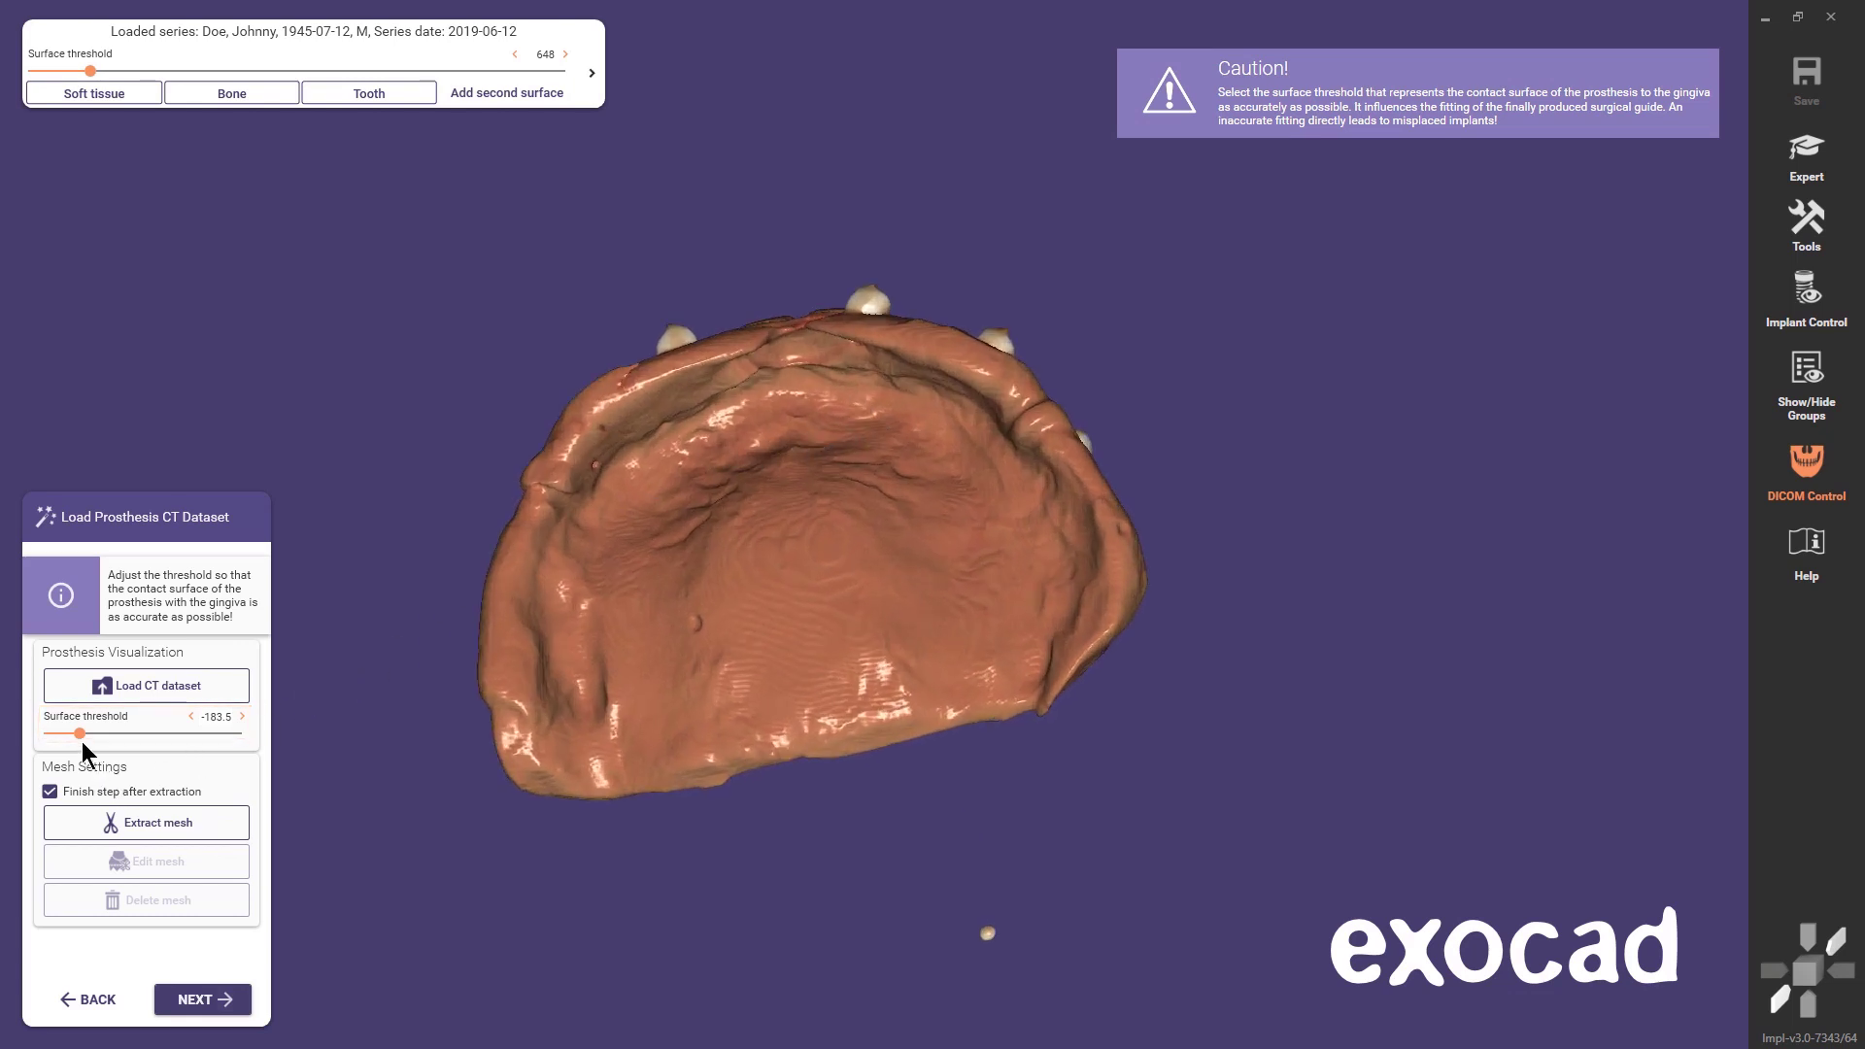
pyautogui.moveTo(78, 734); pyautogui.dragTo(72, 736)
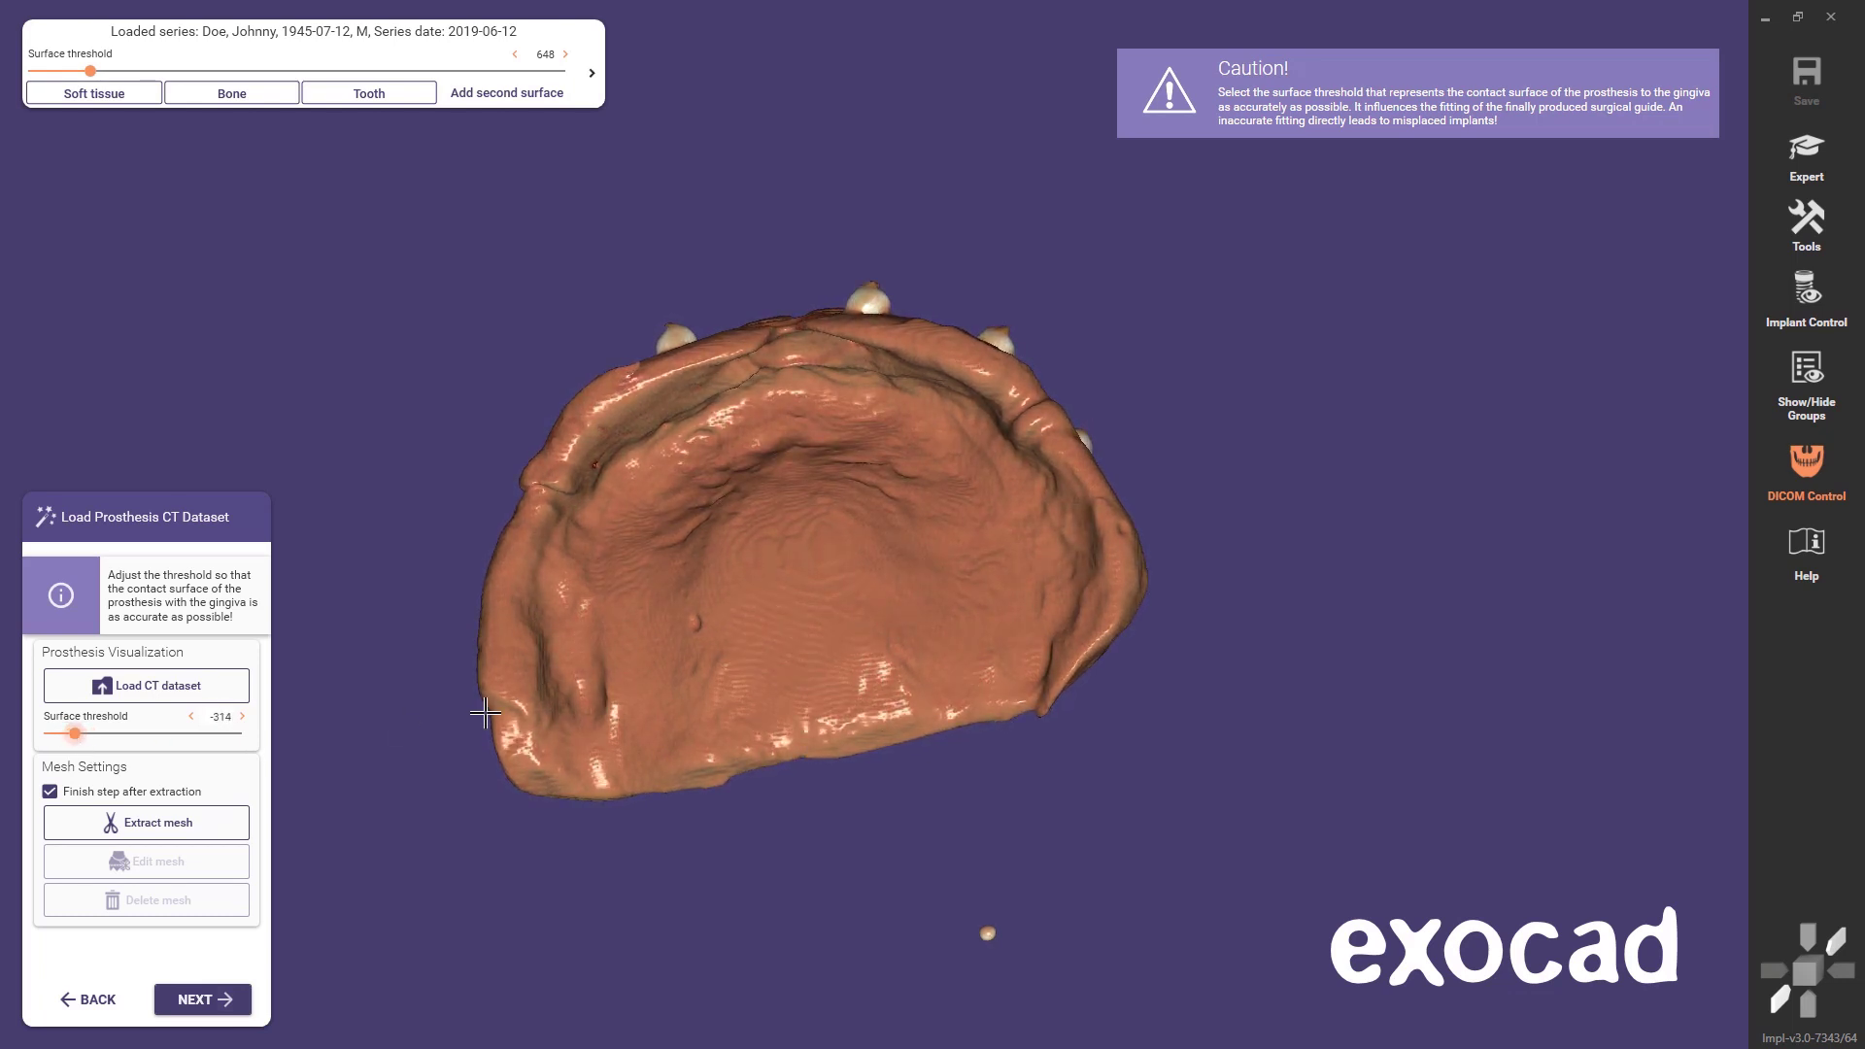
pyautogui.moveTo(736, 646); pyautogui.dragTo(733, 645, button='right')
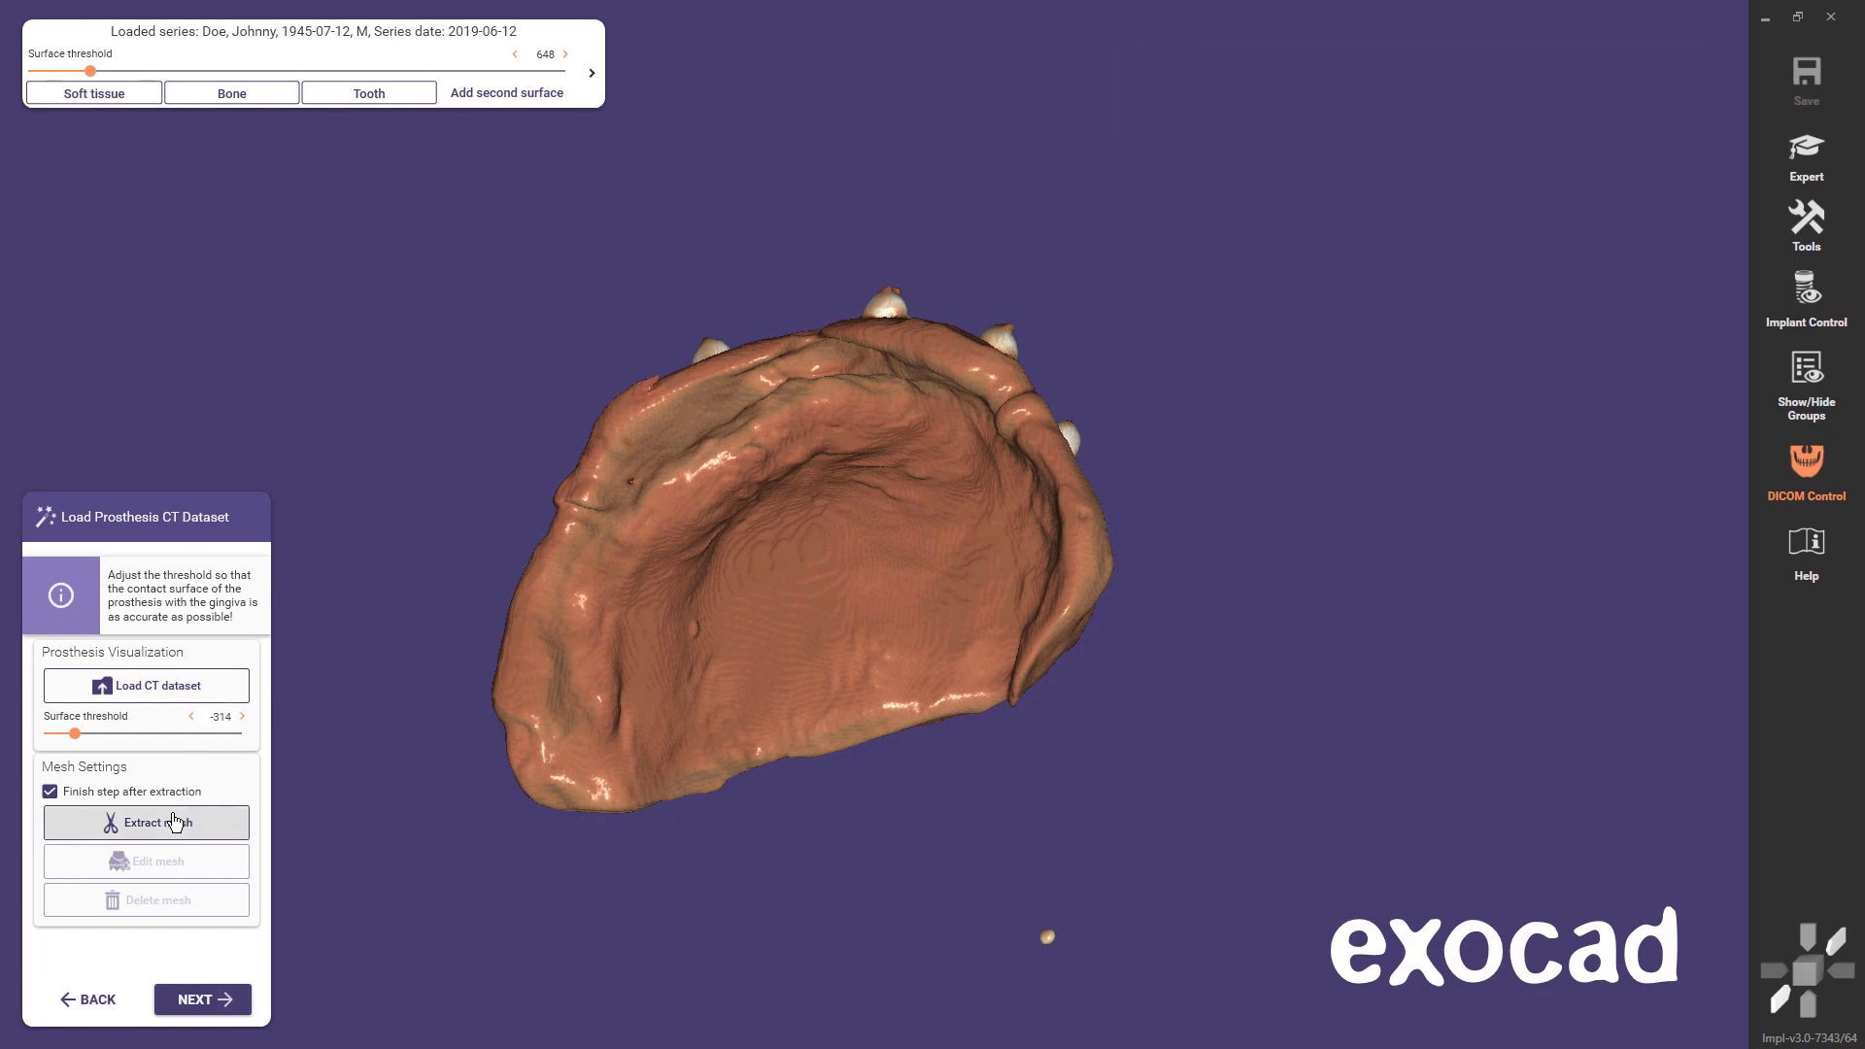
pyautogui.click(124, 828)
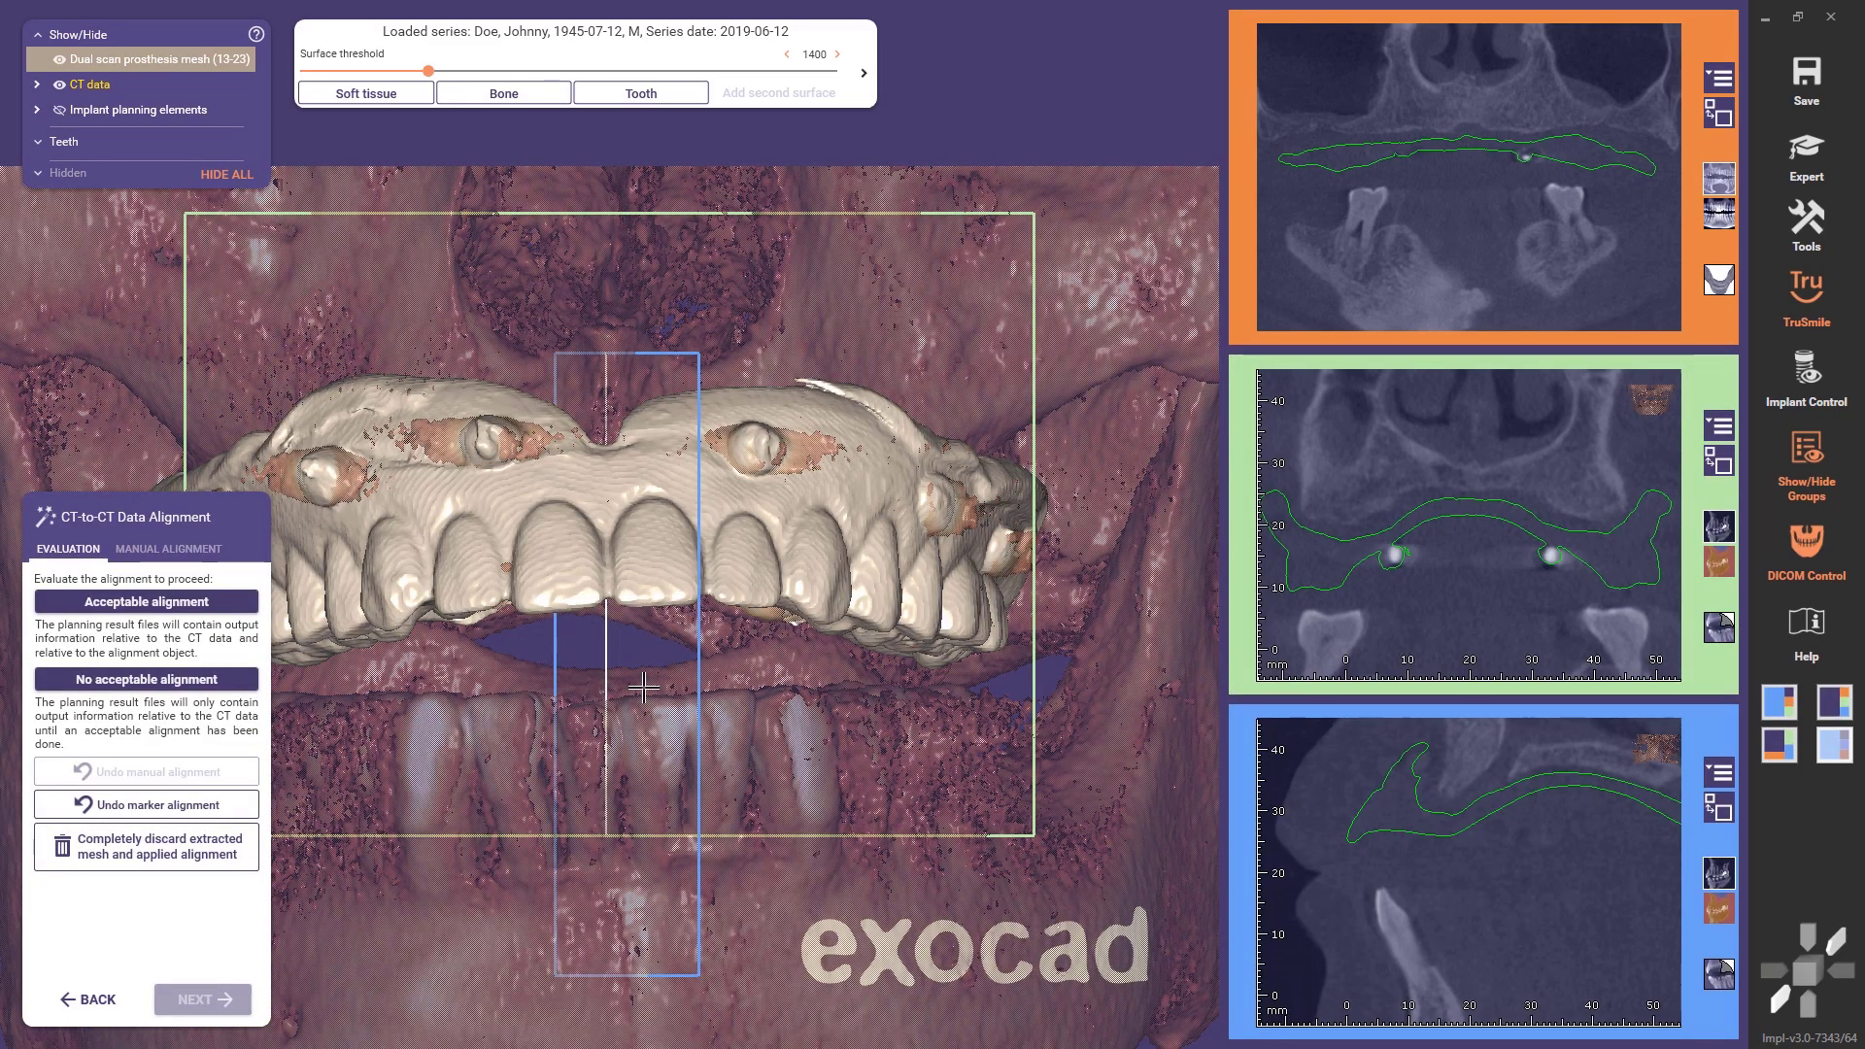
# - Enlarge the coronal slice and step through it to check the prosthesis contour fit
pyautogui.scroll(-3, 650, 693)
pyautogui.moveTo(650, 692); pyautogui.dragTo(791, 686, button='right')
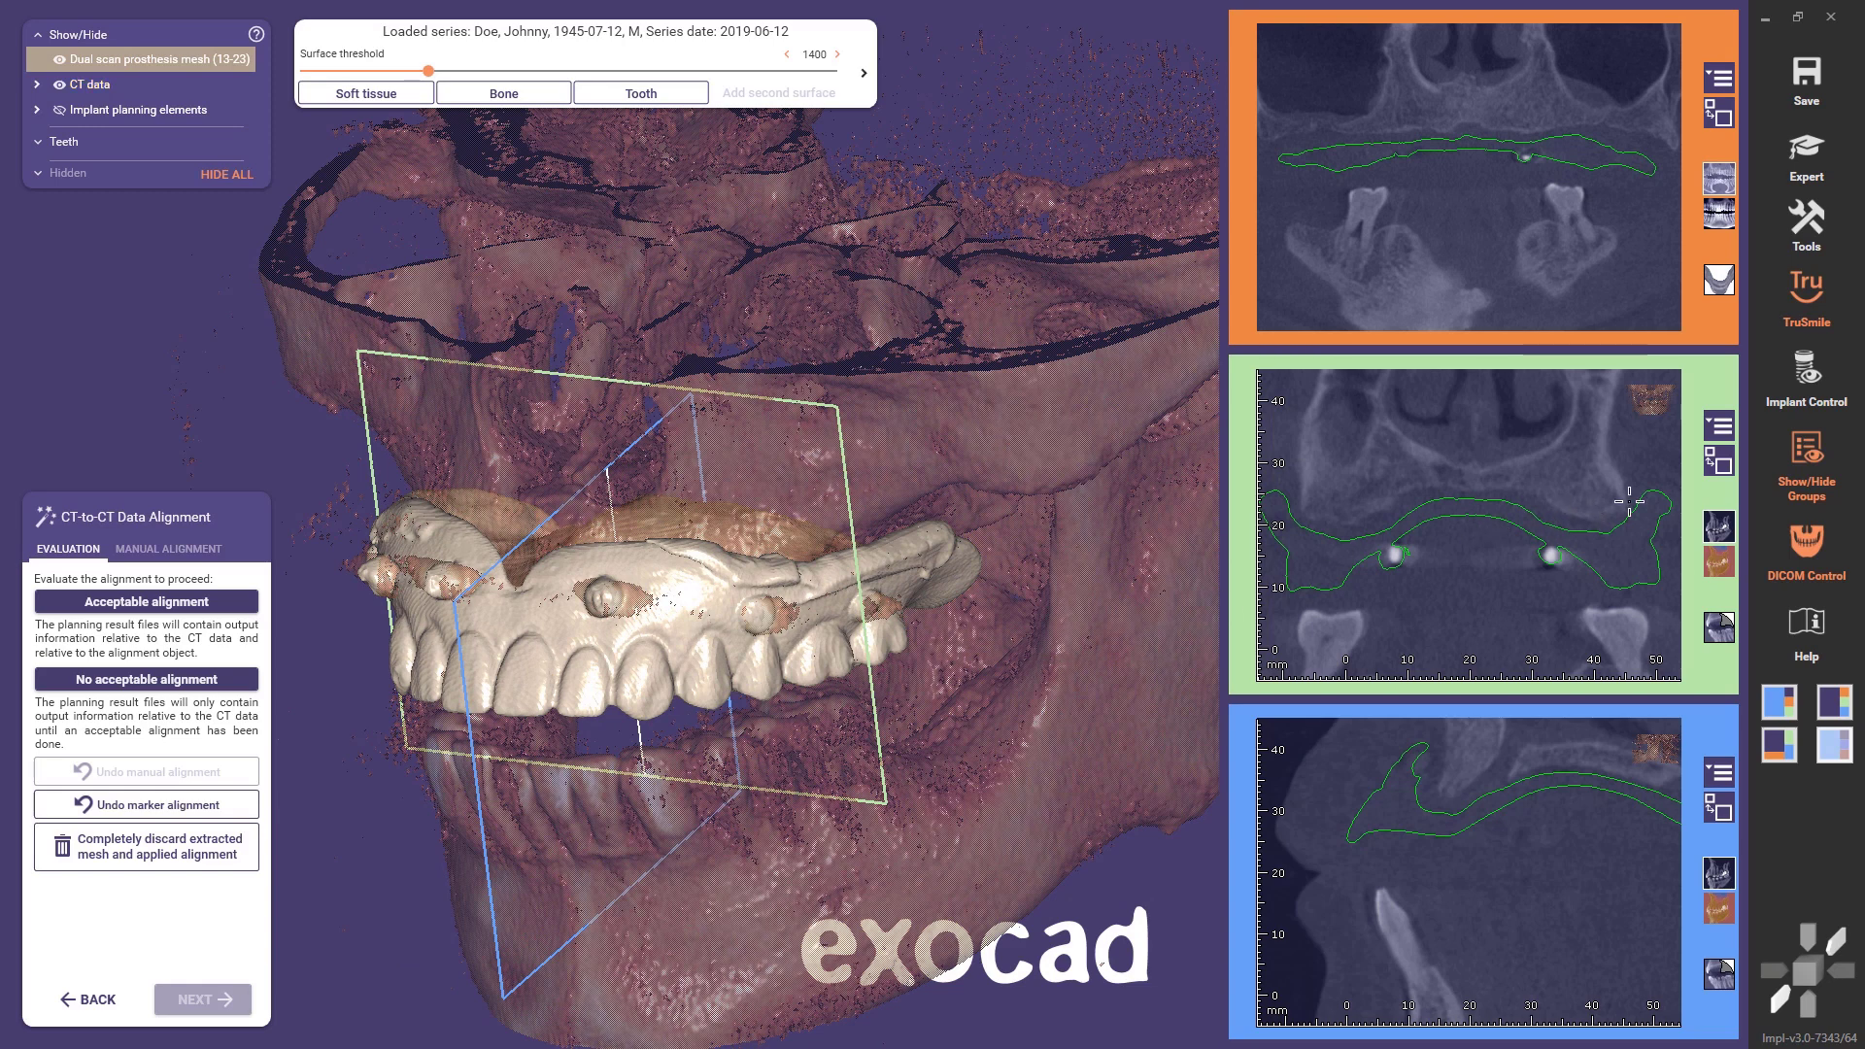
pyautogui.click(1728, 468)
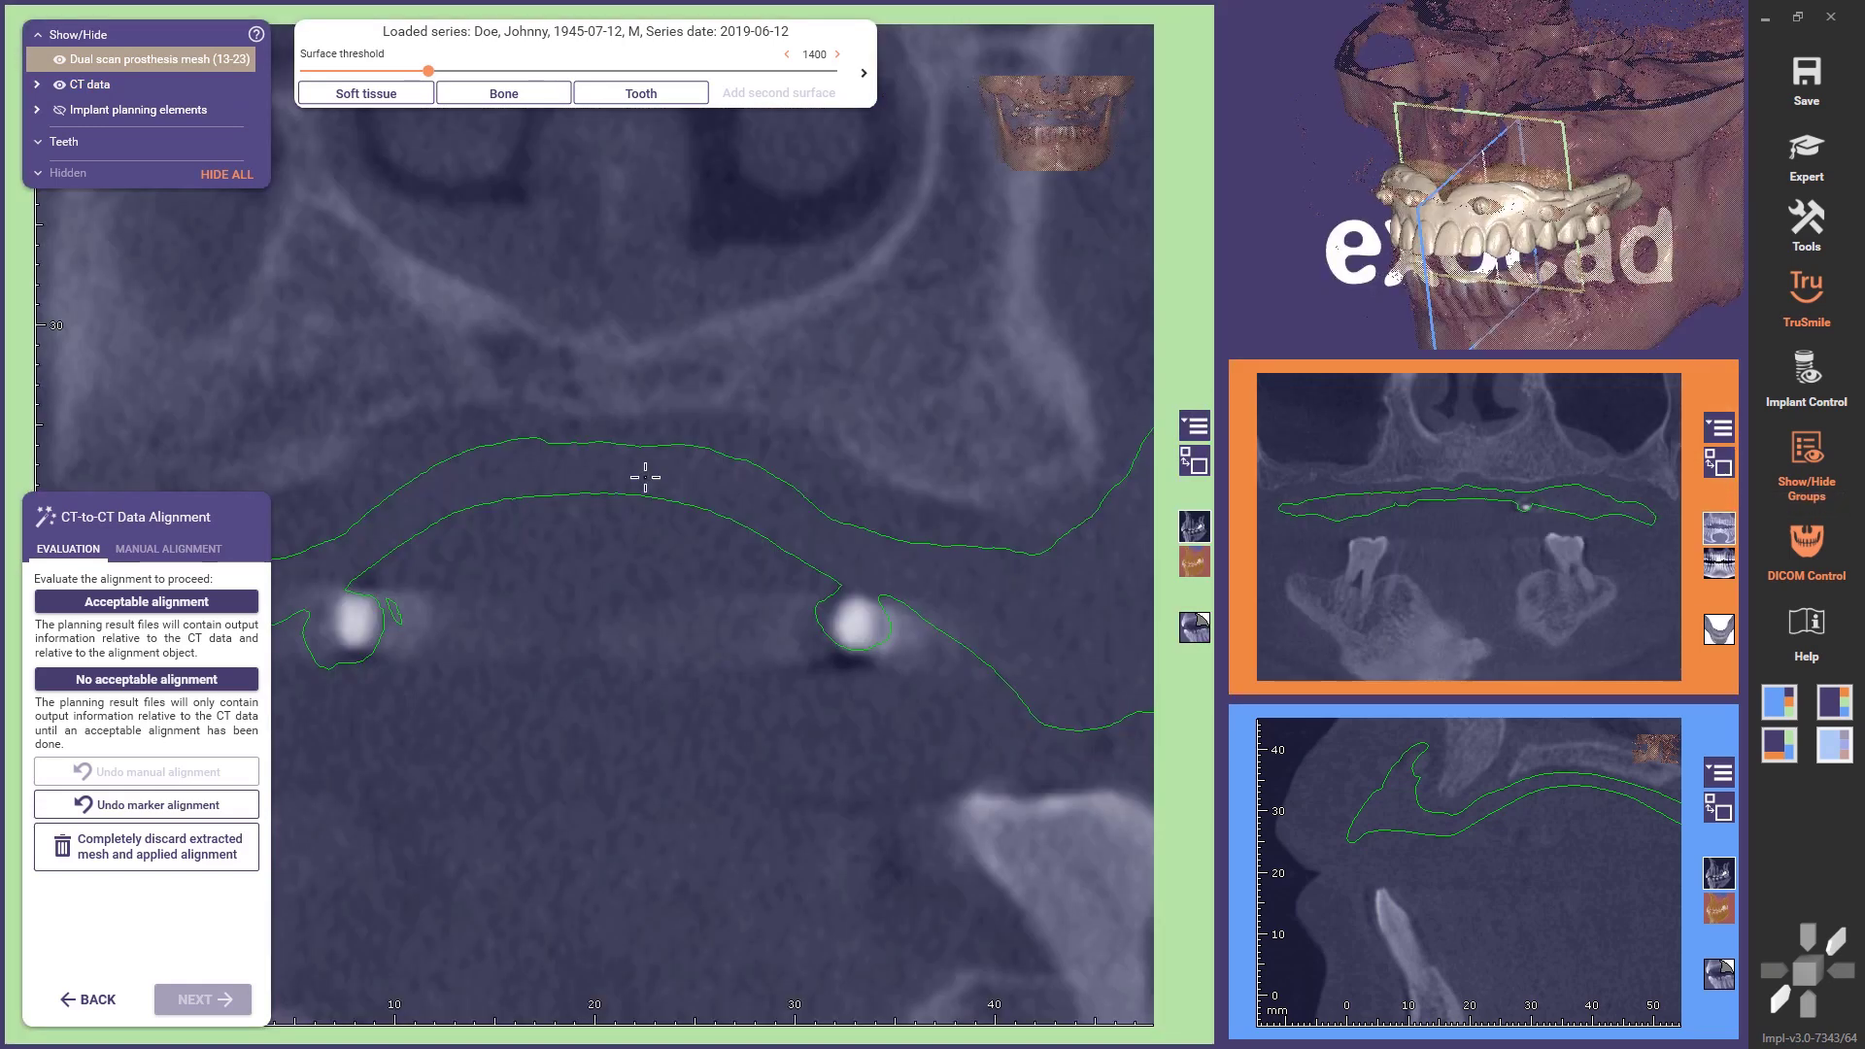
pyautogui.scroll(-5, 645, 477)
pyautogui.moveTo(608, 565); pyautogui.dragTo(682, 463, button='middle')
pyautogui.moveTo(682, 463); pyautogui.dragTo(722, 507, button='right')
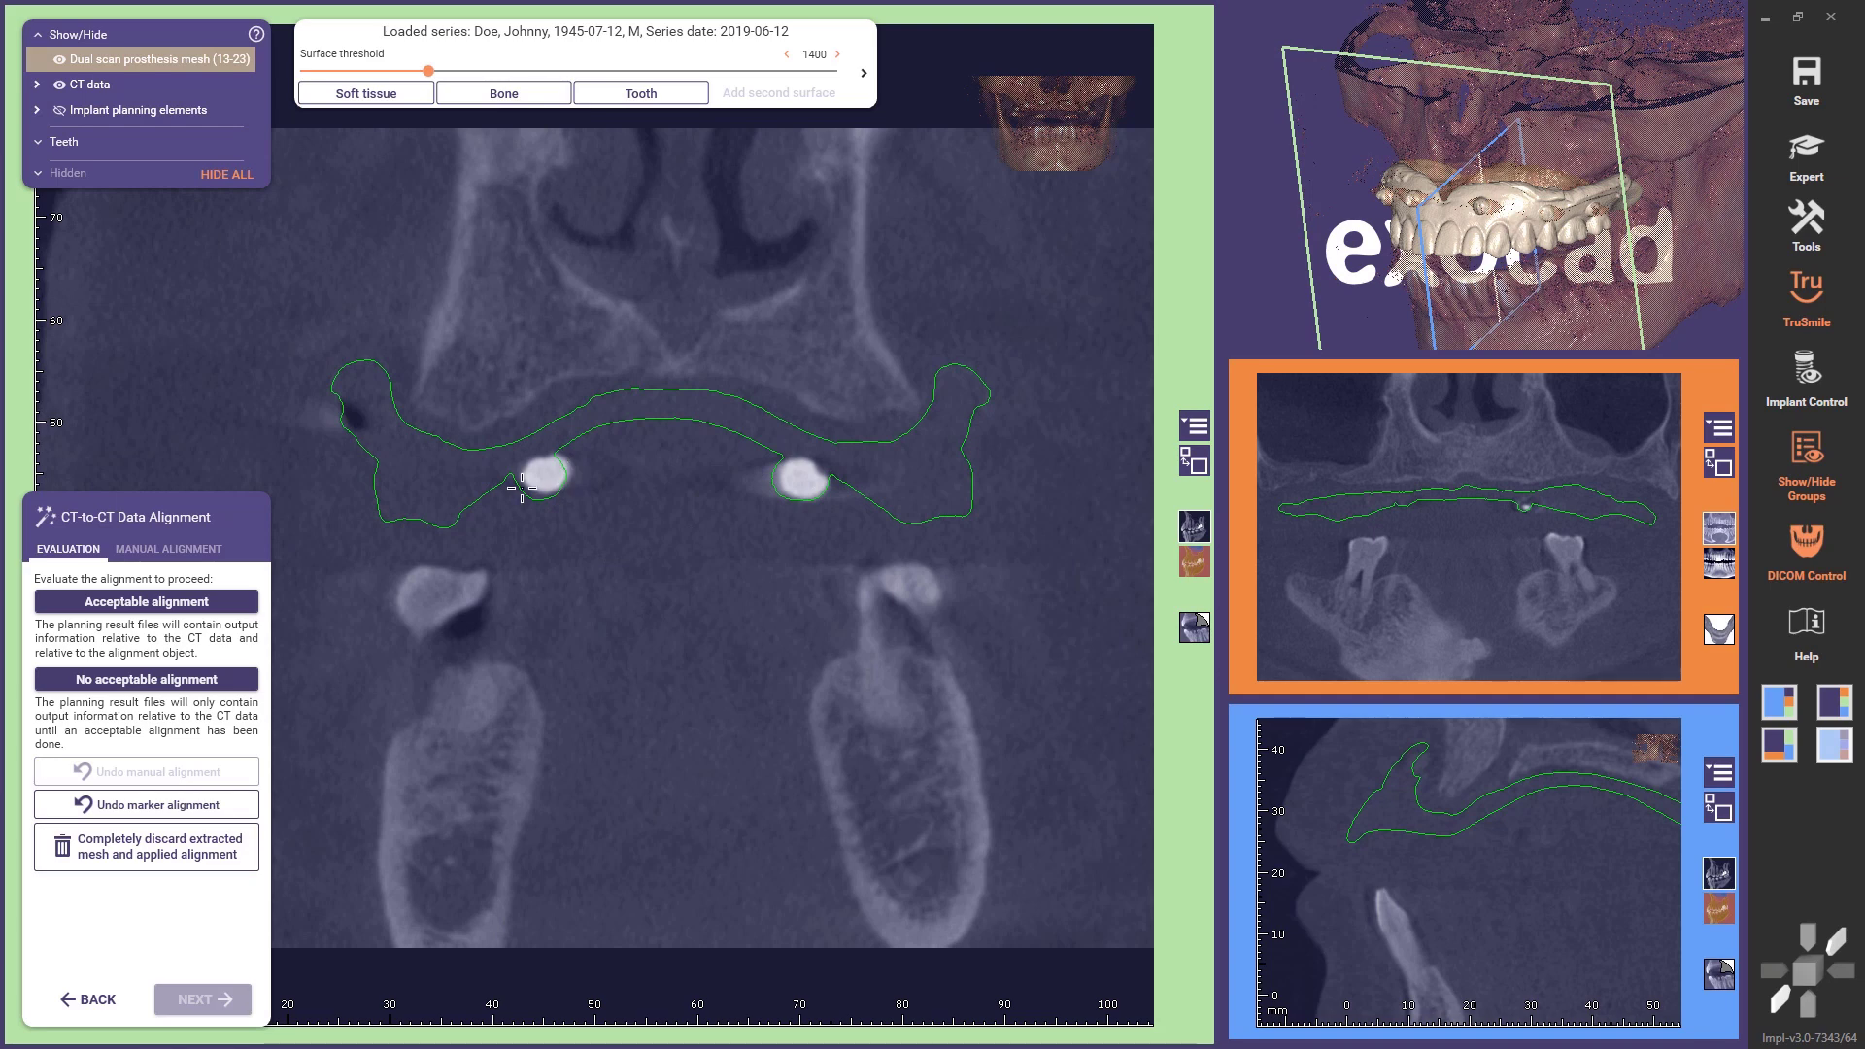
pyautogui.scroll(-2, 643, 510)
pyautogui.scroll(2, 643, 510)
pyautogui.scroll(3, 643, 510)
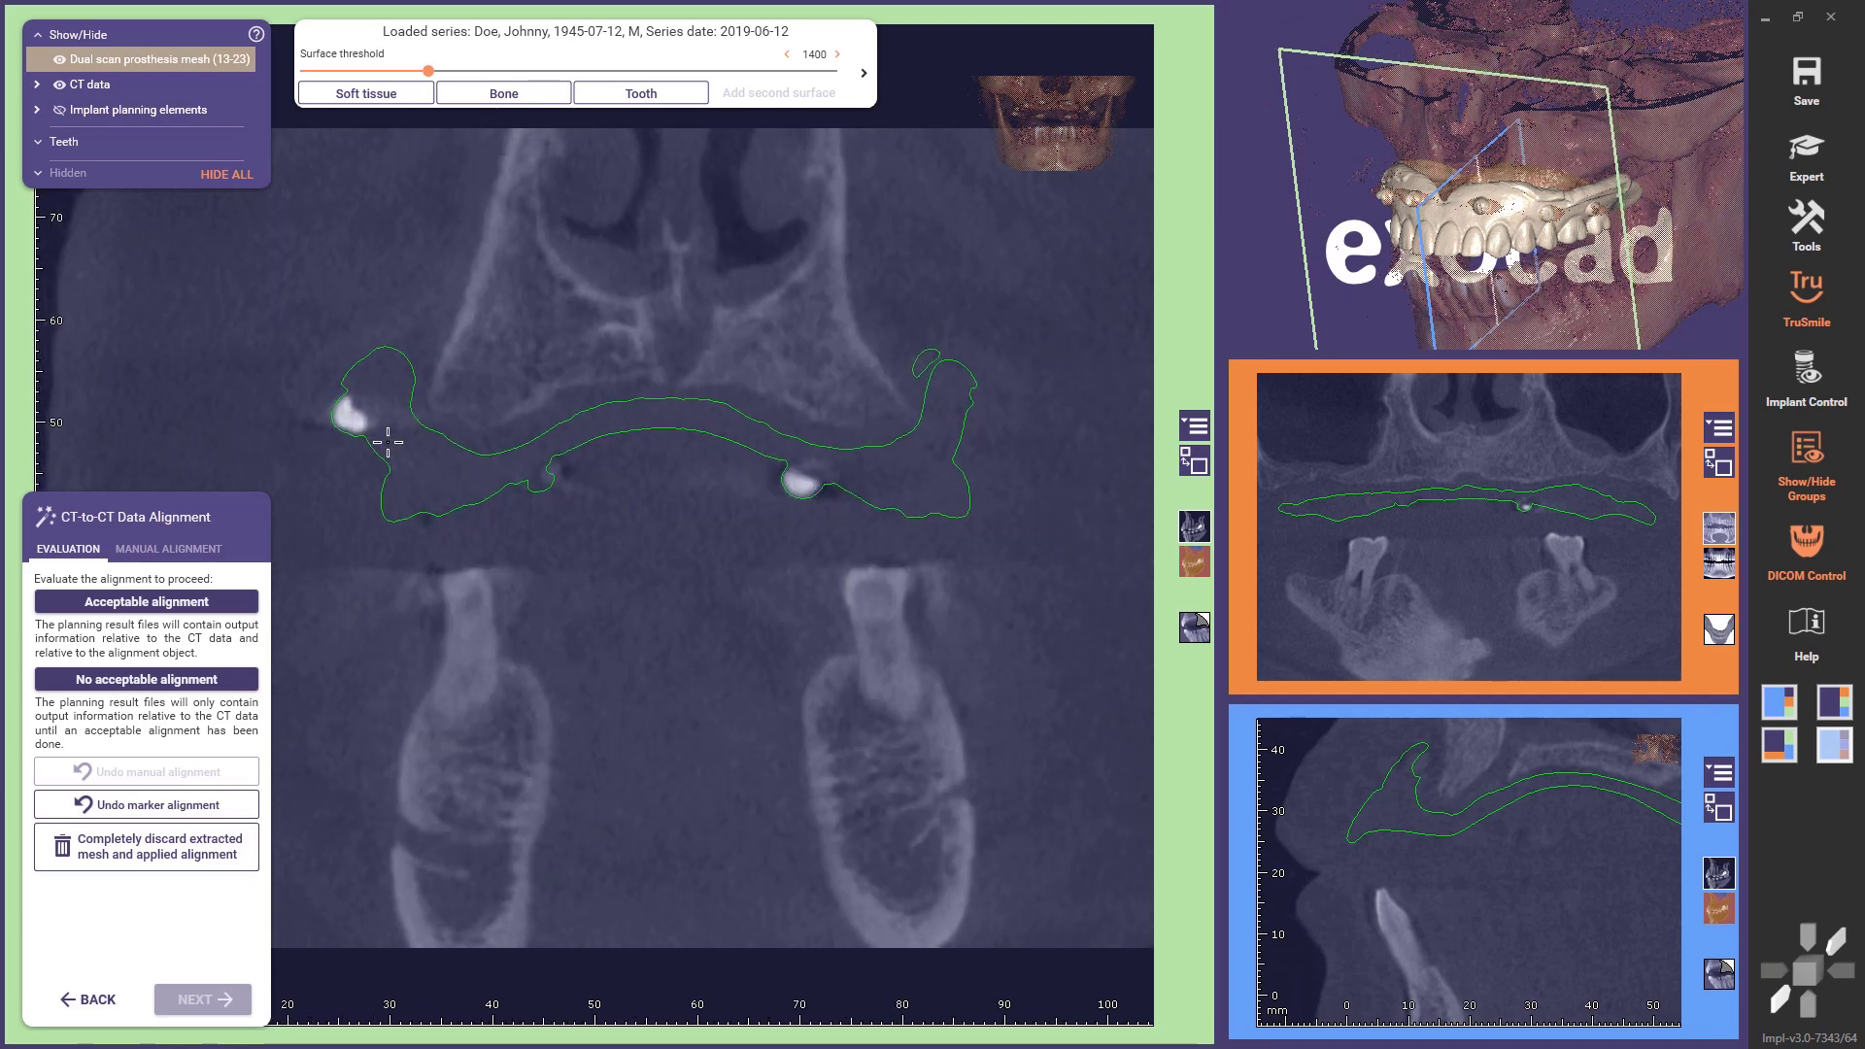
pyautogui.moveTo(643, 510); pyautogui.dragTo(643, 408, button='right')
pyautogui.scroll(-2, 643, 510)
pyautogui.scroll(-5, 643, 510)
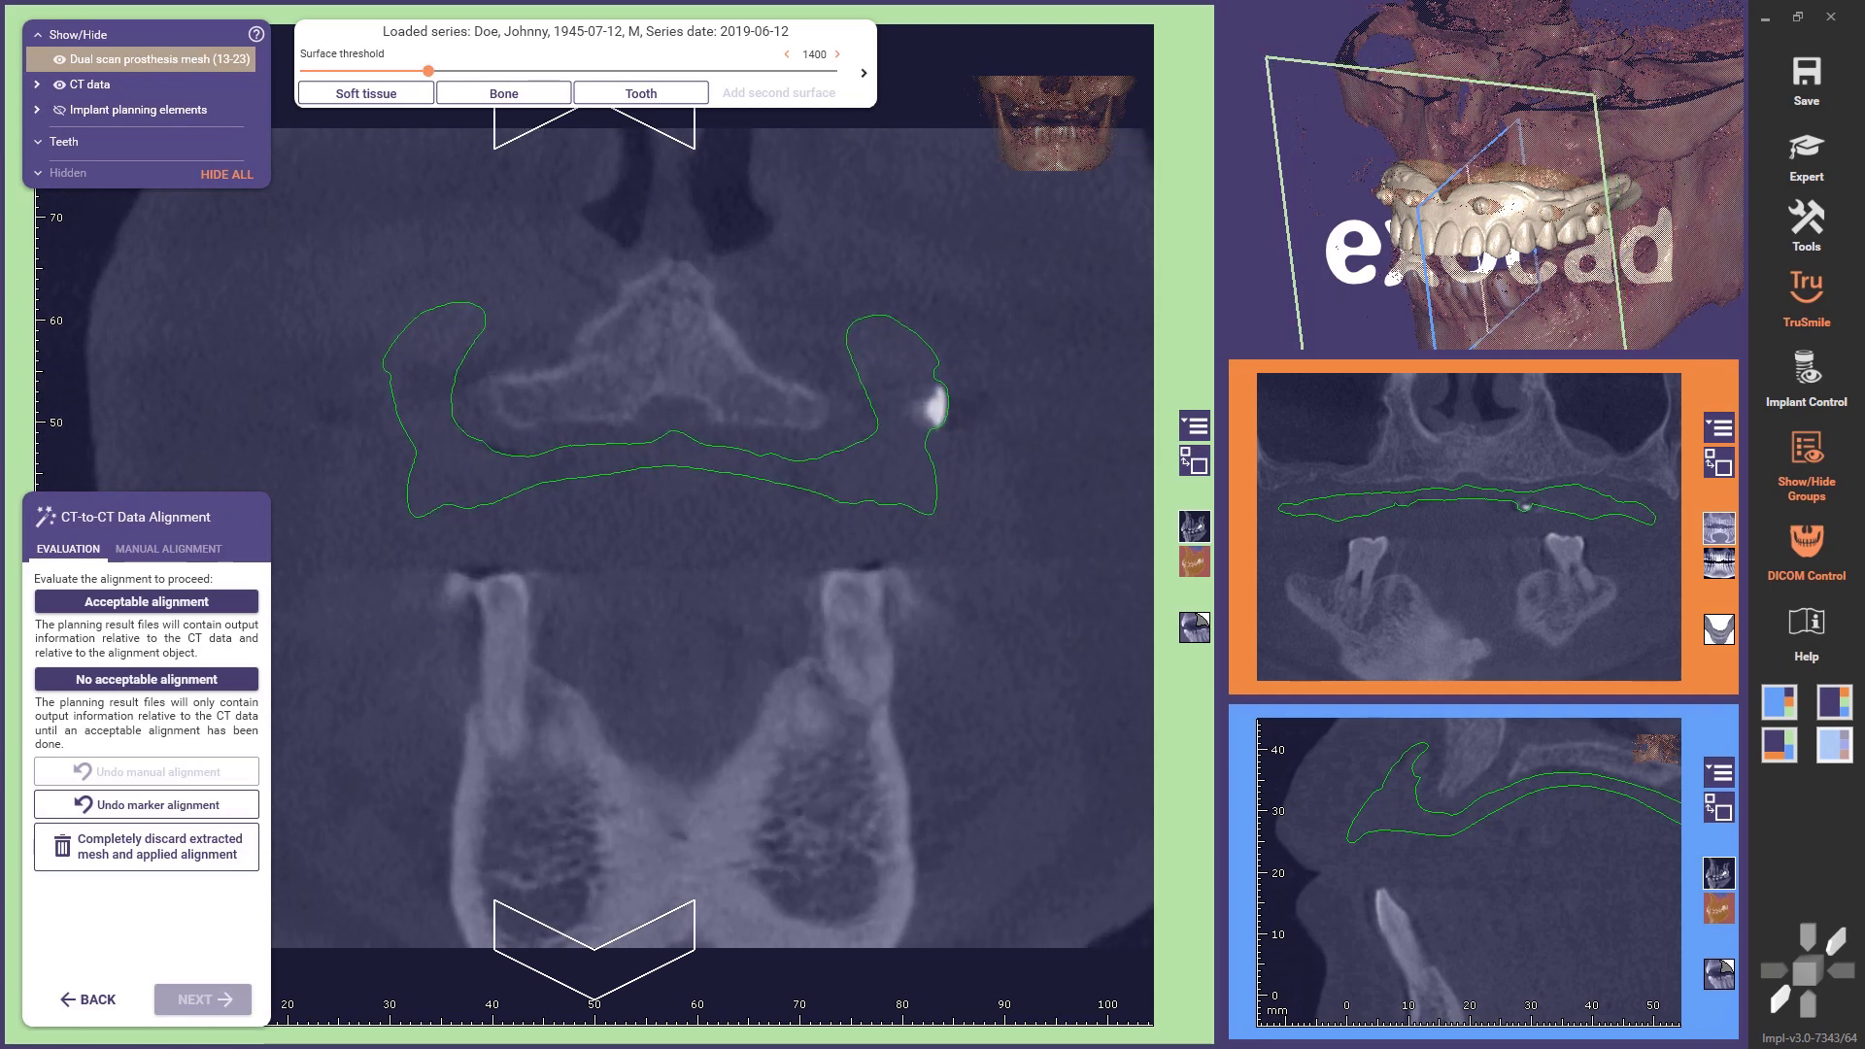
pyautogui.scroll(-5, 974, 676)
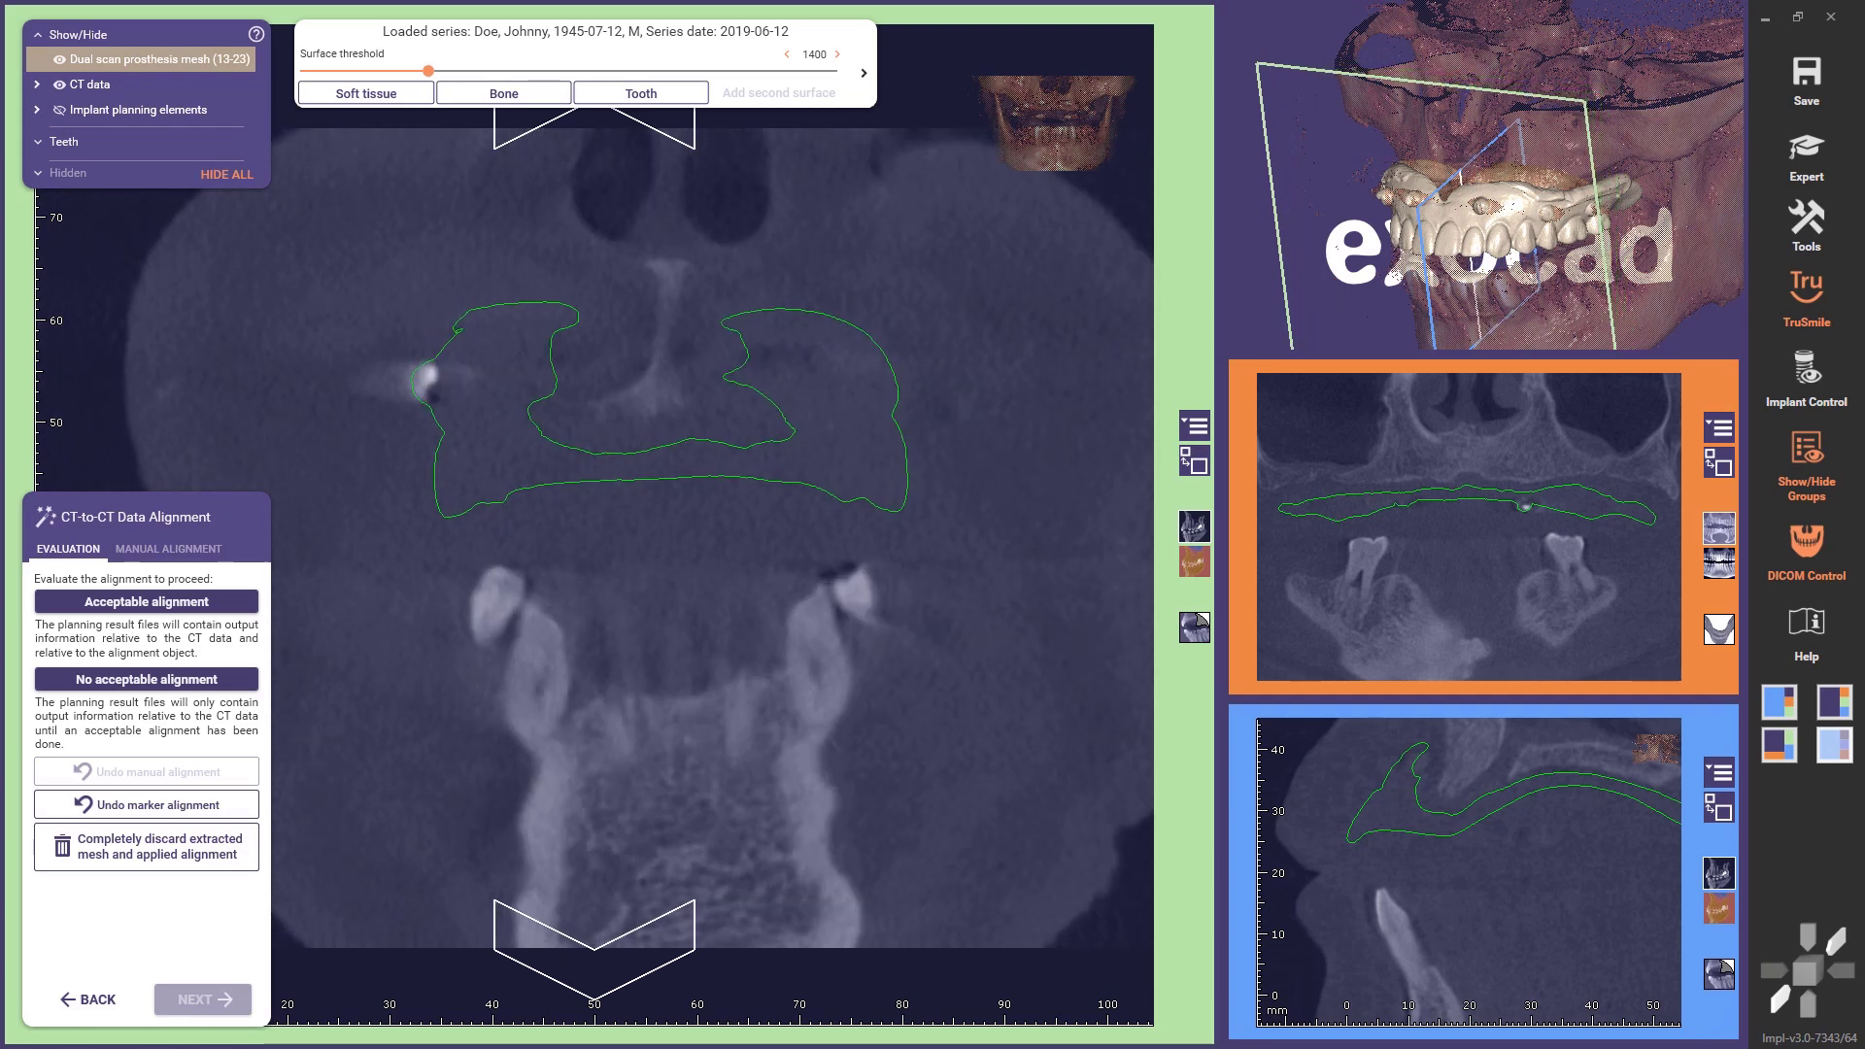
# - Enlarge the sagittal slice and scroll through it to check the contour
pyautogui.click(1724, 813)
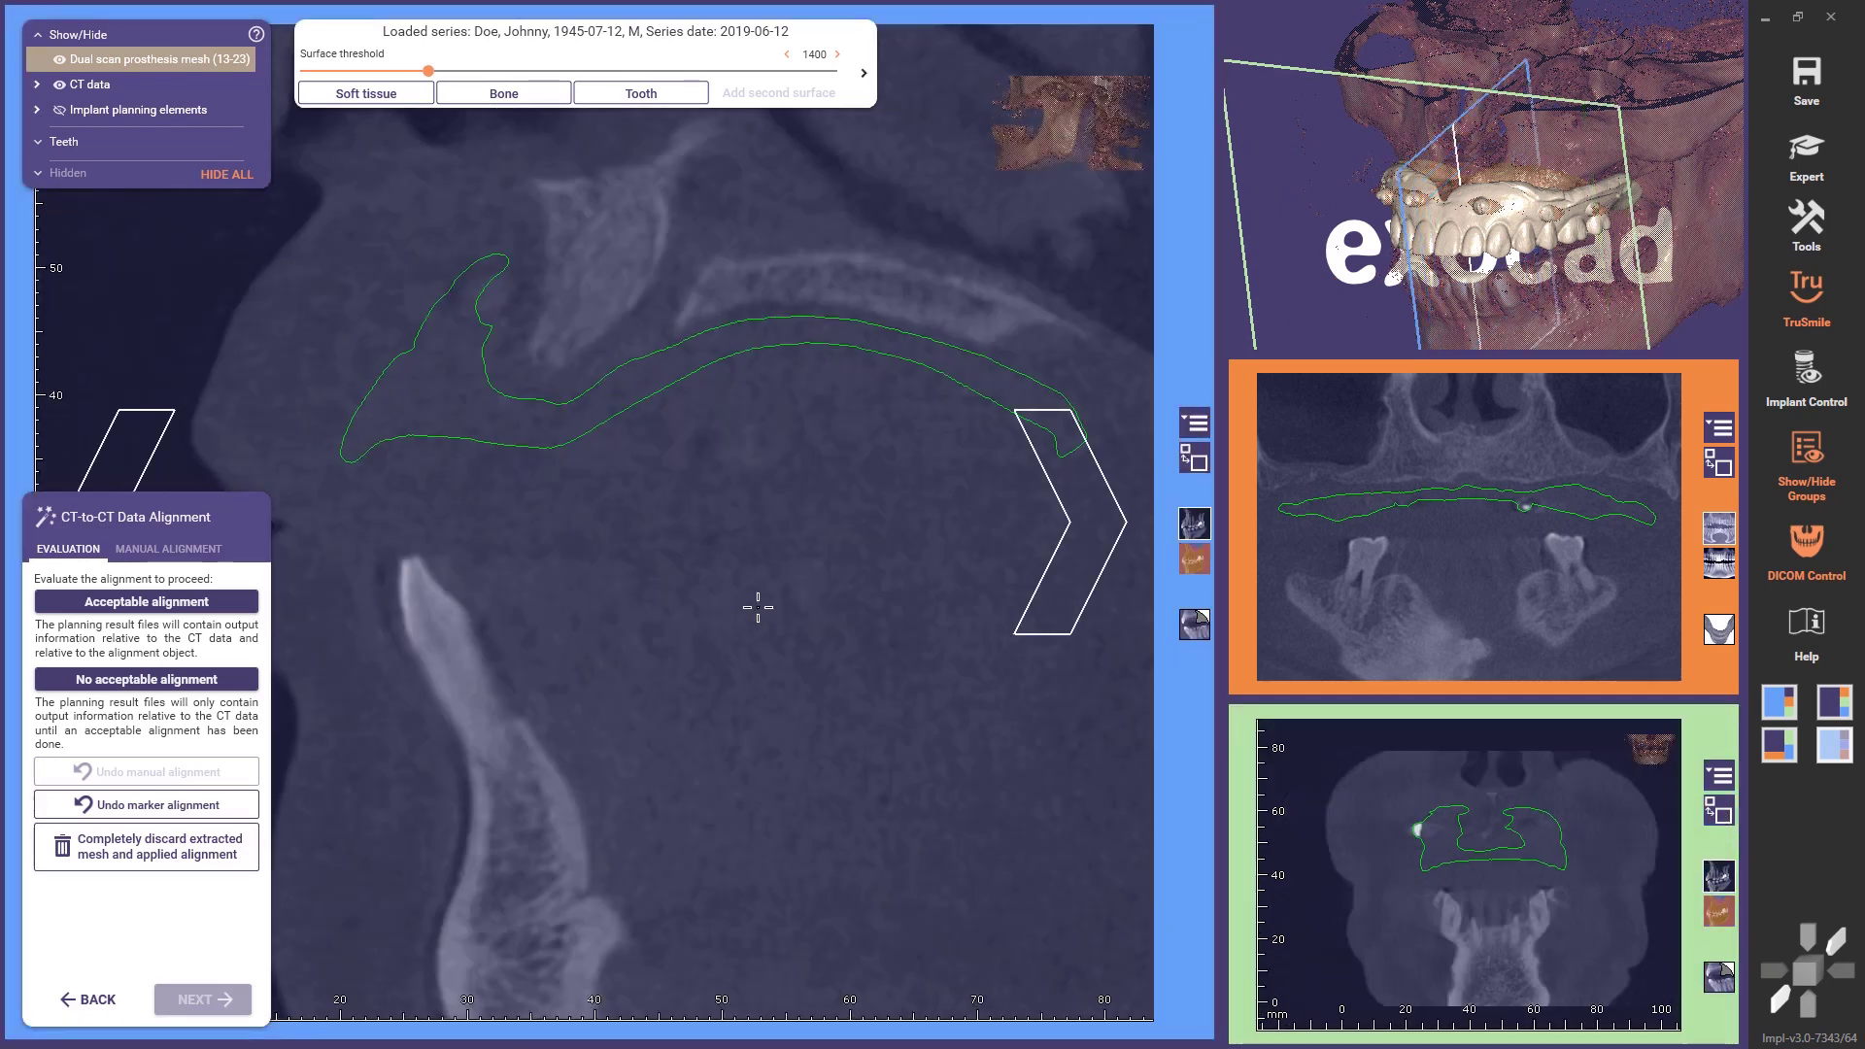
pyautogui.scroll(-4, 714, 525)
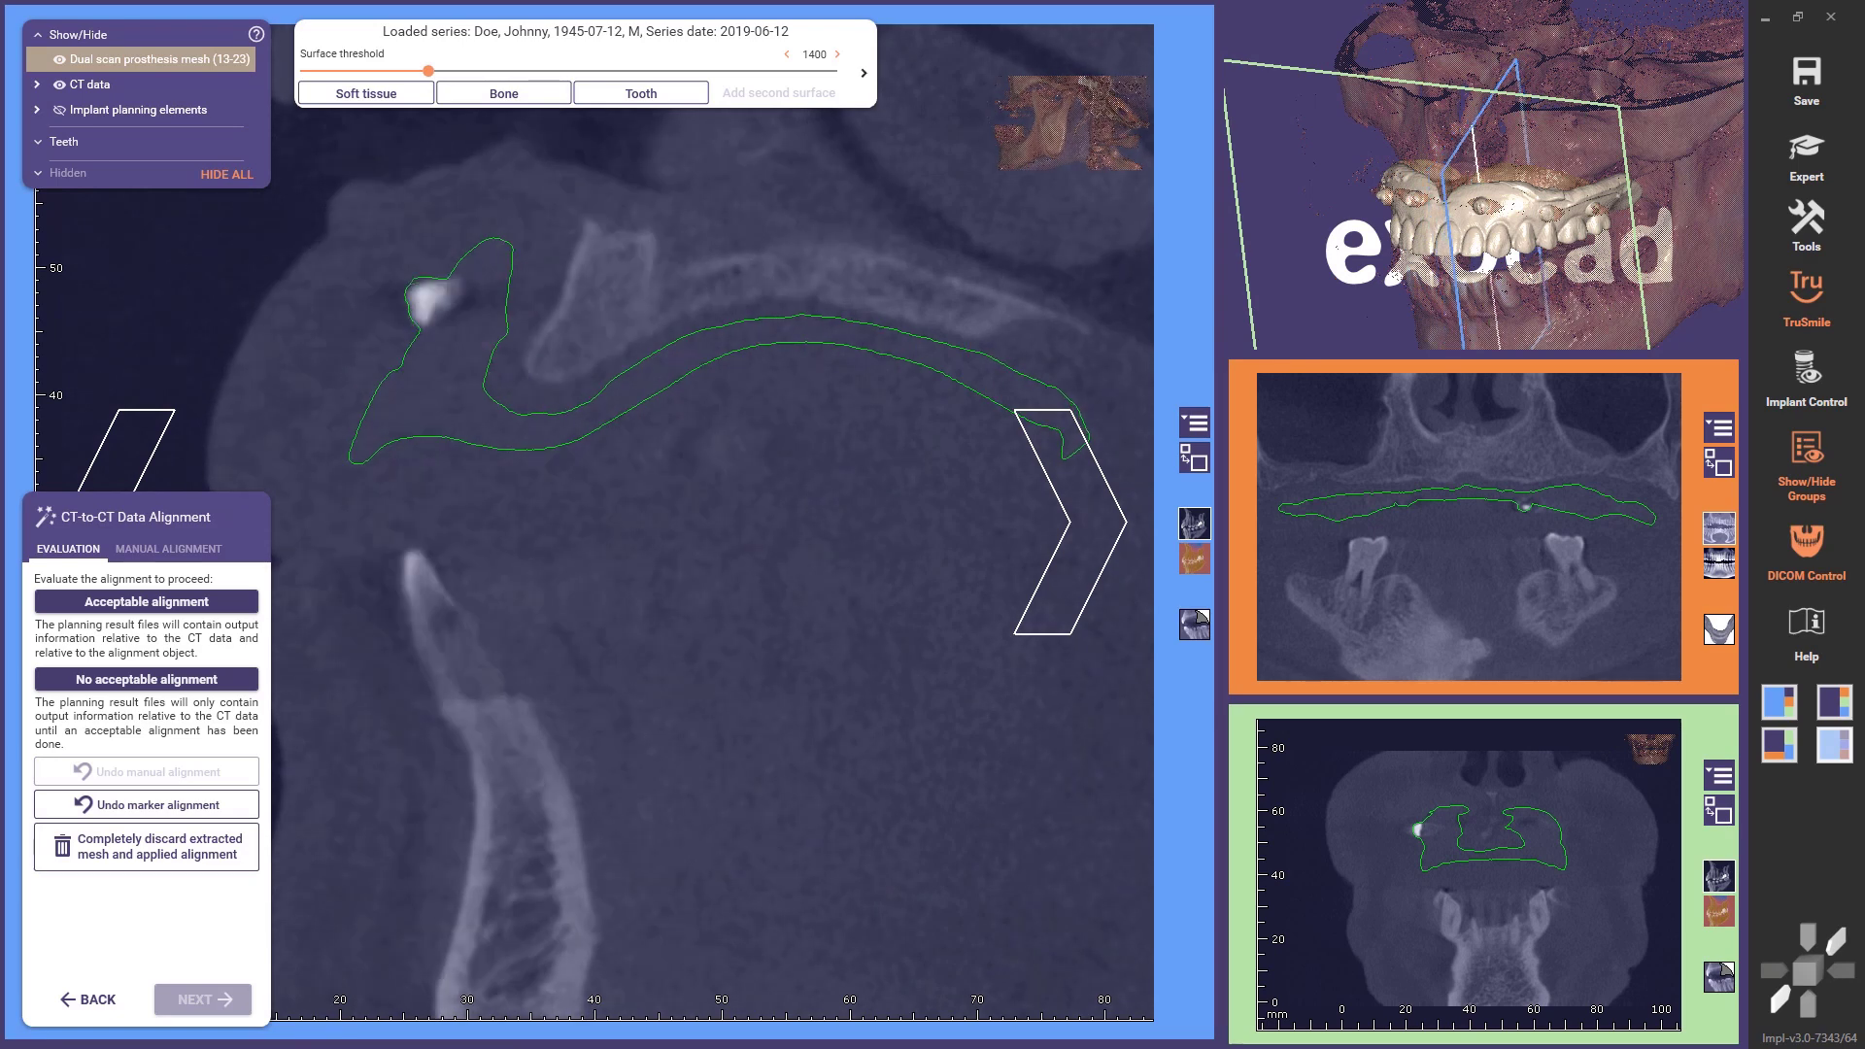
pyautogui.scroll(-6, 714, 524)
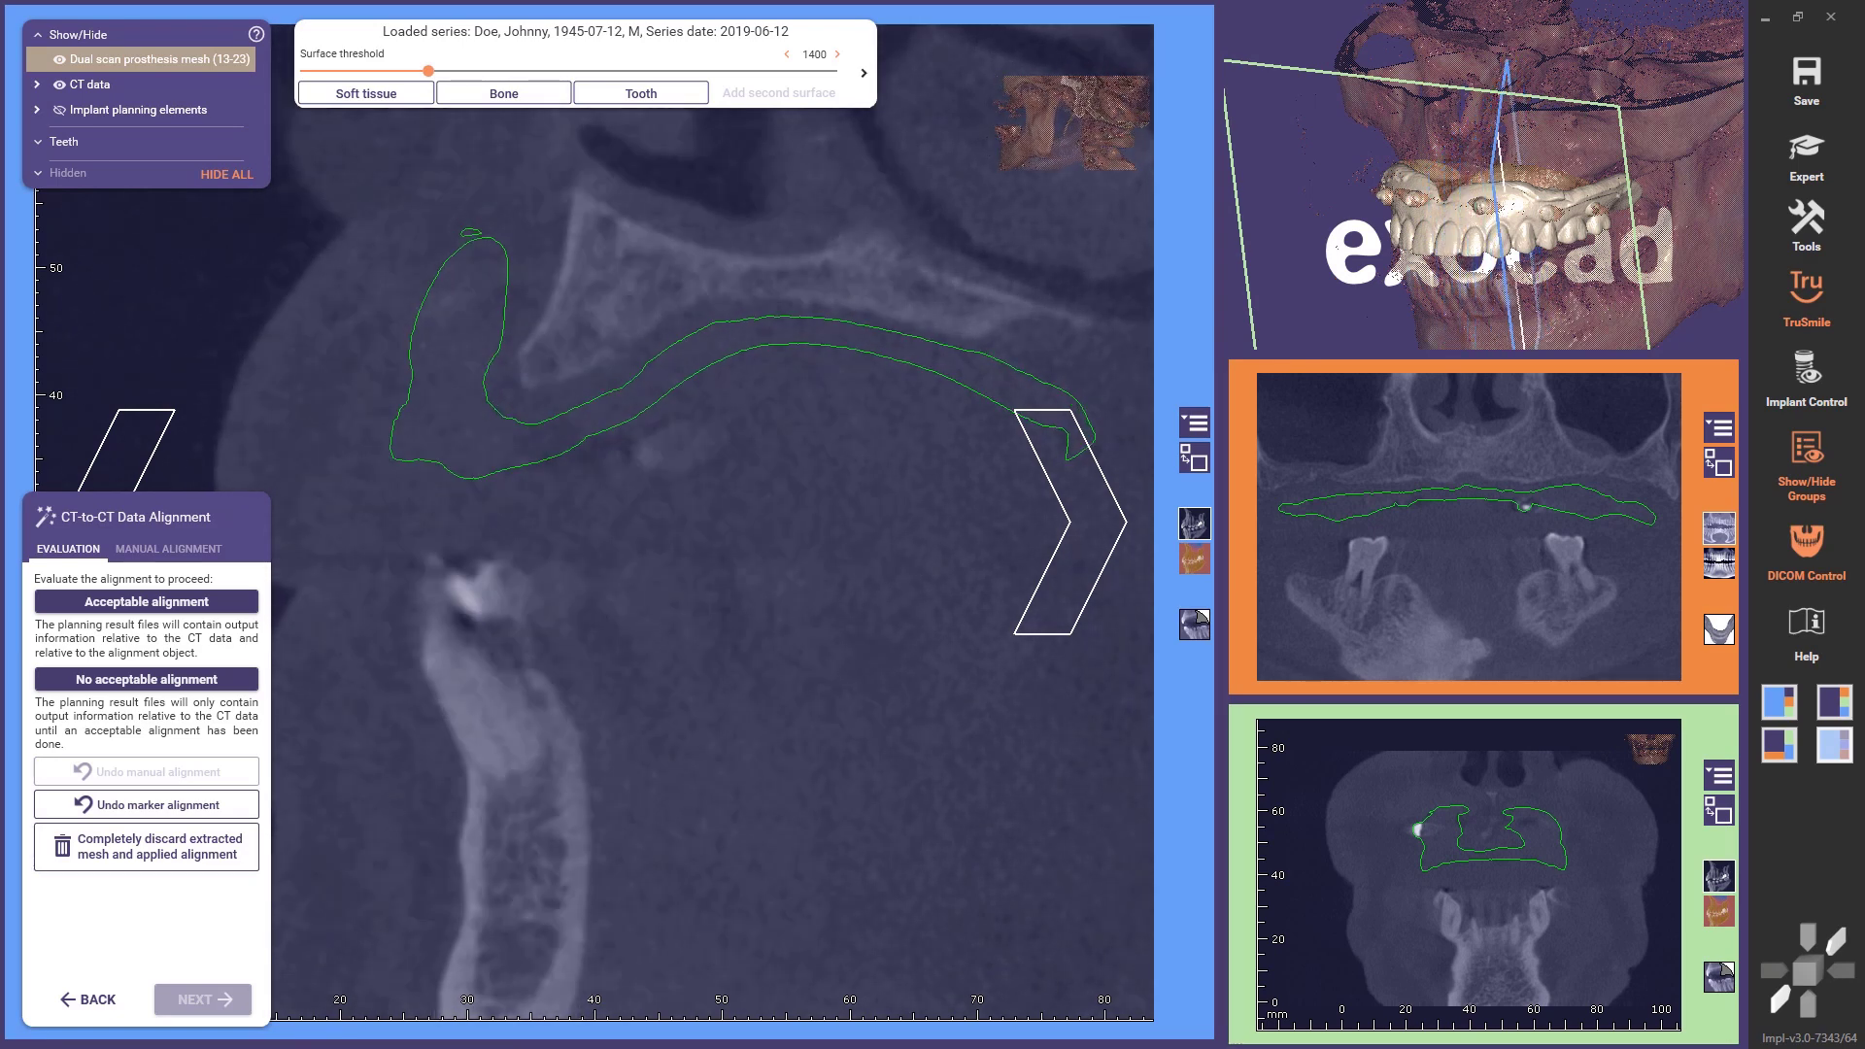
pyautogui.scroll(-2, 714, 524)
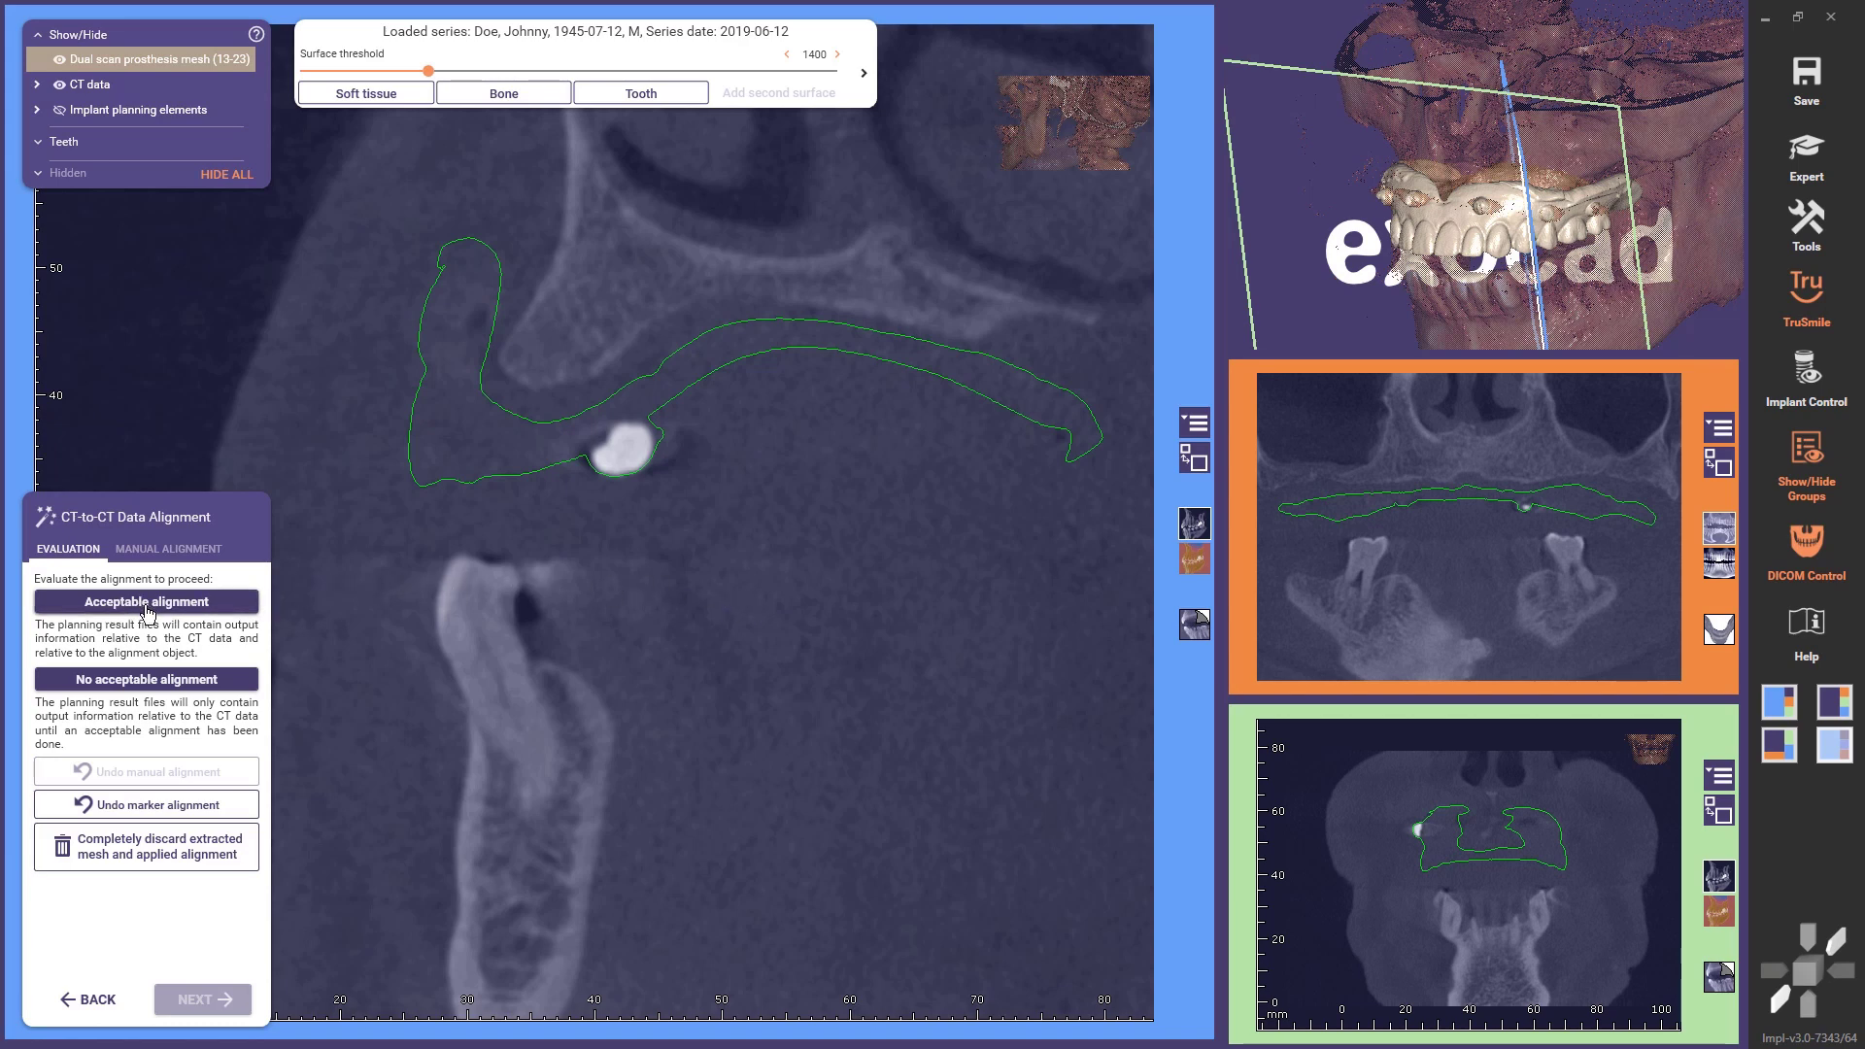
# - Nudge the prosthesis alignment manually with arrow keys, then approve it as Acceptable
pyautogui.click(154, 550)
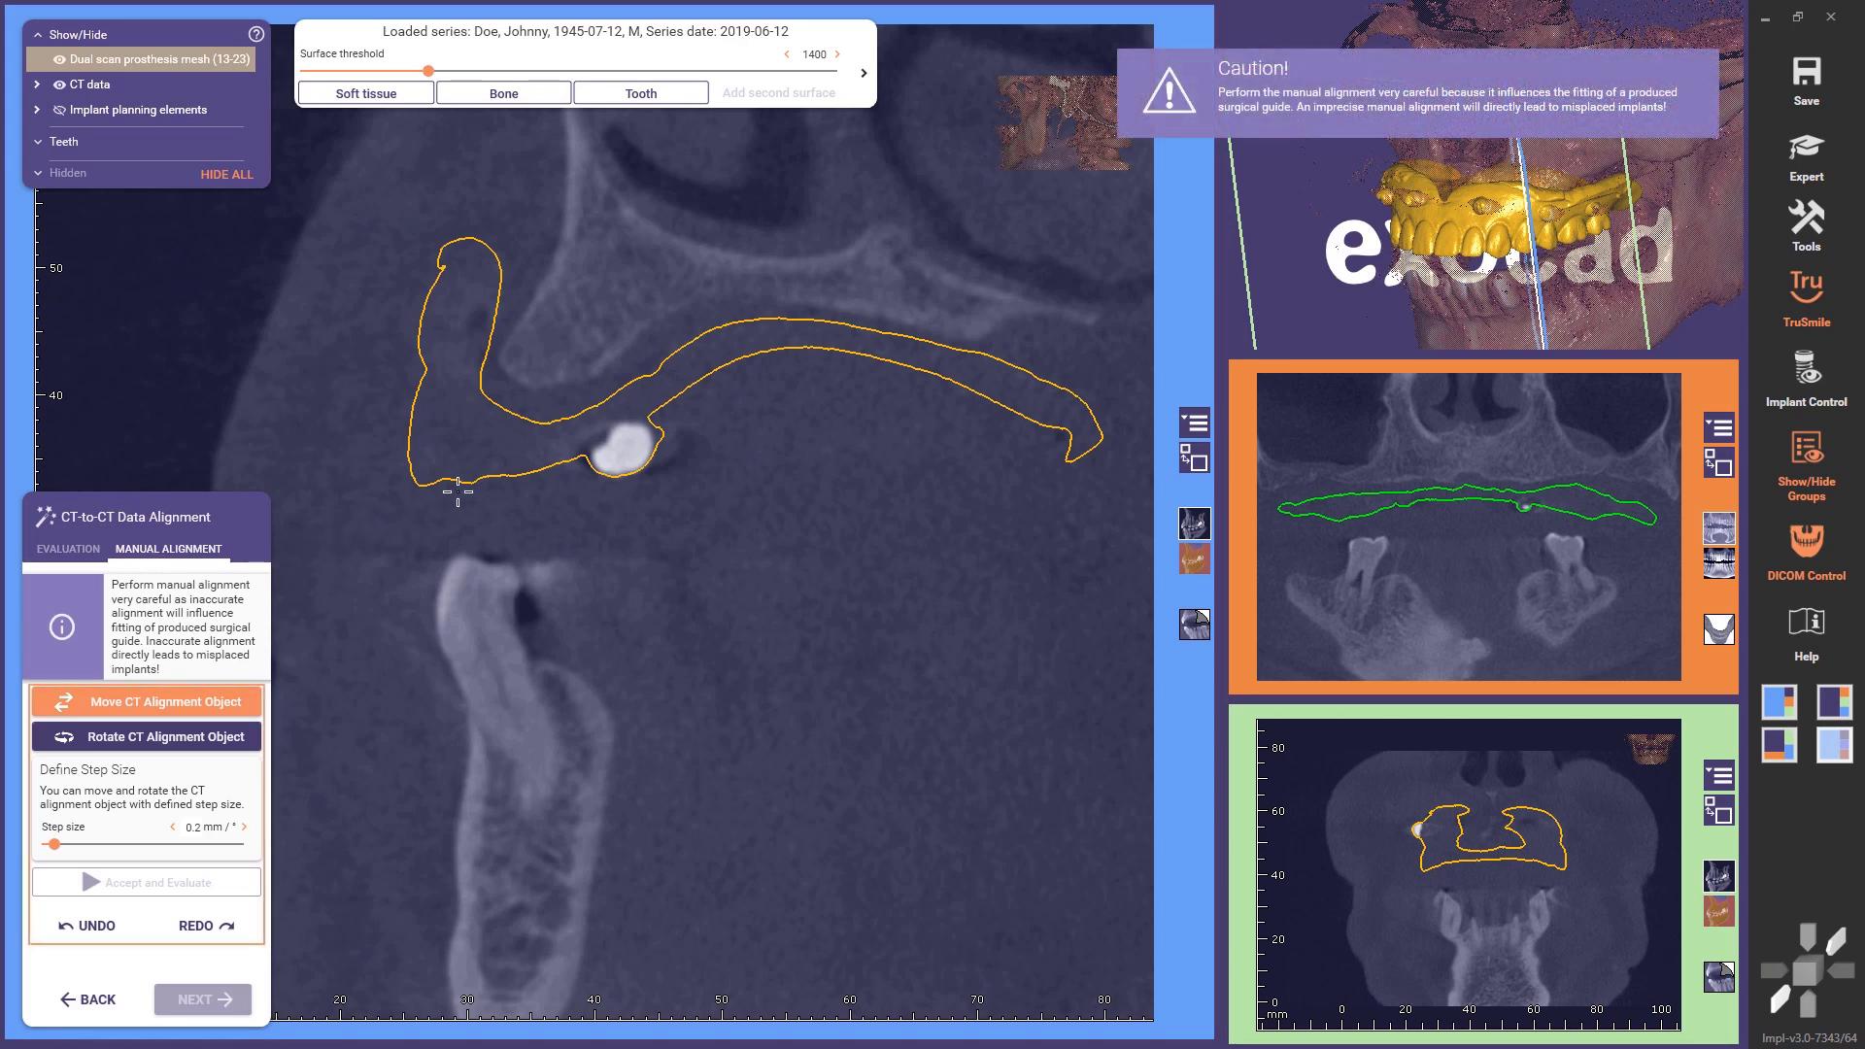
pyautogui.moveTo(475, 474); pyautogui.dragTo(475, 477)
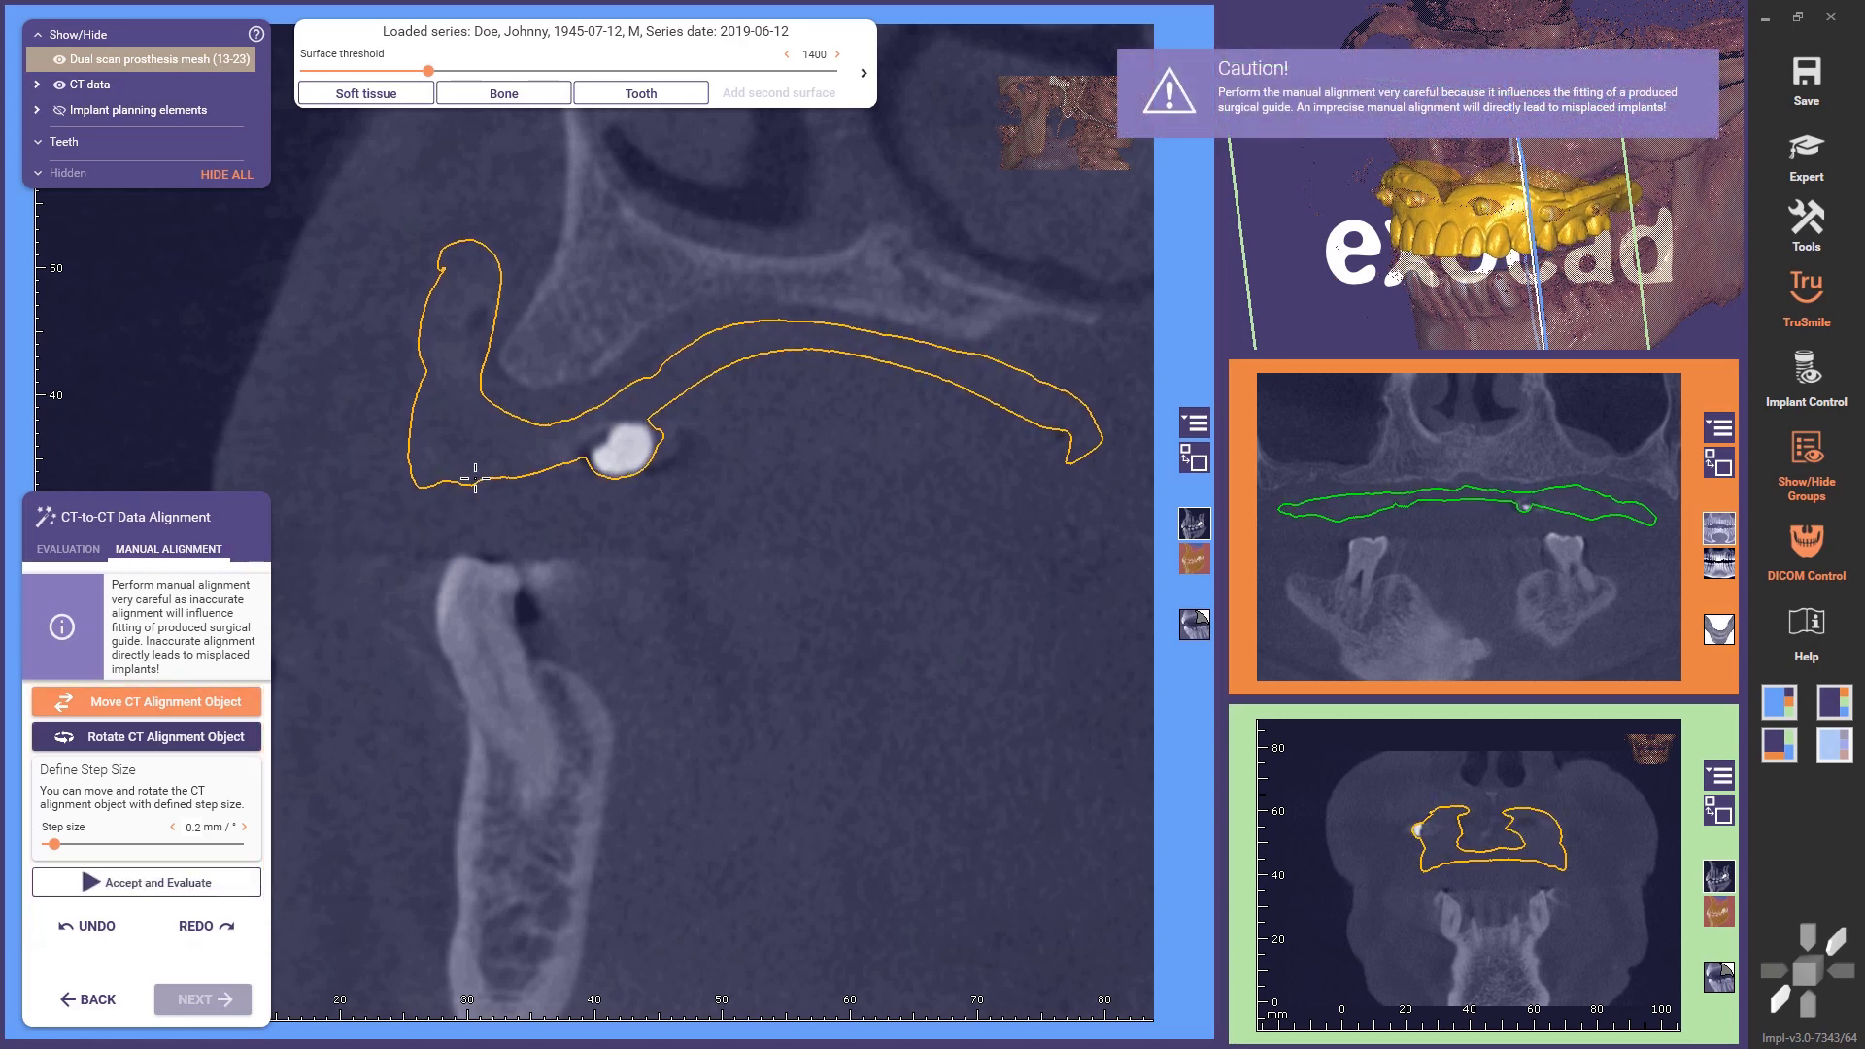
pyautogui.press('Down')
pyautogui.press('Down')
pyautogui.press('Right')
pyautogui.press('Right')
pyautogui.press('Right')
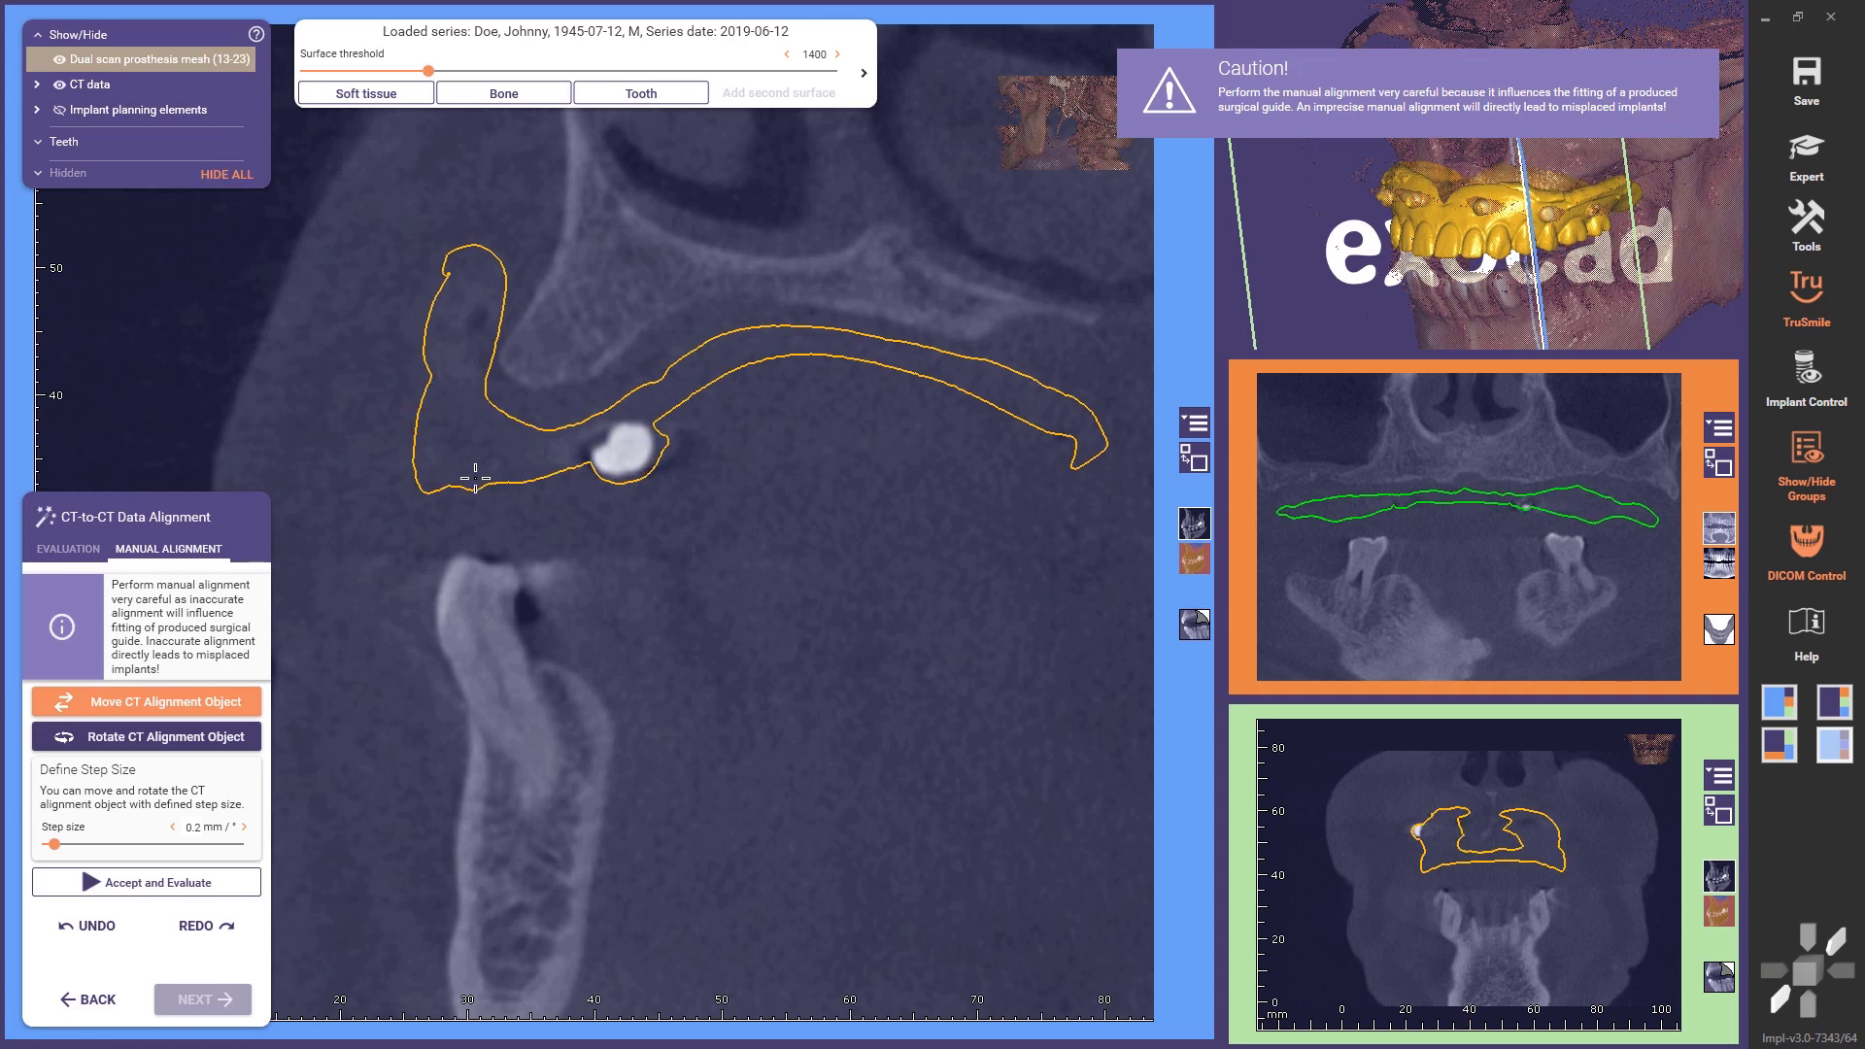
pyautogui.press('Left')
pyautogui.press('Left')
pyautogui.press('Up')
pyautogui.press('Up')
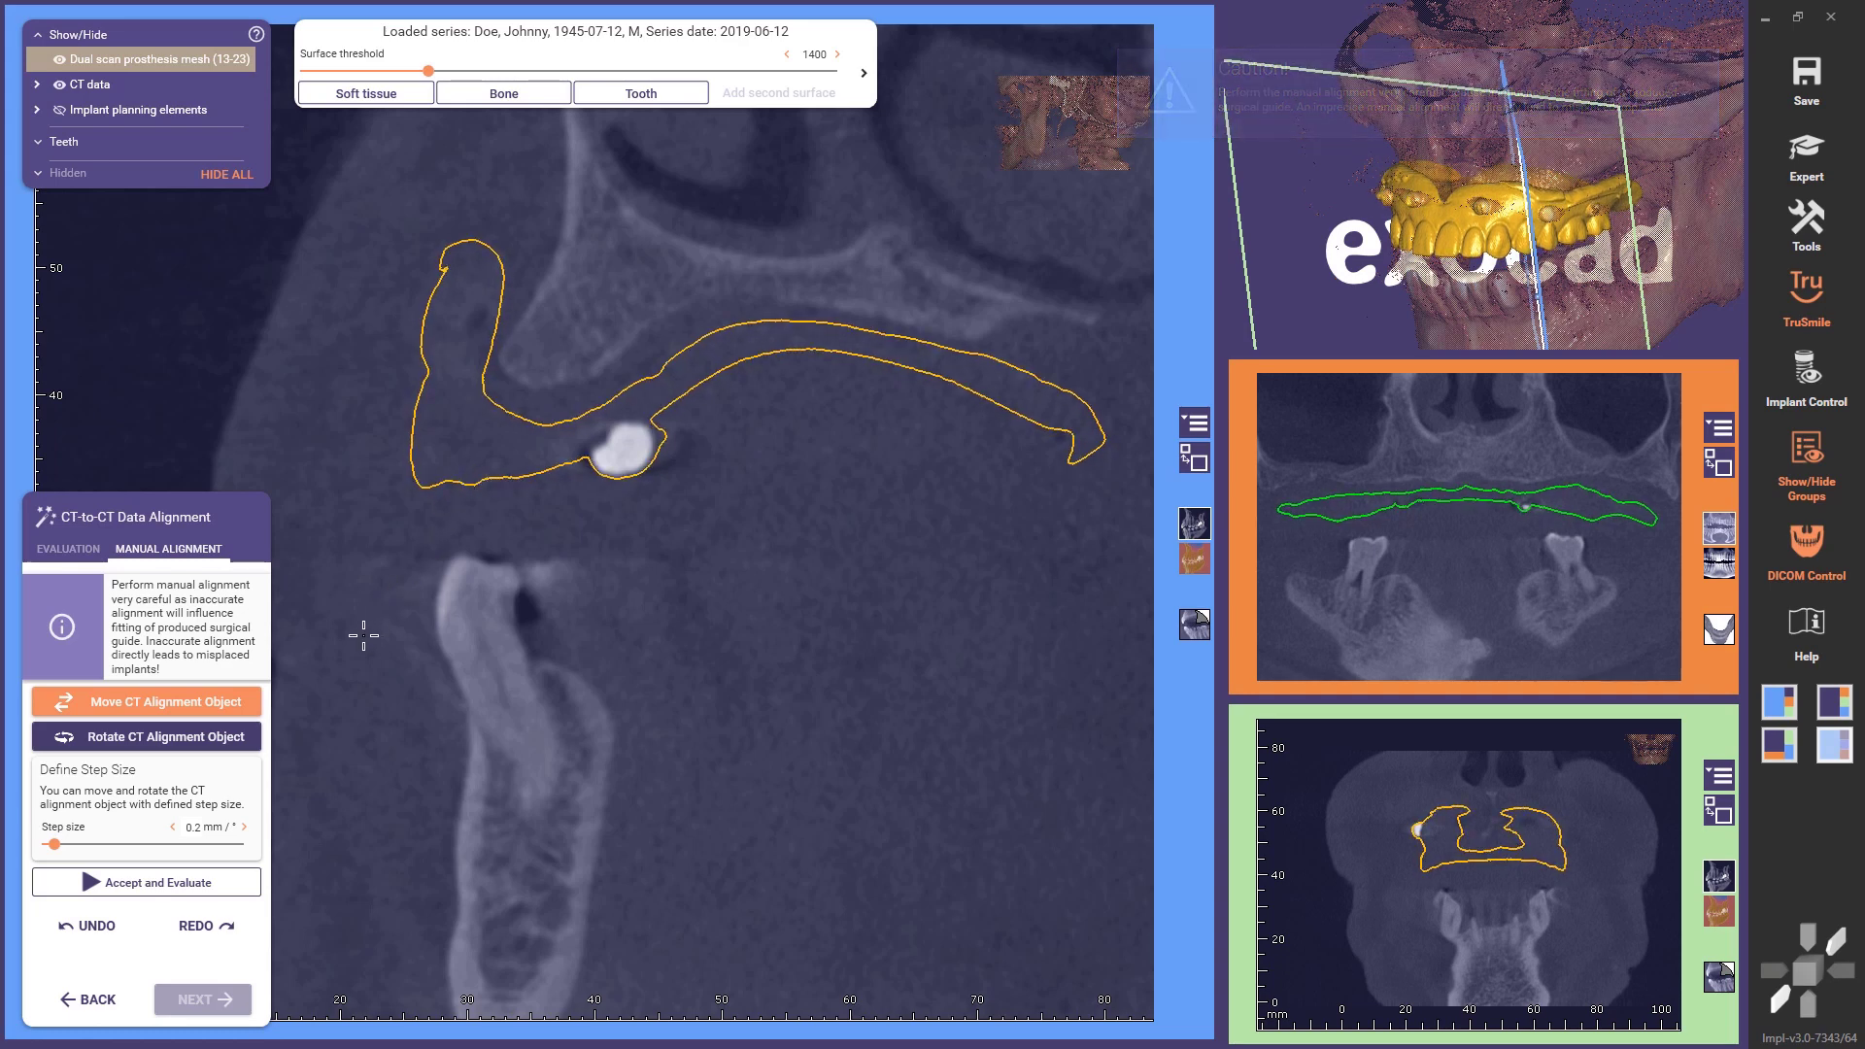
pyautogui.click(69, 549)
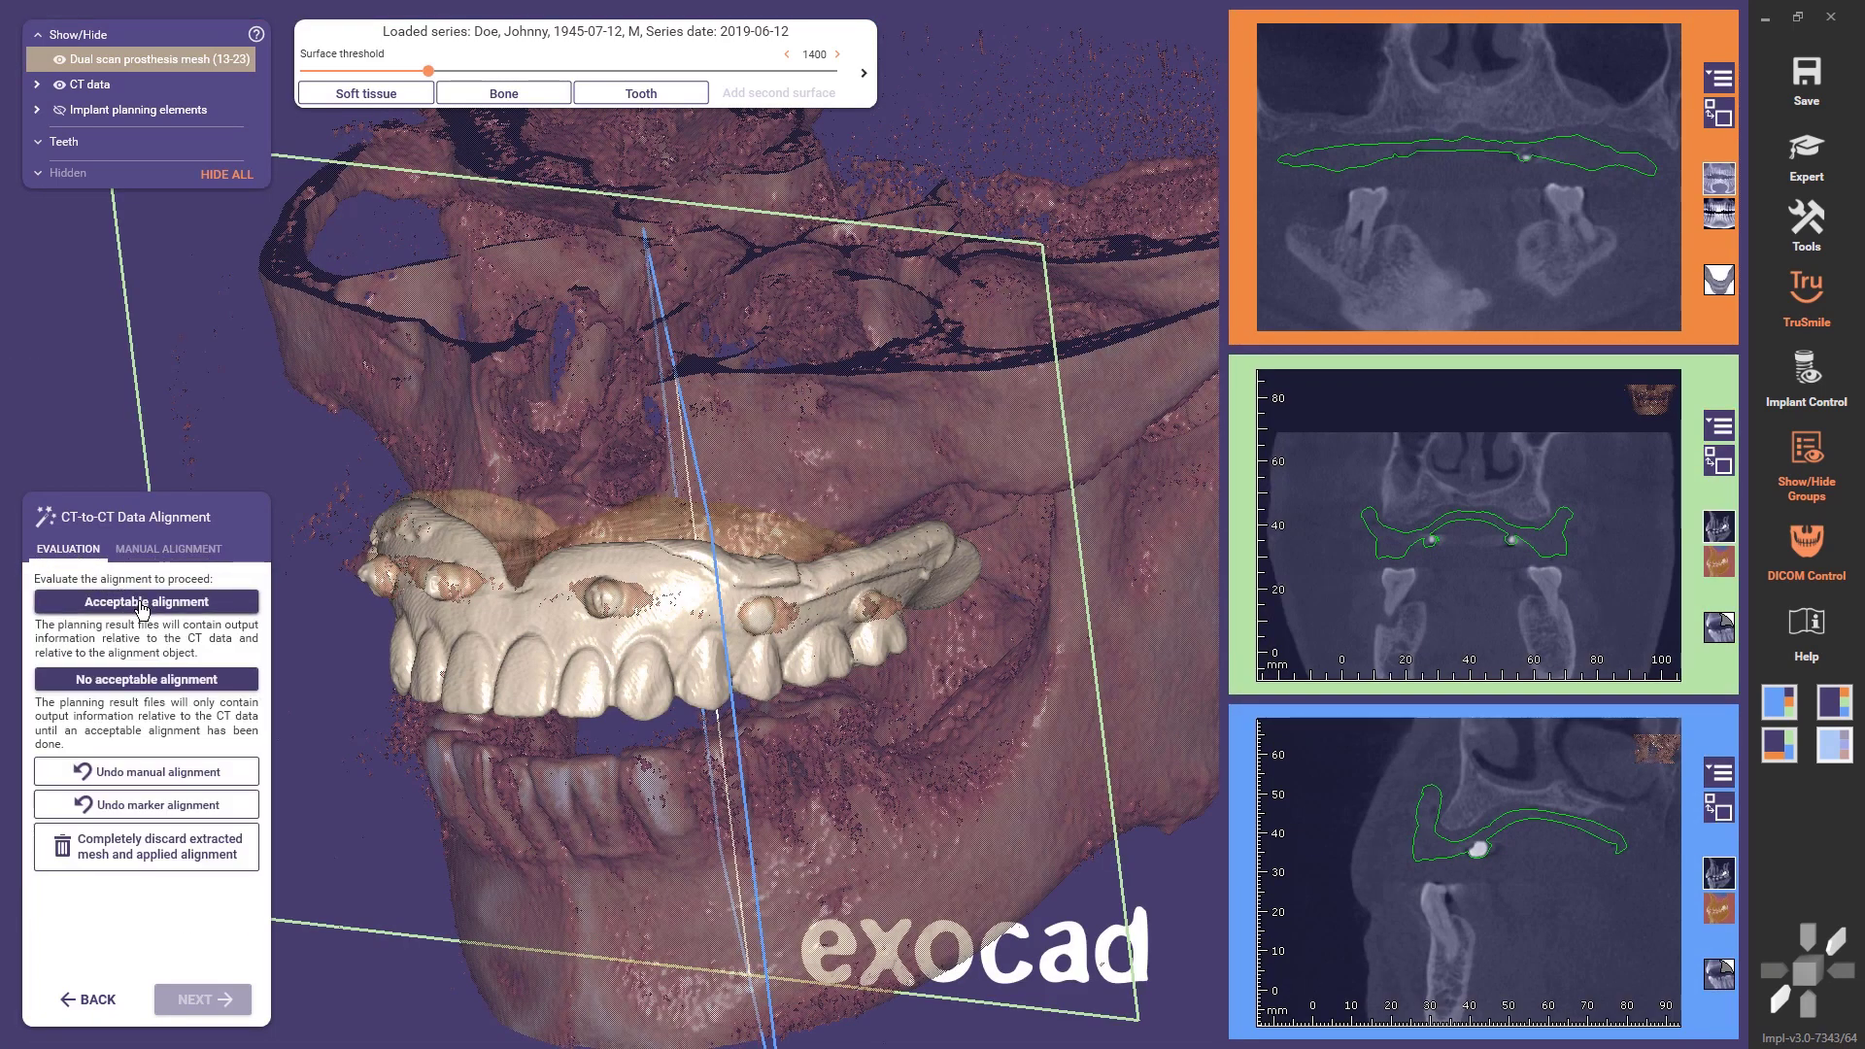
pyautogui.click(122, 601)
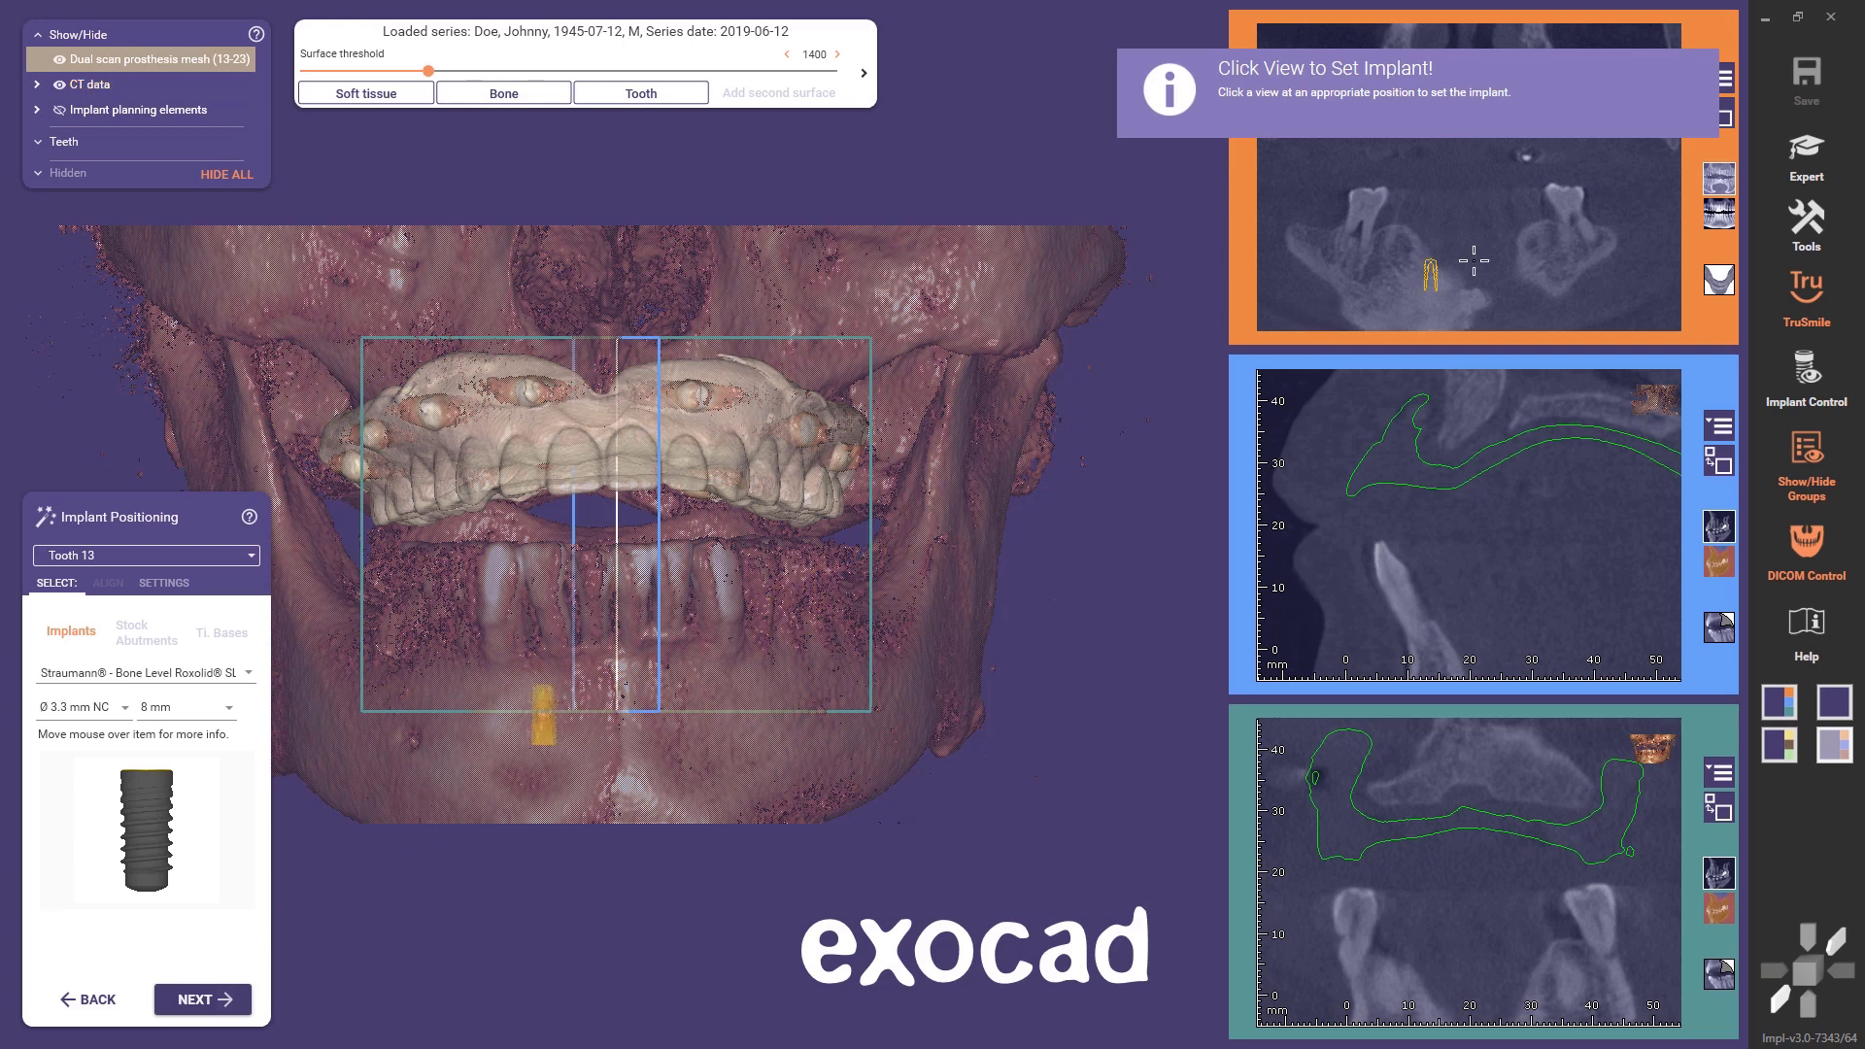
# - Switch to Expert mode and open the Sinus Segmentation tool
pyautogui.click(1807, 156)
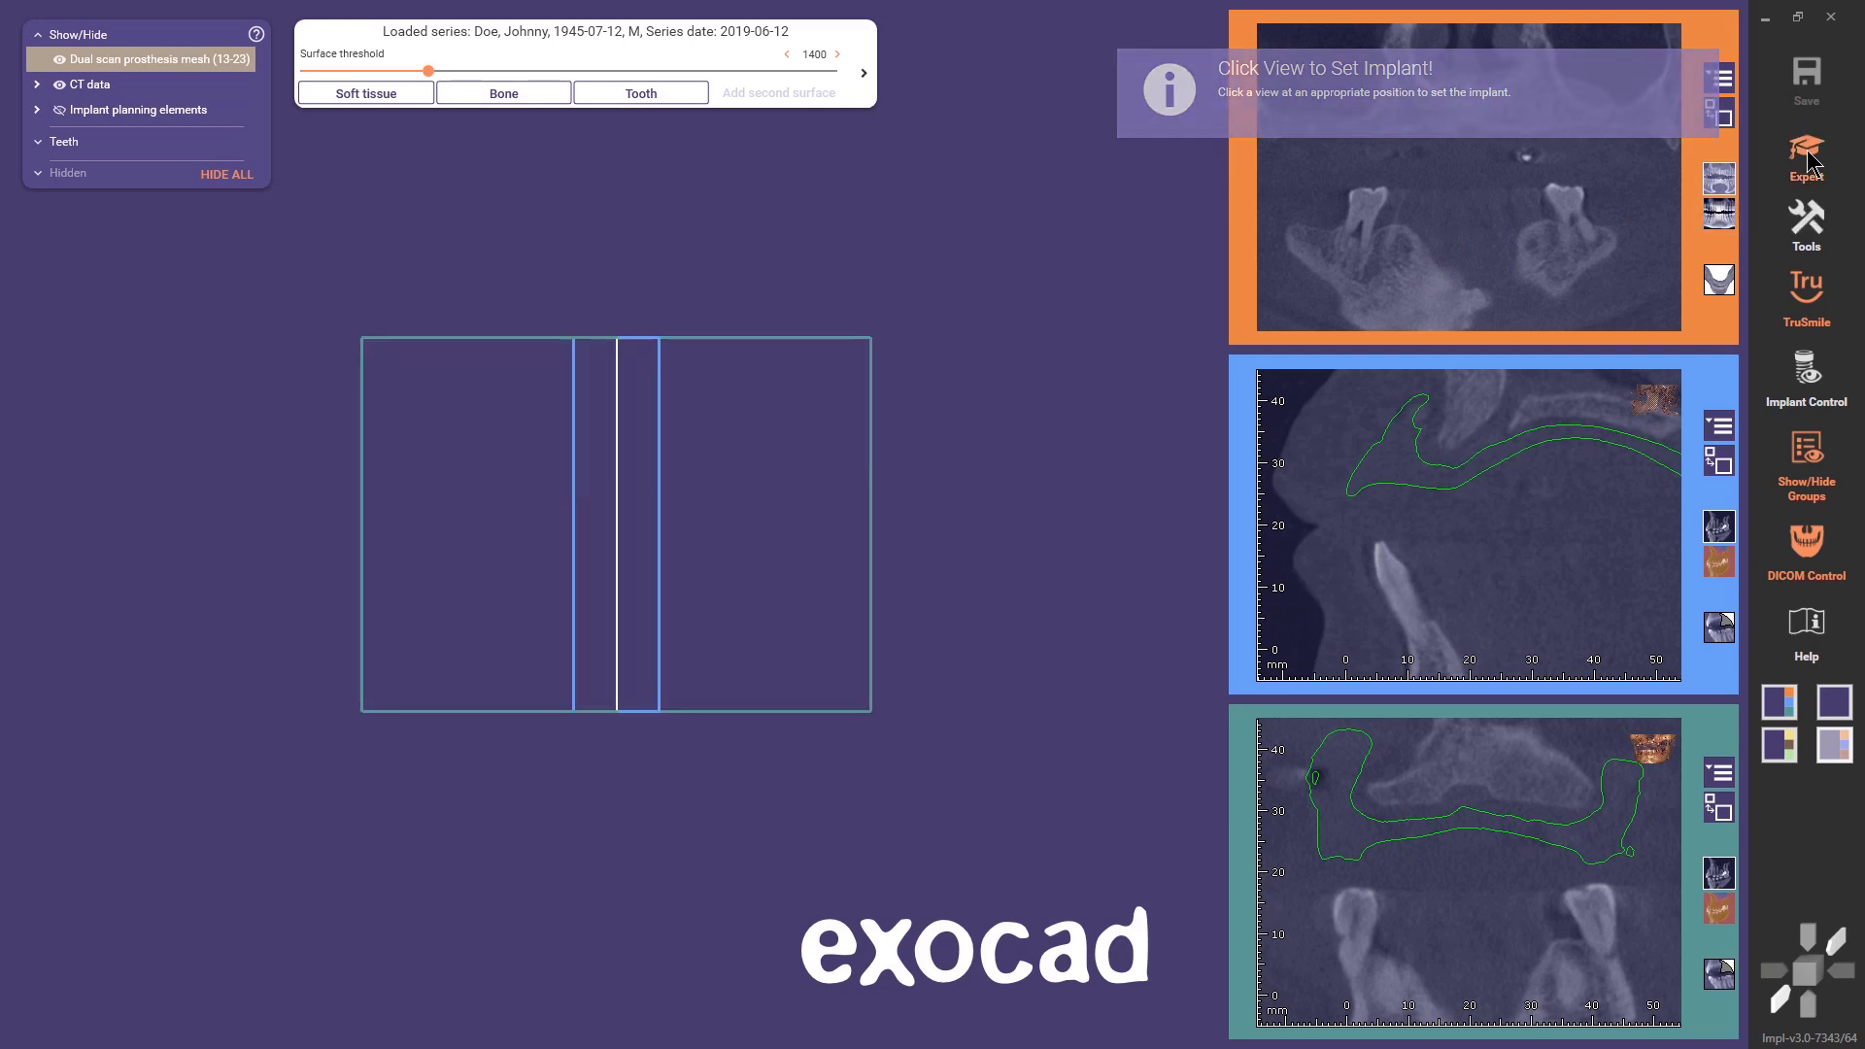
pyautogui.rightClick(1067, 268)
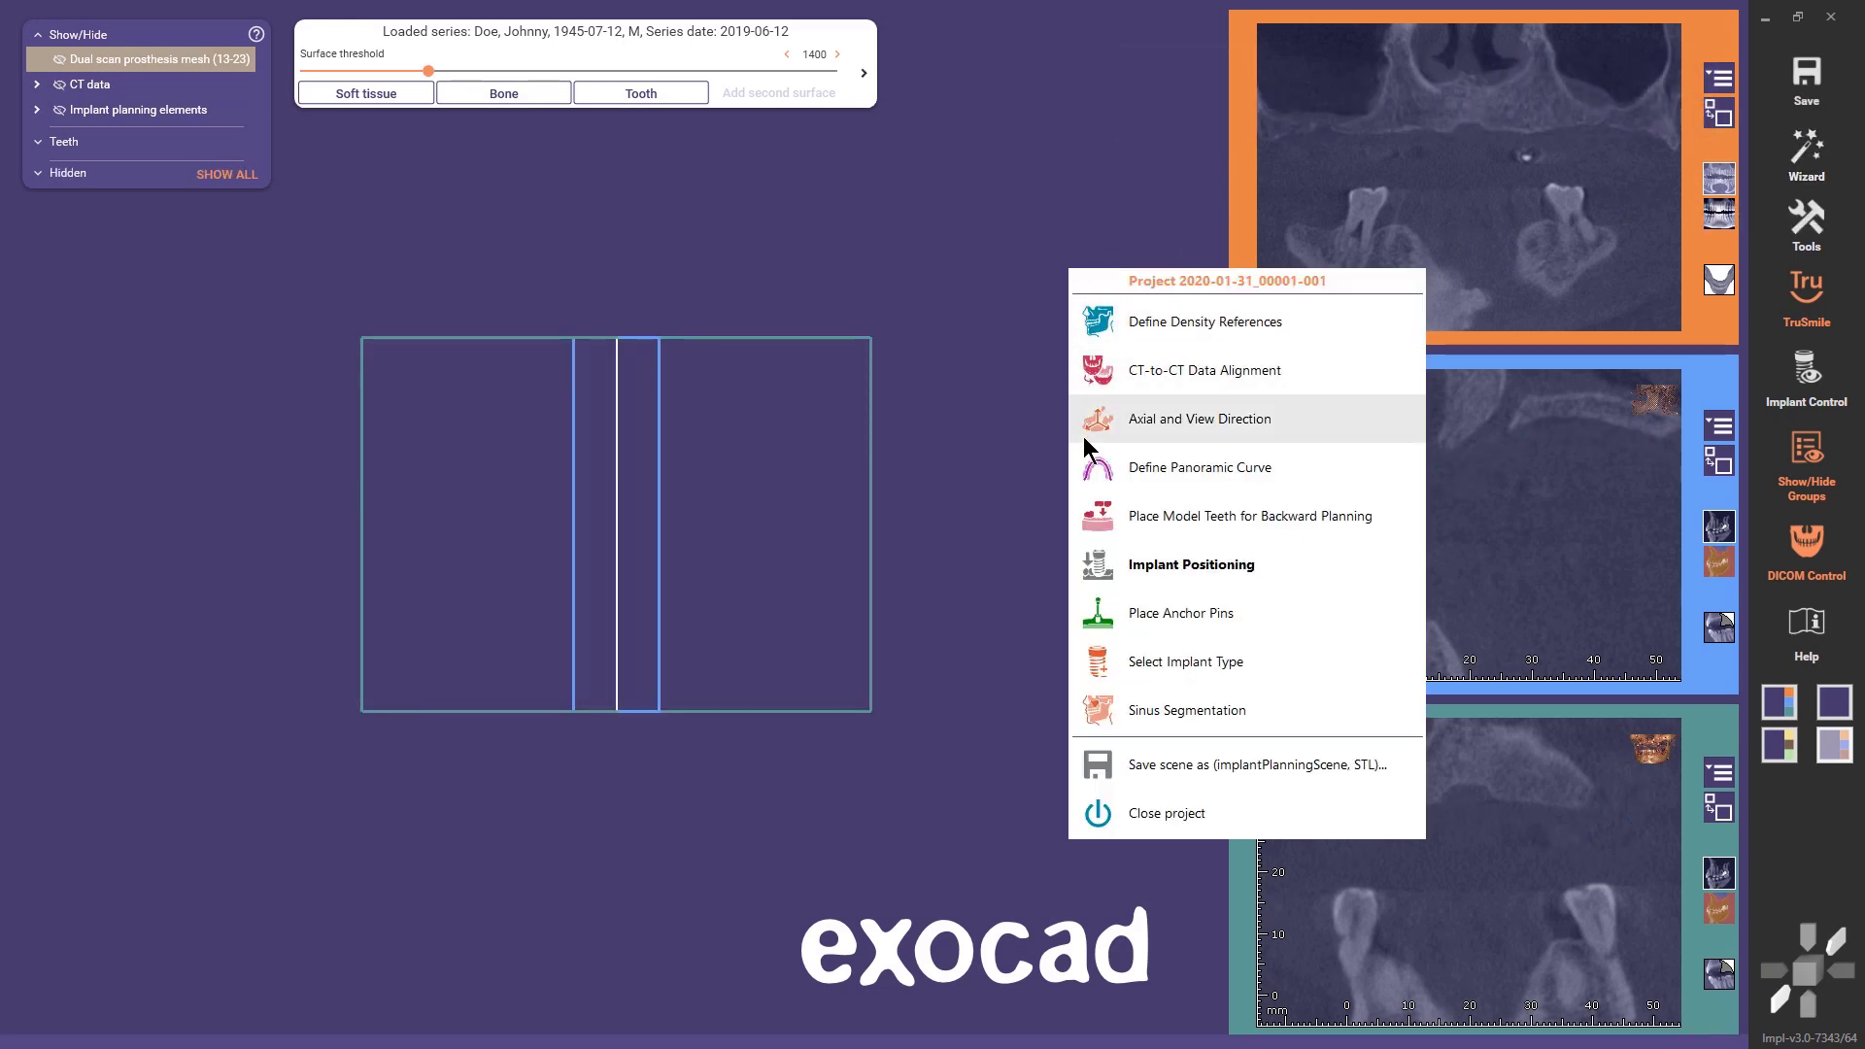
pyautogui.click(1152, 717)
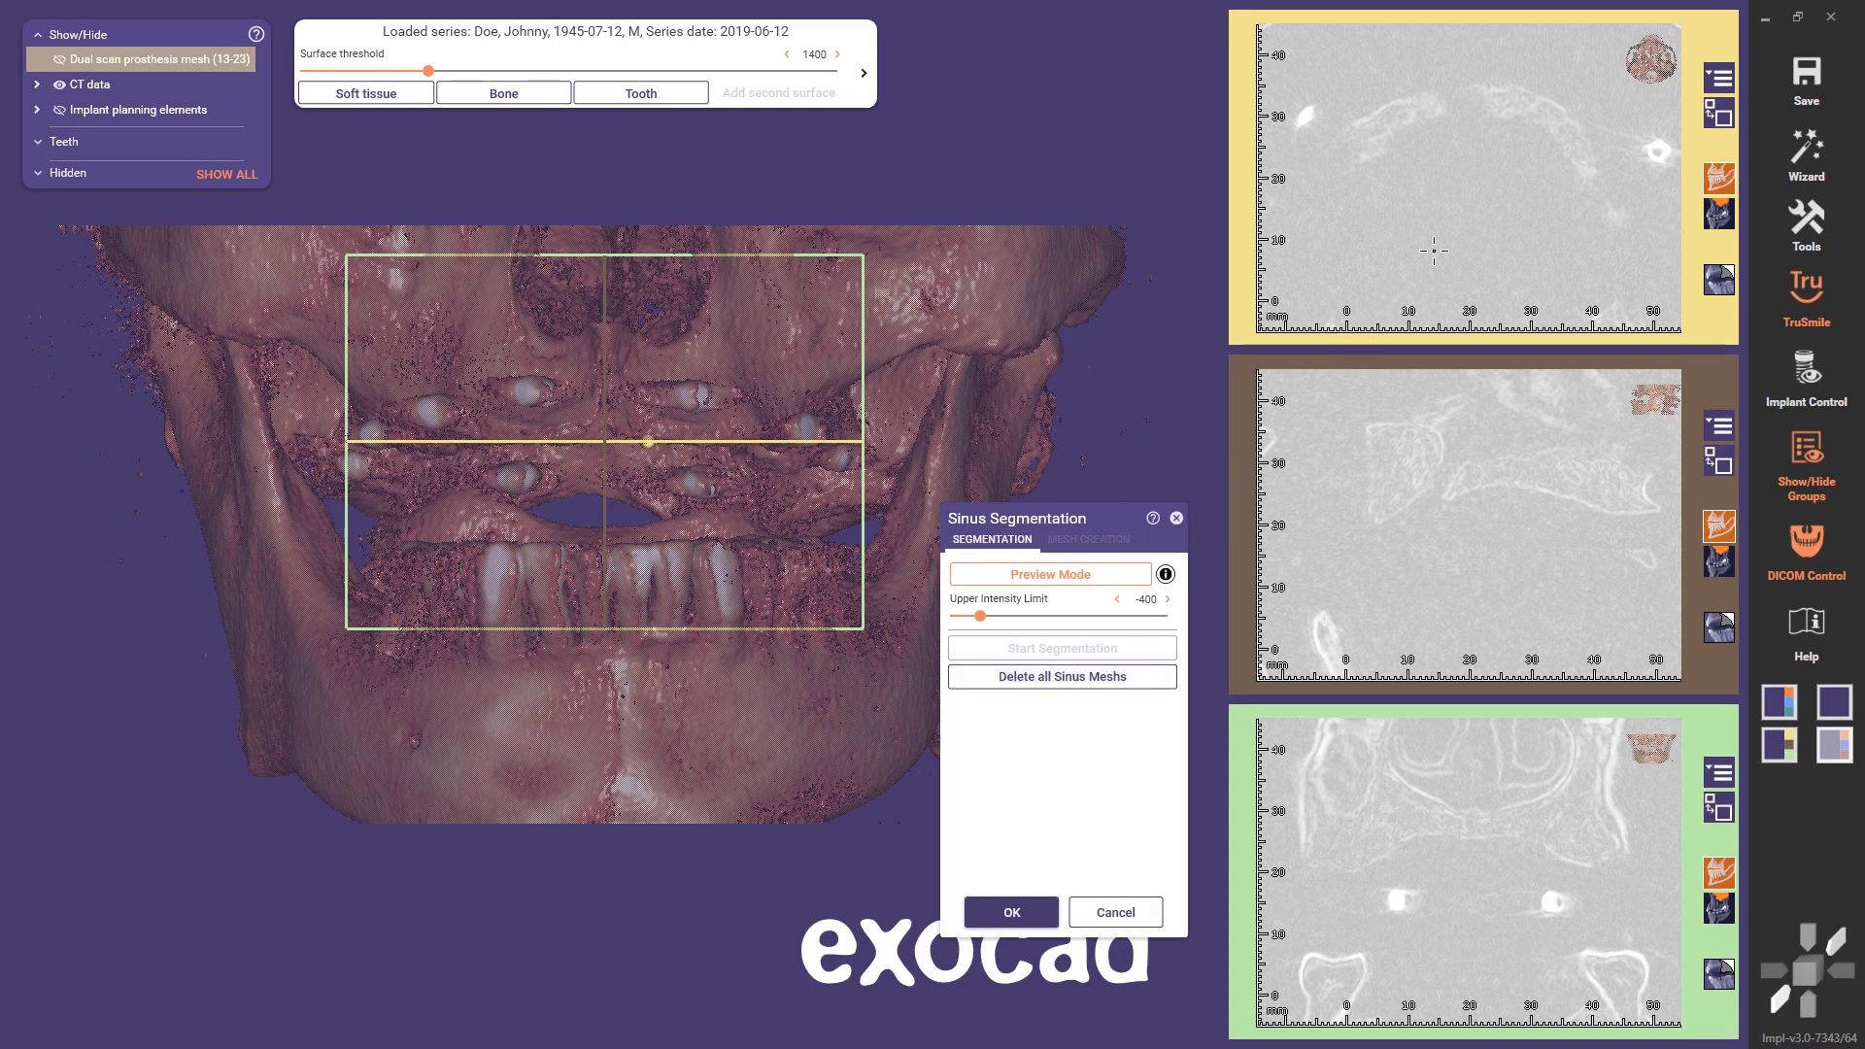
# - Seed a point inside the maxillary sinus and raise the upper intensity limit to 685
pyautogui.scroll(1, 1434, 250)
pyautogui.moveTo(1434, 250); pyautogui.dragTo(1433, 186, button='right')
pyautogui.scroll(-3, 1438, 235)
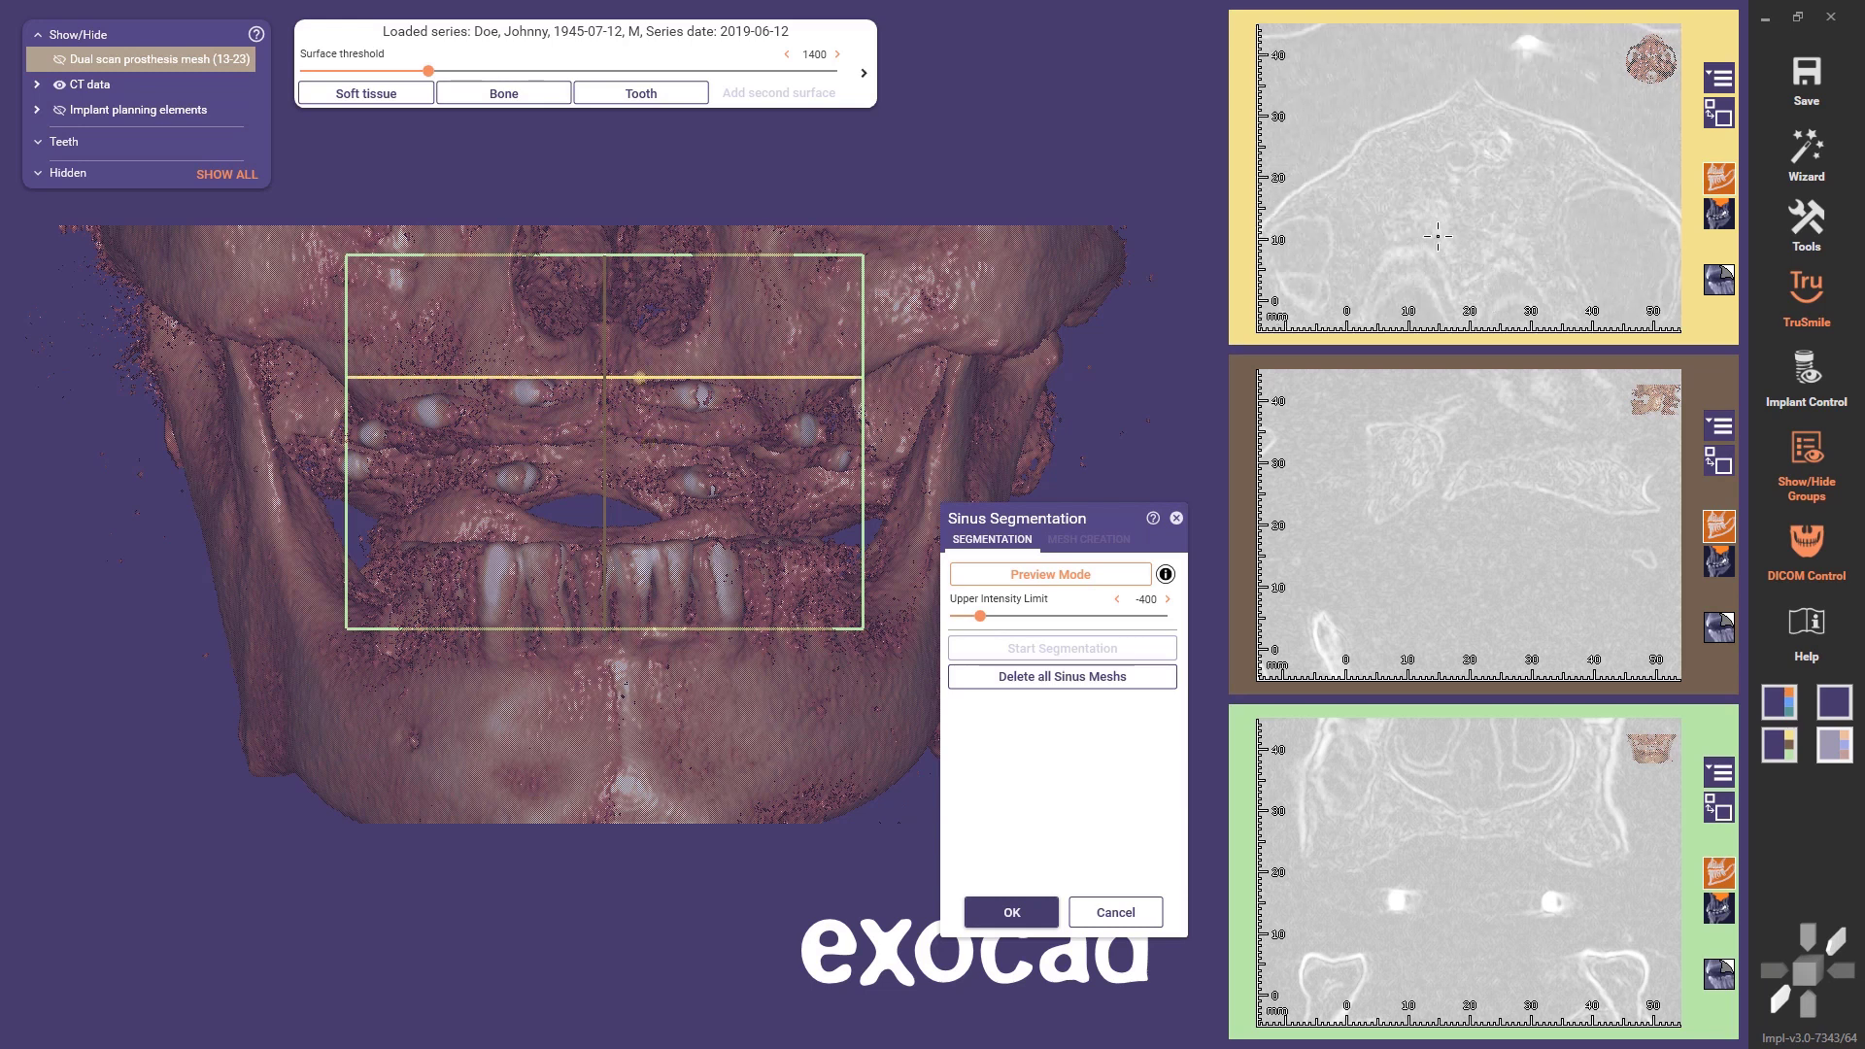
pyautogui.moveTo(1434, 250); pyautogui.dragTo(1469, 175)
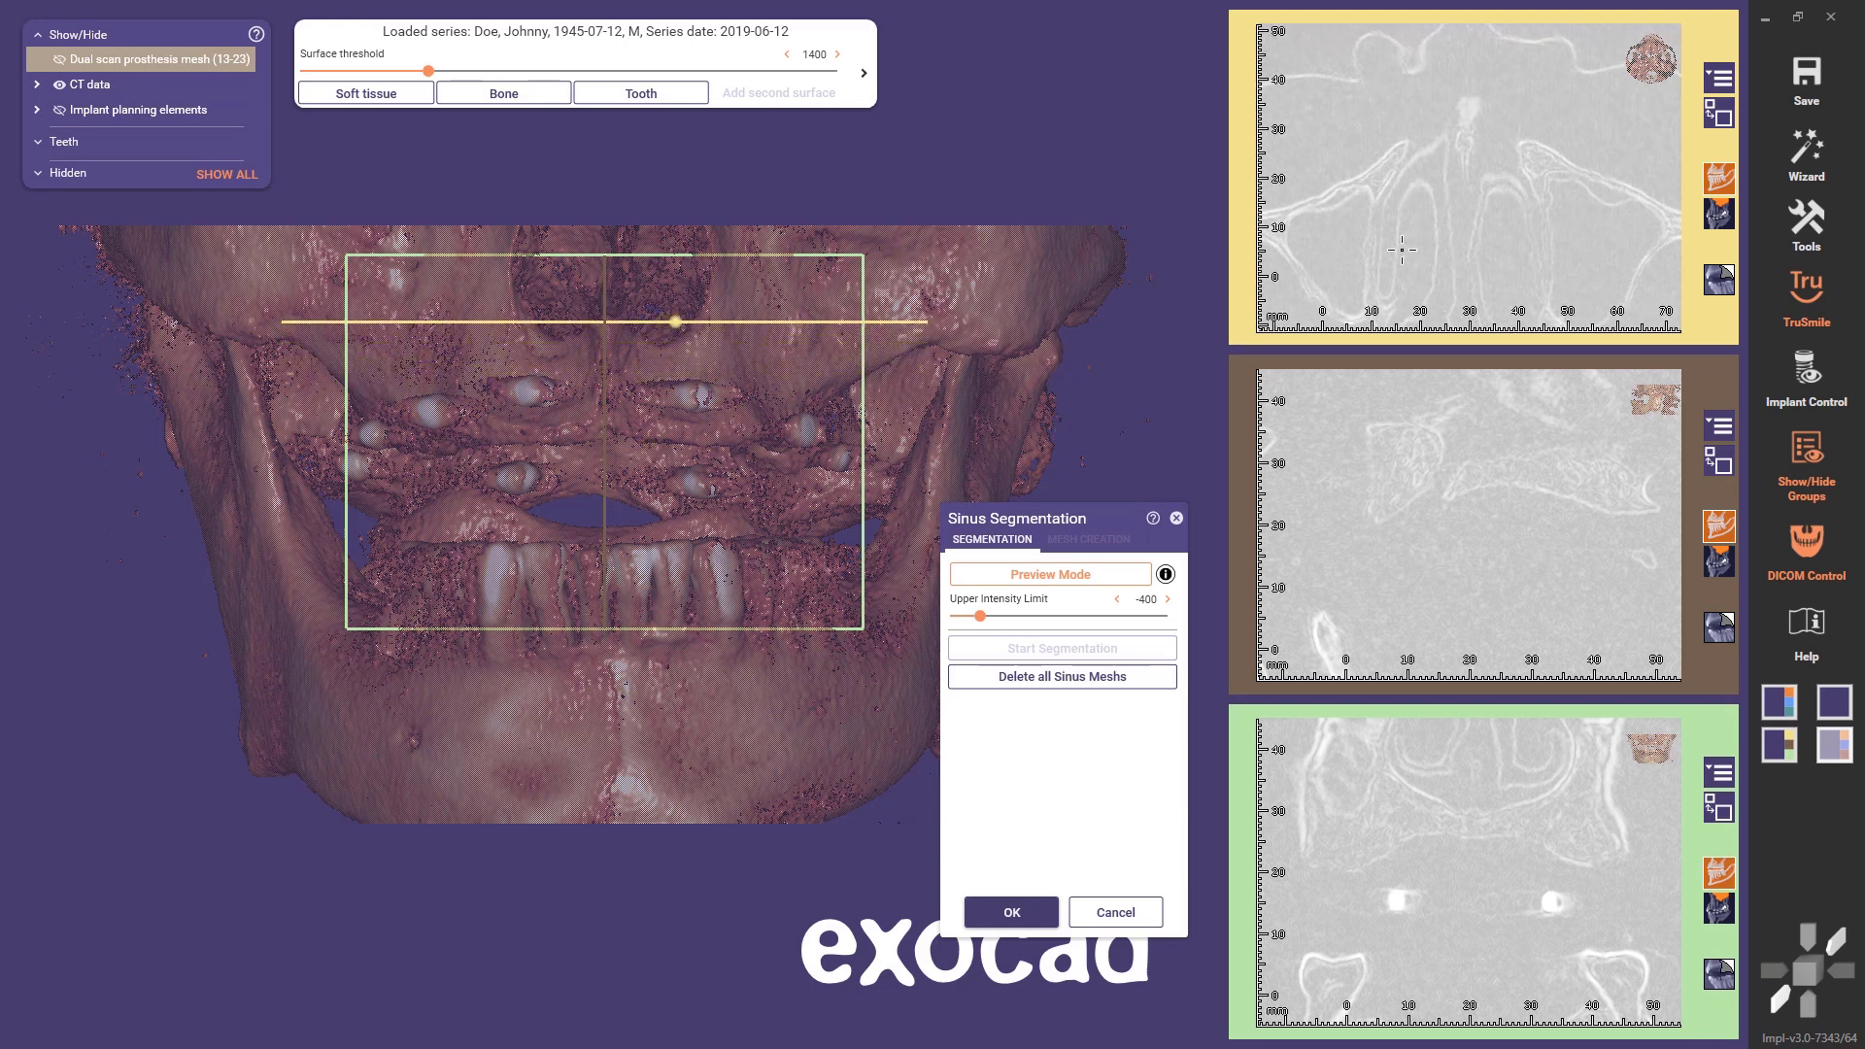
pyautogui.click(1326, 244)
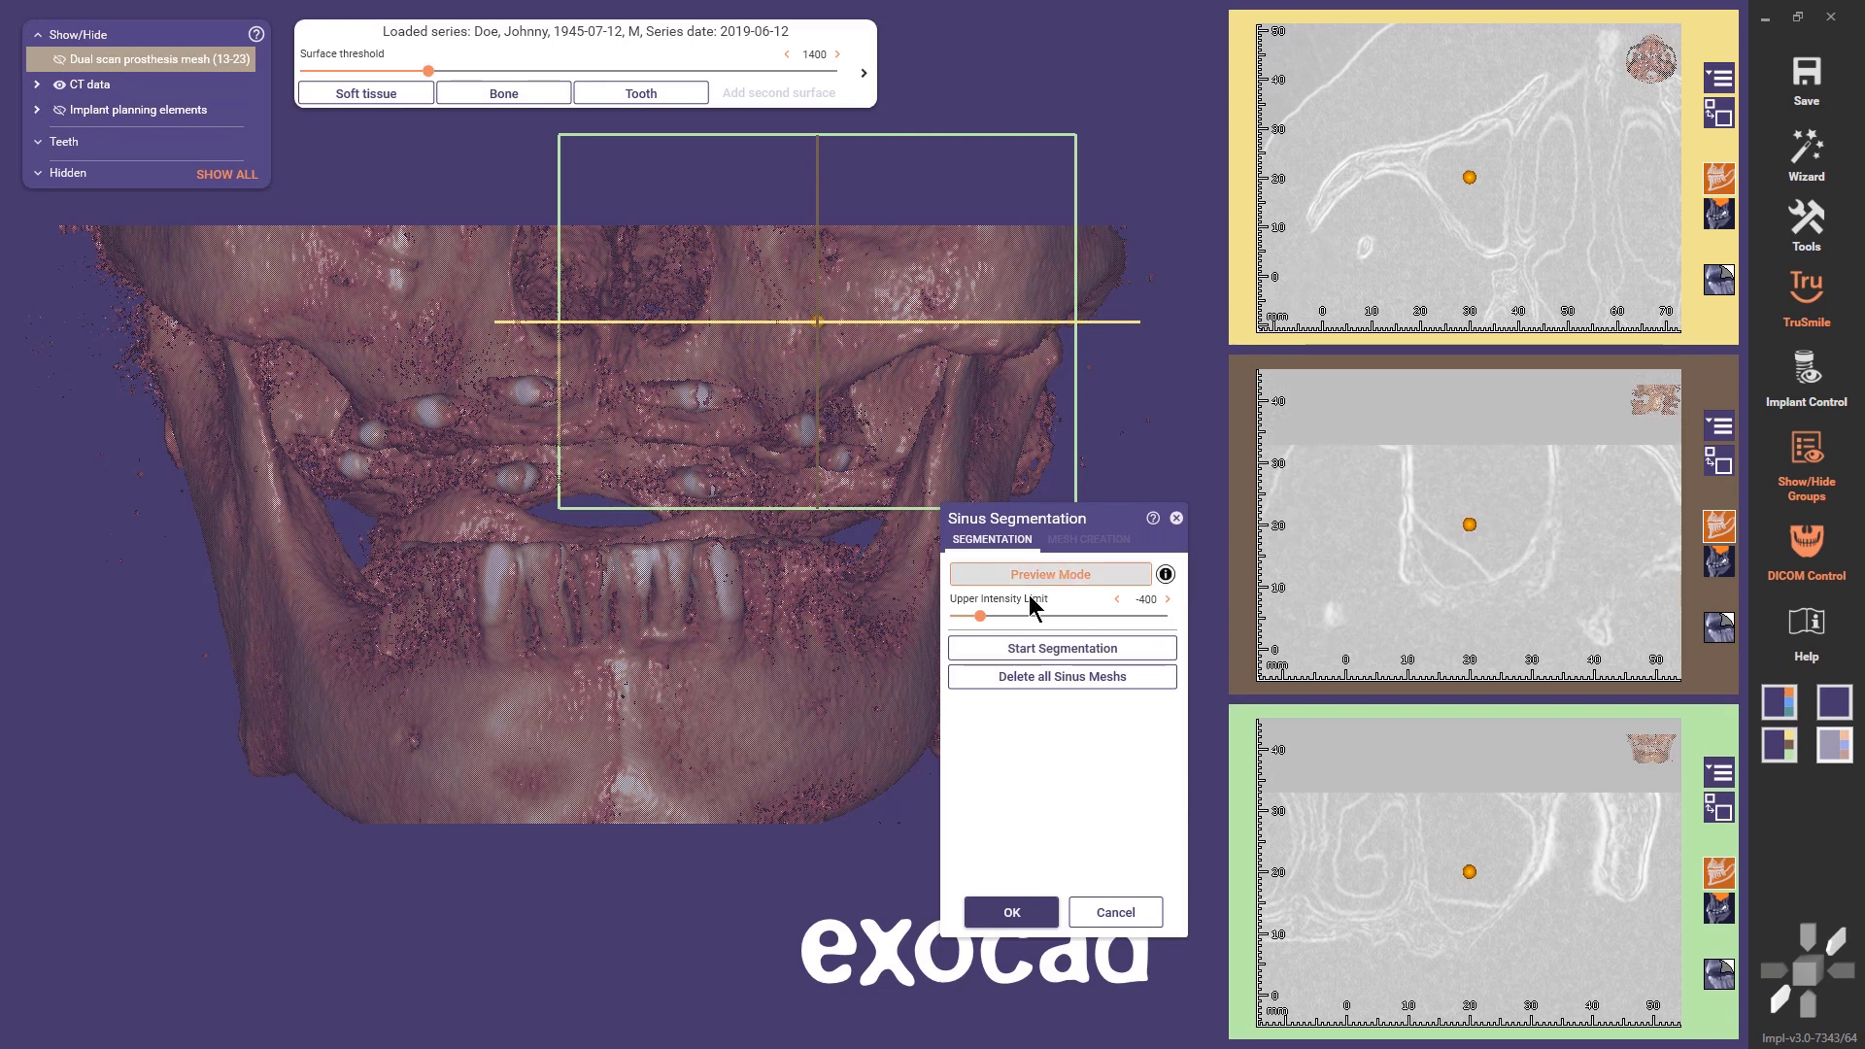
pyautogui.moveTo(978, 617); pyautogui.dragTo(1026, 627)
# - Mesh the first sinus, then segment and mesh the second at upper limit 874
pyautogui.click(1030, 648)
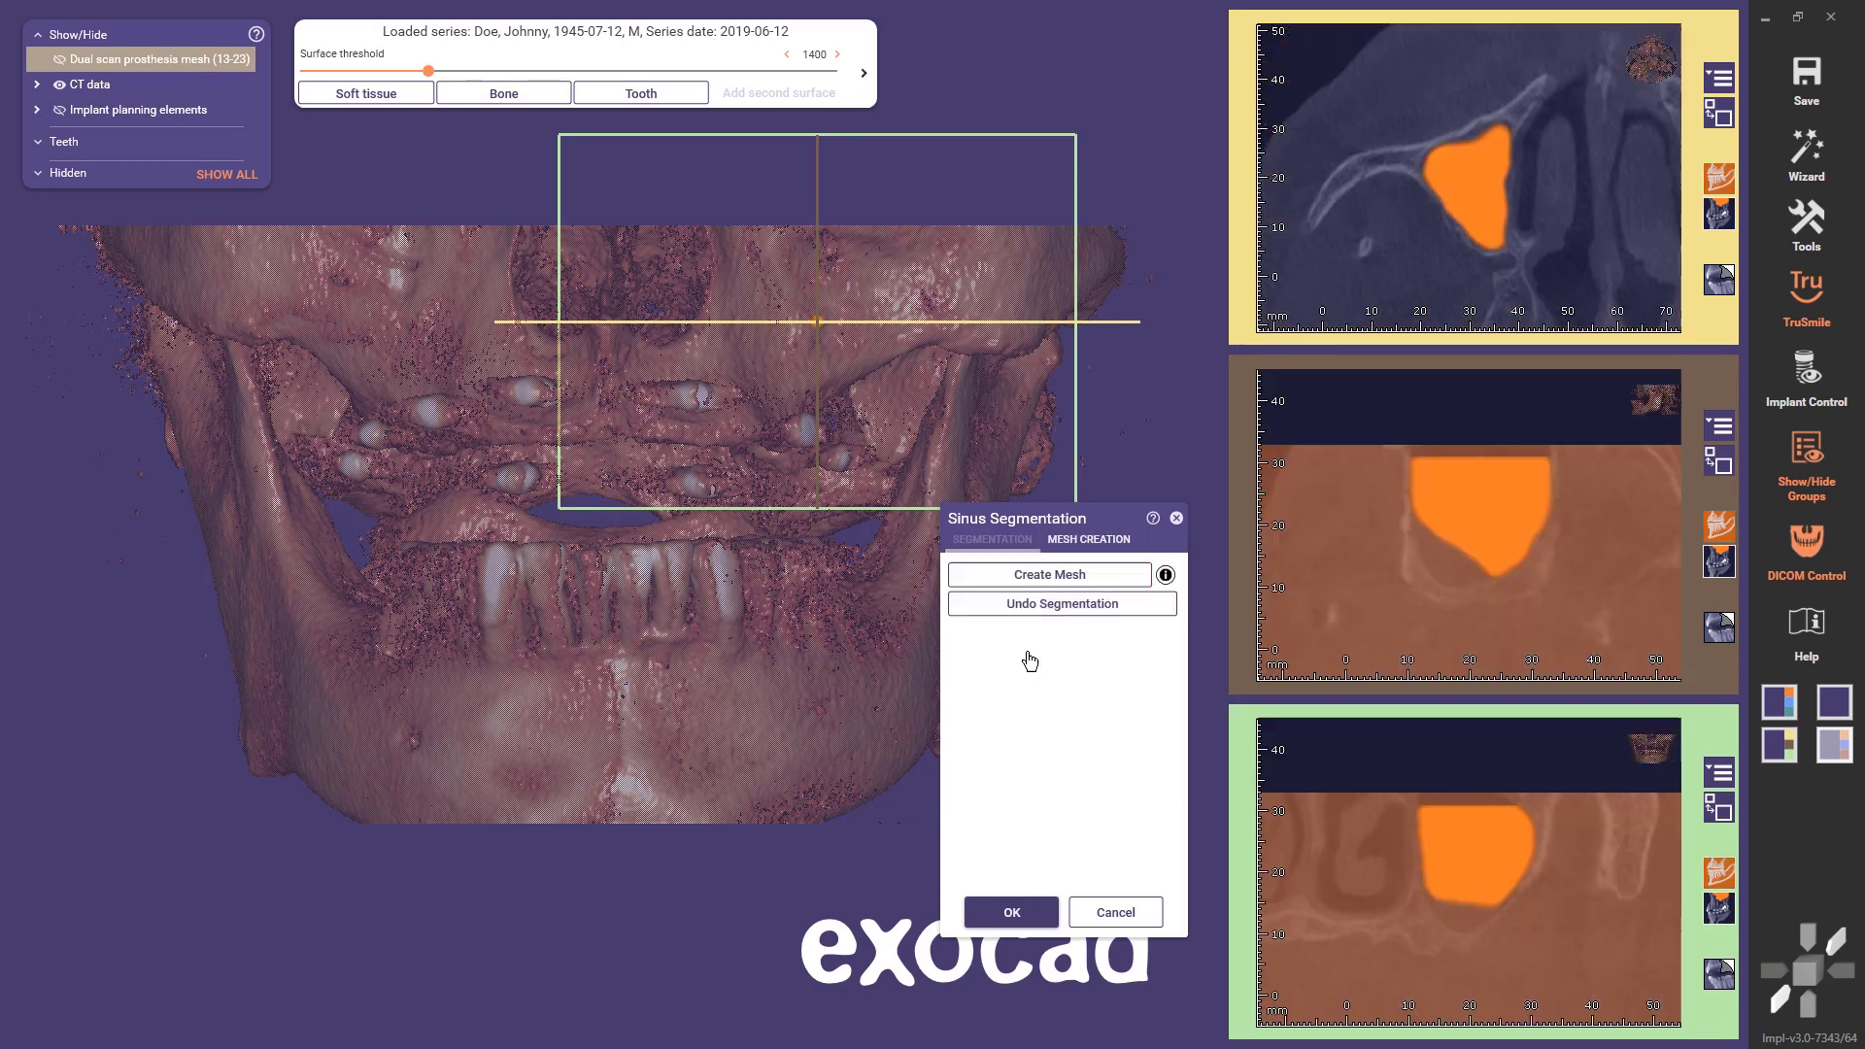
pyautogui.click(1039, 607)
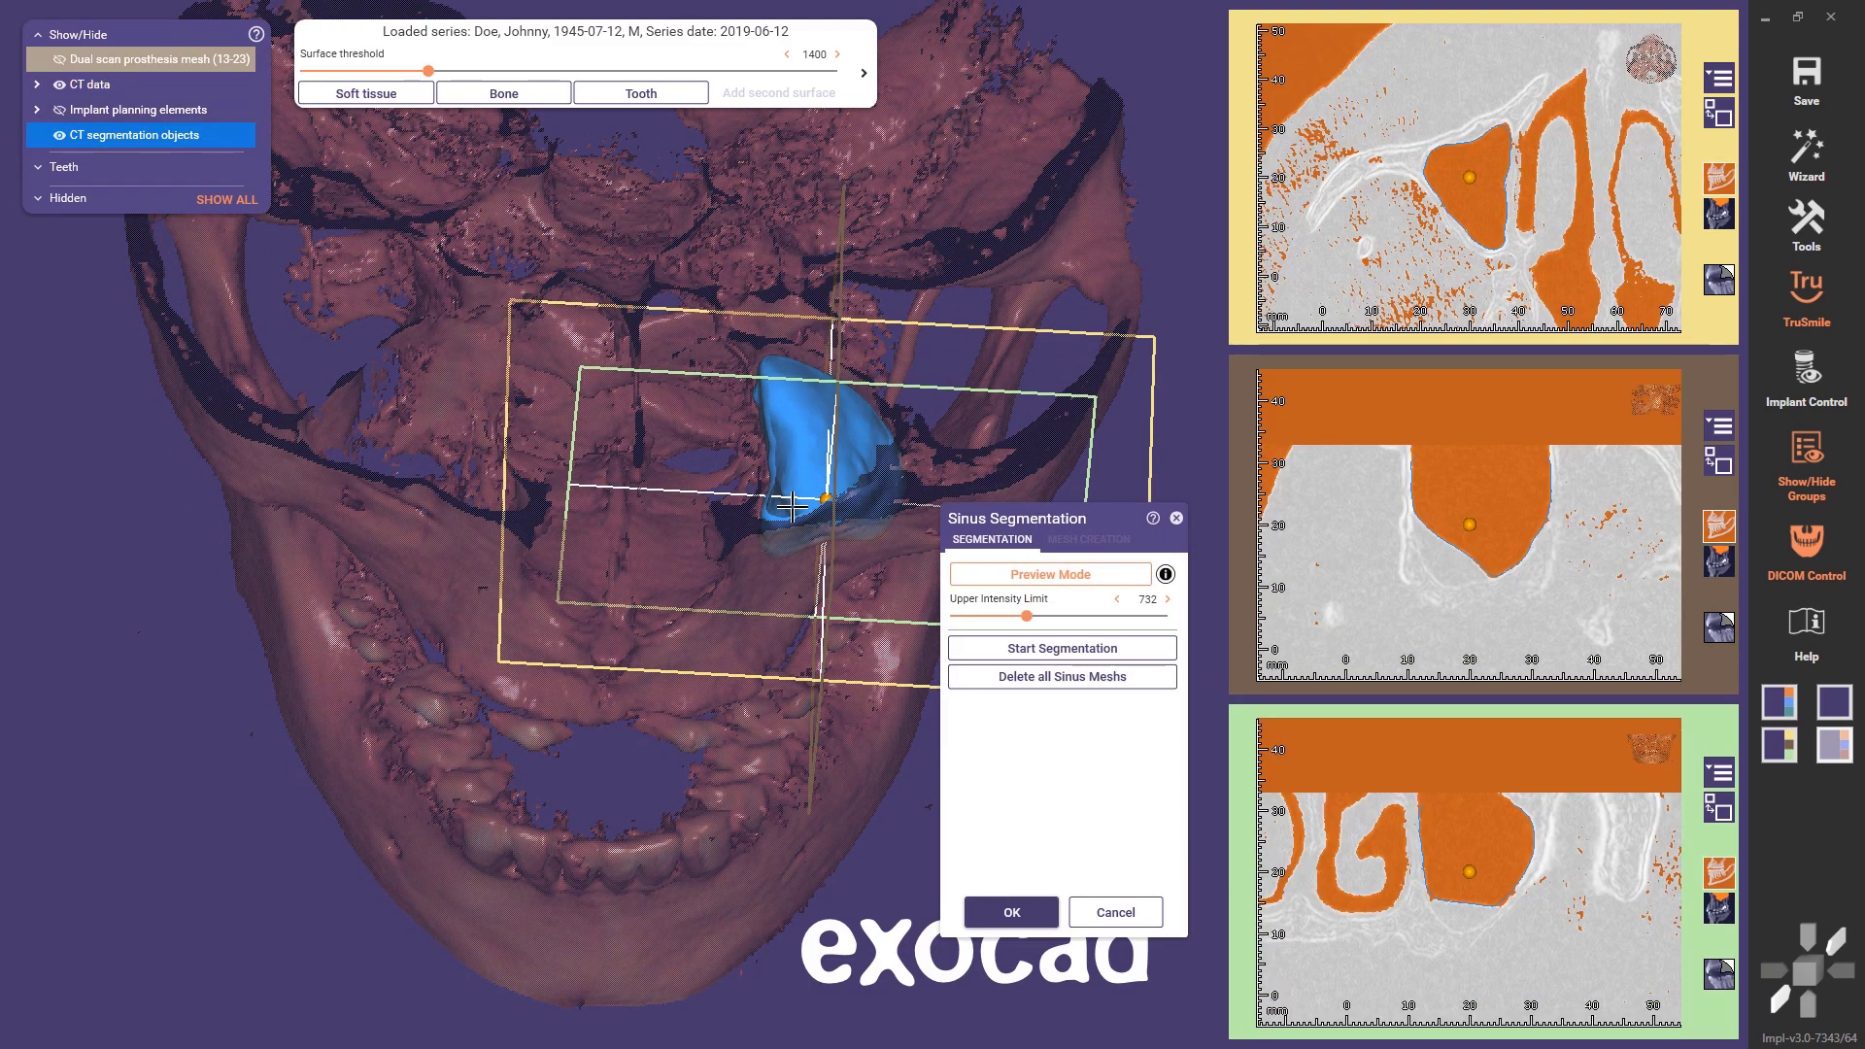
pyautogui.click(1570, 201)
pyautogui.click(1623, 170)
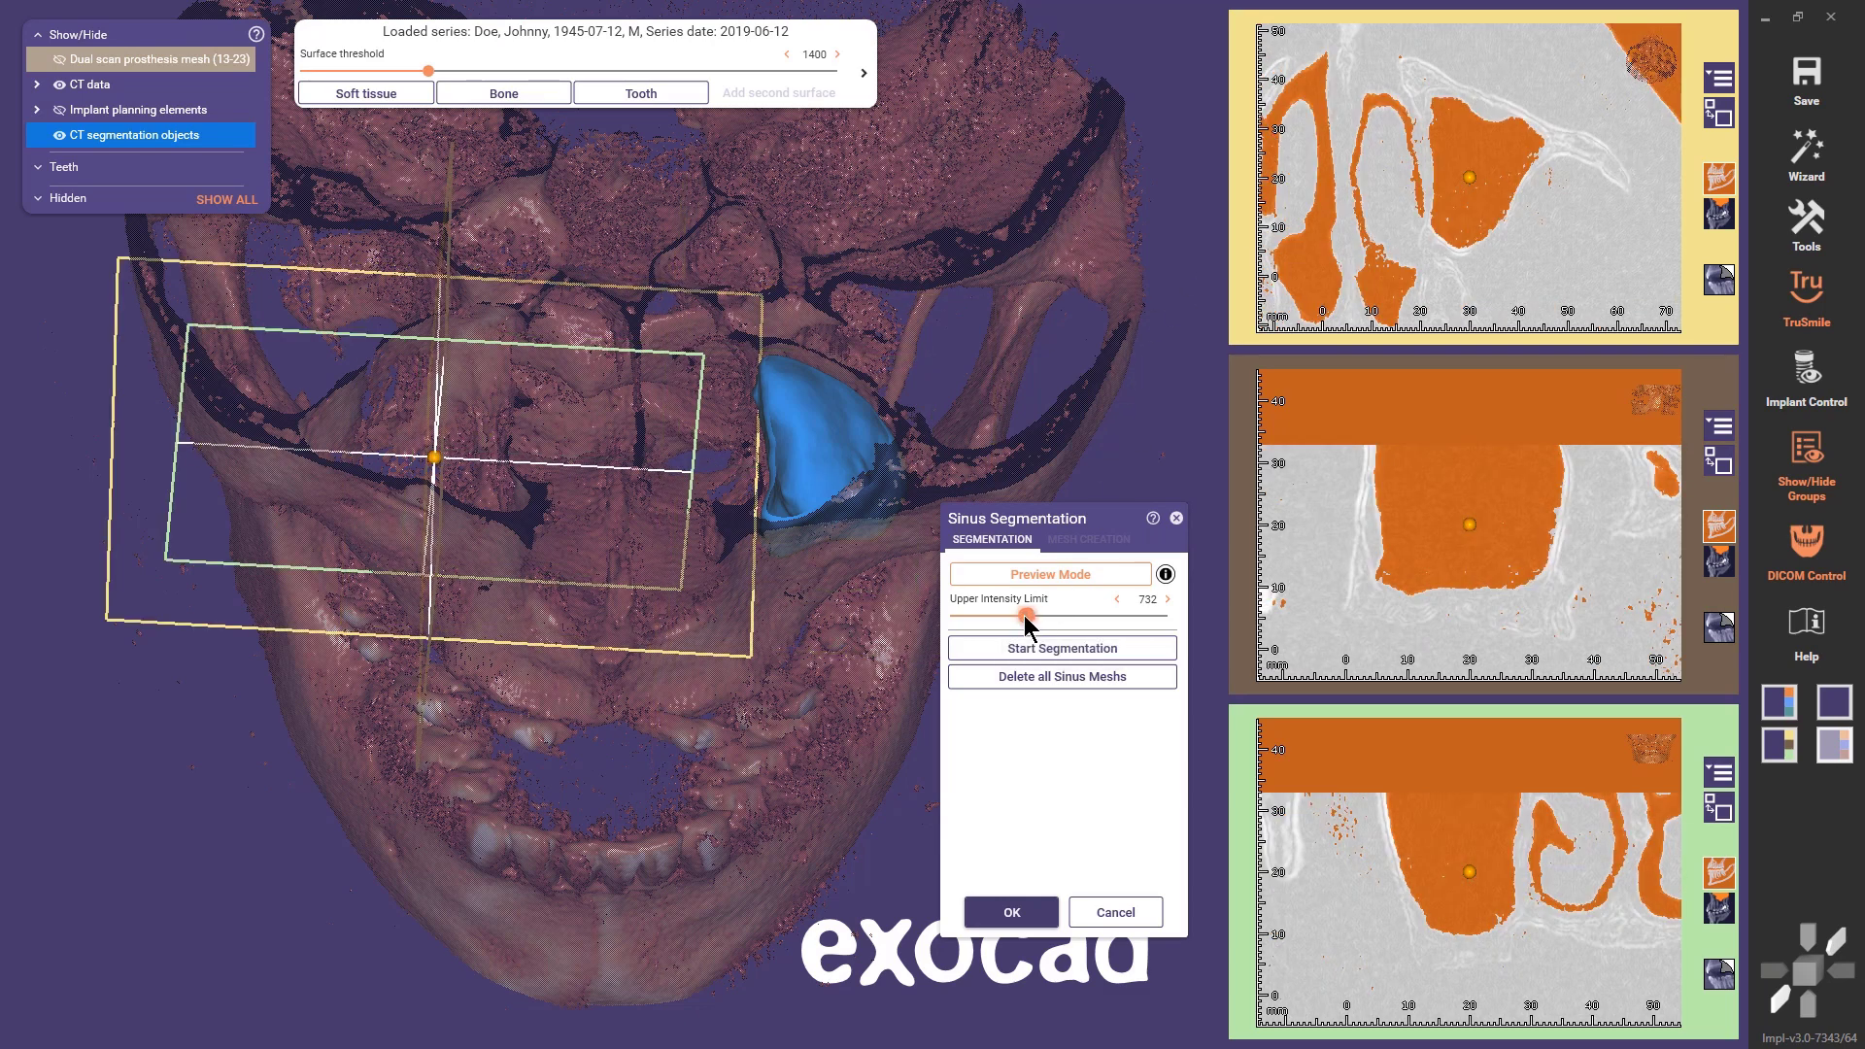
pyautogui.moveTo(1026, 616); pyautogui.dragTo(1032, 618)
pyautogui.click(1031, 648)
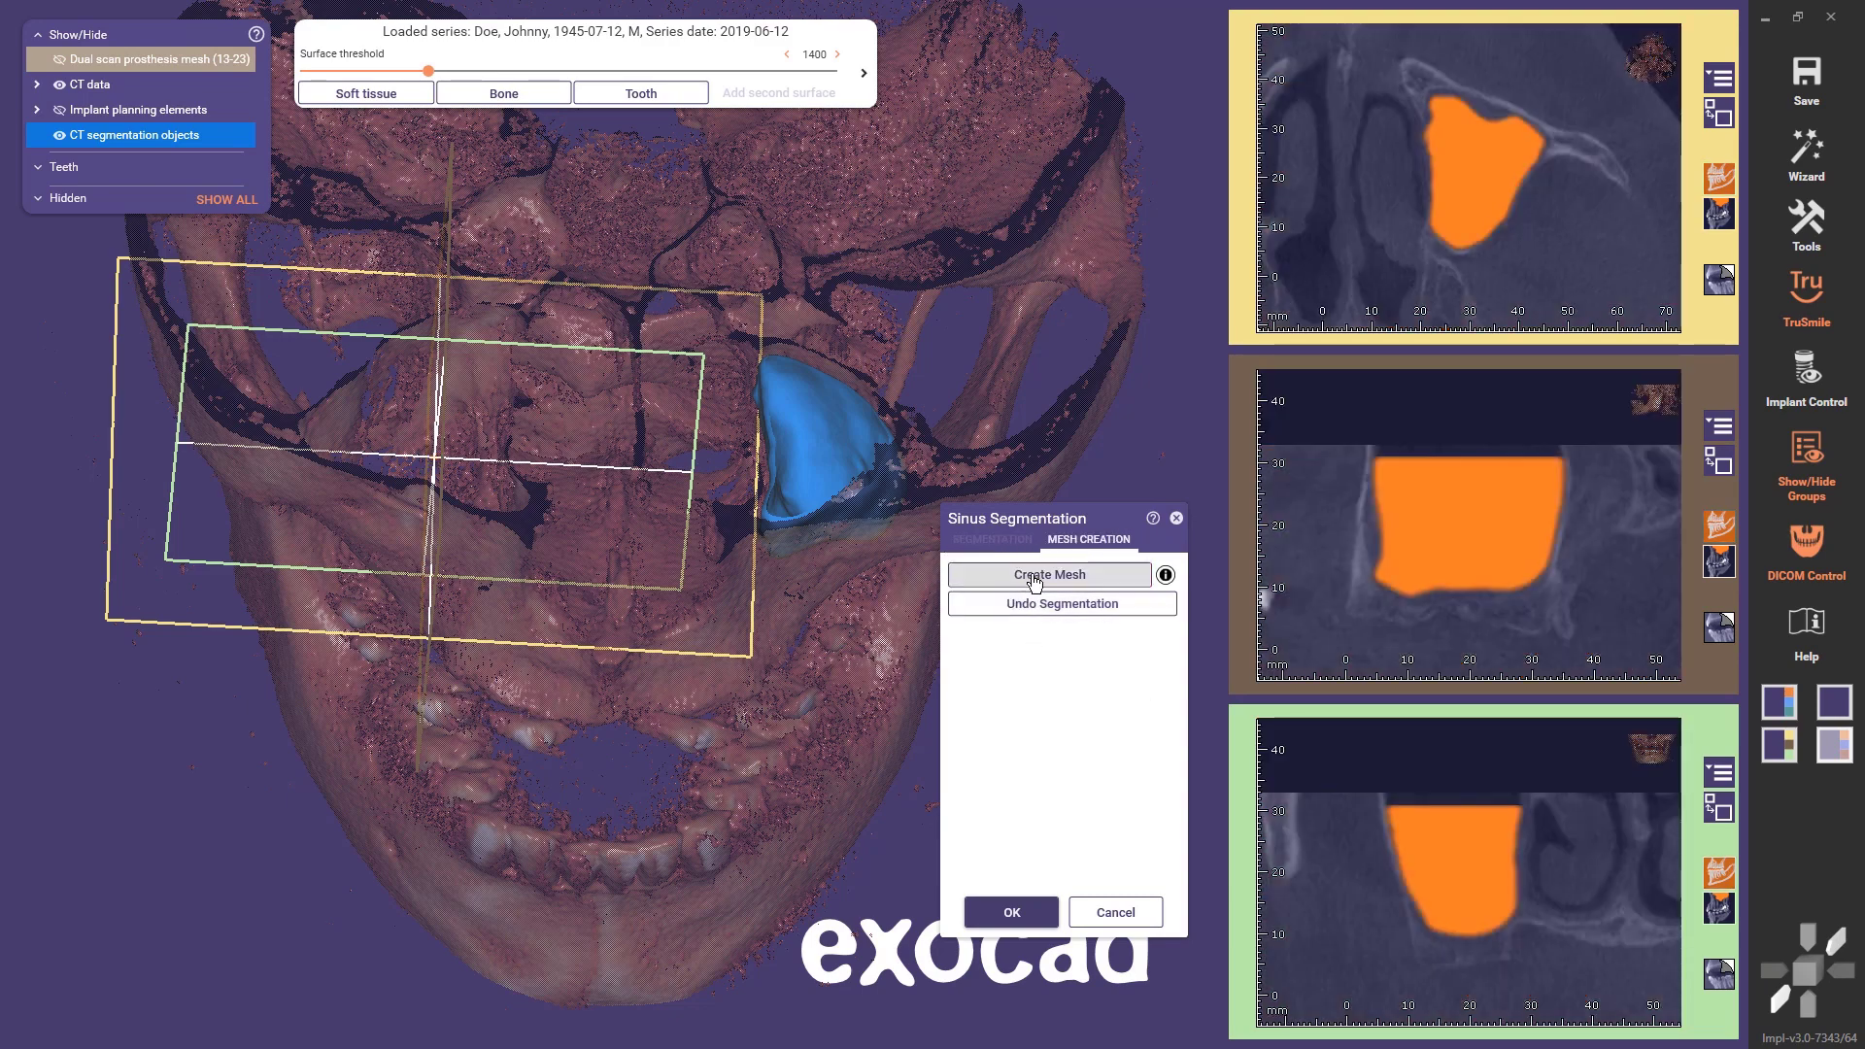
pyautogui.click(1035, 580)
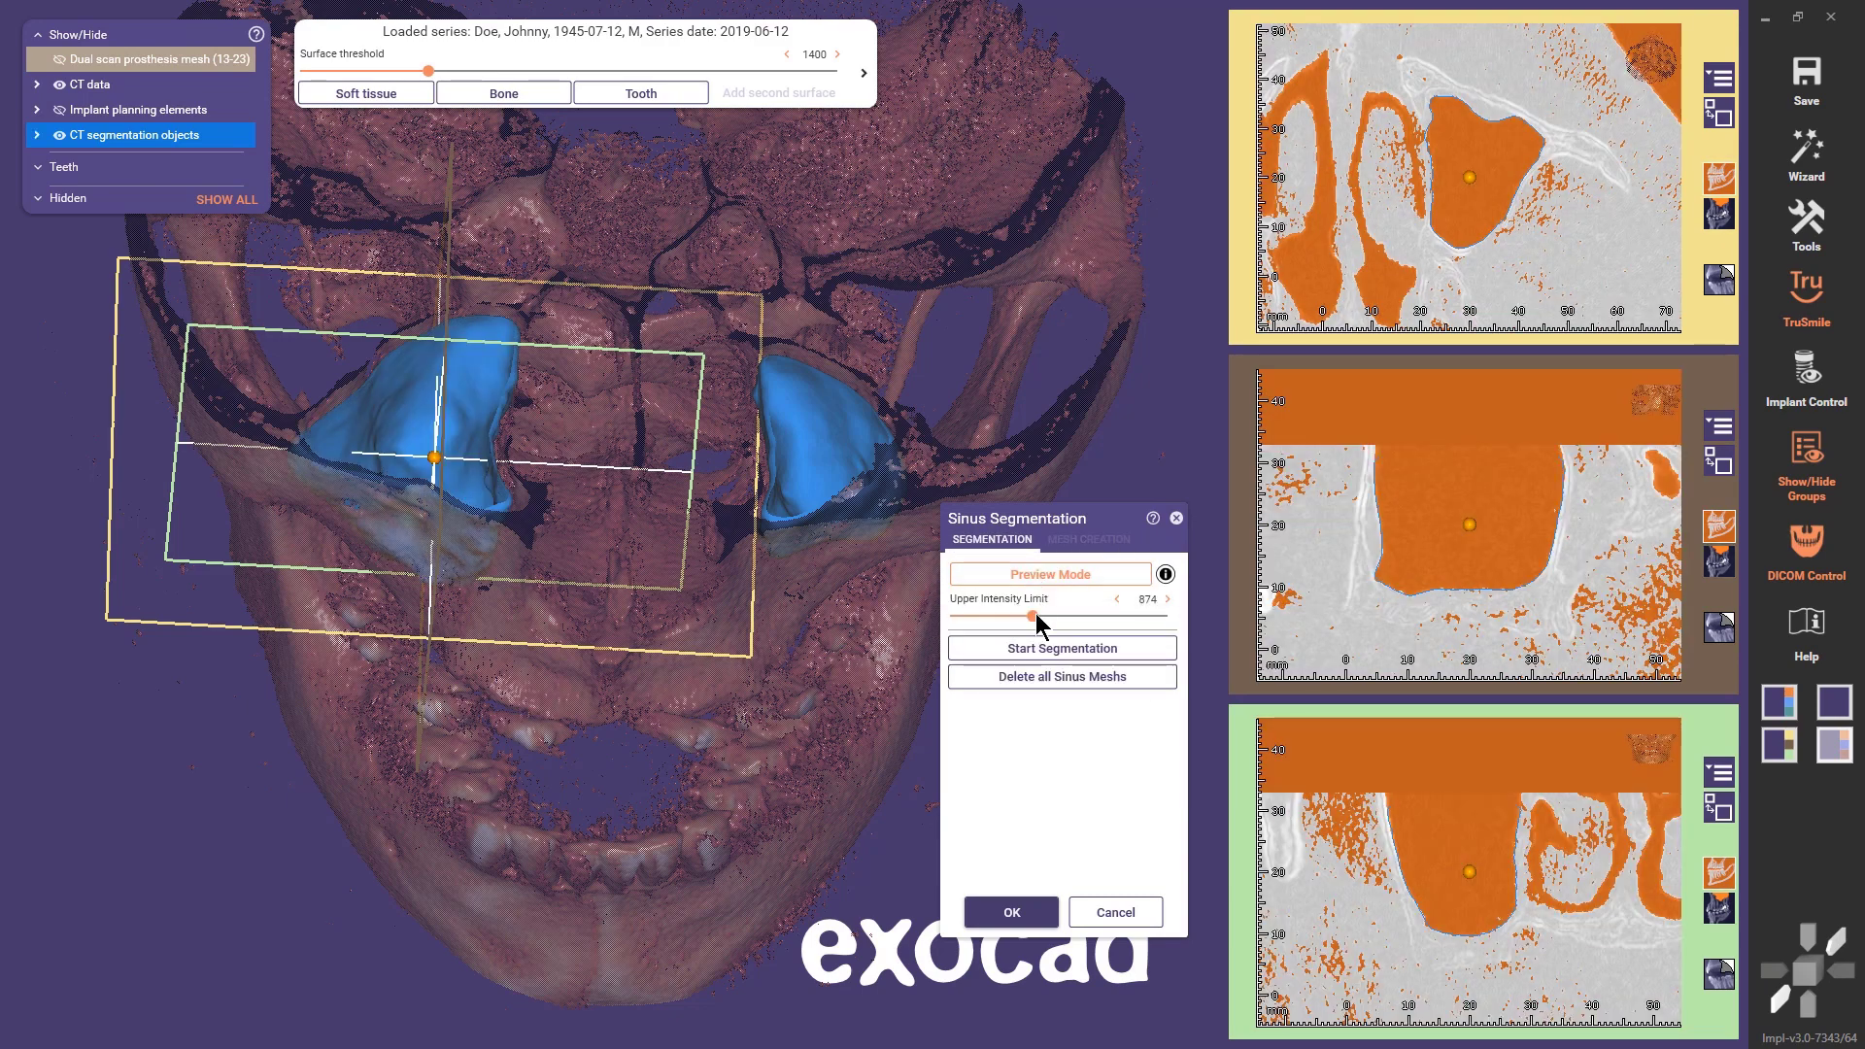
# - Review both sinus meshes, close sinus segmentation, and start implant positioning
pyautogui.moveTo(676, 594); pyautogui.dragTo(676, 595, button='right')
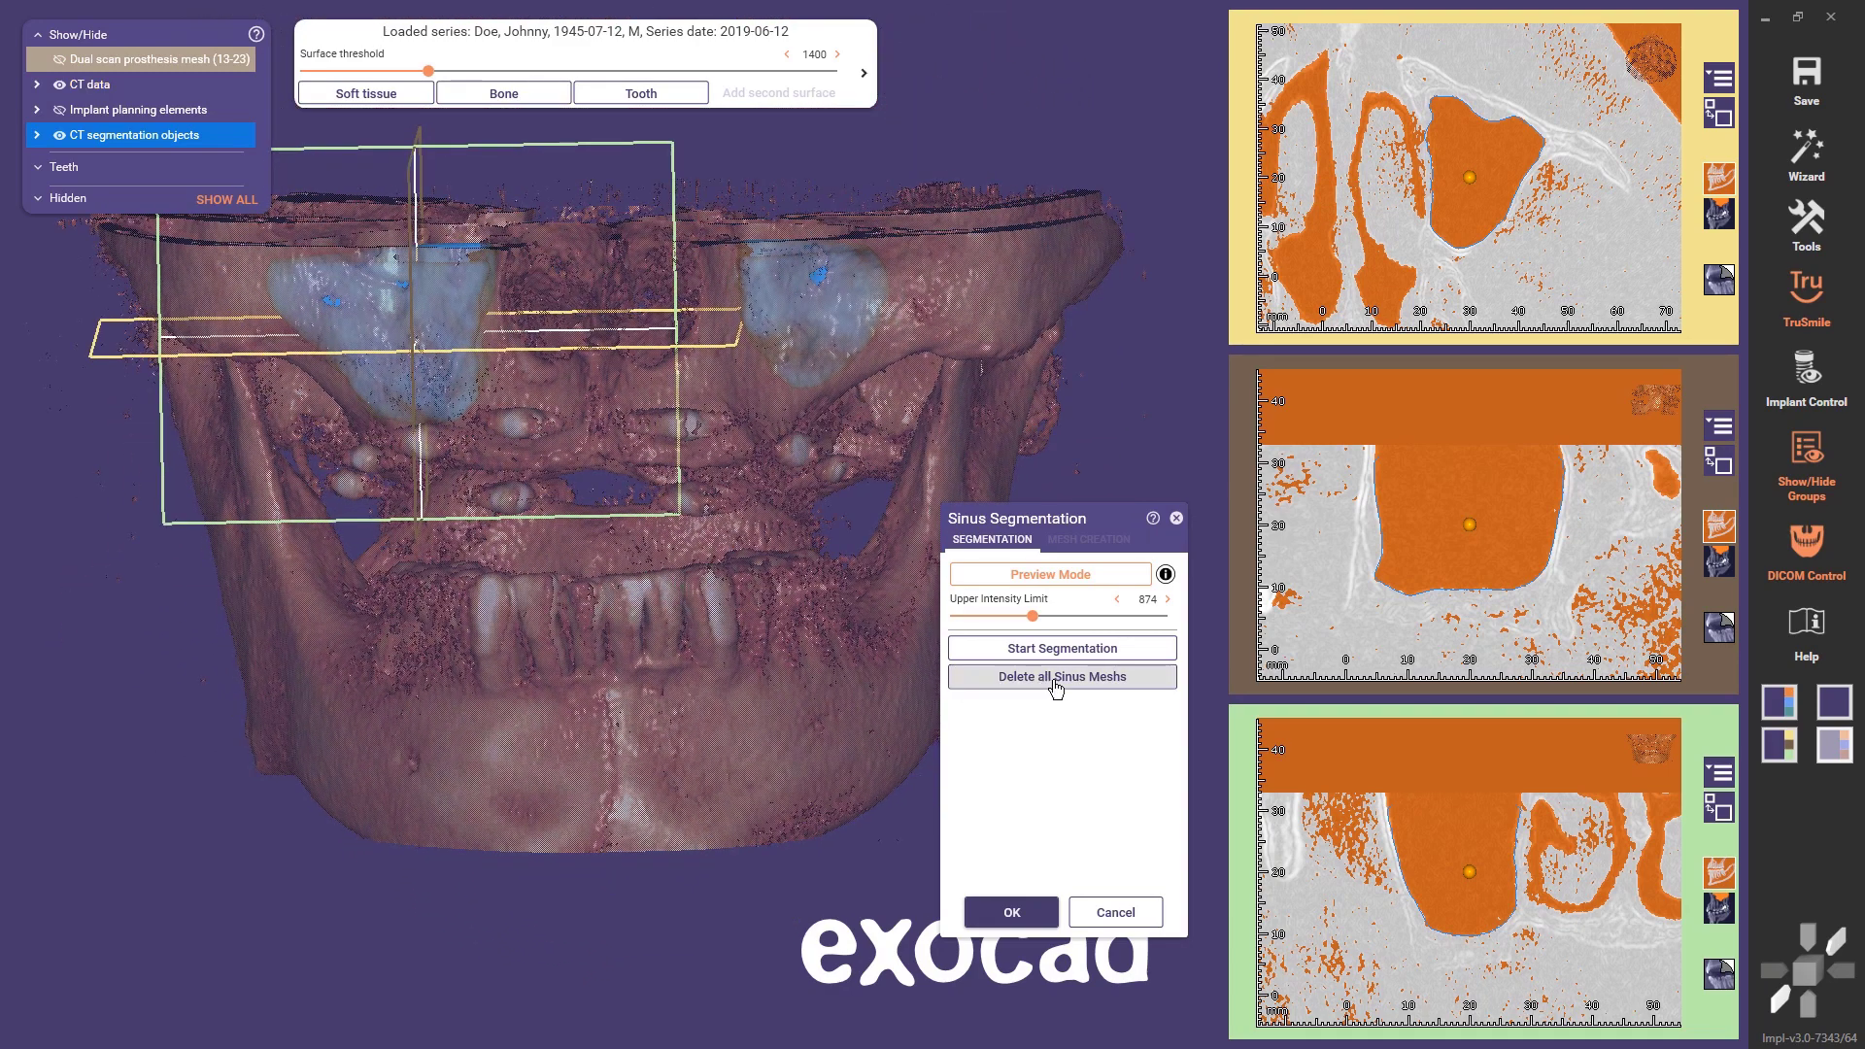
pyautogui.click(1013, 913)
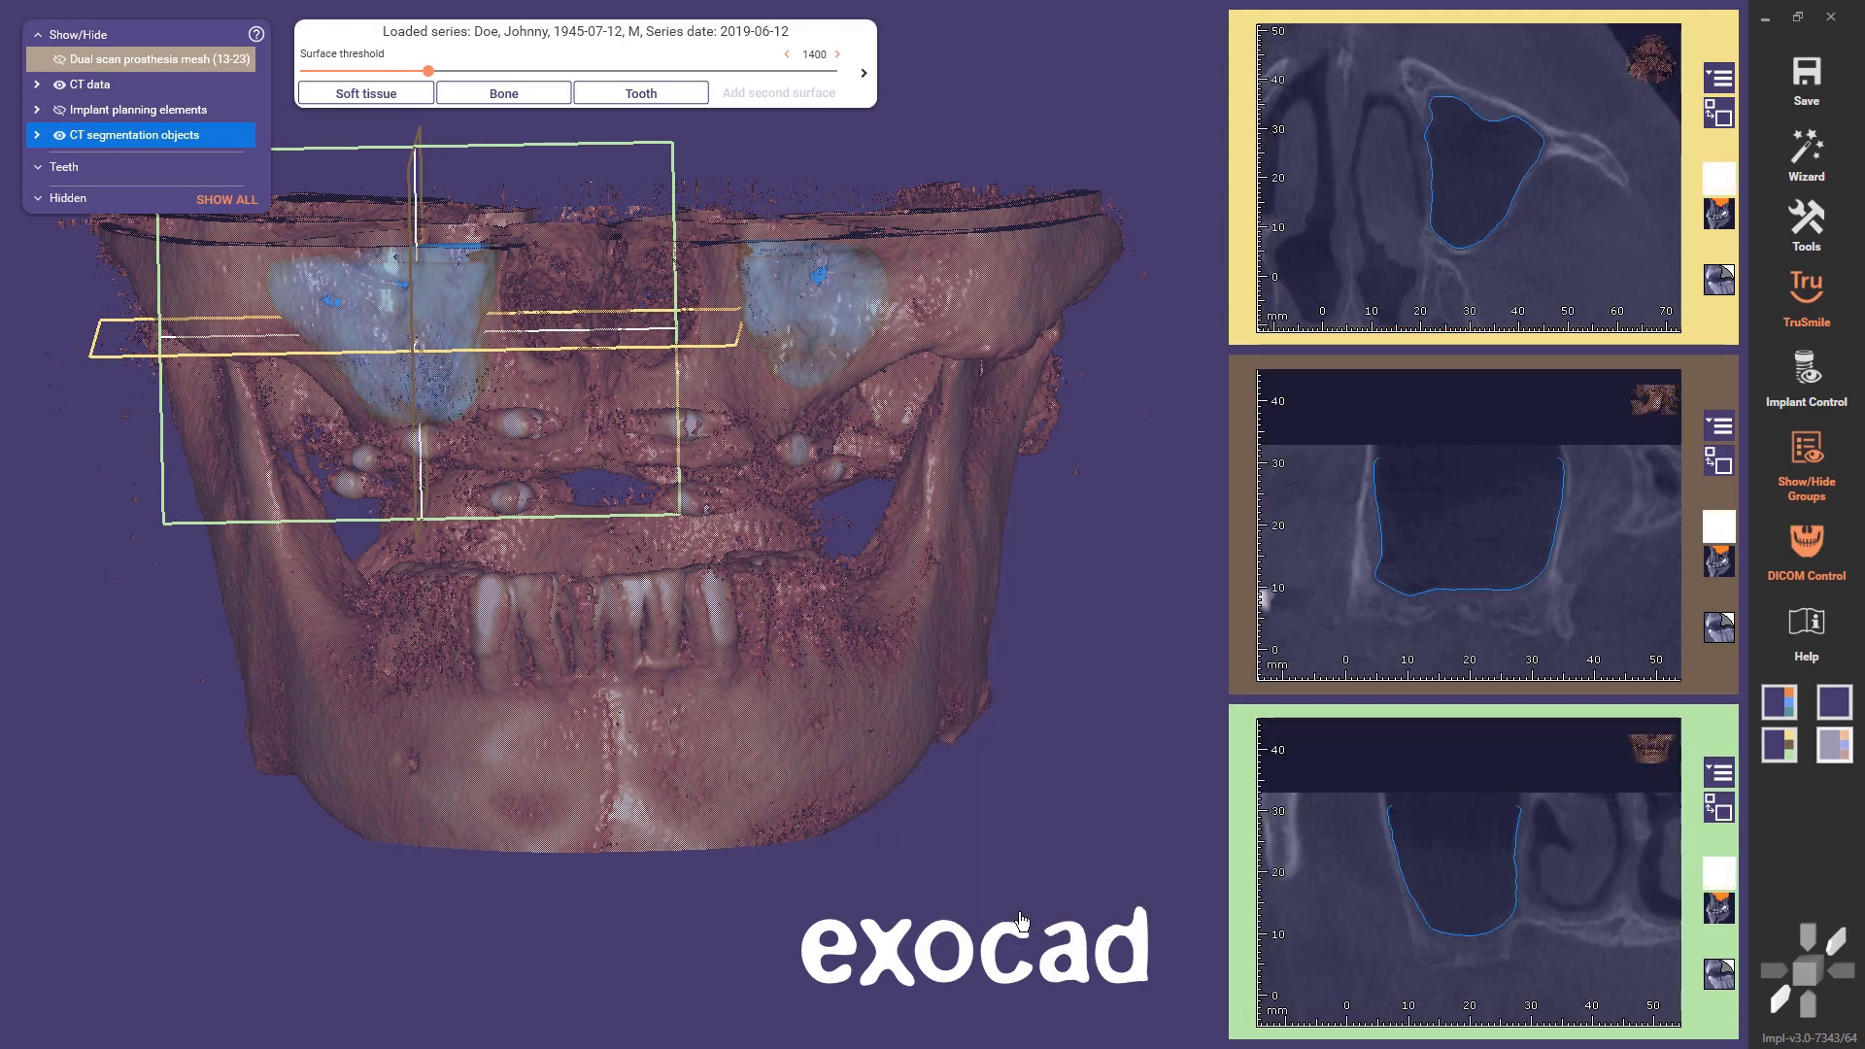
pyautogui.click(1802, 151)
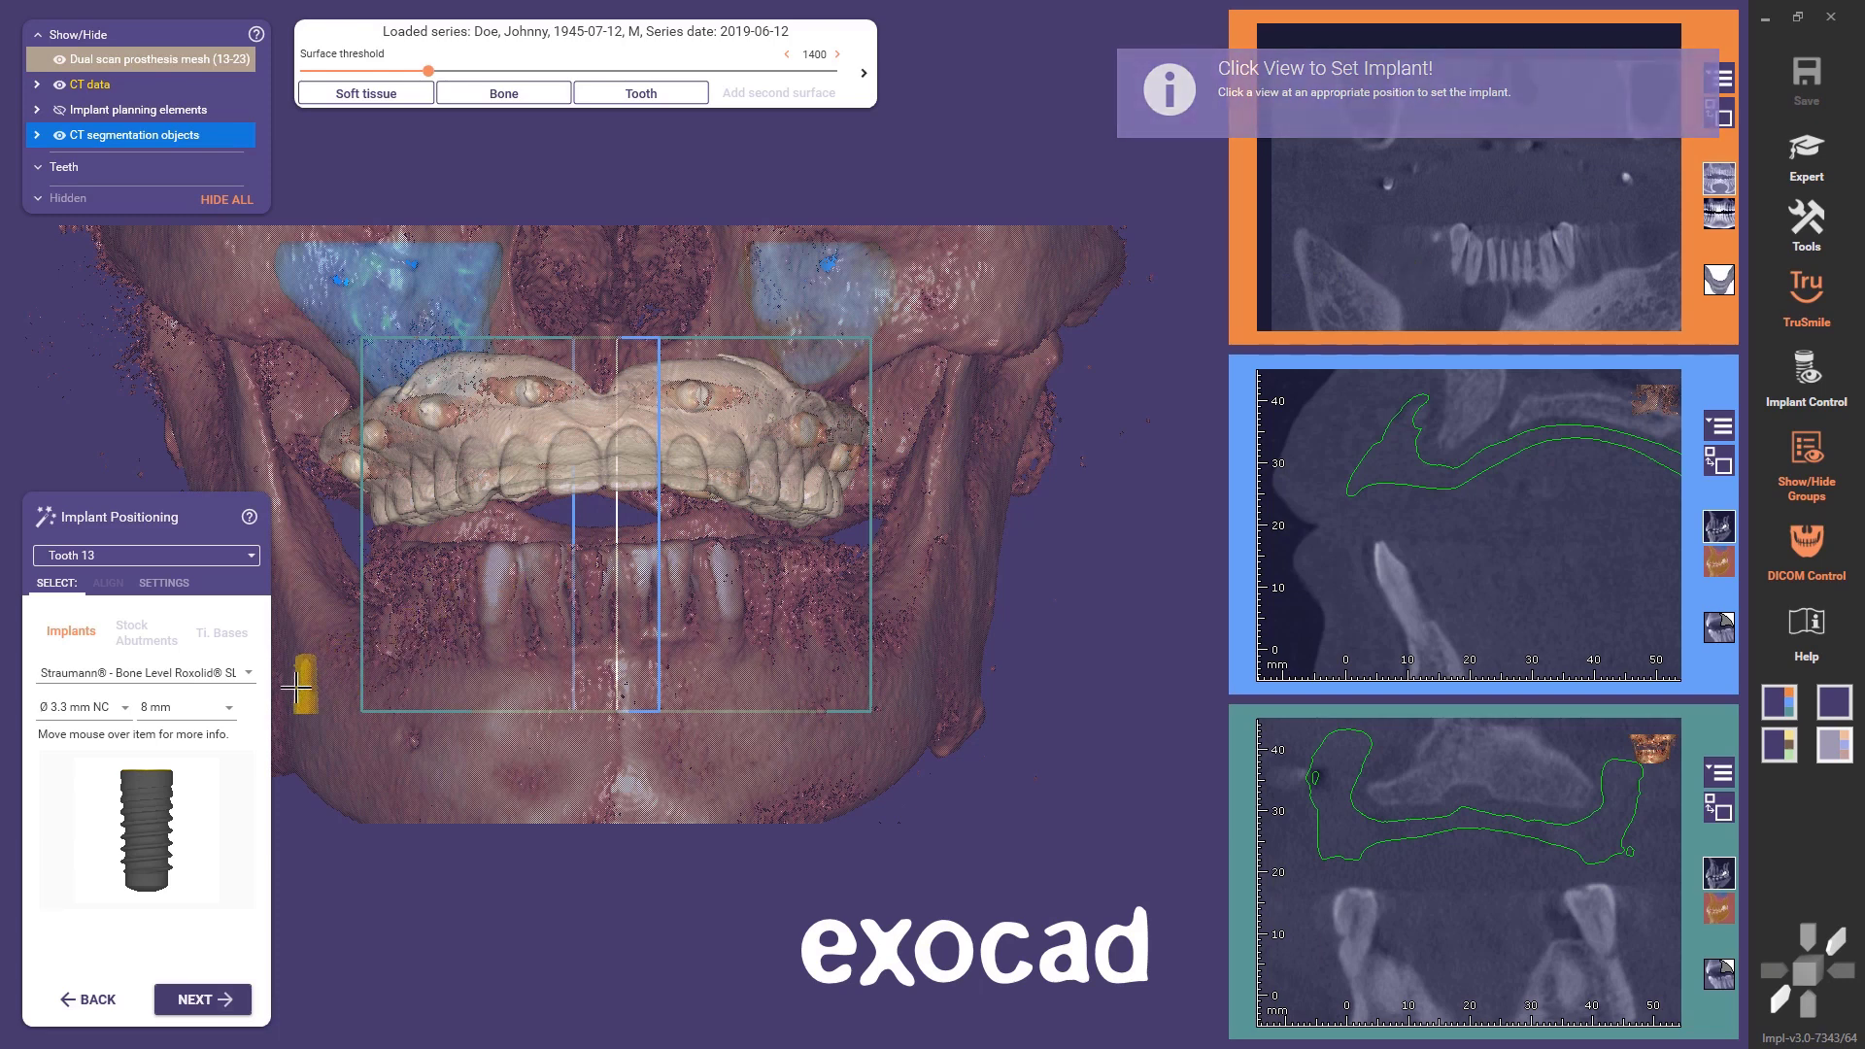
# - Choose the Straumann Bone Level Roxolid SLActive Guided implant and centre the views on tooth 13
pyautogui.click(249, 675)
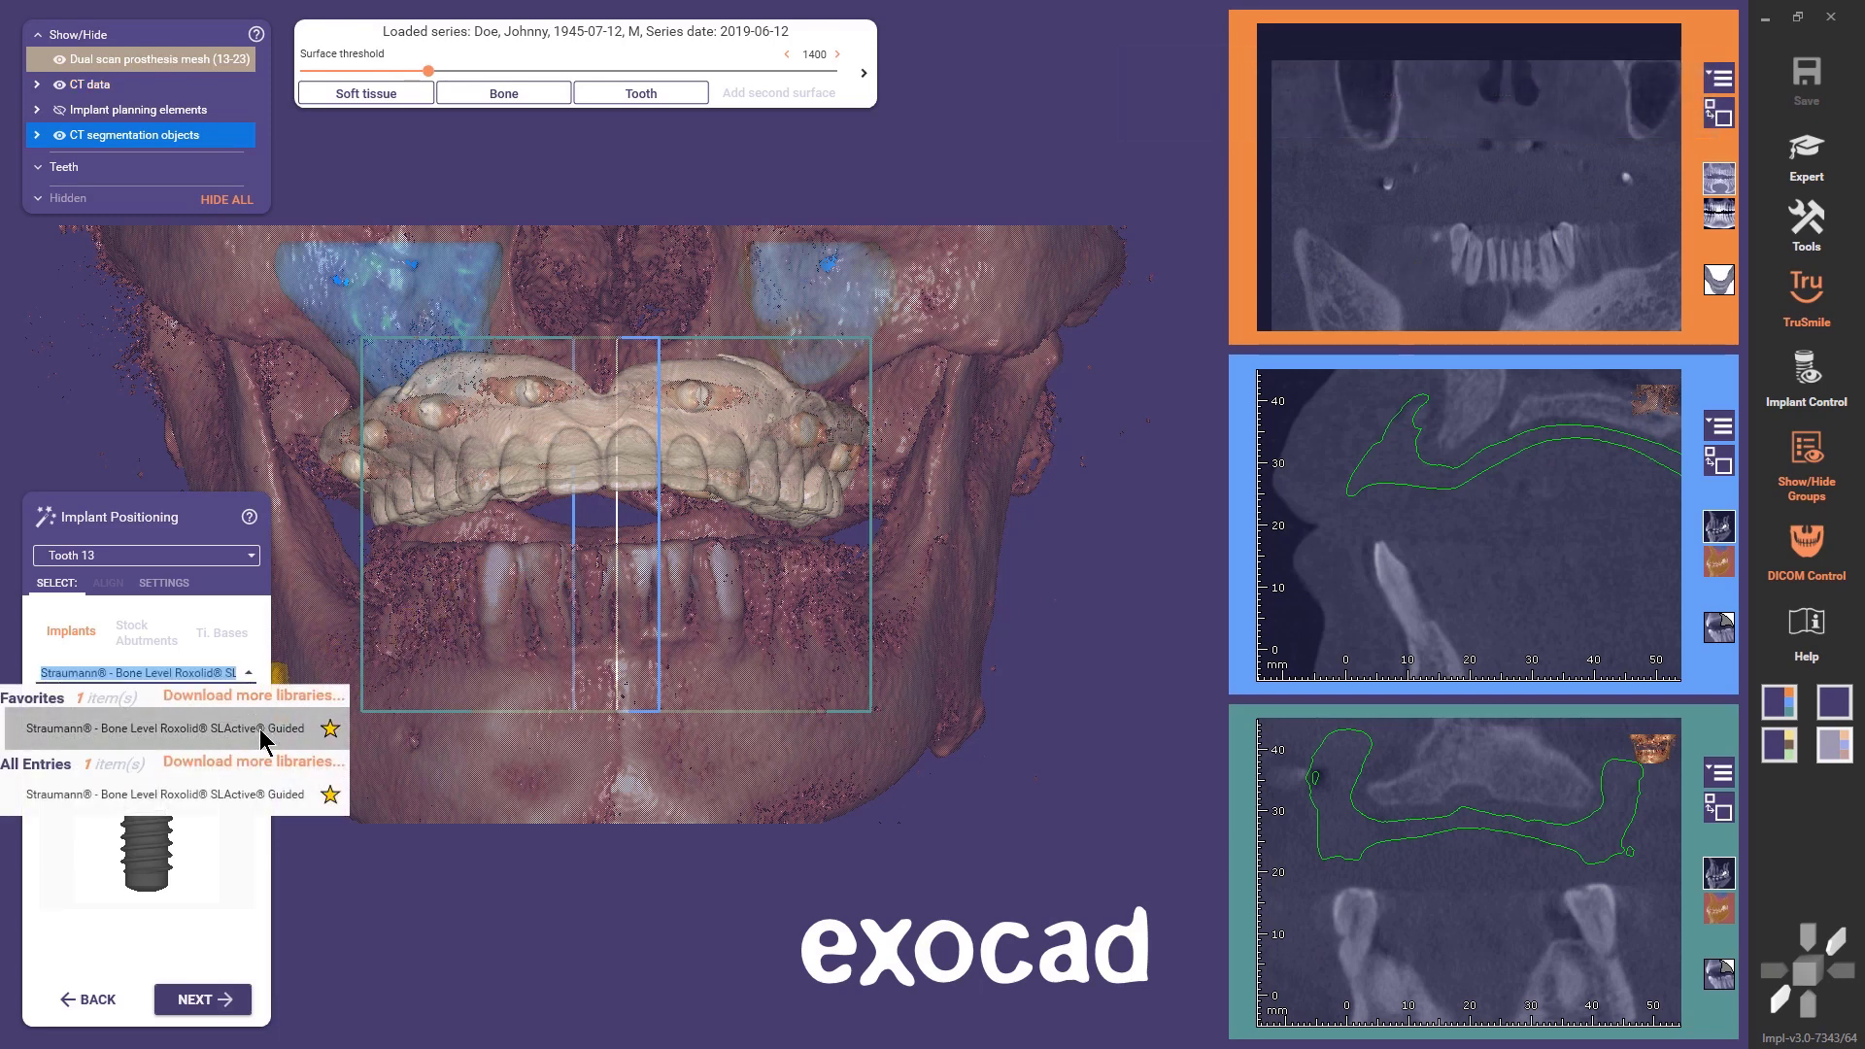
pyautogui.click(243, 736)
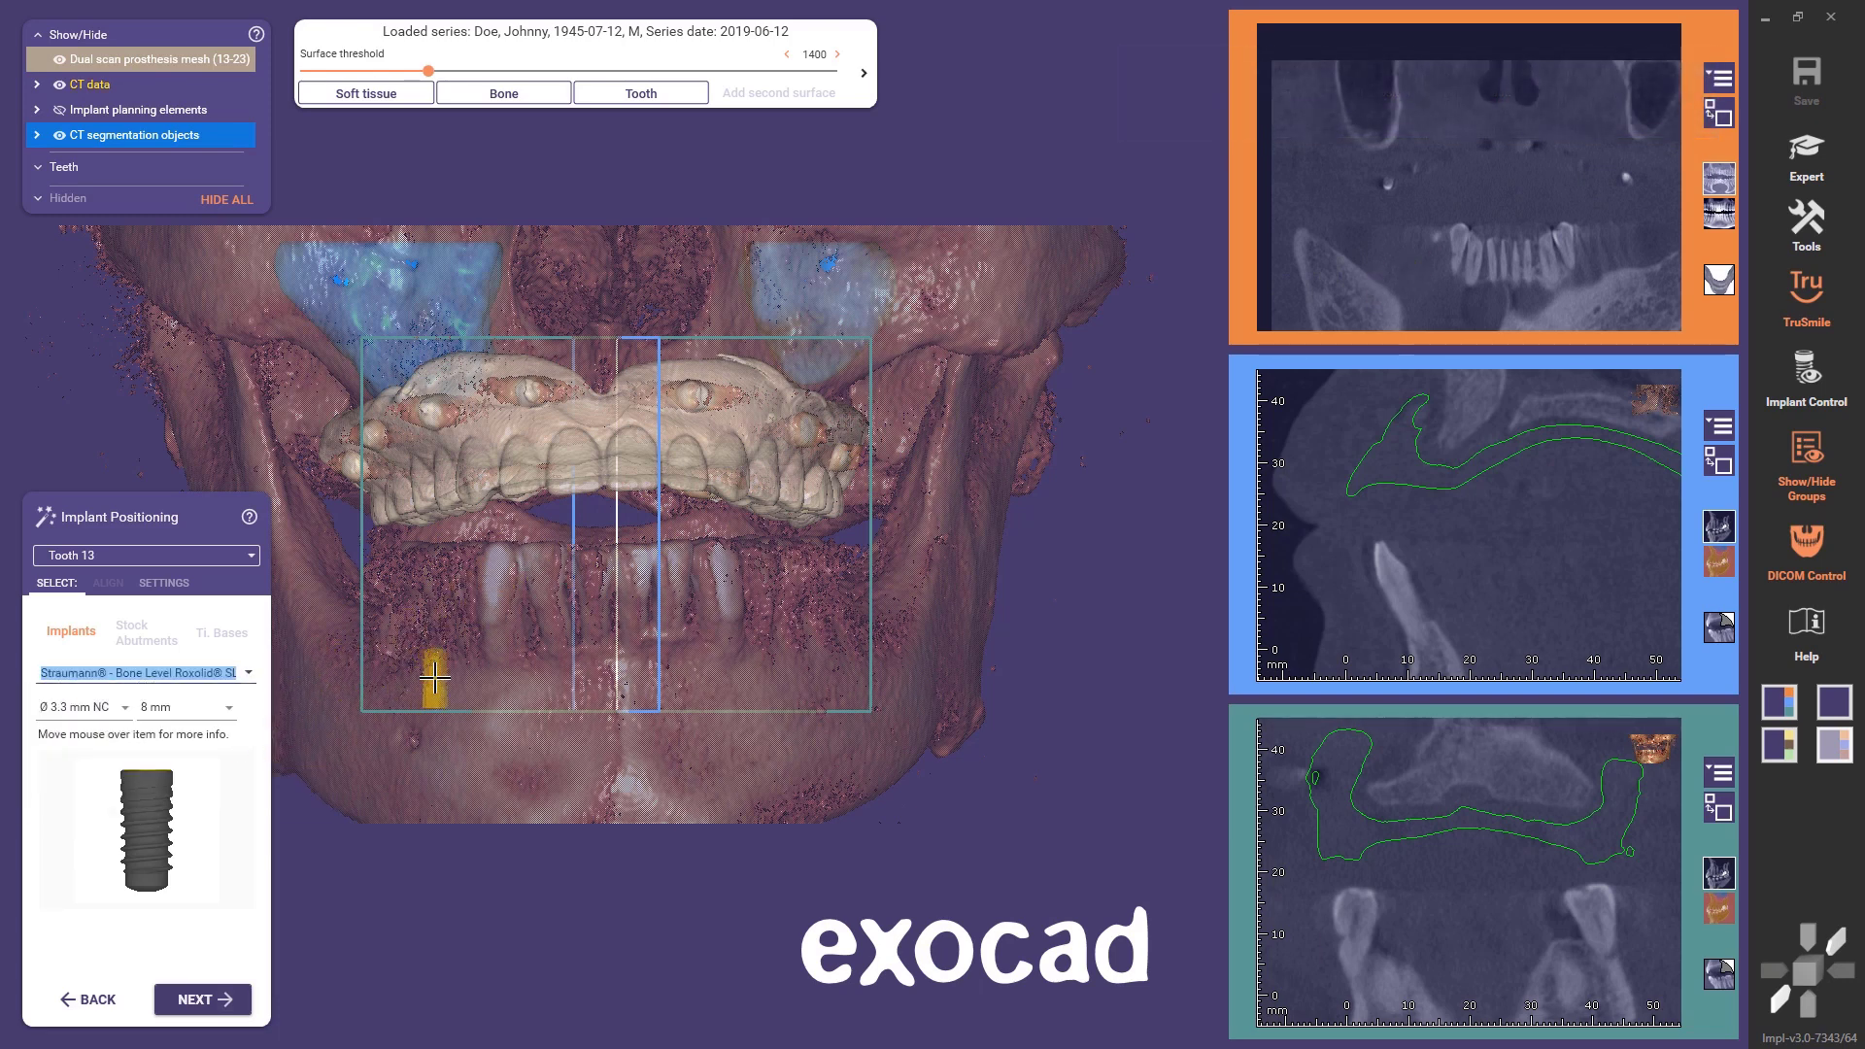
pyautogui.moveTo(439, 677); pyautogui.dragTo(449, 674, button='right')
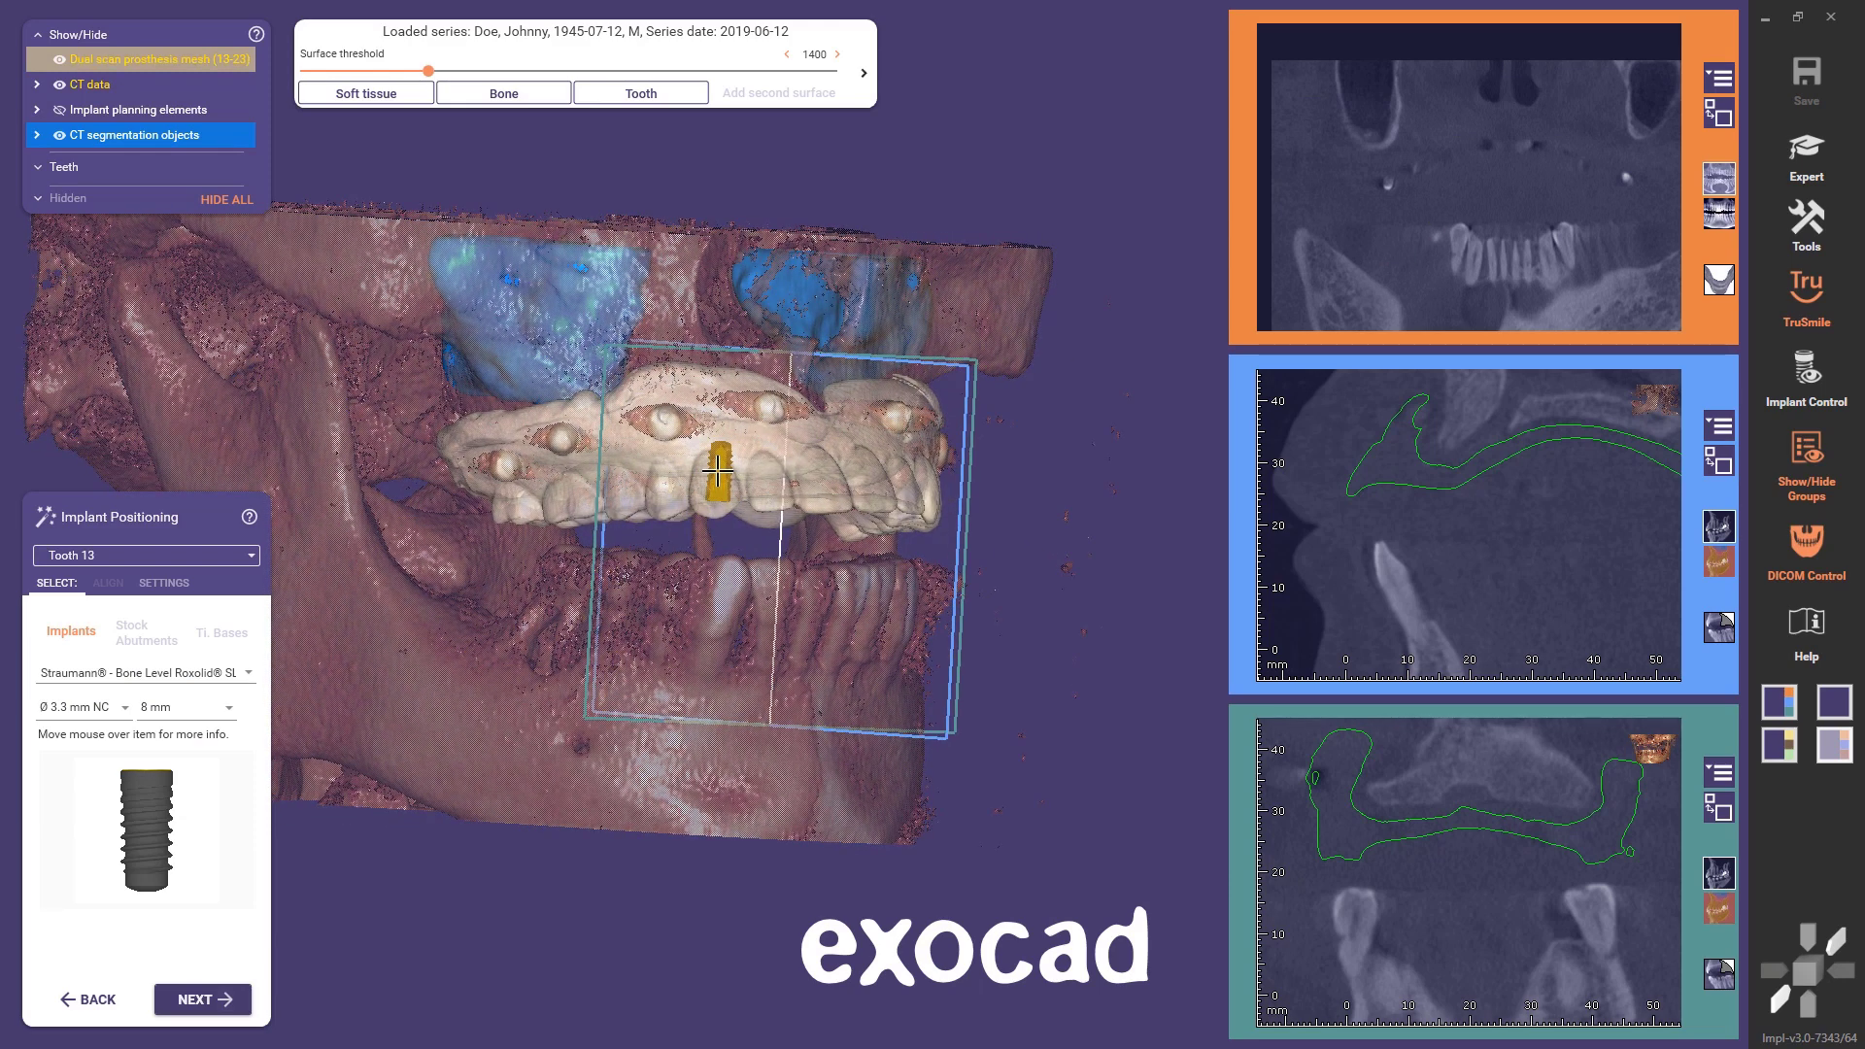
pyautogui.middleClick(717, 471)
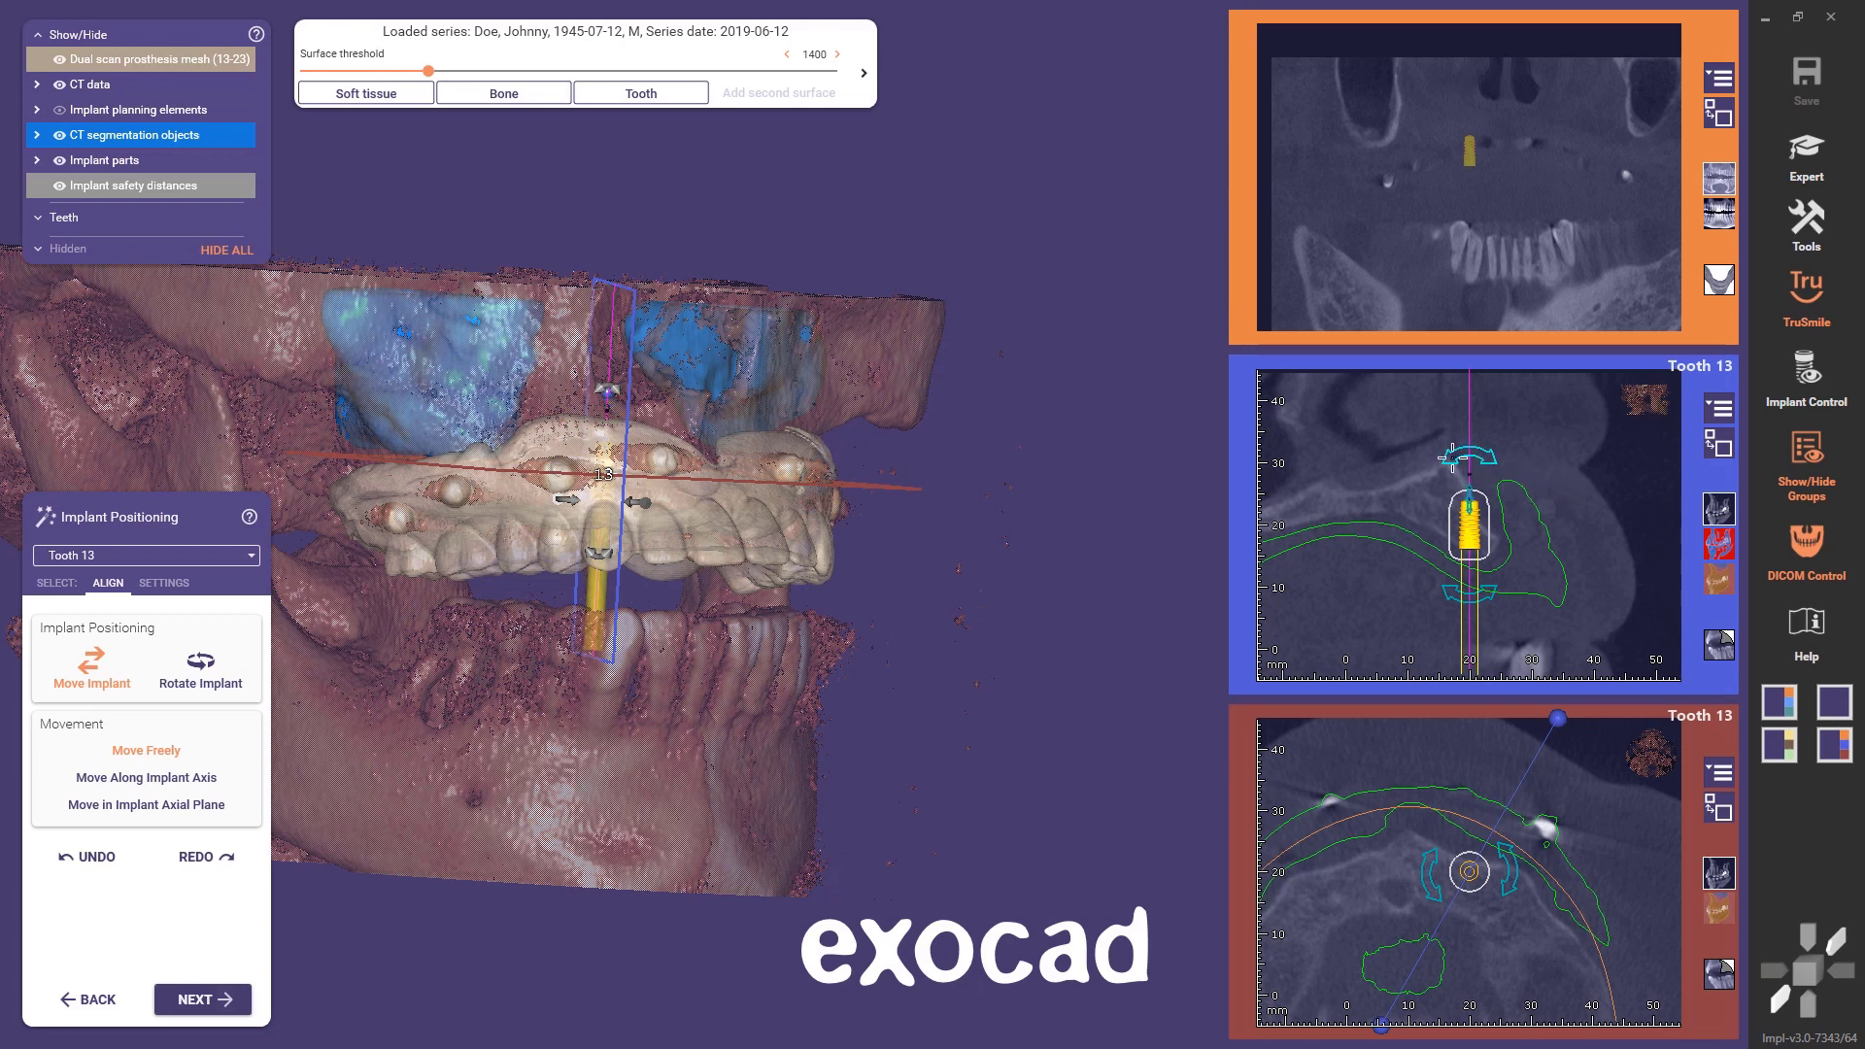
# - Tilt the tooth 13 implant about 0.5°, shift it slightly right, and enlarge its cross-section
pyautogui.moveTo(1452, 456); pyautogui.dragTo(1463, 529)
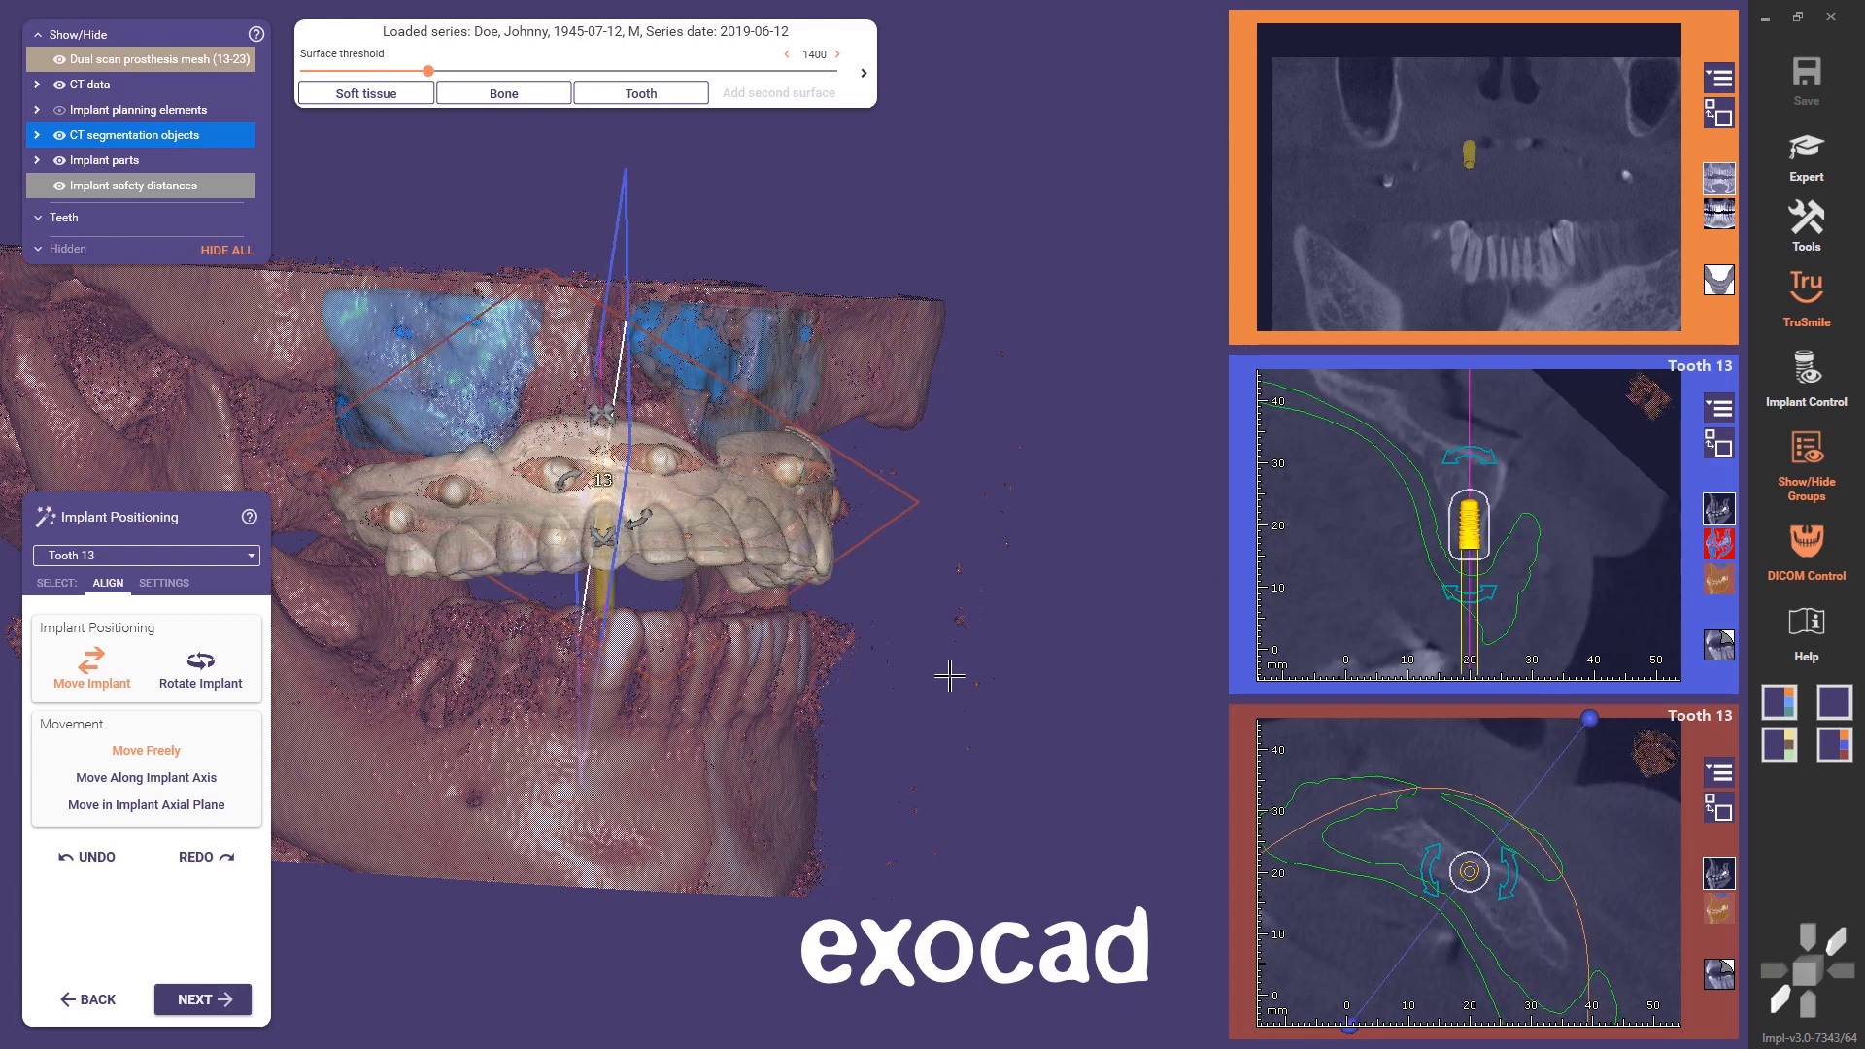
pyautogui.moveTo(765, 684); pyautogui.dragTo(723, 525, button='right')
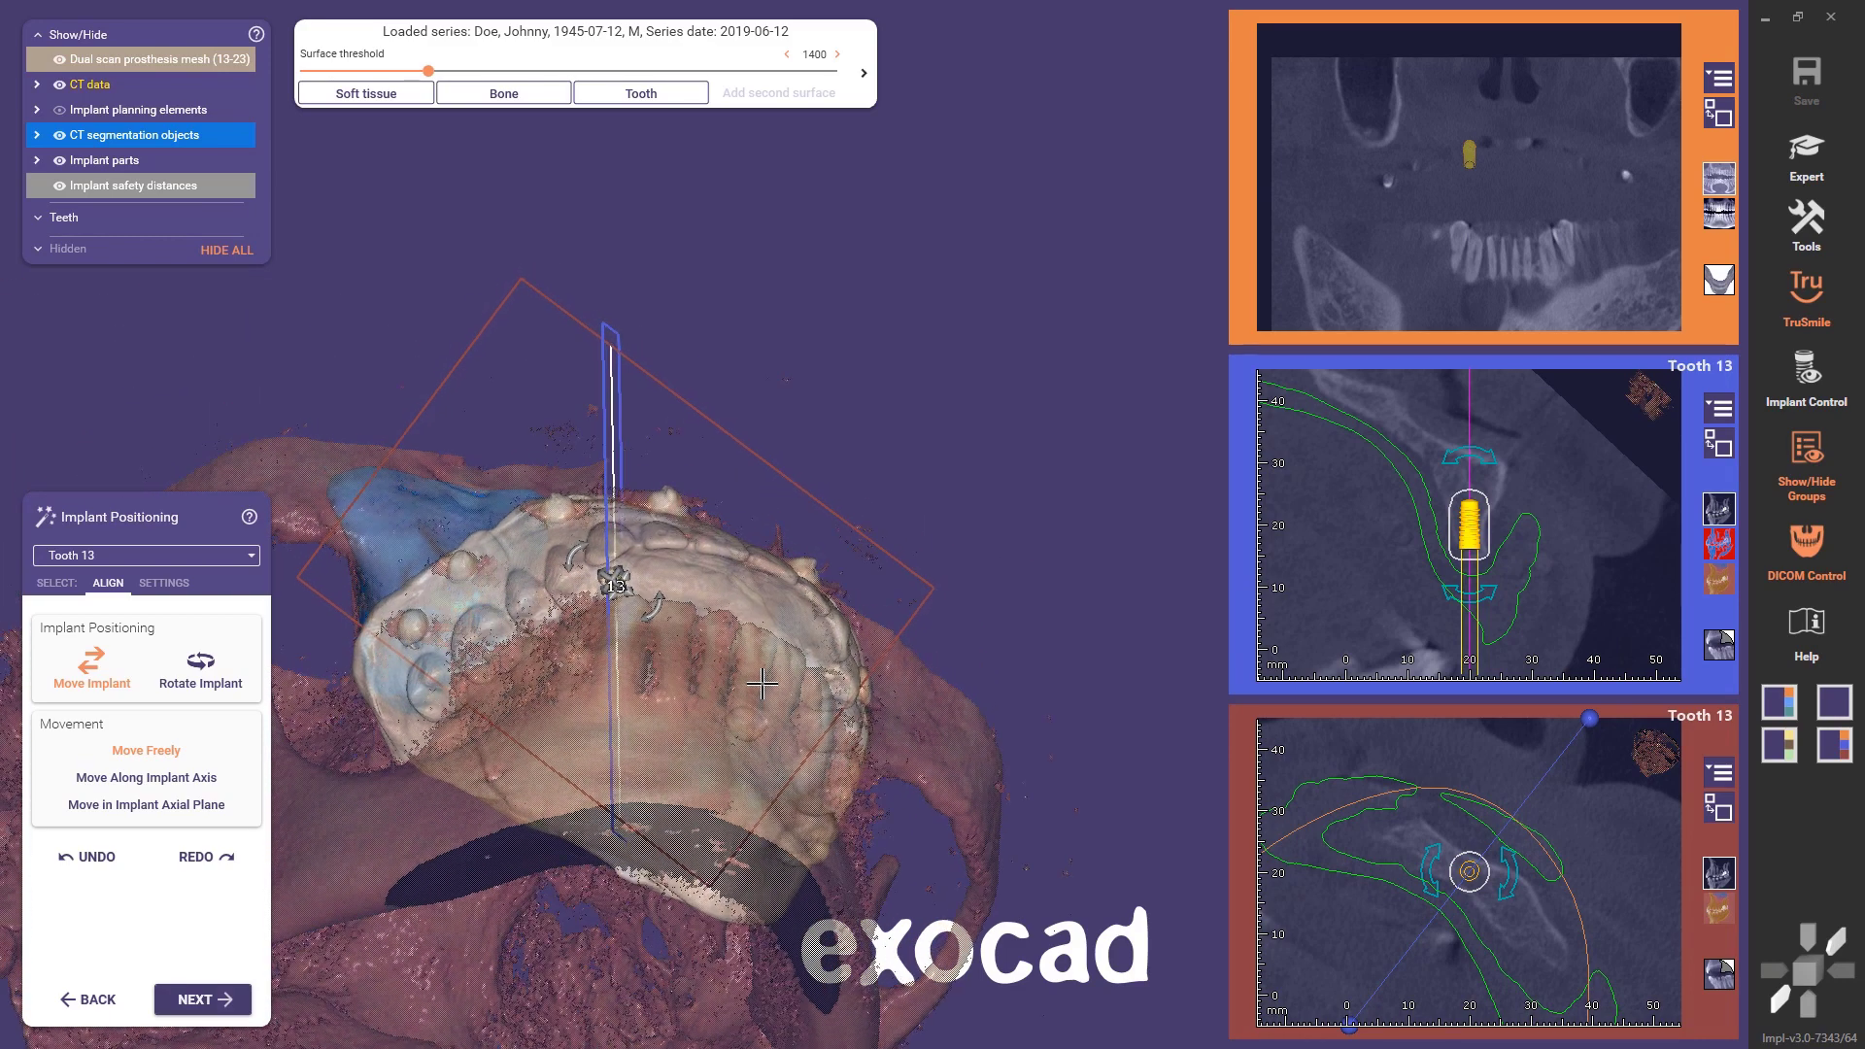
pyautogui.keyDown('ctrl'); pyautogui.keyDown('shift'); pyautogui.scroll(-5, 697, 703); pyautogui.keyUp('shift'); pyautogui.keyUp('ctrl')
pyautogui.scroll(5, 690, 695)
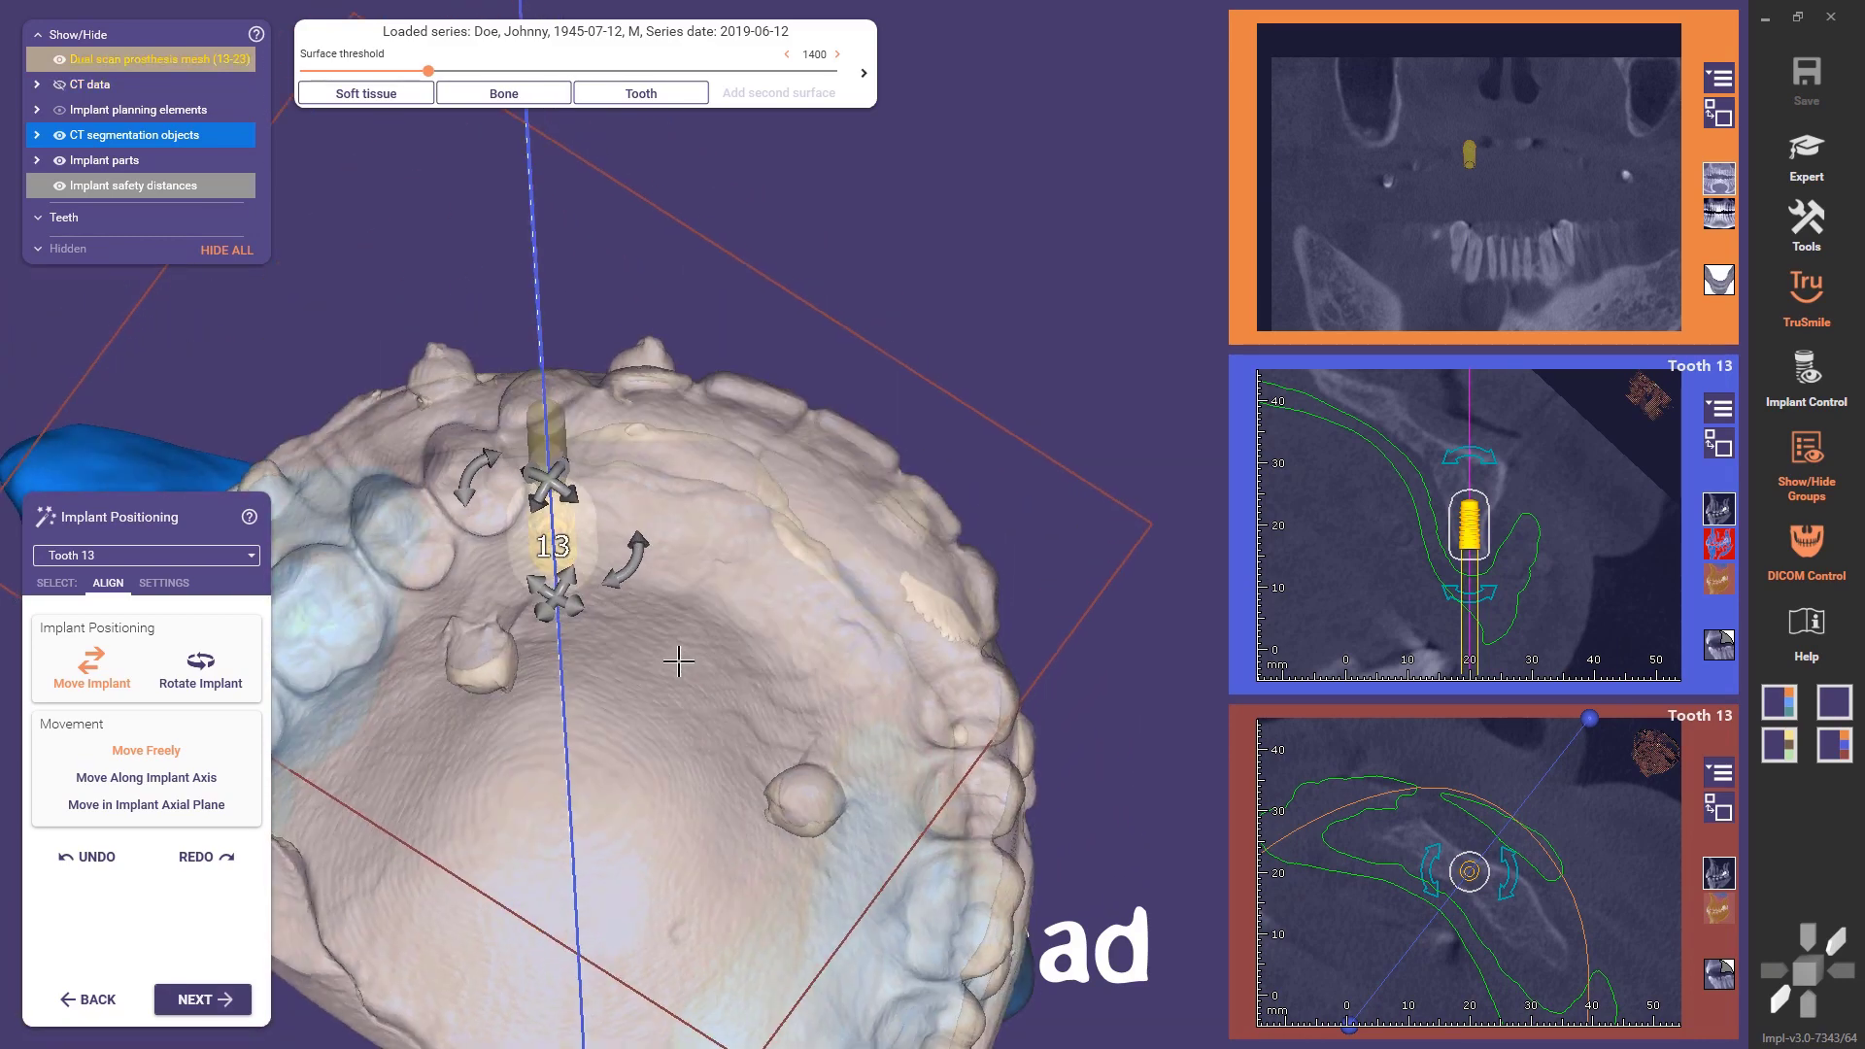
pyautogui.moveTo(539, 551); pyautogui.dragTo(556, 489)
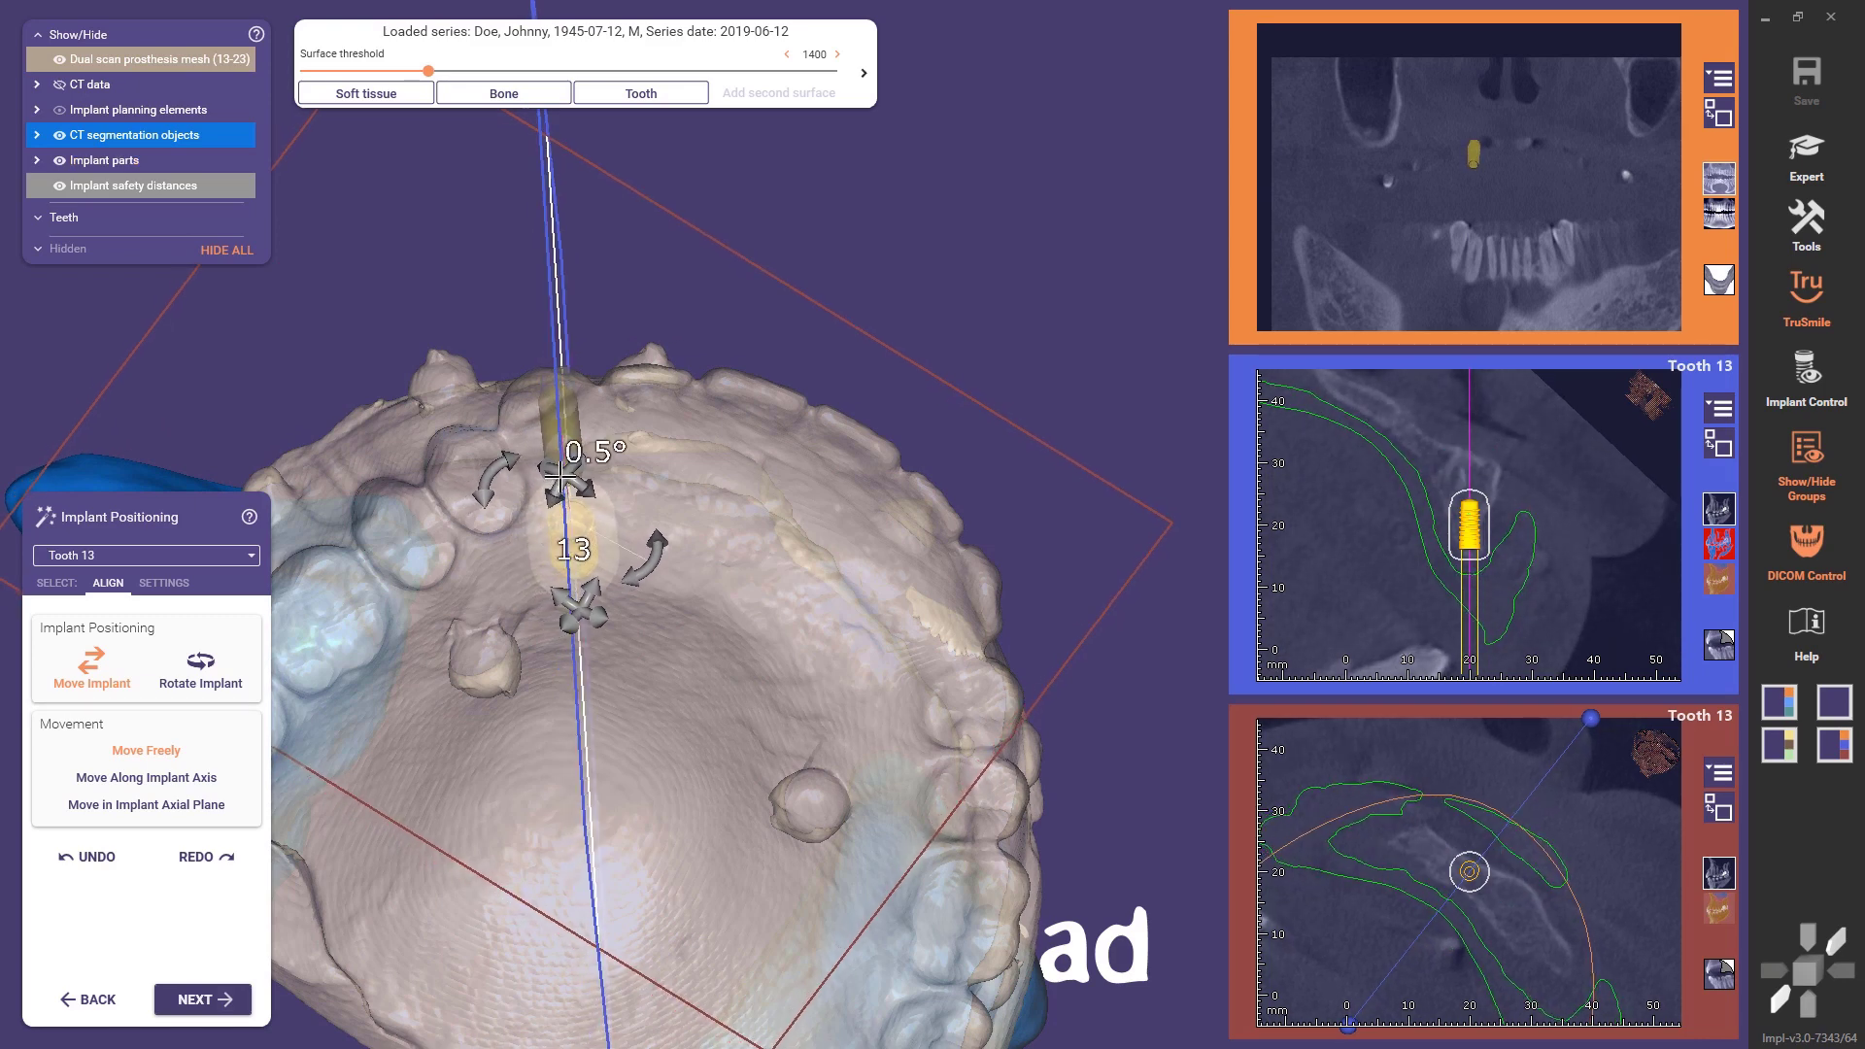
pyautogui.click(1720, 450)
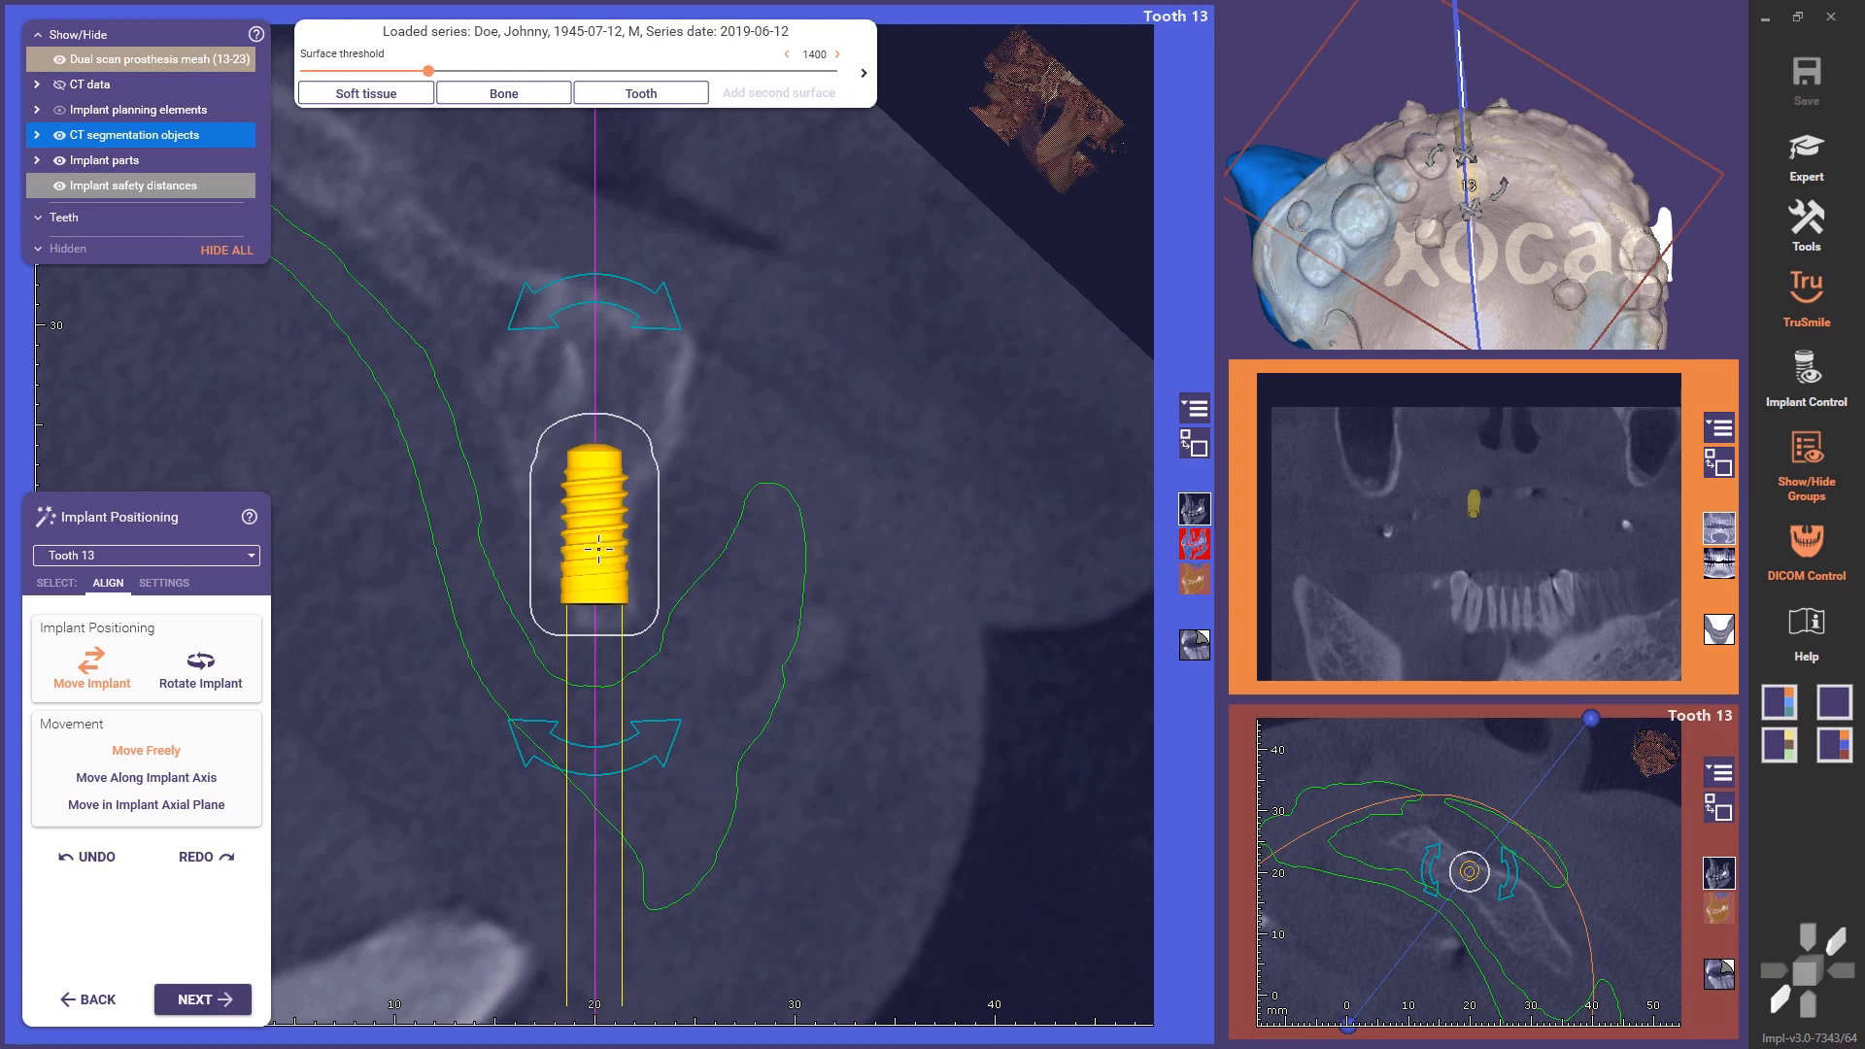
# - Move the tooth 13 implant along its axis and tilt it about 26.44° in the cross-section
pyautogui.moveTo(598, 548); pyautogui.dragTo(595, 532)
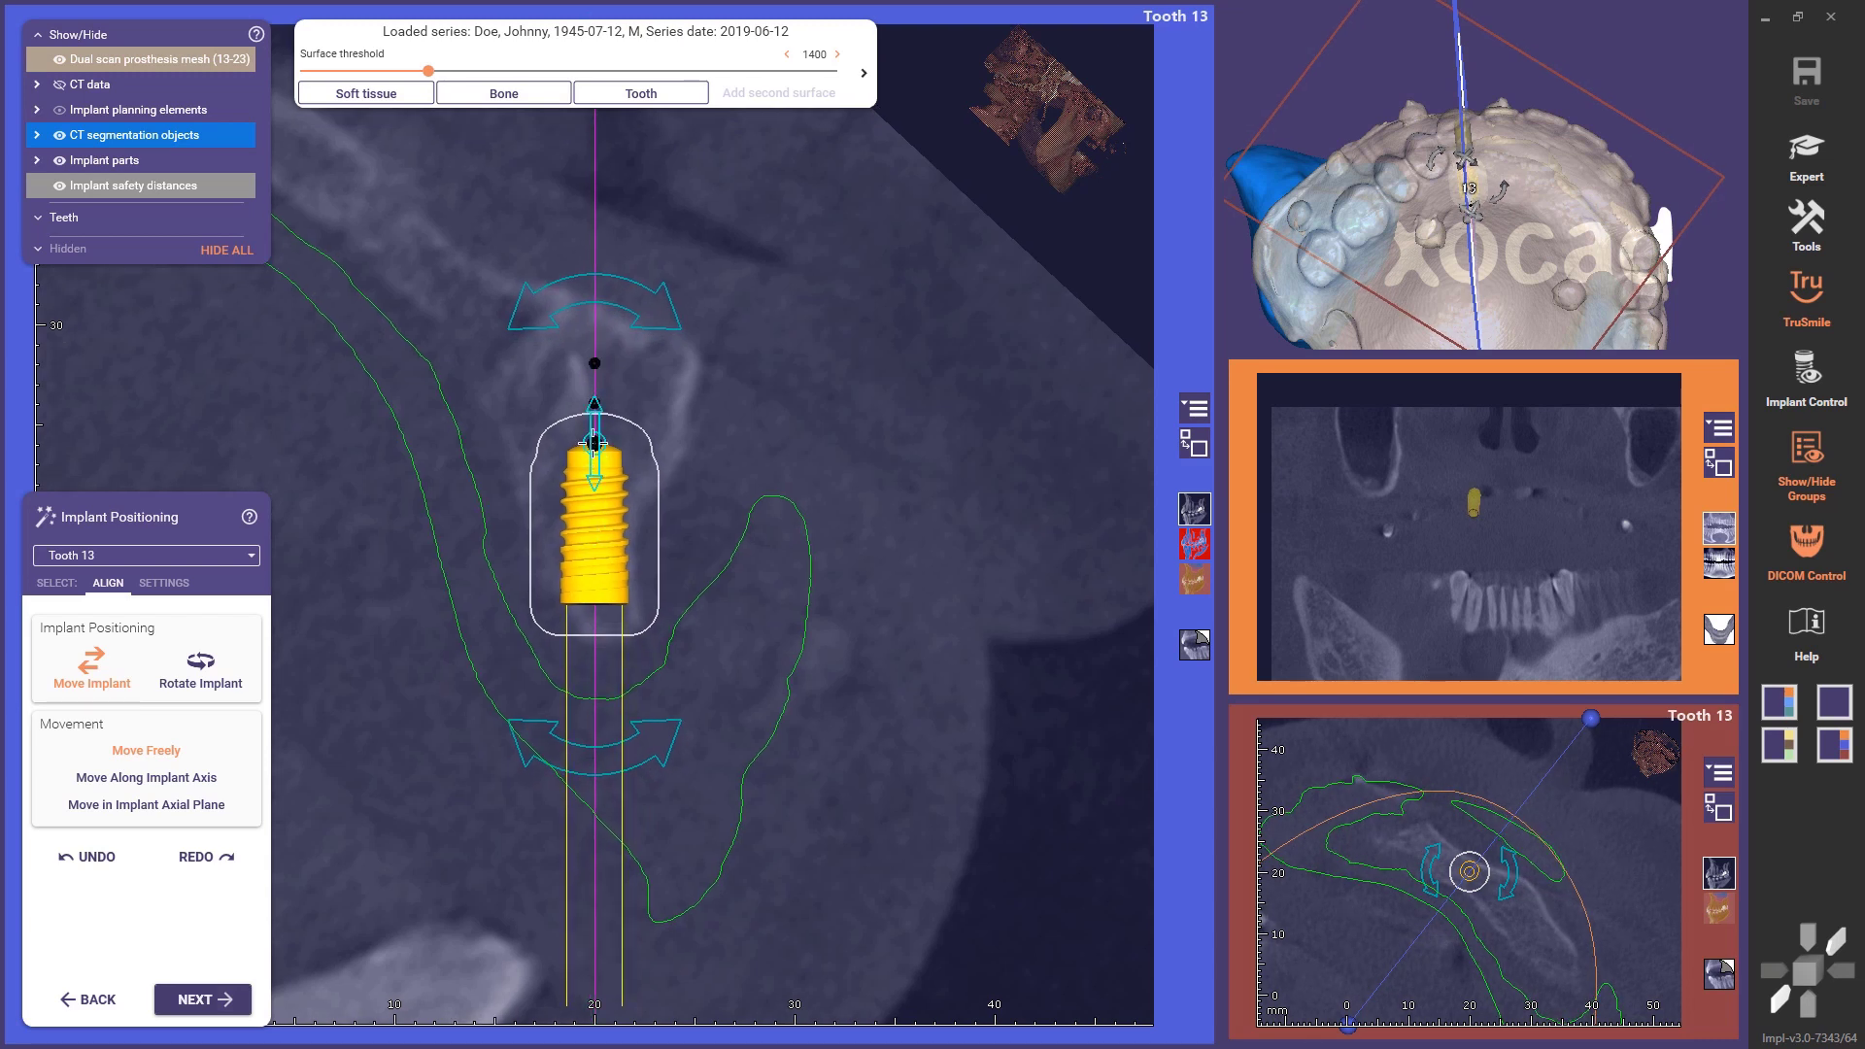
pyautogui.moveTo(593, 443); pyautogui.dragTo(595, 366)
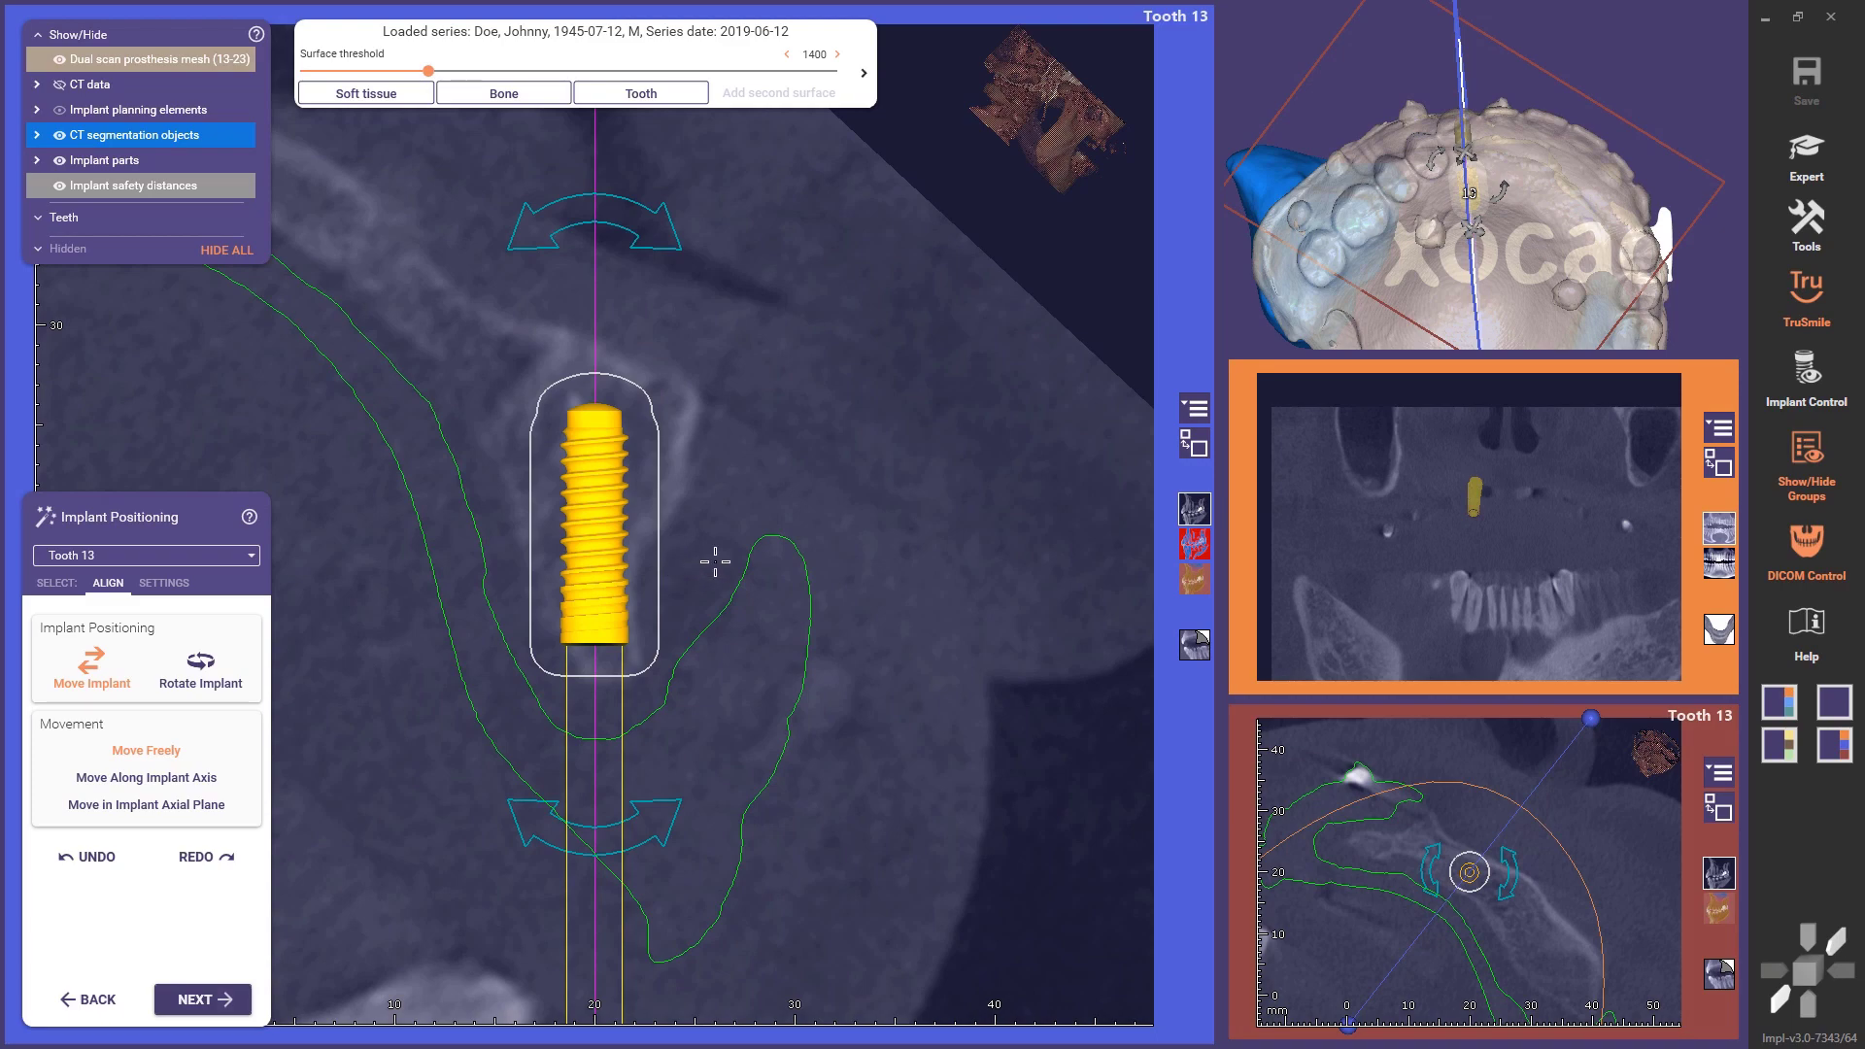
pyautogui.moveTo(595, 524); pyautogui.dragTo(806, 524, button='right')
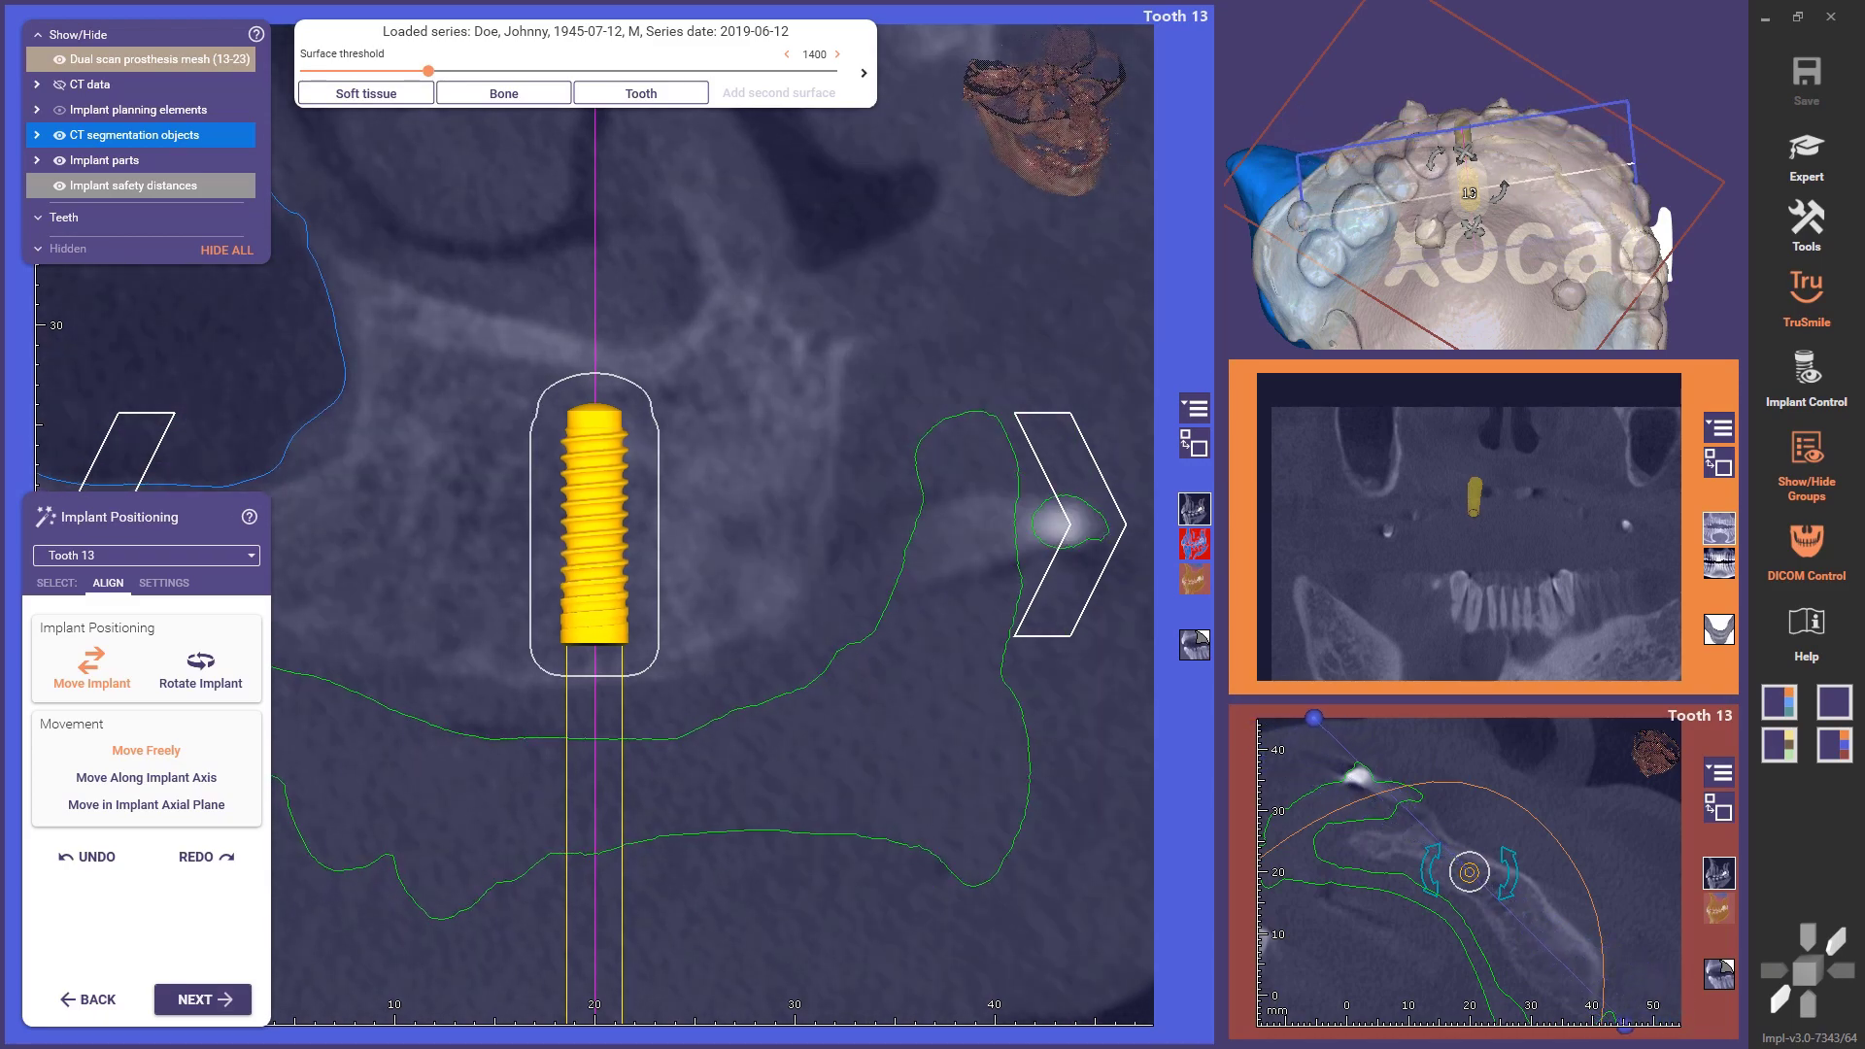
pyautogui.moveTo(541, 237); pyautogui.dragTo(344, 301)
pyautogui.moveTo(576, 580); pyautogui.dragTo(614, 607)
# - Settle the tooth 13 implant at about 17.07° tilt, checking it from all sides of the slice
pyautogui.moveTo(1561, 217); pyautogui.dragTo(1529, 218, button='right')
pyautogui.moveTo(1501, 148); pyautogui.dragTo(1462, 151)
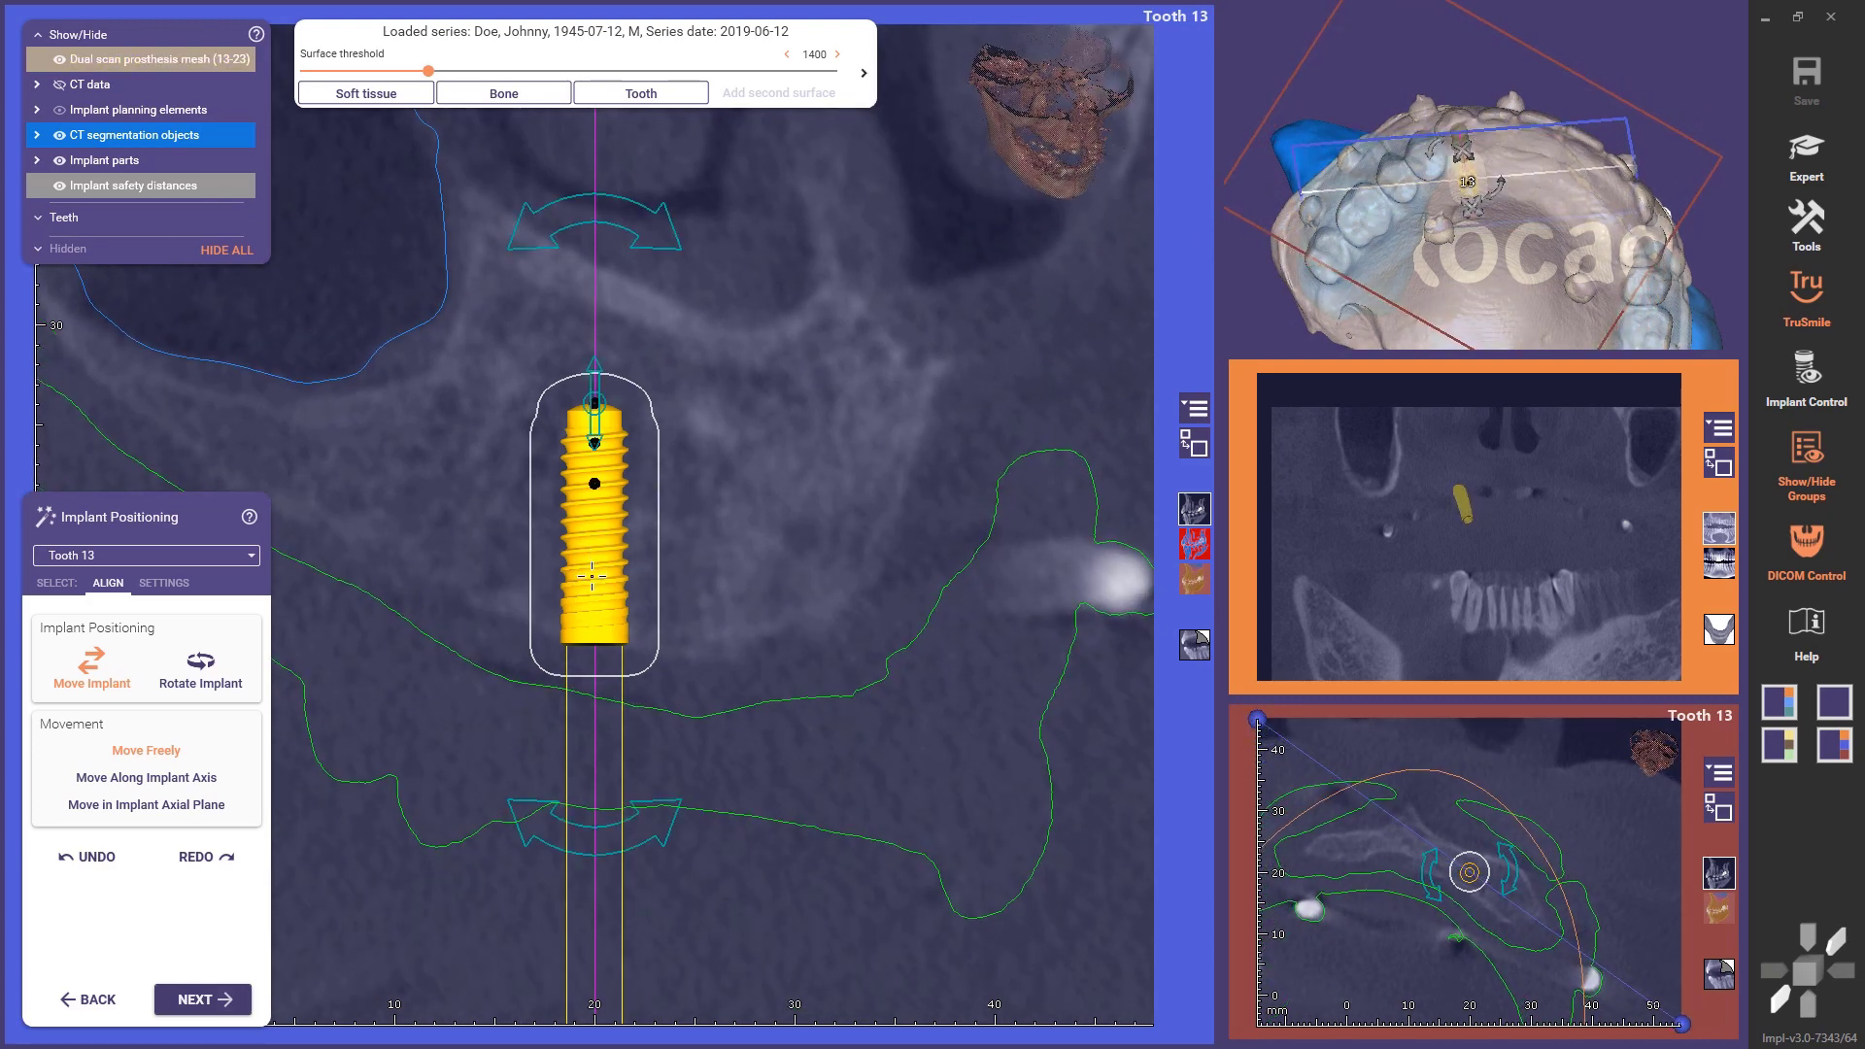
pyautogui.moveTo(591, 576); pyautogui.dragTo(596, 558)
pyautogui.moveTo(762, 647); pyautogui.dragTo(711, 632)
pyautogui.moveTo(597, 596)
pyautogui.mouseDown()
pyautogui.moveTo(724, 616)
pyautogui.moveTo(598, 589)
pyautogui.moveTo(743, 596)
pyautogui.moveTo(590, 568)
pyautogui.mouseUp()
pyautogui.scroll(-3, 589, 568)
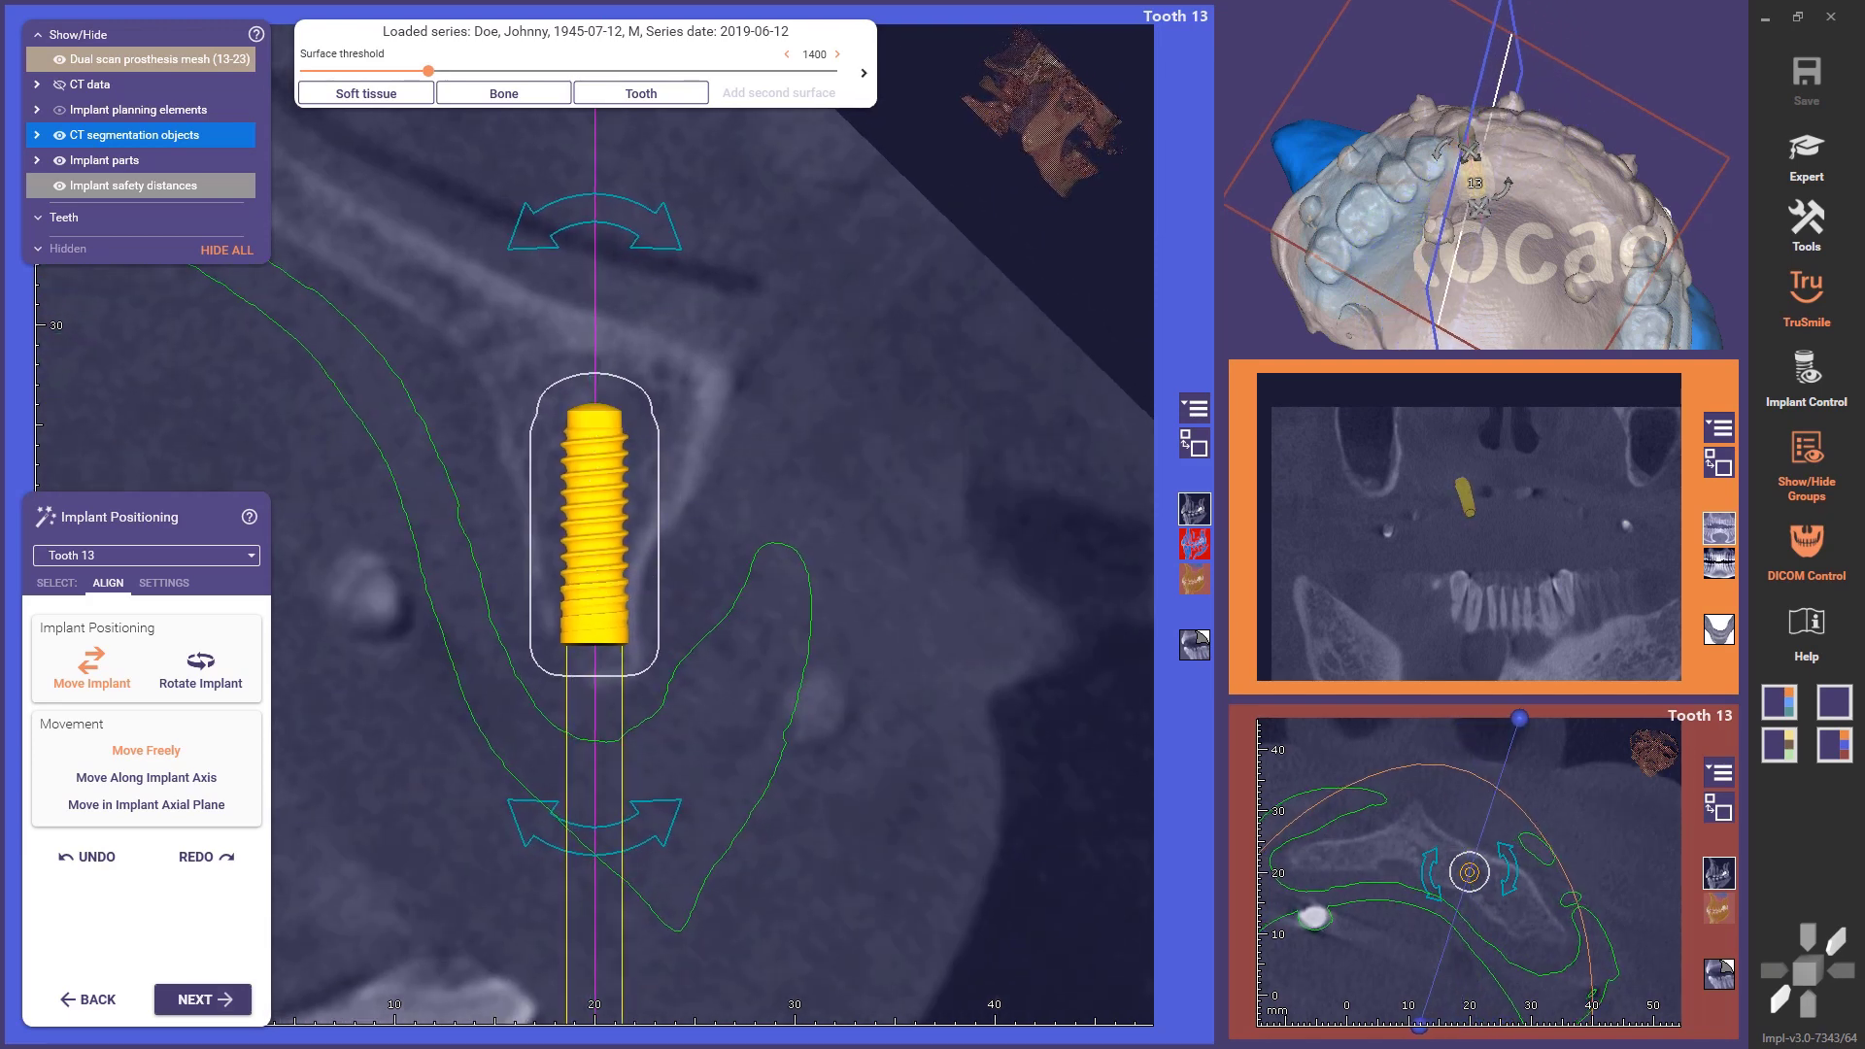
pyautogui.scroll(-4, 589, 568)
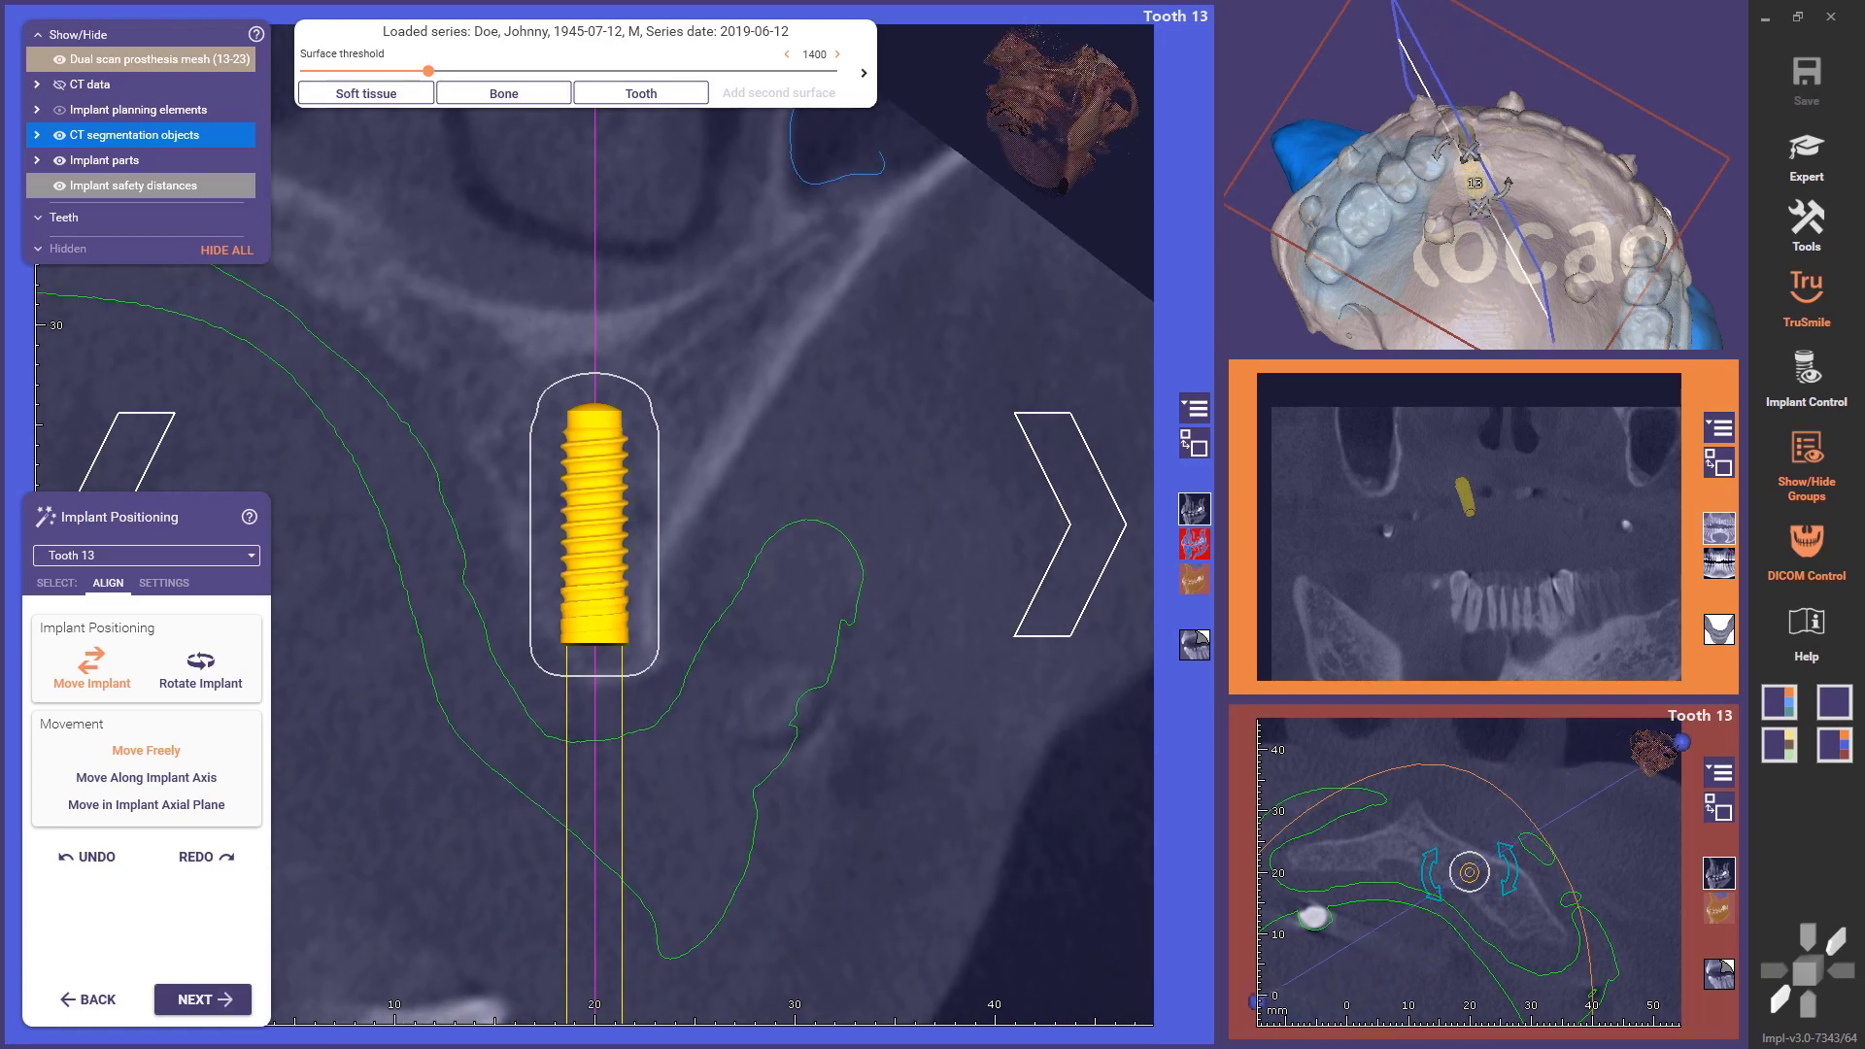
pyautogui.scroll(-4, 698, 600)
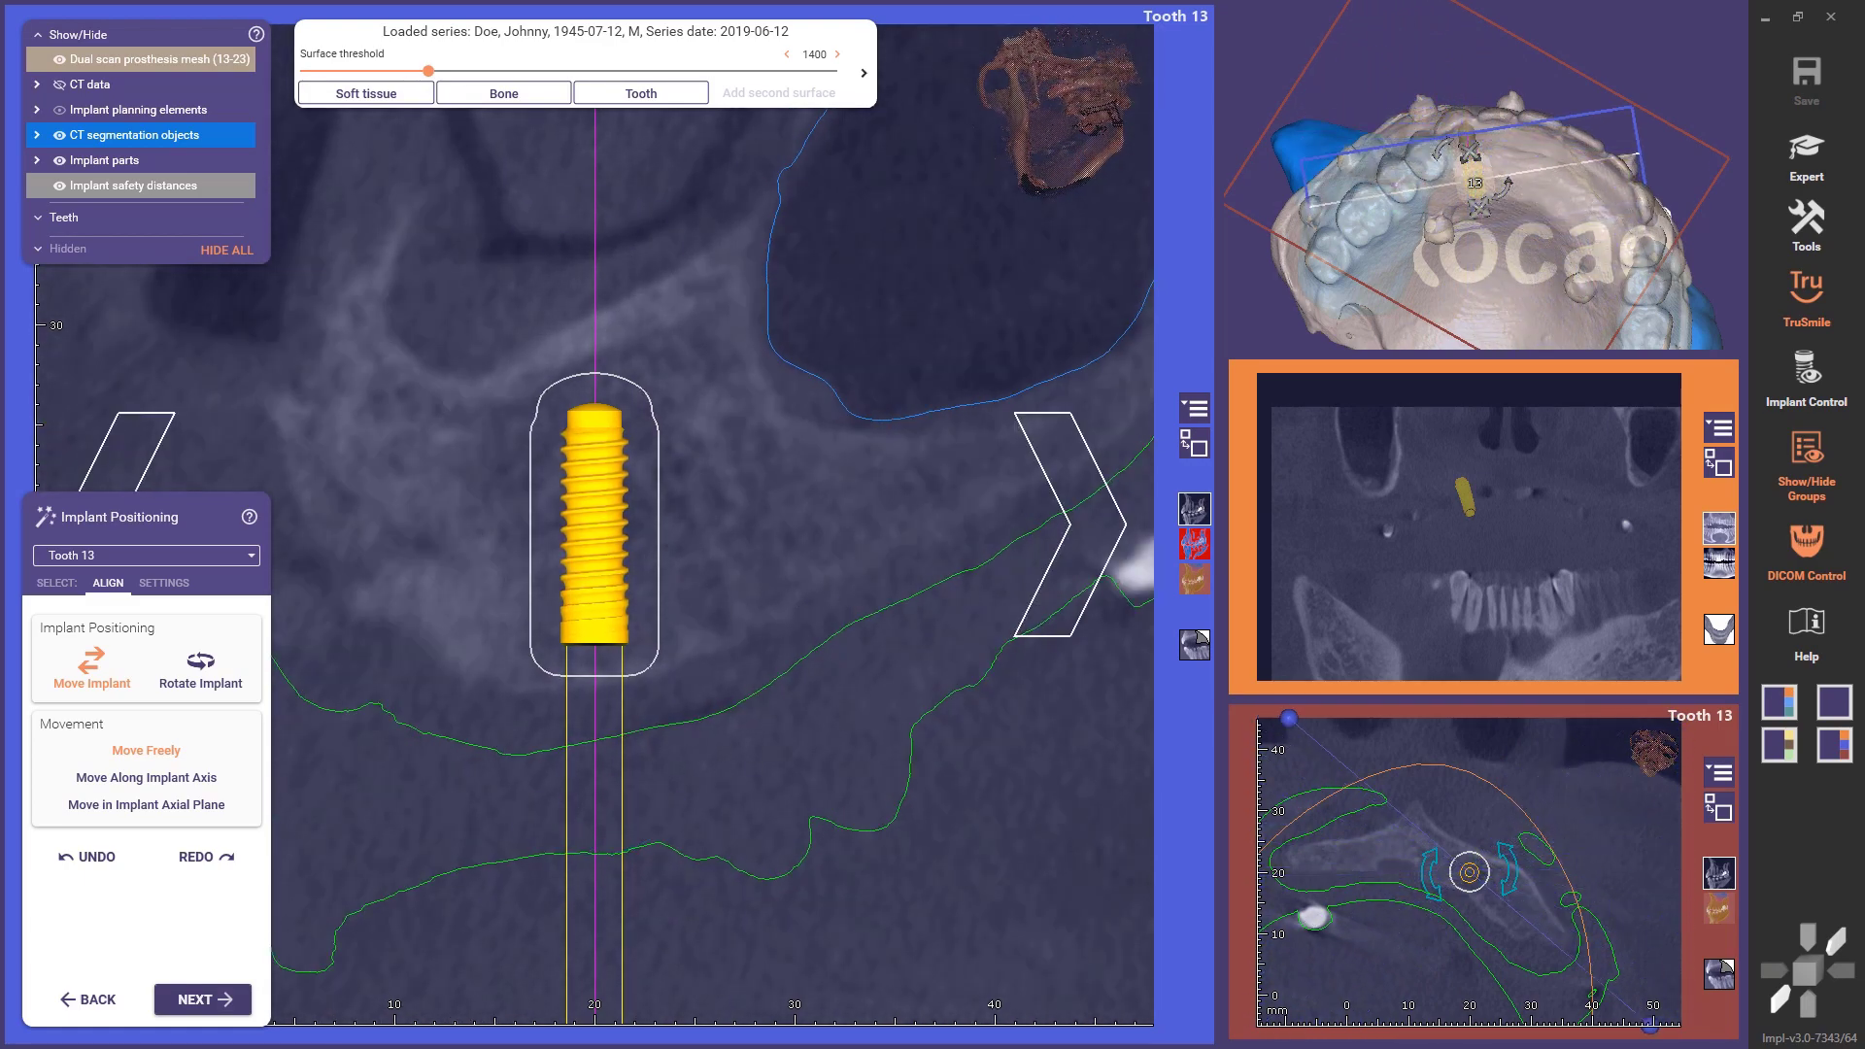
pyautogui.scroll(-4, 697, 599)
pyautogui.scroll(-4, 923, 587)
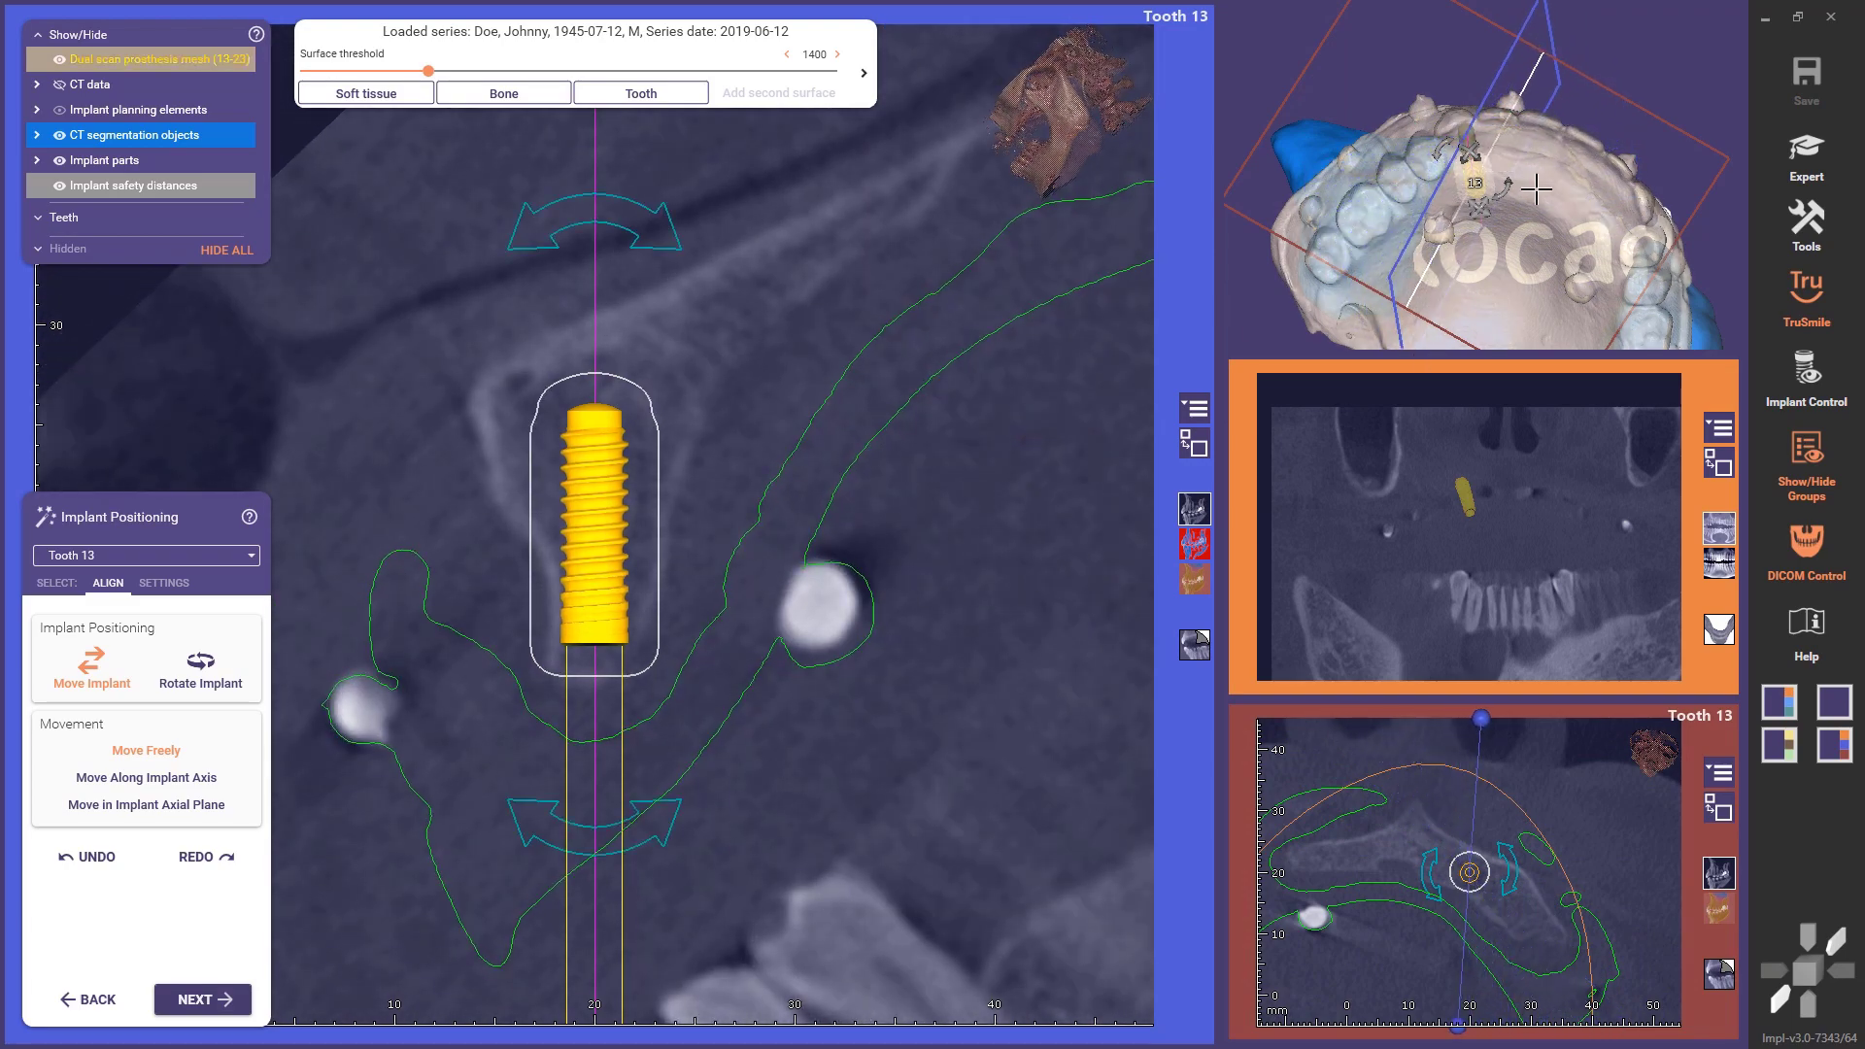
pyautogui.moveTo(1537, 199); pyautogui.dragTo(1536, 206)
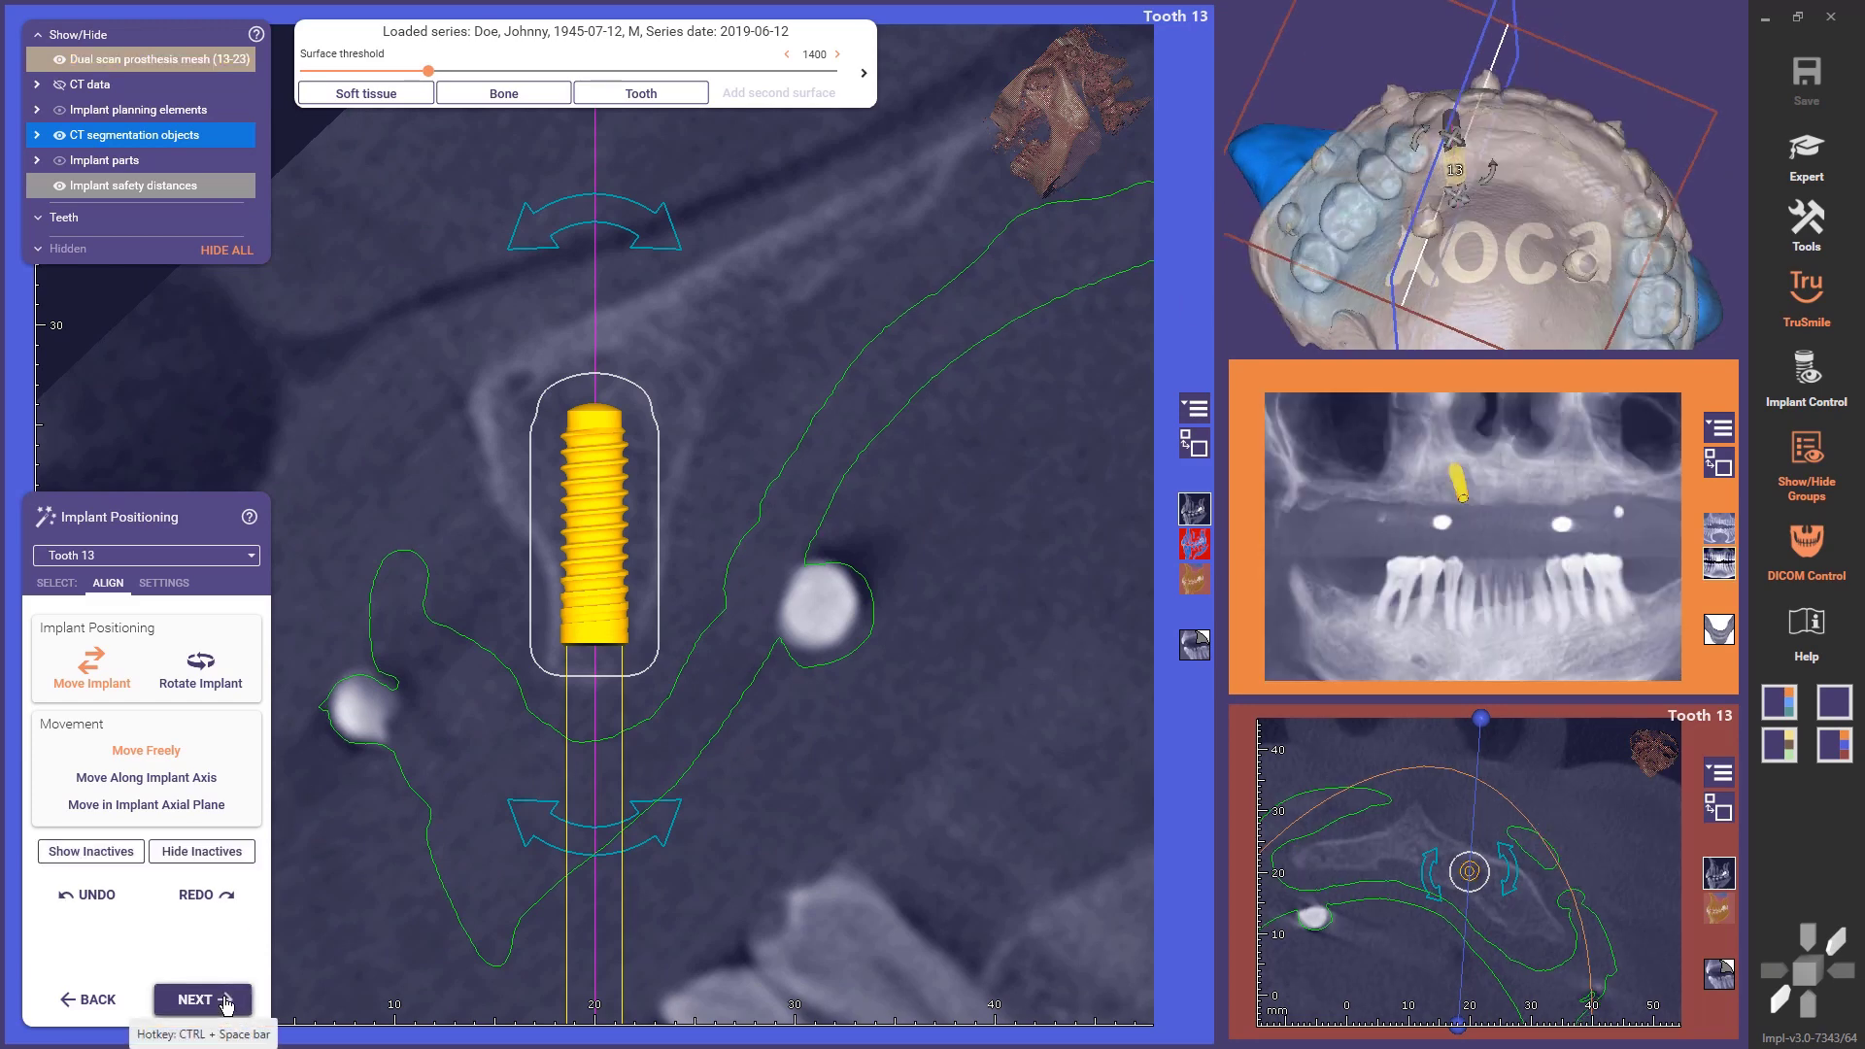
# - Confirm implant 13 and place a Ø 3.3 × 8 mm Straumann implant at tooth 23
pyautogui.click(223, 1001)
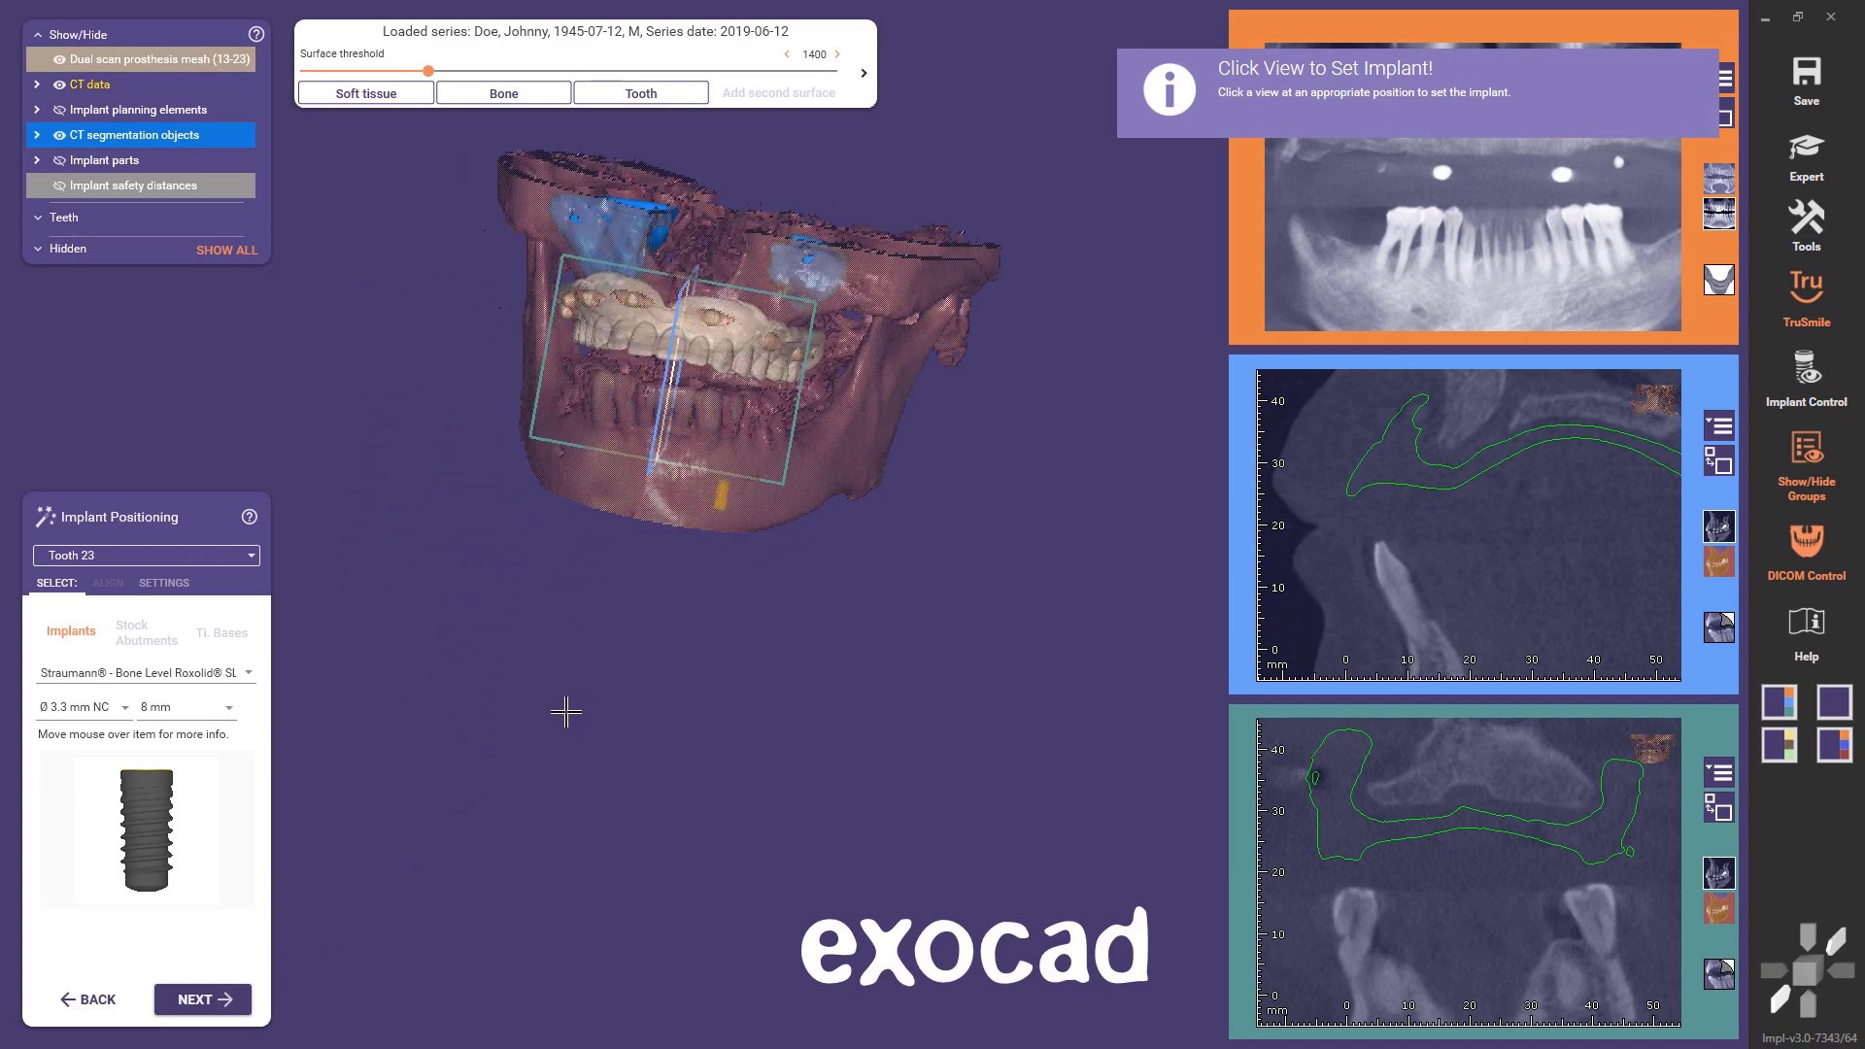
pyautogui.click(670, 408)
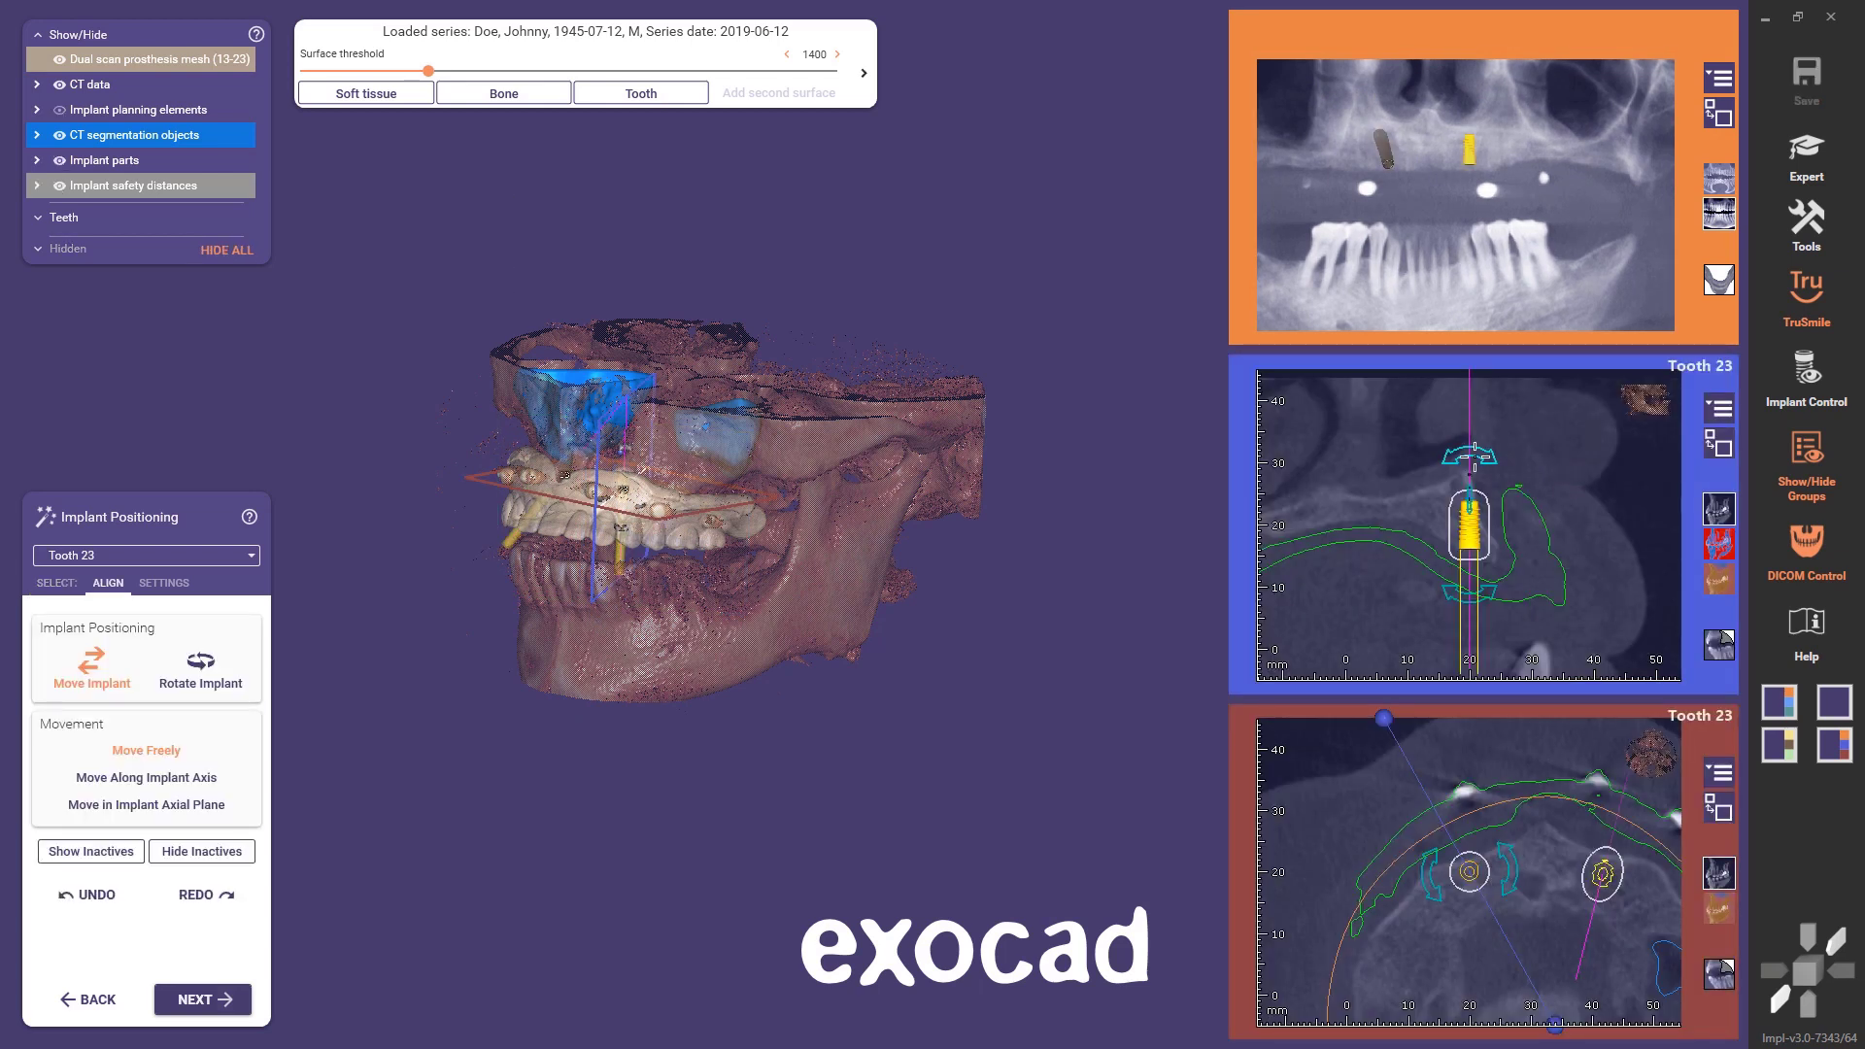
pyautogui.moveTo(1457, 456); pyautogui.dragTo(1463, 526)
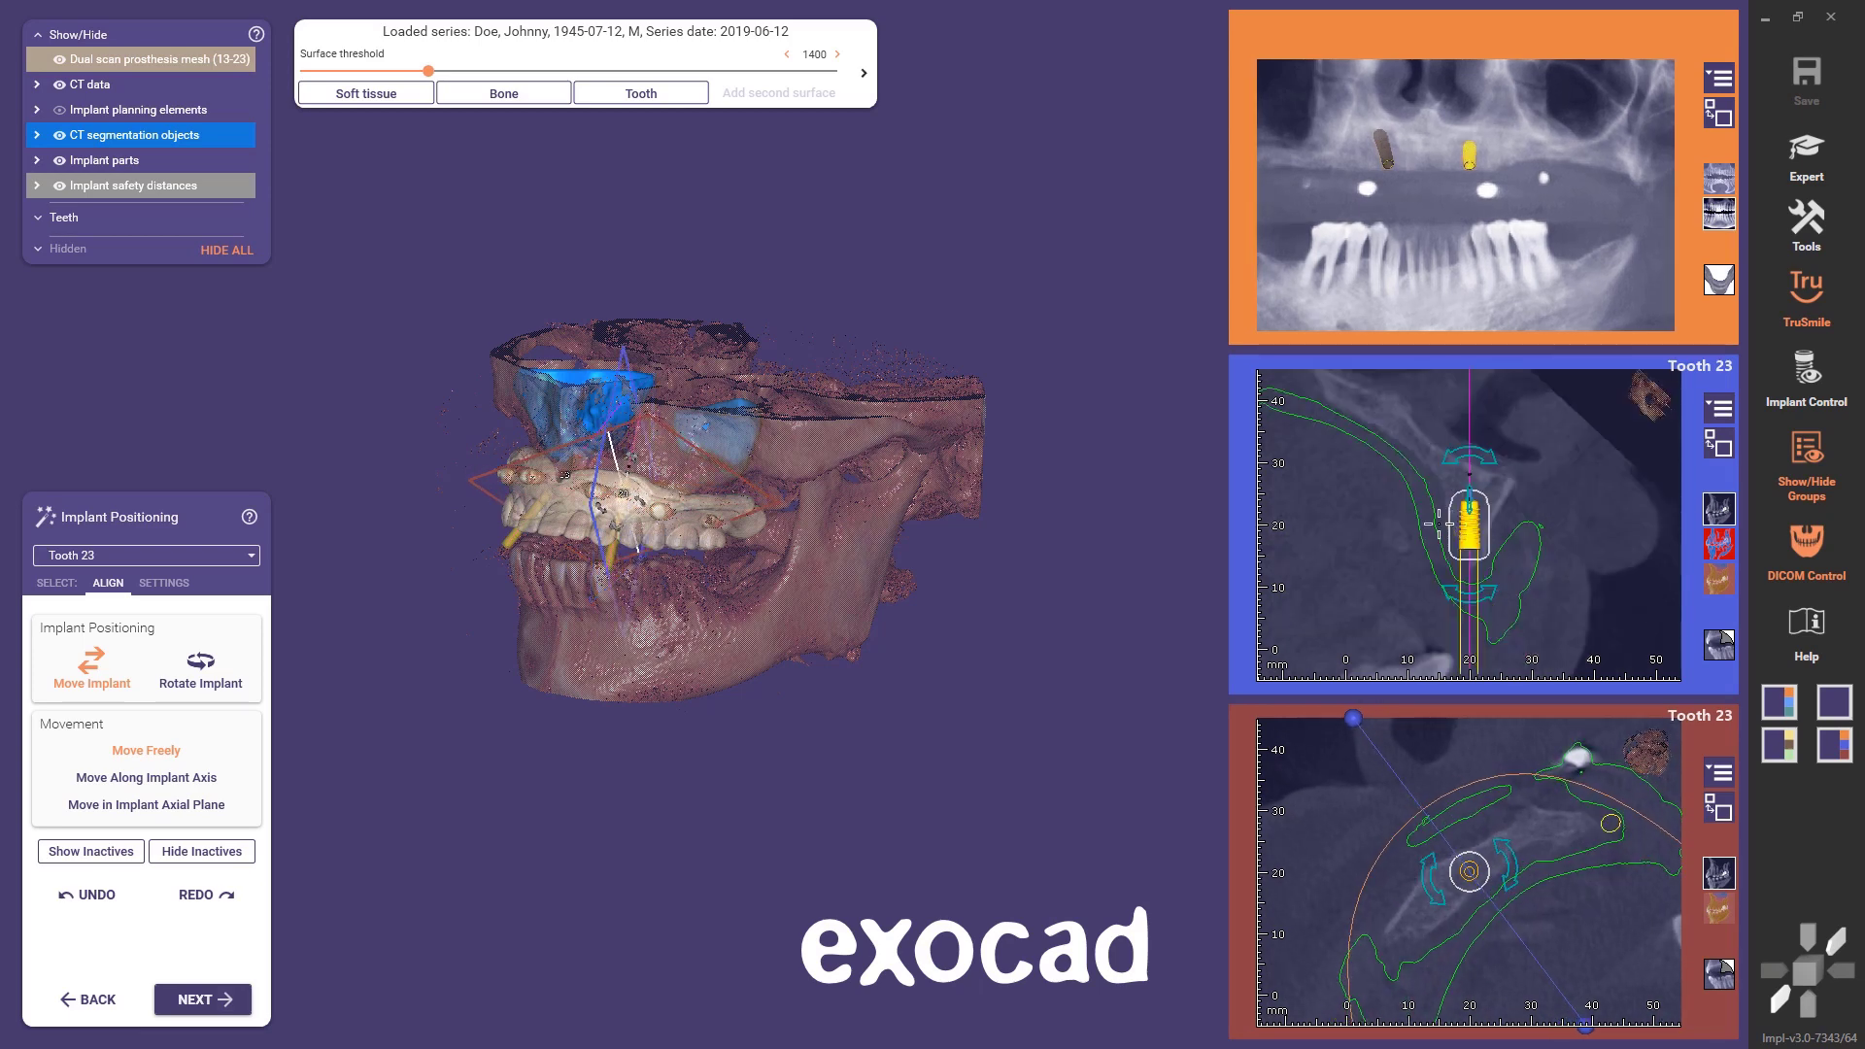
# - Move implant 23 up and to the left and tilt it to about -3.21°
pyautogui.moveTo(803, 555); pyautogui.dragTo(763, 556, button='right')
pyautogui.keyDown('ctrl'); pyautogui.scroll(-4, 762, 557); pyautogui.keyUp('ctrl')
pyautogui.scroll(6, 577, 593)
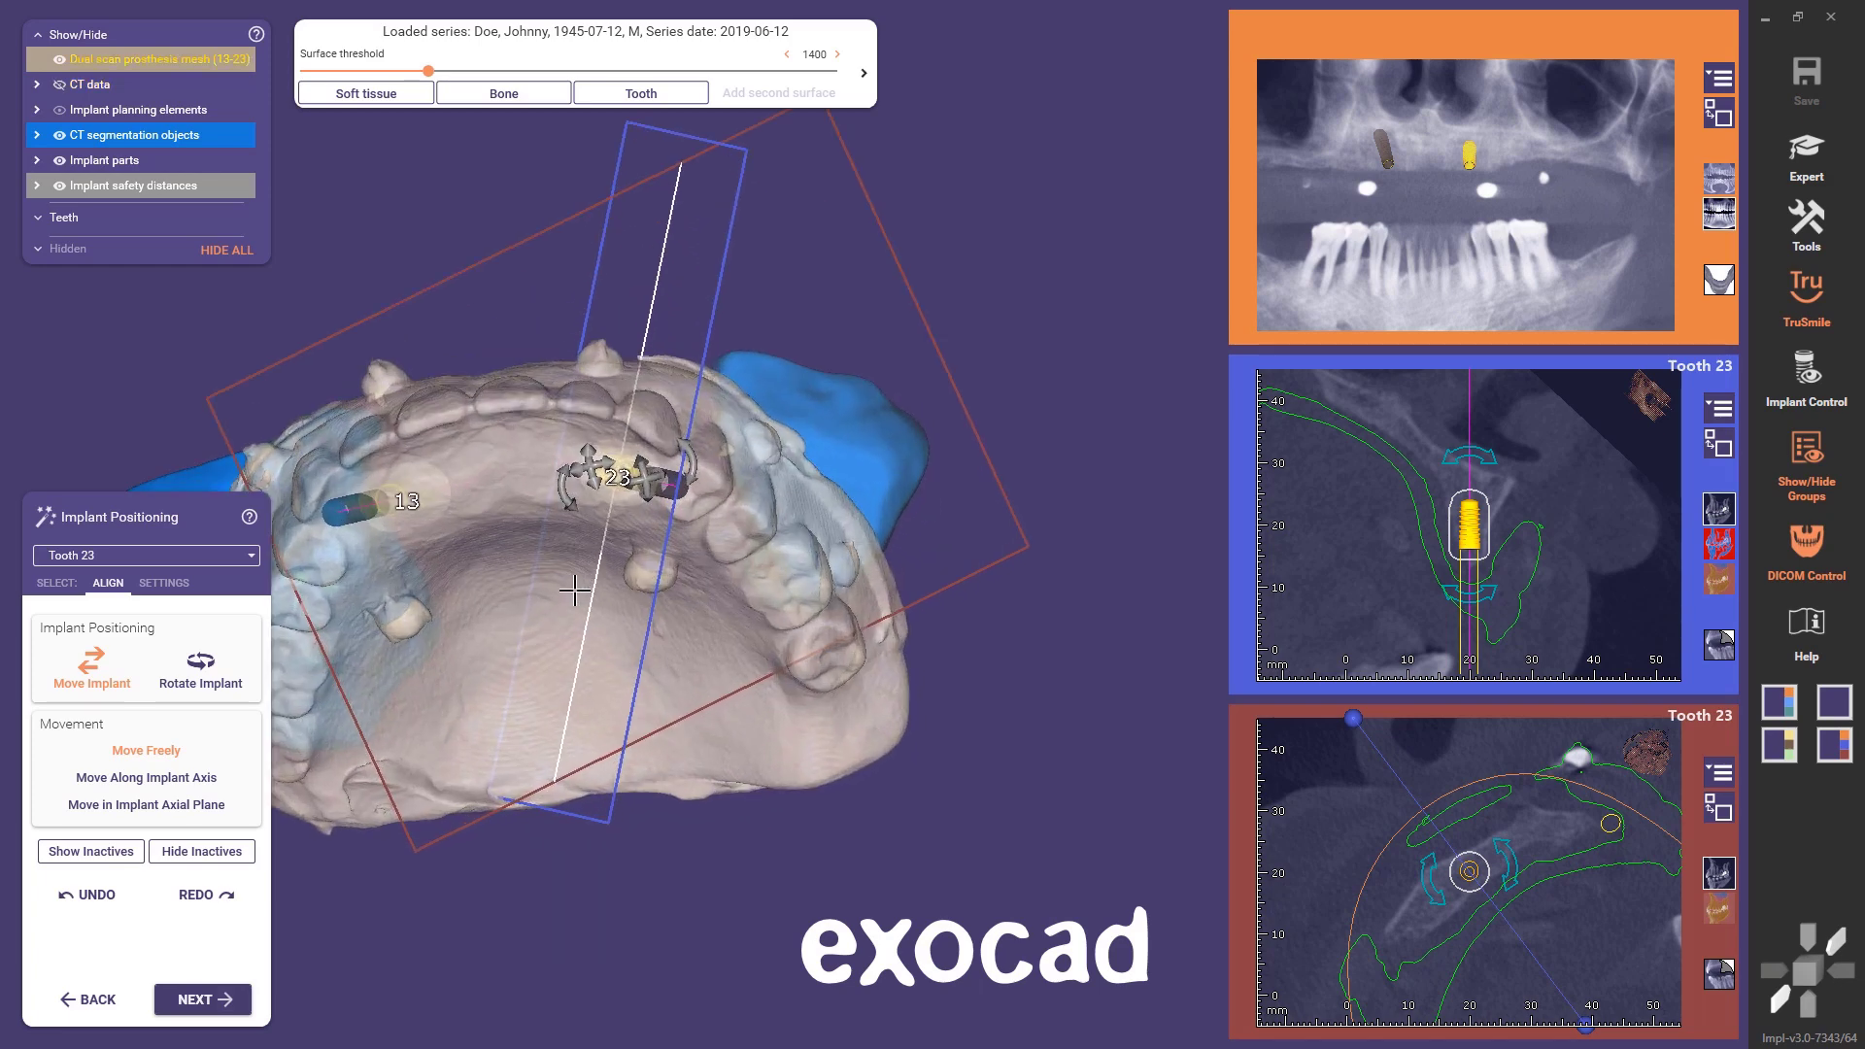
pyautogui.moveTo(577, 582); pyautogui.dragTo(628, 526, button='right')
pyautogui.moveTo(629, 526); pyautogui.dragTo(604, 502)
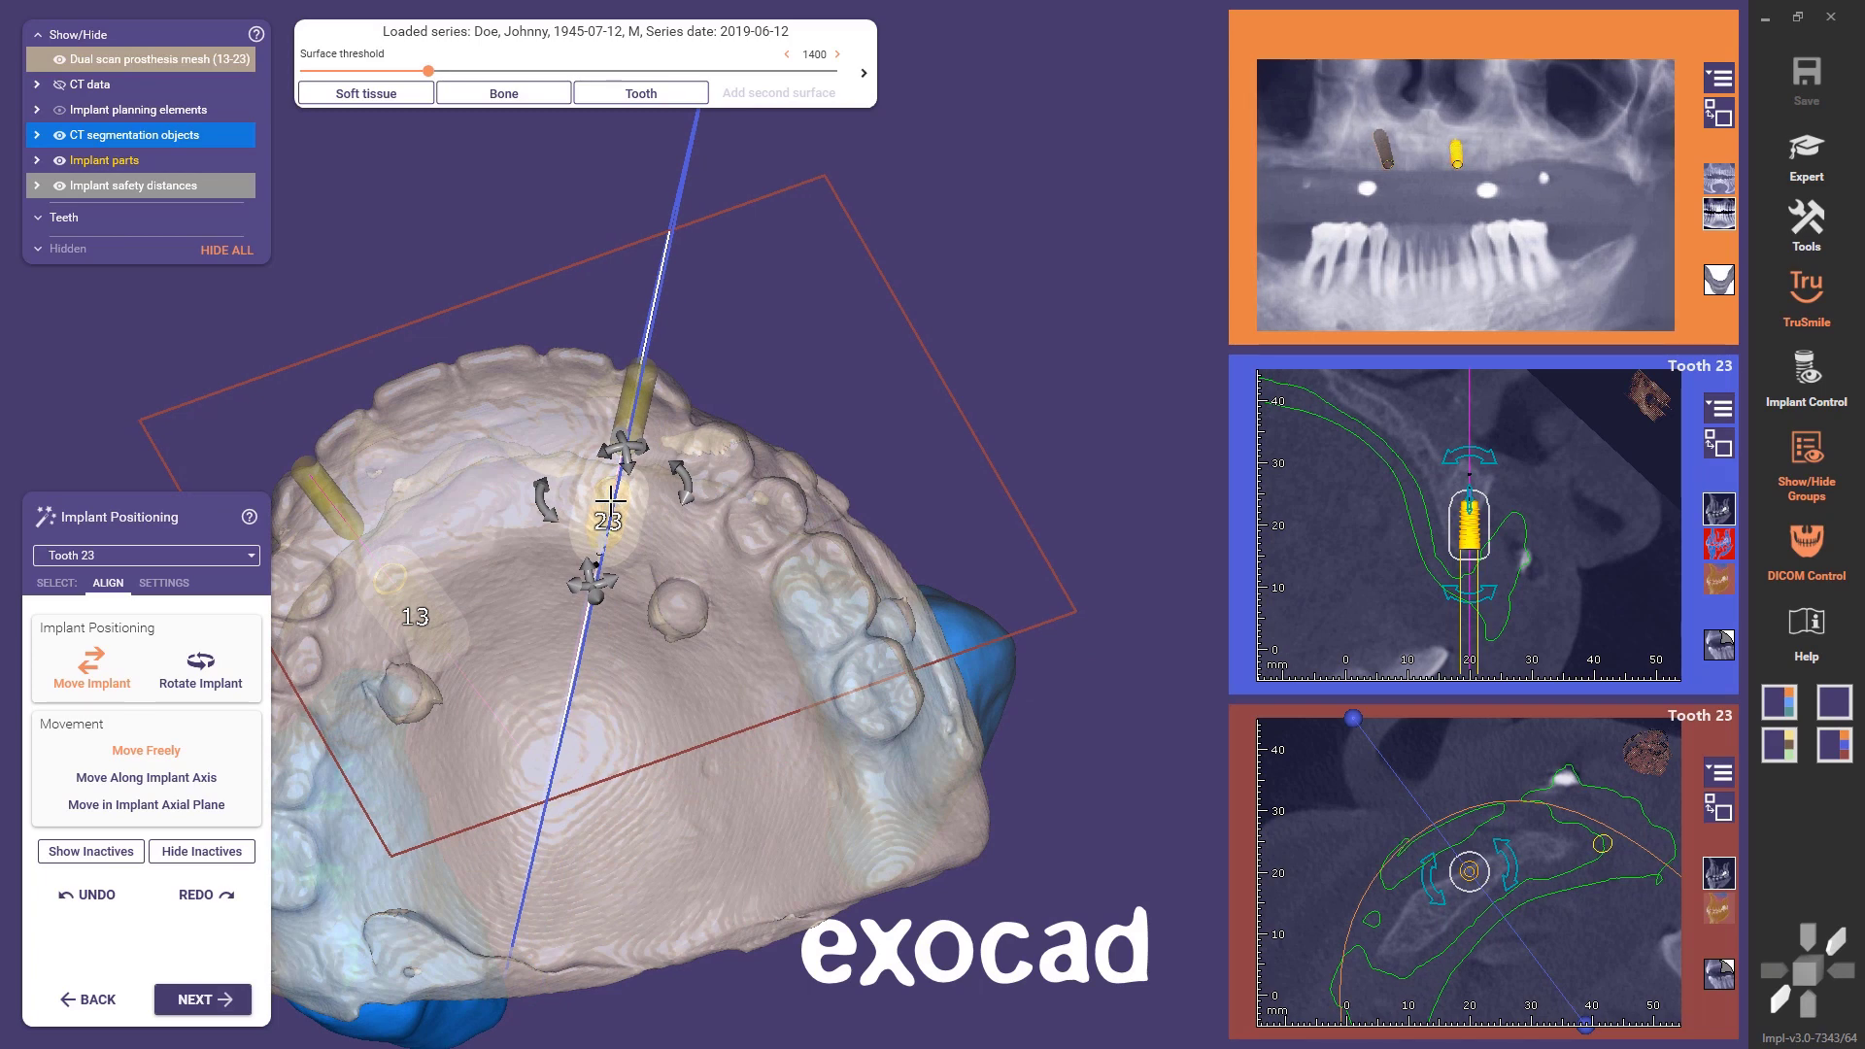
pyautogui.moveTo(622, 528); pyautogui.dragTo(622, 463, button='right')
pyautogui.moveTo(622, 441); pyautogui.dragTo(615, 449)
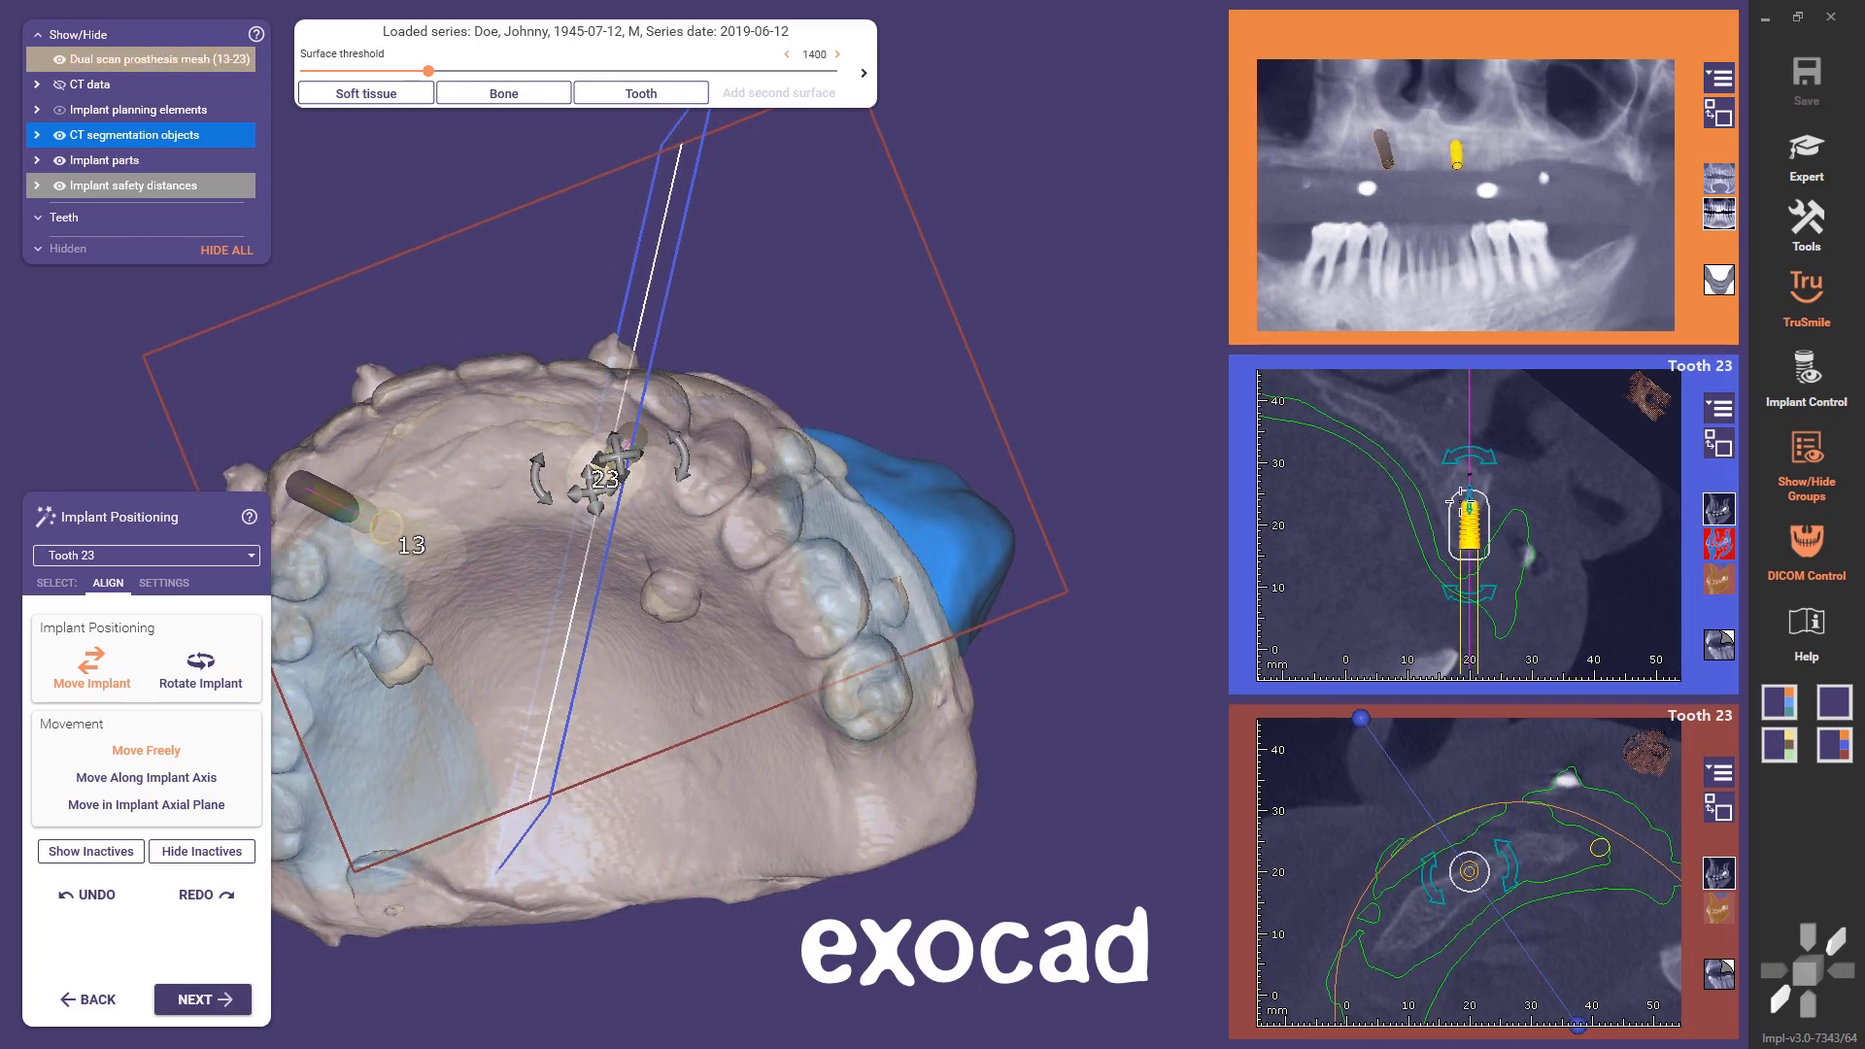
# - Enlarge the tooth 23 cross-section and nudge implant 23 up and to the left
pyautogui.click(1718, 445)
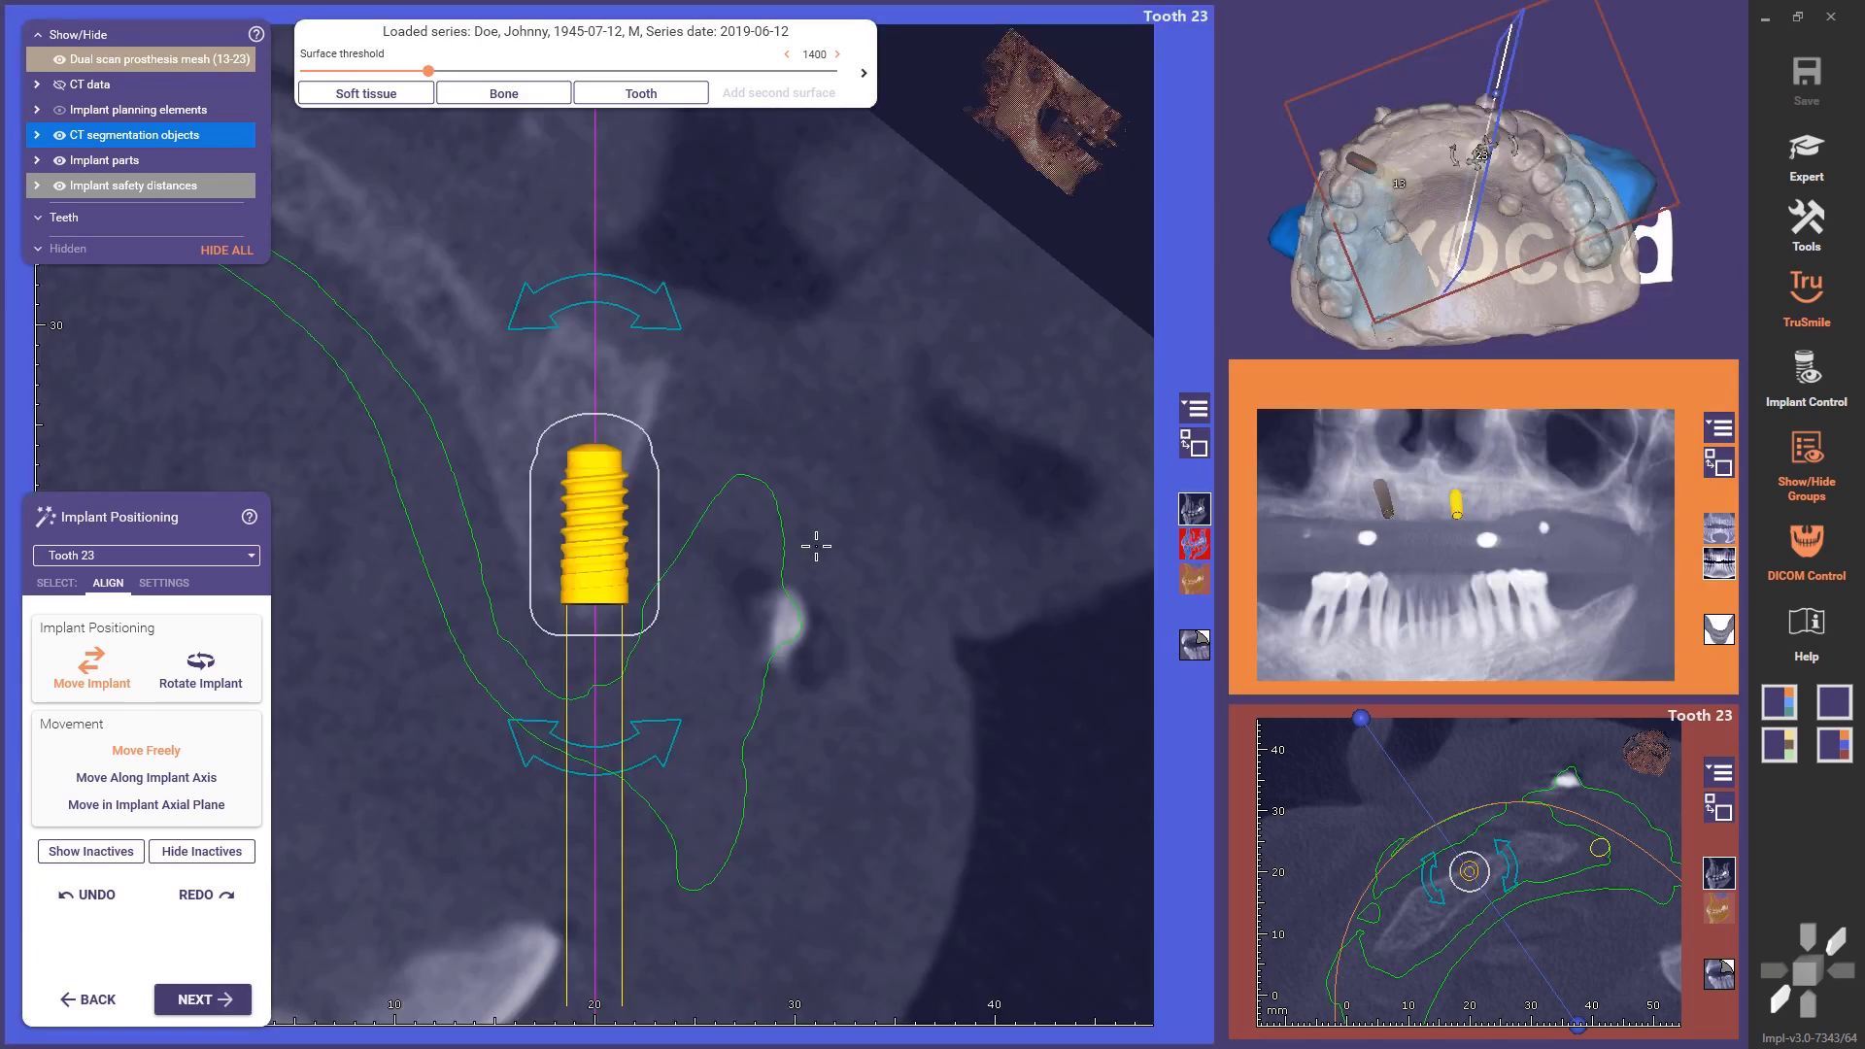
pyautogui.moveTo(606, 535); pyautogui.dragTo(586, 504)
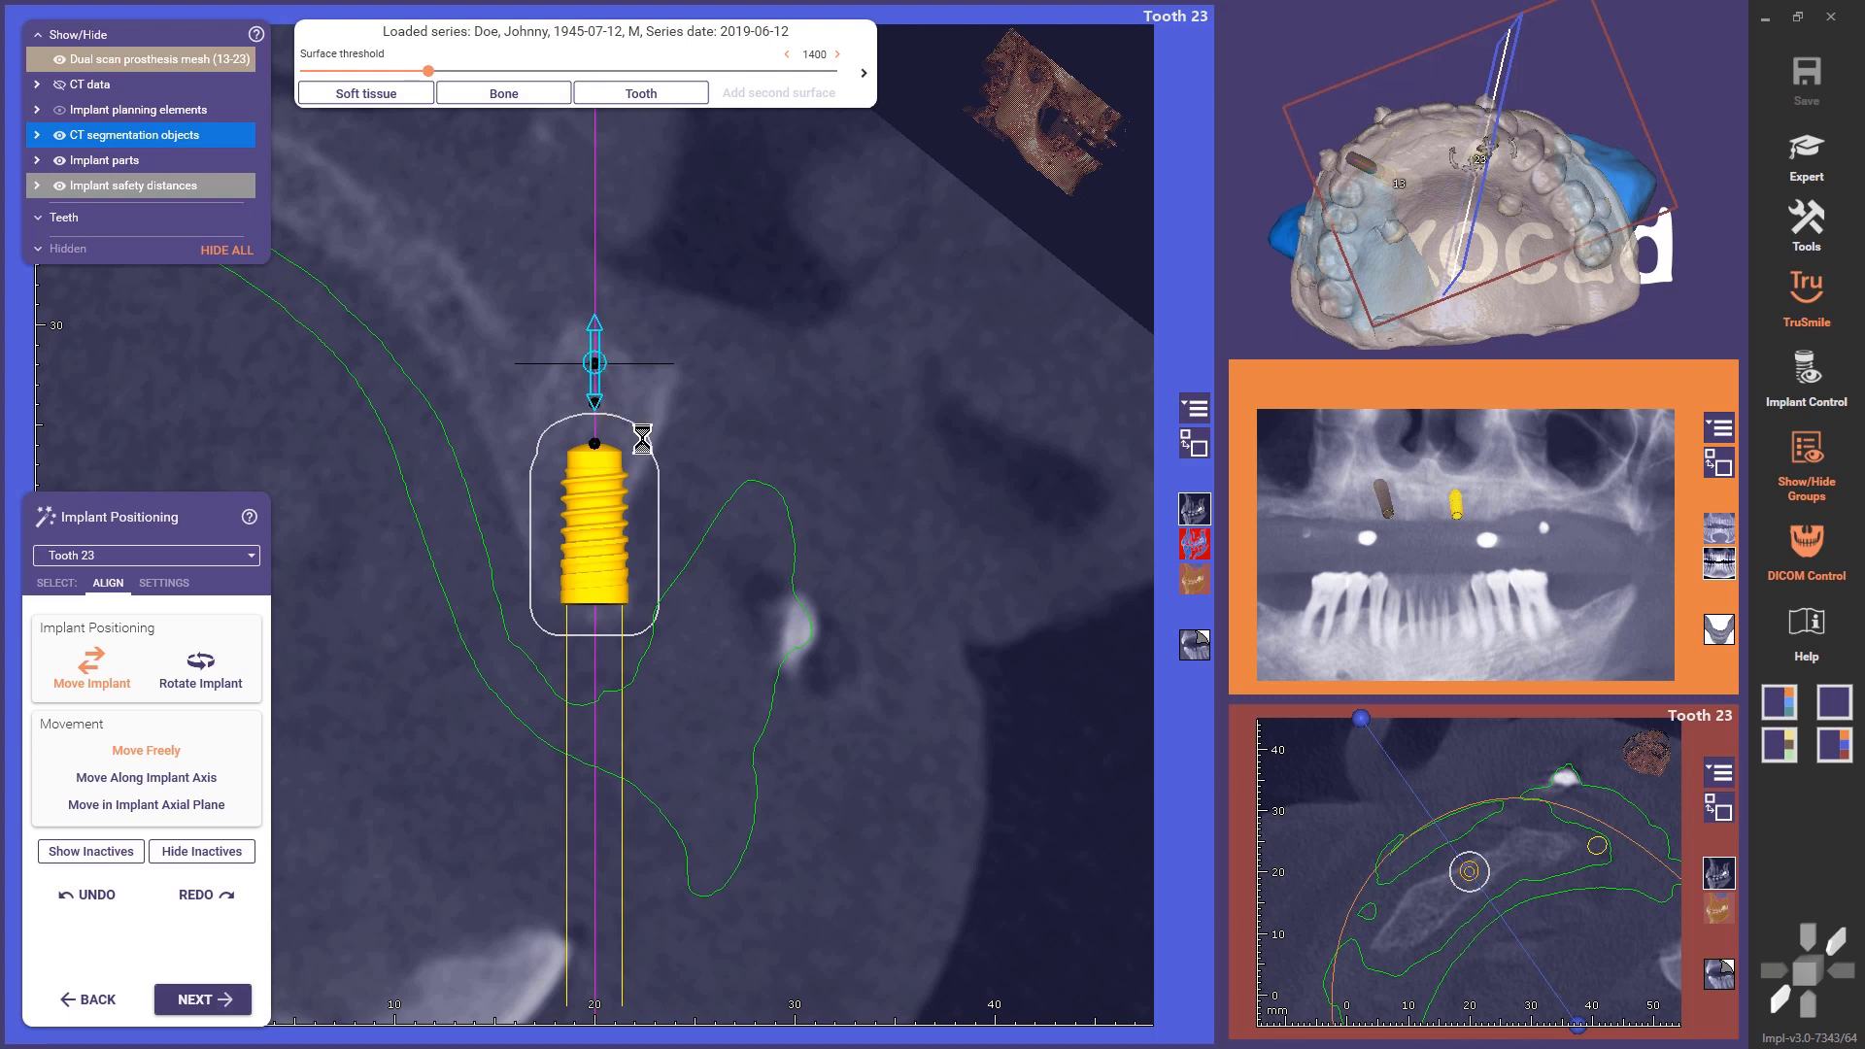
pyautogui.moveTo(591, 544); pyautogui.dragTo(570, 530)
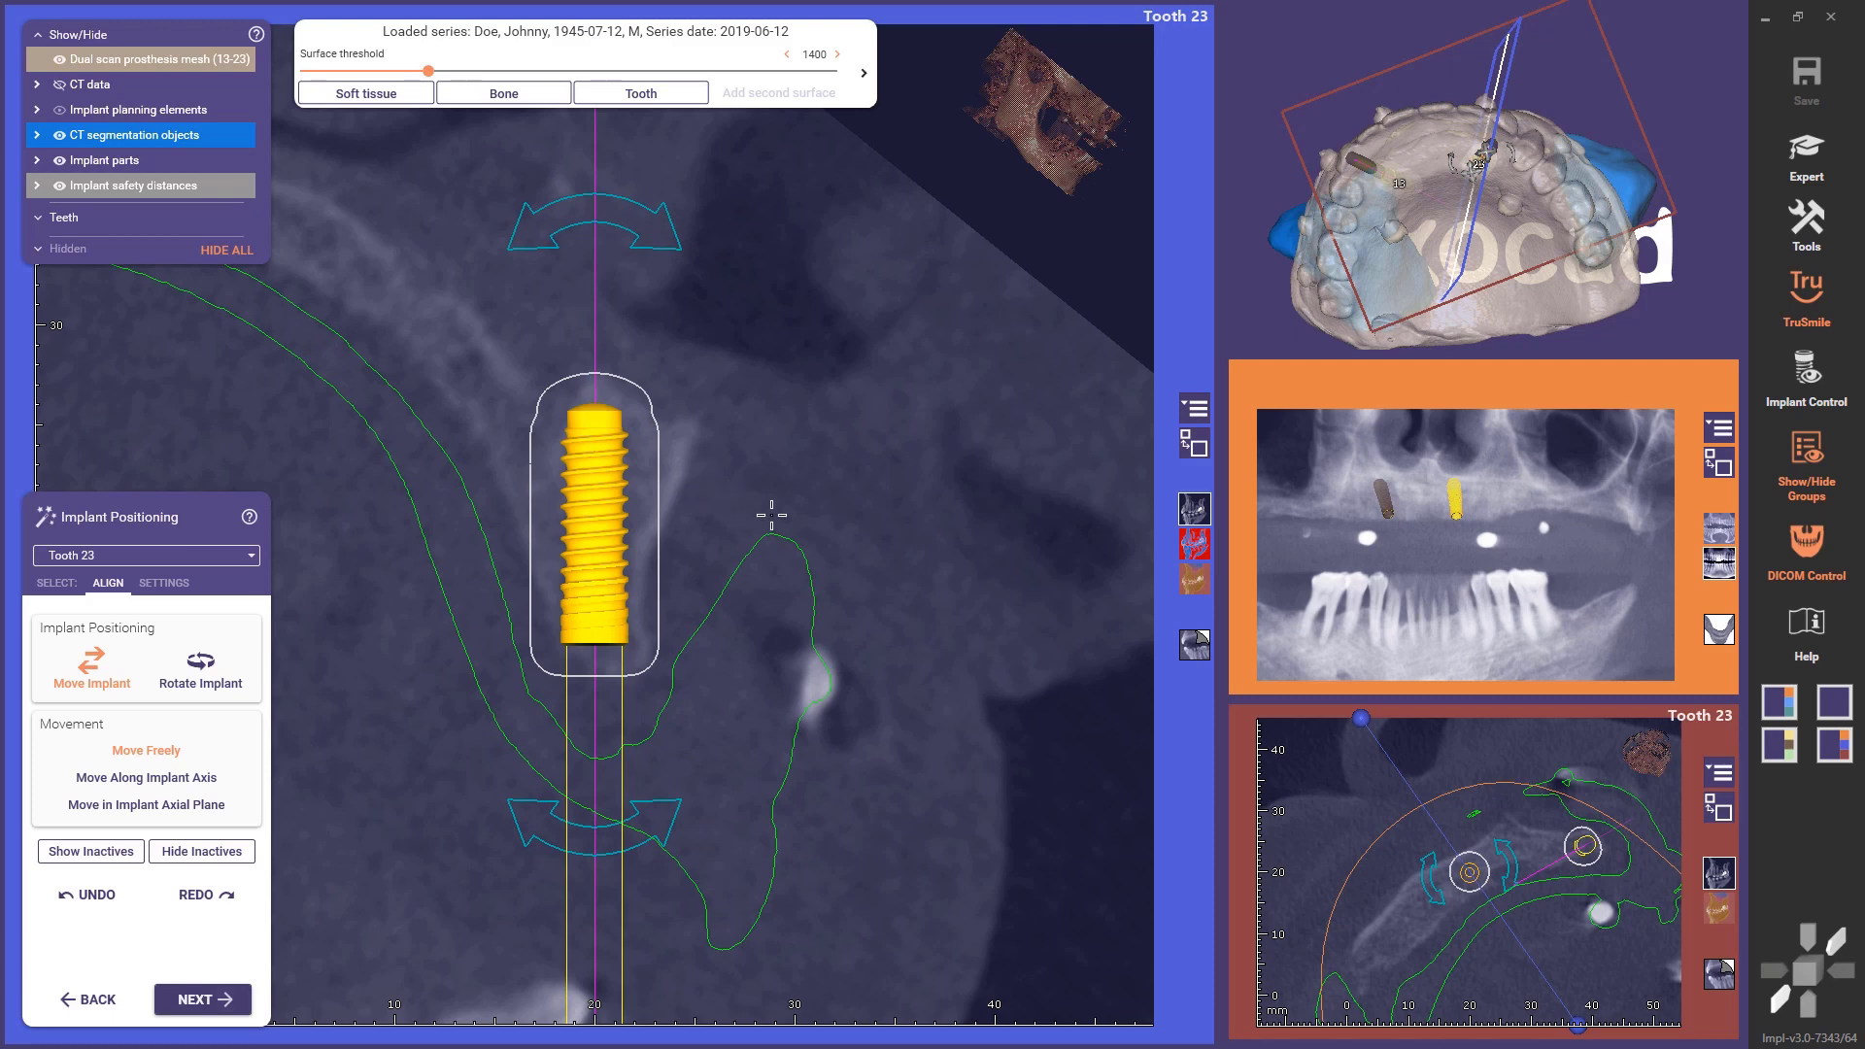
pyautogui.moveTo(1455, 222); pyautogui.dragTo(1454, 223, button='right')
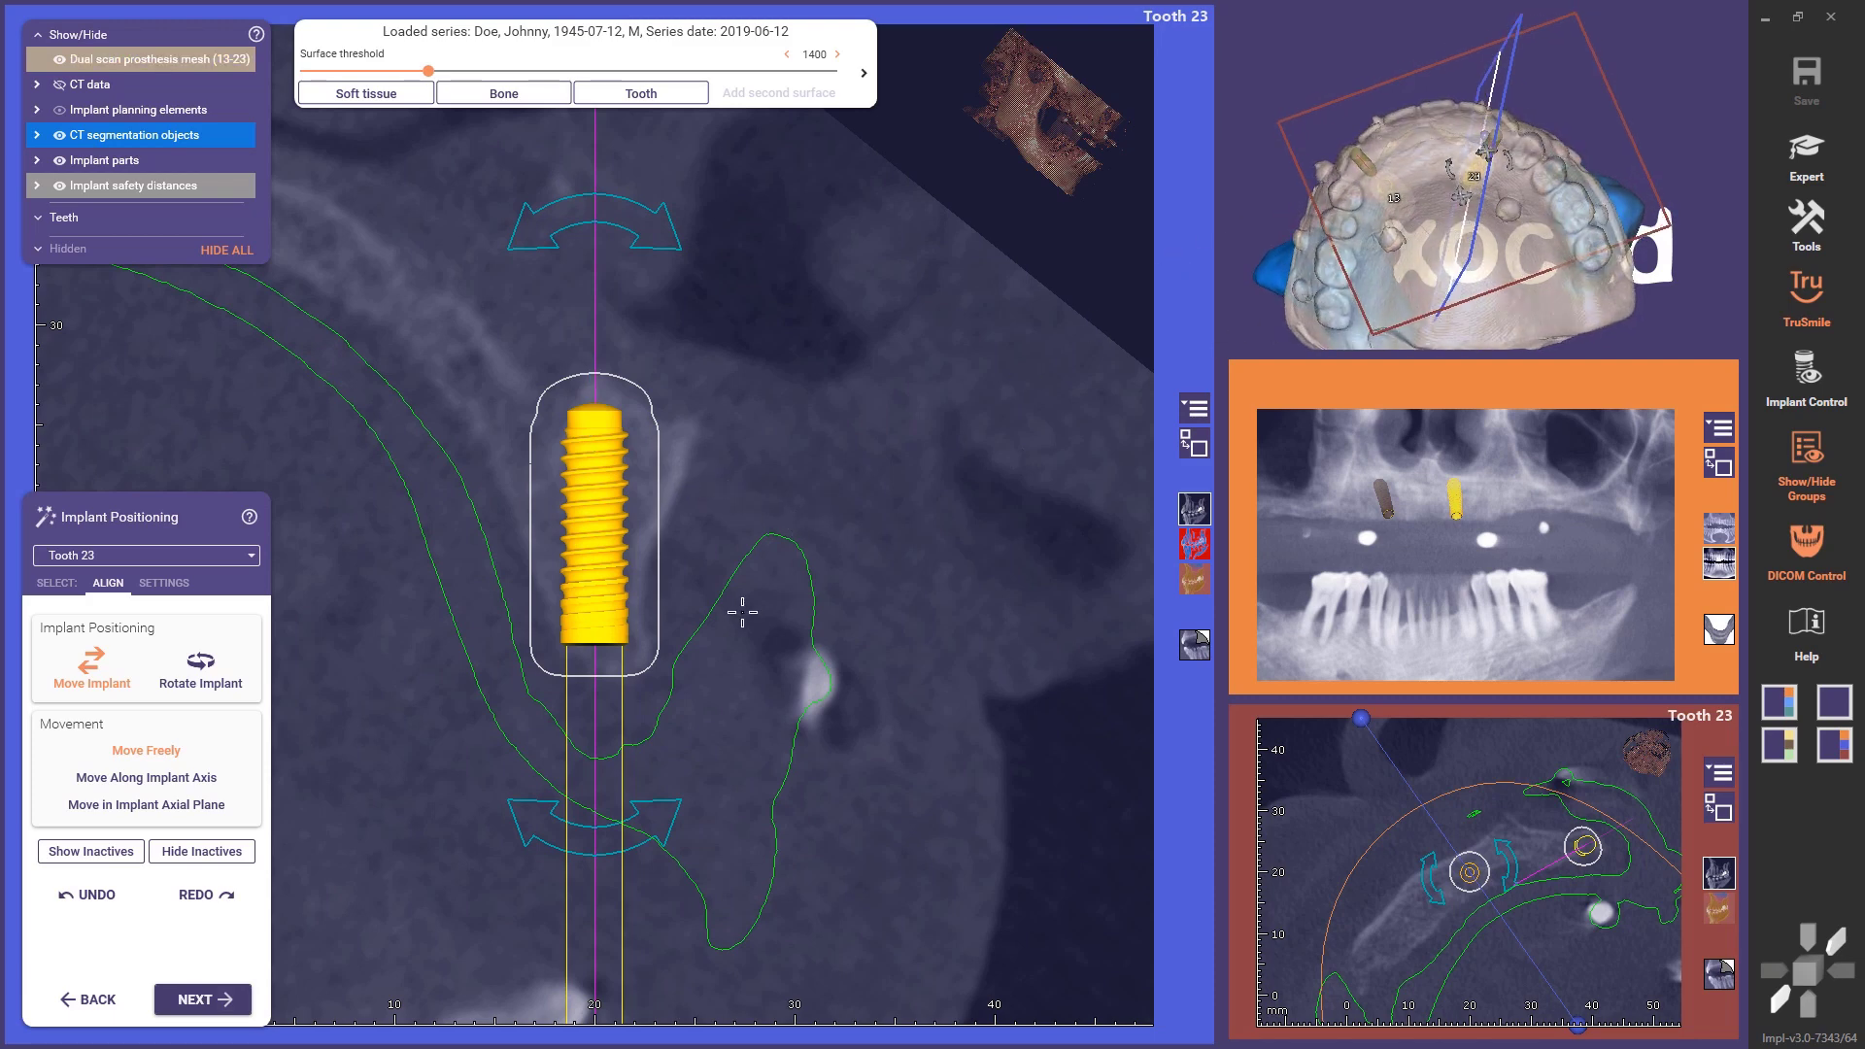
# - Tilt implant 23 to about 17.32° and check it by rotating the slice around its axis
pyautogui.moveTo(742, 612); pyautogui.dragTo(840, 612, button='right')
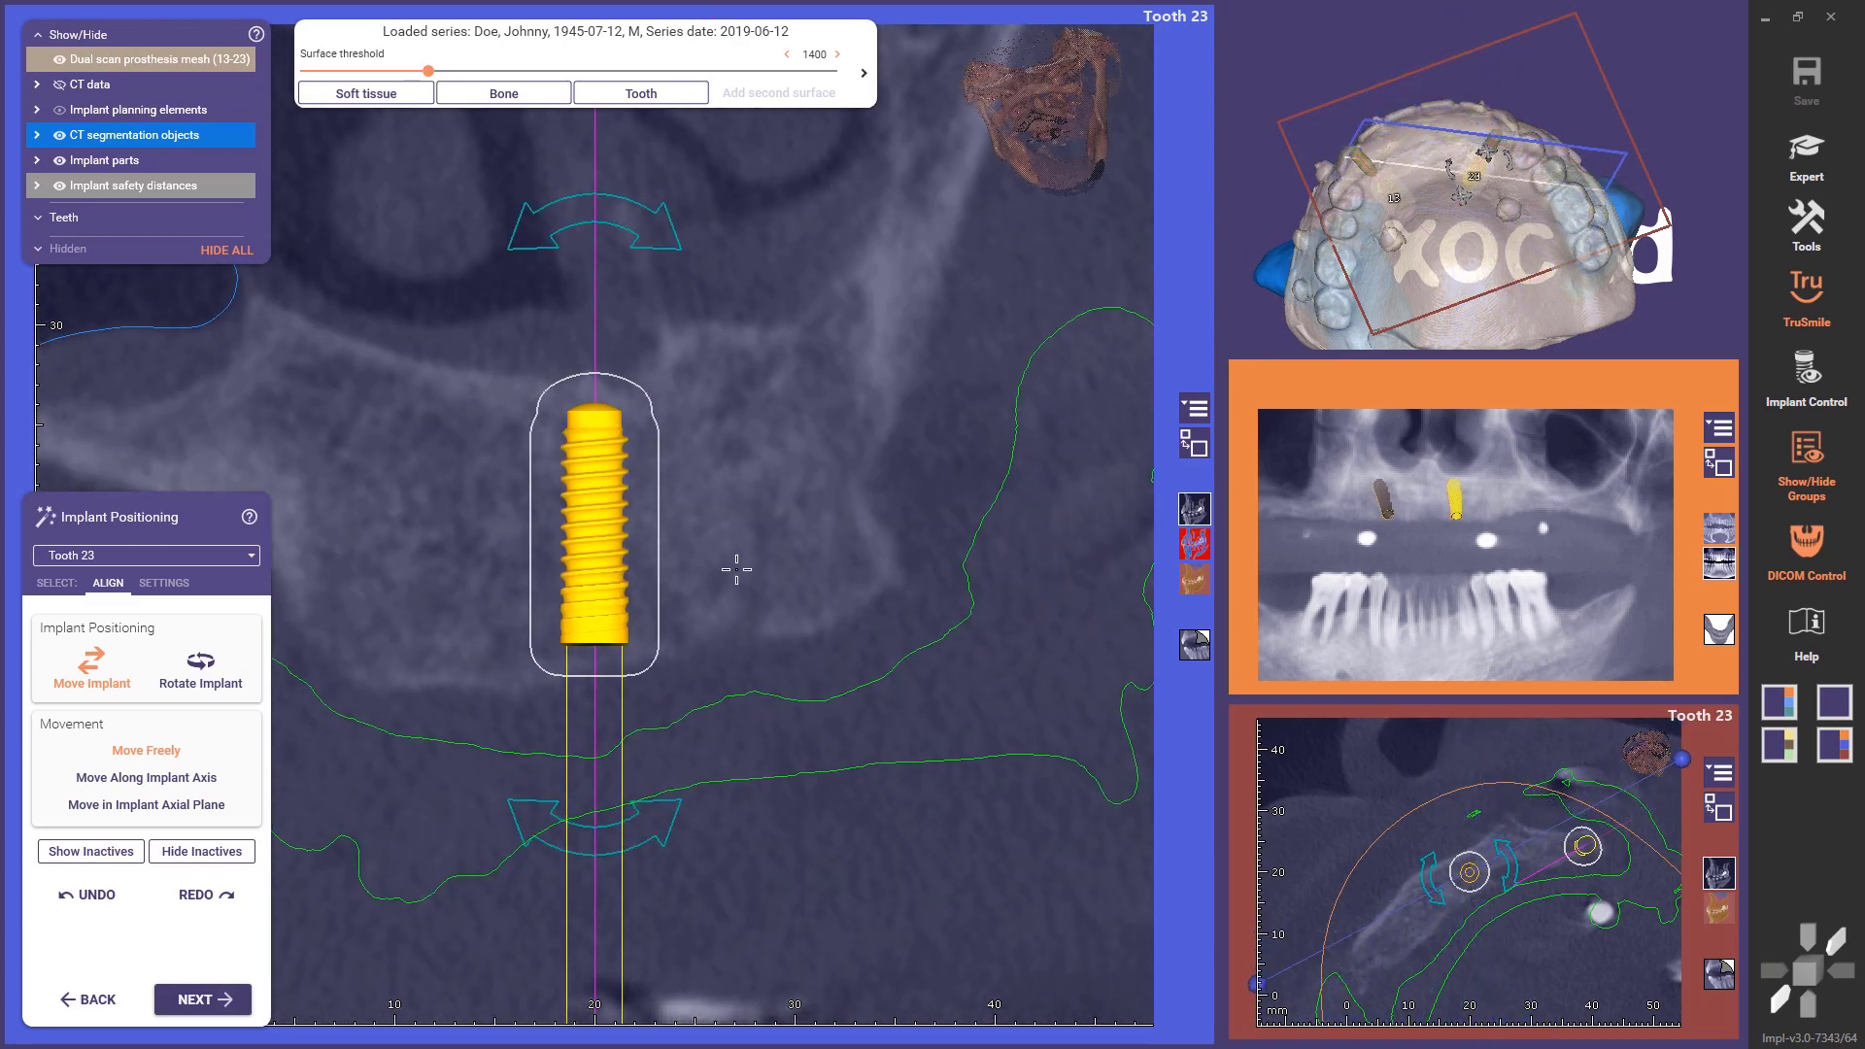
pyautogui.moveTo(574, 259); pyautogui.dragTo(406, 271)
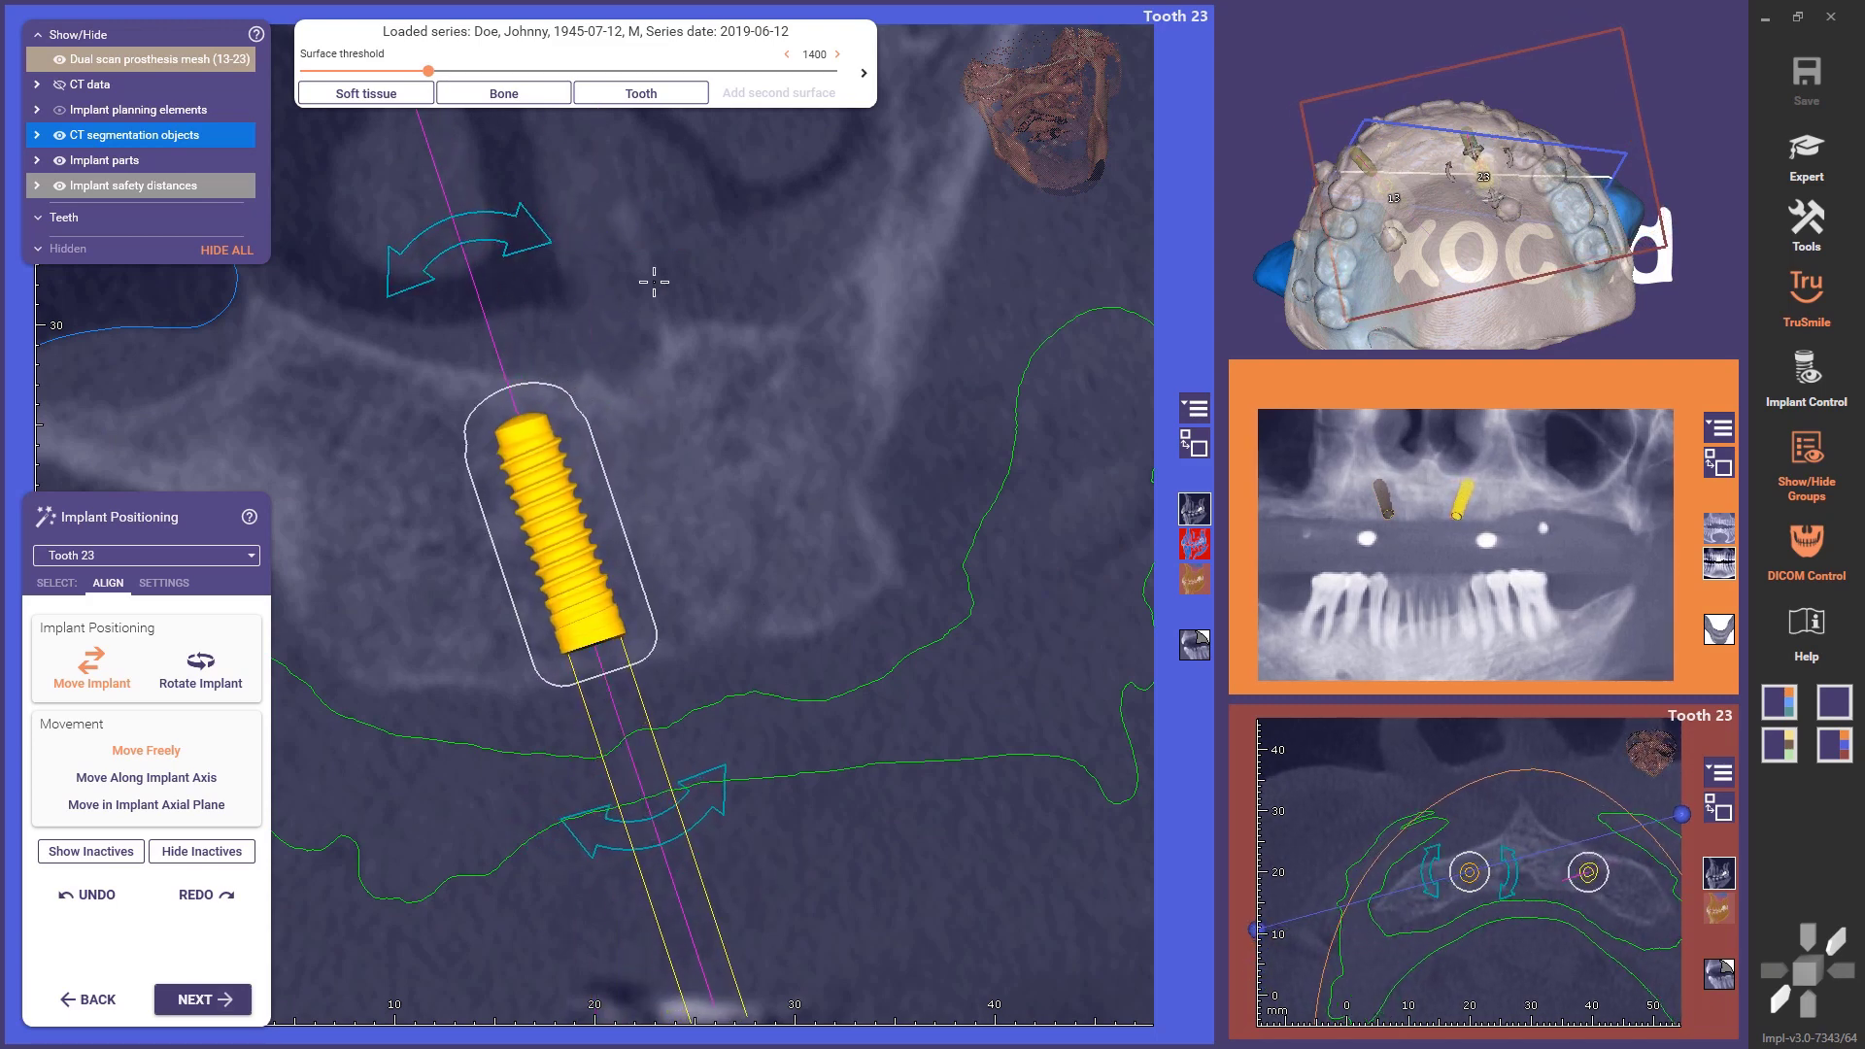
pyautogui.moveTo(1468, 149); pyautogui.dragTo(1491, 147)
pyautogui.scroll(4, 1486, 151)
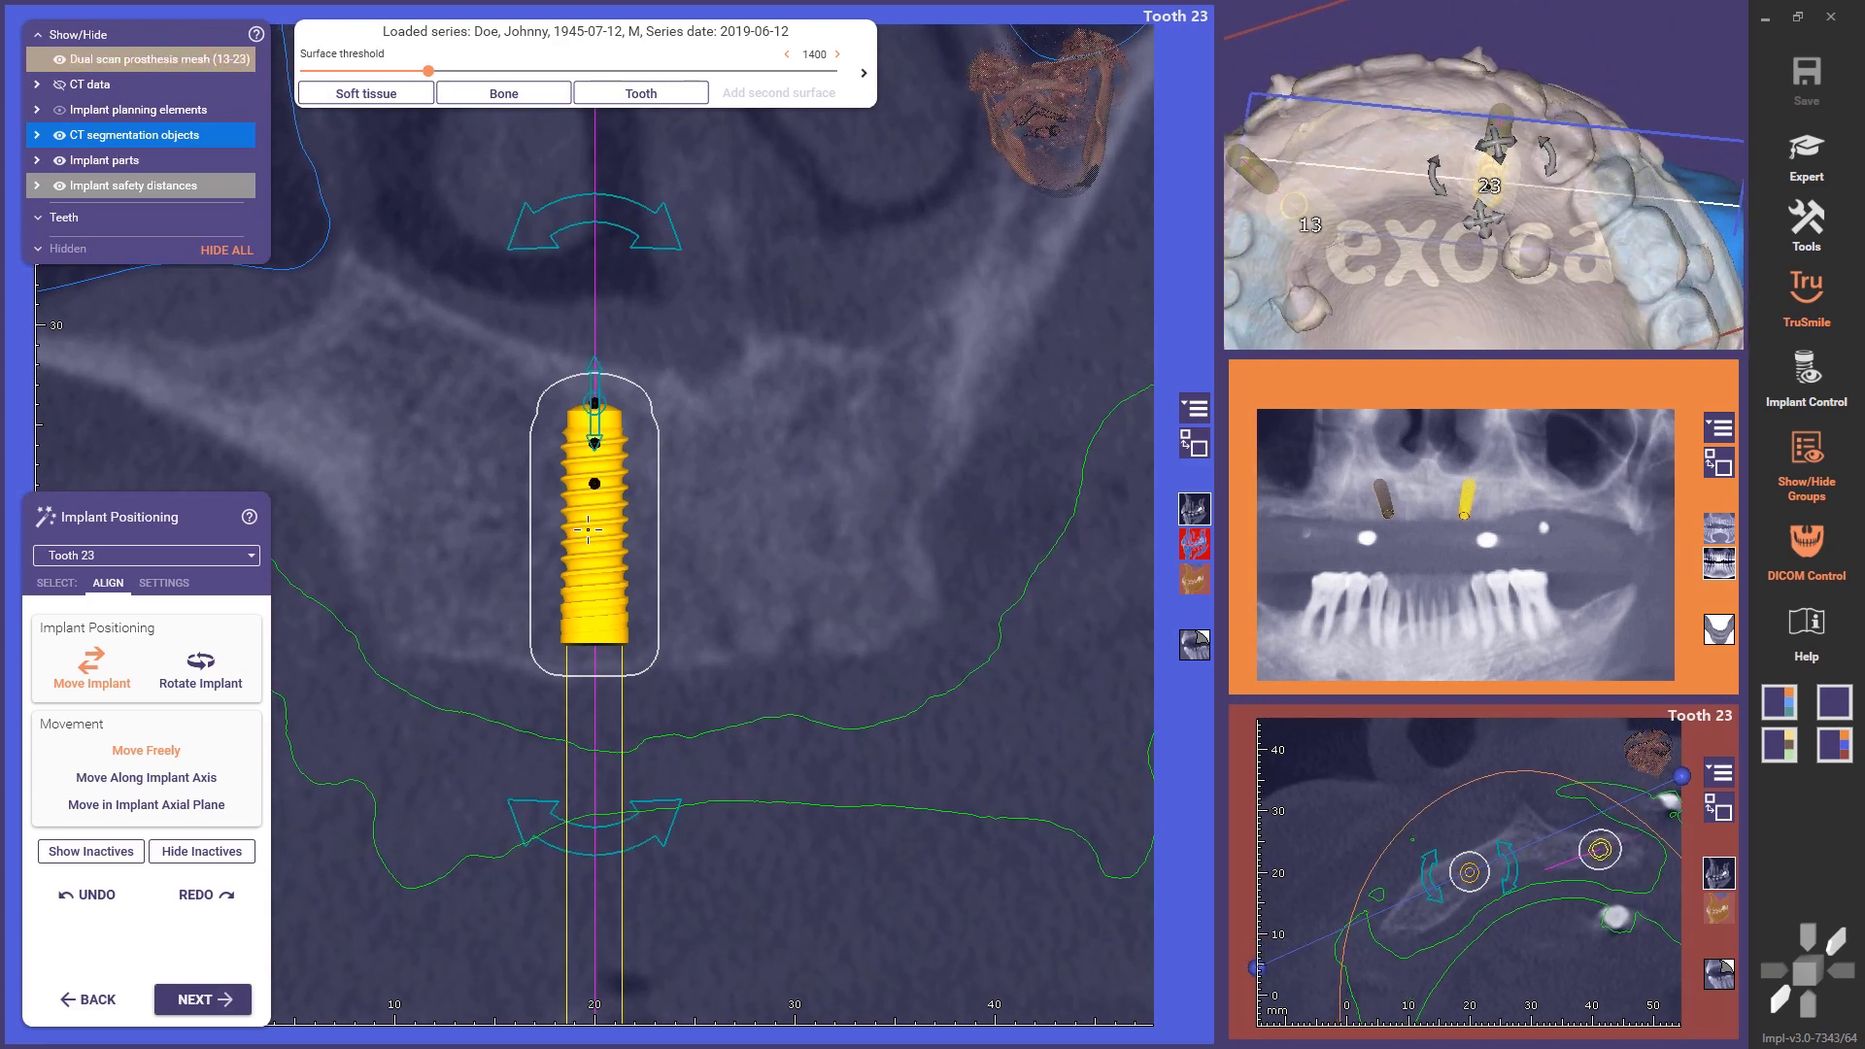
pyautogui.moveTo(719, 525); pyautogui.dragTo(826, 525, button='right')
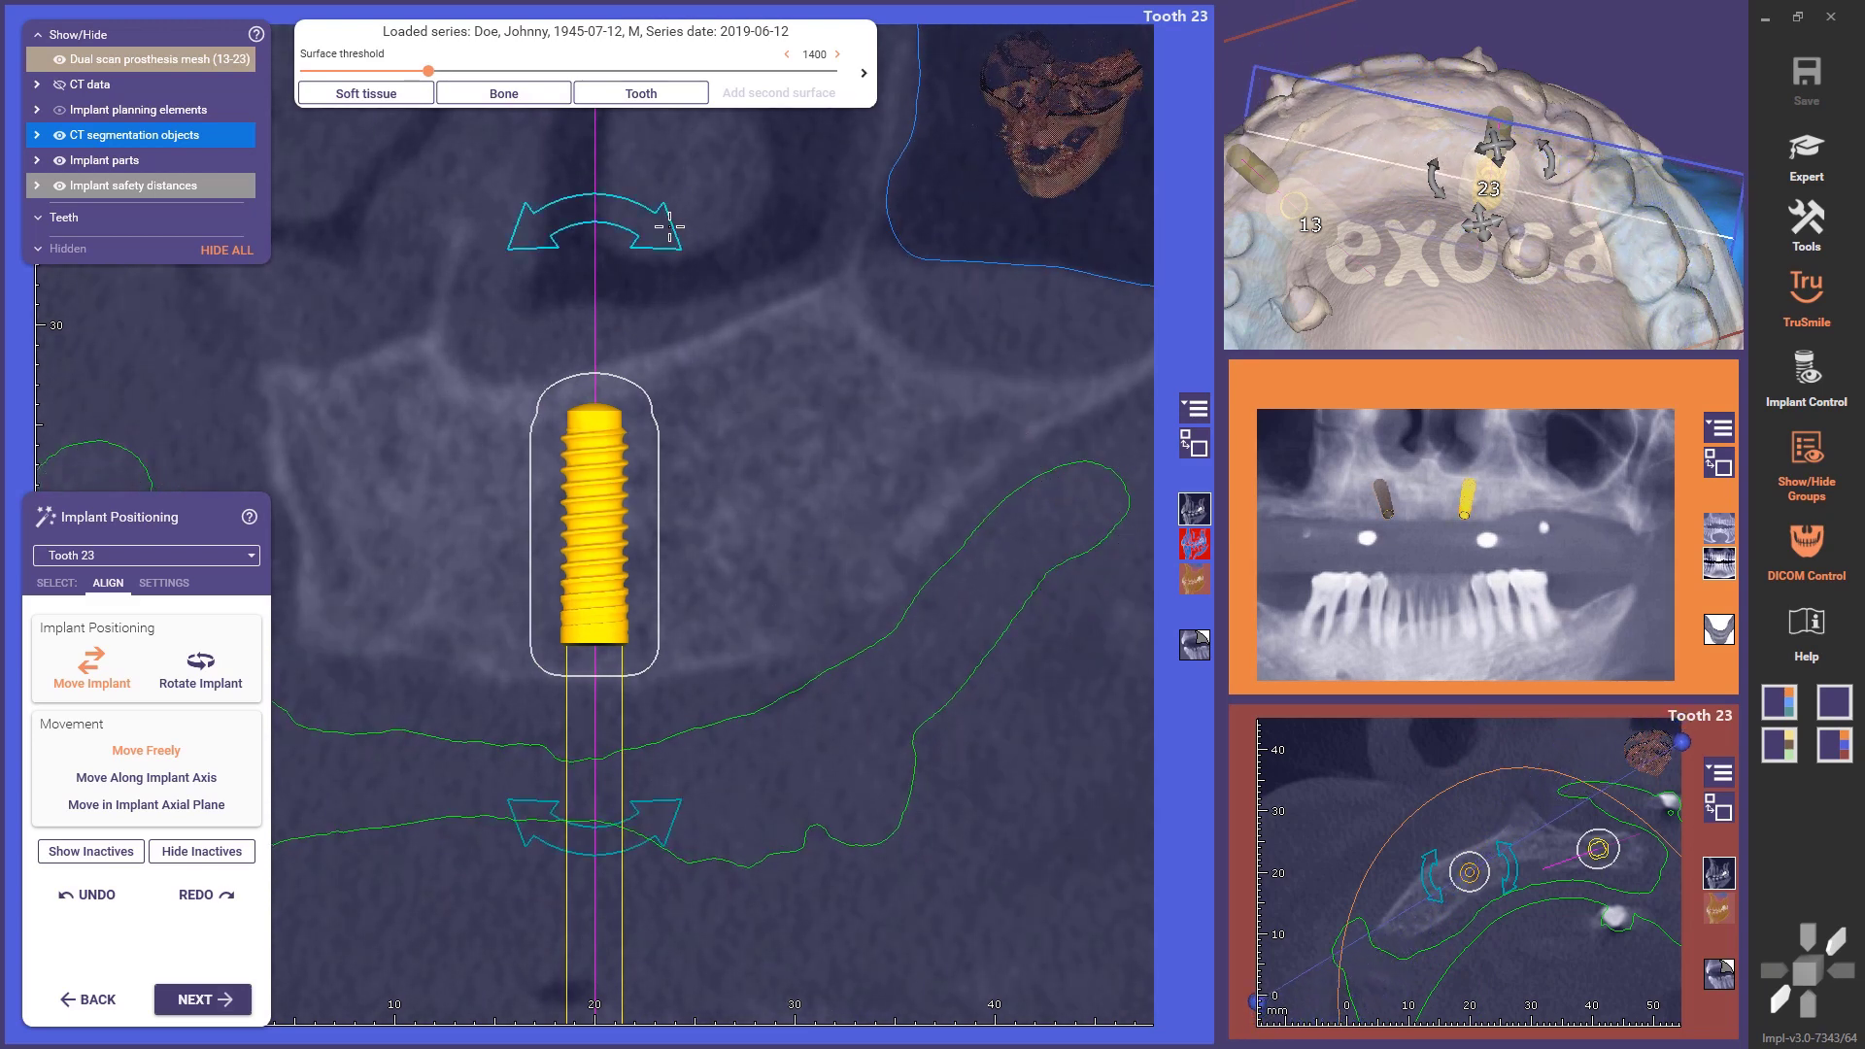
# - Set the tooth 23 implant tilt to 3.97° and review sections rotated all around it
pyautogui.moveTo(669, 227); pyautogui.dragTo(723, 254)
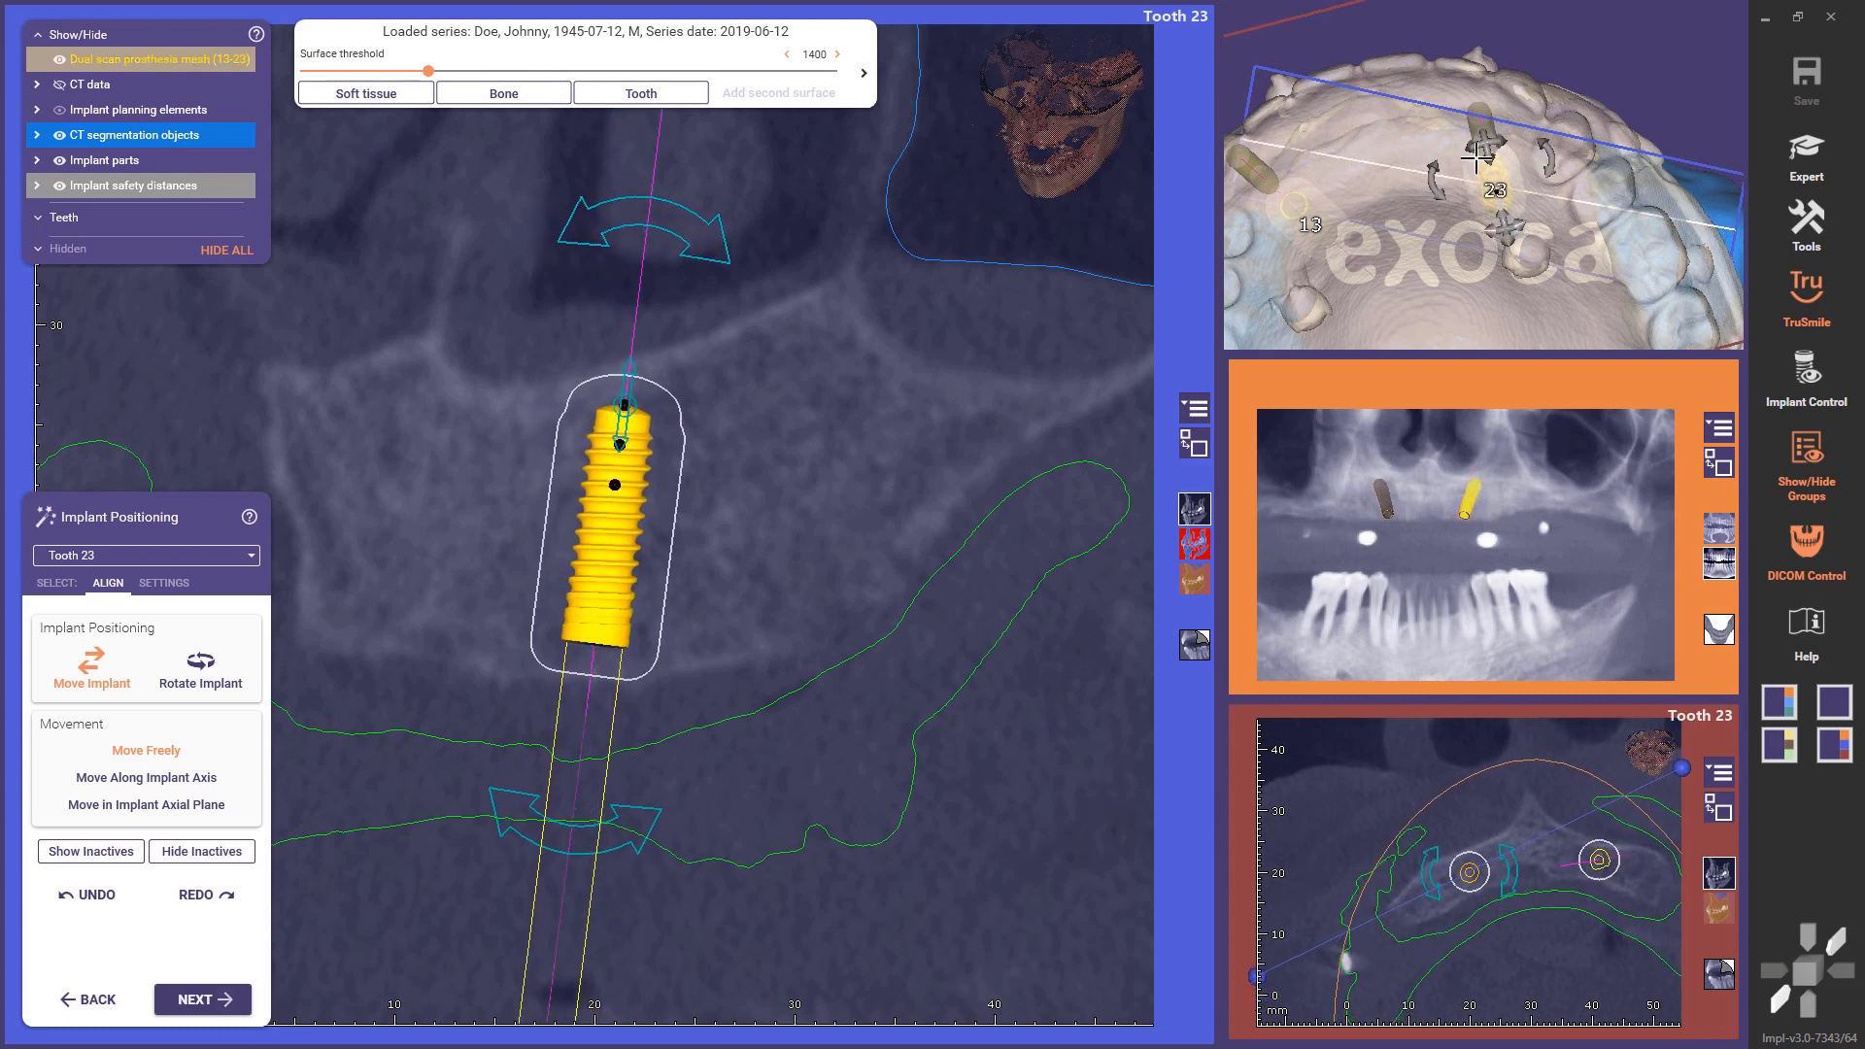
pyautogui.moveTo(1484, 148); pyautogui.dragTo(1504, 149)
pyautogui.moveTo(1505, 151); pyautogui.dragTo(1492, 162, button='right')
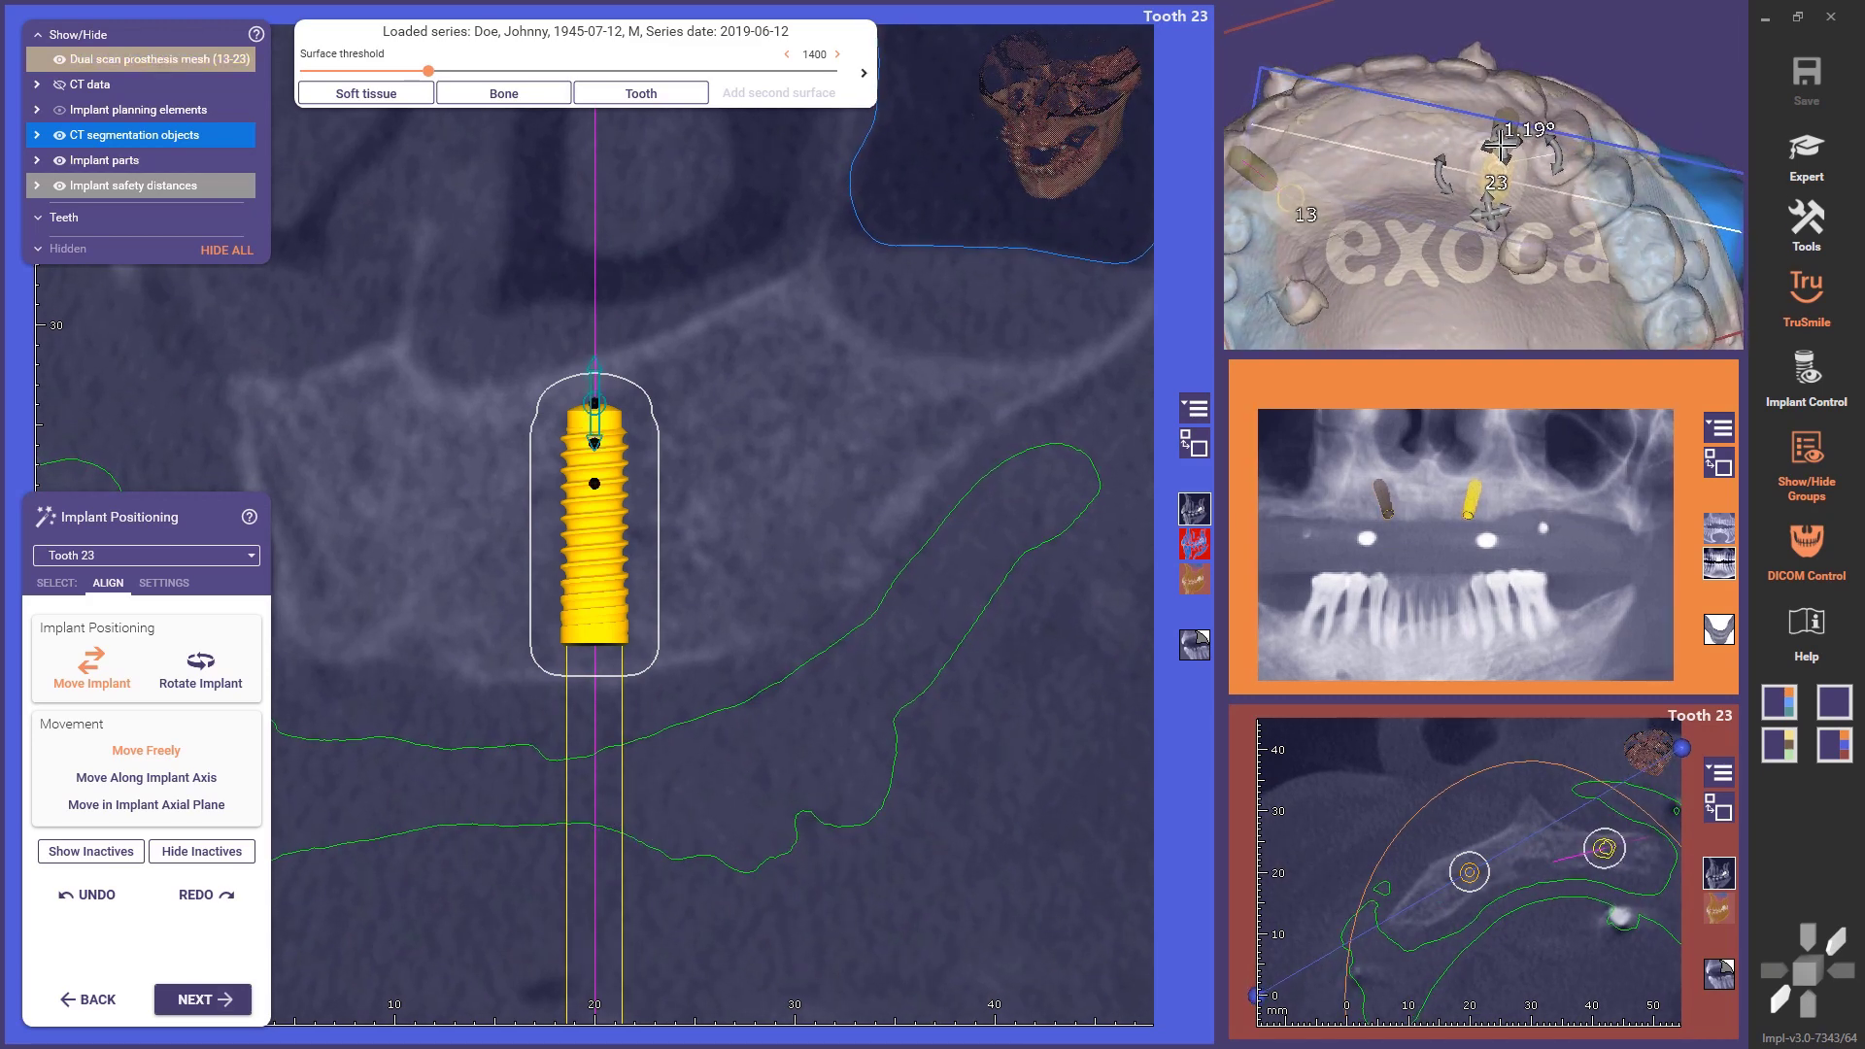
pyautogui.moveTo(882, 438); pyautogui.dragTo(753, 437, button='right')
pyautogui.scroll(-6, 881, 437)
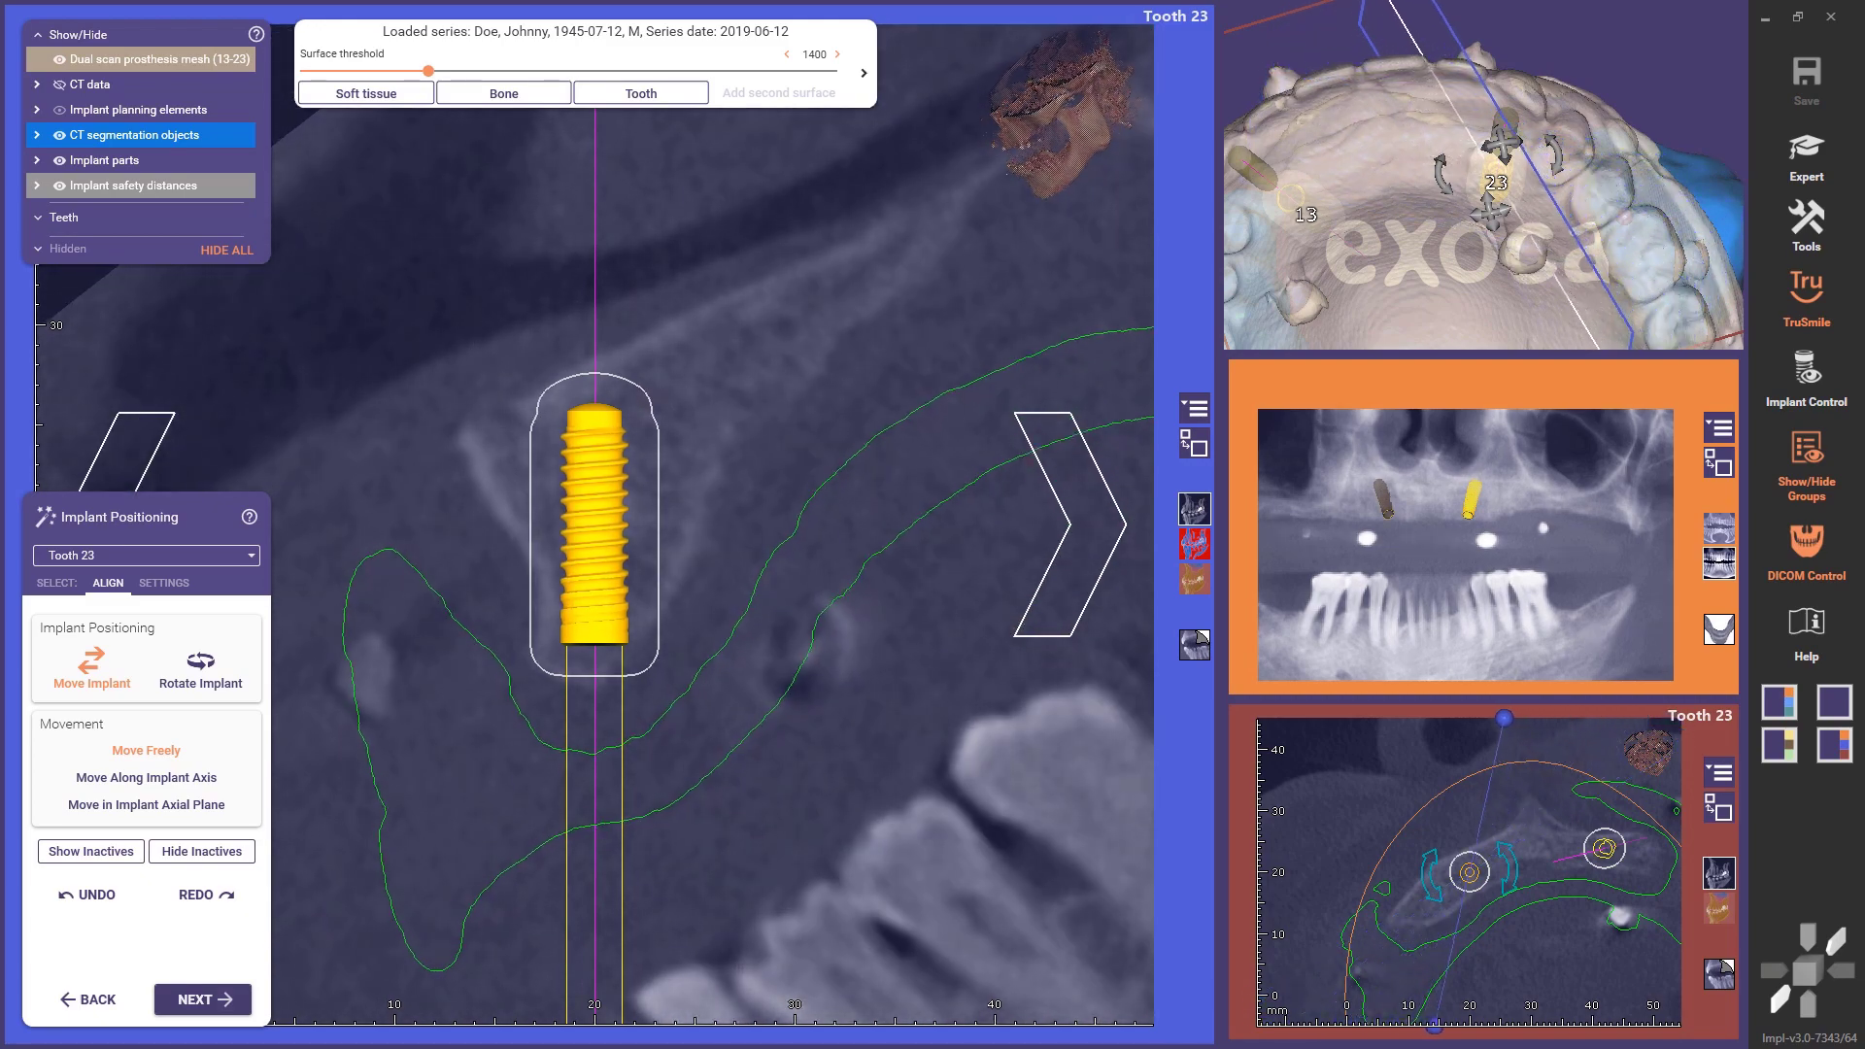
pyautogui.scroll(-6, 603, 617)
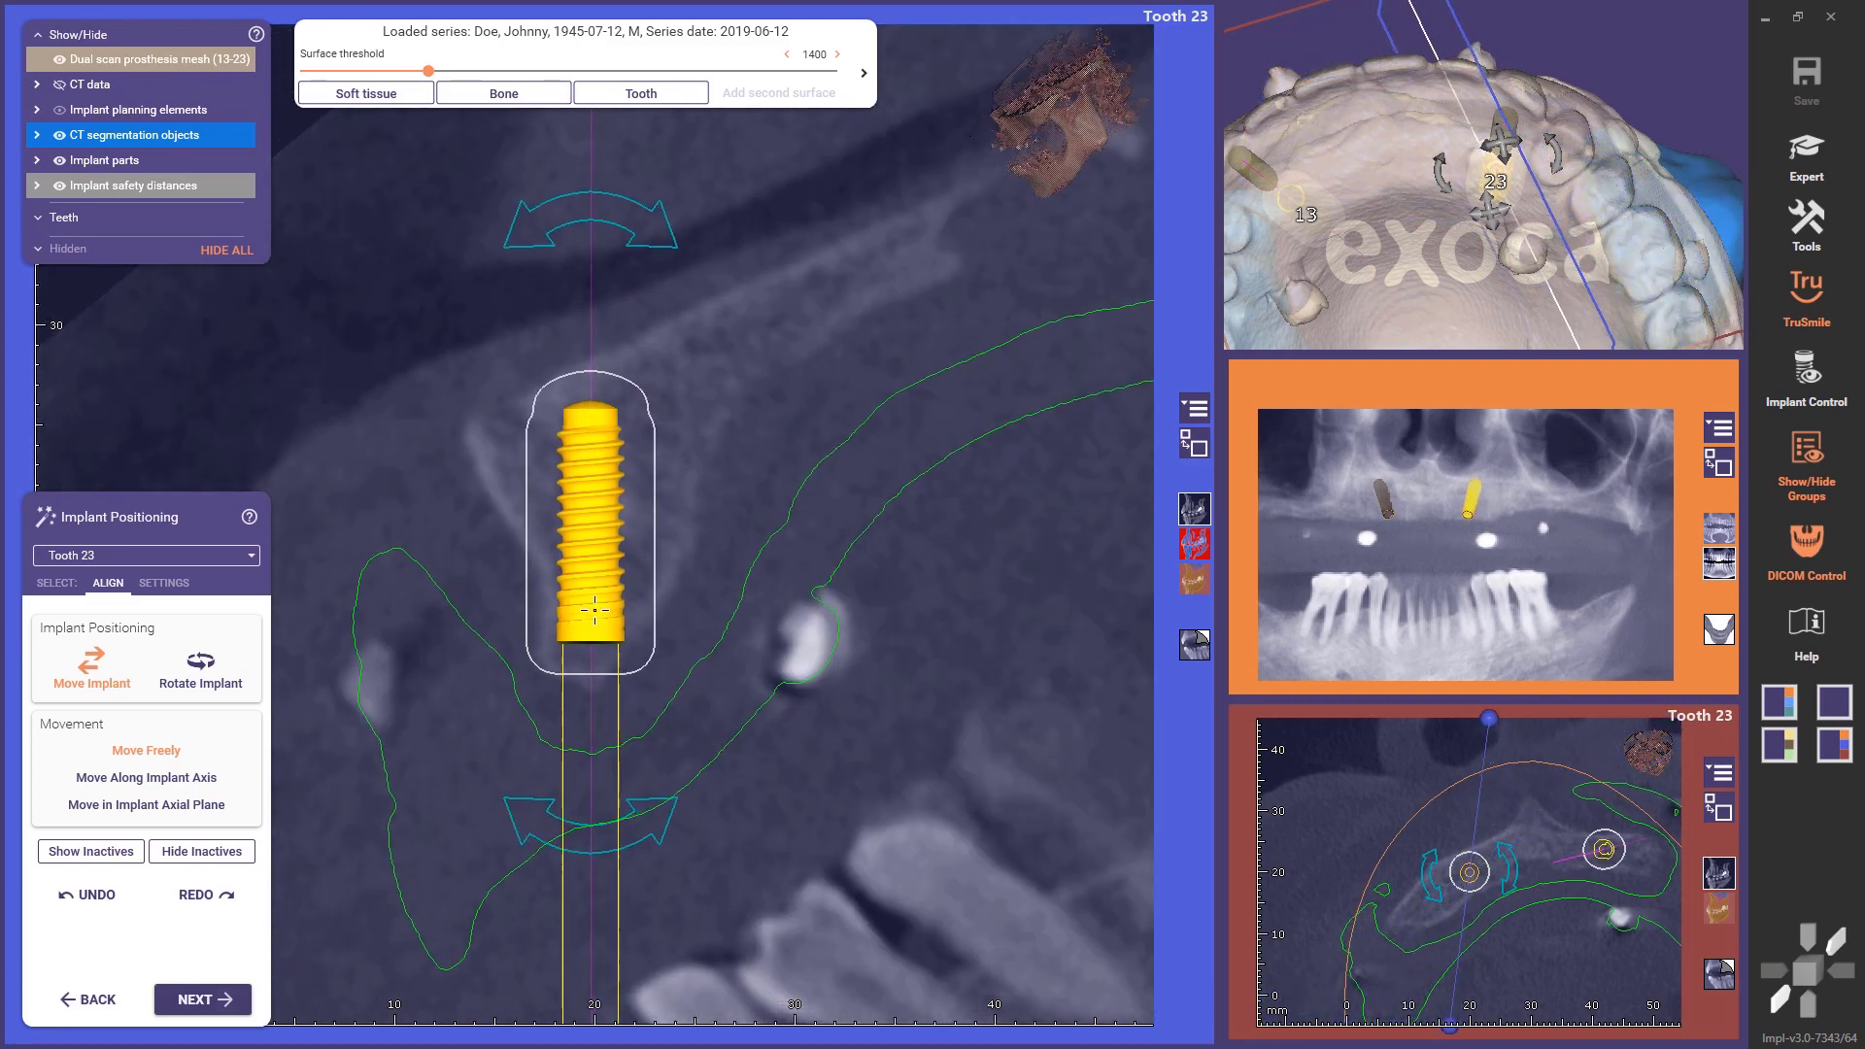
pyautogui.scroll(-6, 603, 618)
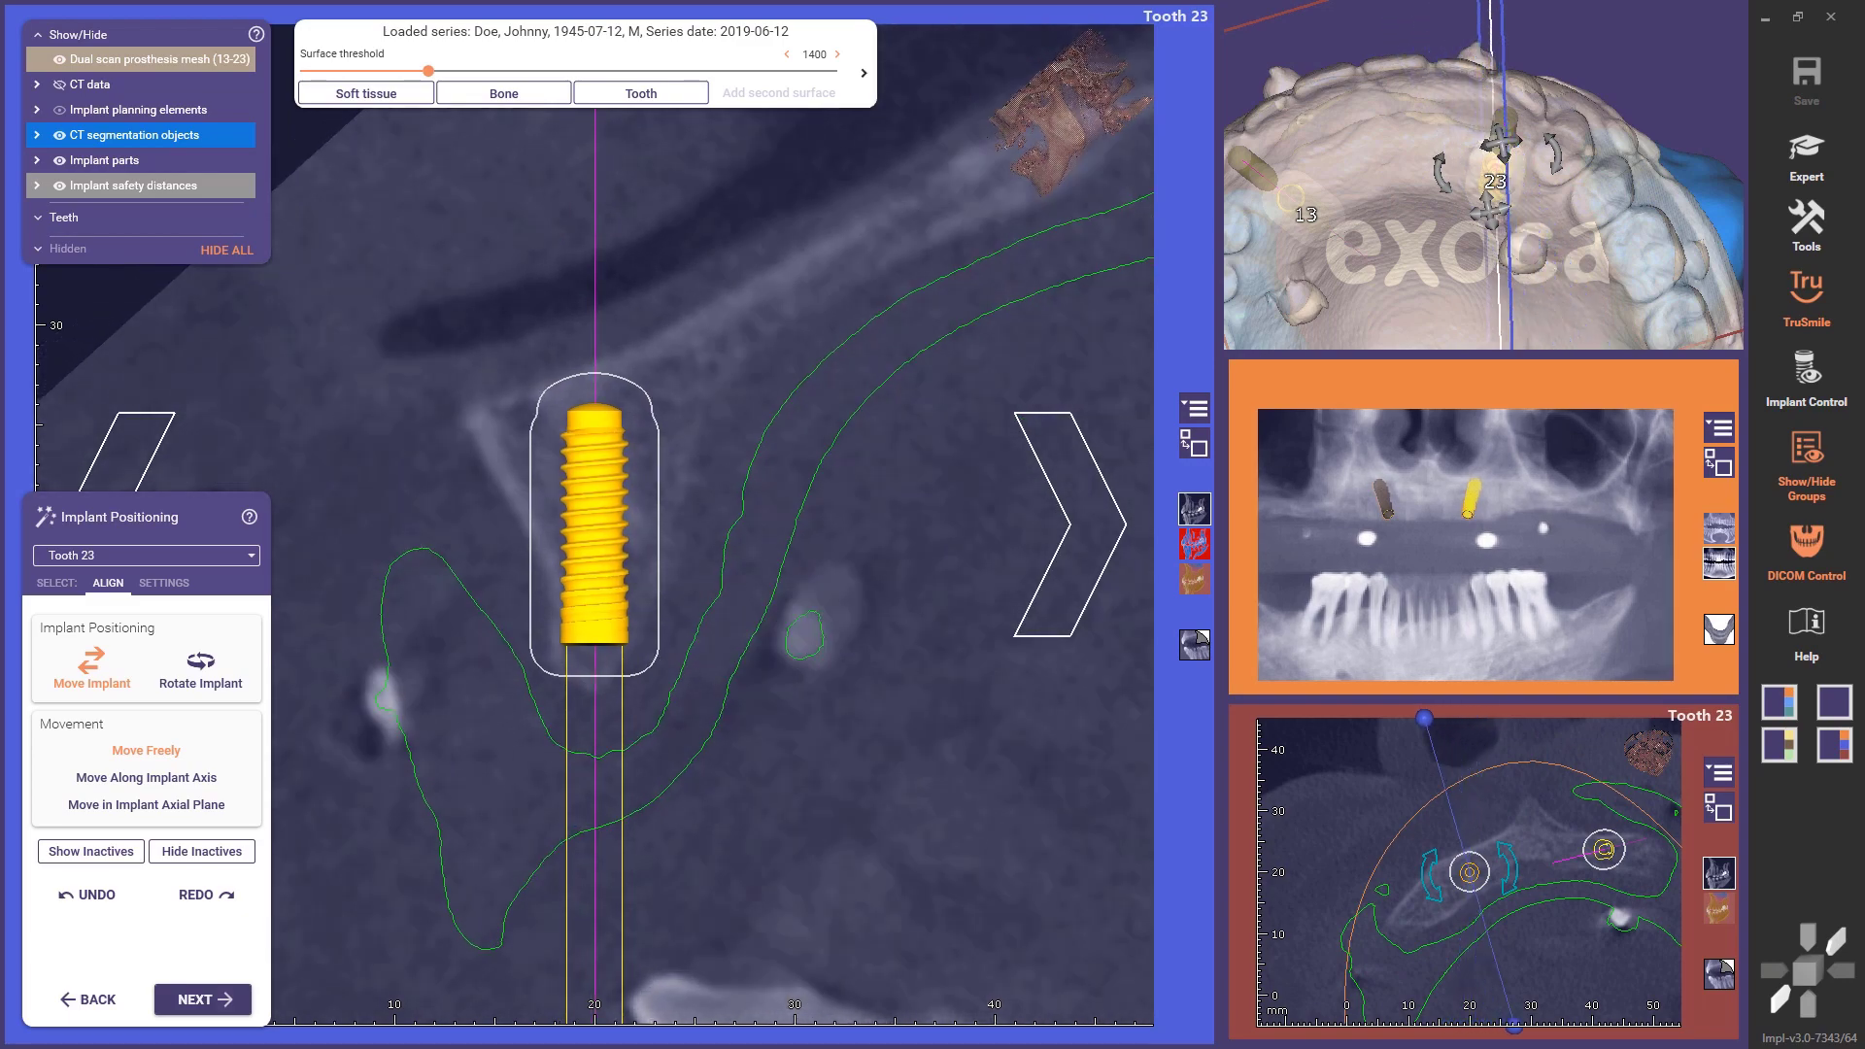
pyautogui.scroll(-6, 604, 618)
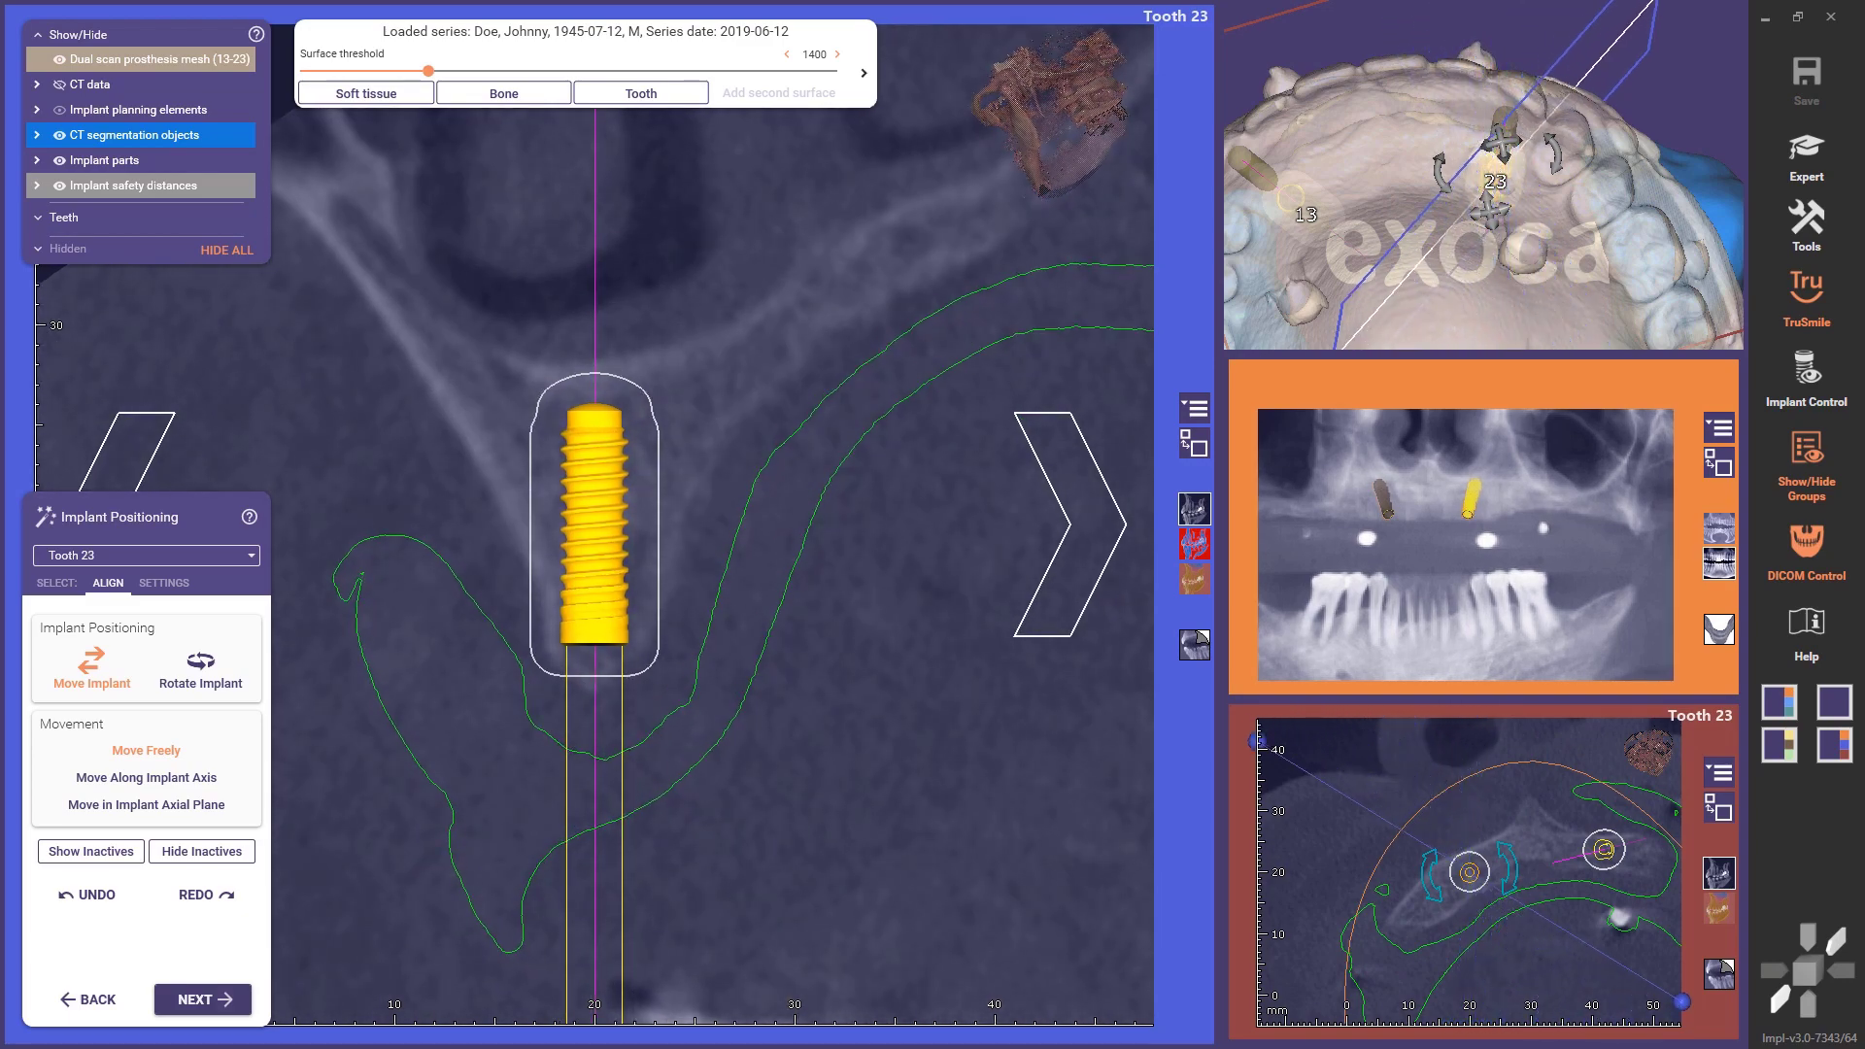
pyautogui.scroll(-3, 646, 613)
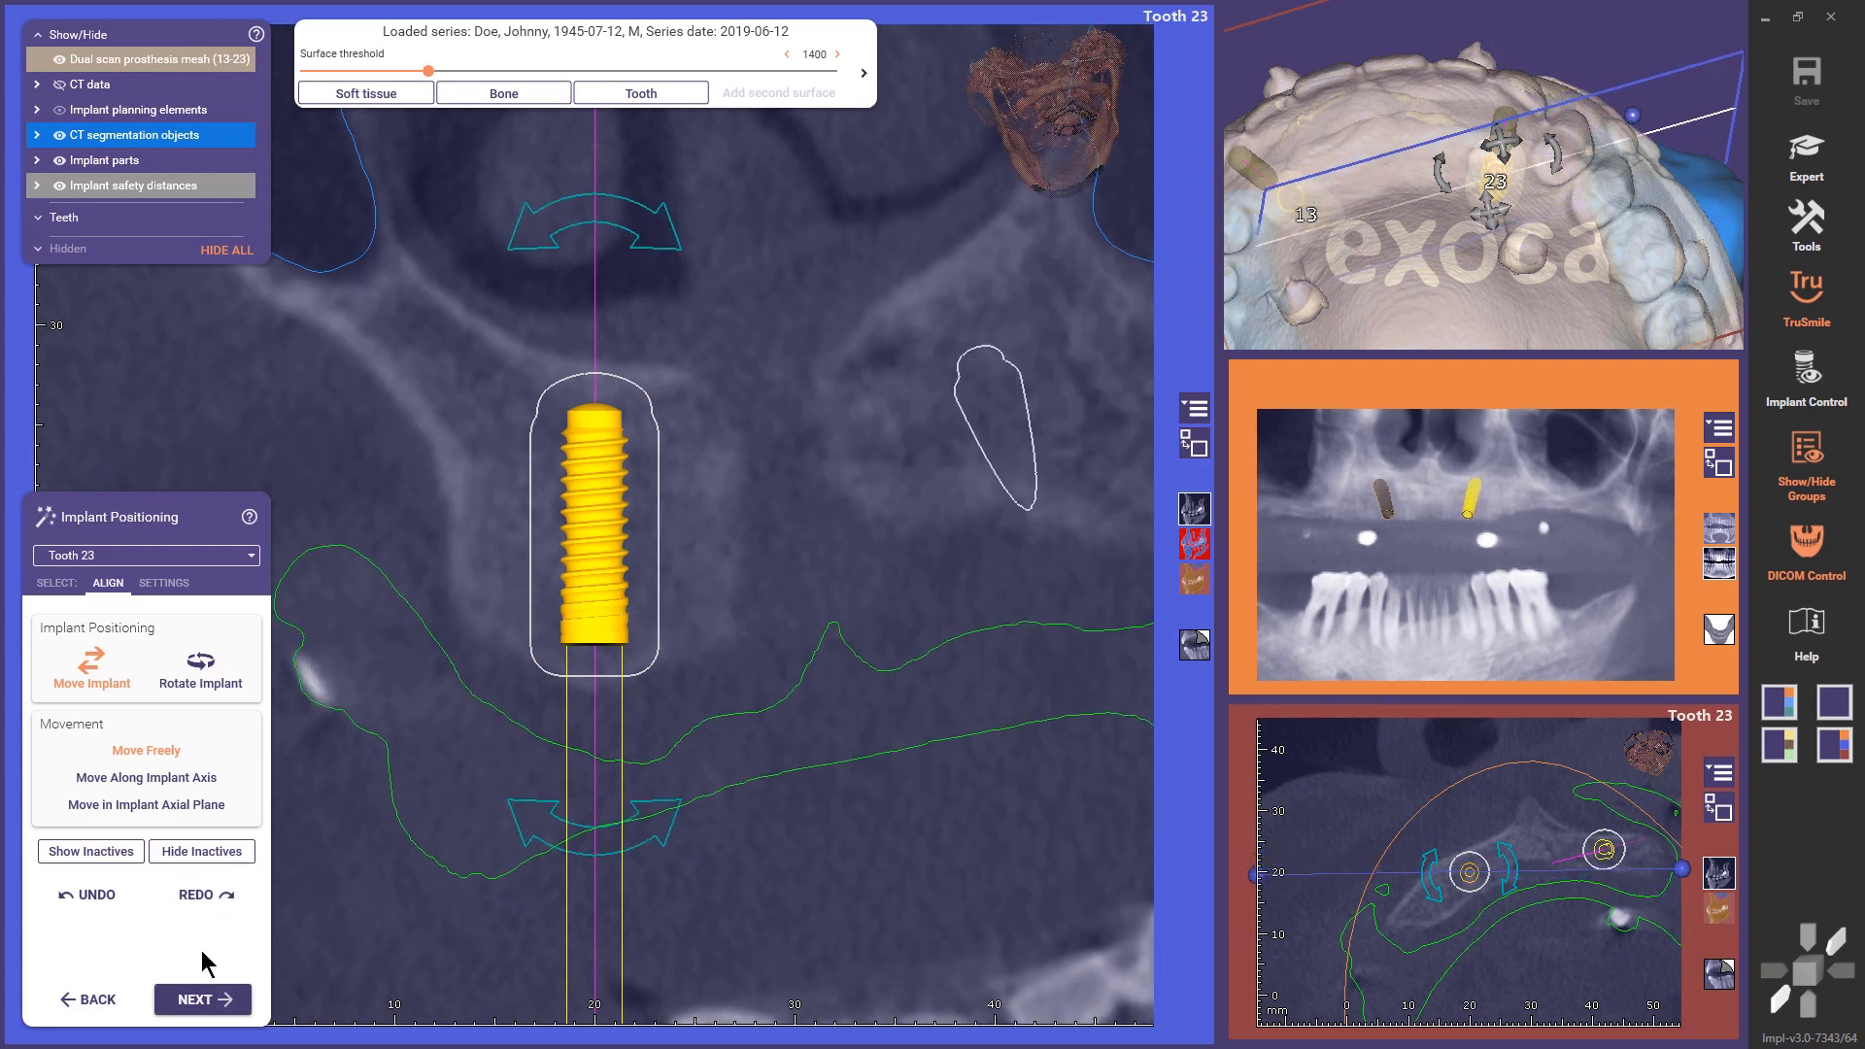
# - Finish implant positioning and choose the 3DDX - Fixation Pin anchor pin type
pyautogui.click(219, 1000)
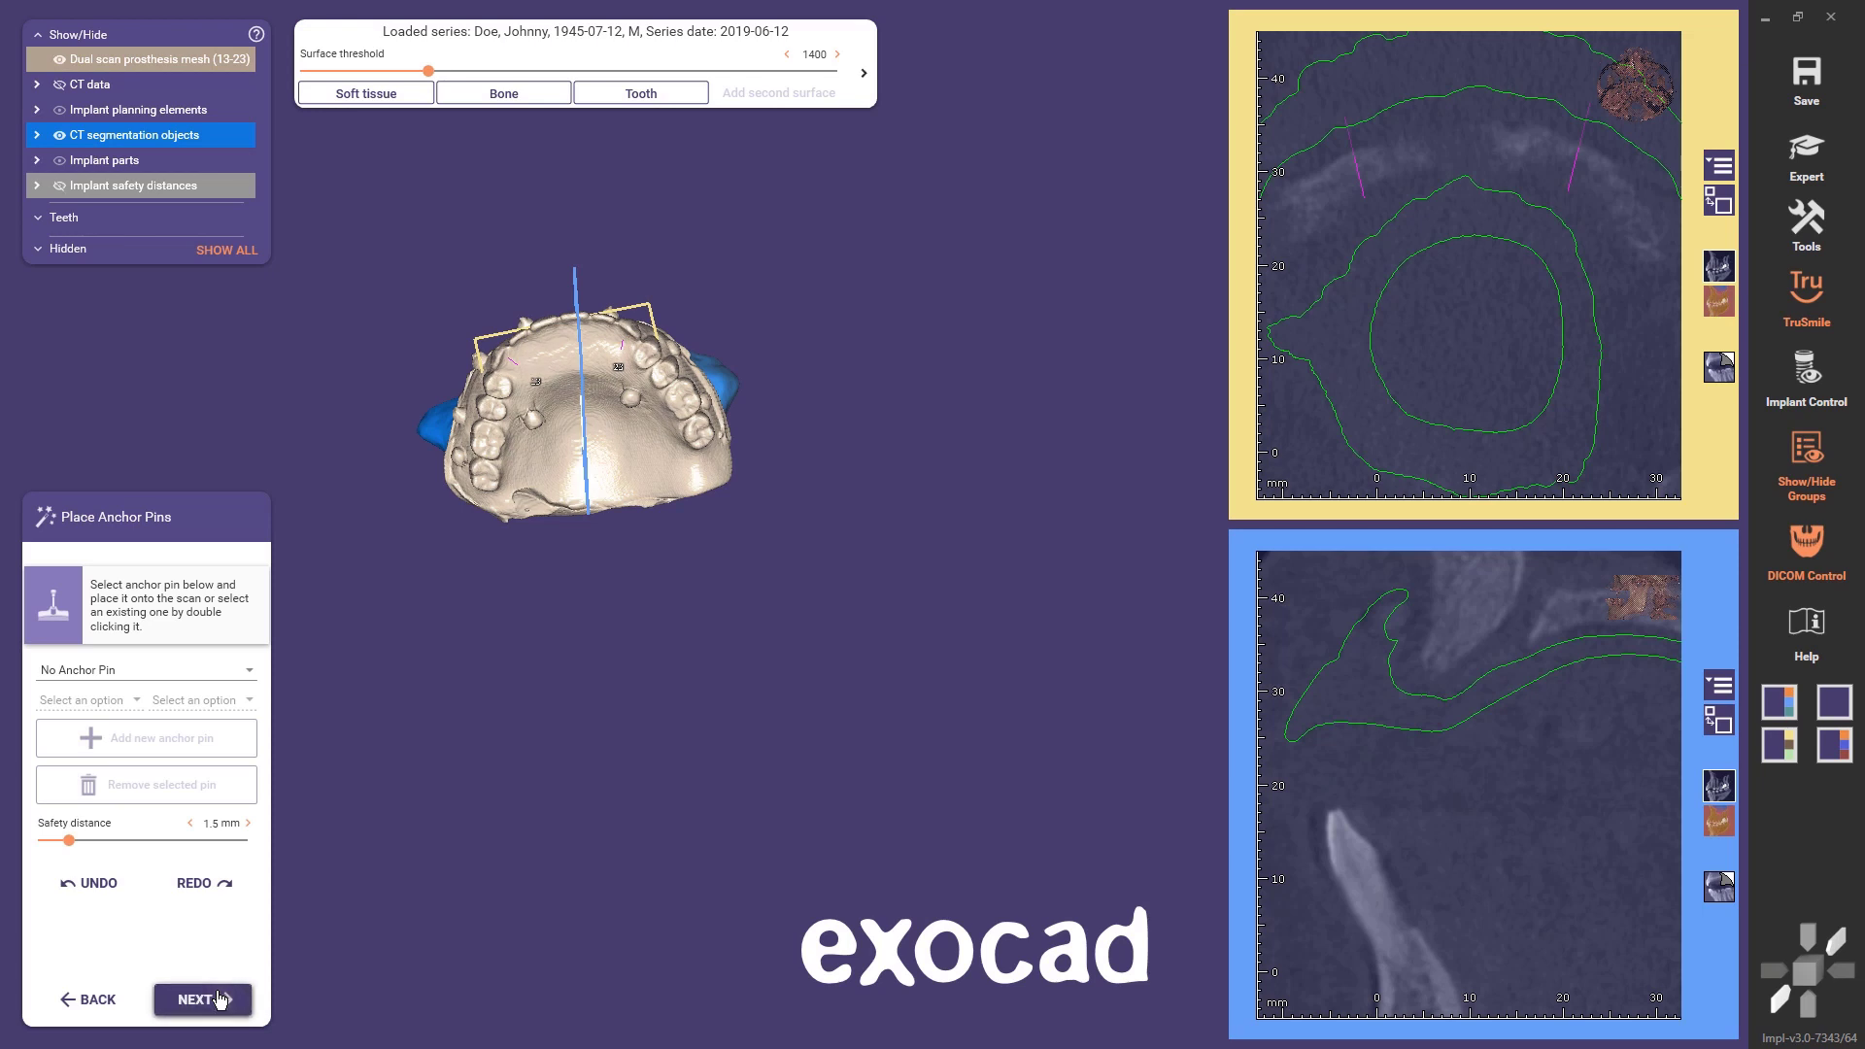
pyautogui.press('Down')
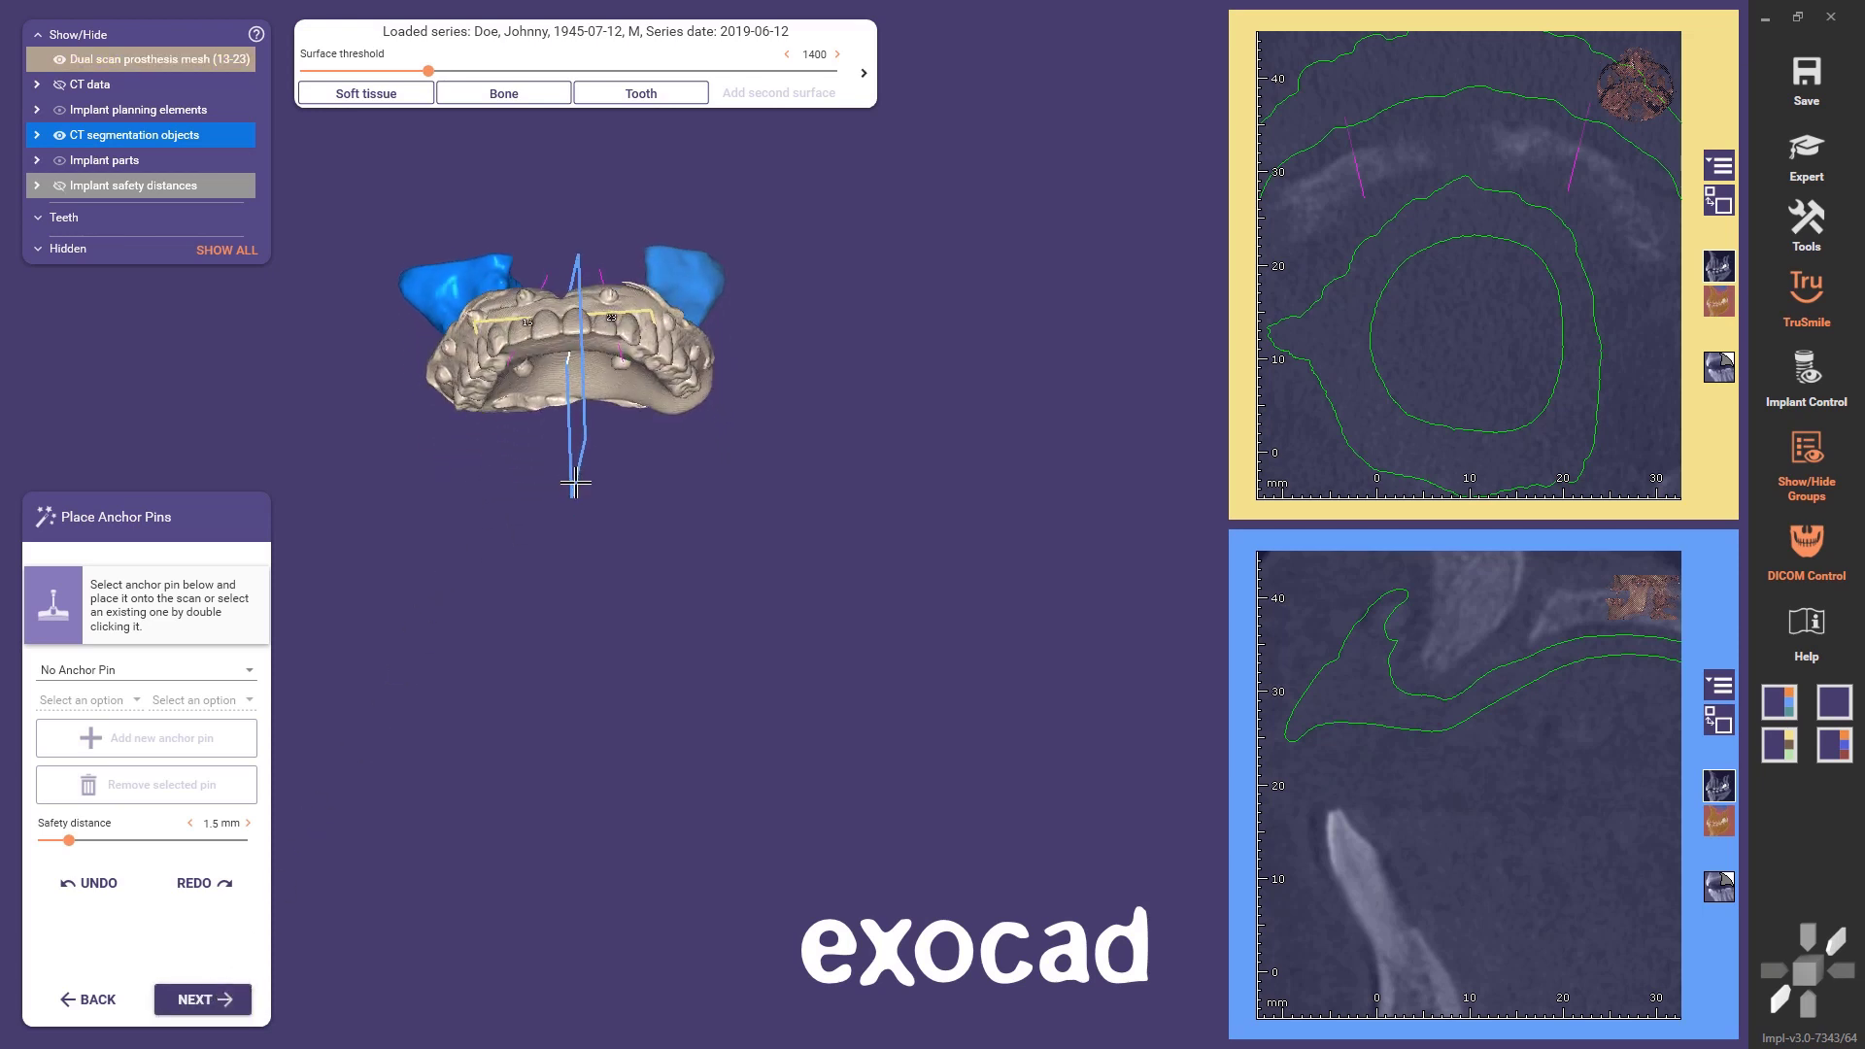
pyautogui.scroll(5, 544, 276)
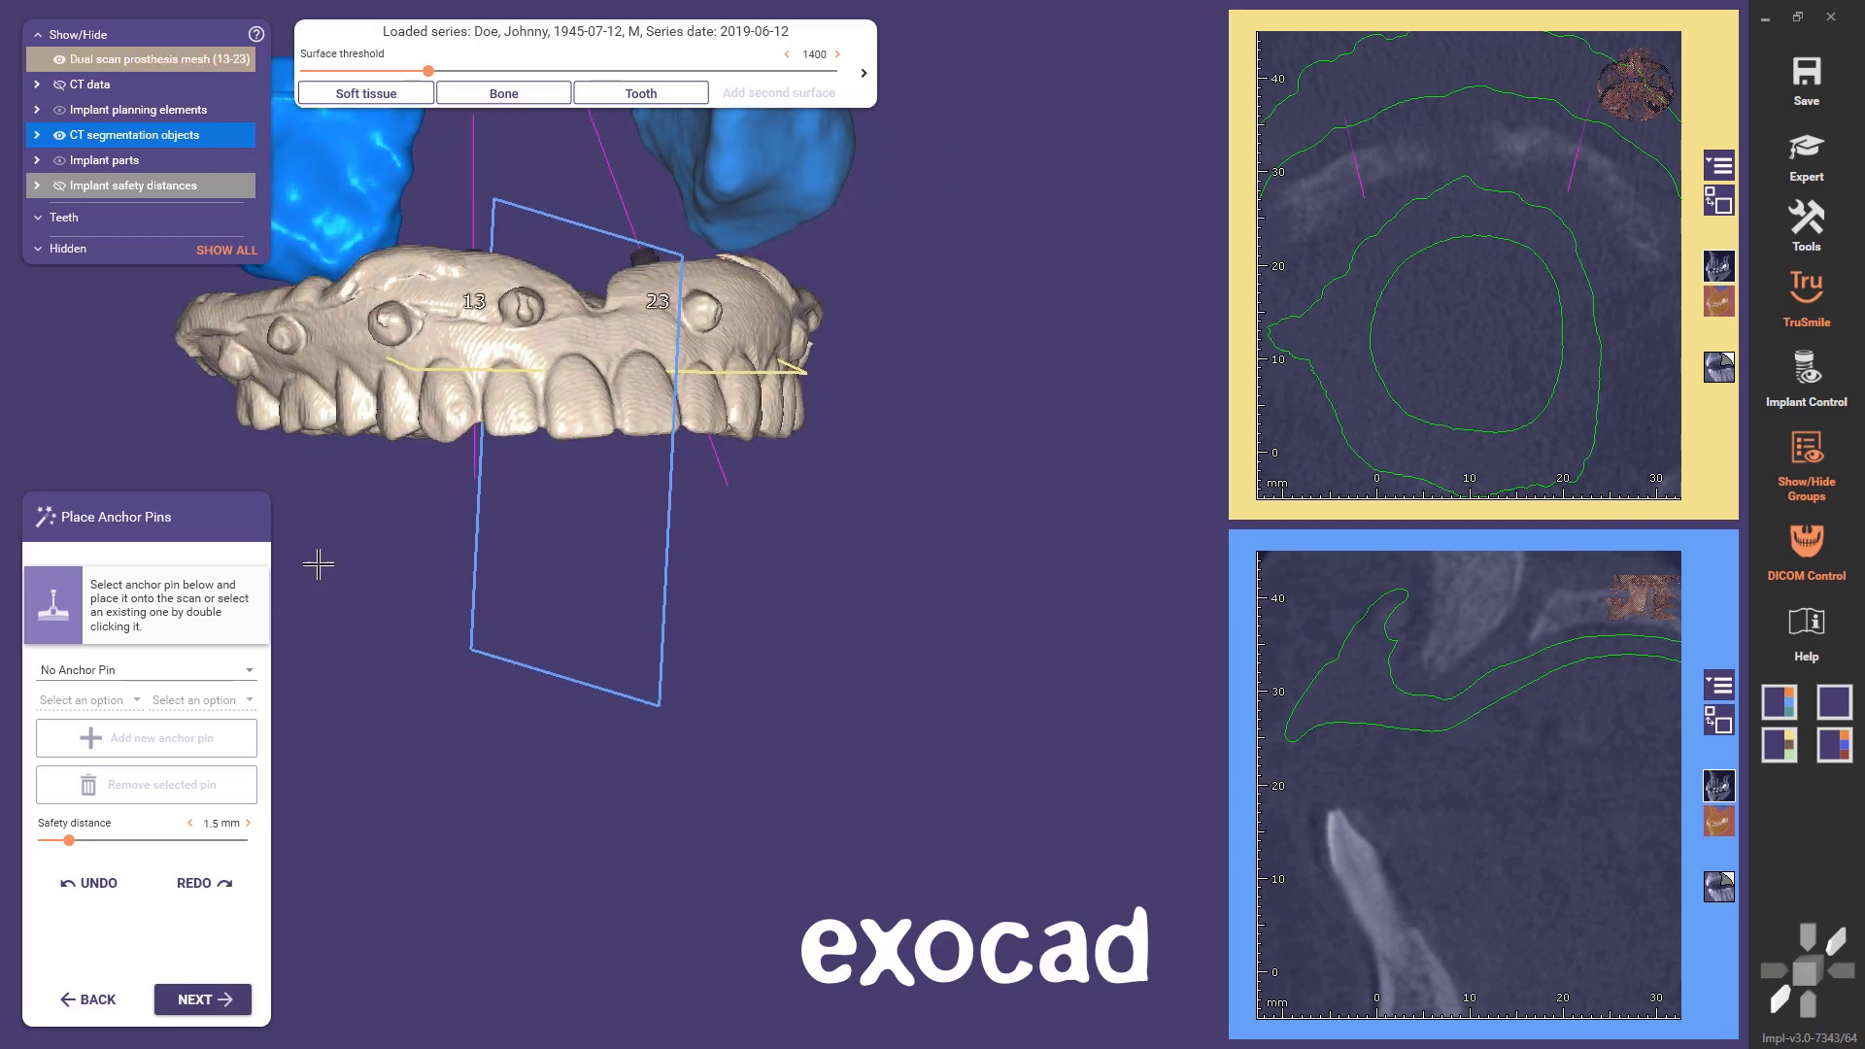
pyautogui.click(248, 670)
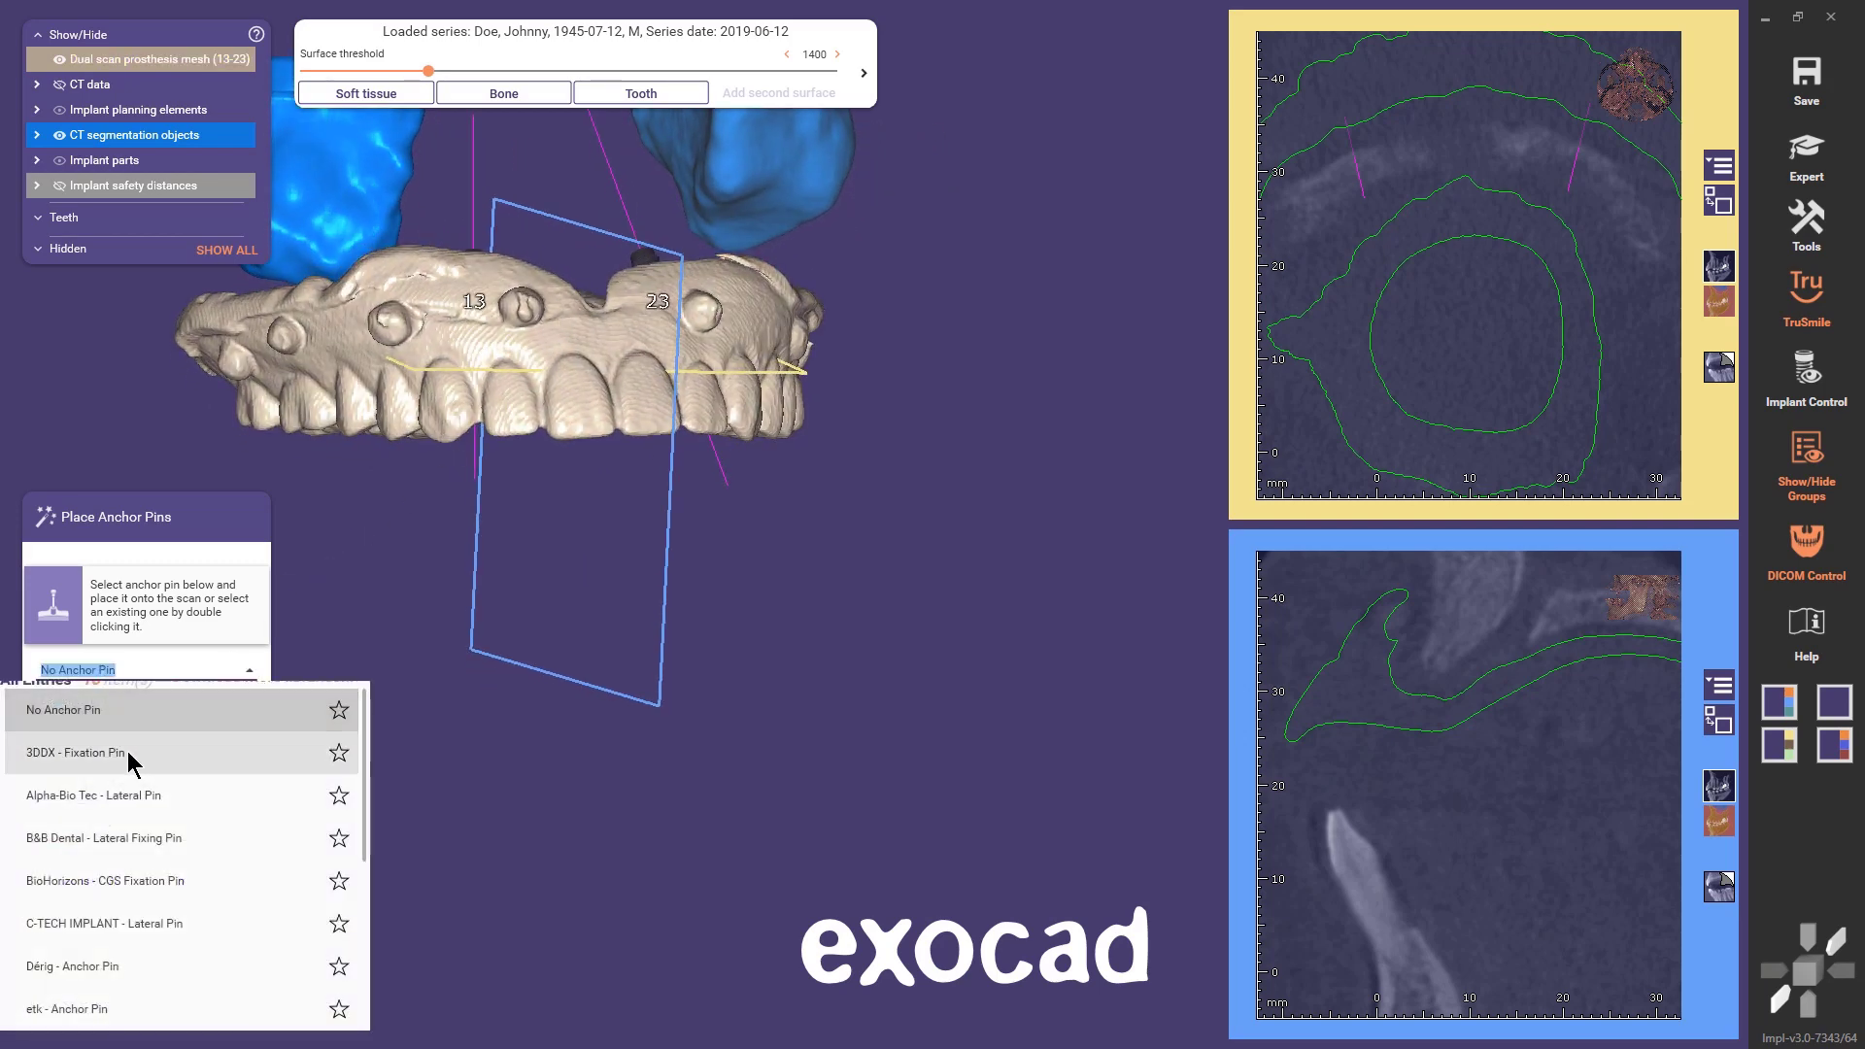
pyautogui.click(82, 755)
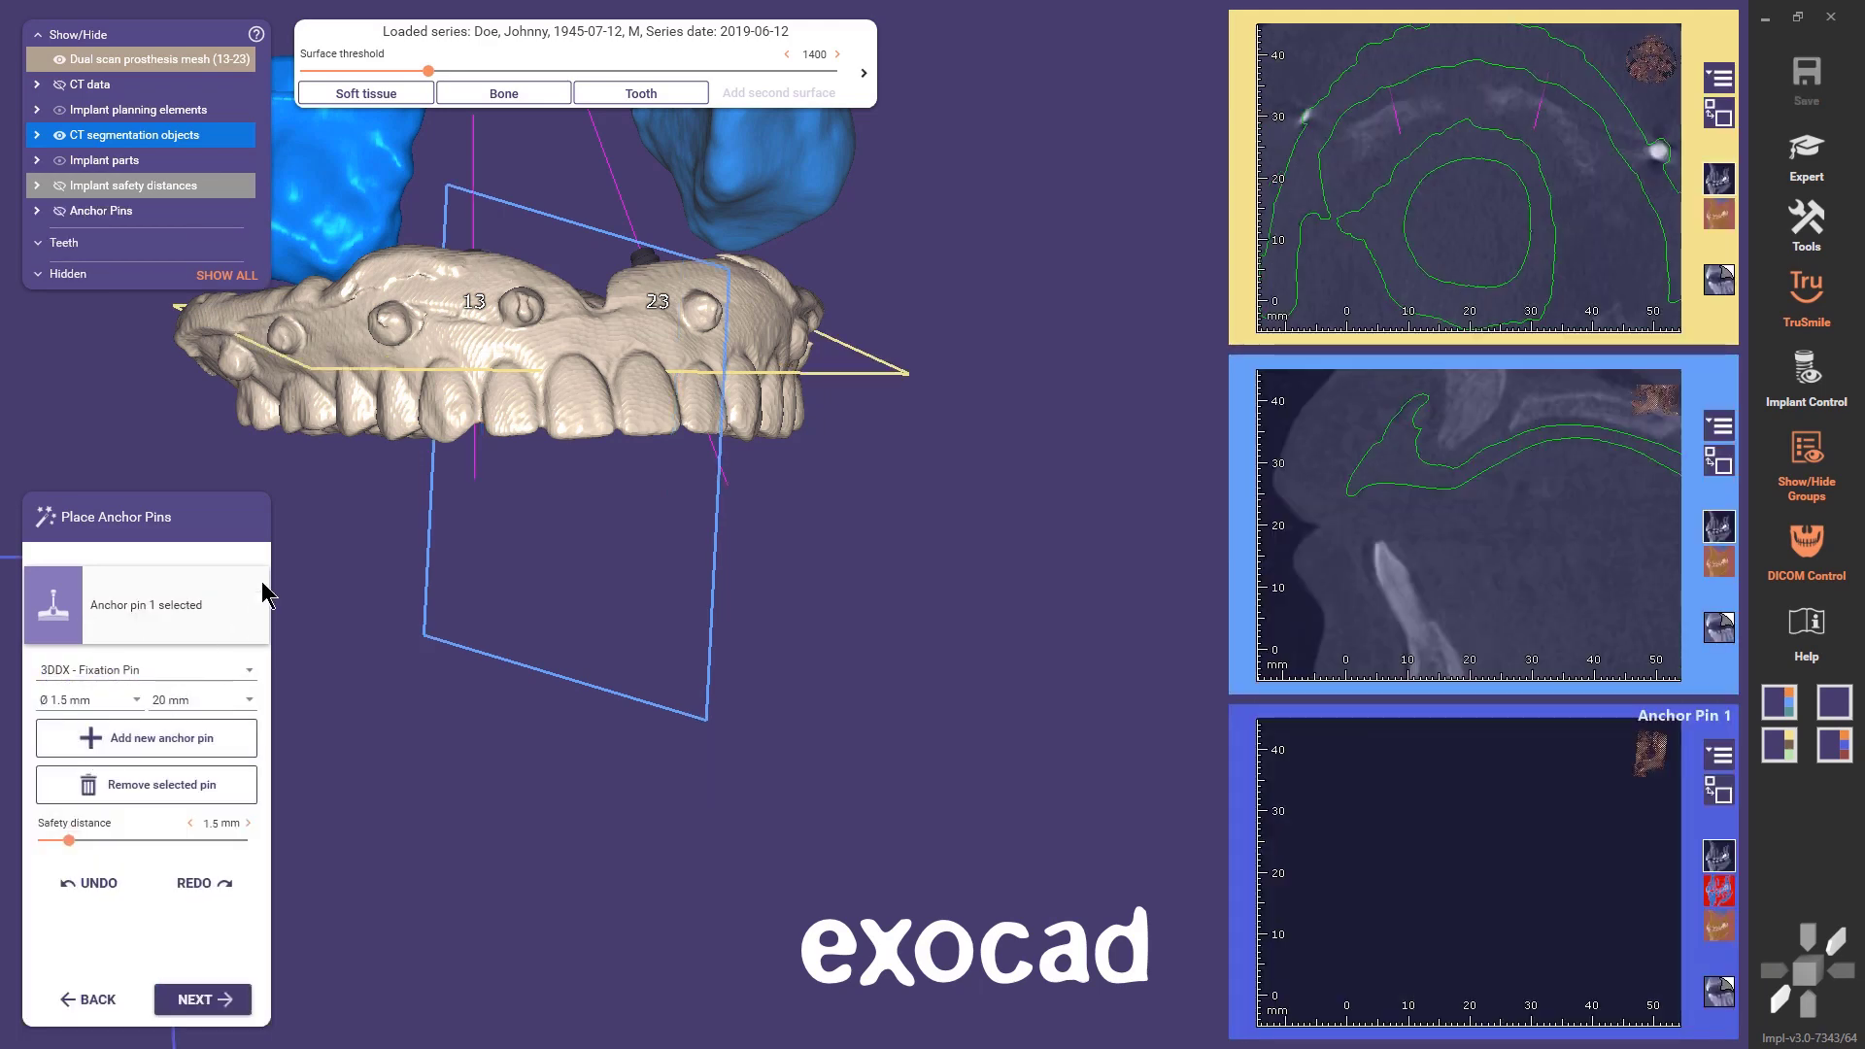
# - Place anchor pin 1 on the tooth 13 side, tilted to -23.83° into the bone
pyautogui.click(358, 360)
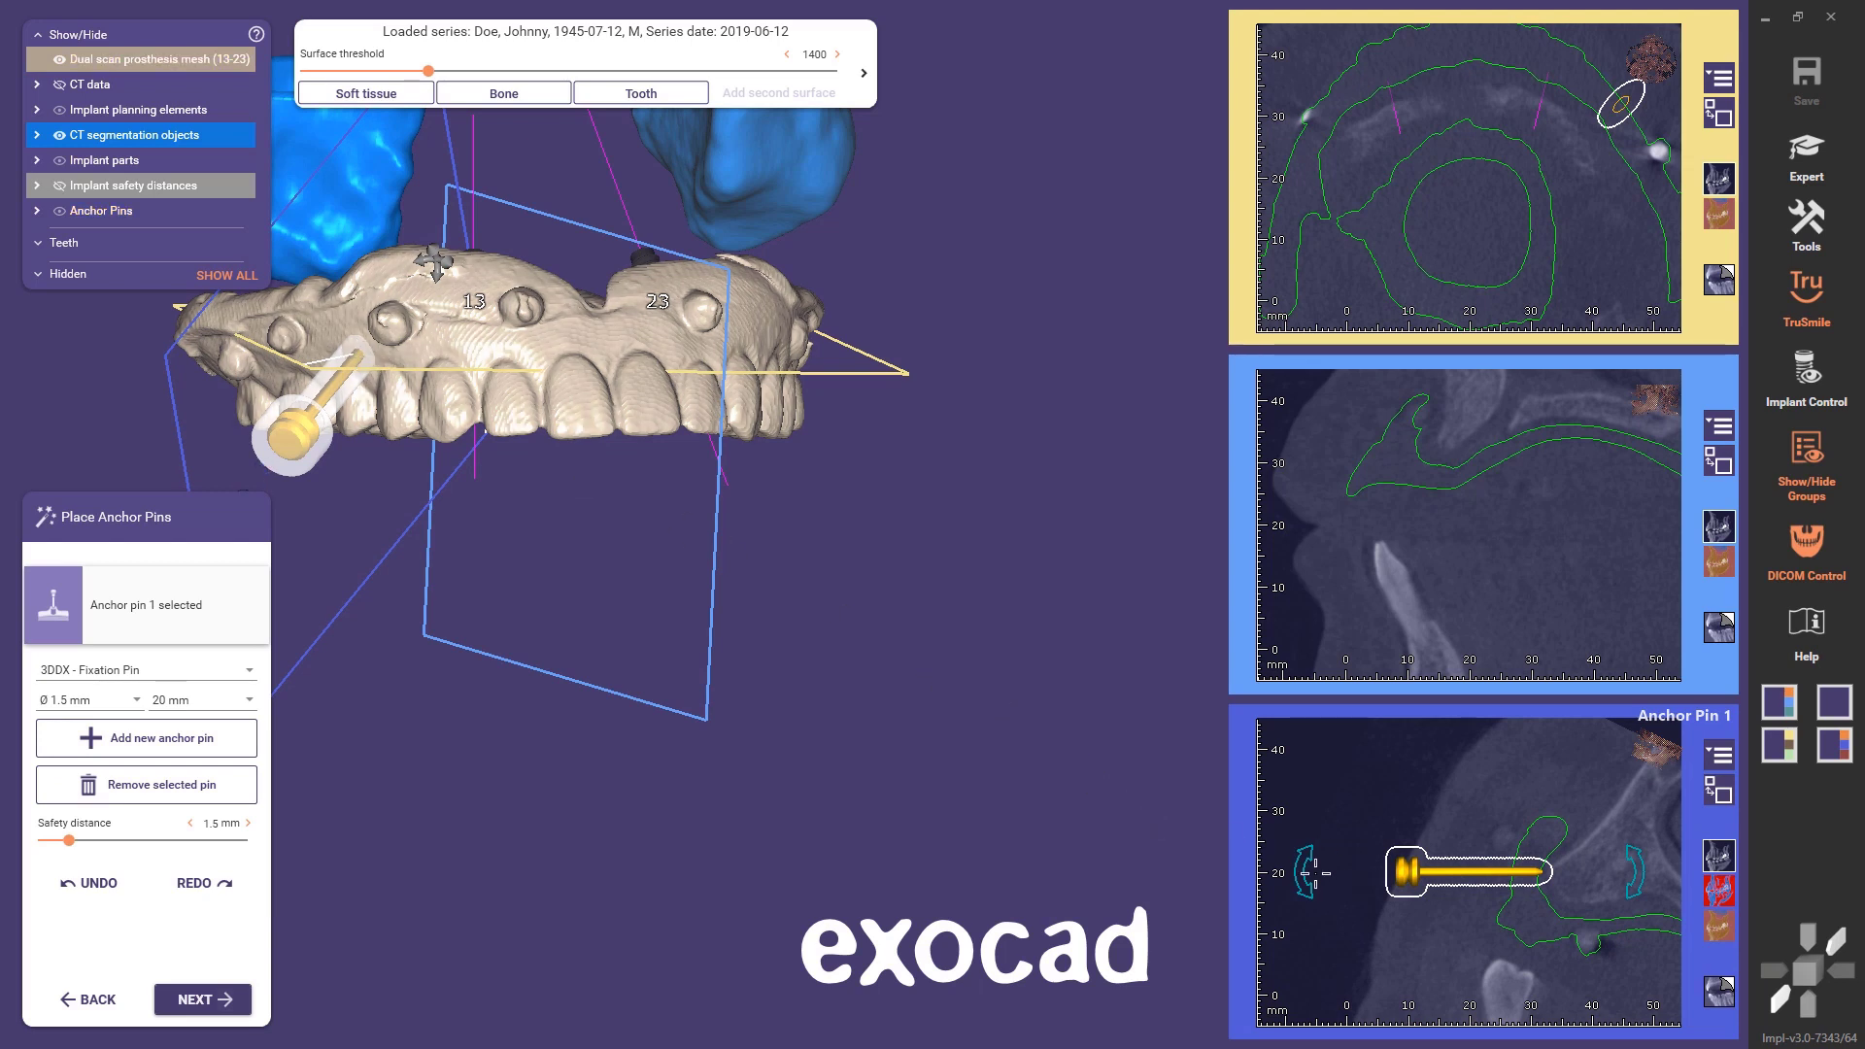
pyautogui.moveTo(1302, 866); pyautogui.dragTo(1322, 775)
pyautogui.moveTo(1474, 848); pyautogui.dragTo(1523, 838)
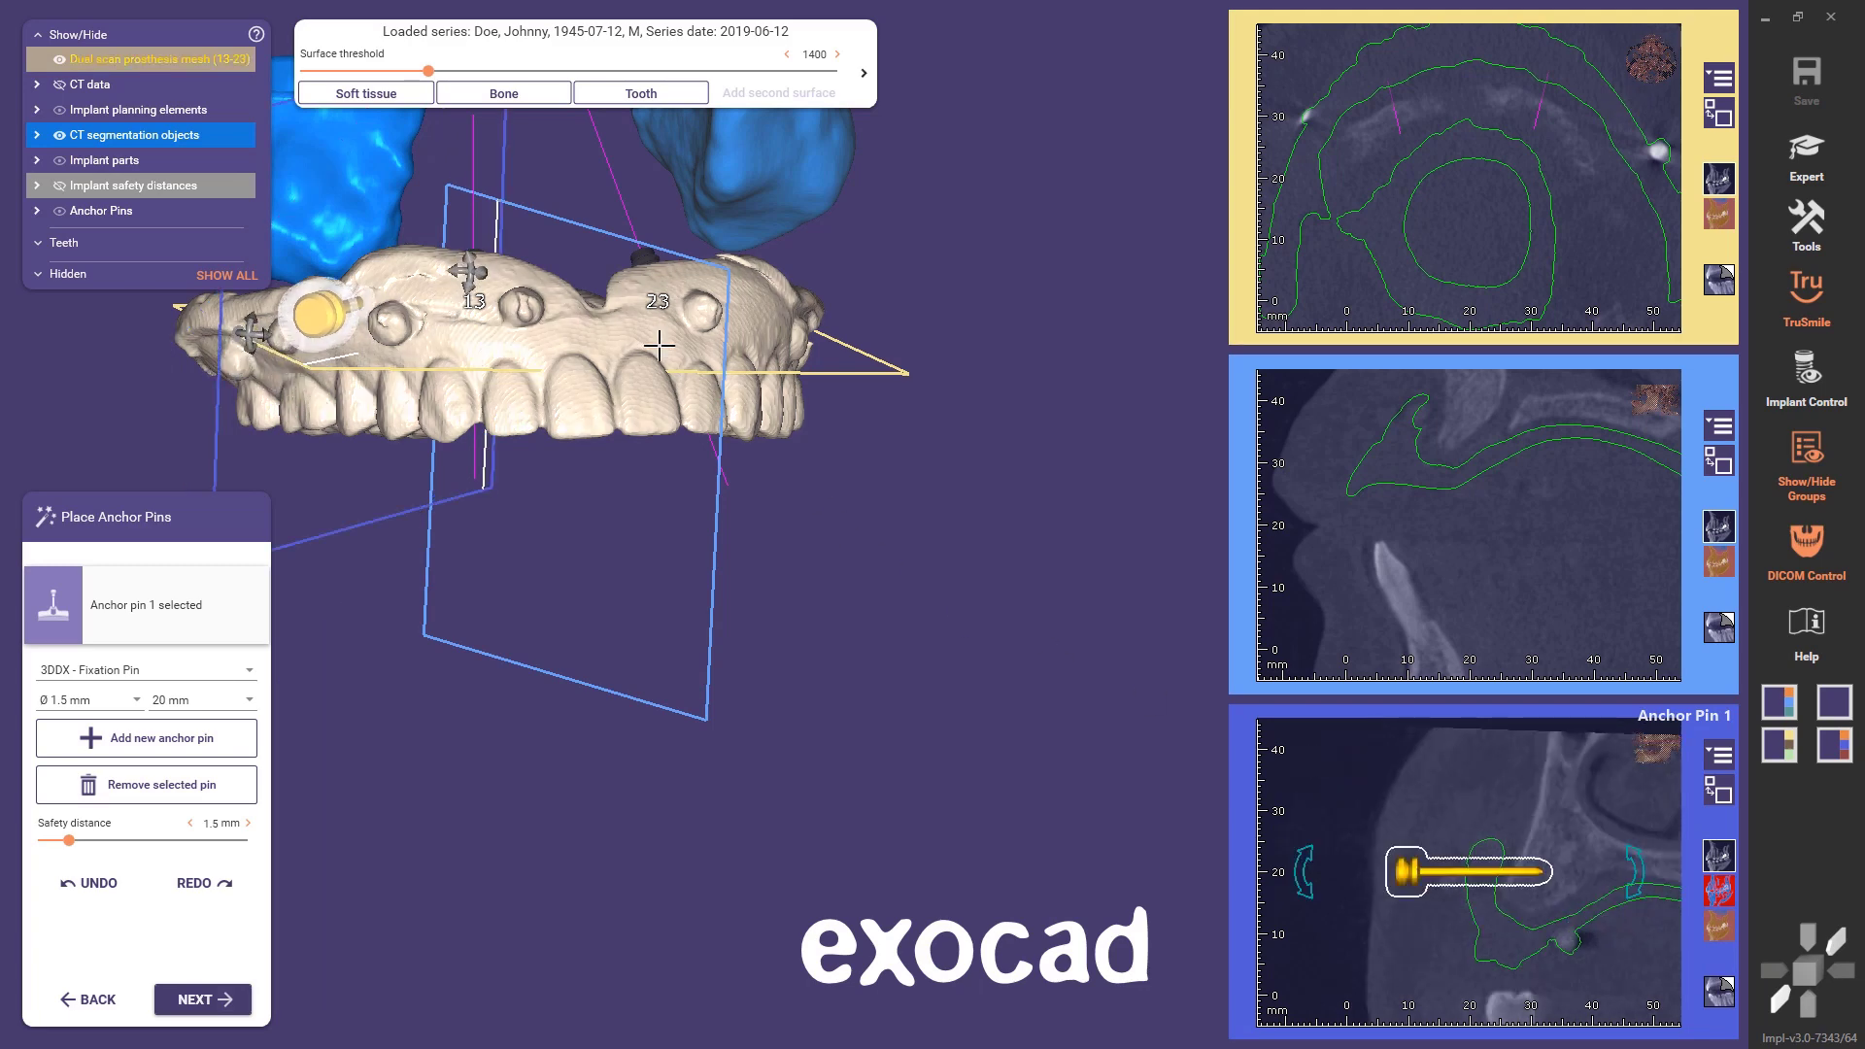
pyautogui.moveTo(482, 307); pyautogui.dragTo(402, 322, button='right')
pyautogui.moveTo(342, 363); pyautogui.dragTo(344, 374)
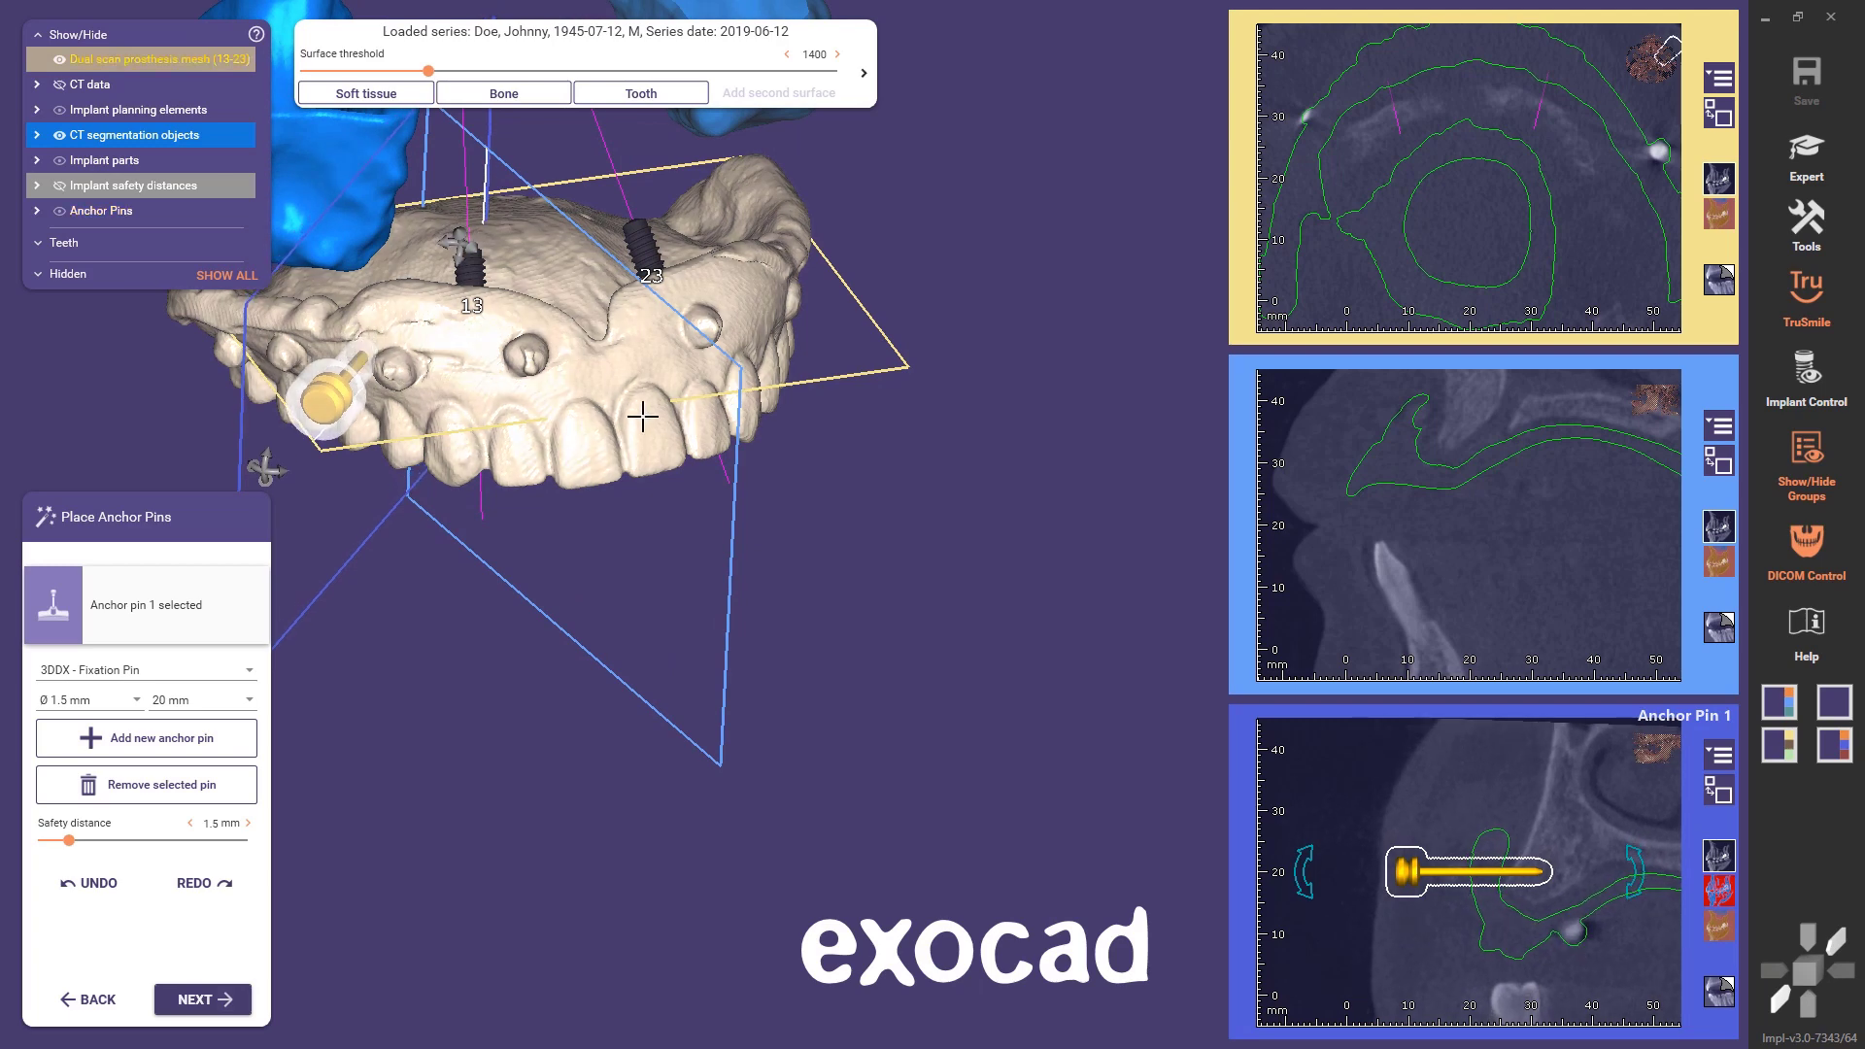
pyautogui.moveTo(642, 417)
pyautogui.mouseDown(button='right')
pyautogui.moveTo(647, 433)
pyautogui.moveTo(650, 411)
pyautogui.mouseUp(button='right')
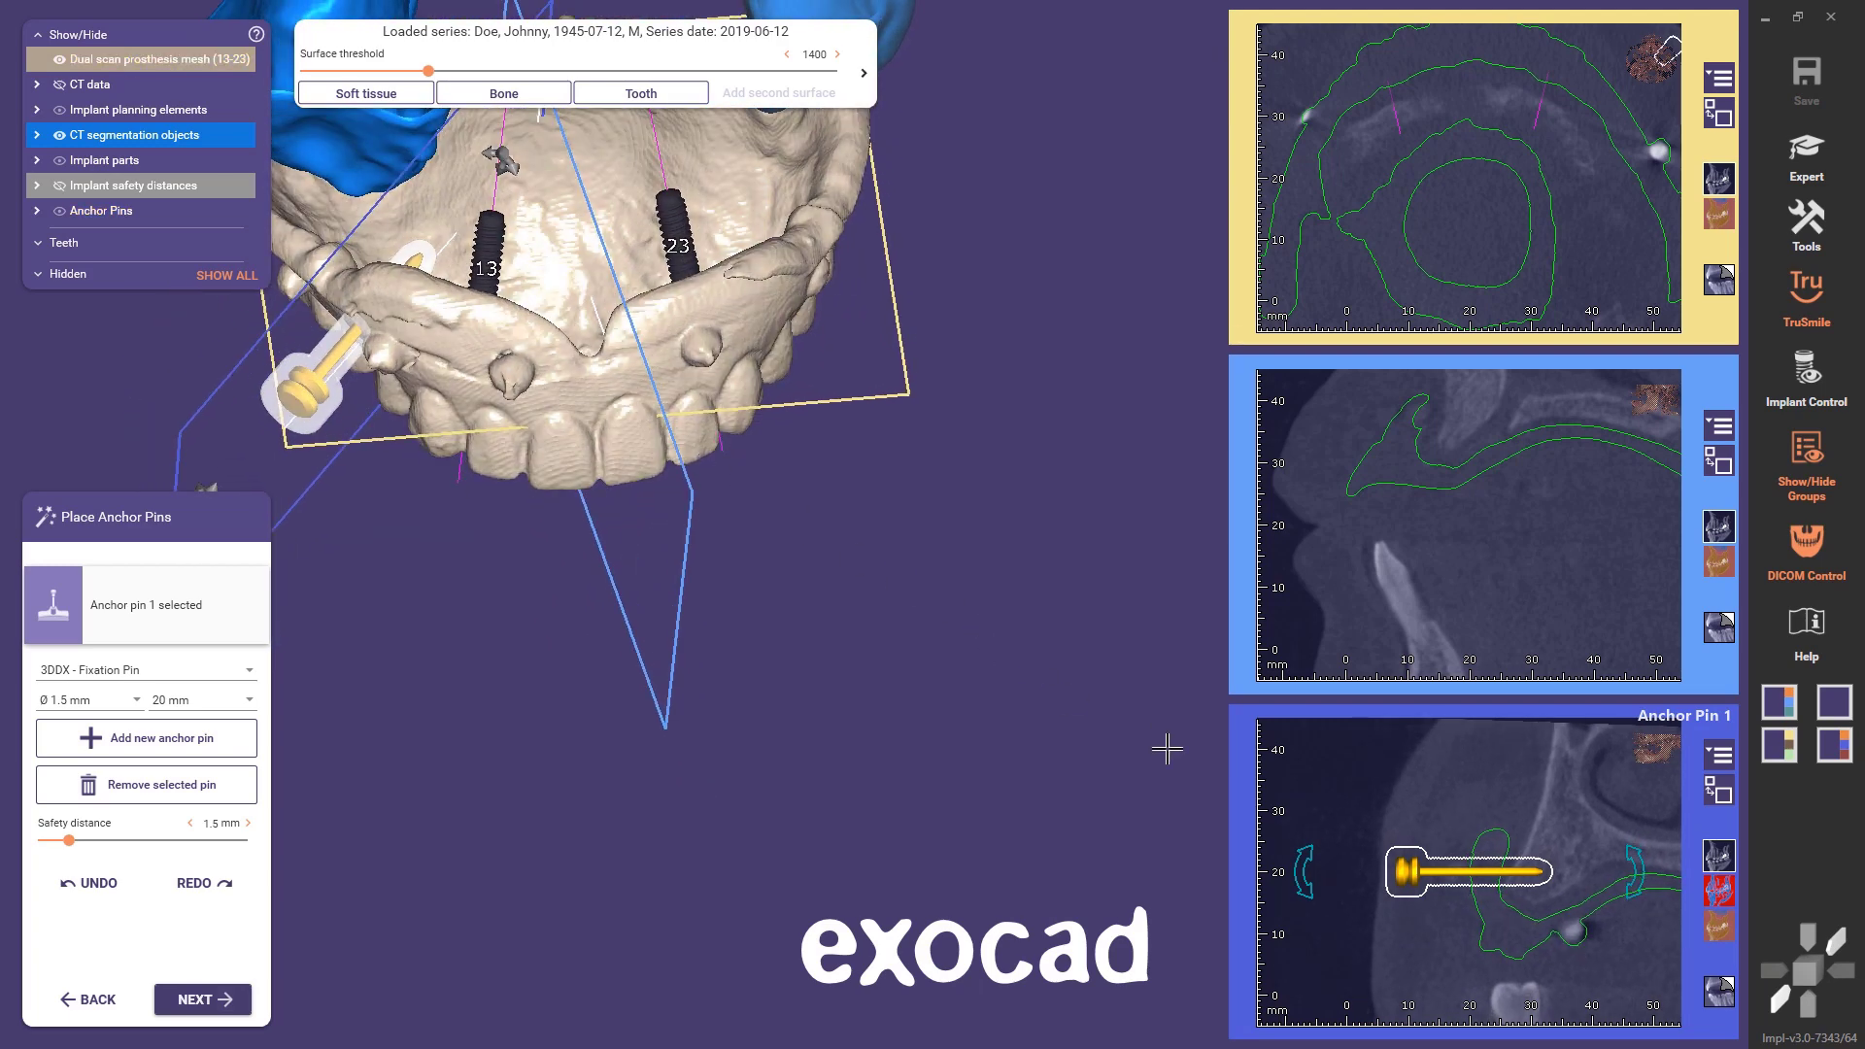
pyautogui.moveTo(1425, 949); pyautogui.dragTo(1424, 875, button='right')
pyautogui.scroll(-4, 1425, 950)
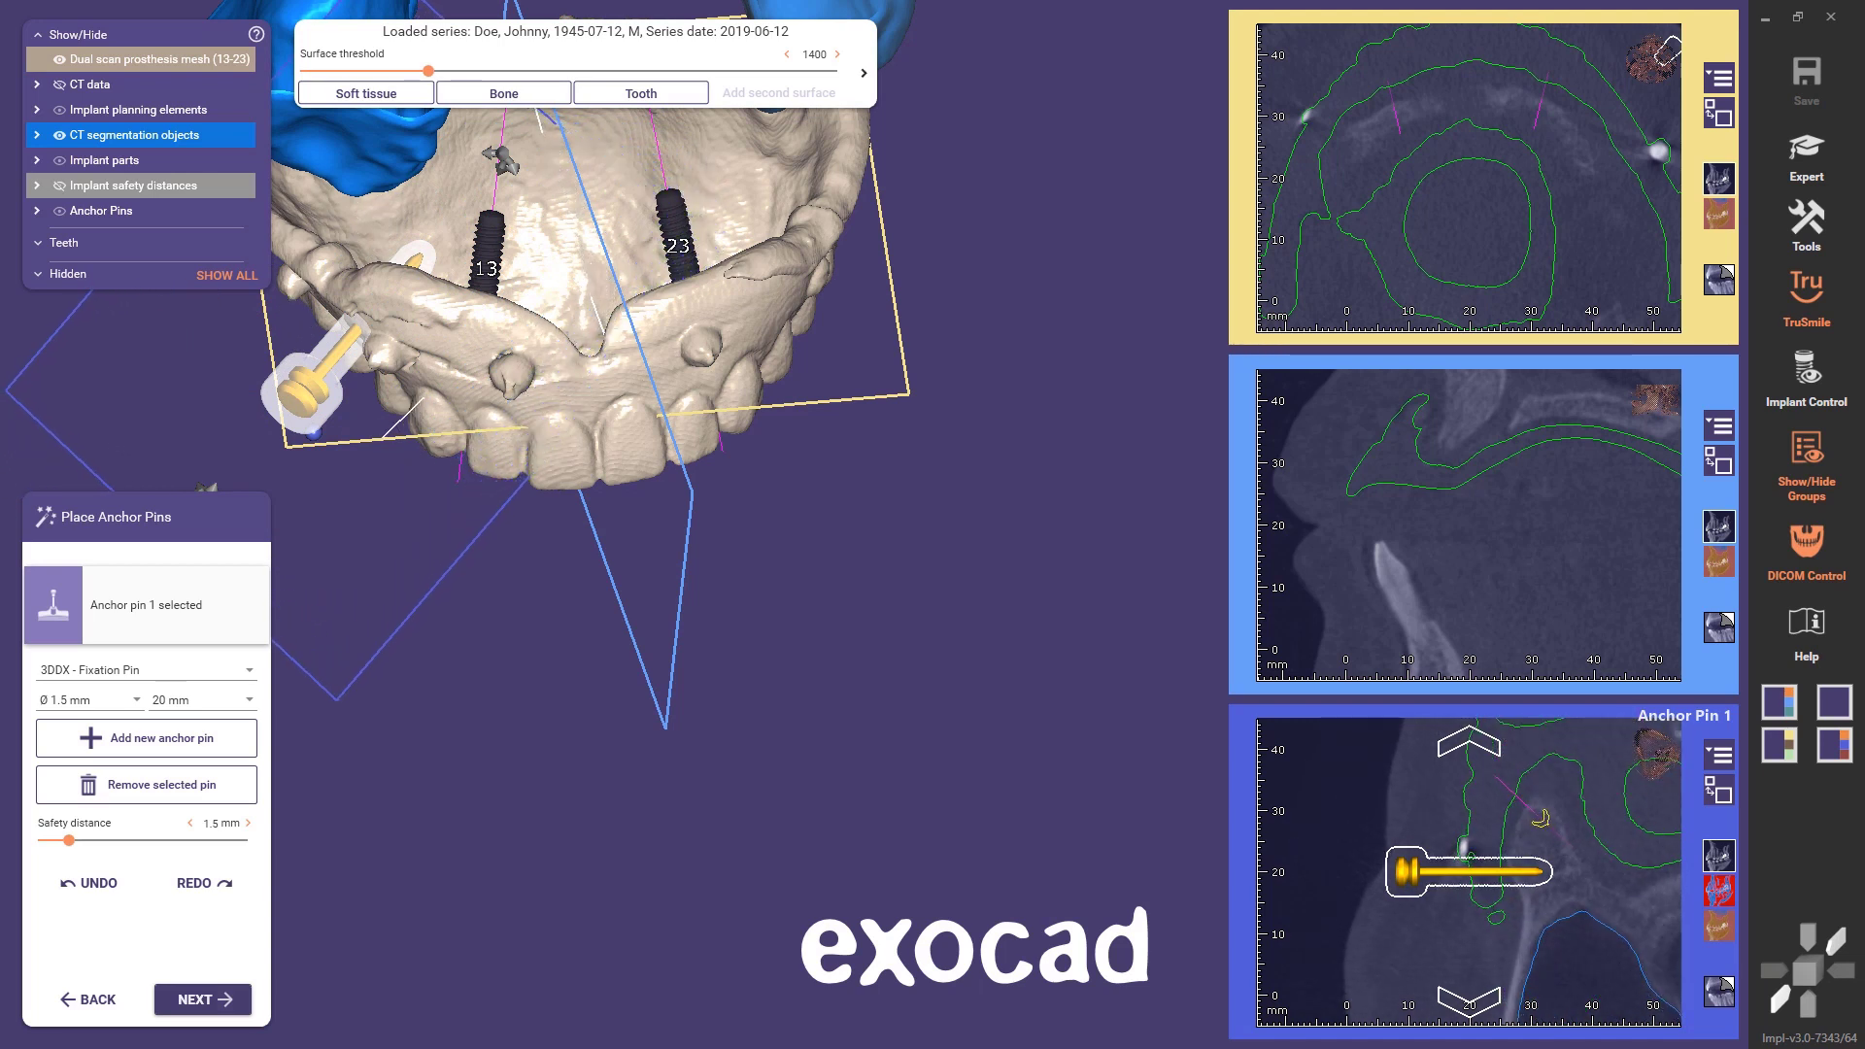
pyautogui.scroll(-5, 1425, 950)
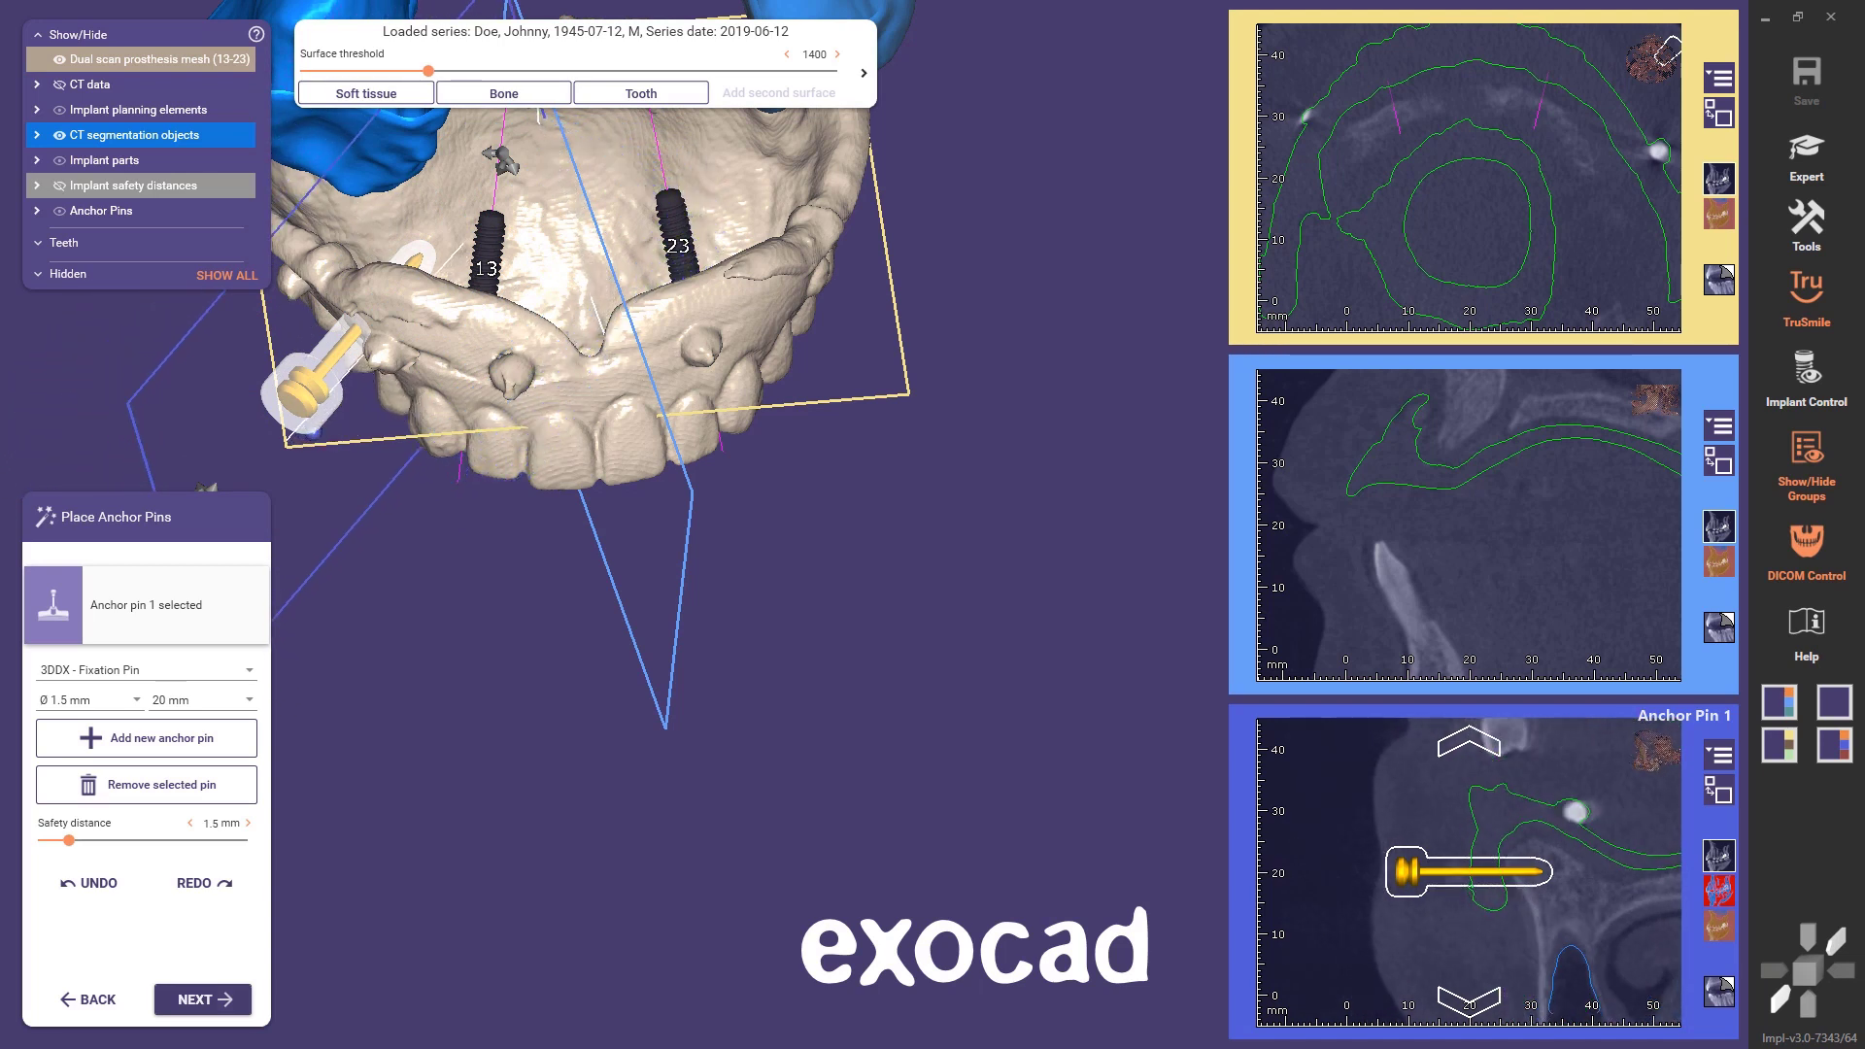
pyautogui.scroll(-2, 1425, 950)
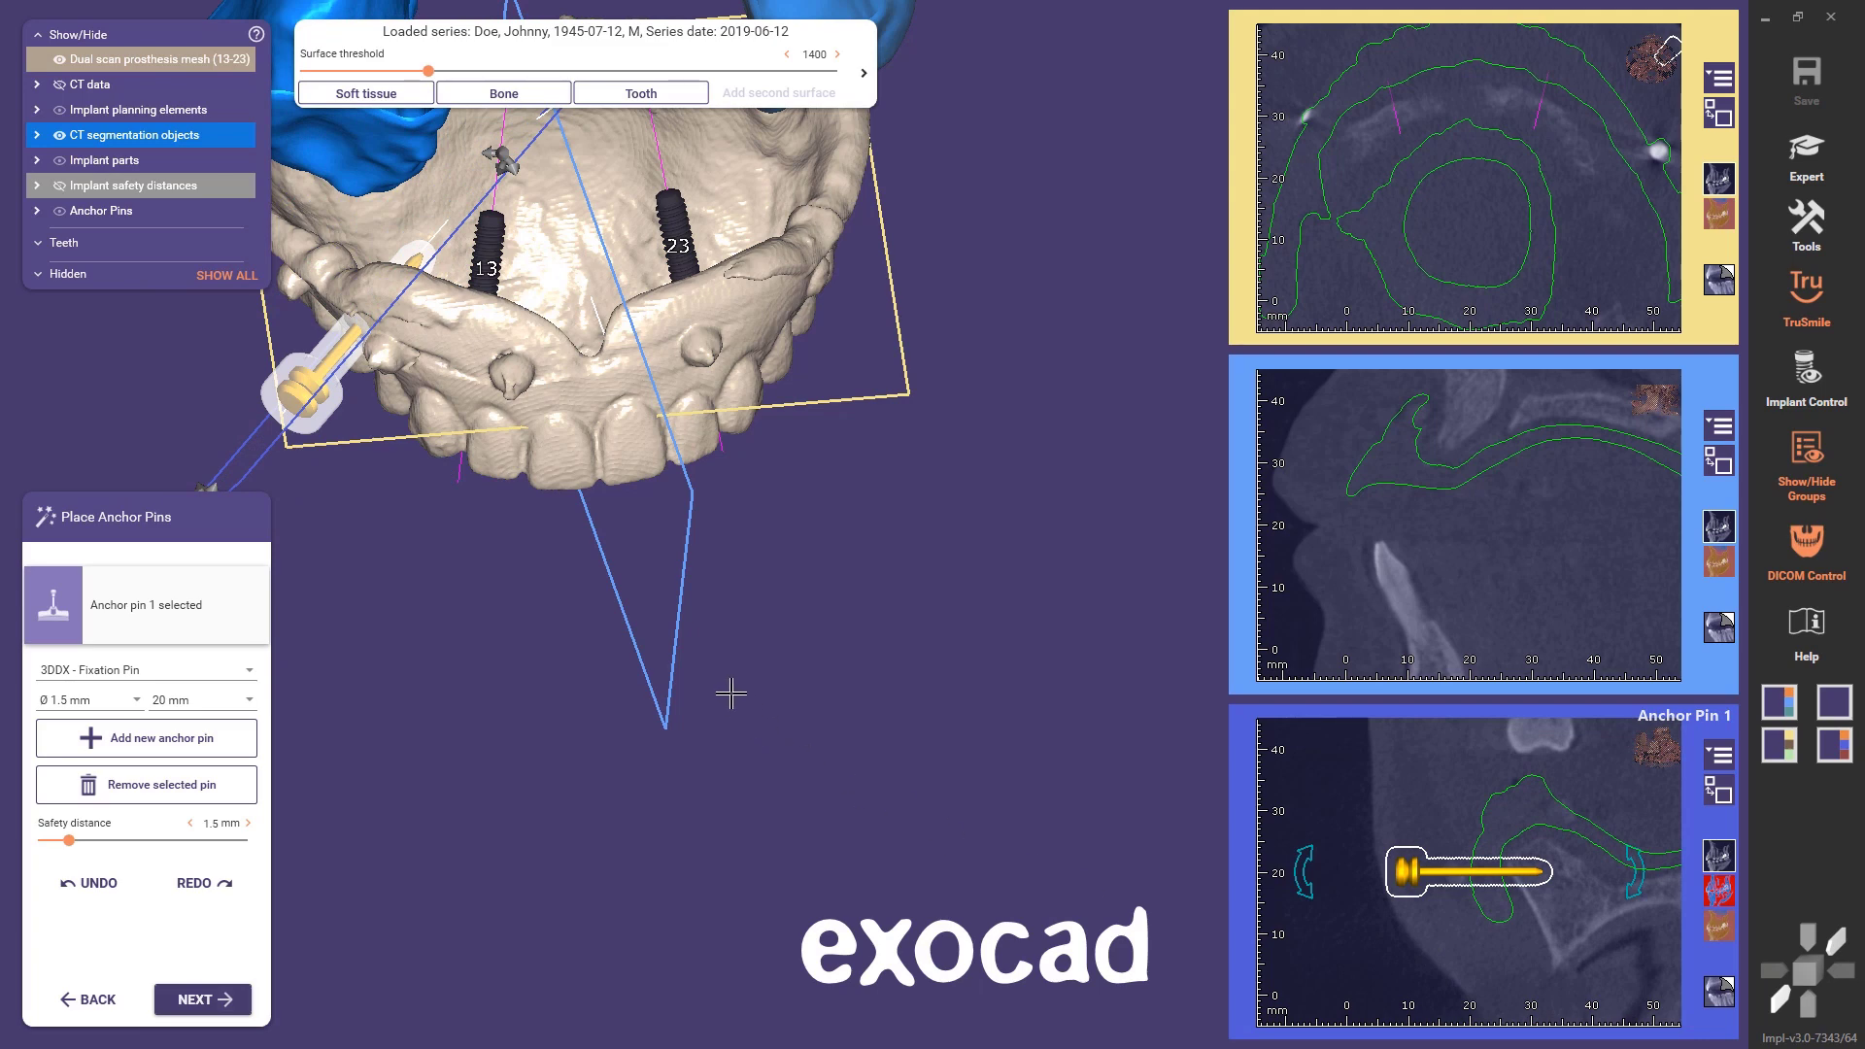
pyautogui.moveTo(732, 694); pyautogui.dragTo(733, 695, button='right')
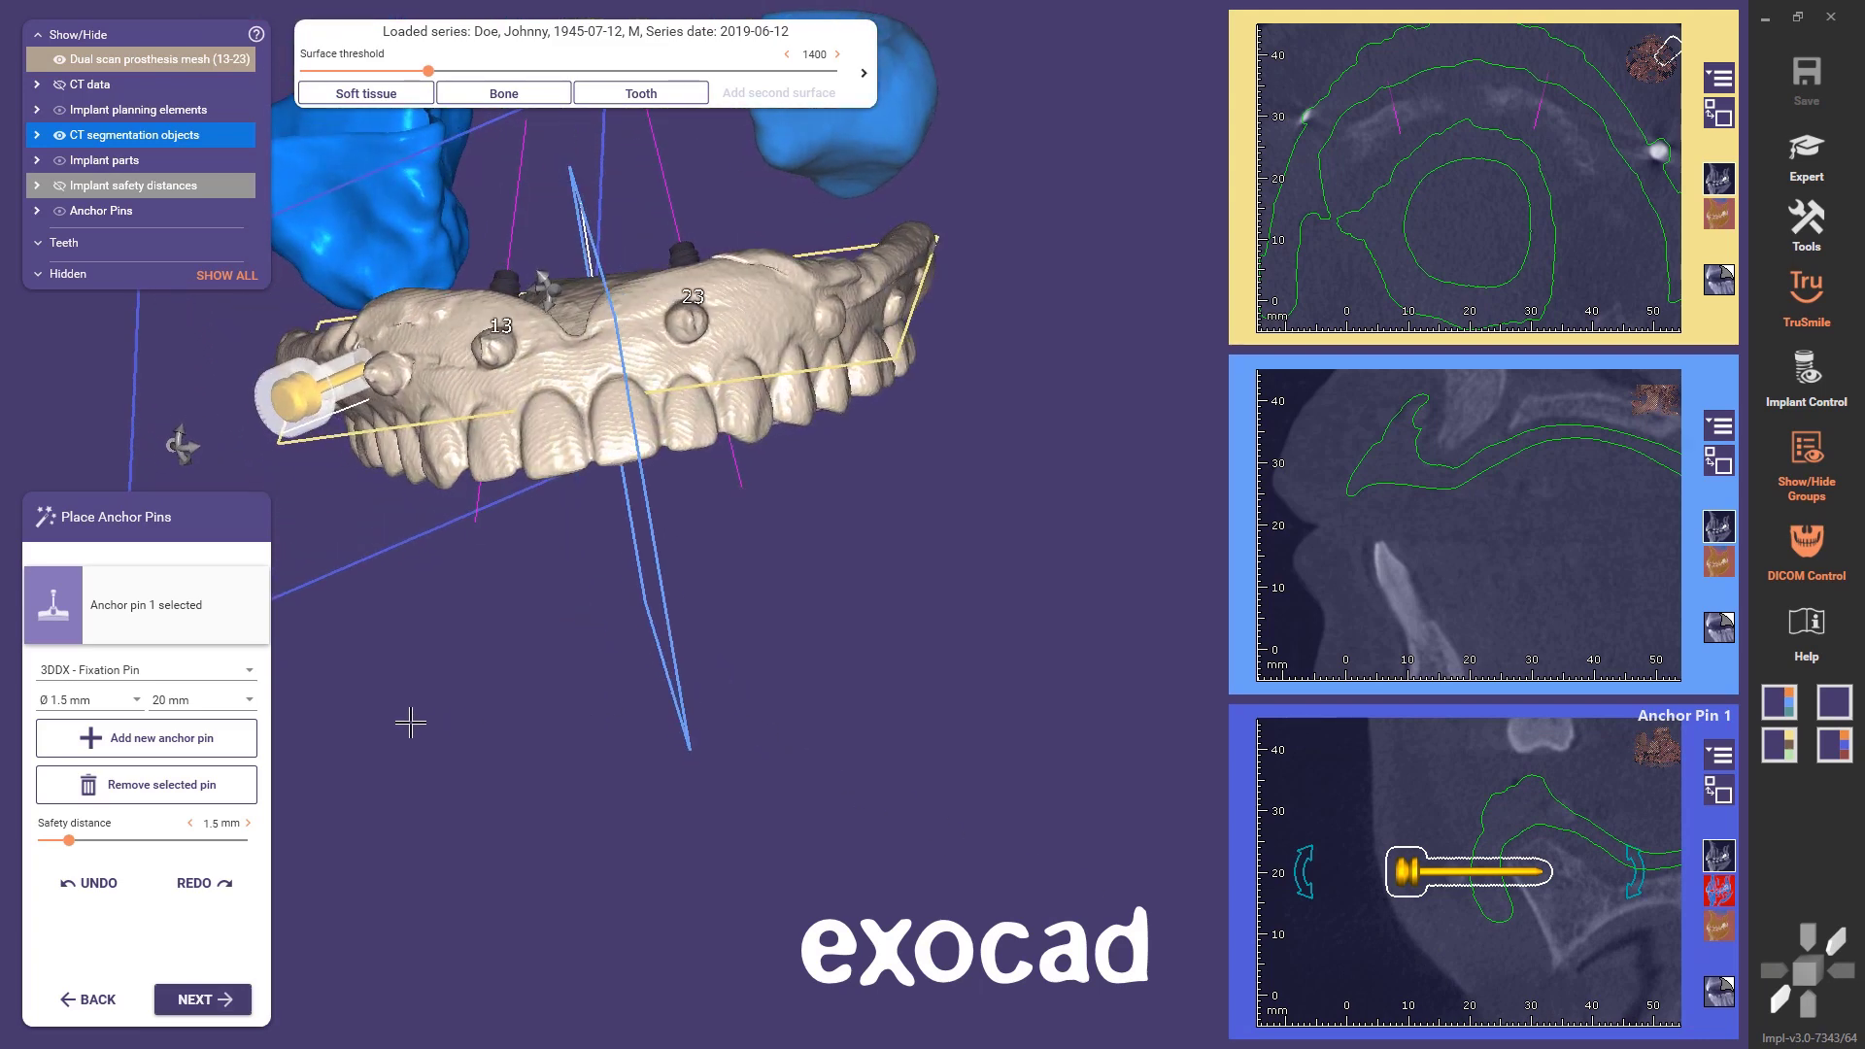
# - Add a second 3DDX Fixation Pin anchor and move it toward implant 23
pyautogui.click(231, 743)
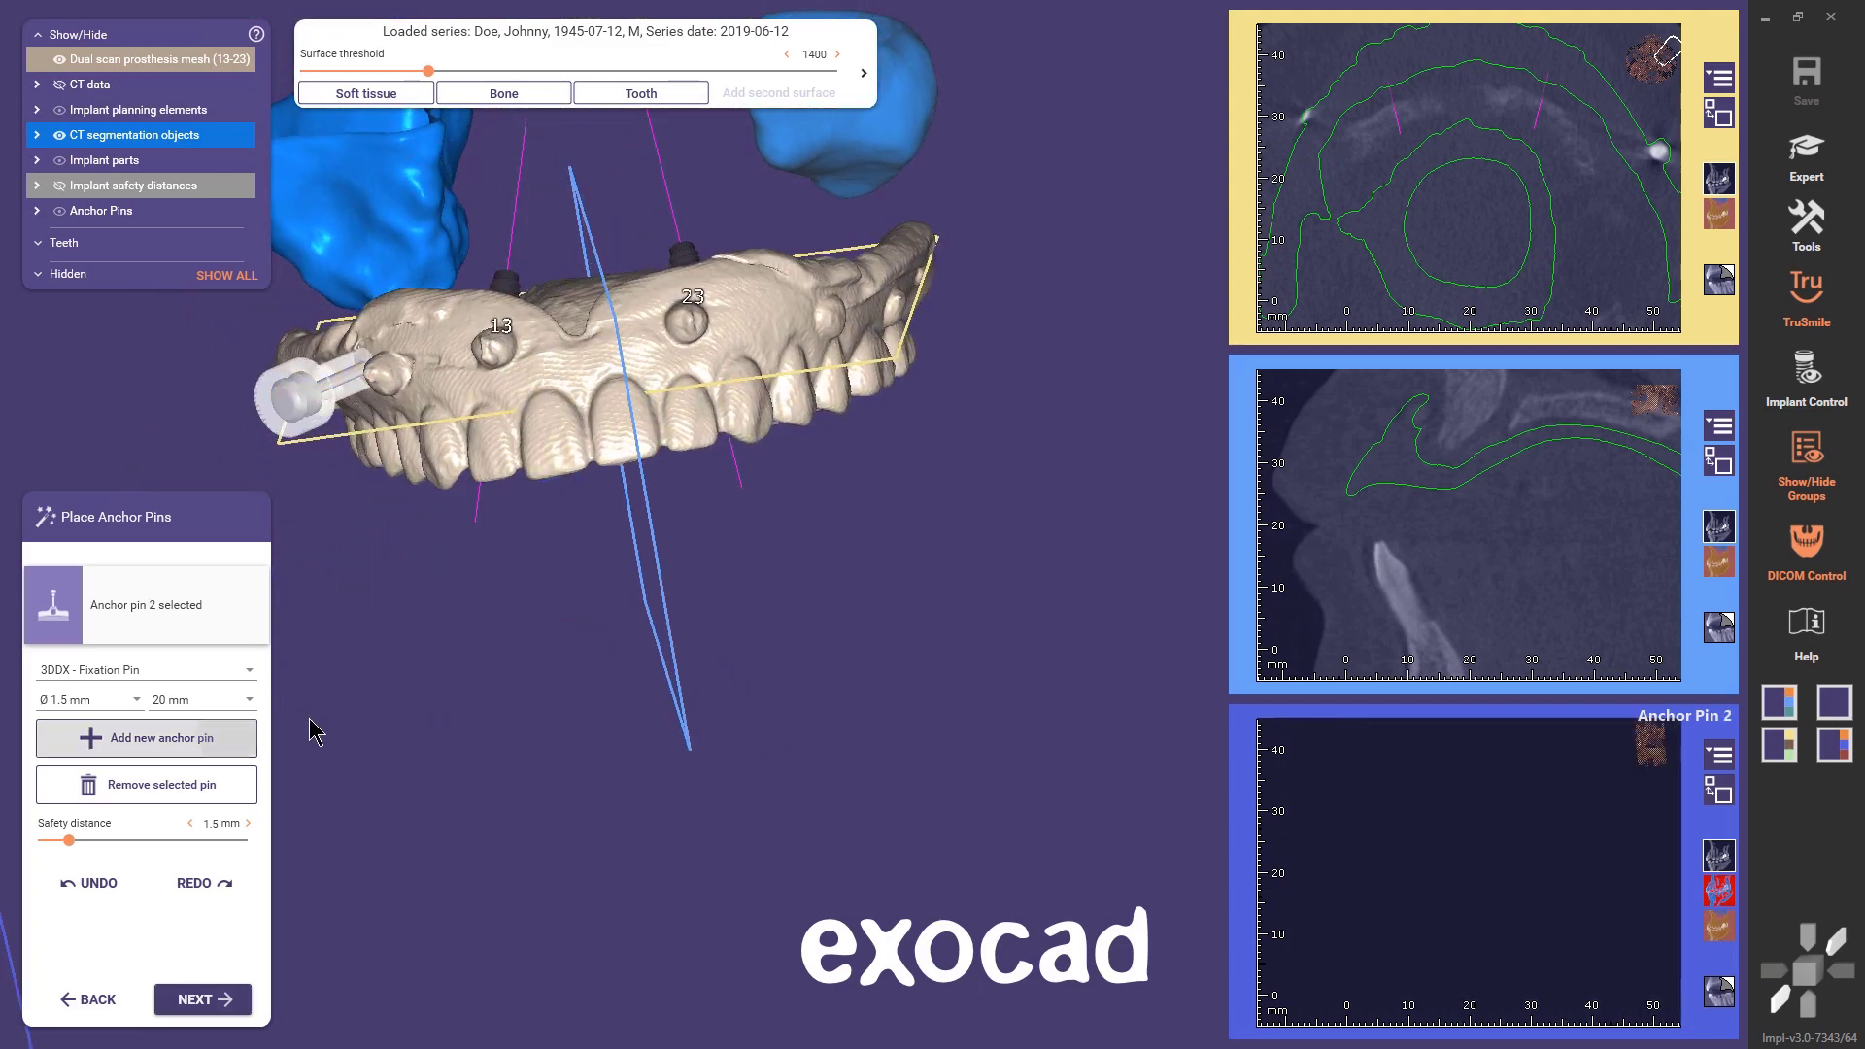
pyautogui.click(805, 426)
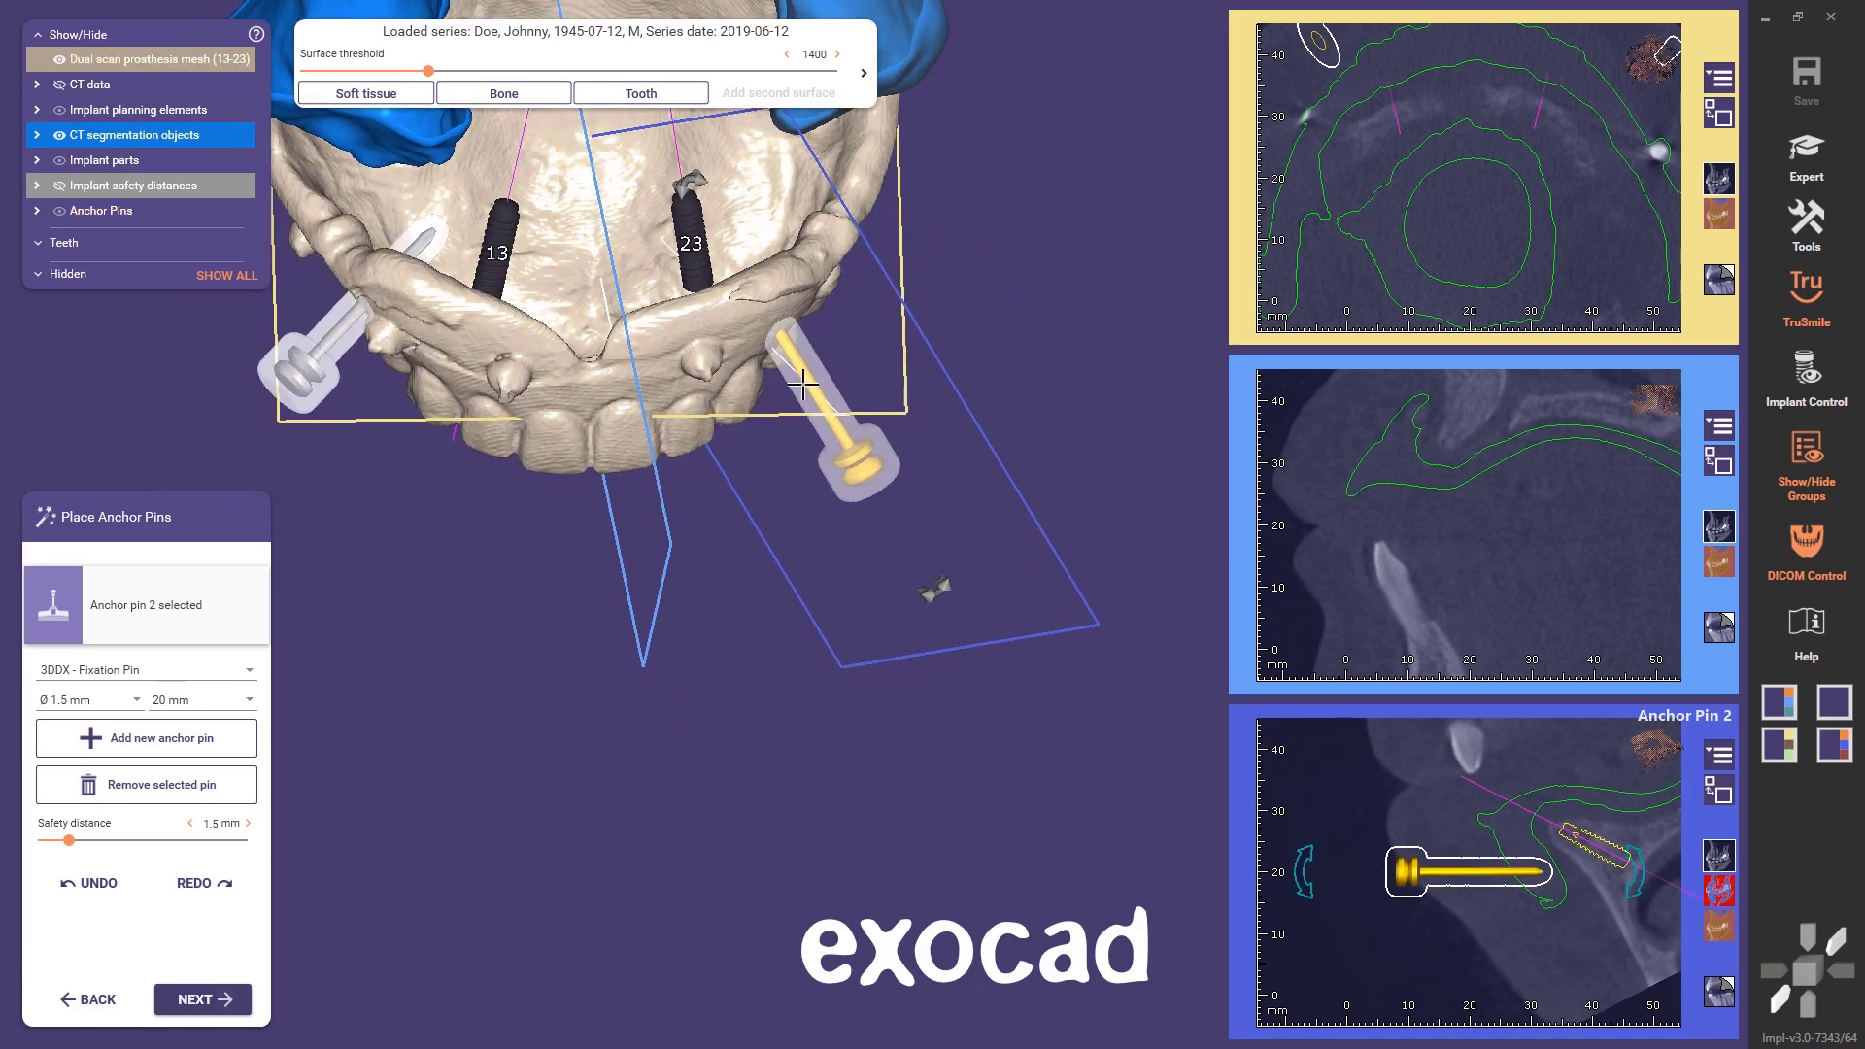
pyautogui.moveTo(802, 386); pyautogui.dragTo(794, 299)
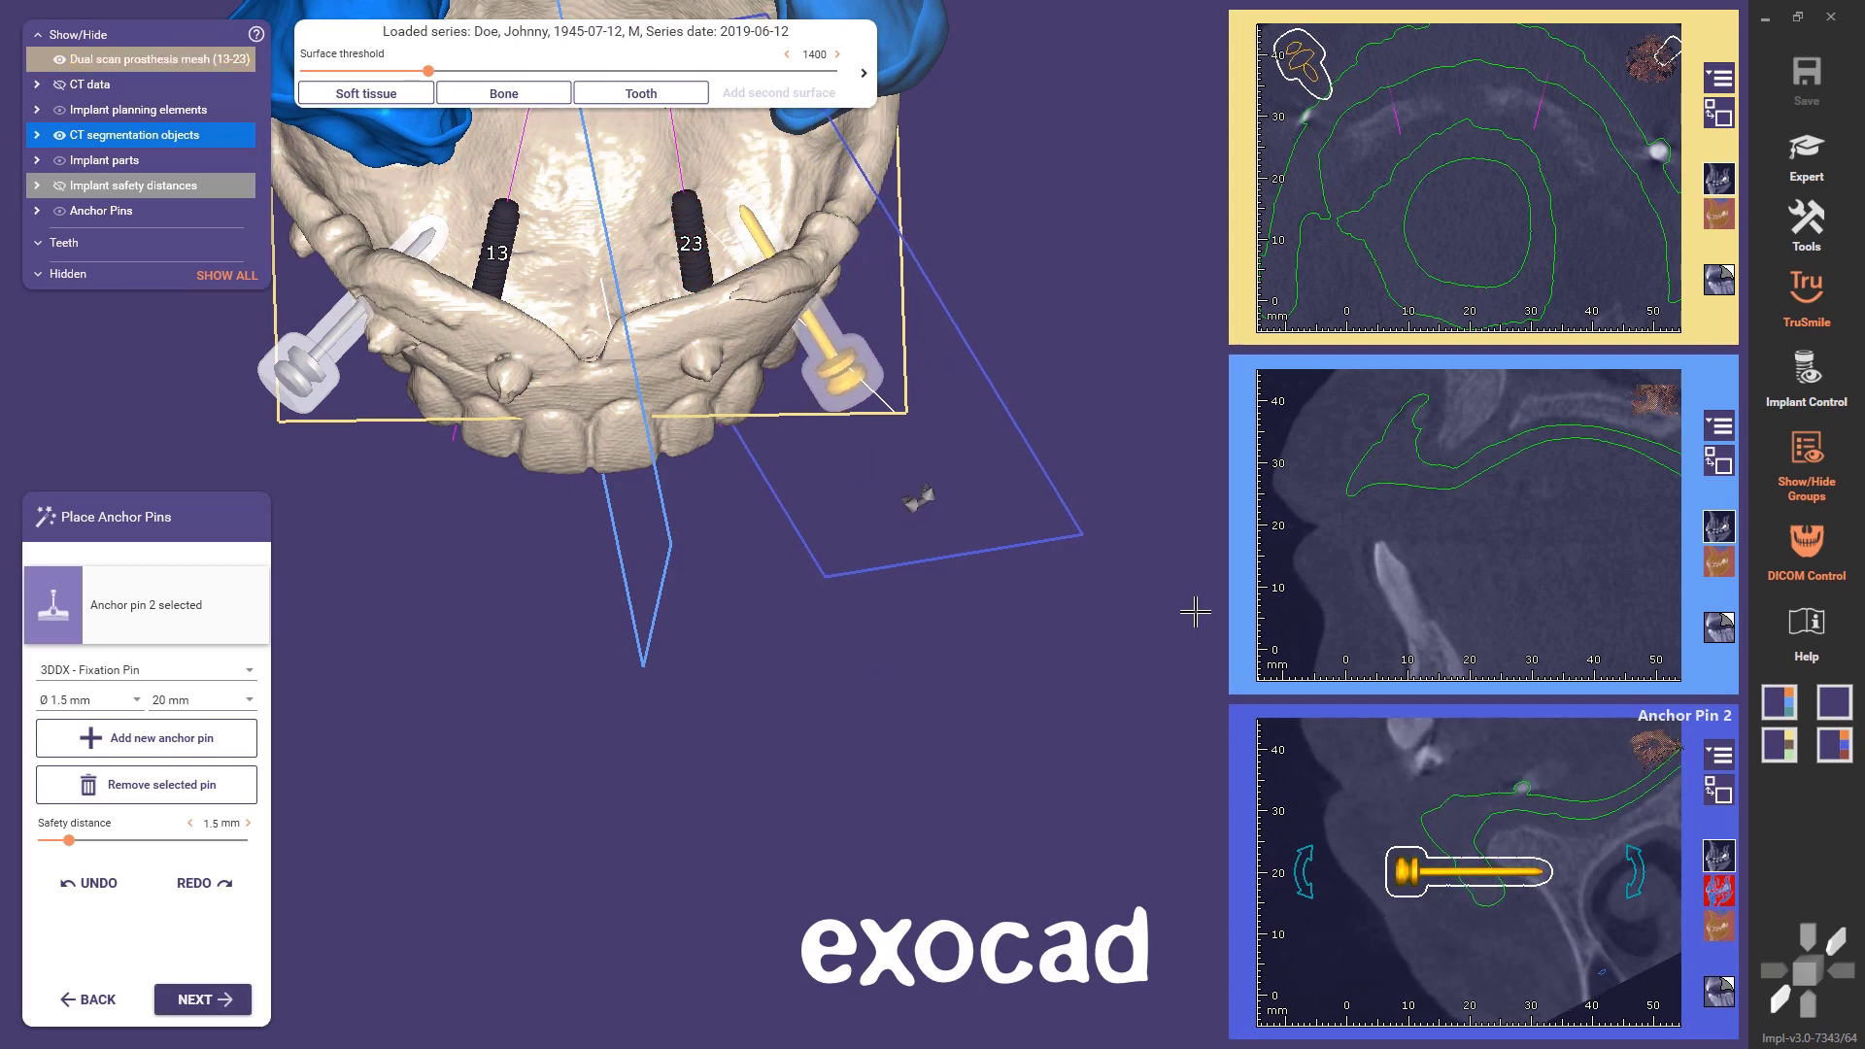
pyautogui.scroll(-12, 1469, 872)
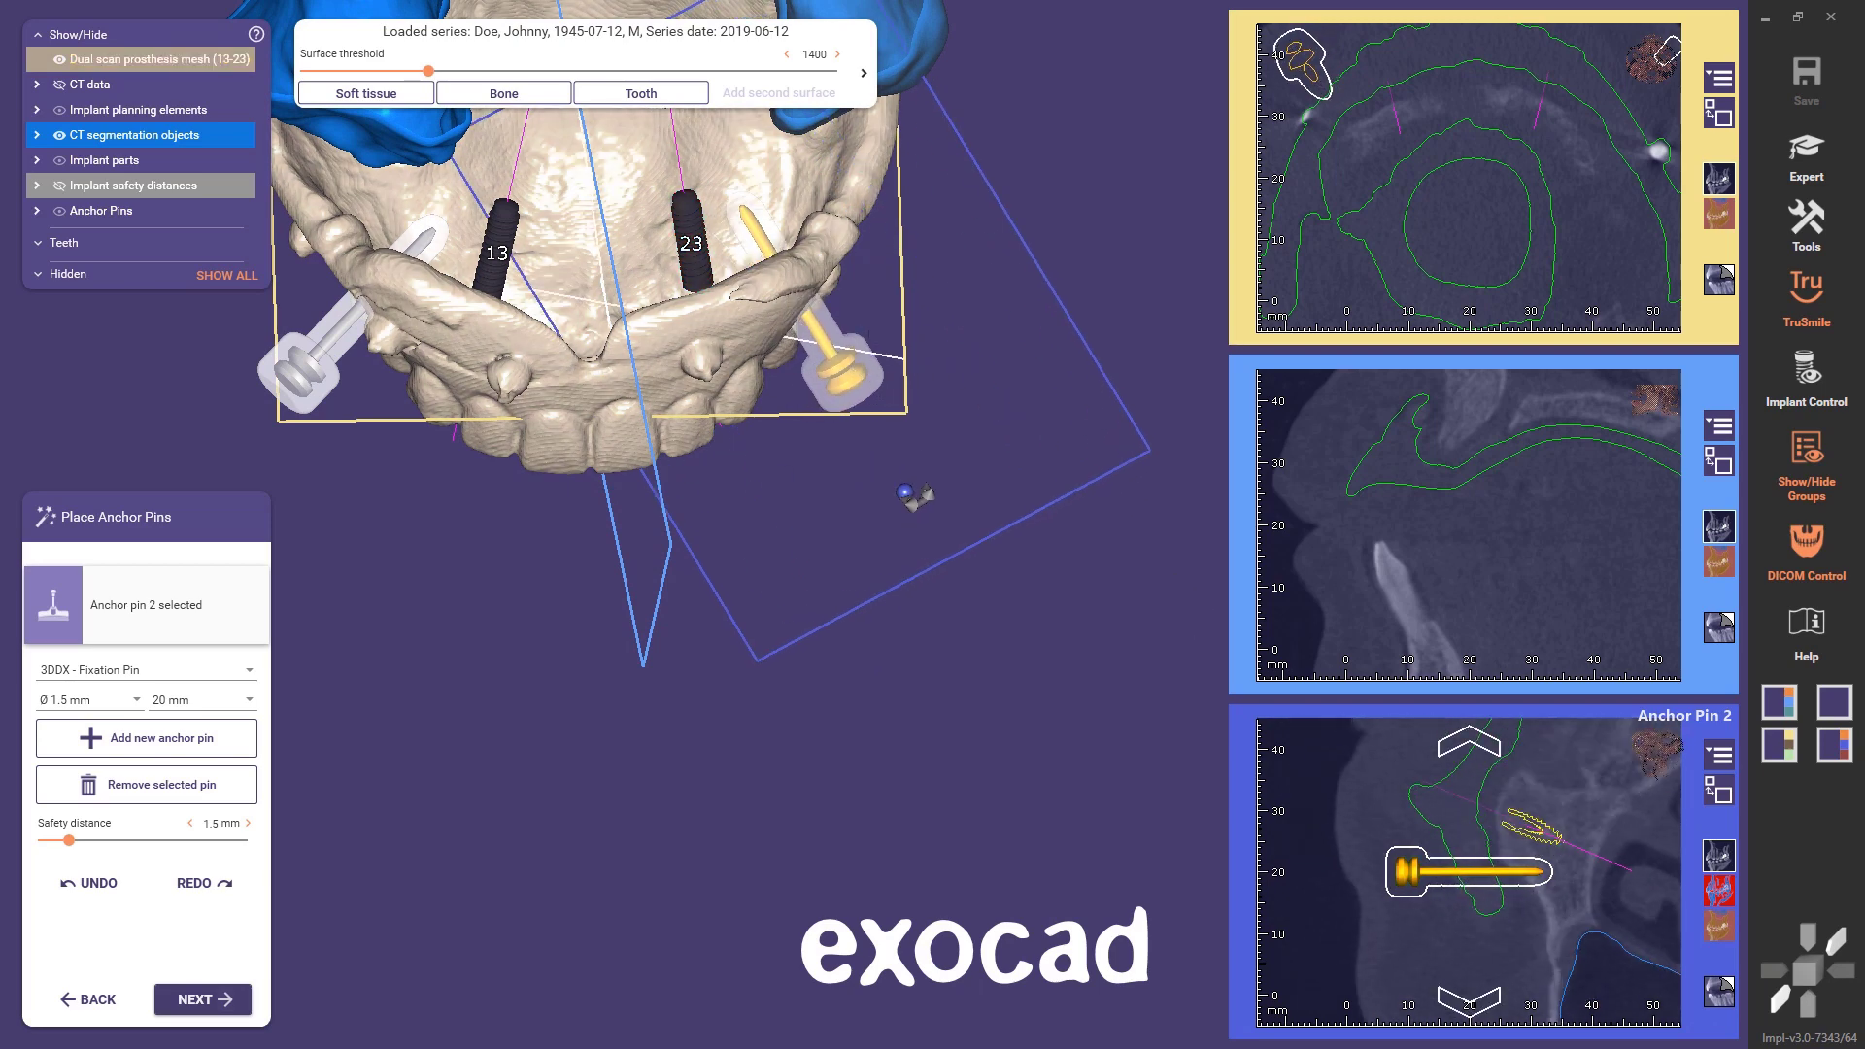
pyautogui.scroll(-3, 1468, 871)
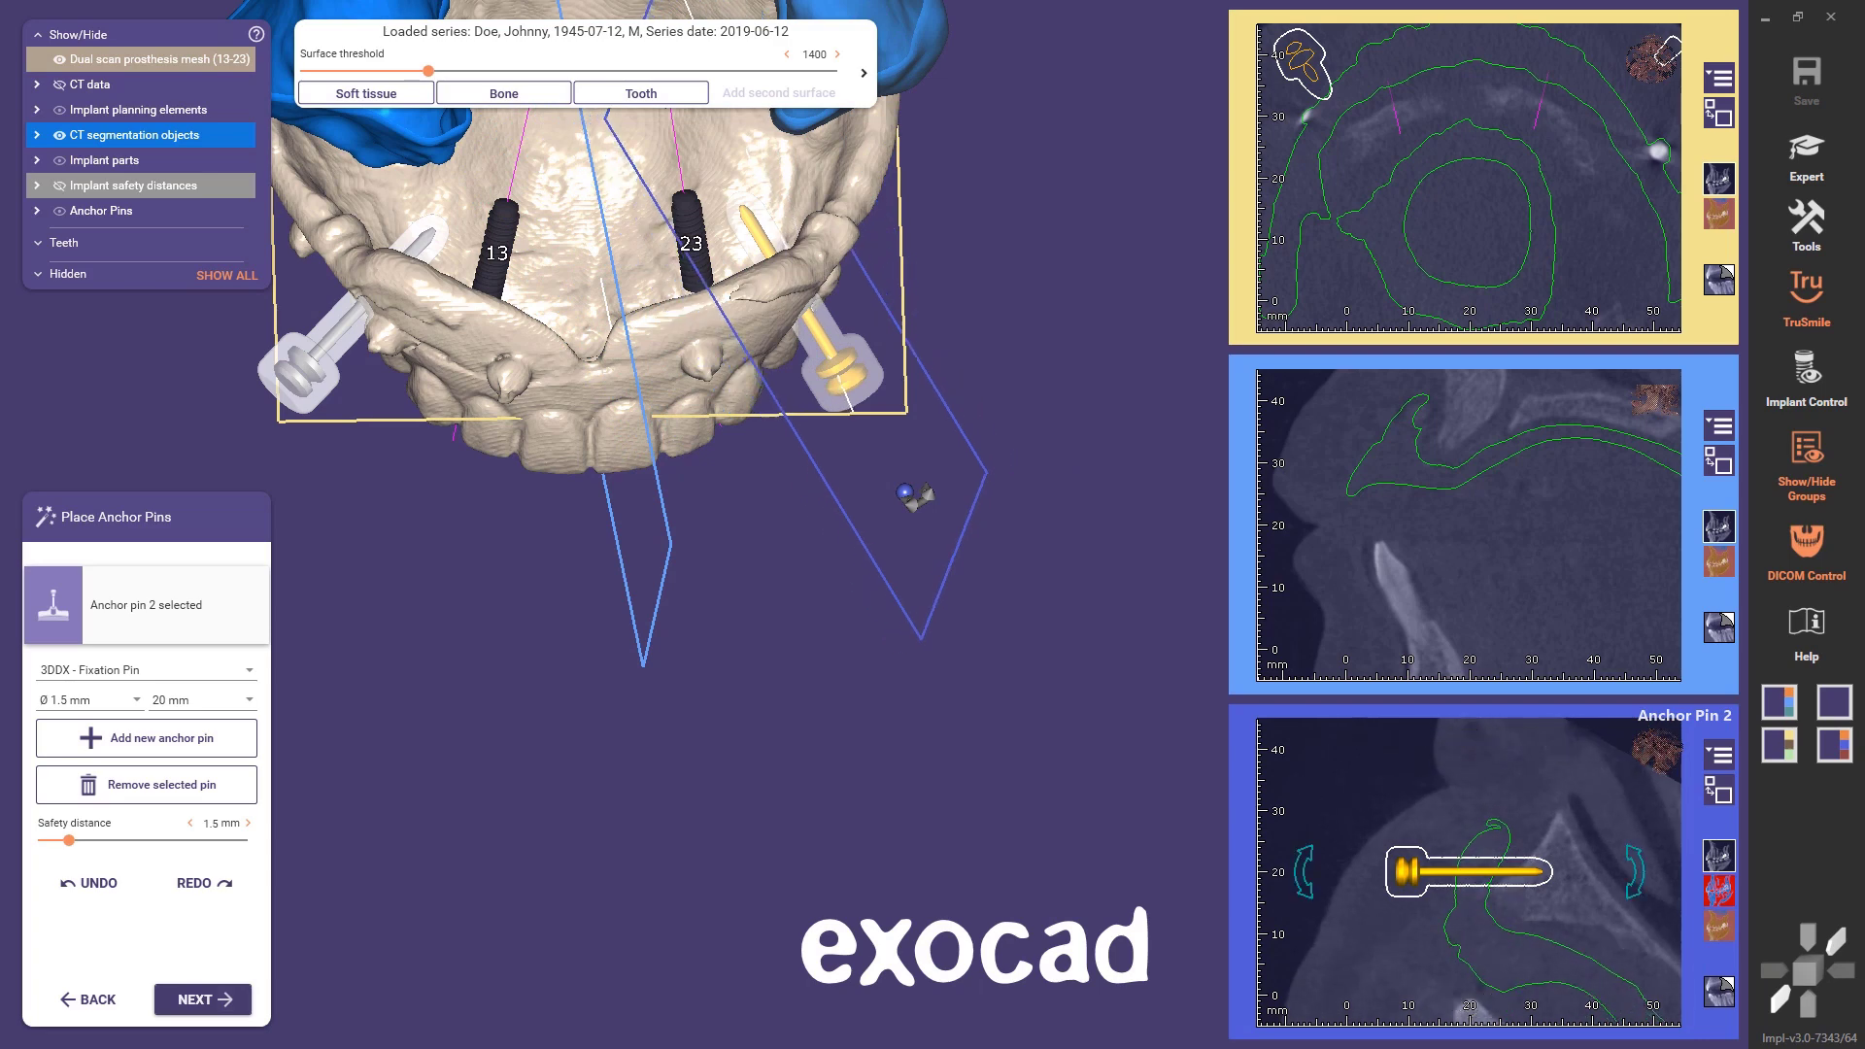
pyautogui.scroll(-3, 1469, 871)
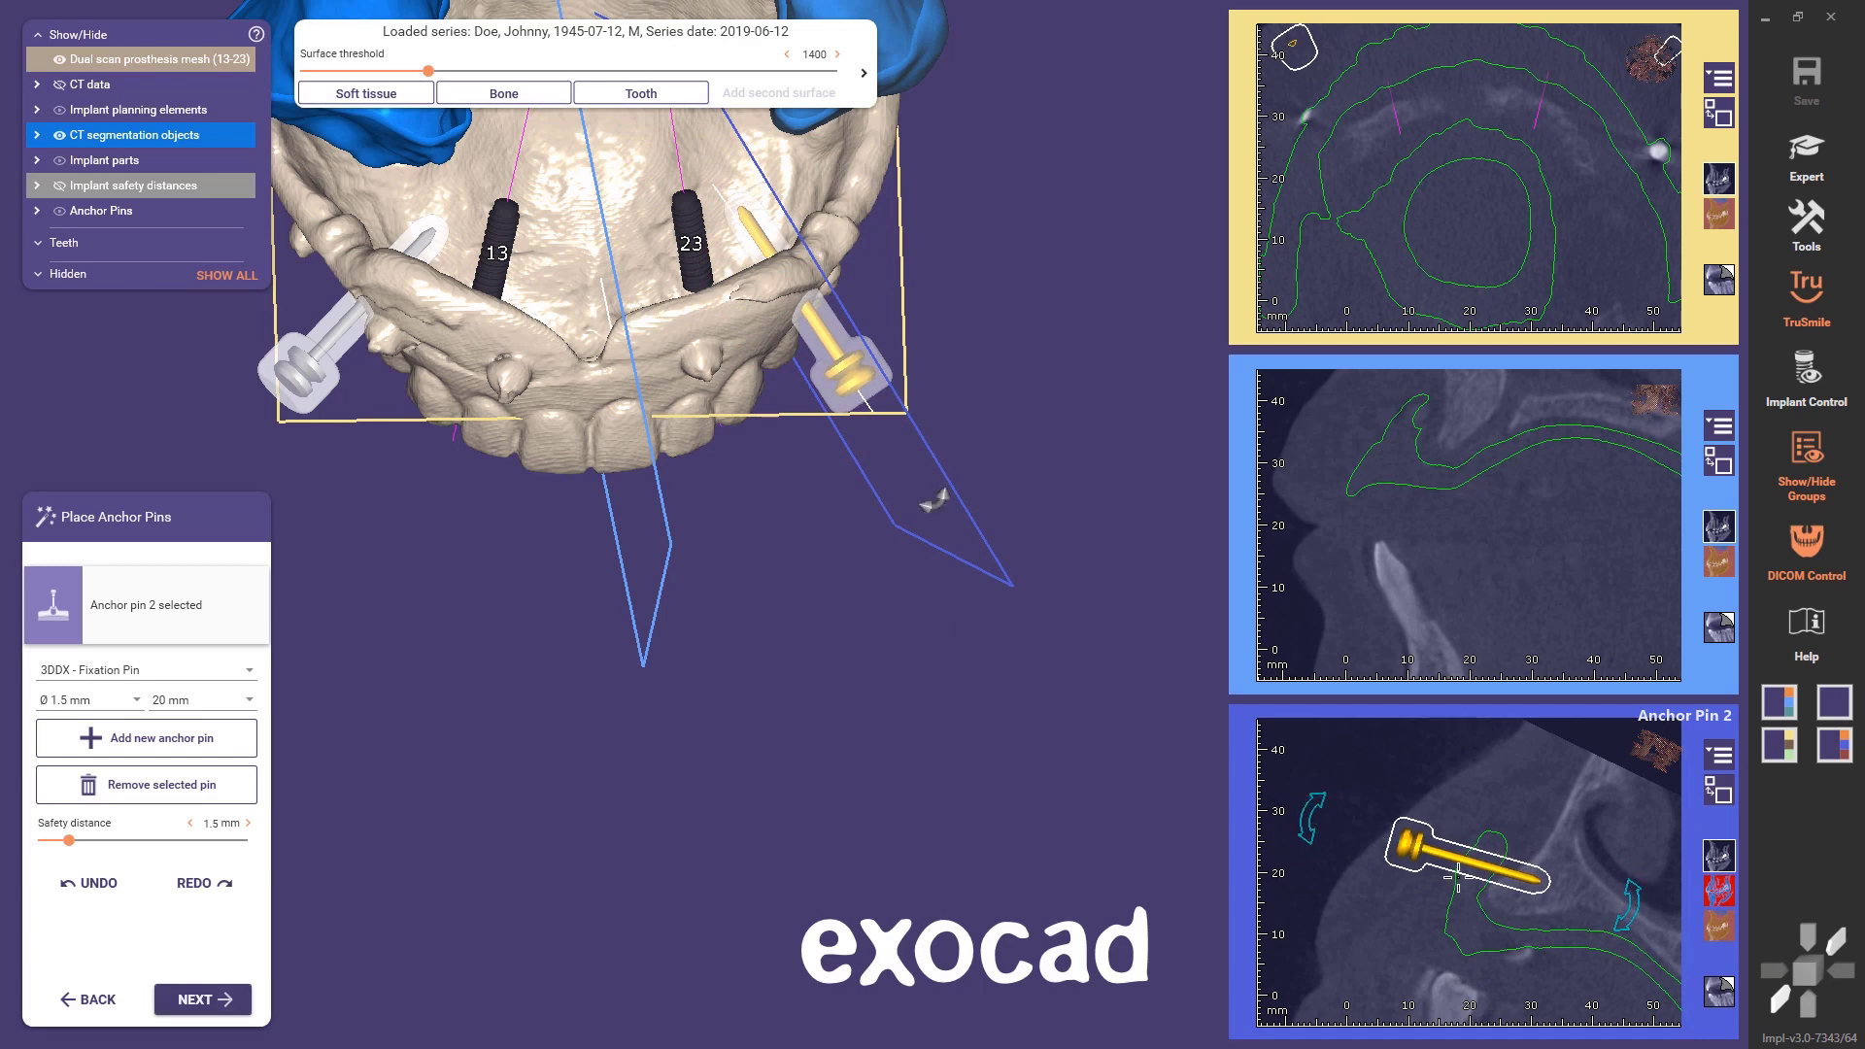
# - Rotate anchor pin 2 to about 14.01°, checking it from frontal and palatal views
pyautogui.moveTo(532, 523); pyautogui.dragTo(561, 591, button='right')
pyautogui.moveTo(562, 674); pyautogui.dragTo(754, 561, button='right')
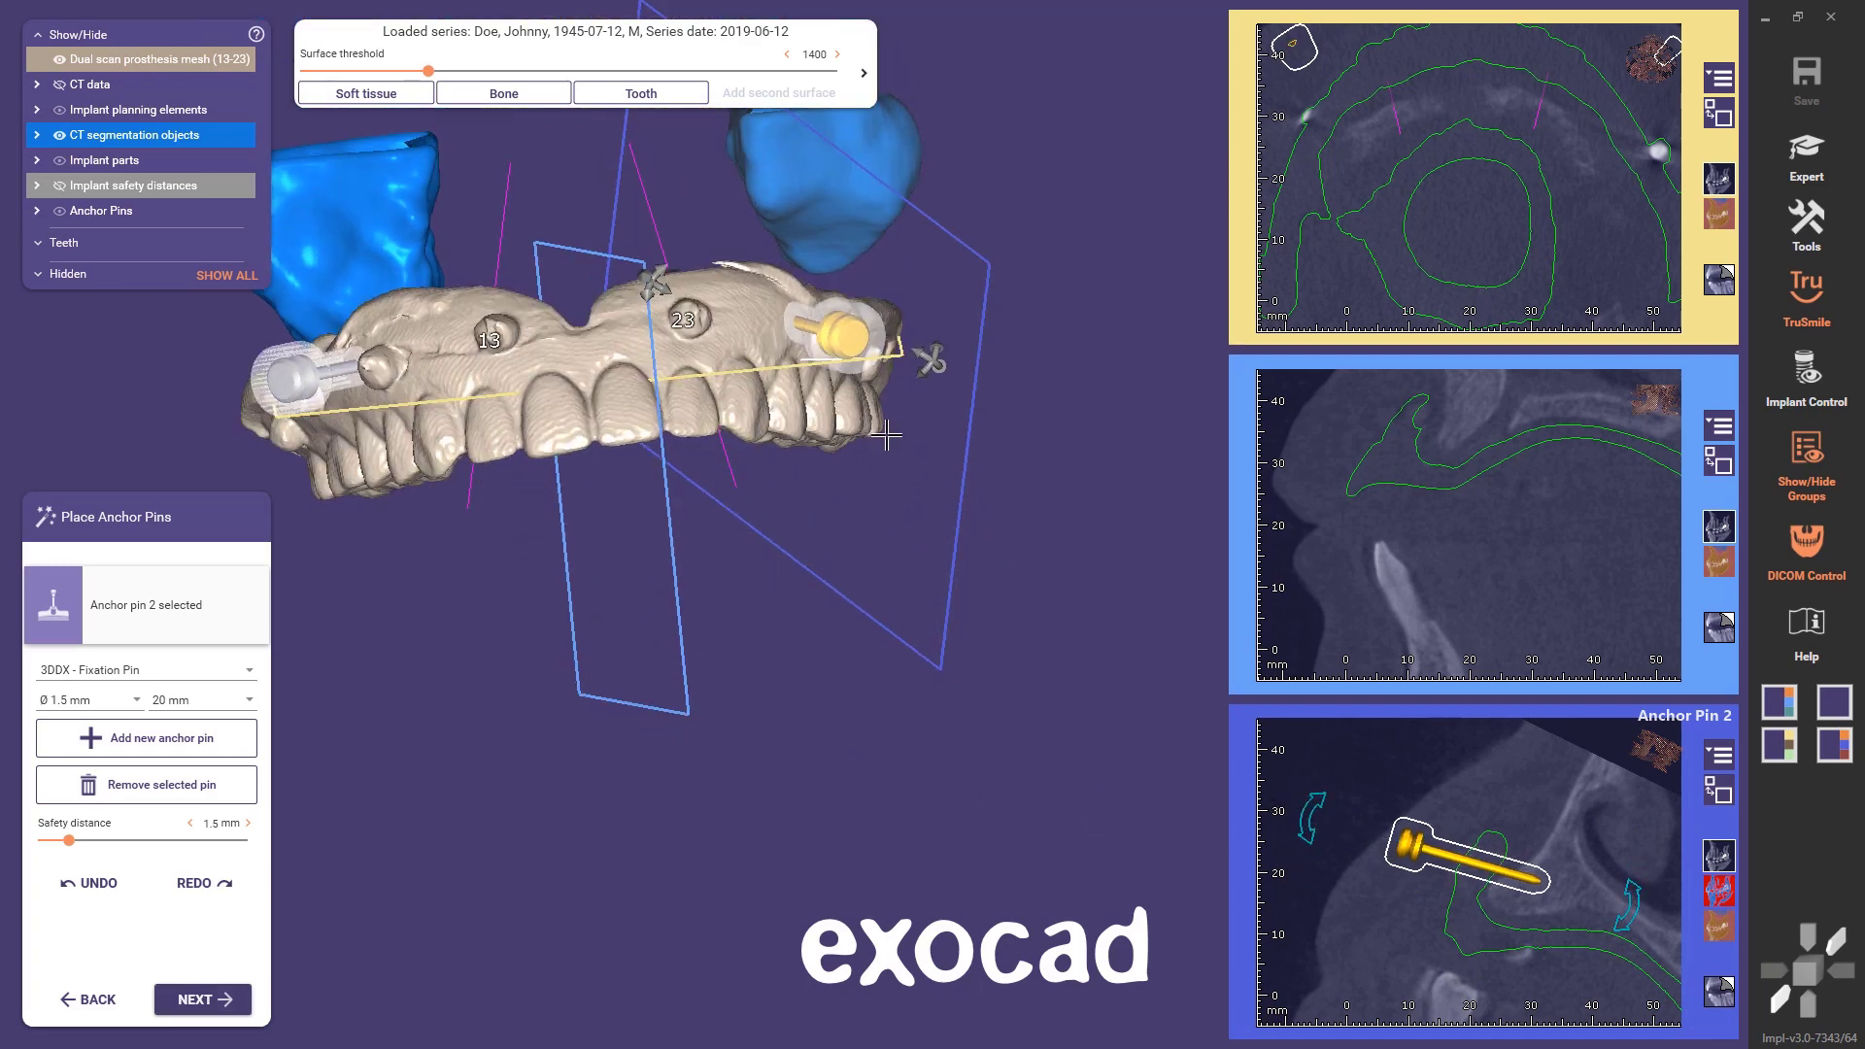
pyautogui.moveTo(932, 362); pyautogui.dragTo(913, 327)
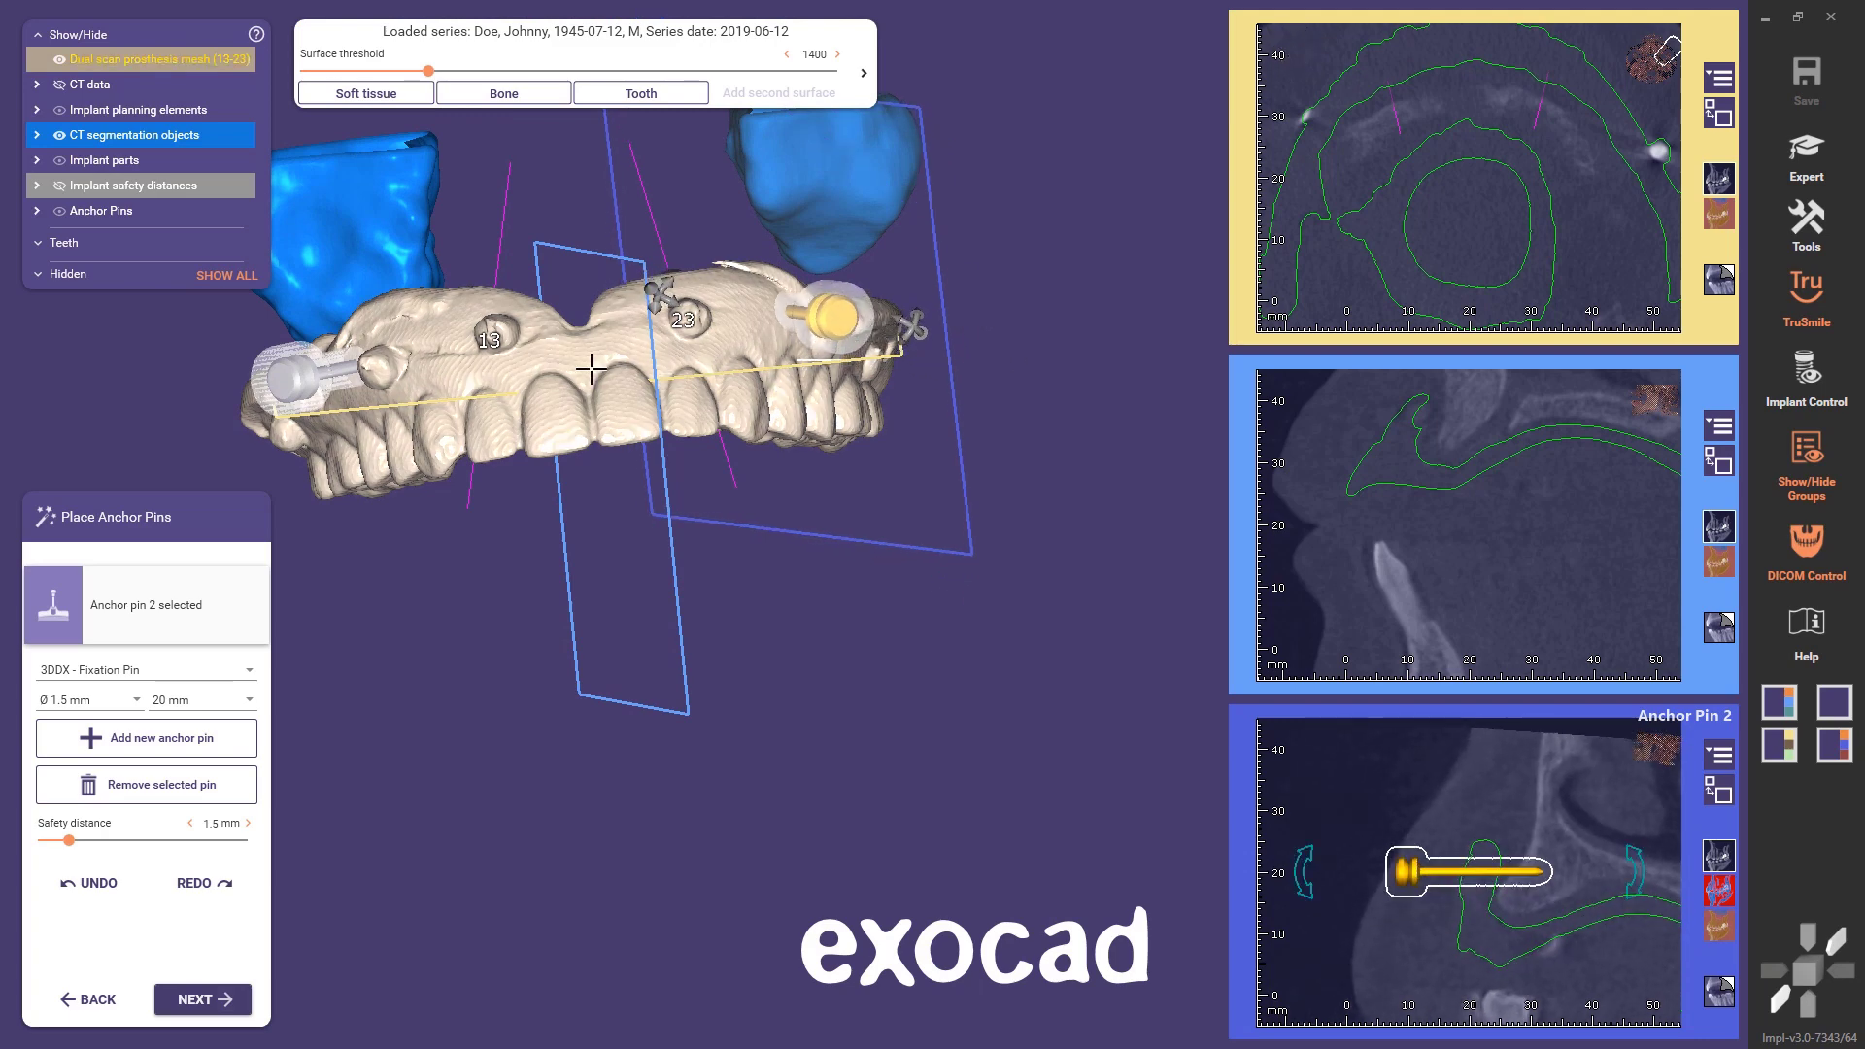
pyautogui.moveTo(591, 372); pyautogui.dragTo(708, 461, button='middle')
pyautogui.moveTo(708, 461); pyautogui.dragTo(750, 559, button='right')
pyautogui.moveTo(1066, 416); pyautogui.dragTo(1128, 465)
pyautogui.moveTo(934, 564); pyautogui.dragTo(820, 661, button='right')
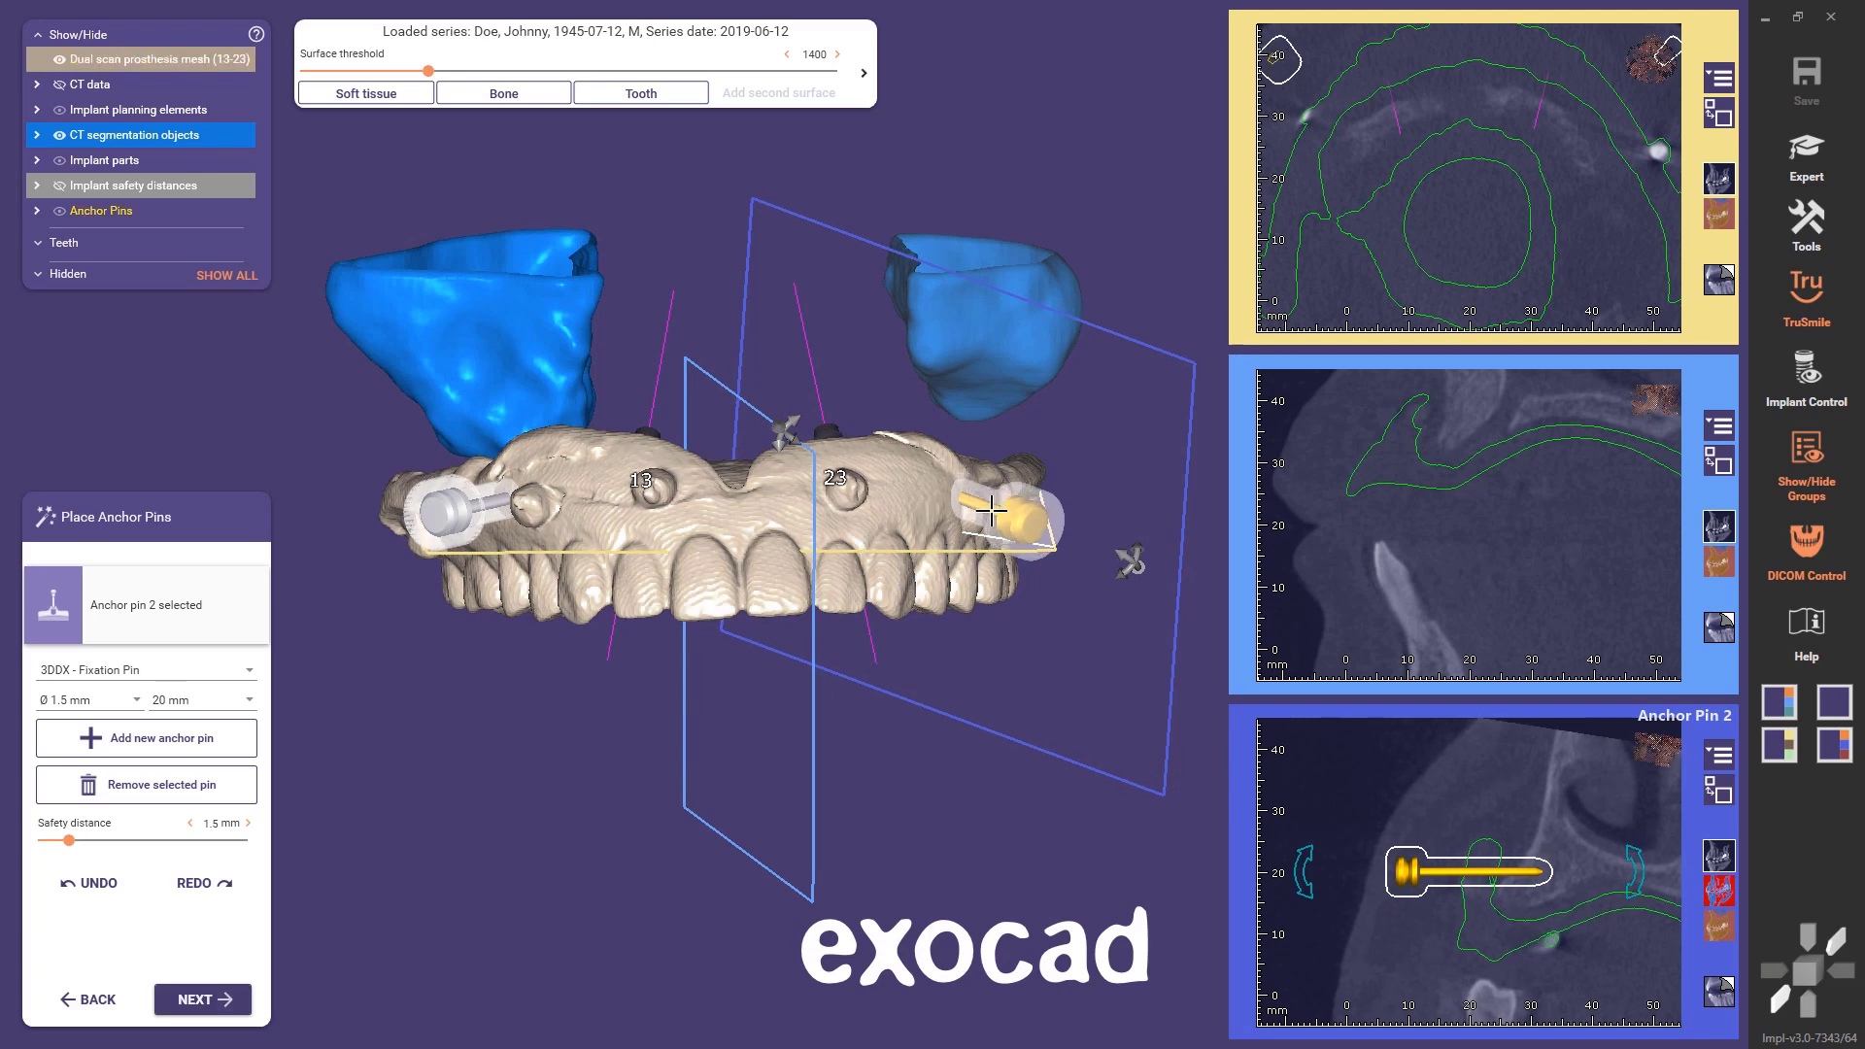
pyautogui.scroll(-10, 1469, 873)
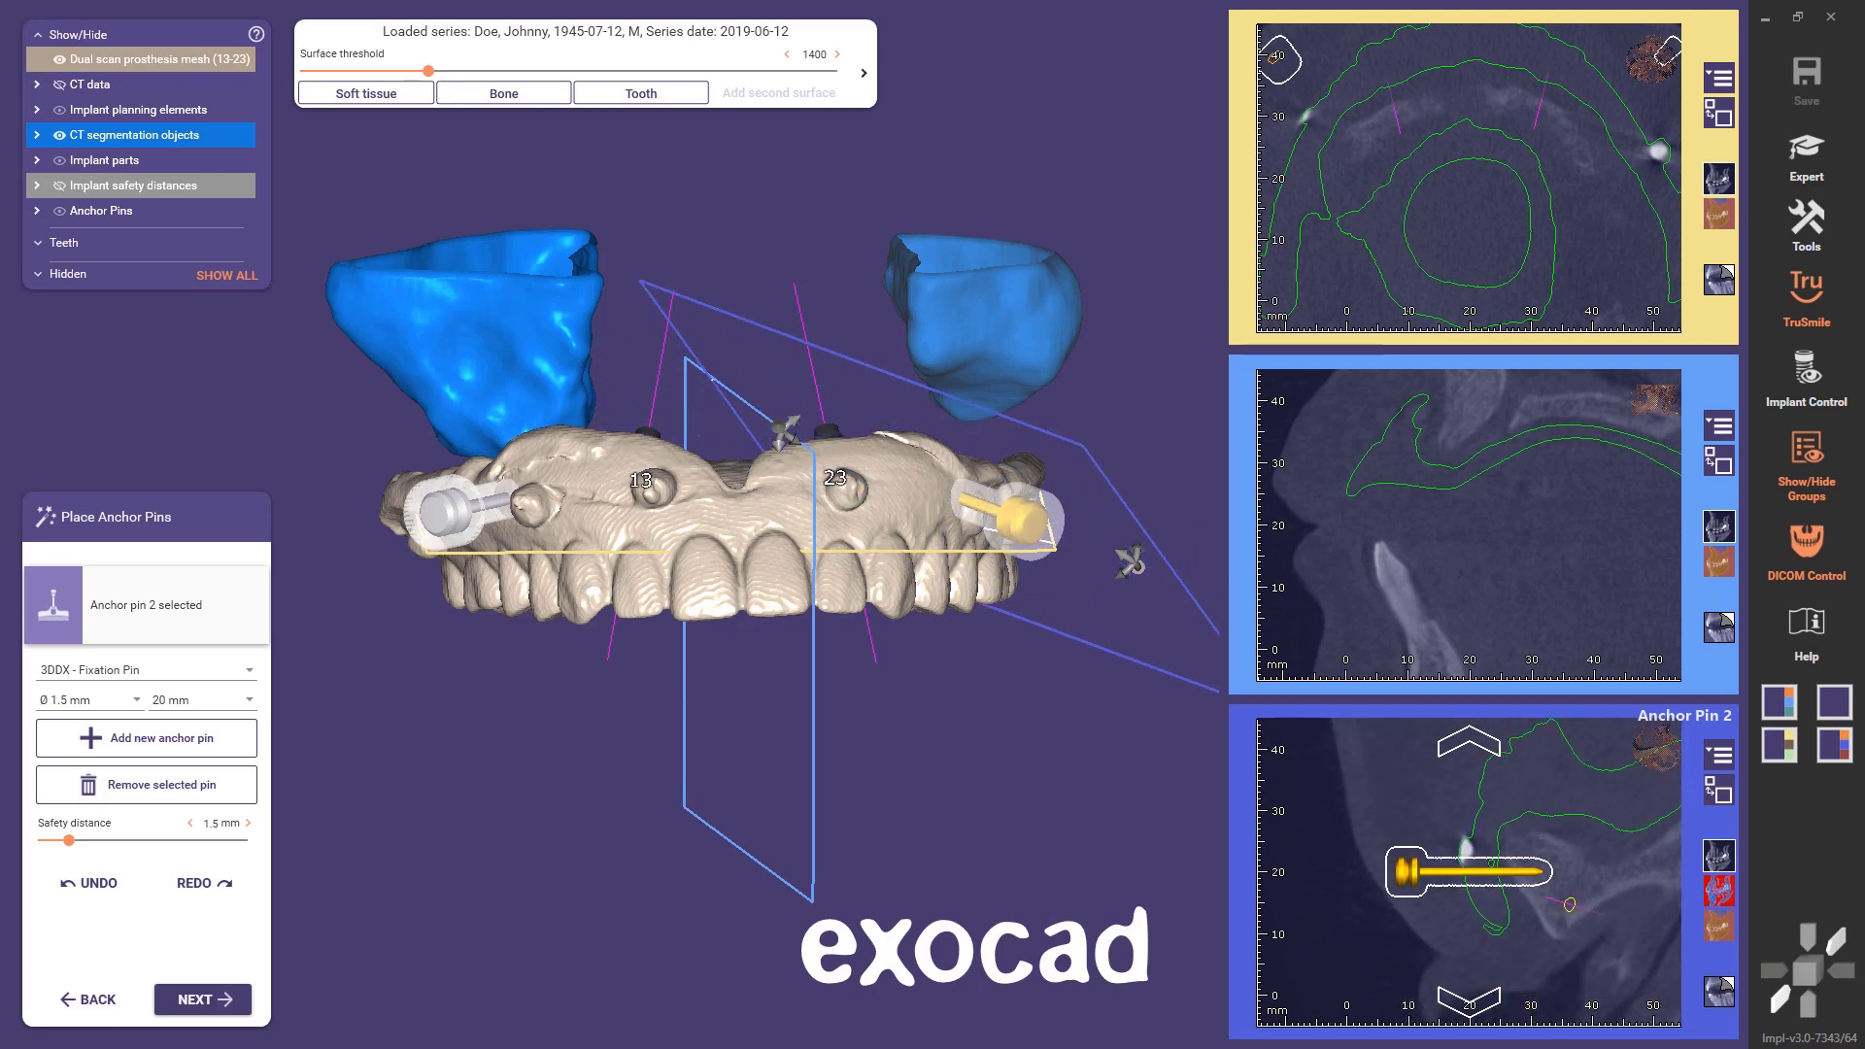
# - Move to sleeve placement and raise the left sleeve to its top snap height
pyautogui.click(223, 998)
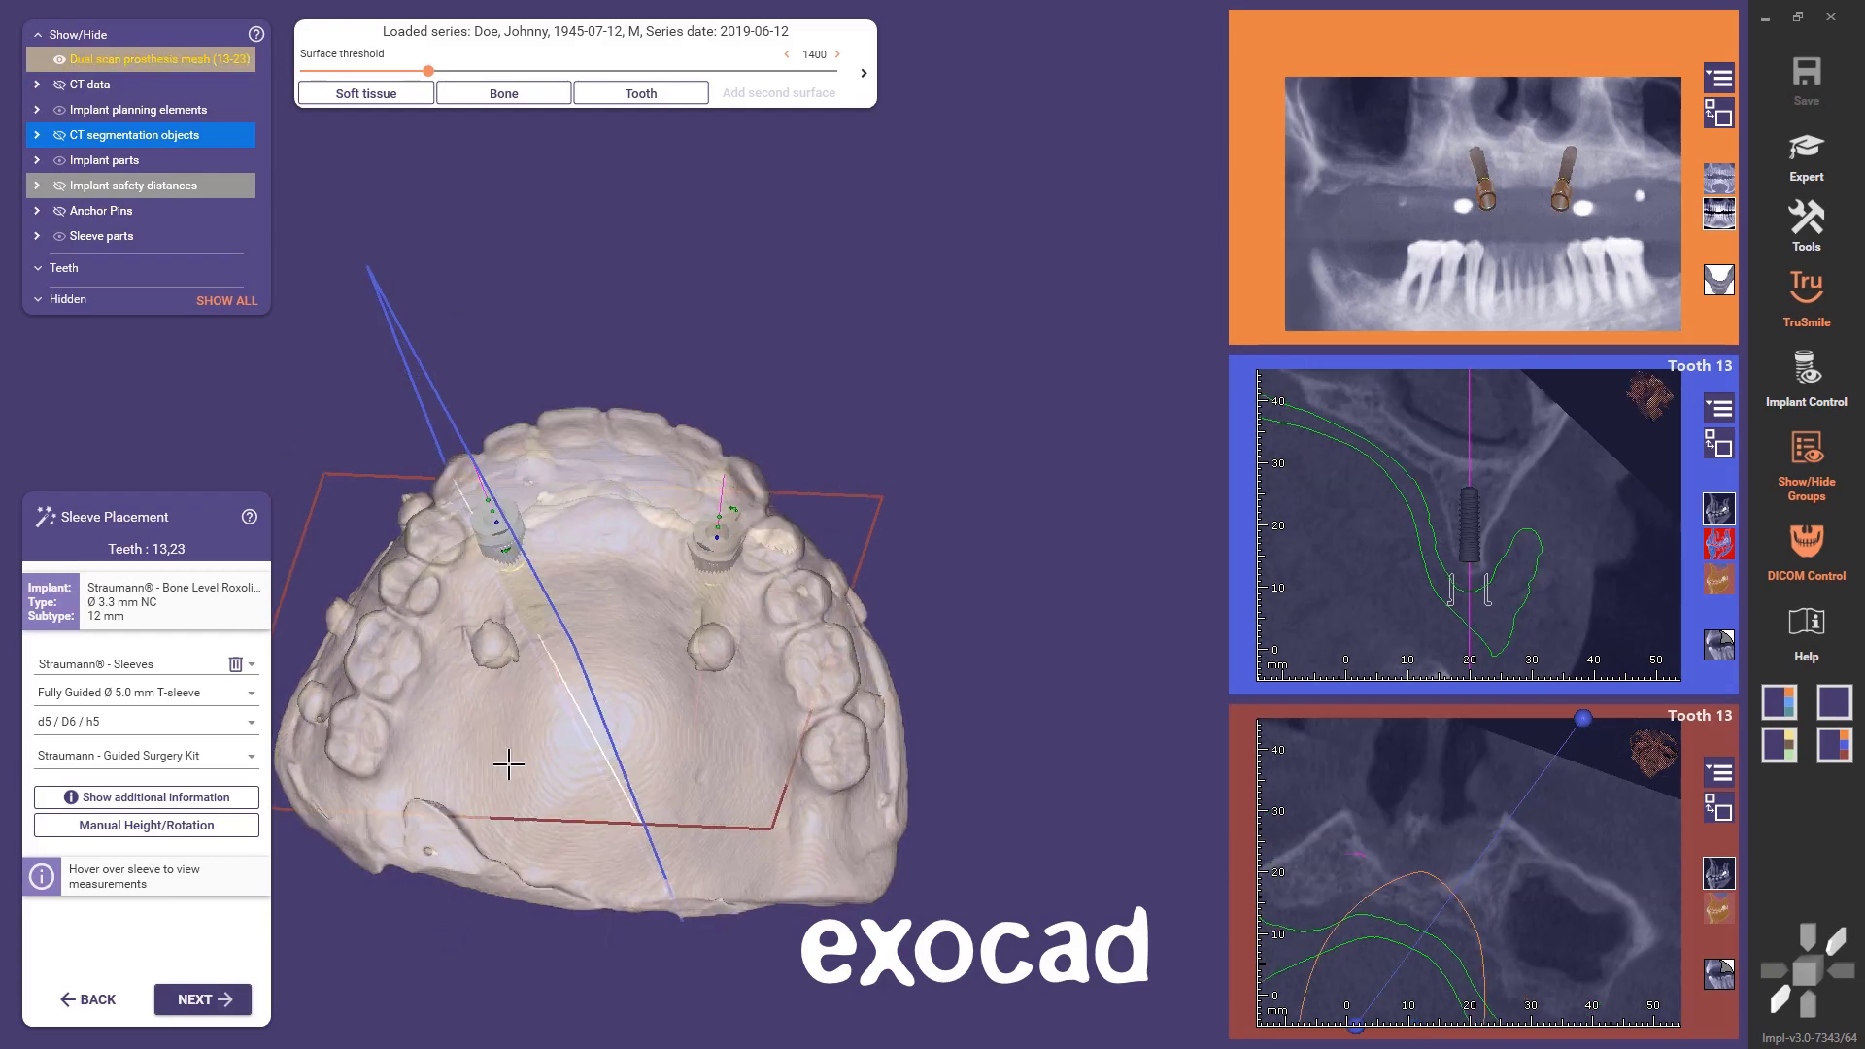
pyautogui.scroll(4, 508, 765)
pyautogui.moveTo(509, 756); pyautogui.dragTo(516, 913, button='right')
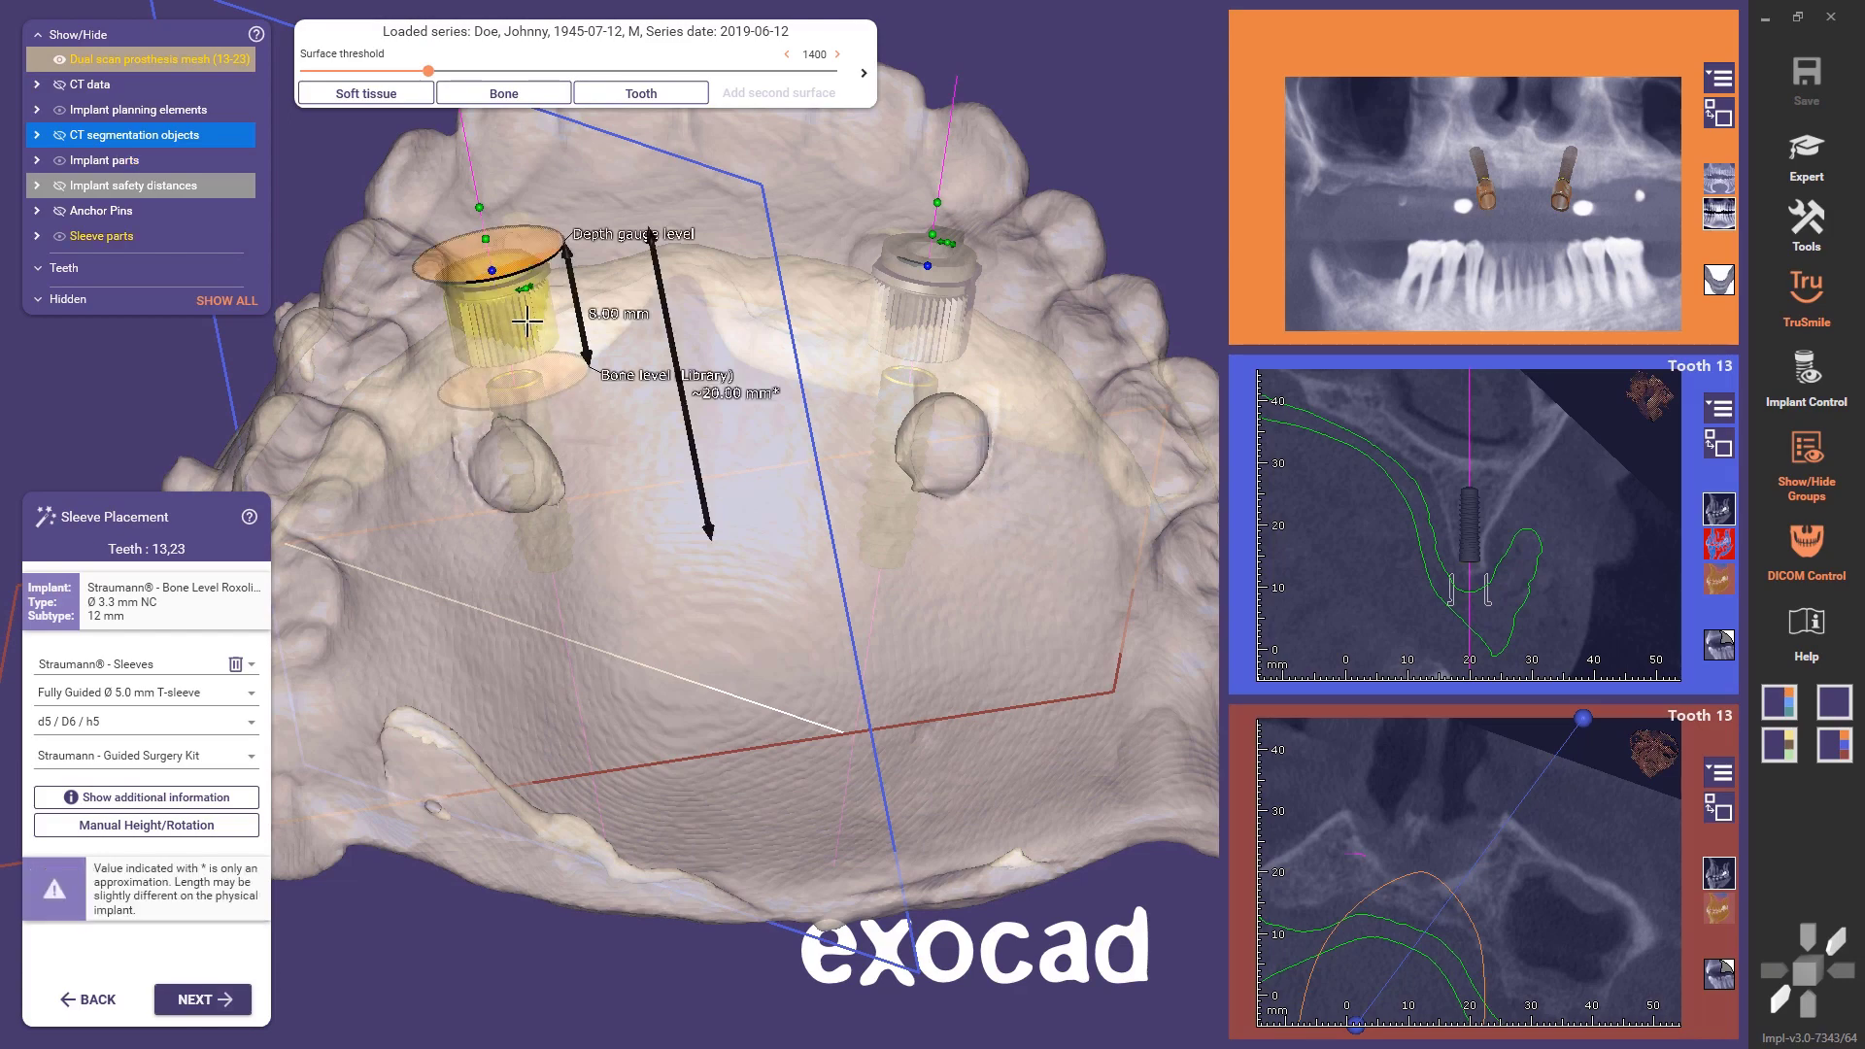
pyautogui.moveTo(528, 321); pyautogui.dragTo(512, 238)
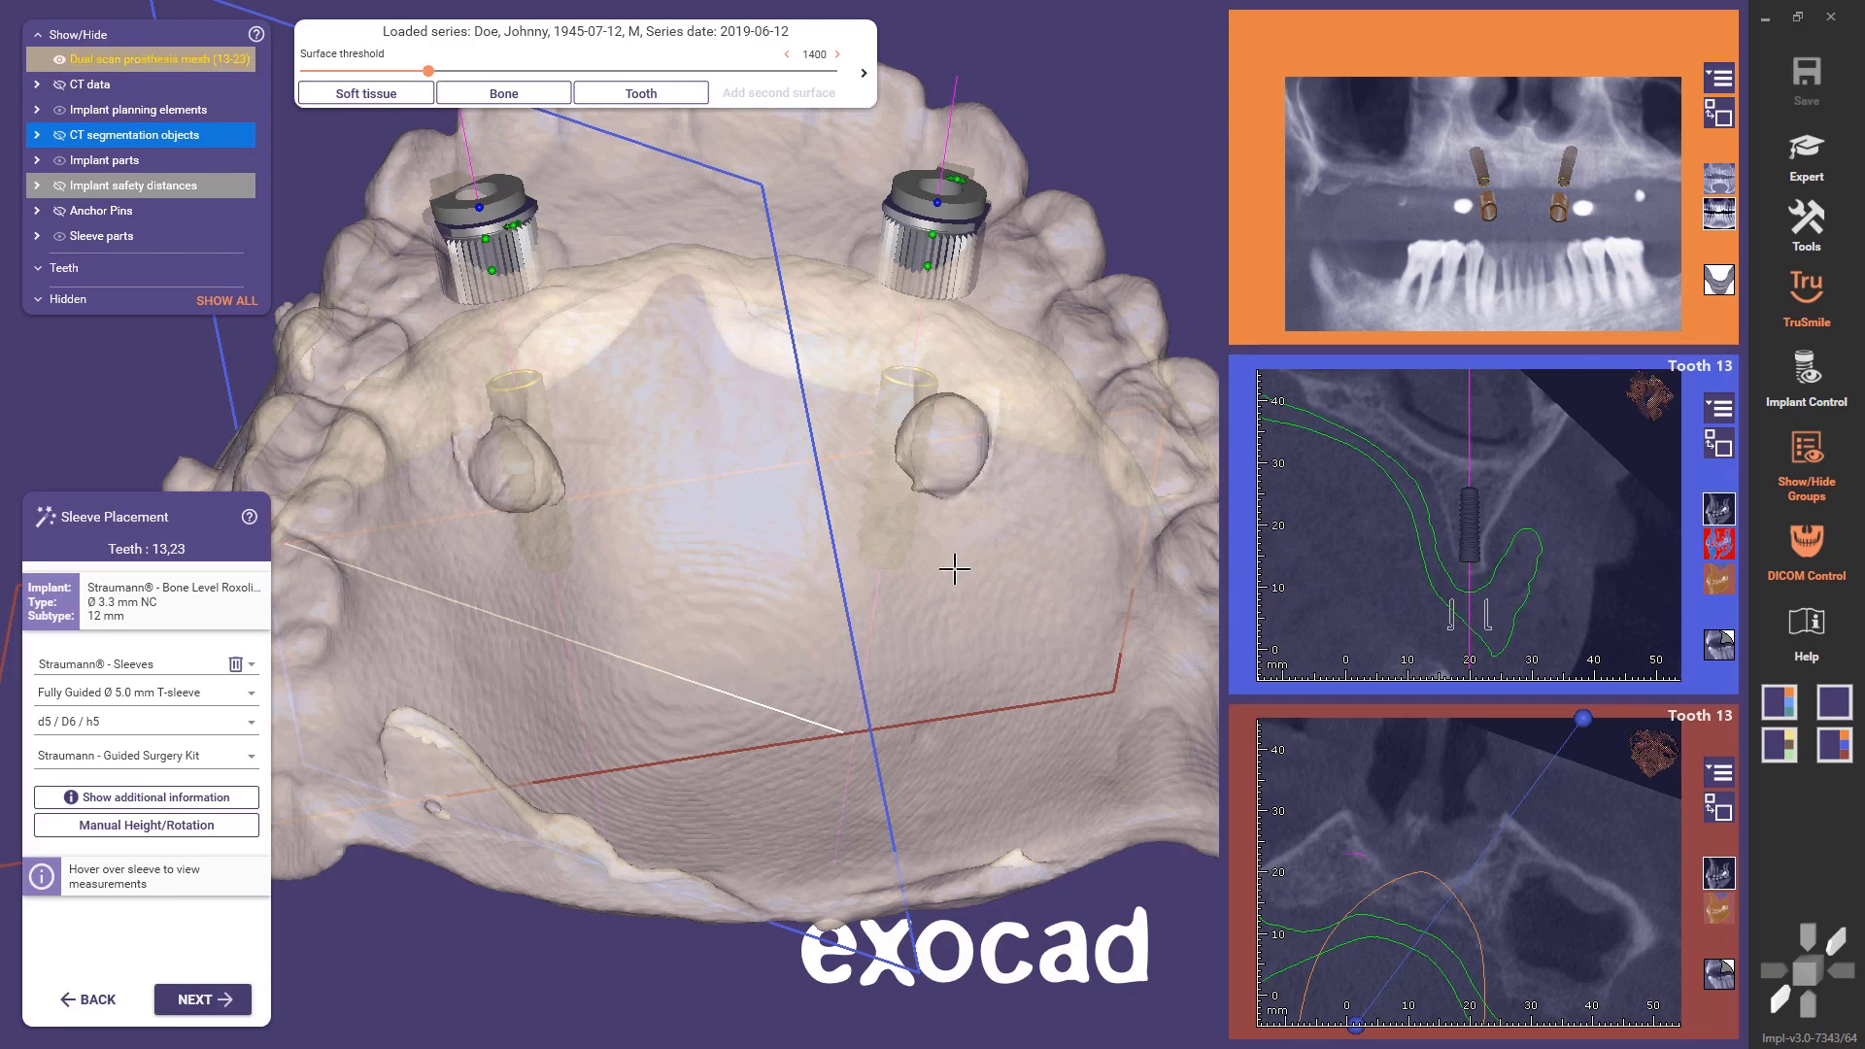
pyautogui.moveTo(769, 564); pyautogui.dragTo(778, 694, button='right')
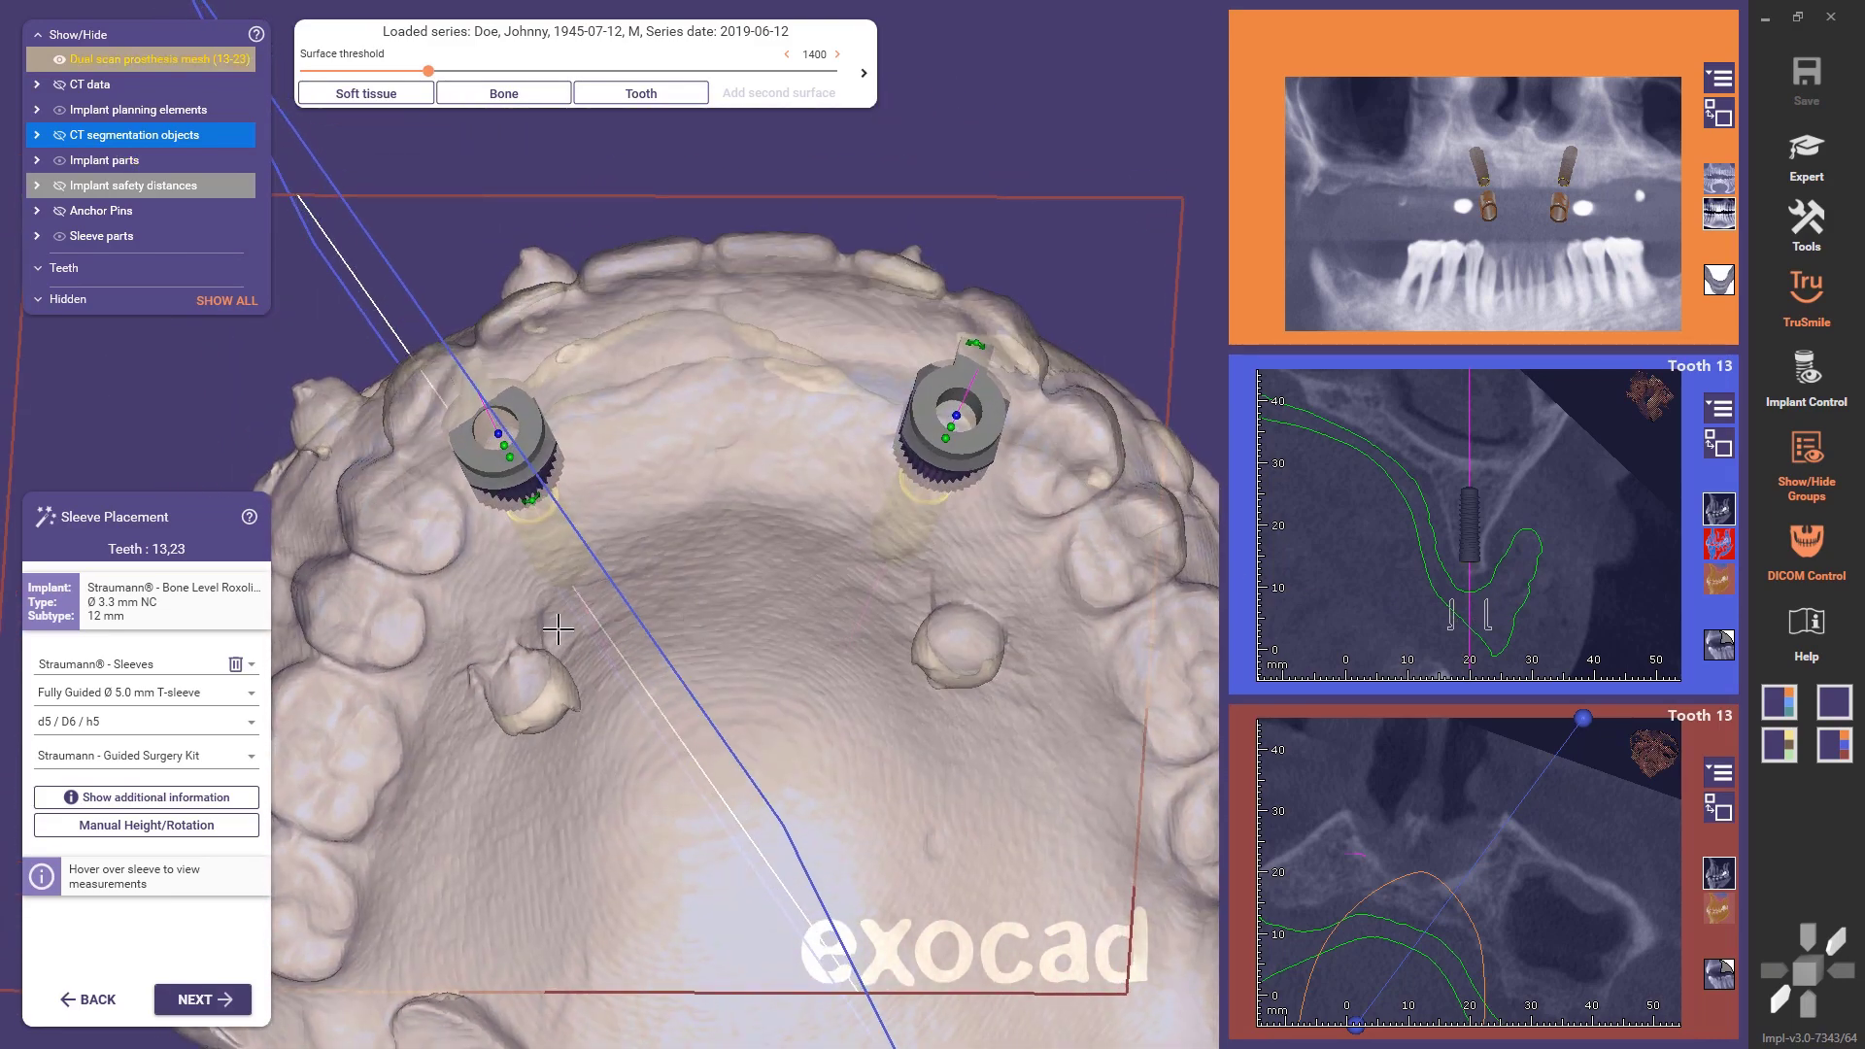
# - Keep the Fully Guided Ø 5.0 mm T-sleeve and proceed to generate the planning files
pyautogui.click(251, 694)
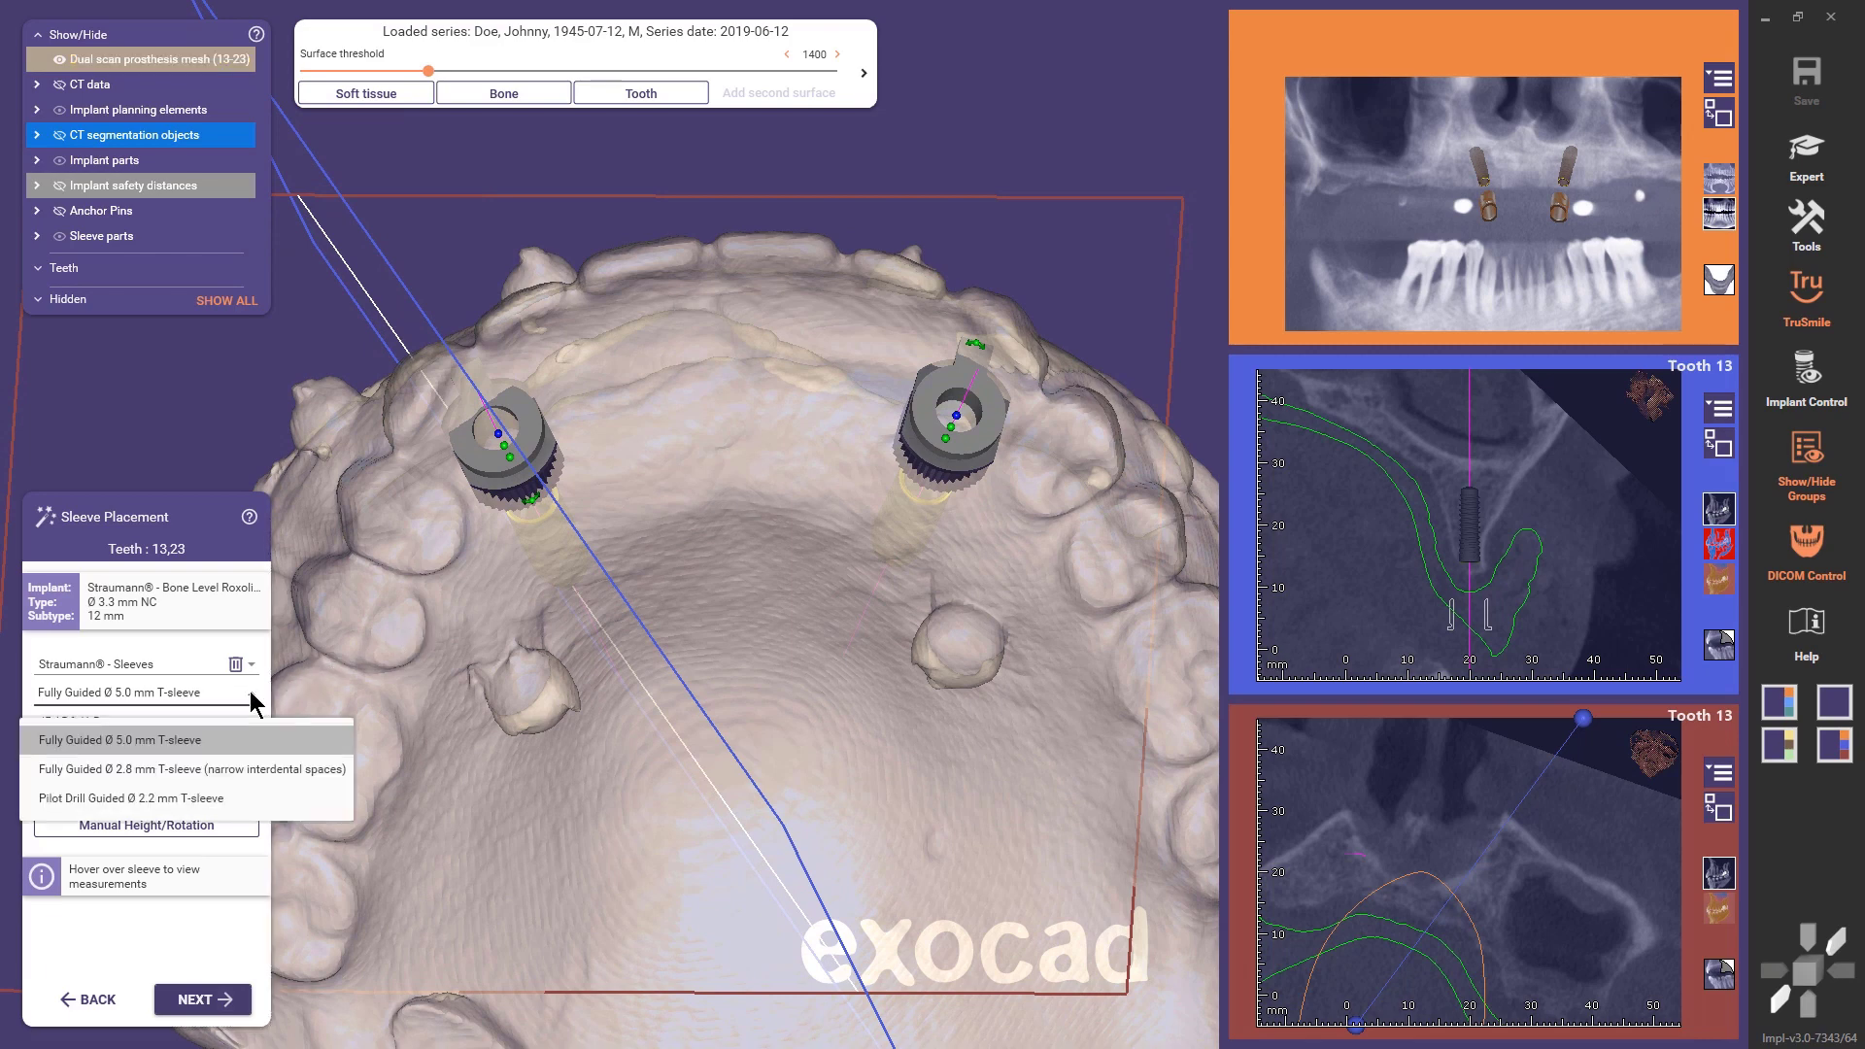
pyautogui.click(251, 695)
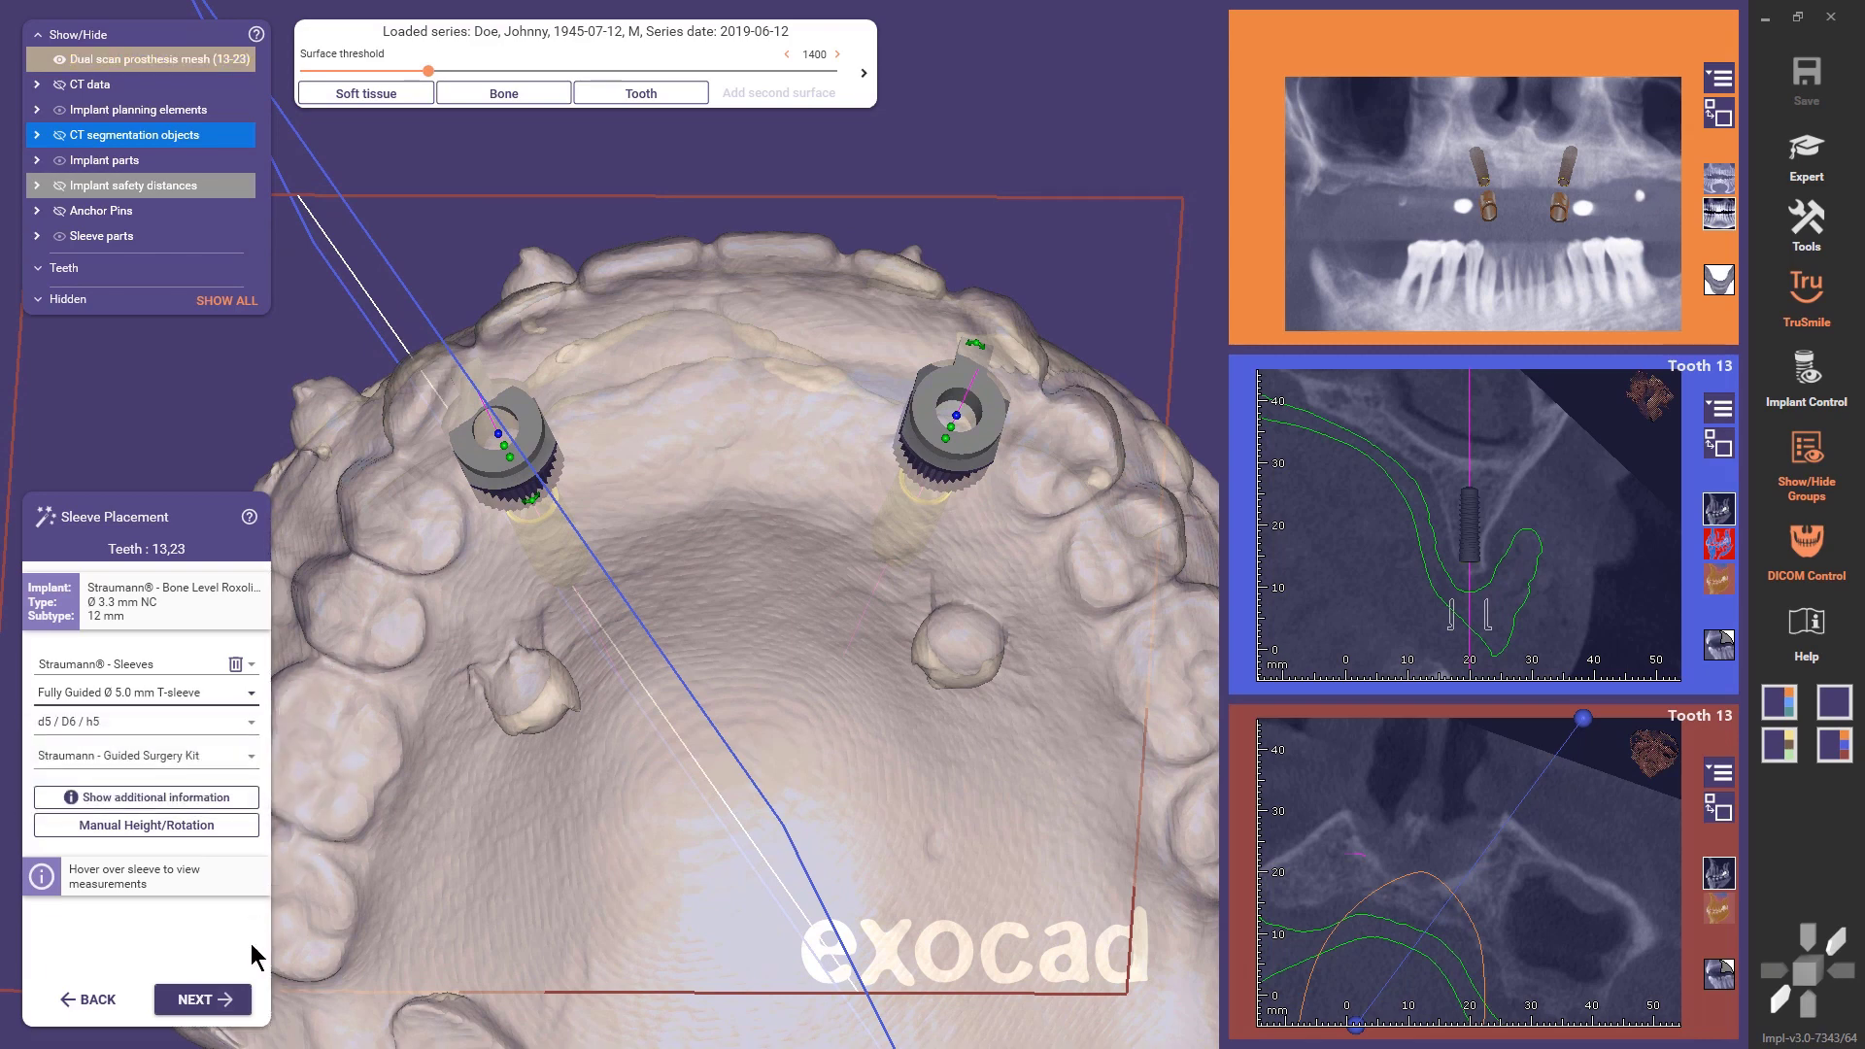
pyautogui.click(230, 1013)
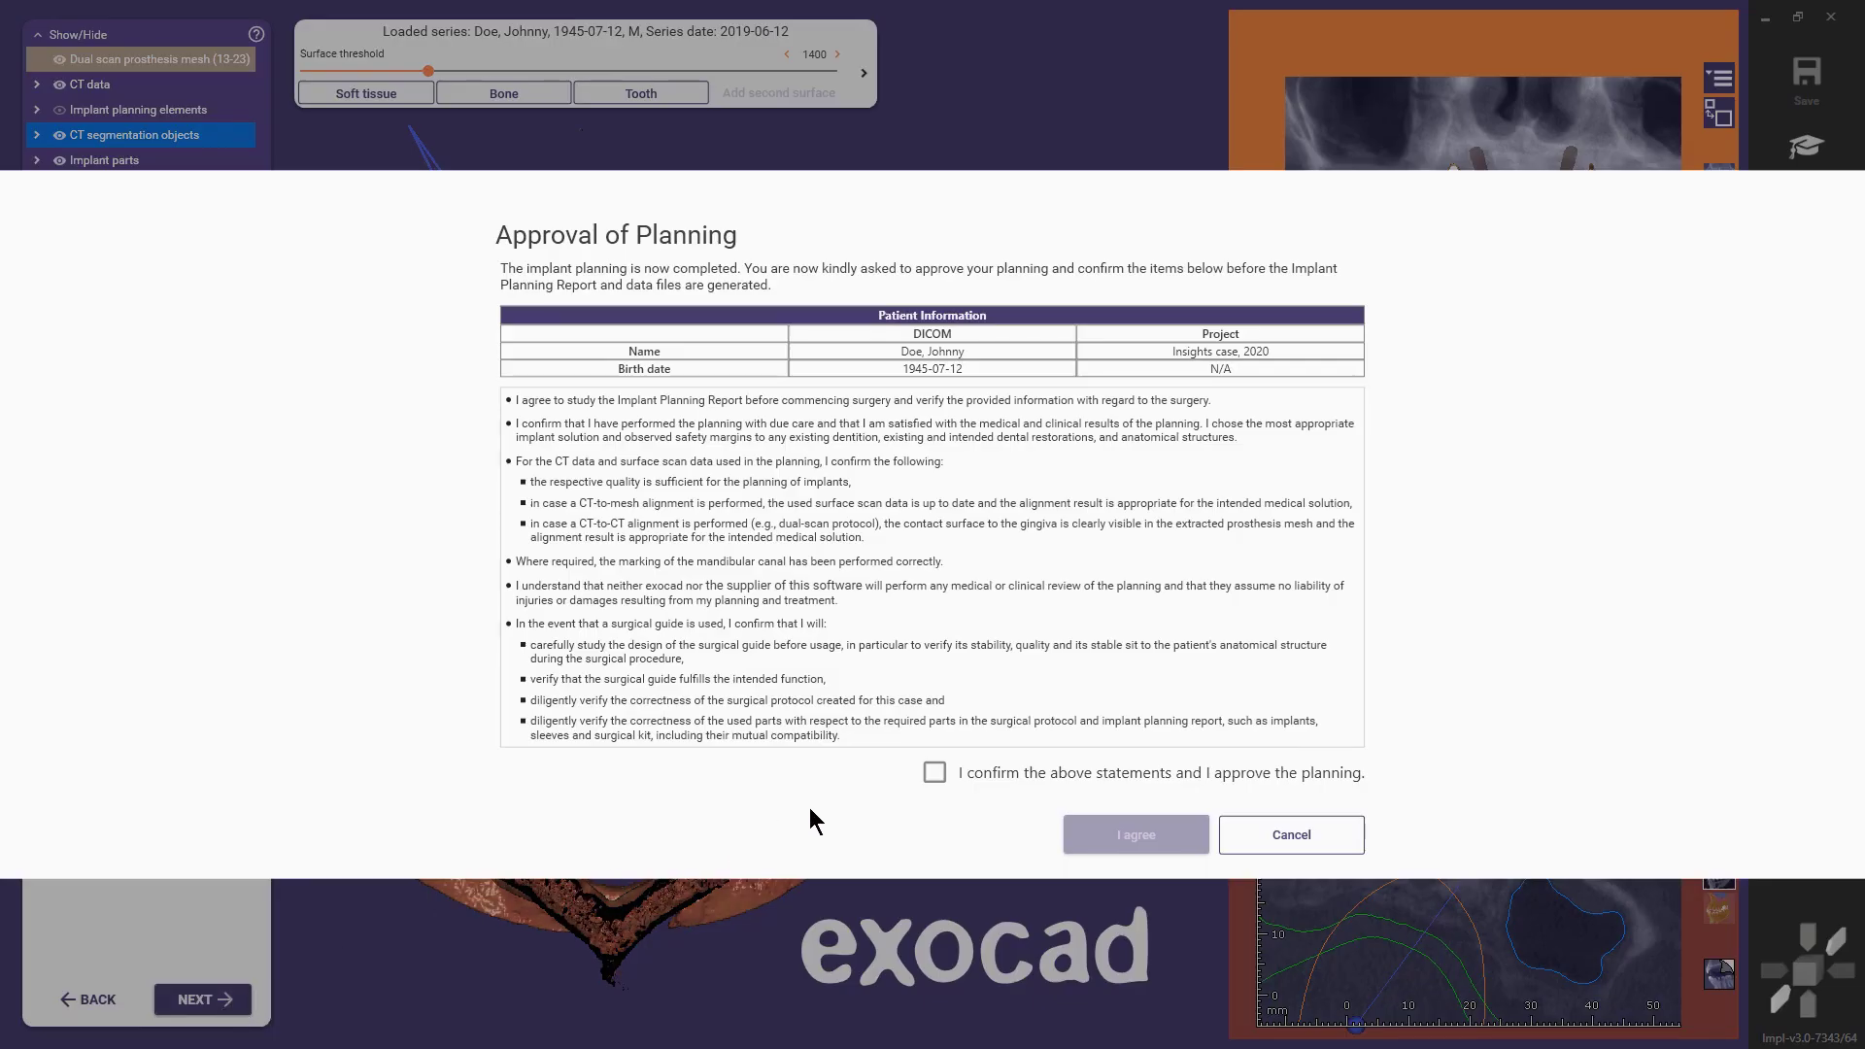
# - Tick the confirmation of all statements and agree to the implant planning
pyautogui.click(935, 772)
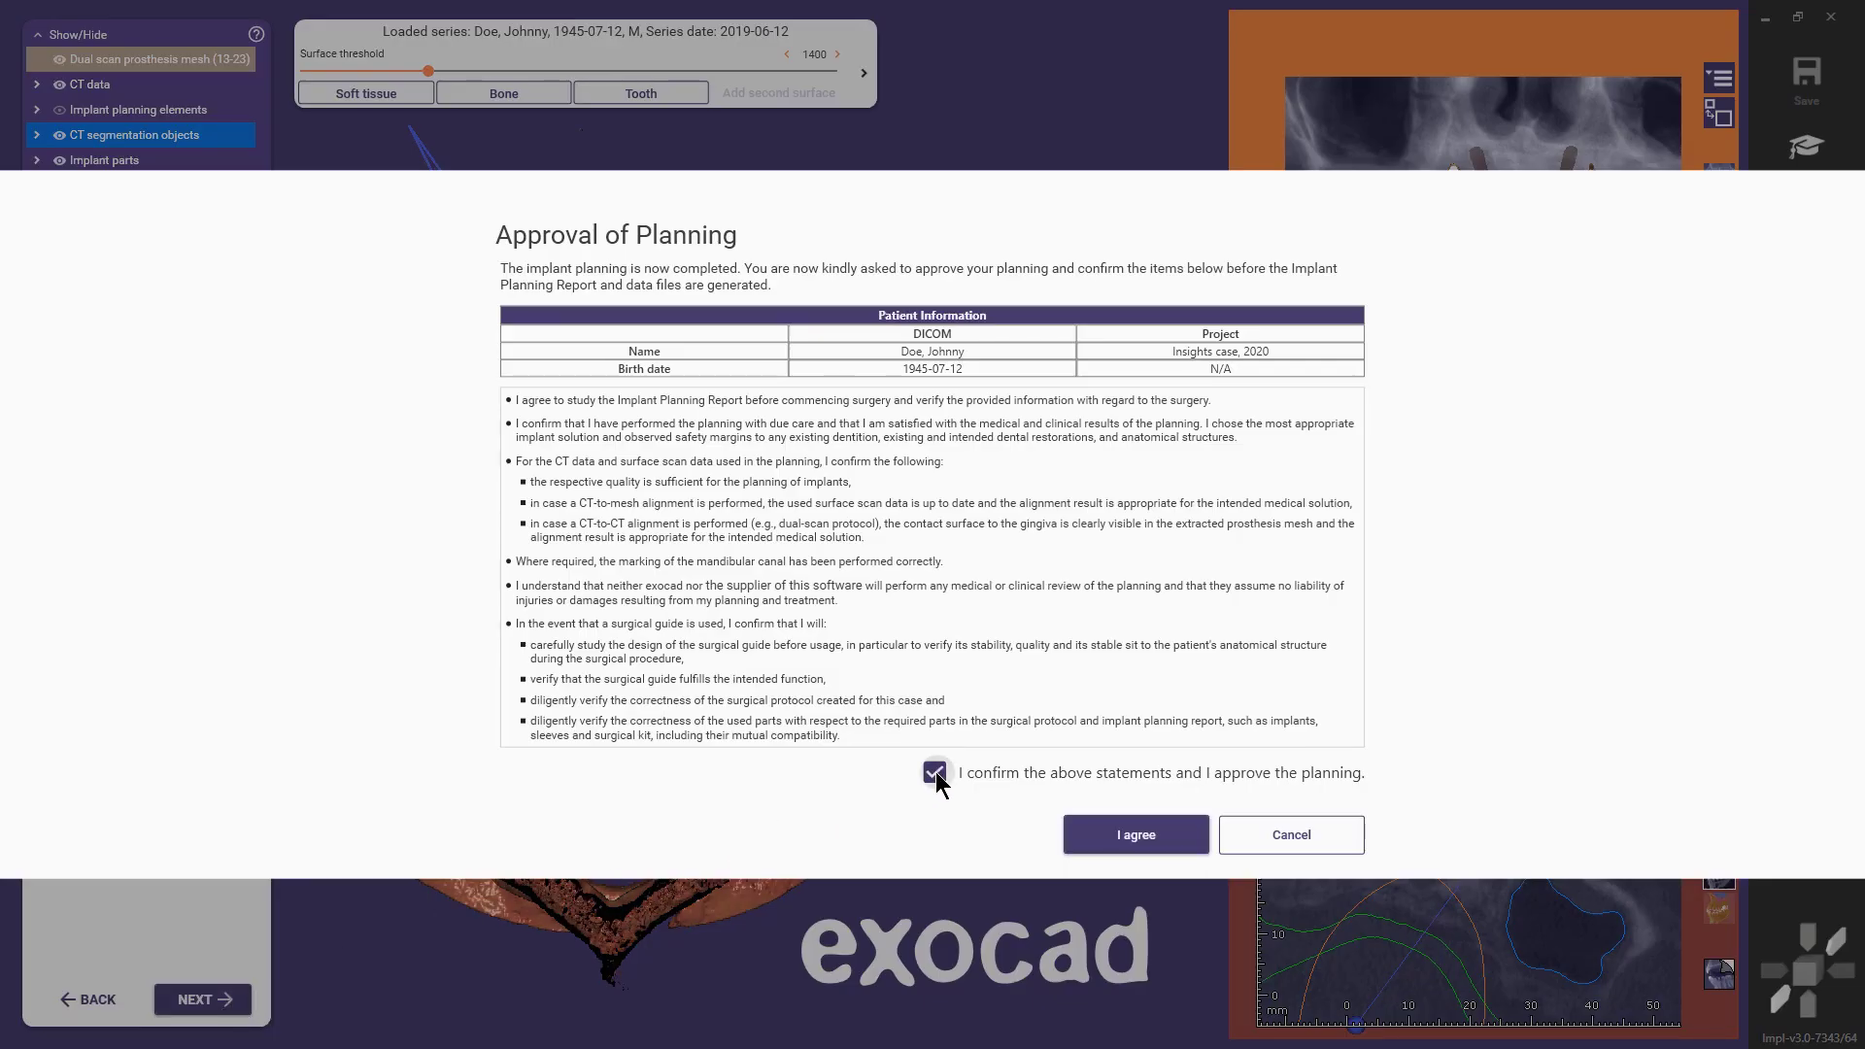
pyautogui.click(1139, 835)
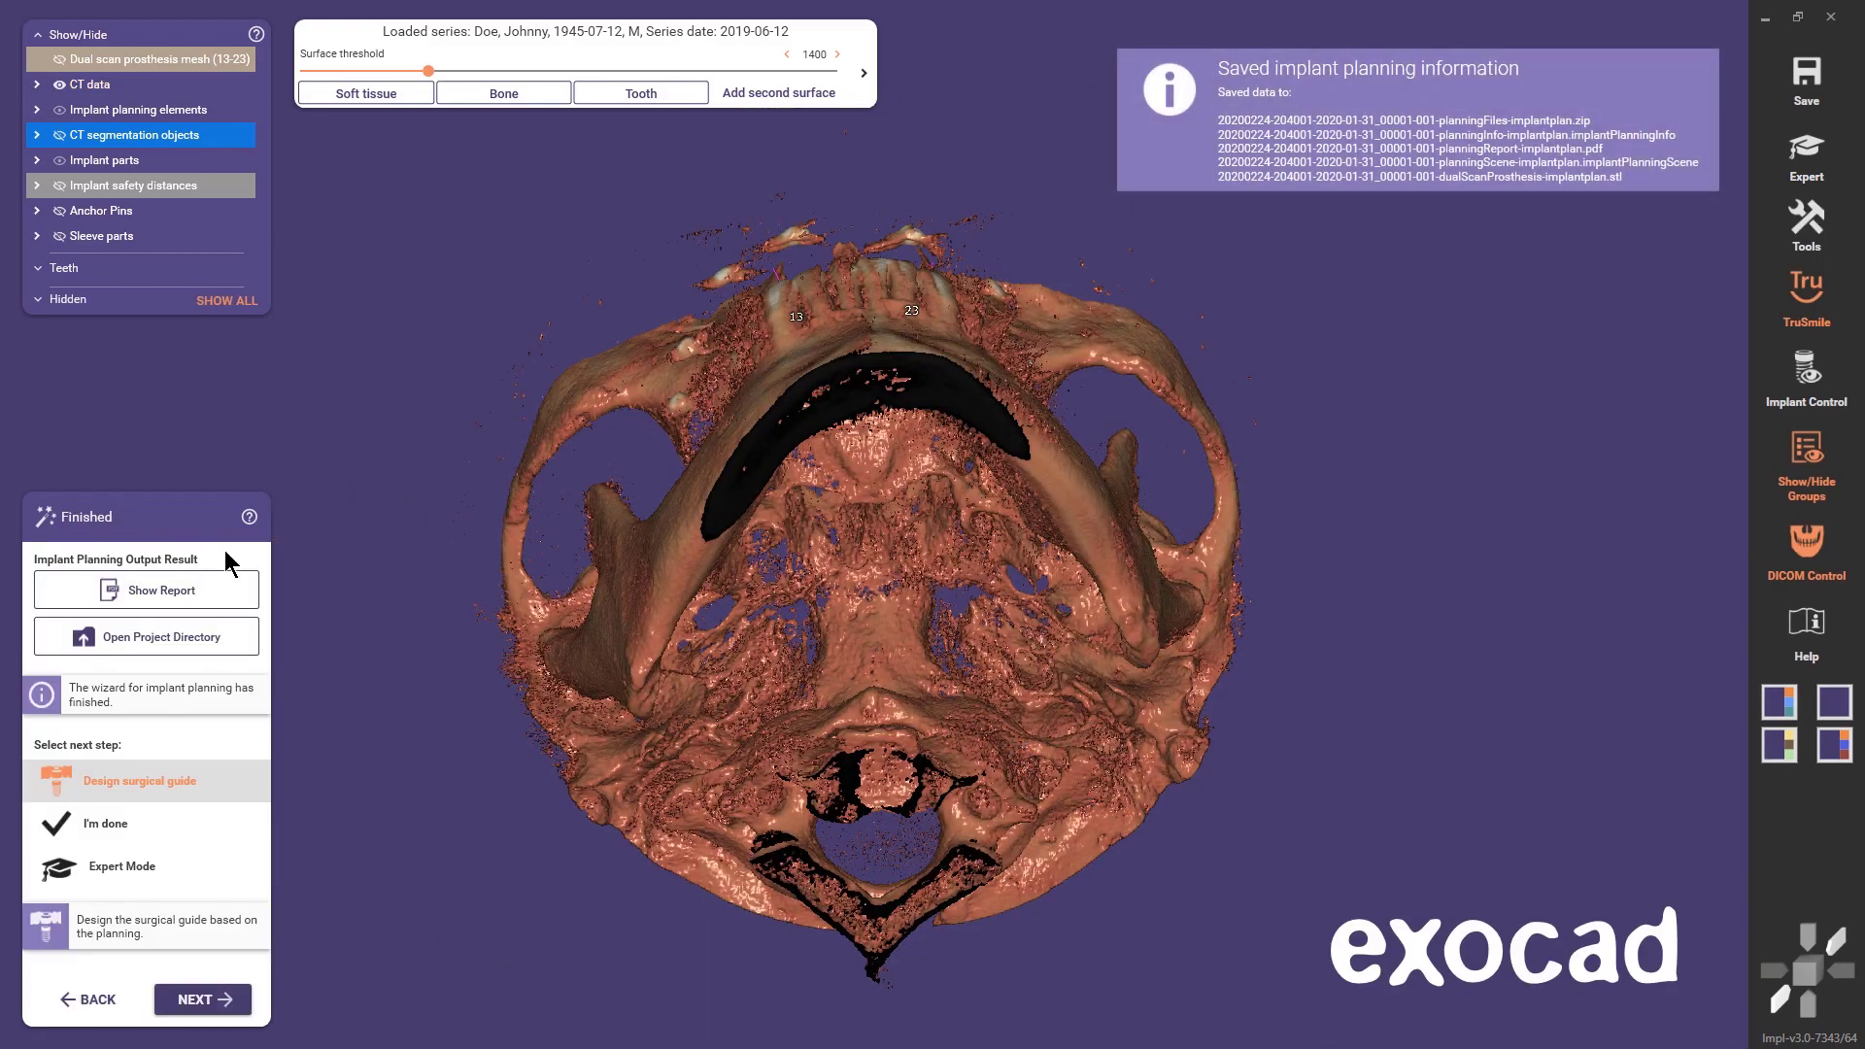
# - Open the Implant Planning Report and display it one full page at a time
pyautogui.click(199, 587)
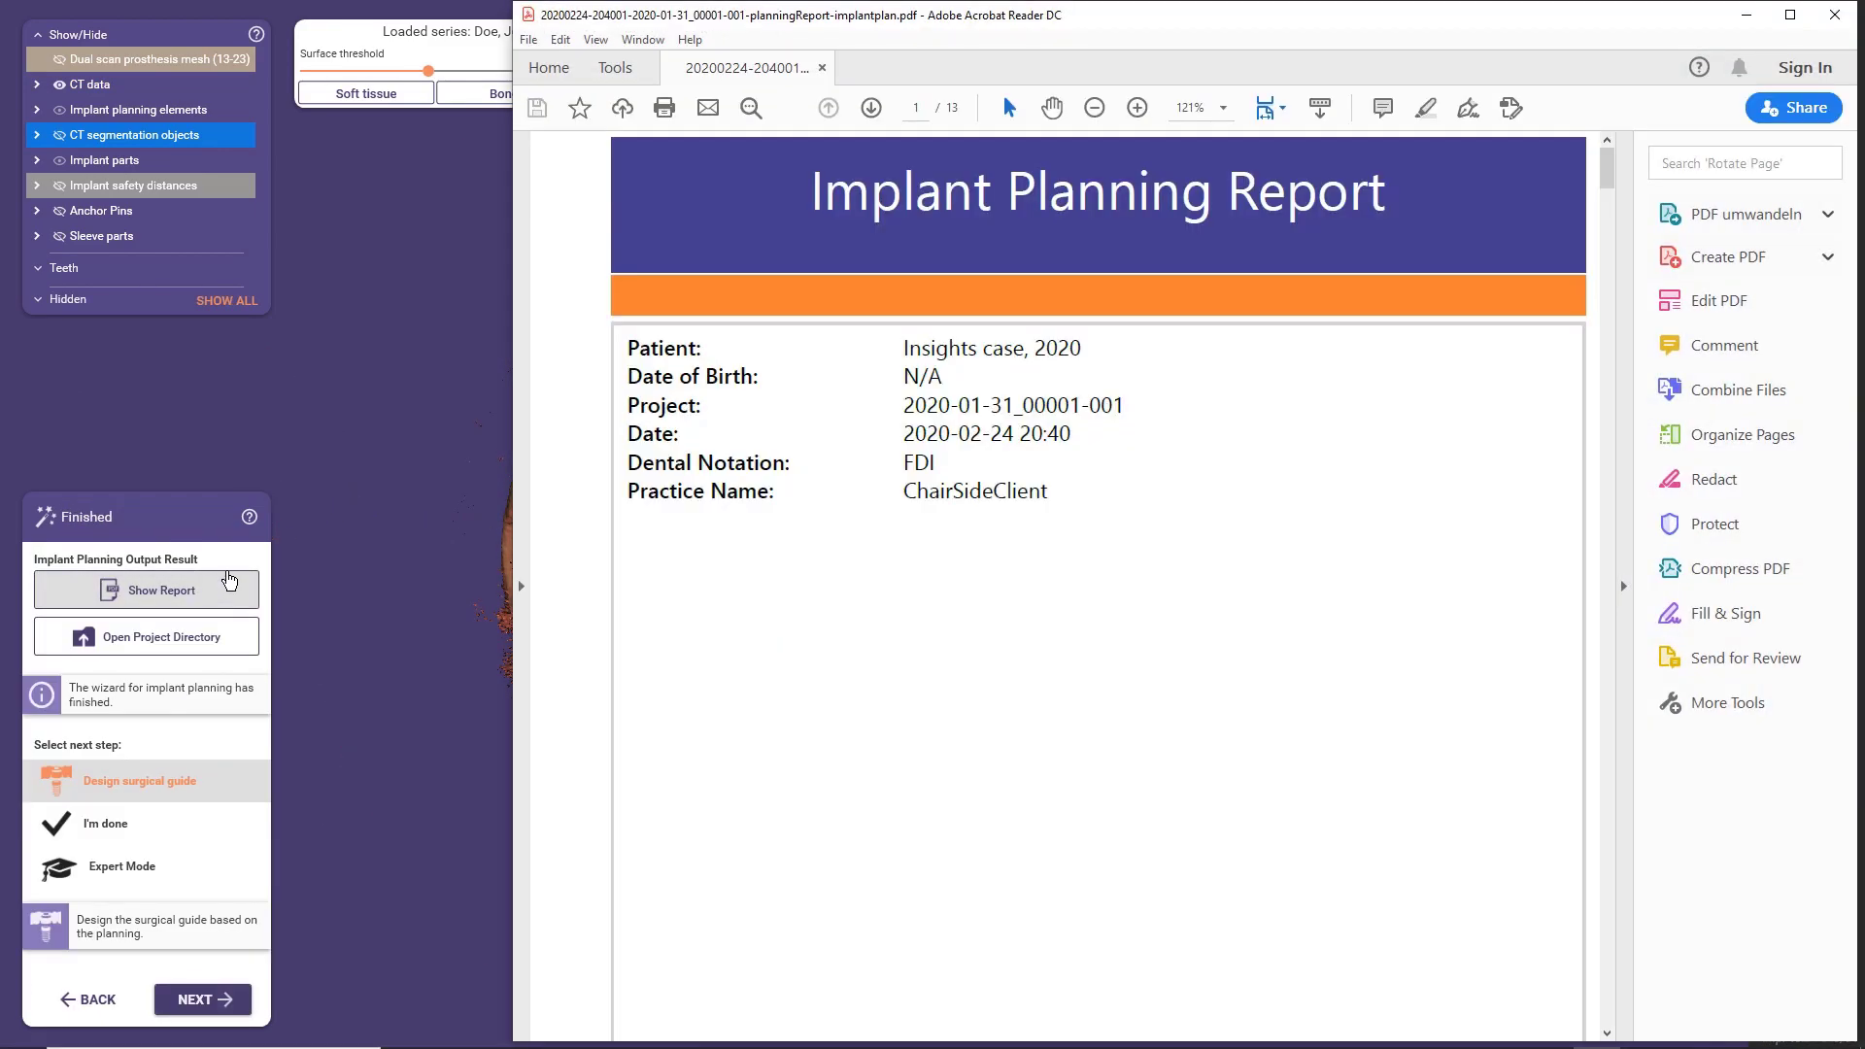
pyautogui.click(1272, 108)
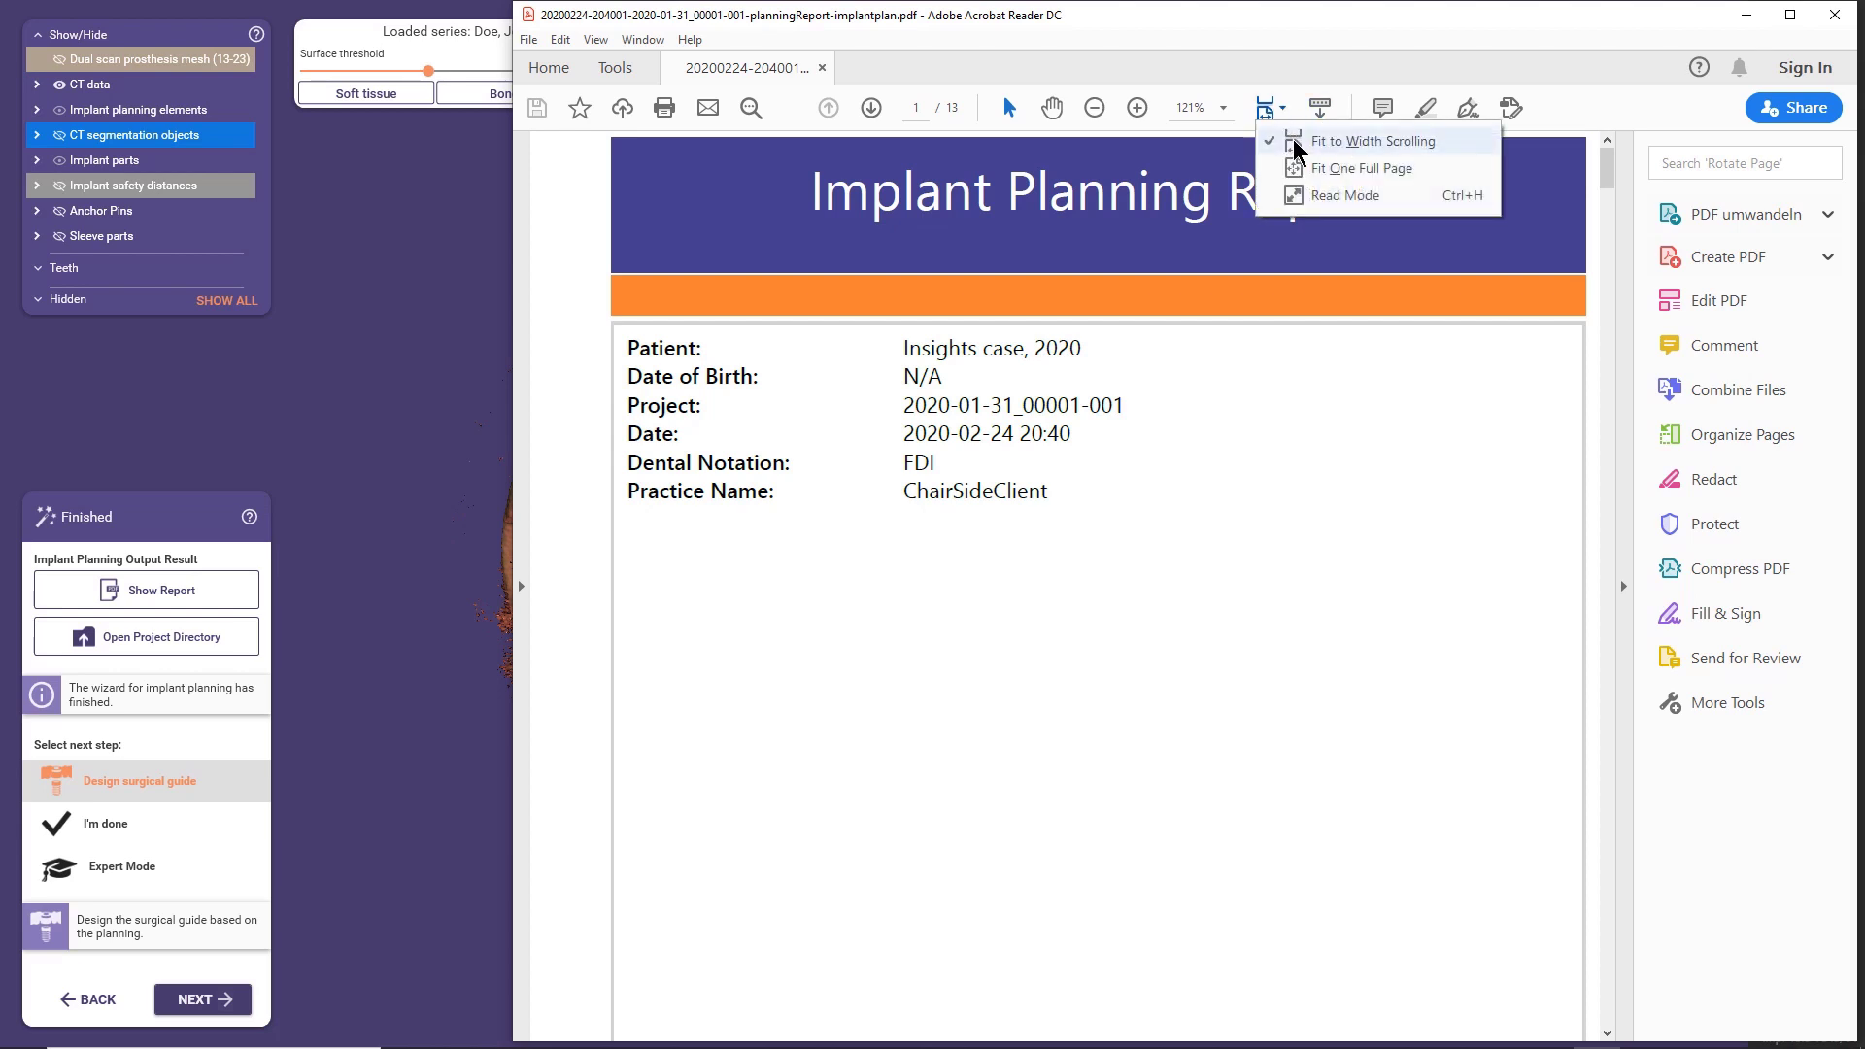
pyautogui.click(1298, 168)
# - Page through all 13 report pages to the Disclaimer, then close Acrobat
pyautogui.scroll(-2, 1284, 217)
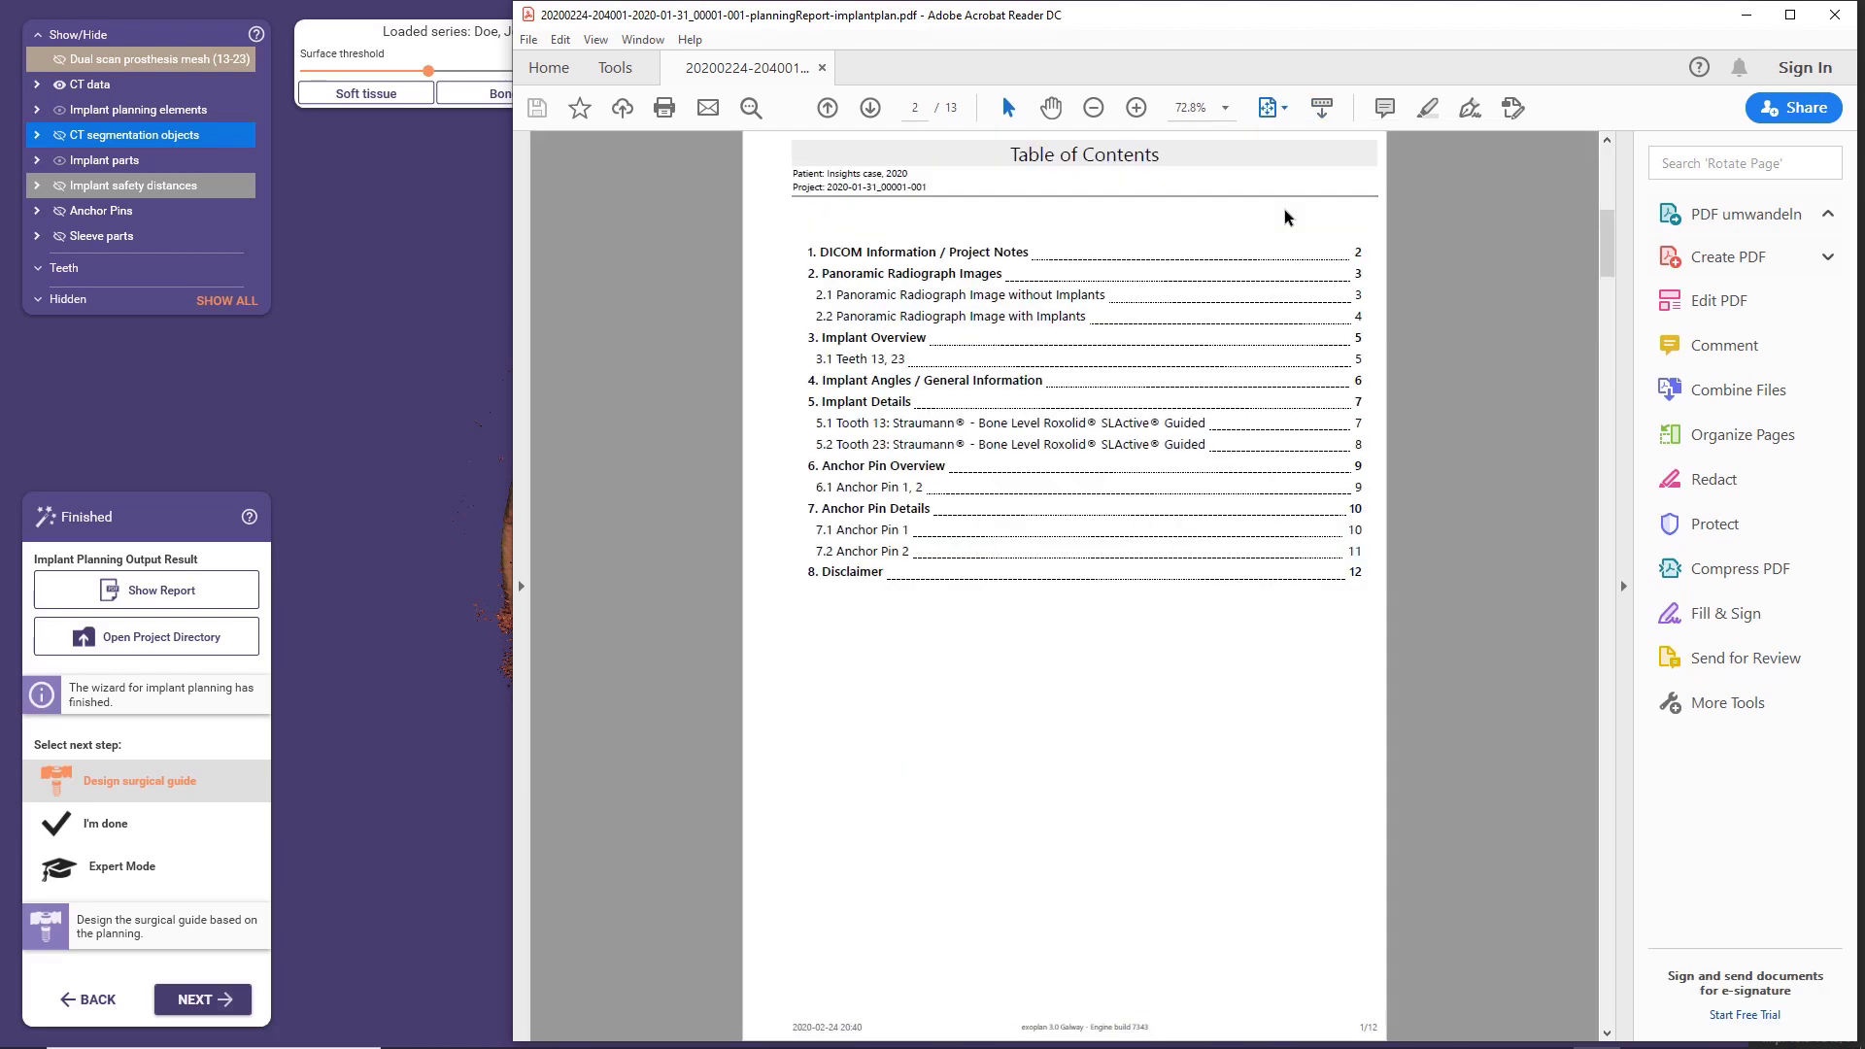
pyautogui.scroll(-1, 1284, 217)
pyautogui.scroll(-2, 1284, 216)
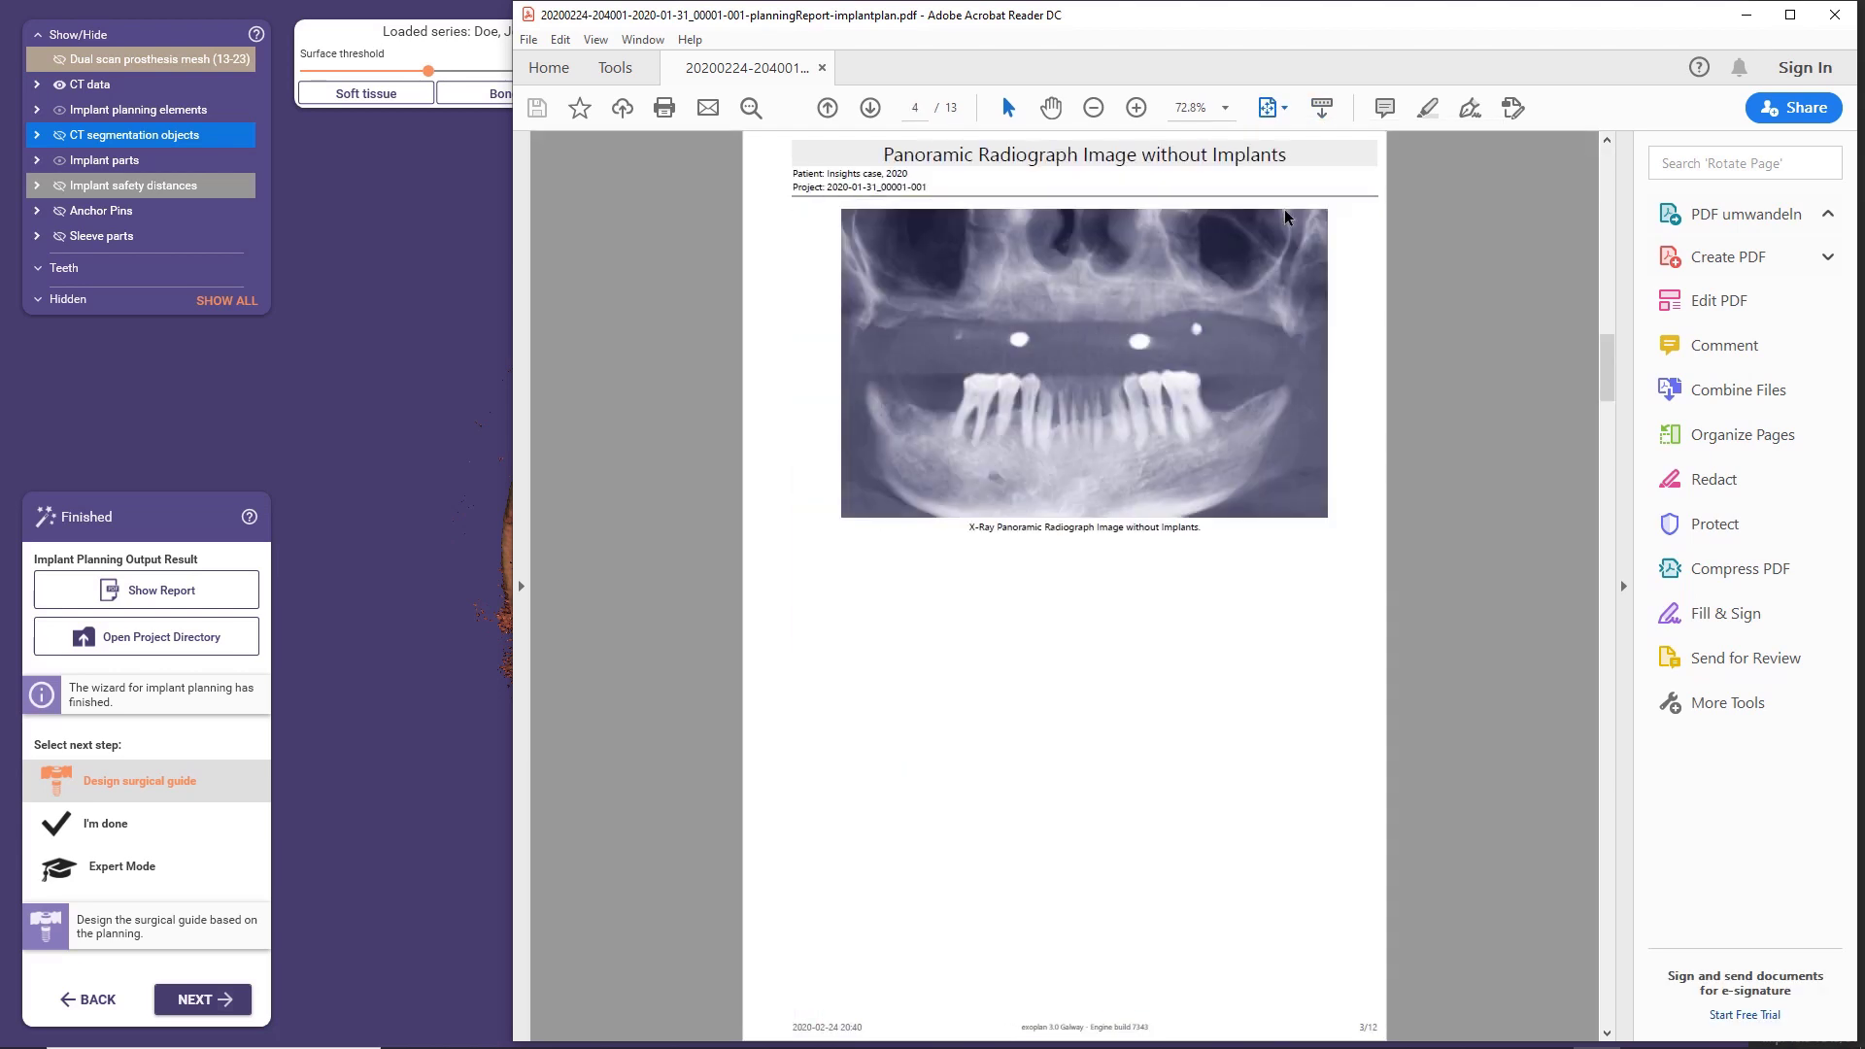
pyautogui.scroll(-2, 1285, 216)
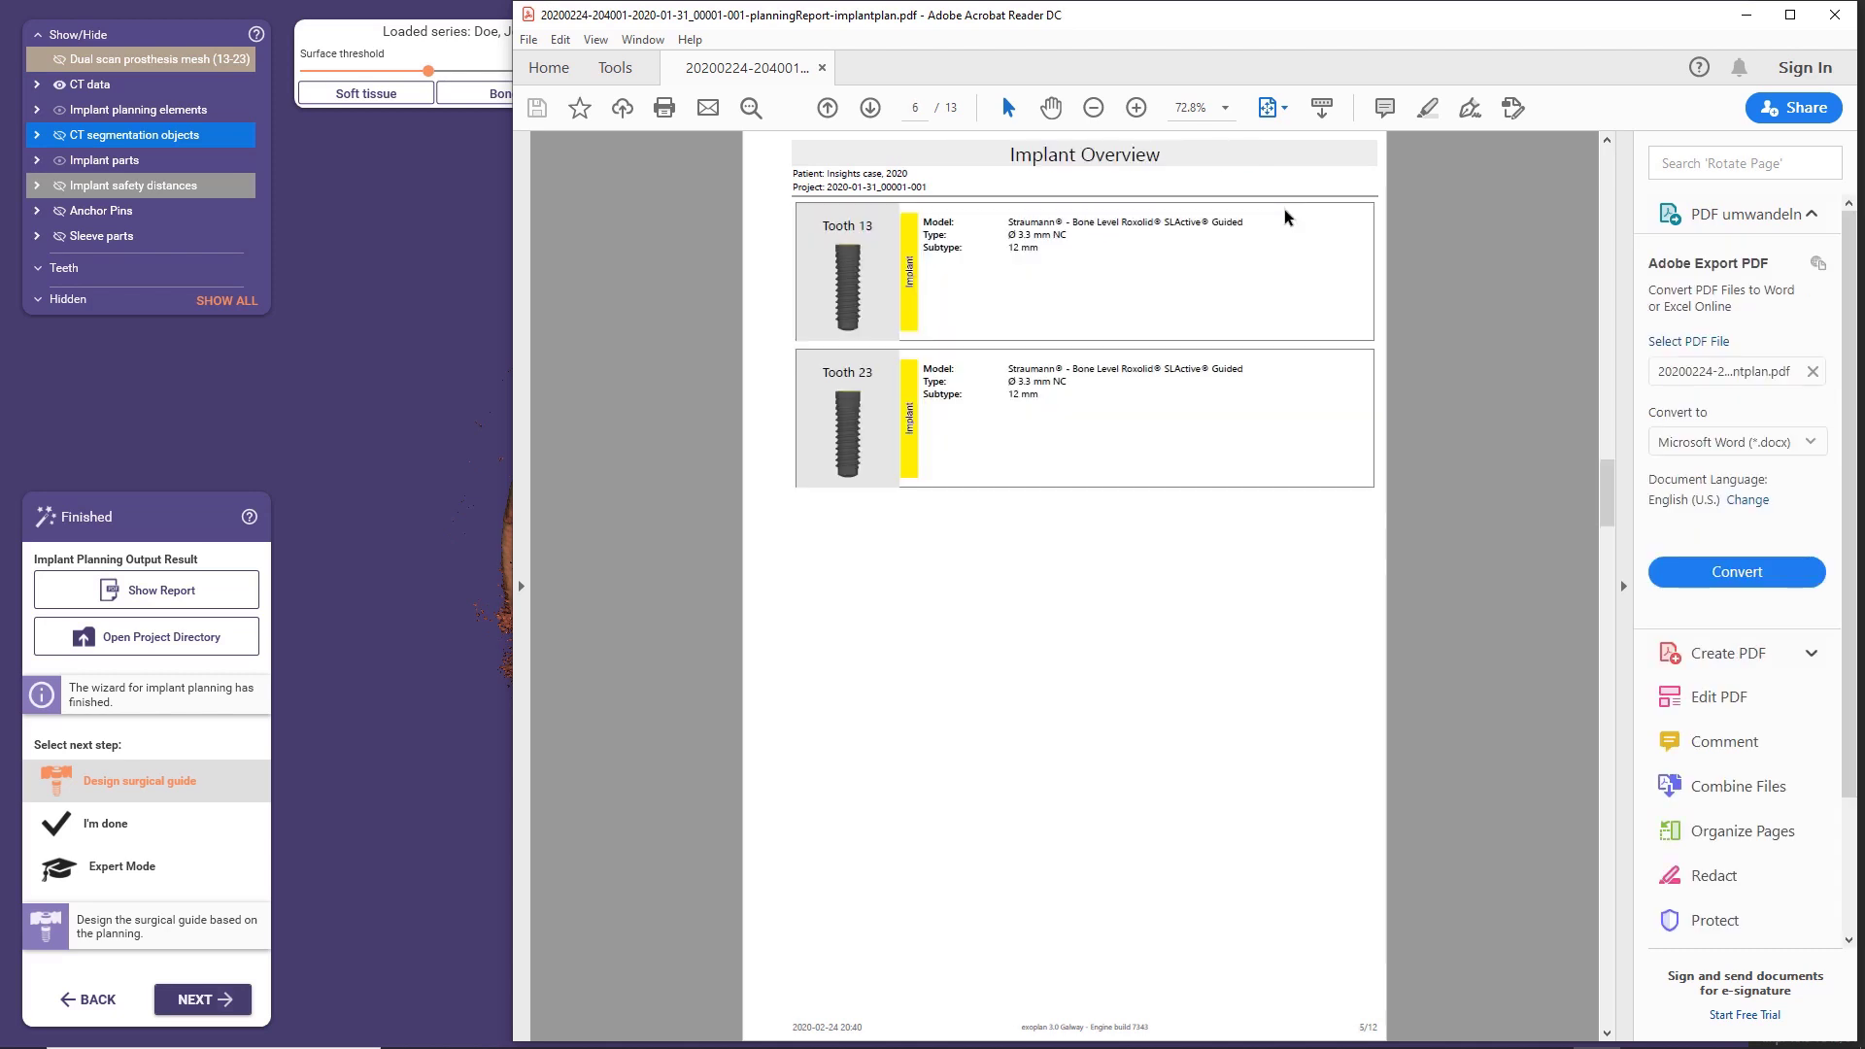
pyautogui.scroll(-1, 1284, 218)
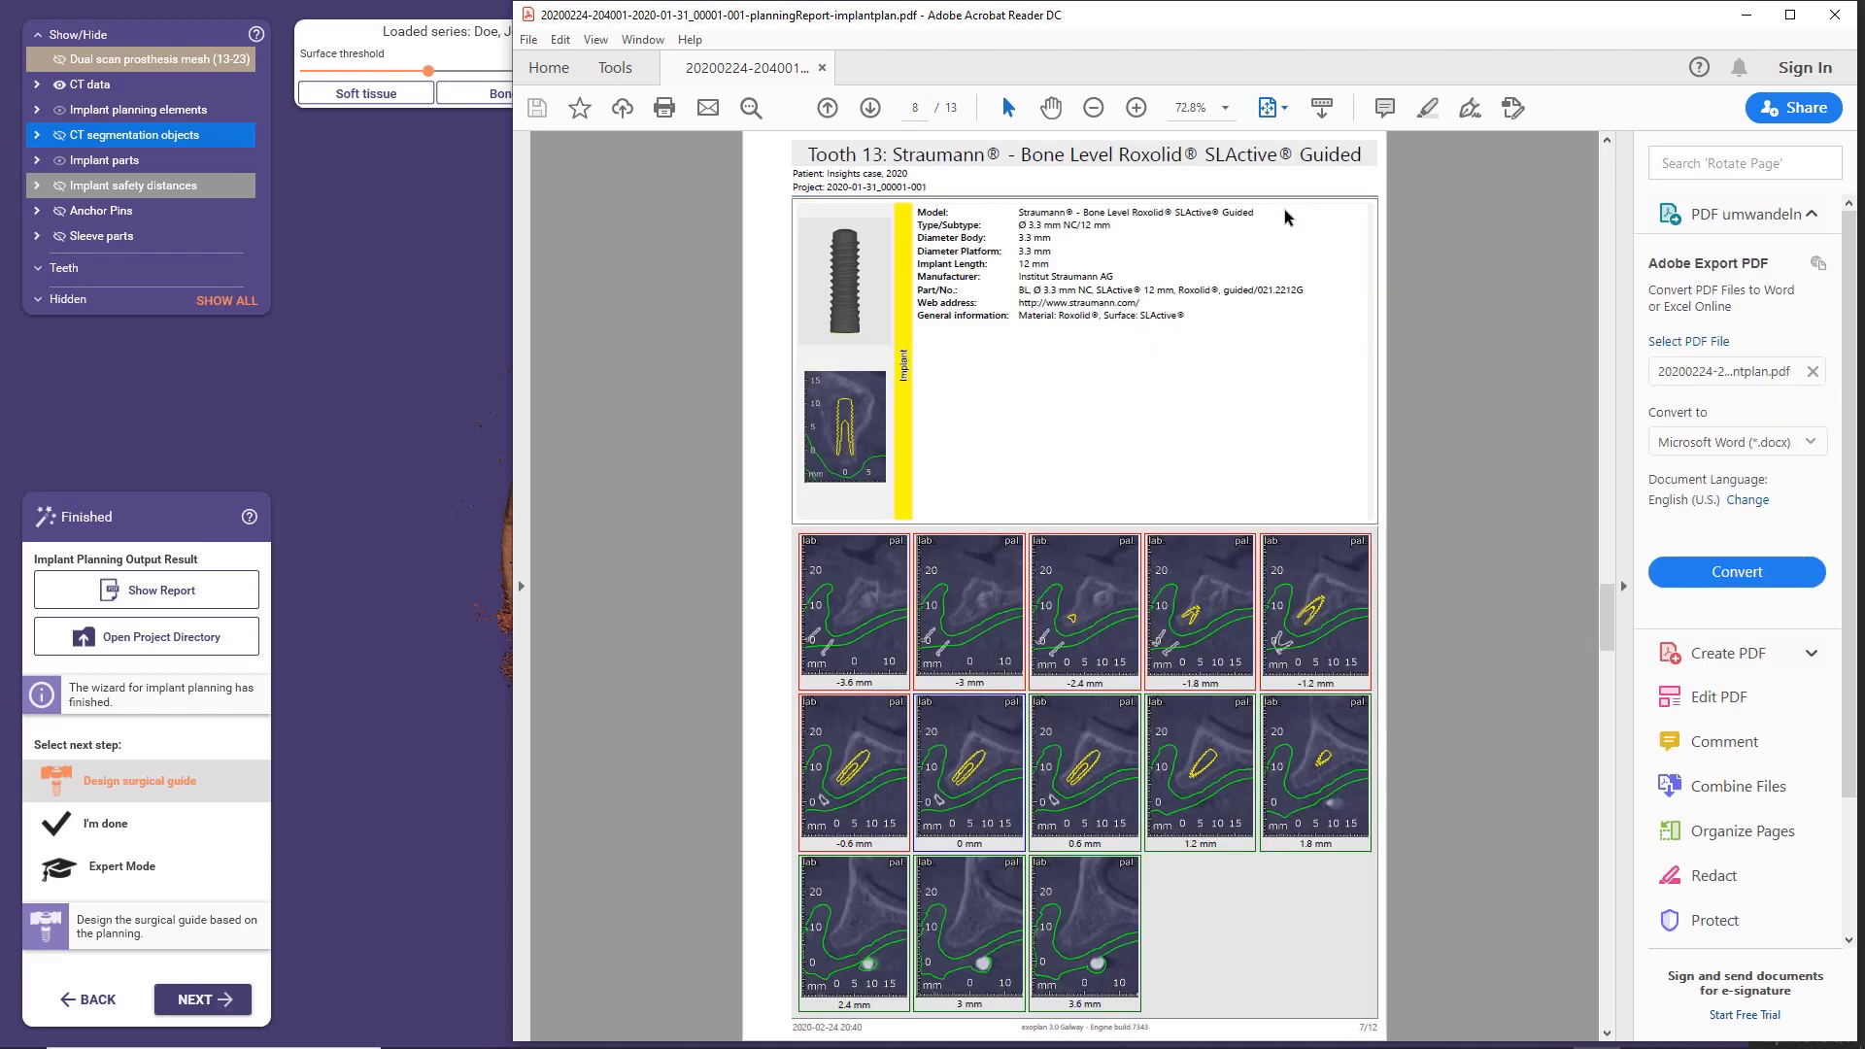
pyautogui.scroll(-1, 1284, 218)
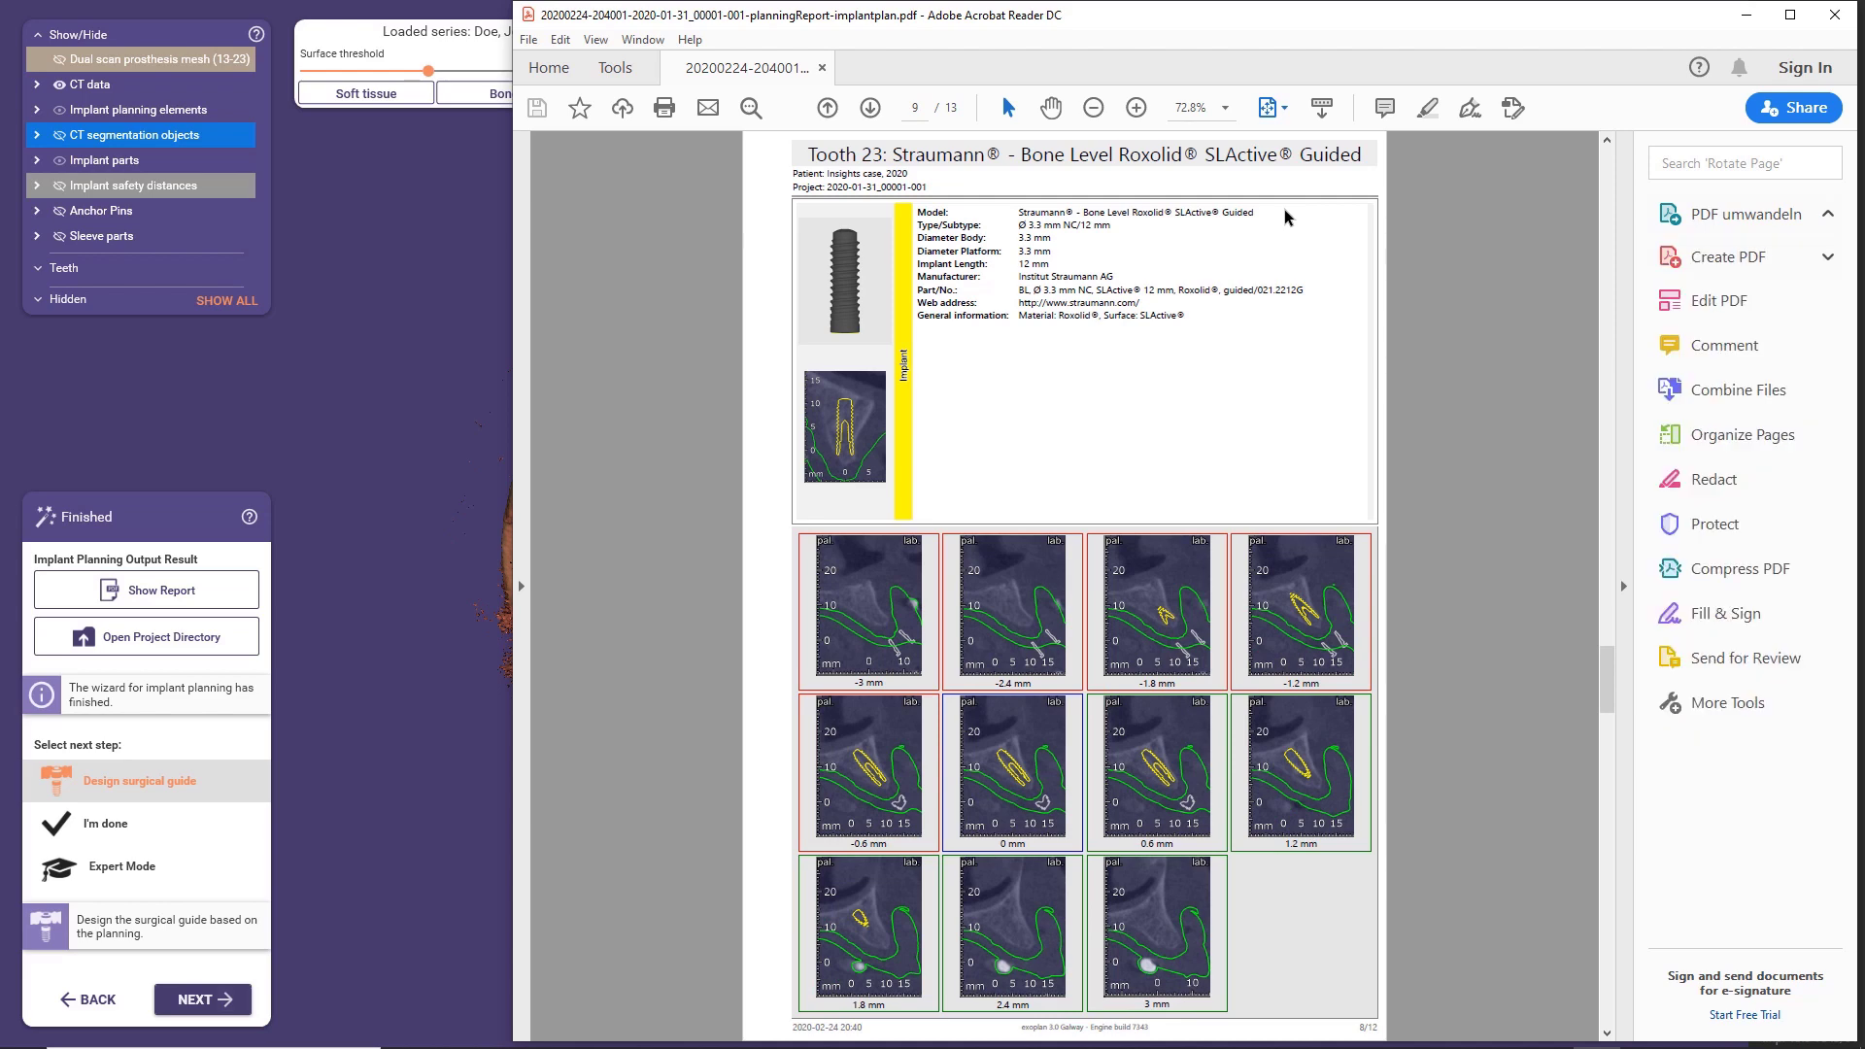
pyautogui.scroll(-1, 1284, 216)
pyautogui.scroll(-1, 1284, 218)
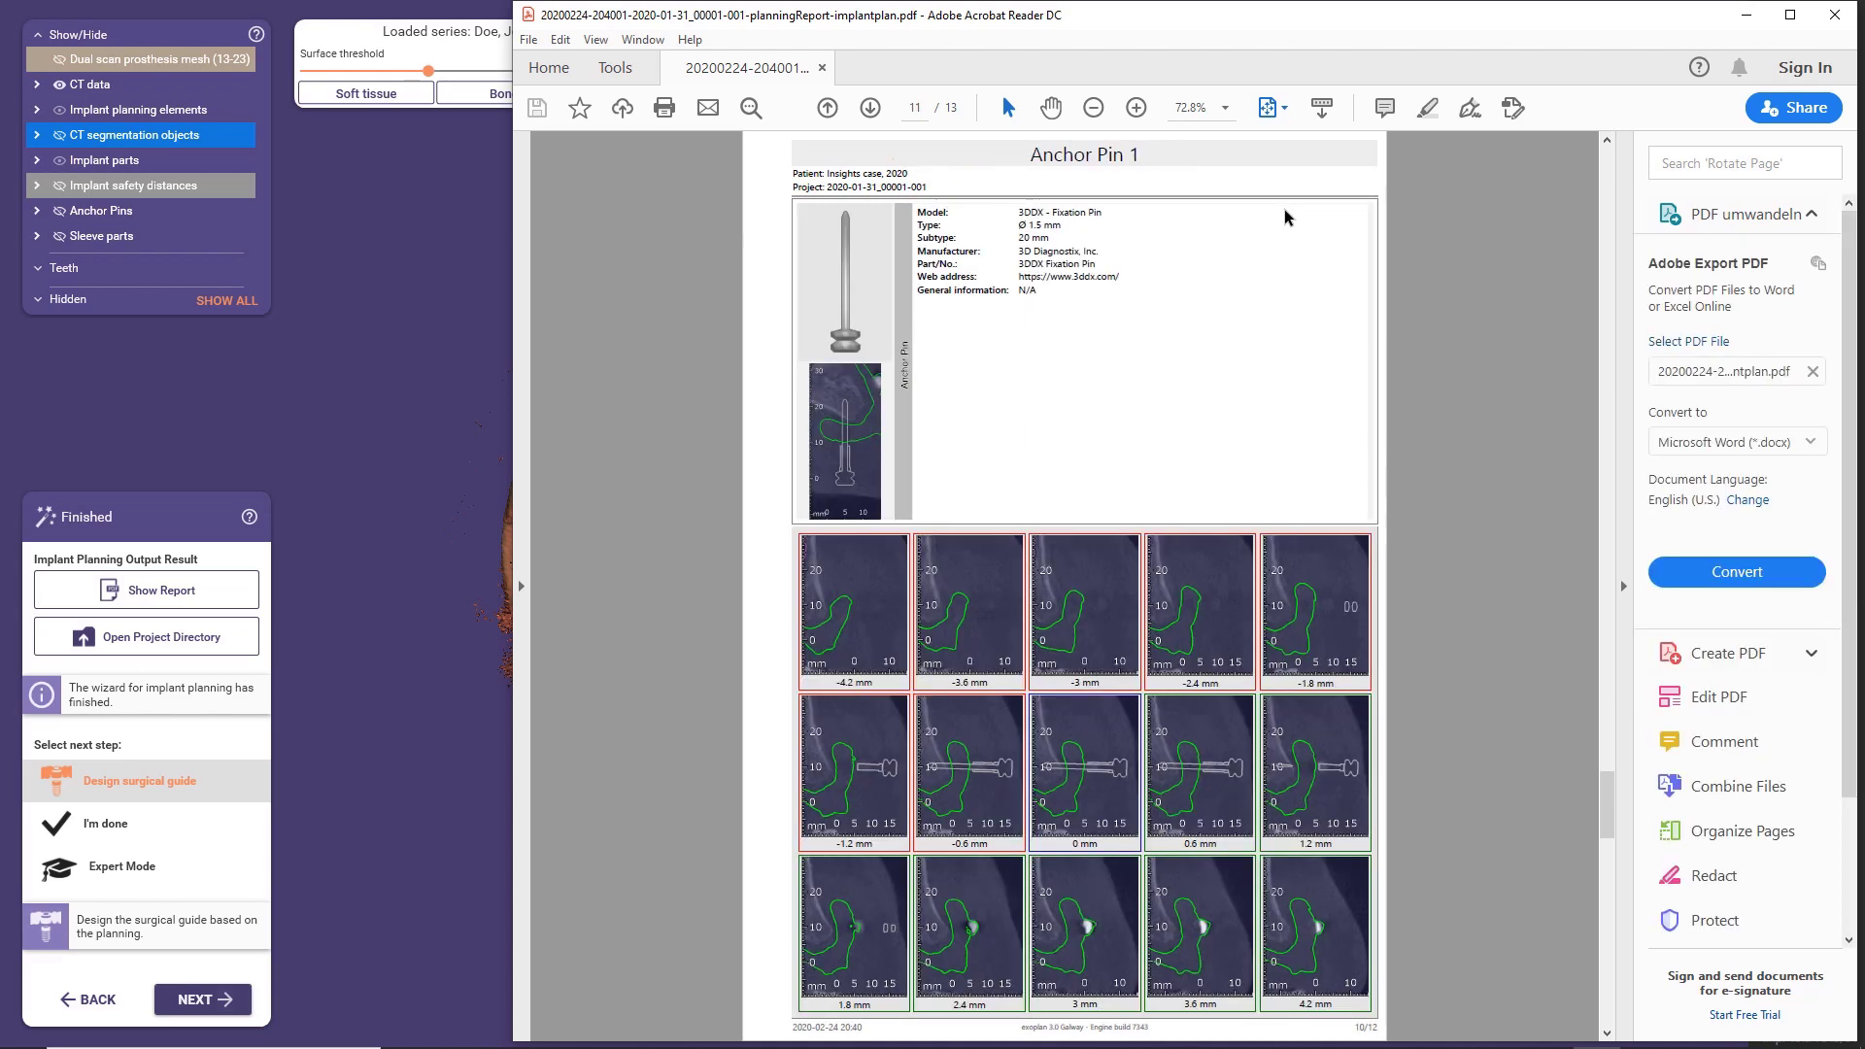
pyautogui.scroll(-1, 1284, 218)
pyautogui.scroll(-1, 1284, 218)
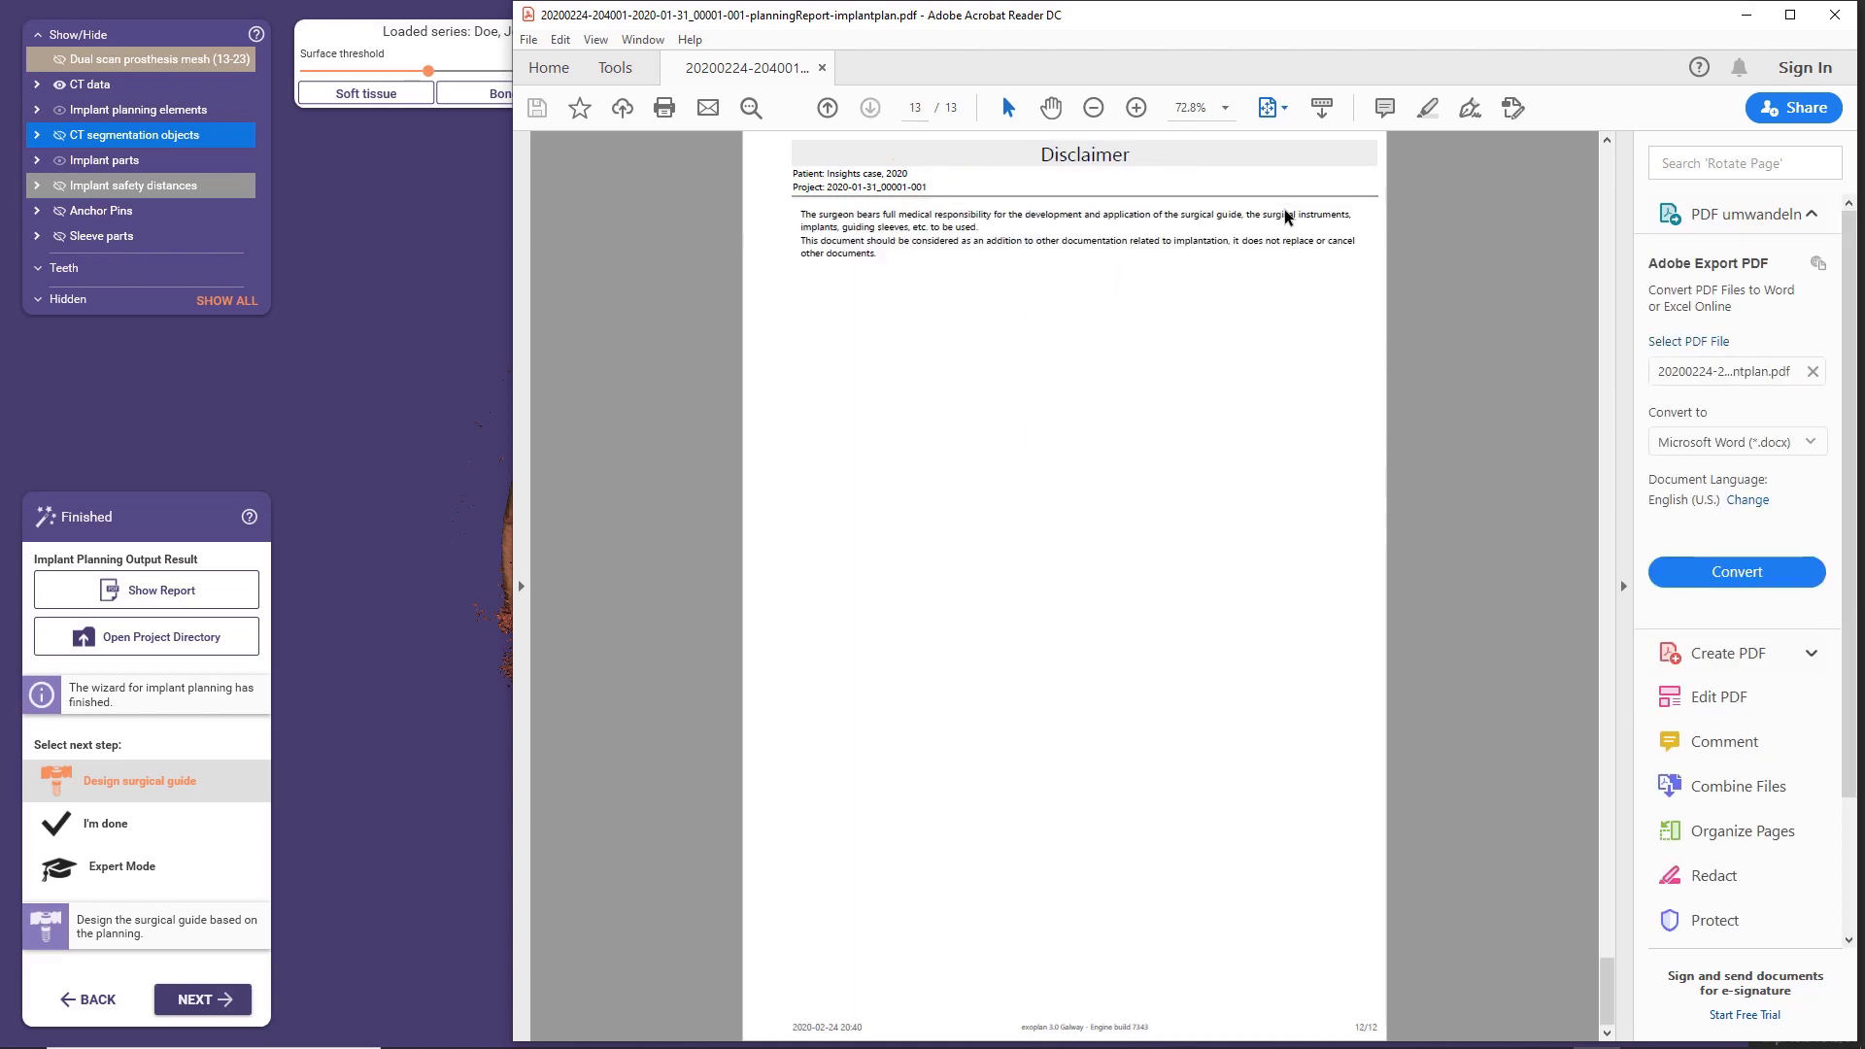
pyautogui.click(1835, 15)
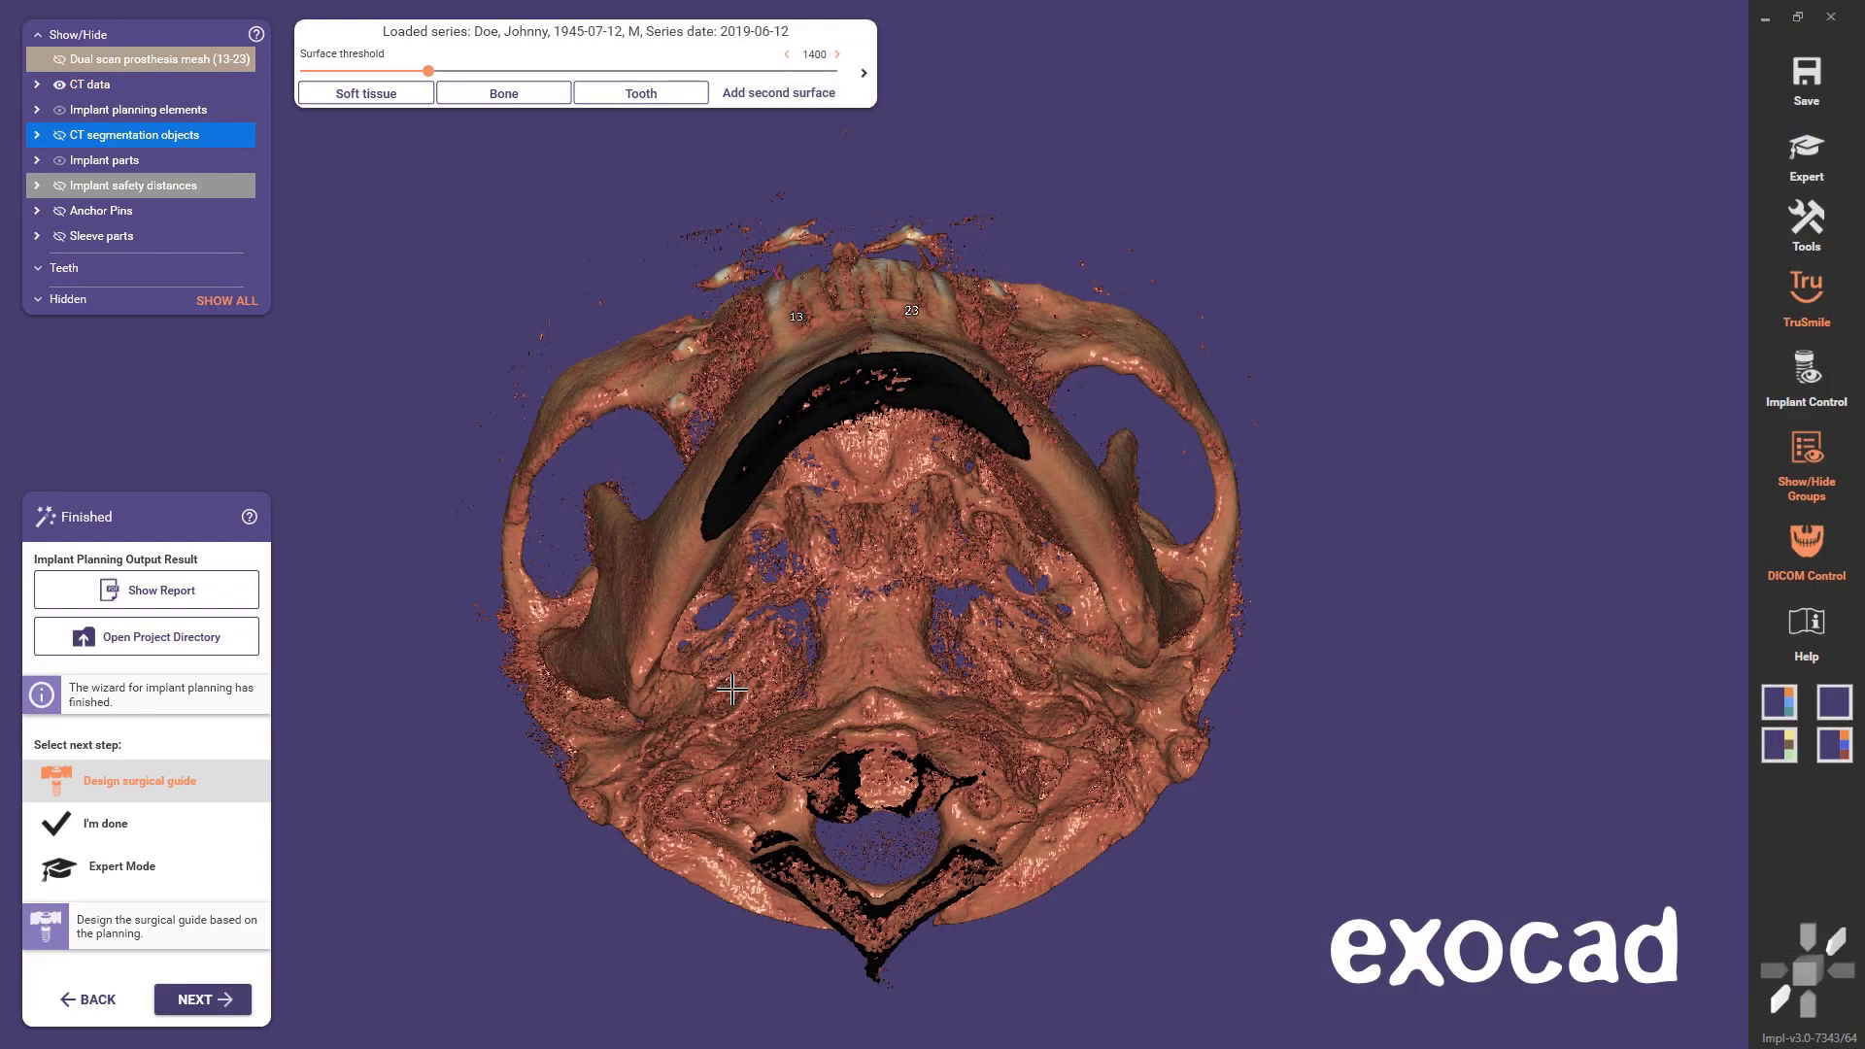
# - Enter sleeve mount design, show the prosthesis mesh and raise mount height to 10.72 mm
pyautogui.moveTo(732, 690); pyautogui.dragTo(728, 692, button='right')
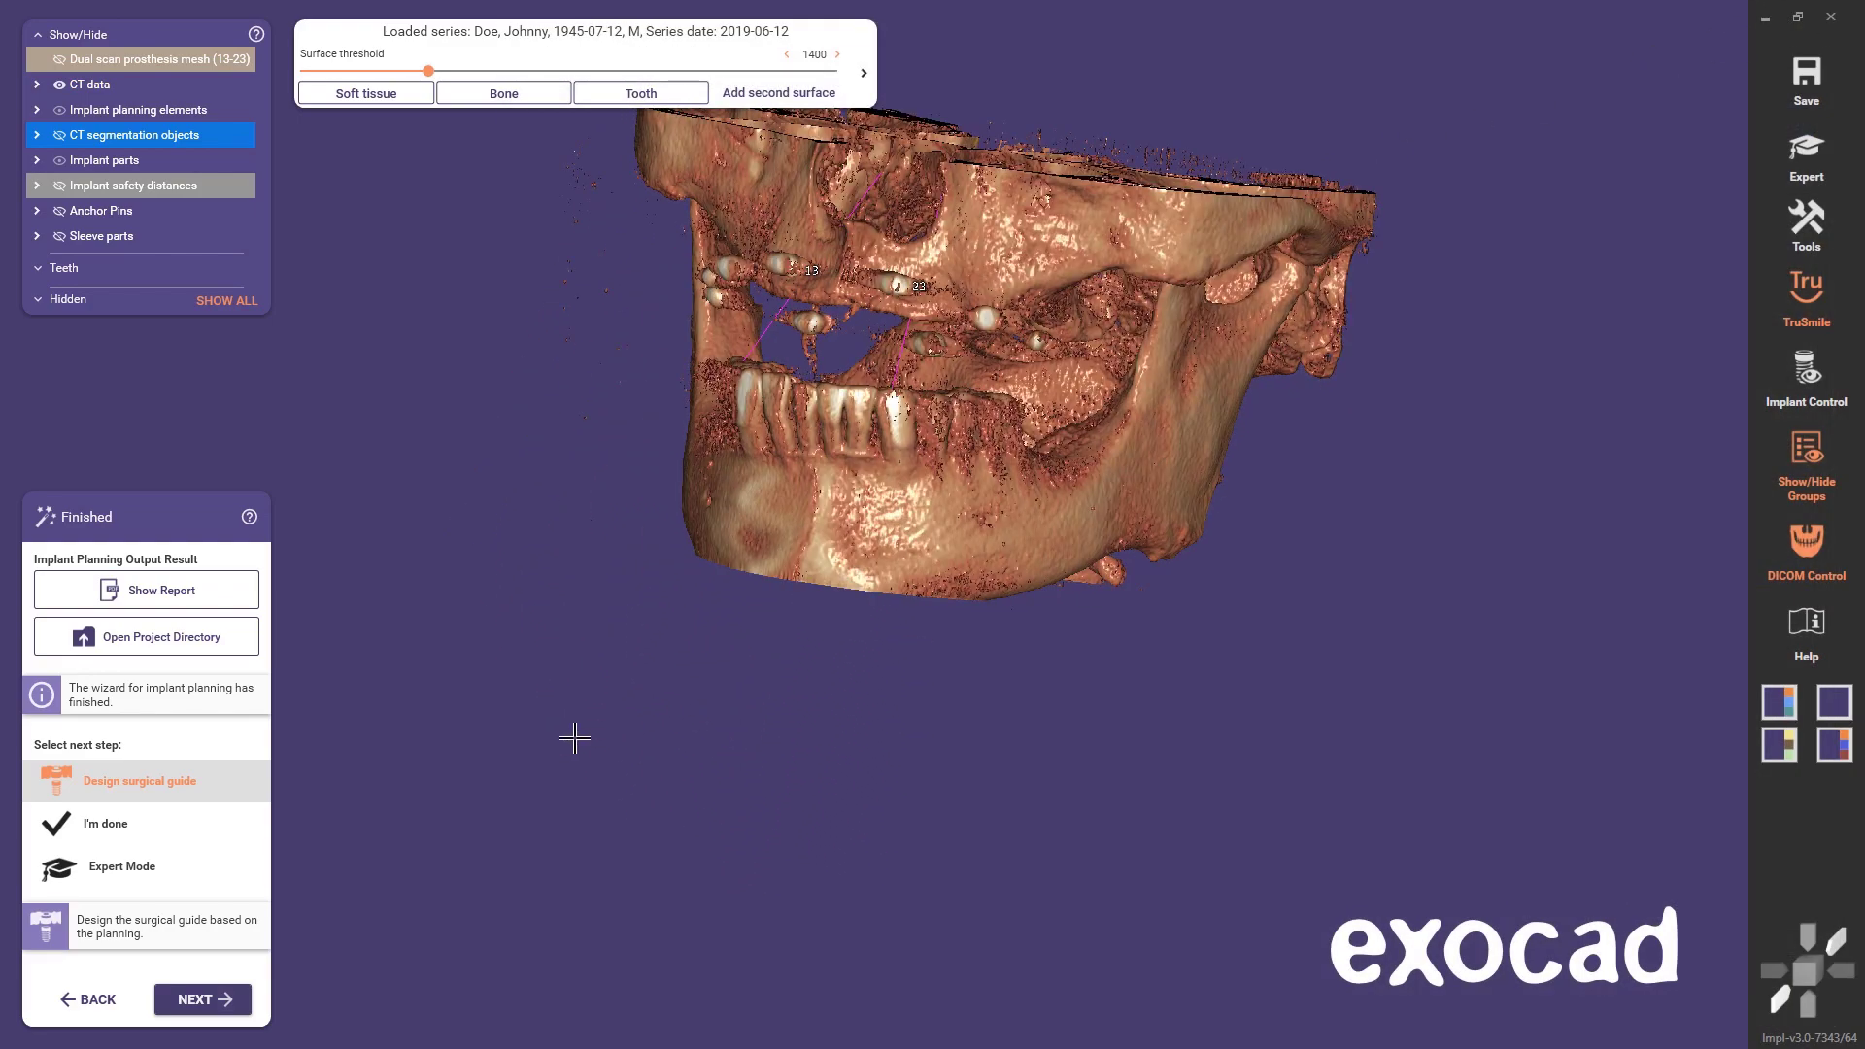
pyautogui.click(208, 1002)
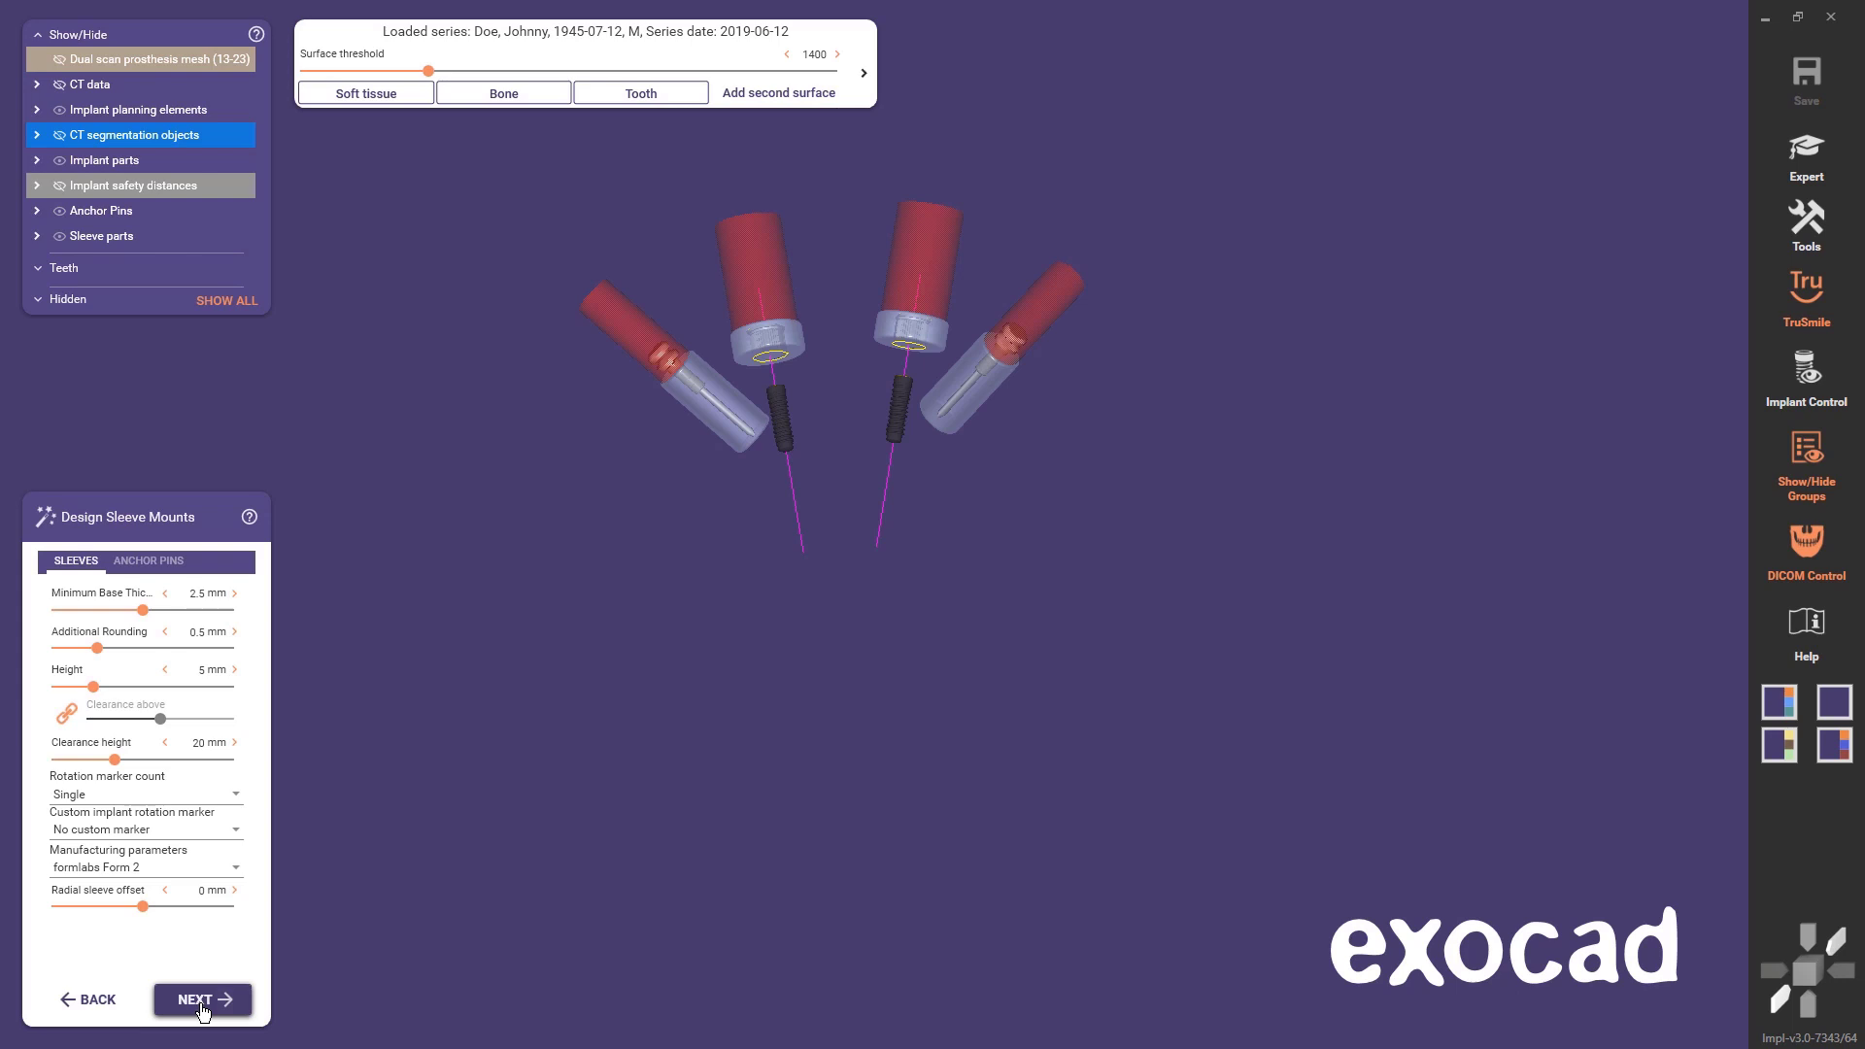
pyautogui.scroll(3, 846, 423)
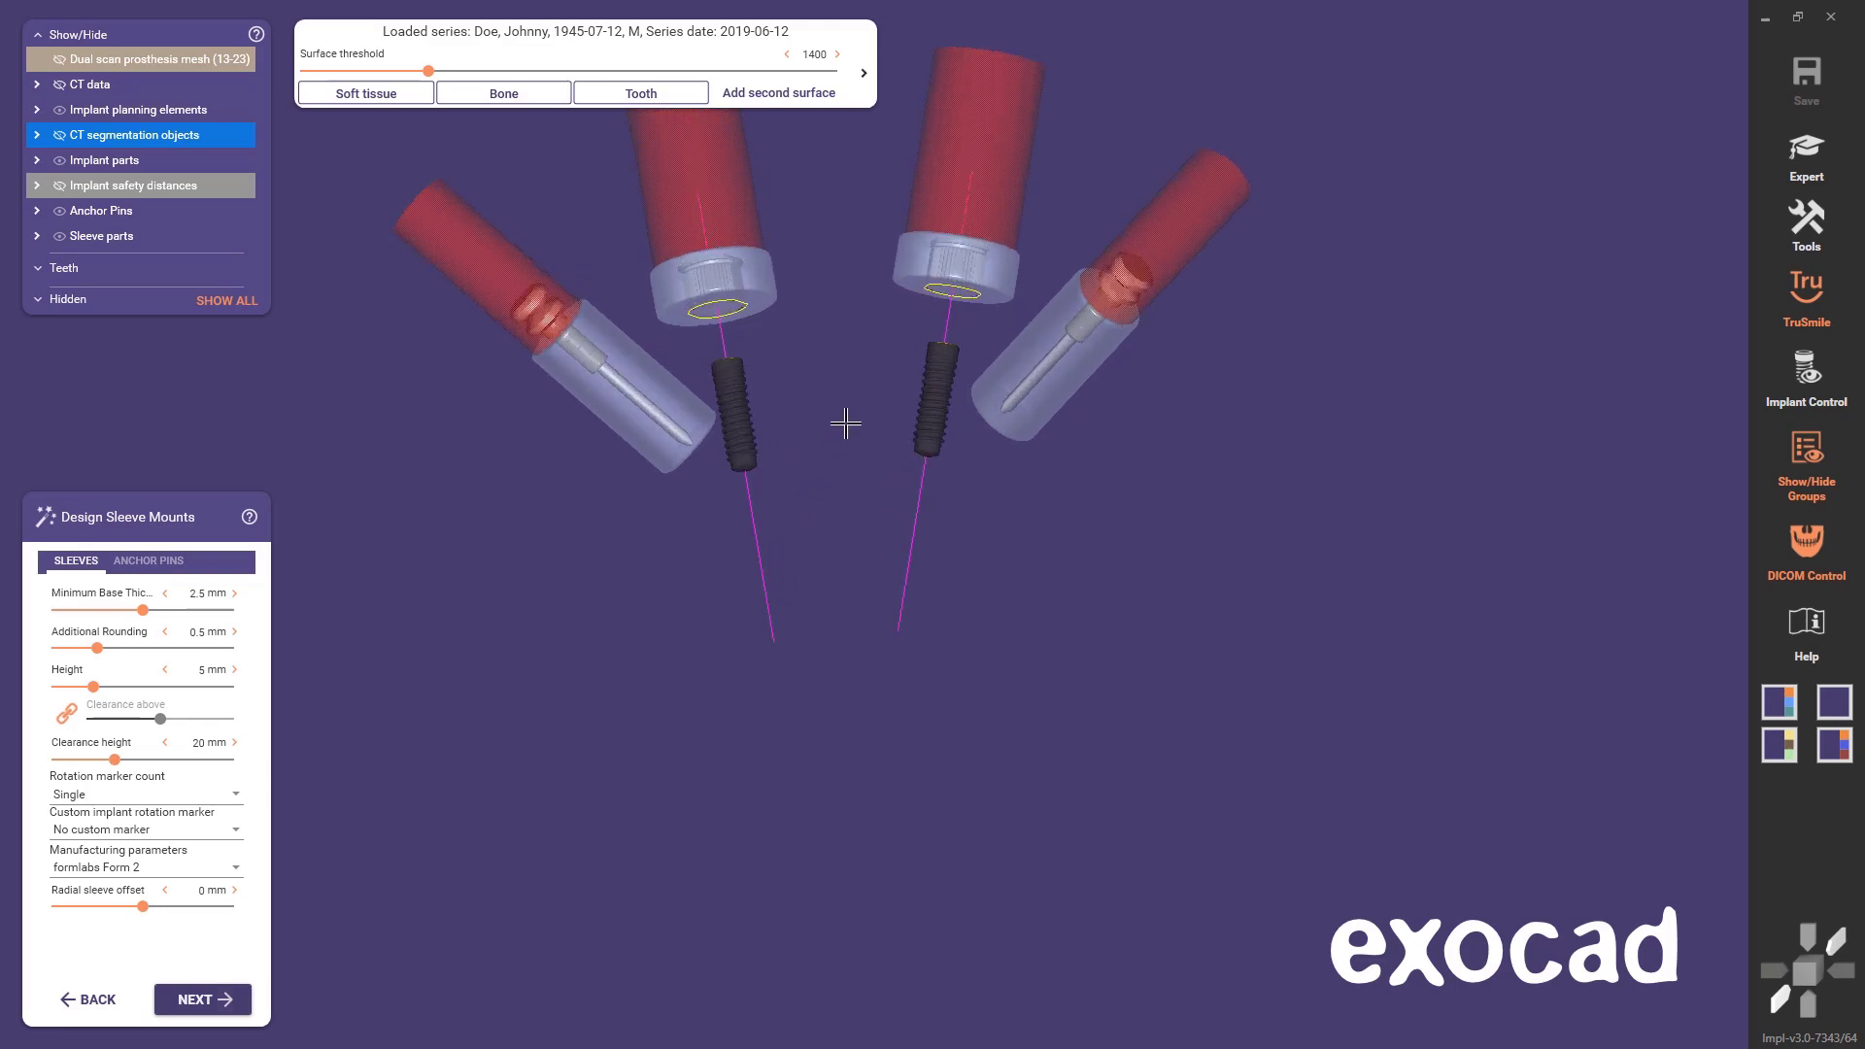
pyautogui.click(59, 60)
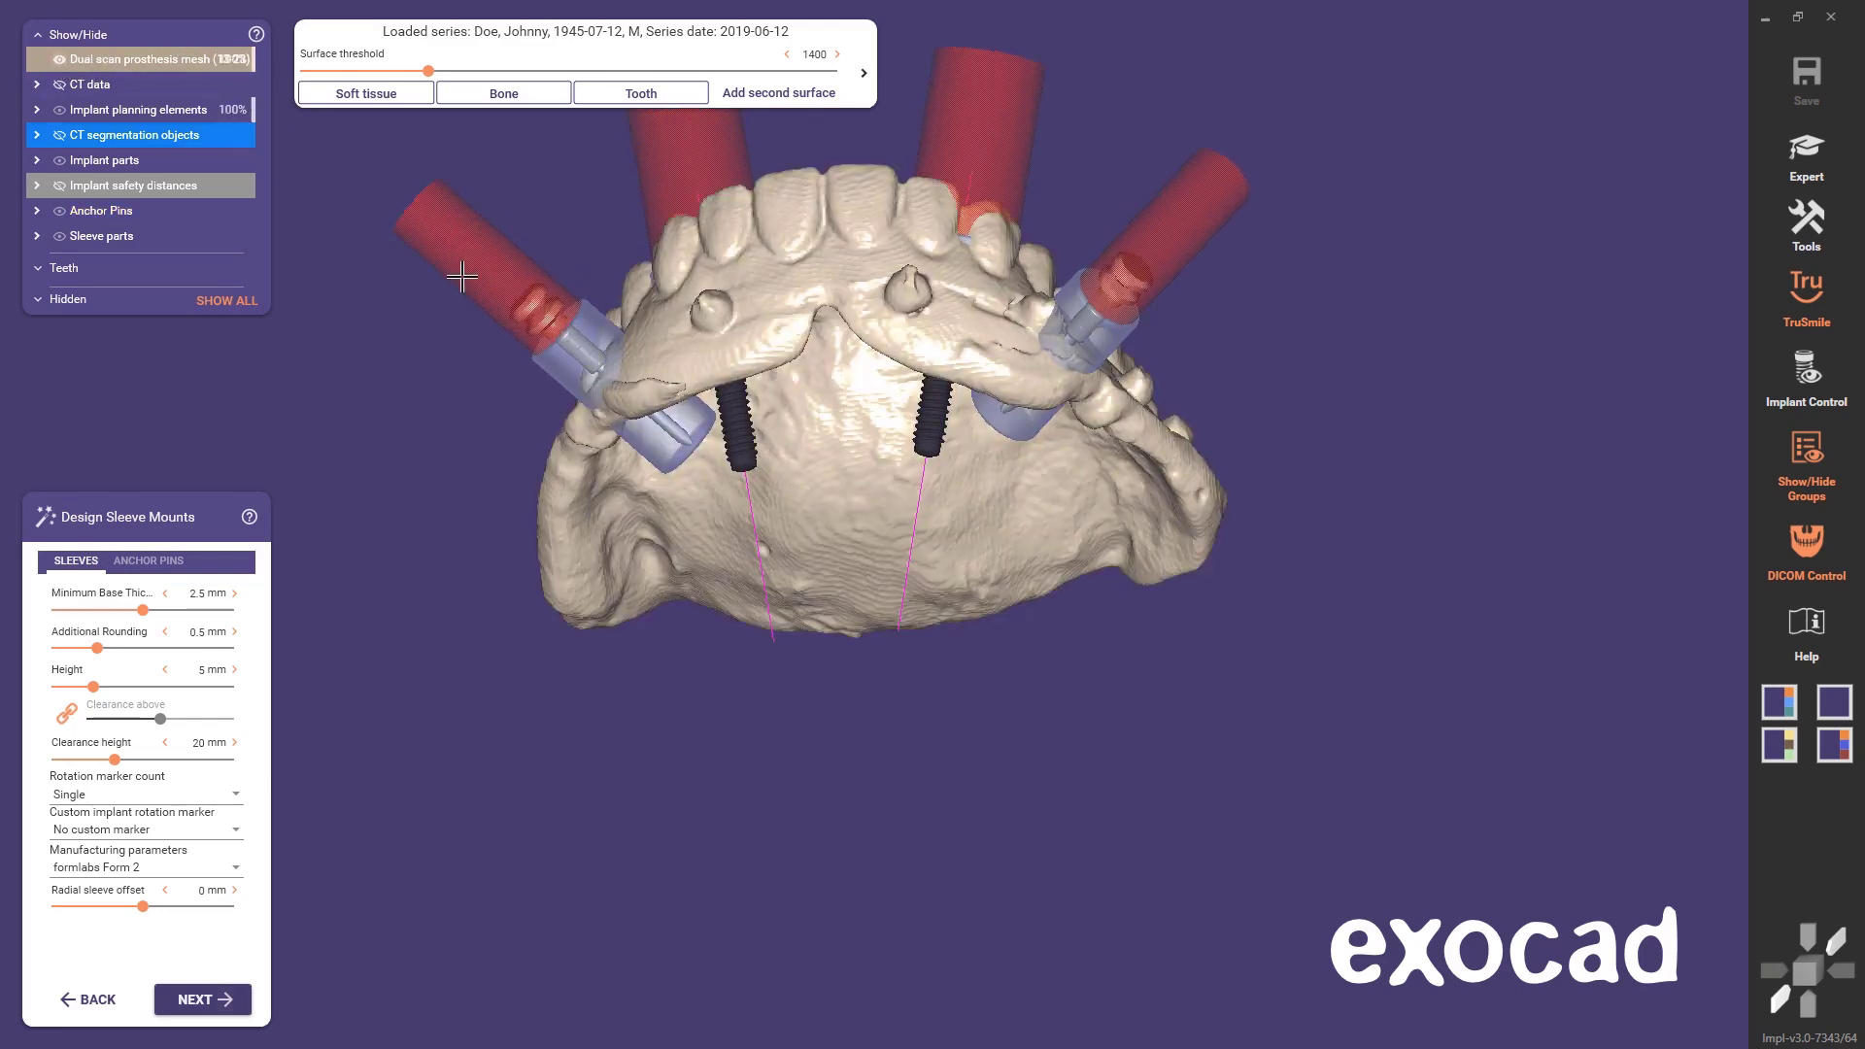
pyautogui.moveTo(684, 368); pyautogui.dragTo(522, 489, button='right')
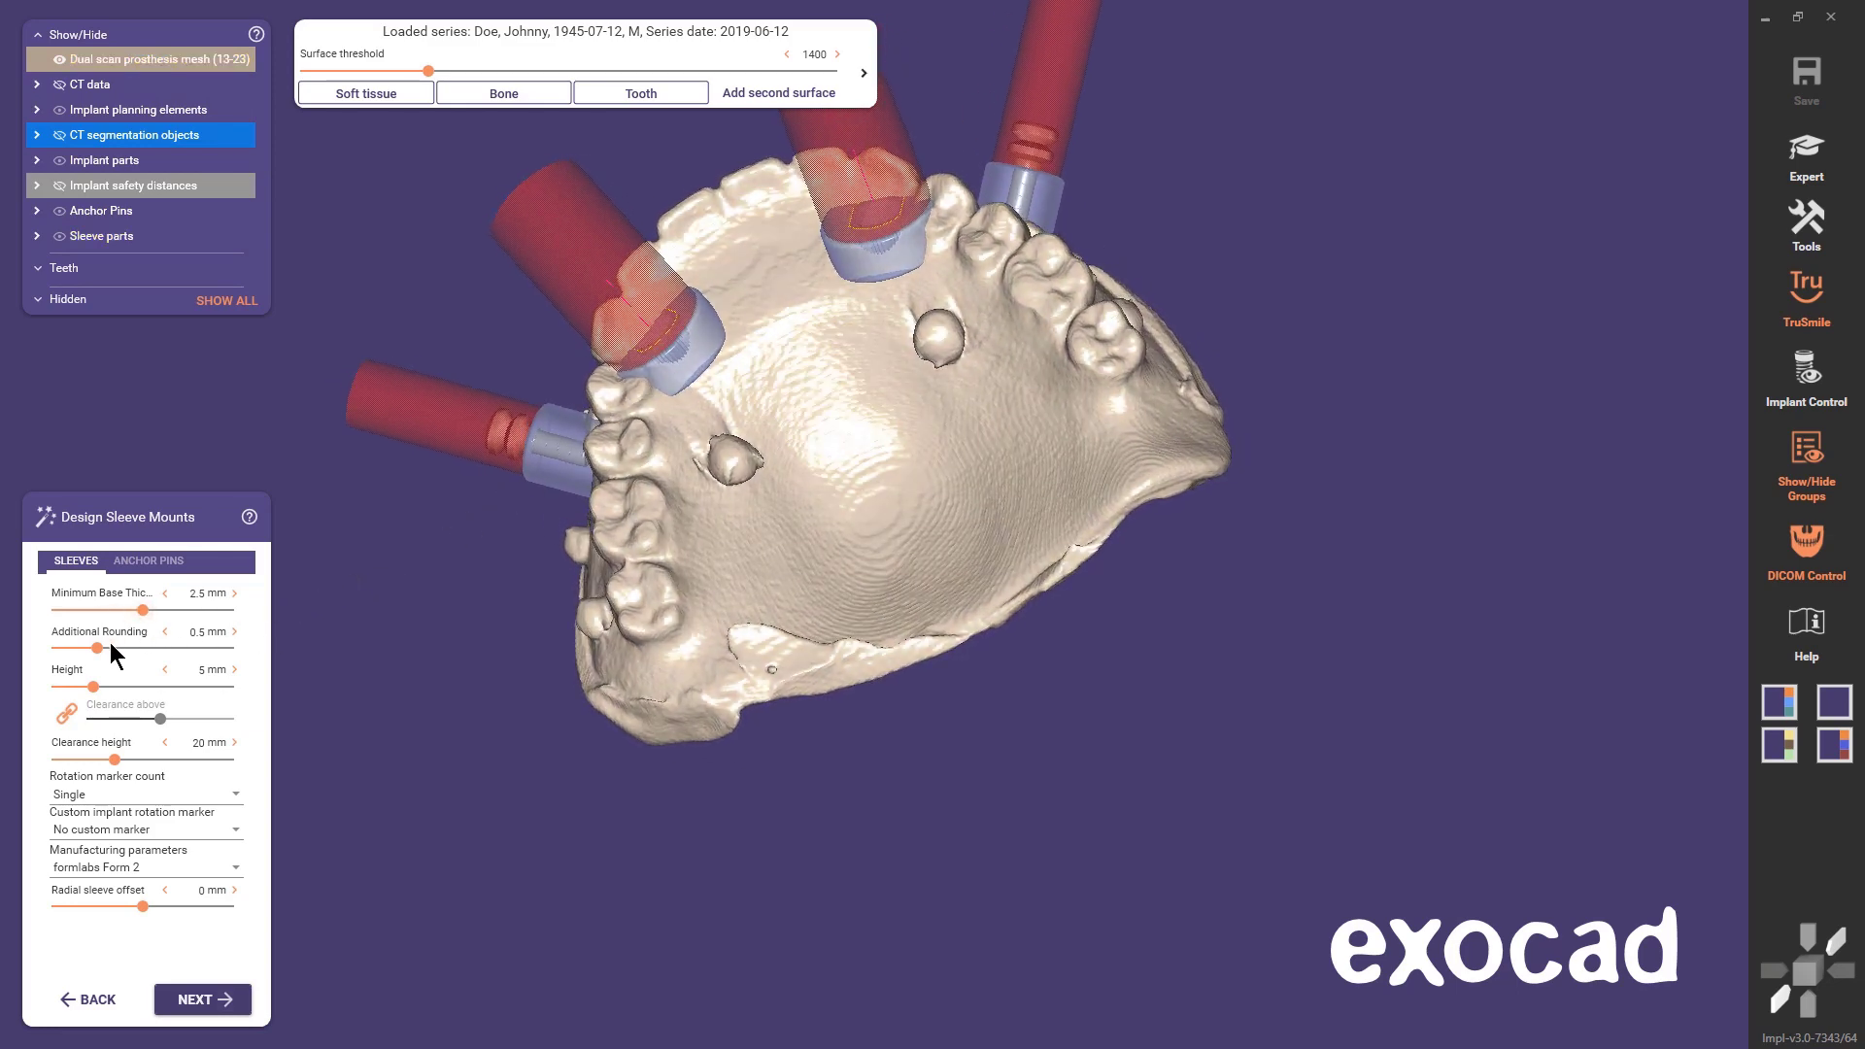
pyautogui.moveTo(93, 687); pyautogui.dragTo(149, 691)
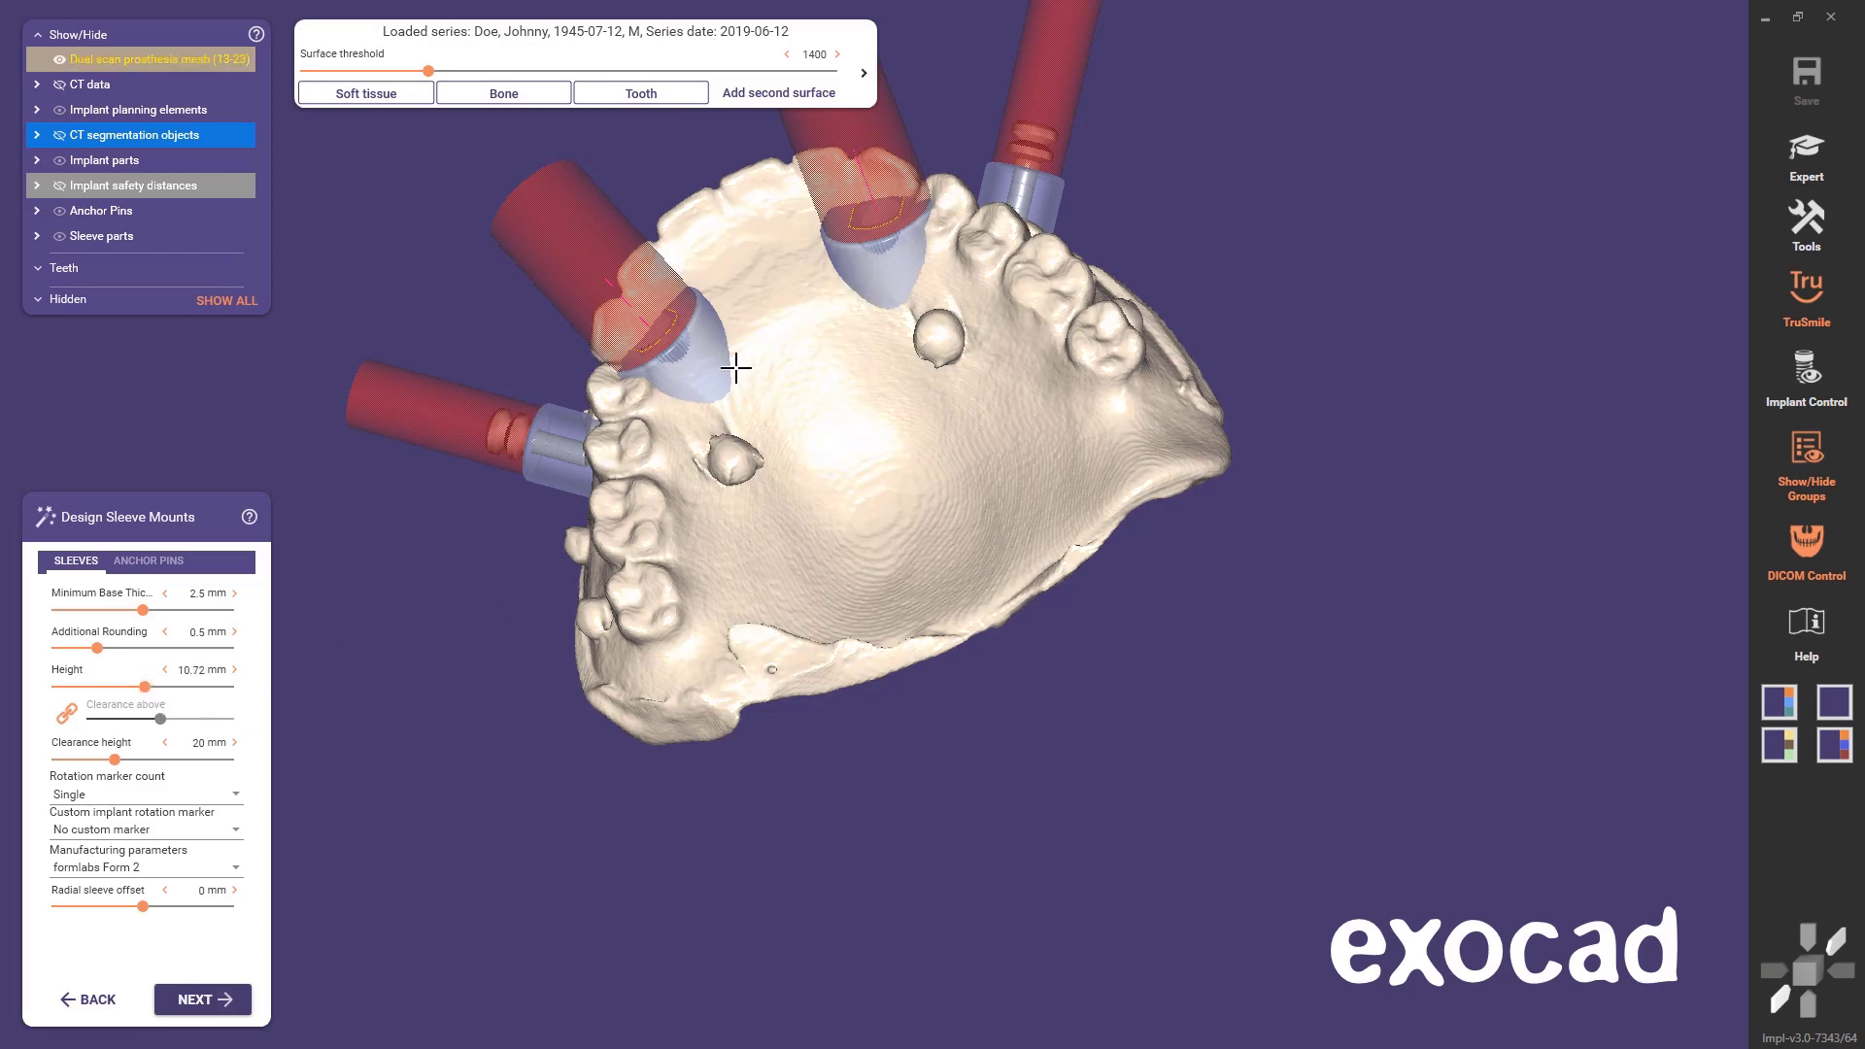
pyautogui.moveTo(747, 442); pyautogui.dragTo(752, 441, button='right')
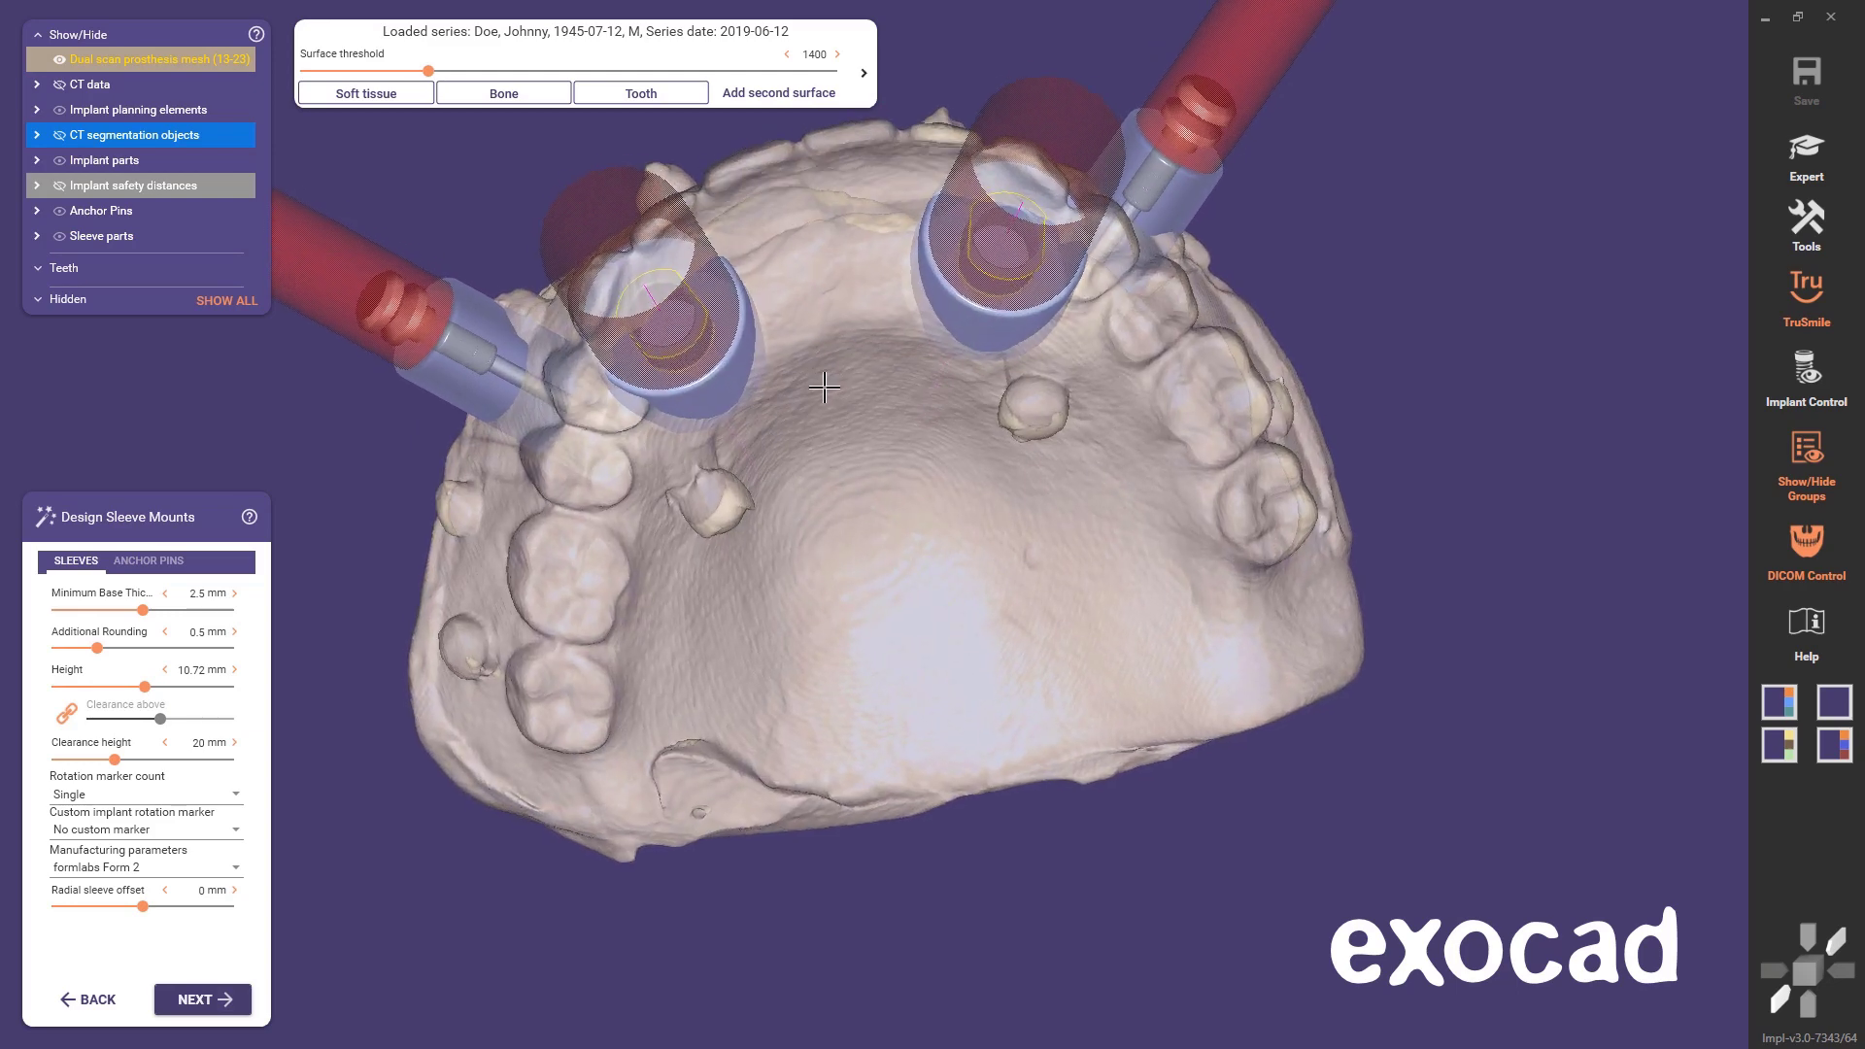
pyautogui.click(235, 795)
pyautogui.click(199, 891)
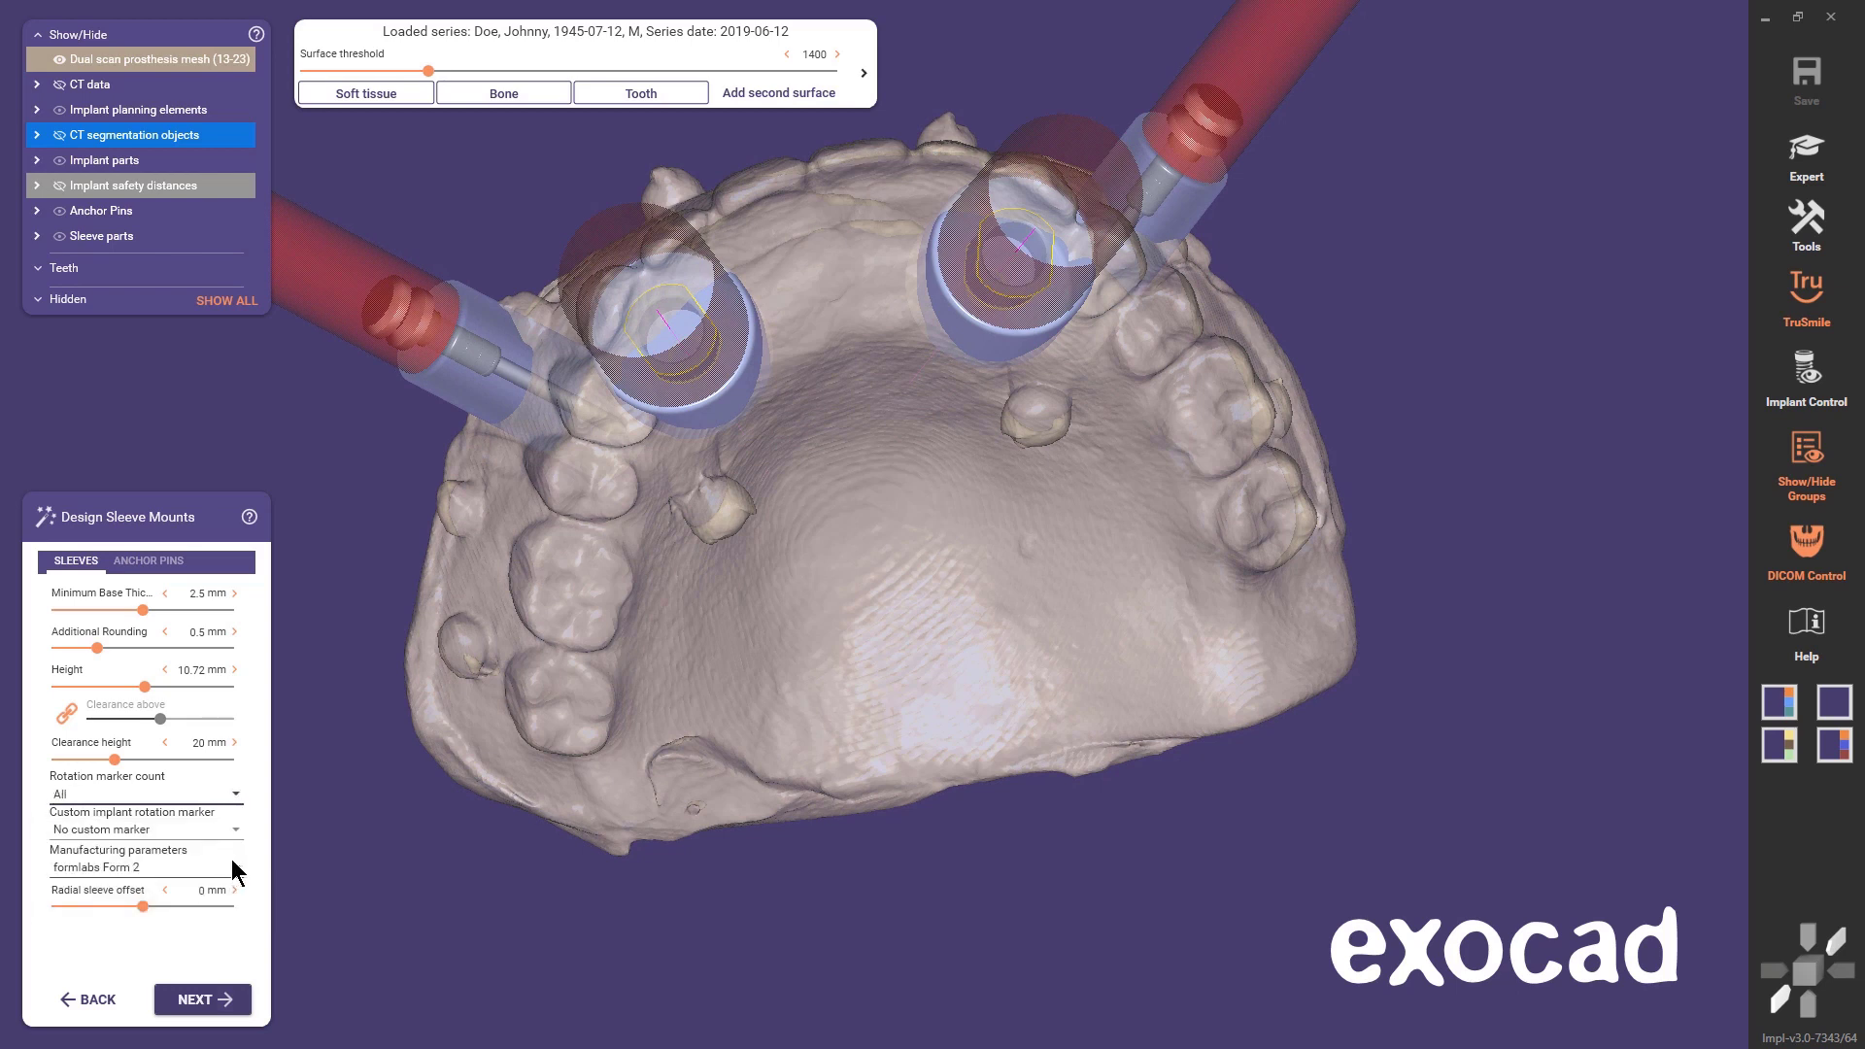
pyautogui.click(208, 832)
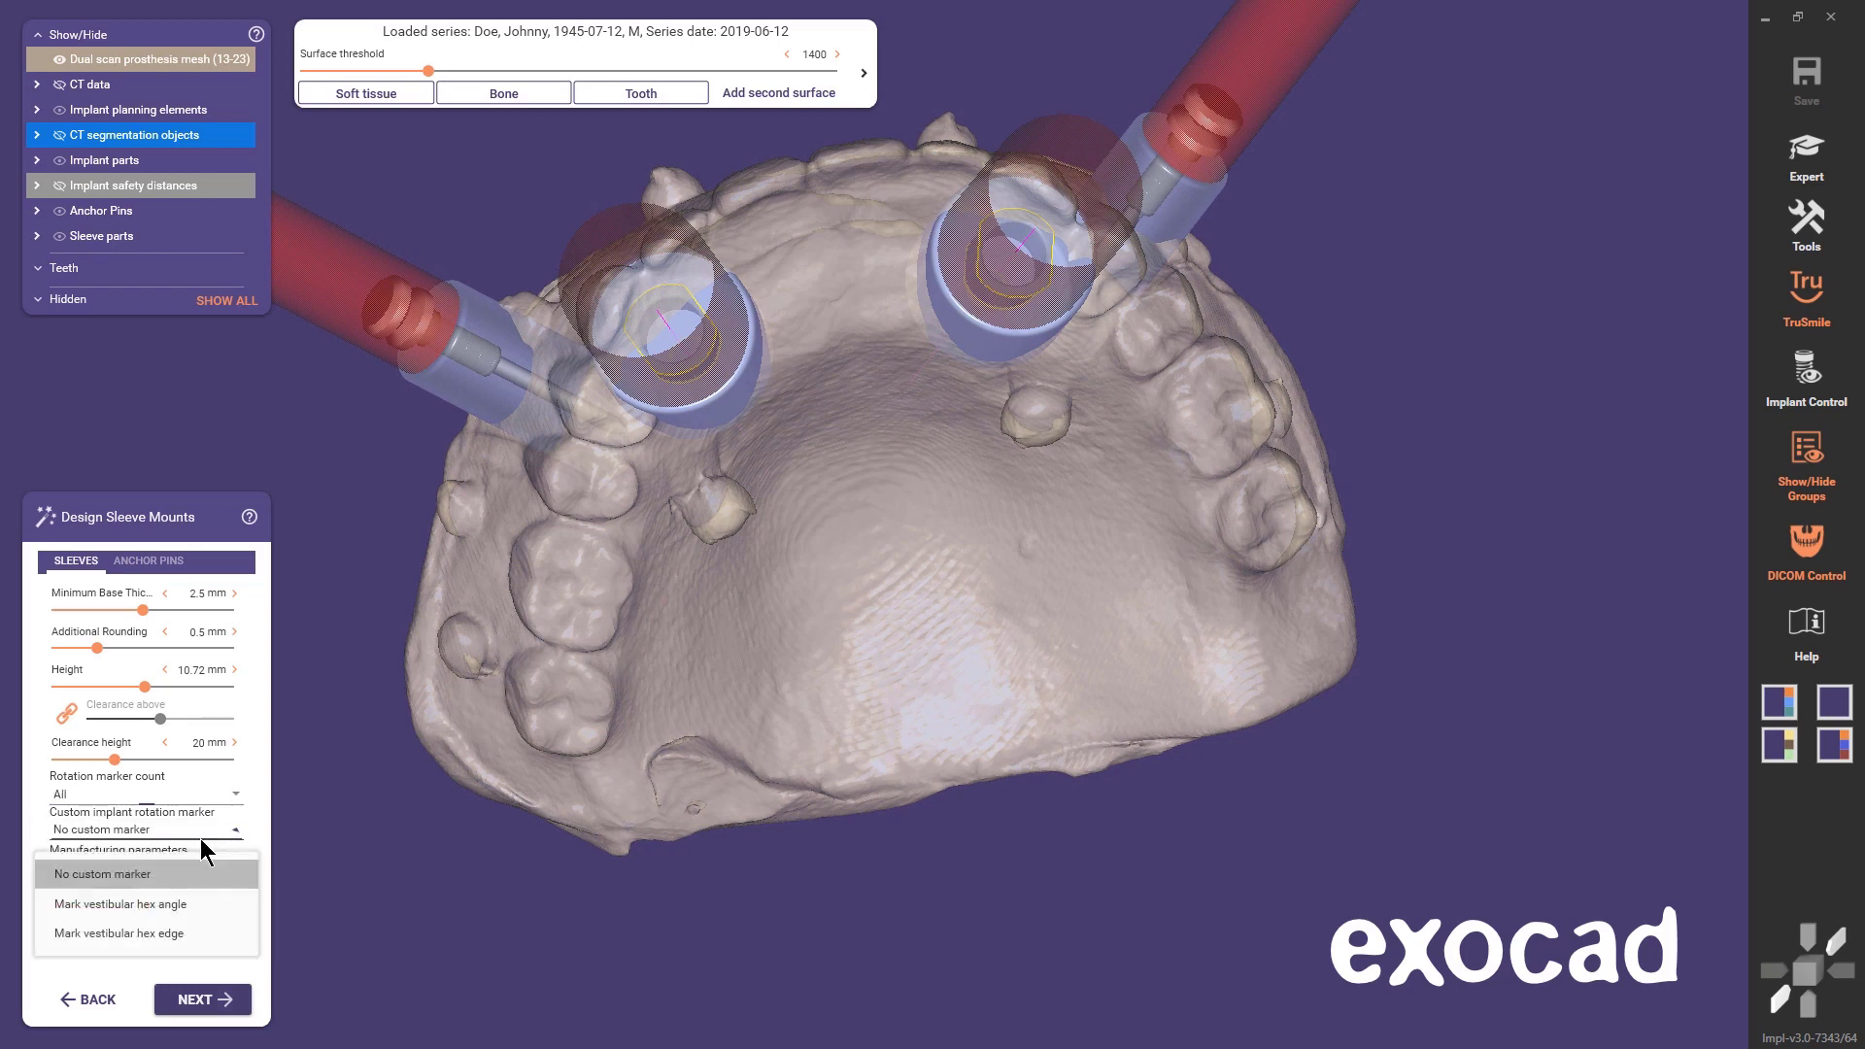
pyautogui.click(142, 911)
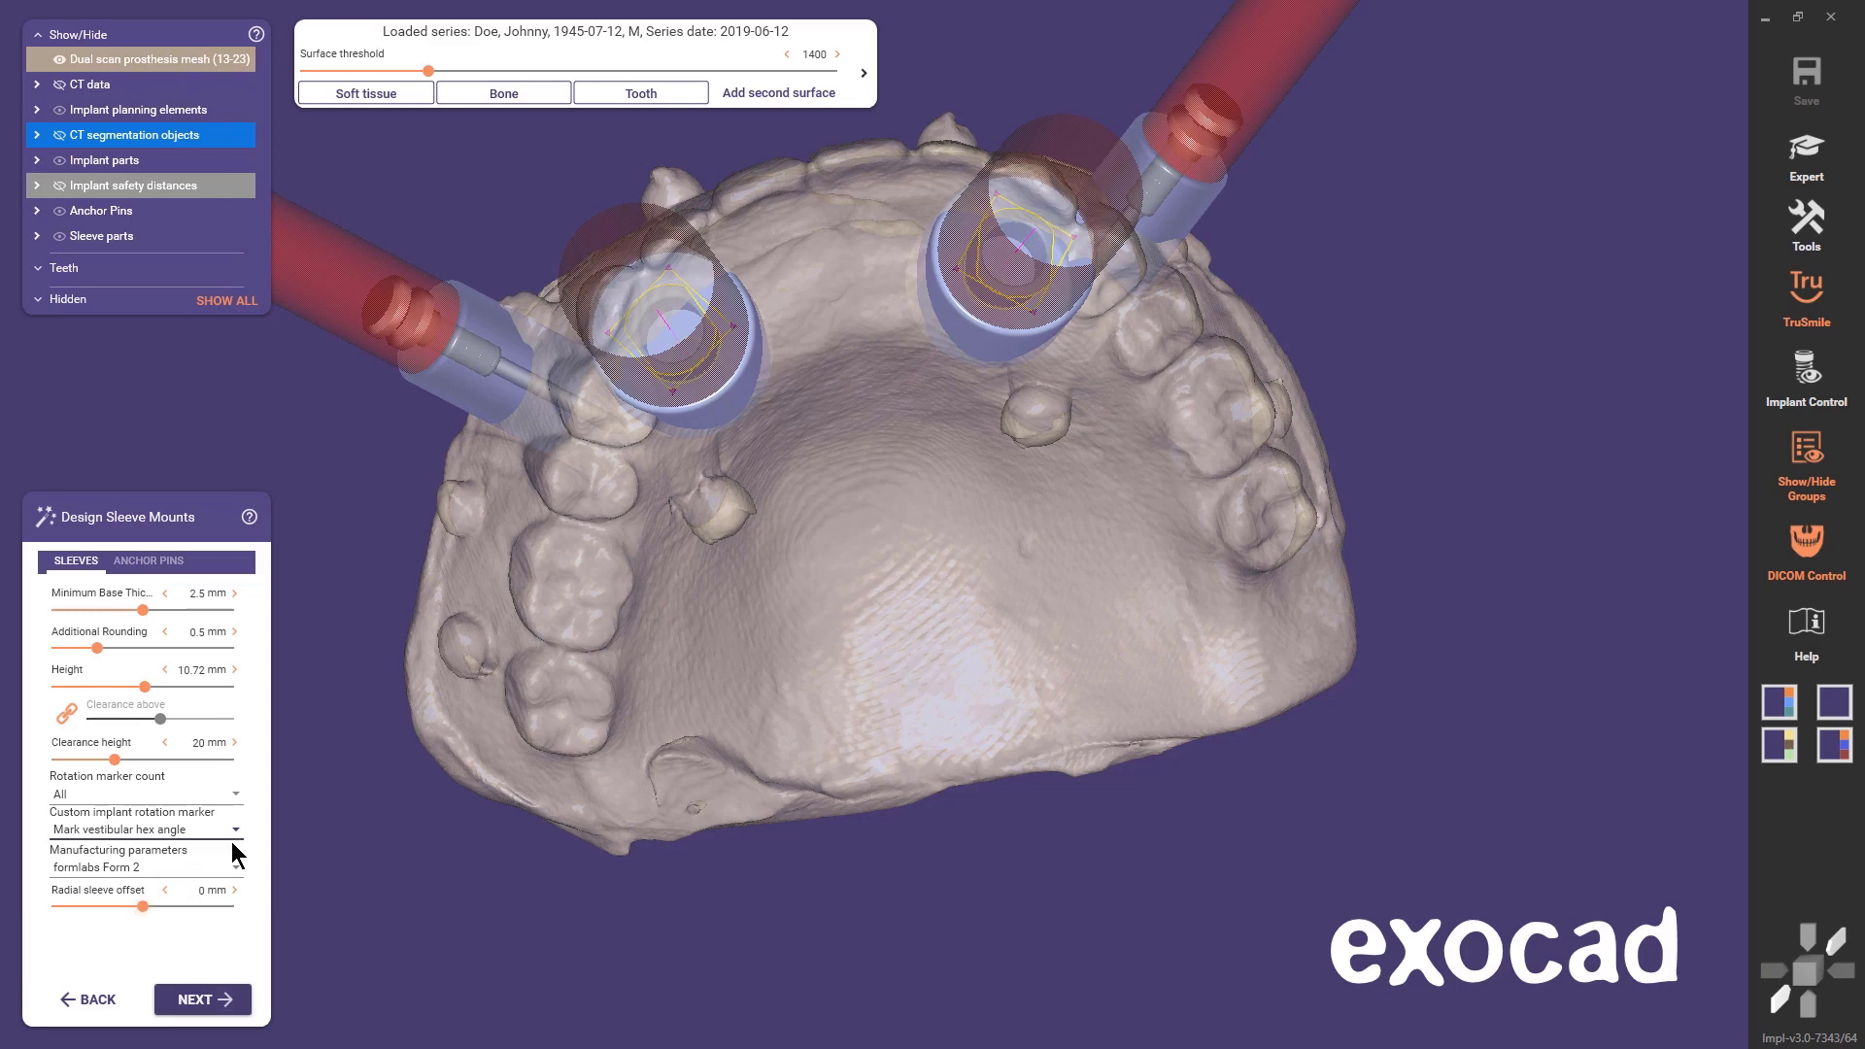
pyautogui.click(236, 831)
pyautogui.click(179, 928)
pyautogui.moveTo(888, 653); pyautogui.dragTo(890, 654, button='right')
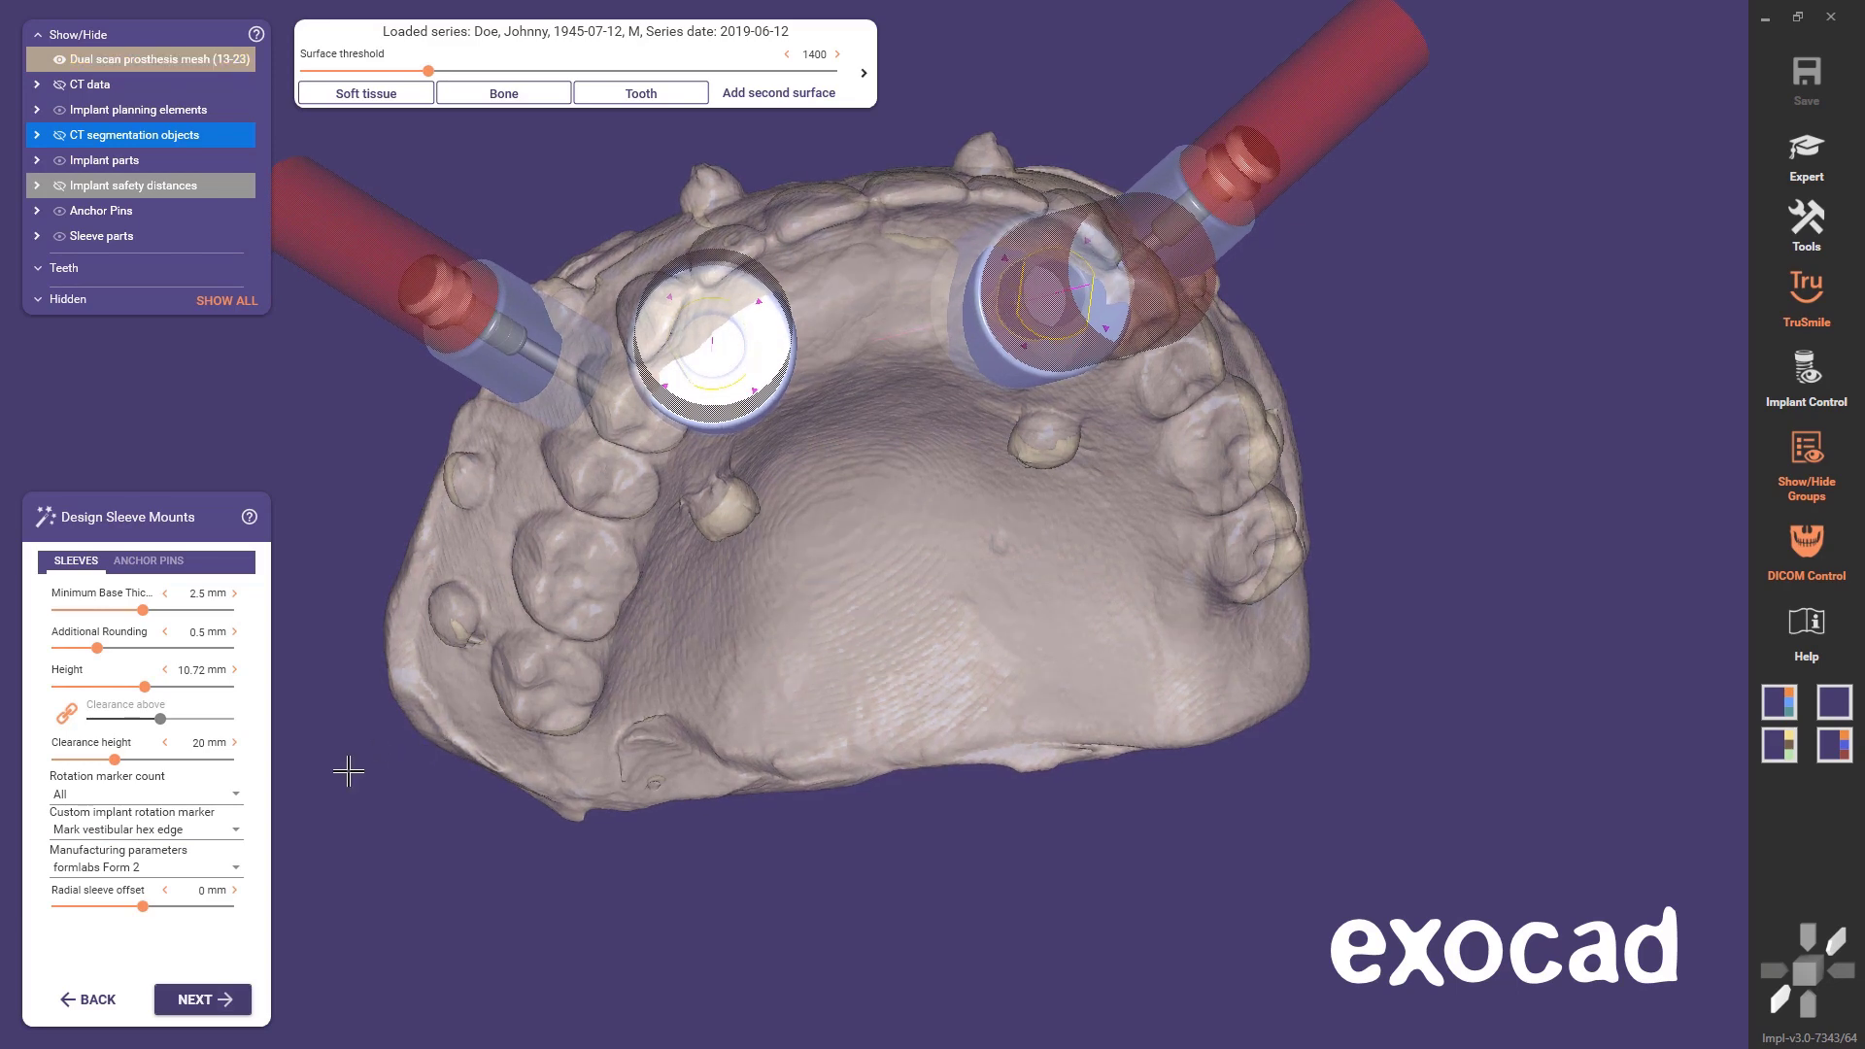
pyautogui.click(239, 867)
pyautogui.click(239, 867)
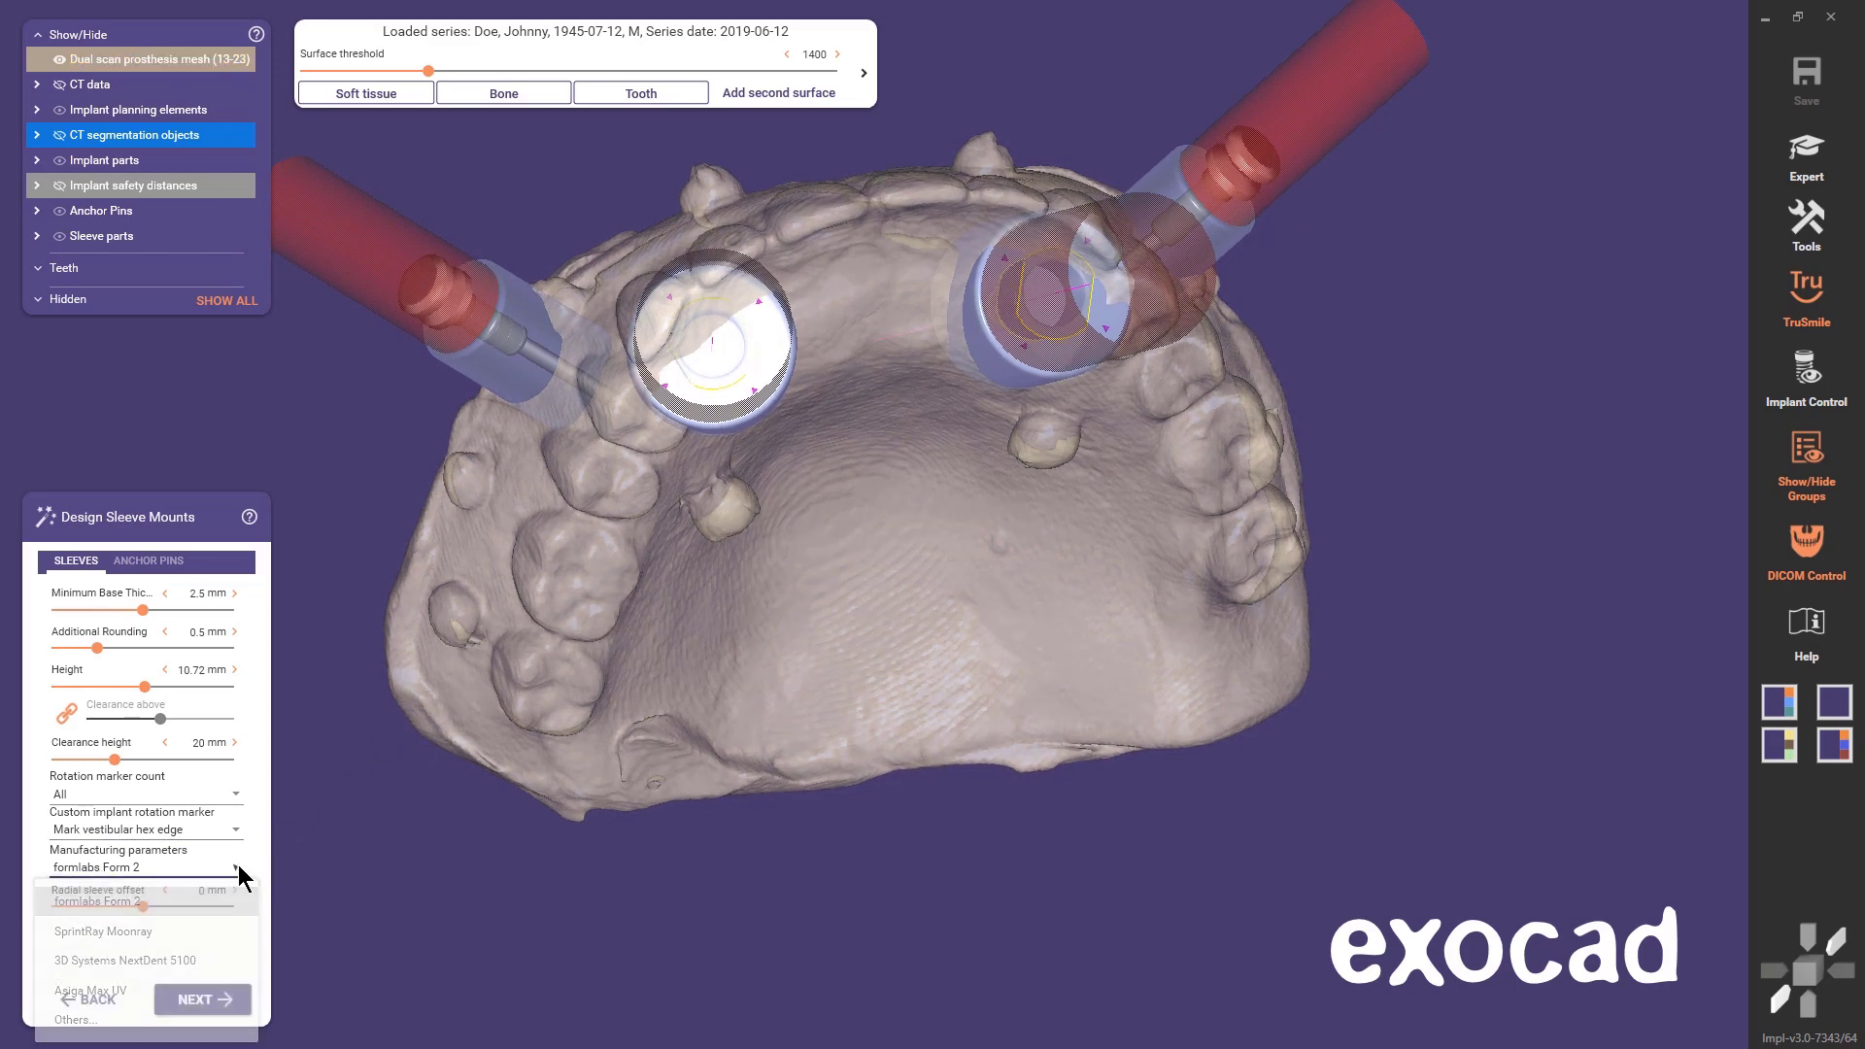
pyautogui.moveTo(450, 757); pyautogui.dragTo(413, 757, button='right')
# - Under Anchor Pins, lower the minimum base thickness from 2.5 mm to 2.07 mm
pyautogui.click(152, 561)
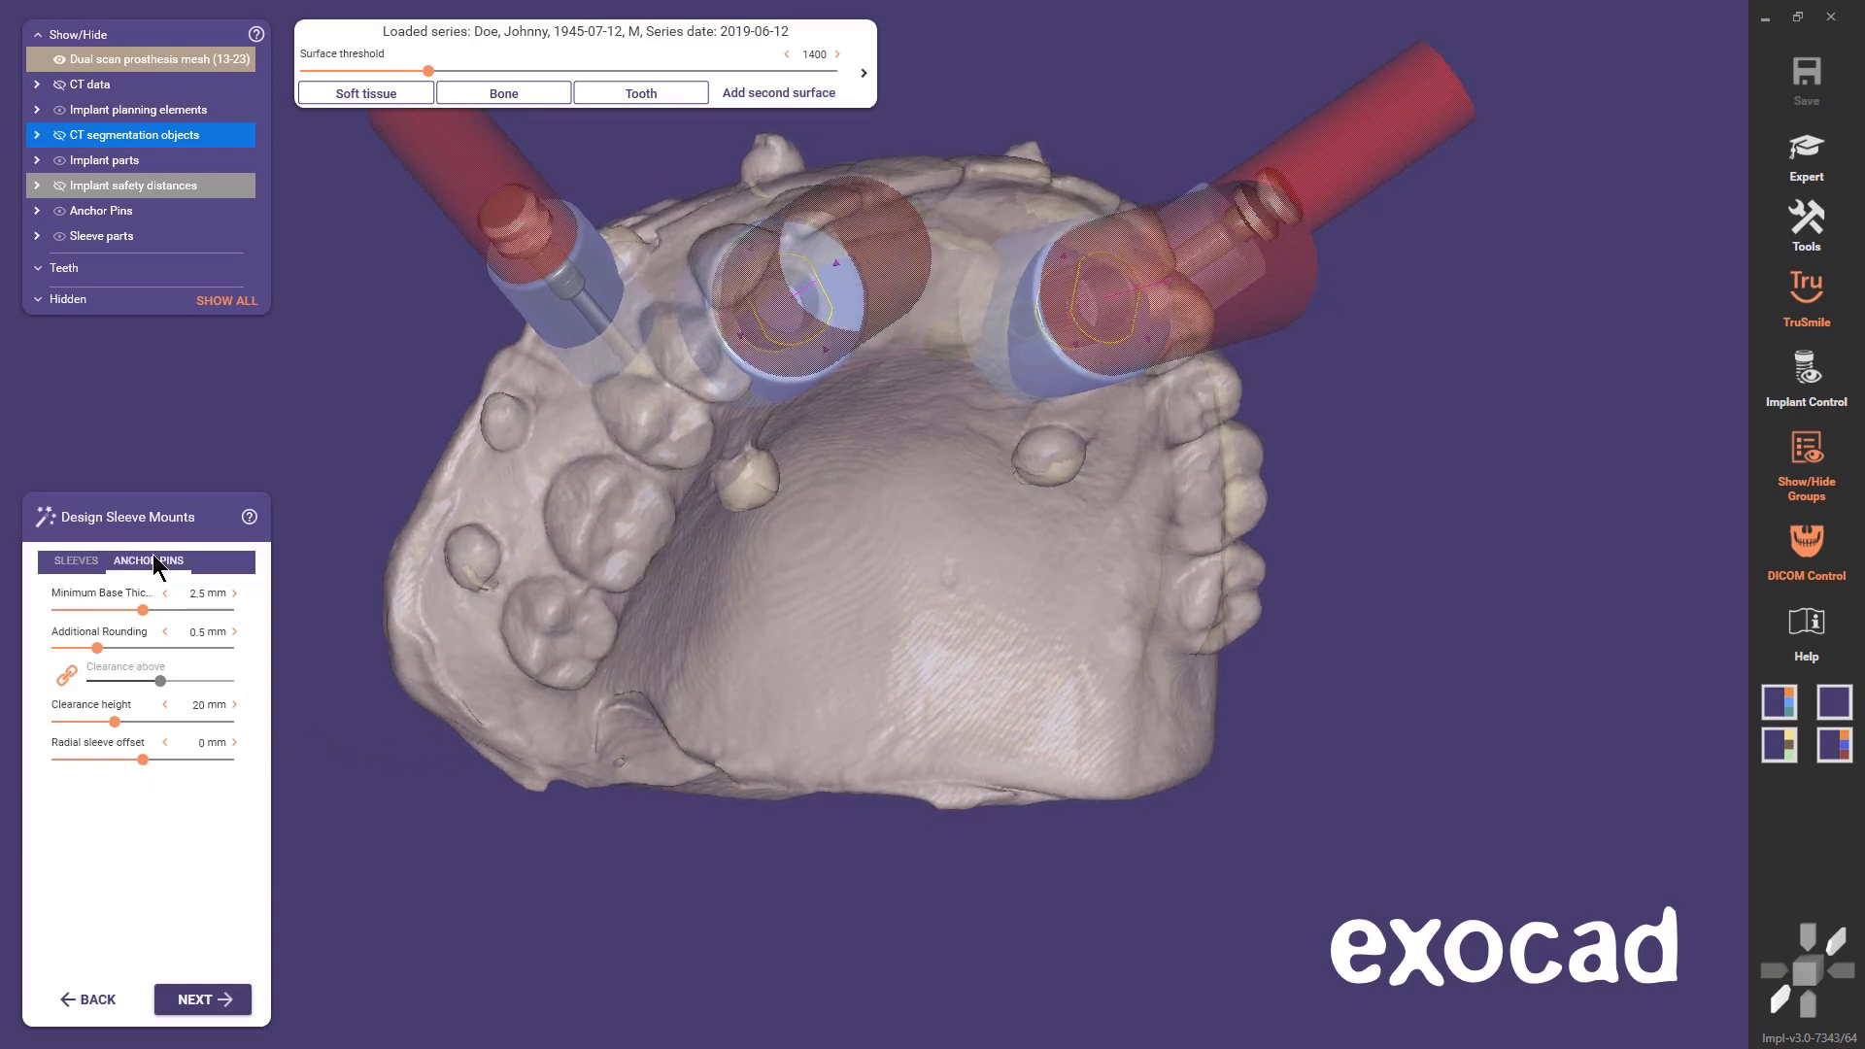
pyautogui.moveTo(455, 511); pyautogui.dragTo(409, 522, button='right')
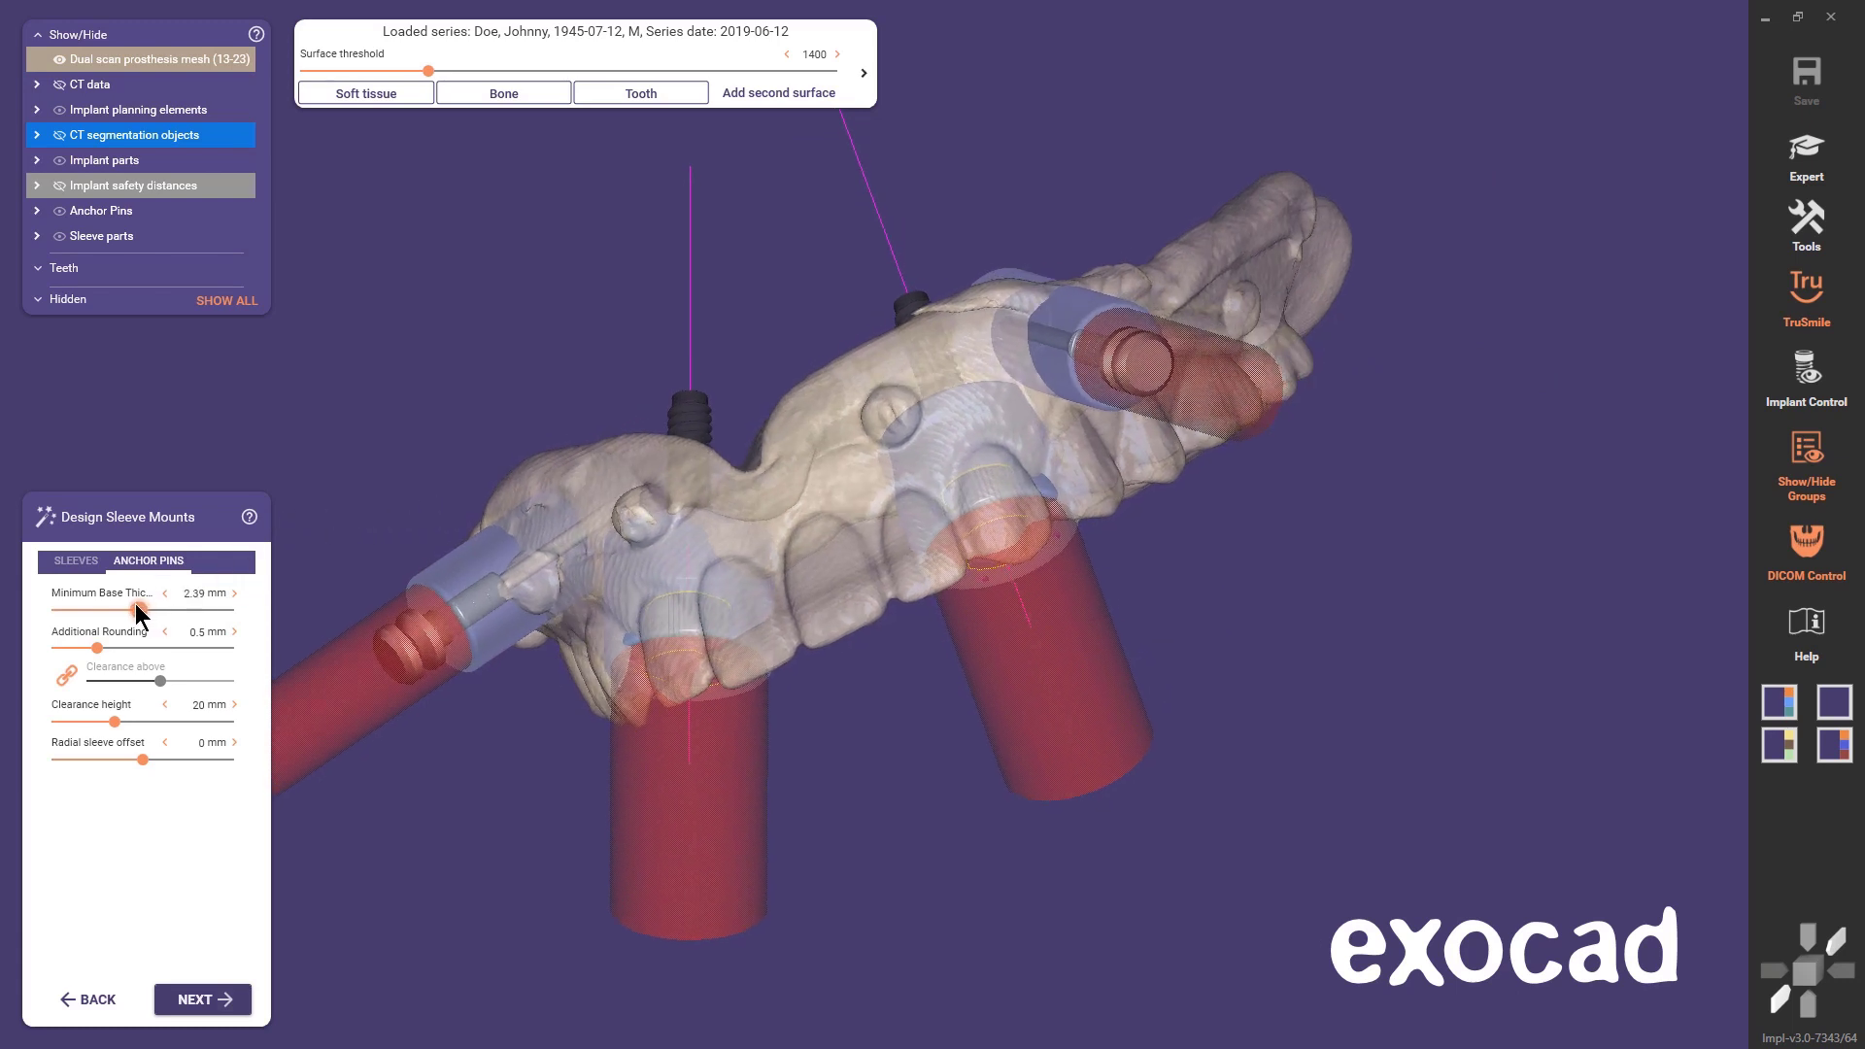
pyautogui.moveTo(136, 603); pyautogui.dragTo(126, 603)
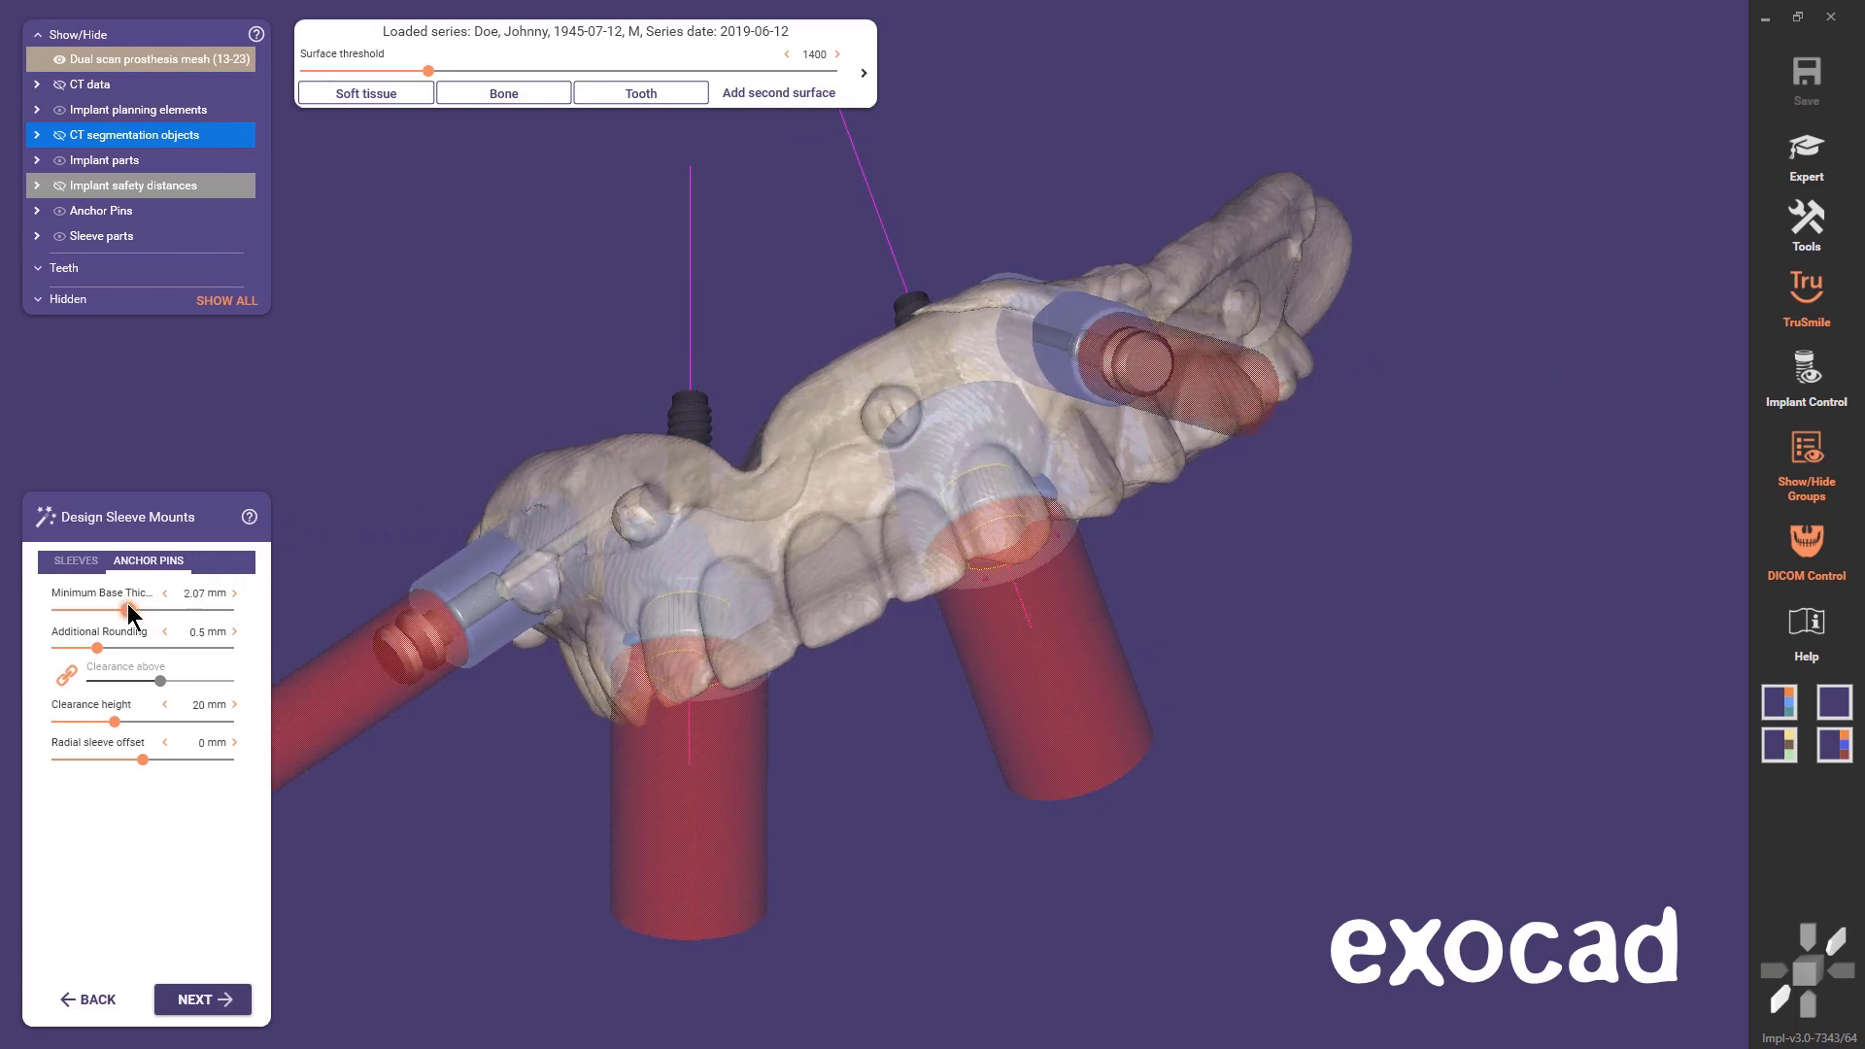
pyautogui.moveTo(716, 478); pyautogui.dragTo(718, 475, button='right')
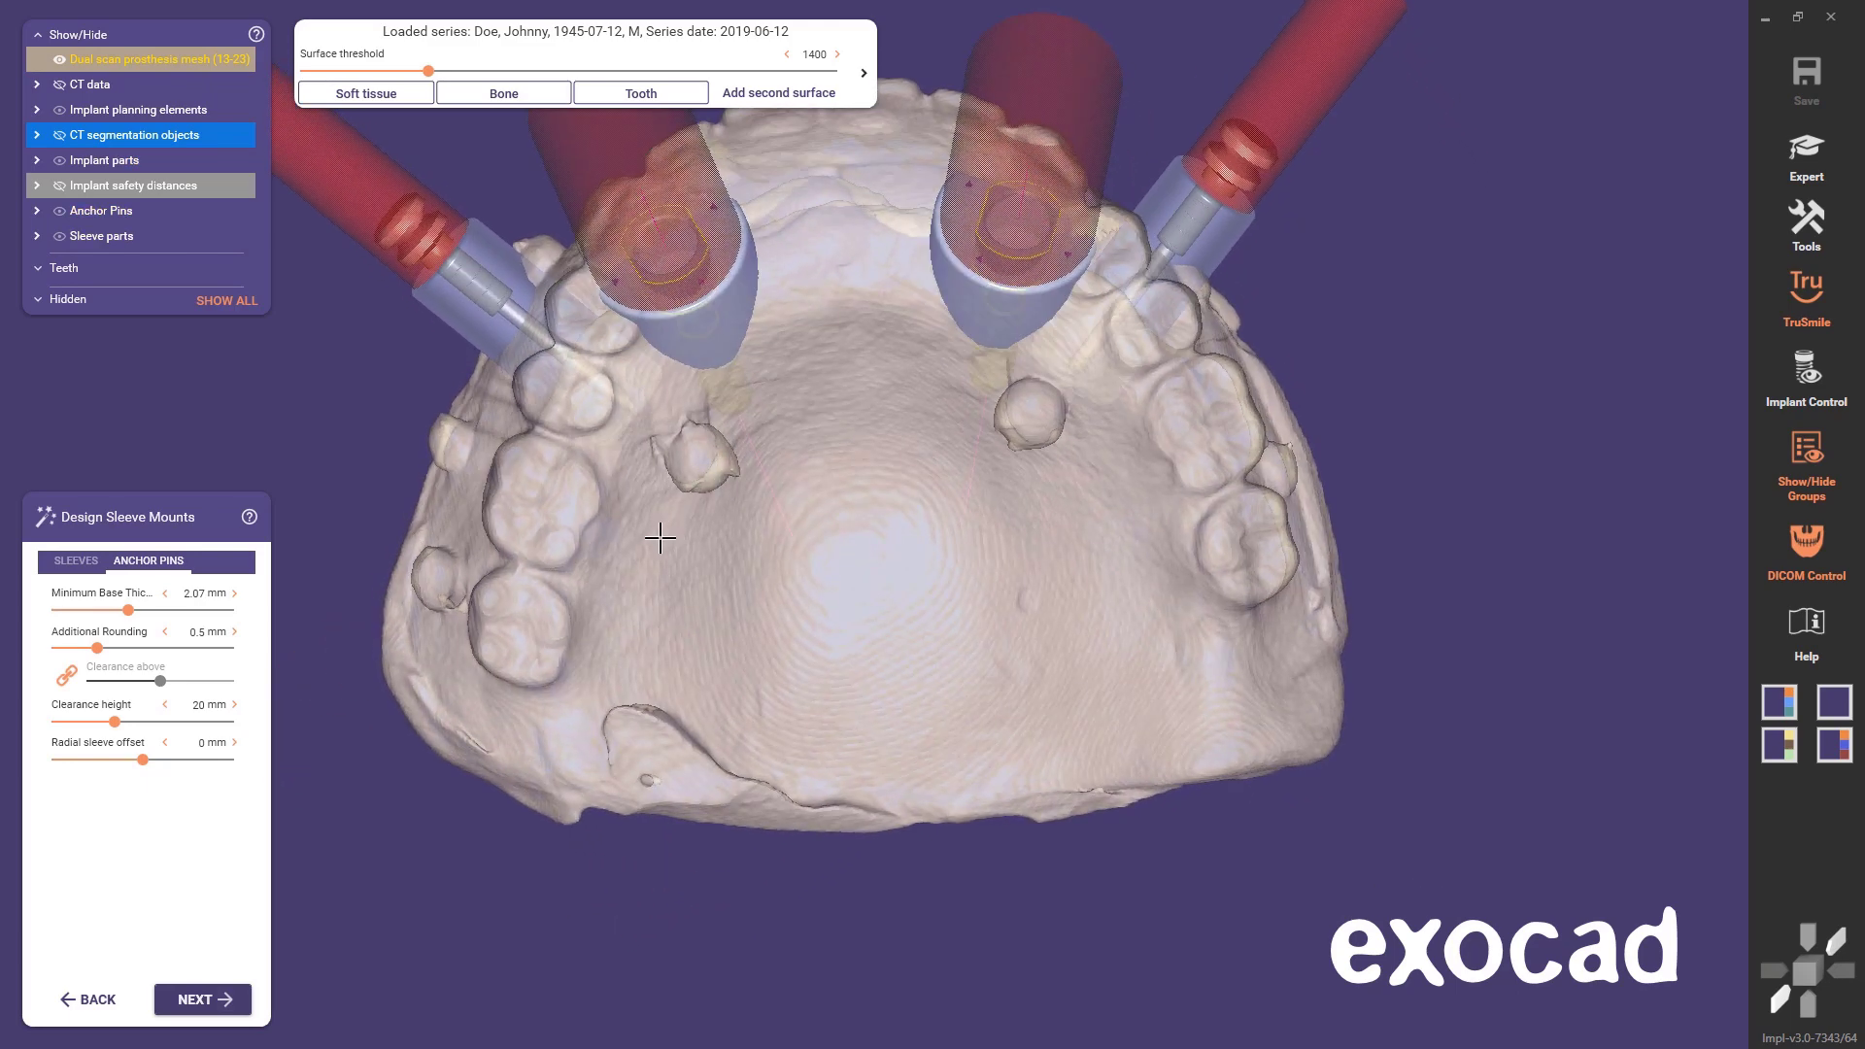
# - Paint the palate and upper palate of the prosthesis scan as guide bottom area
pyautogui.click(201, 999)
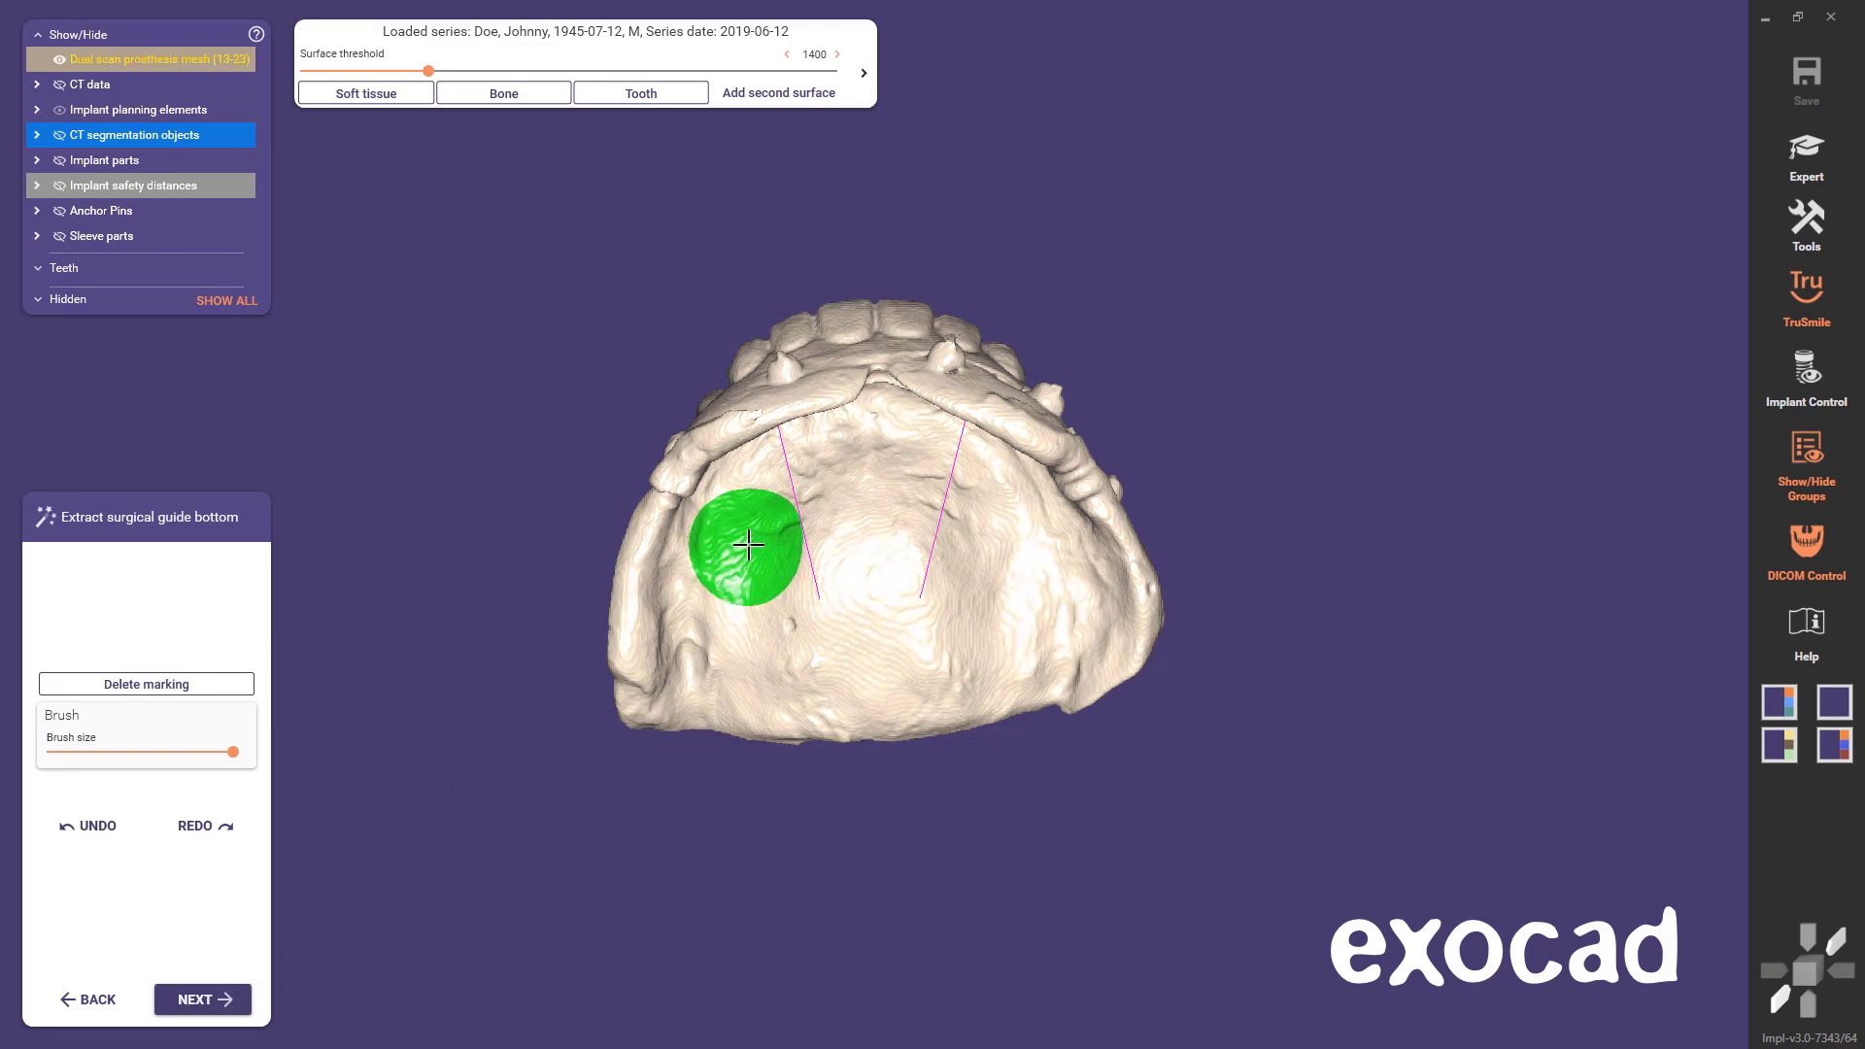
pyautogui.moveTo(748, 547); pyautogui.dragTo(748, 540, button='right')
pyautogui.moveTo(767, 502)
pyautogui.mouseDown()
pyautogui.moveTo(687, 564)
pyautogui.moveTo(670, 680)
pyautogui.moveTo(893, 668)
pyautogui.moveTo(1054, 623)
pyautogui.moveTo(1076, 532)
pyautogui.moveTo(986, 468)
pyautogui.moveTo(845, 446)
pyautogui.moveTo(744, 513)
pyautogui.moveTo(873, 498)
pyautogui.moveTo(987, 541)
pyautogui.moveTo(746, 597)
pyautogui.moveTo(881, 603)
pyautogui.mouseUp()
pyautogui.moveTo(894, 595); pyautogui.dragTo(896, 596, button='right')
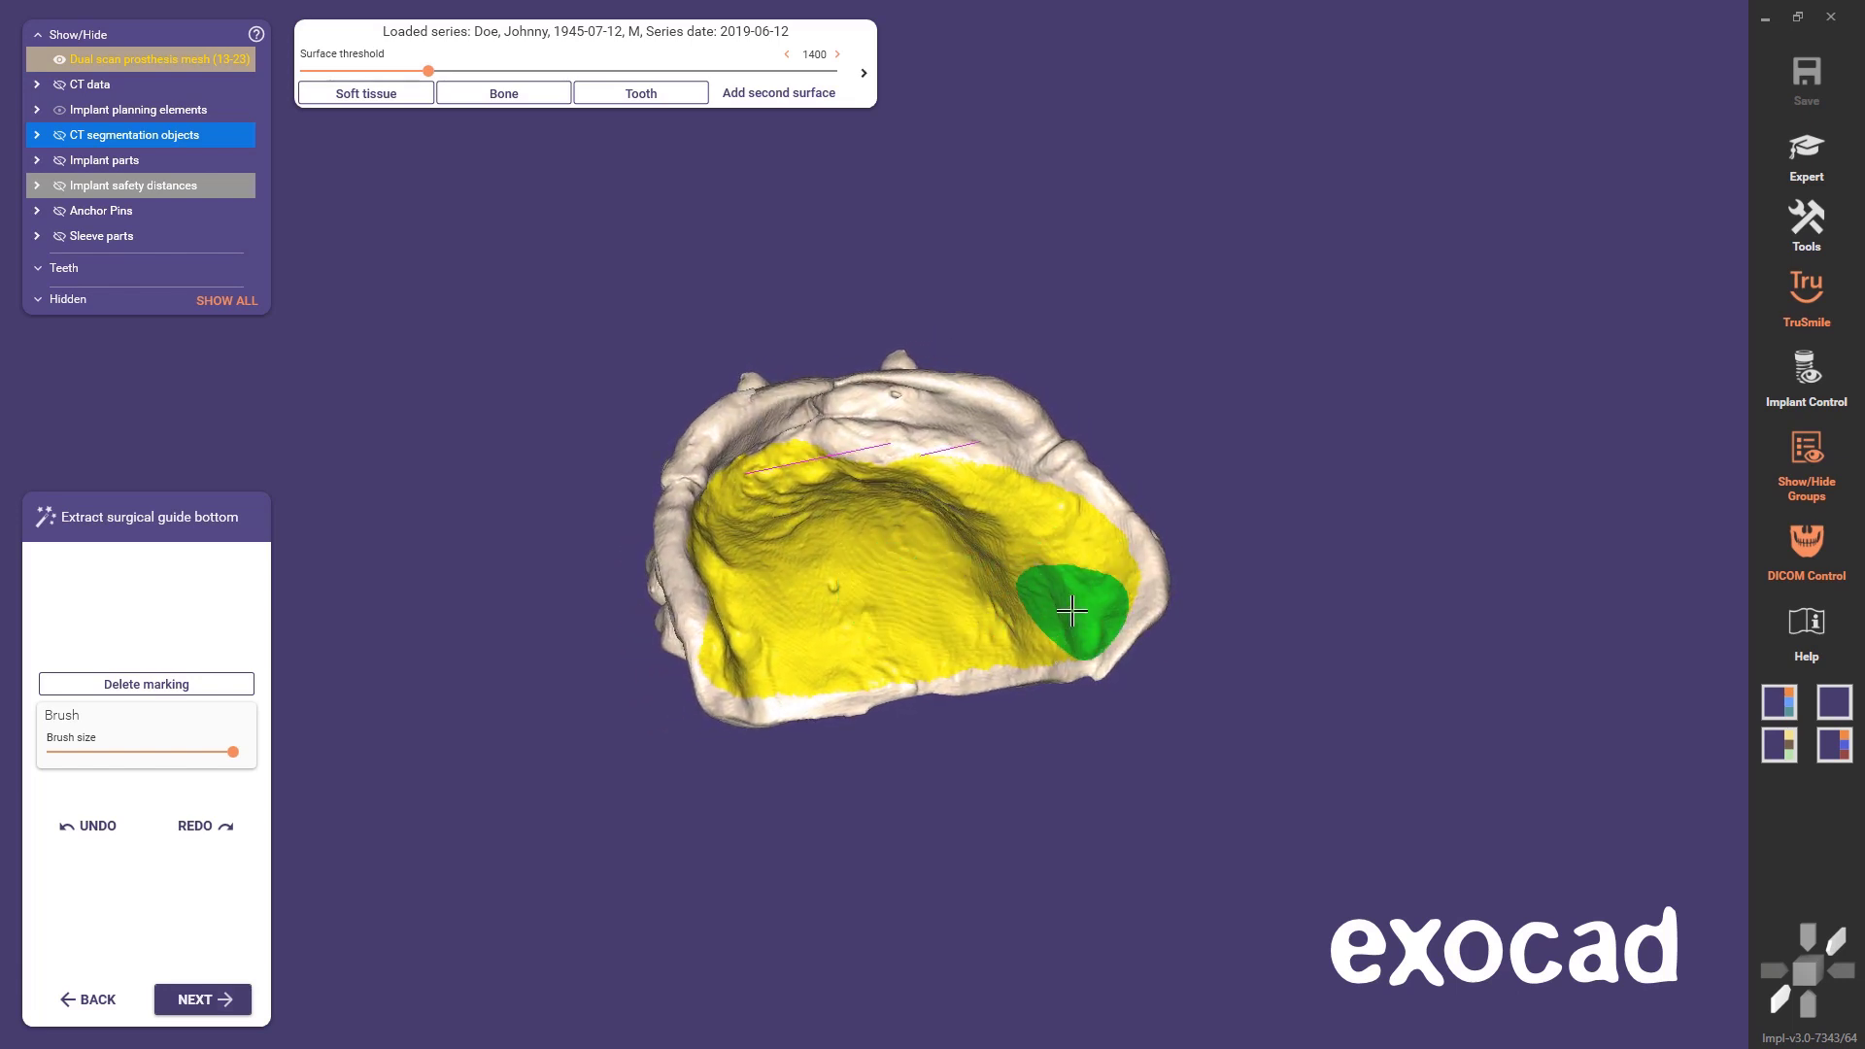
pyautogui.moveTo(995, 454)
pyautogui.mouseDown()
pyautogui.moveTo(854, 428)
pyautogui.moveTo(738, 469)
pyautogui.moveTo(707, 548)
pyautogui.moveTo(719, 641)
pyautogui.moveTo(821, 627)
pyautogui.mouseUp()
pyautogui.moveTo(822, 628)
pyautogui.mouseDown(button='right')
pyautogui.moveTo(812, 521)
pyautogui.moveTo(832, 625)
pyautogui.mouseUp(button='right')
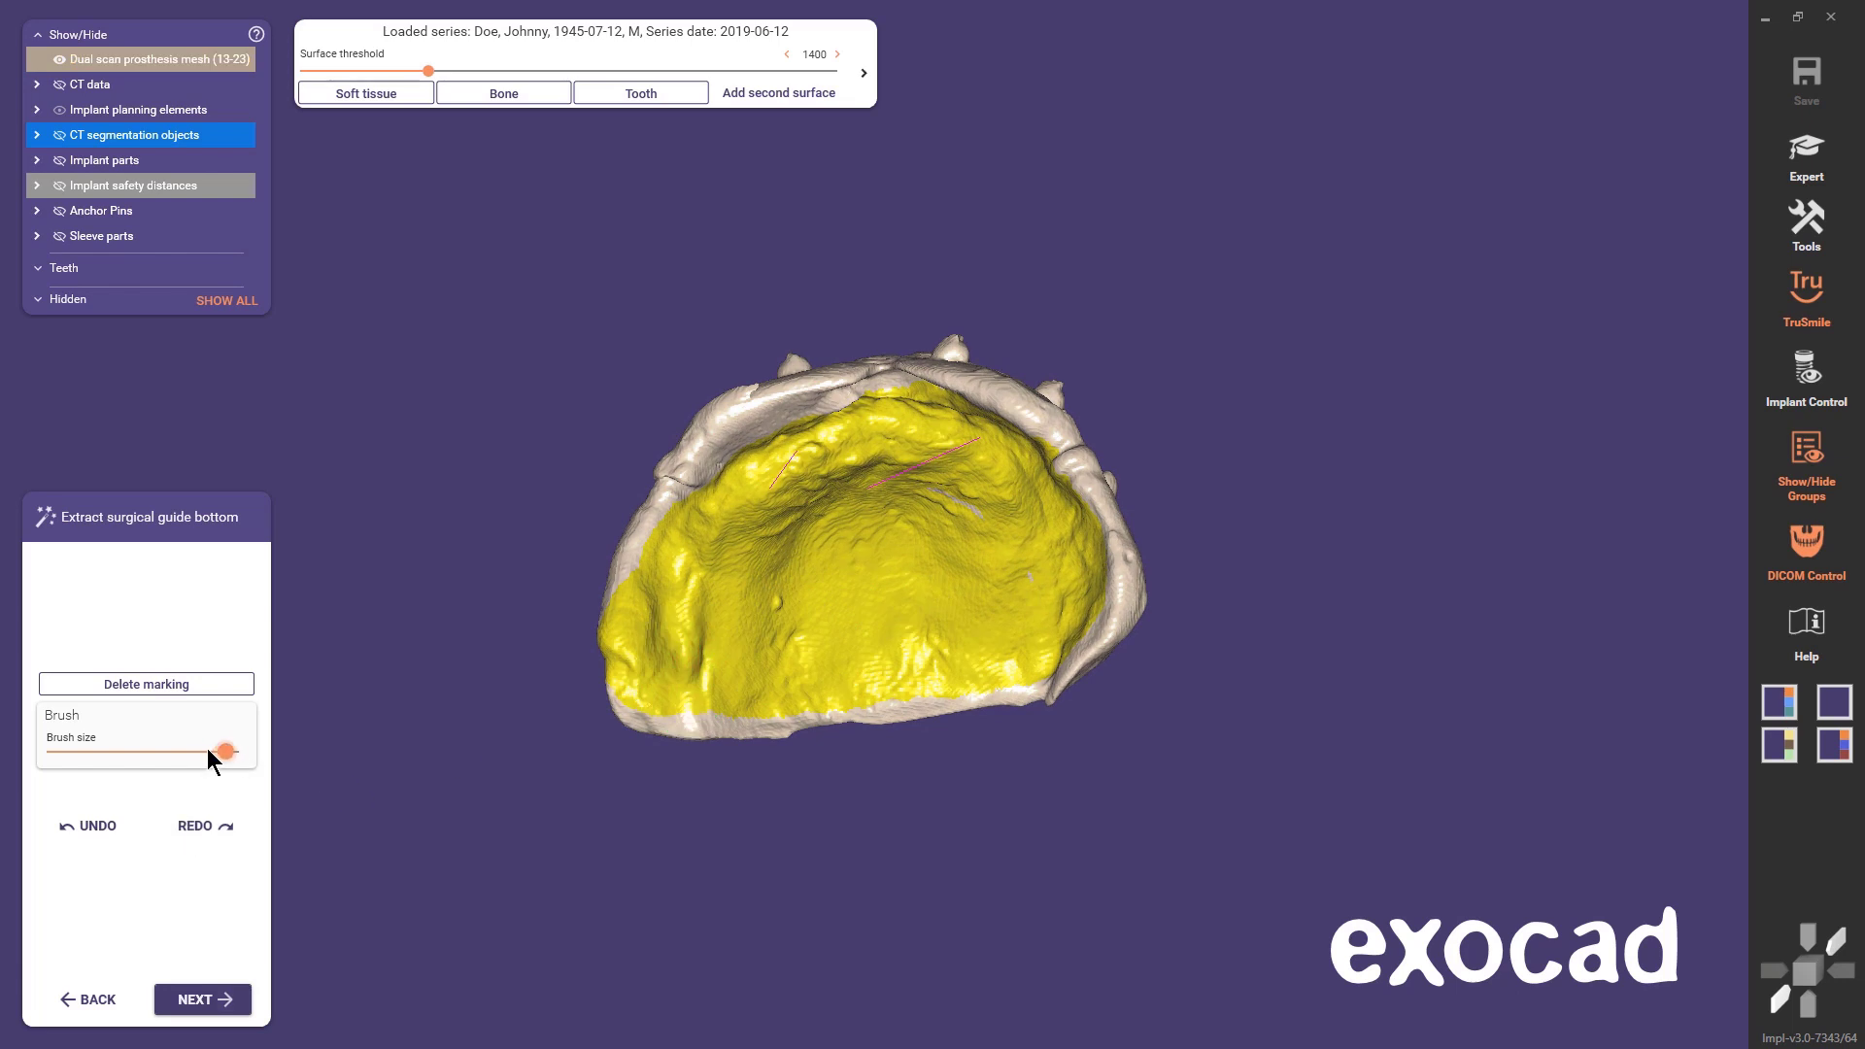
# - With a smaller brush, extend the marking along the left and upper rims and accept it
pyautogui.moveTo(209, 751); pyautogui.dragTo(152, 752)
pyautogui.moveTo(688, 466)
pyautogui.mouseDown()
pyautogui.moveTo(631, 604)
pyautogui.moveTo(723, 458)
pyautogui.mouseUp()
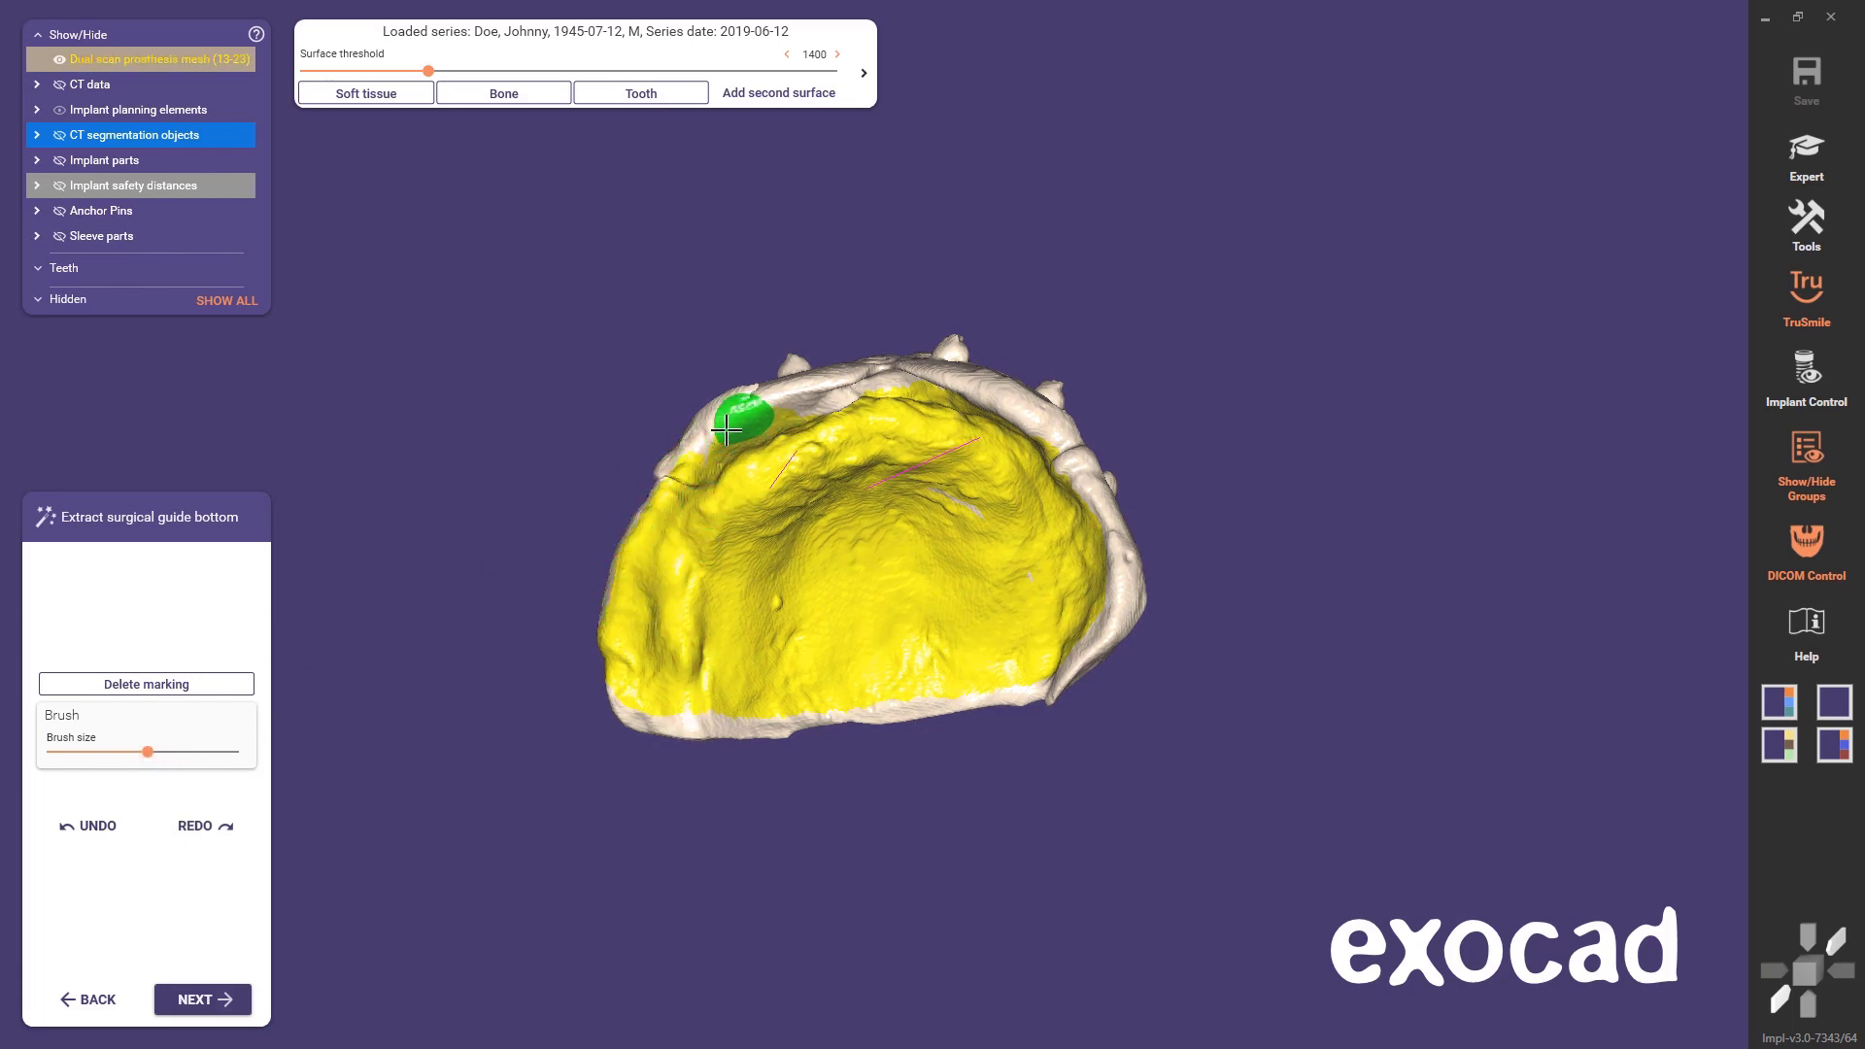
pyautogui.moveTo(838, 447); pyautogui.dragTo(833, 438, button='right')
pyautogui.moveTo(782, 447)
pyautogui.mouseDown()
pyautogui.moveTo(953, 404)
pyautogui.moveTo(1013, 413)
pyautogui.mouseUp()
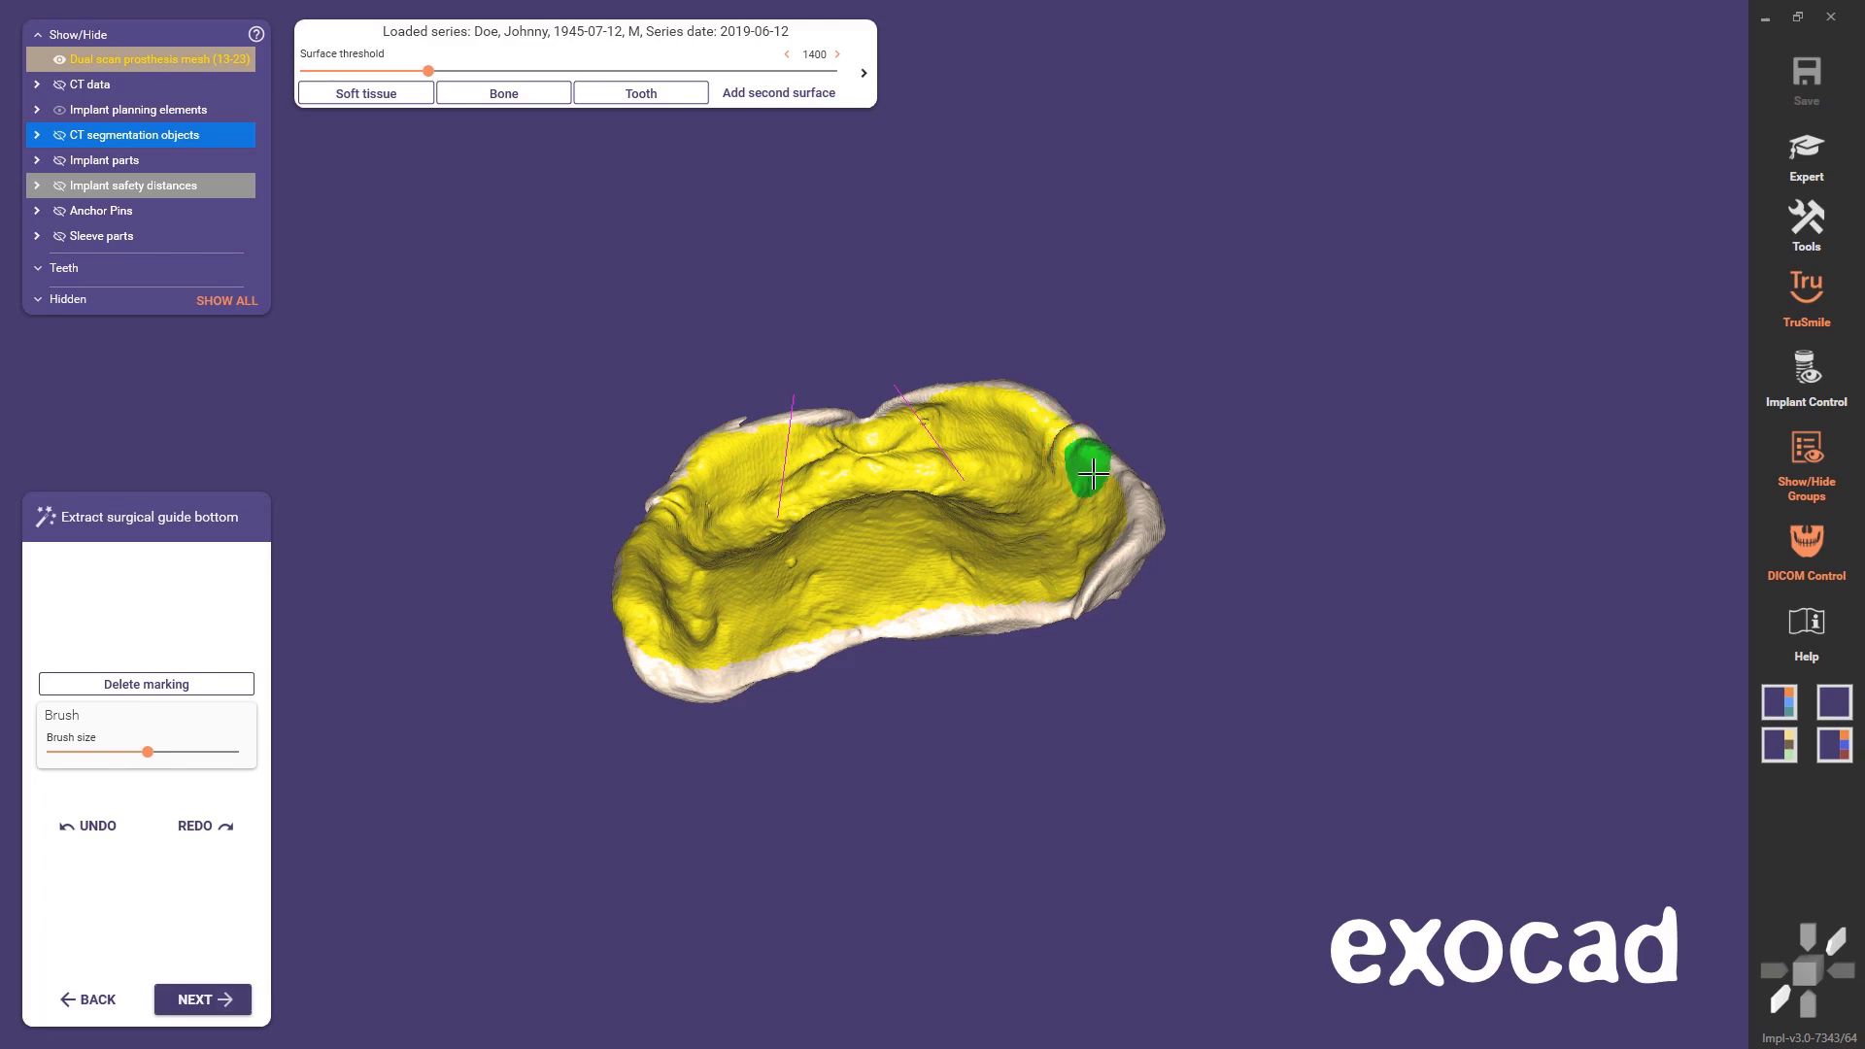
pyautogui.moveTo(961, 561)
pyautogui.mouseDown(button='right')
pyautogui.moveTo(965, 586)
pyautogui.moveTo(962, 549)
pyautogui.moveTo(908, 493)
pyautogui.mouseUp(button='right')
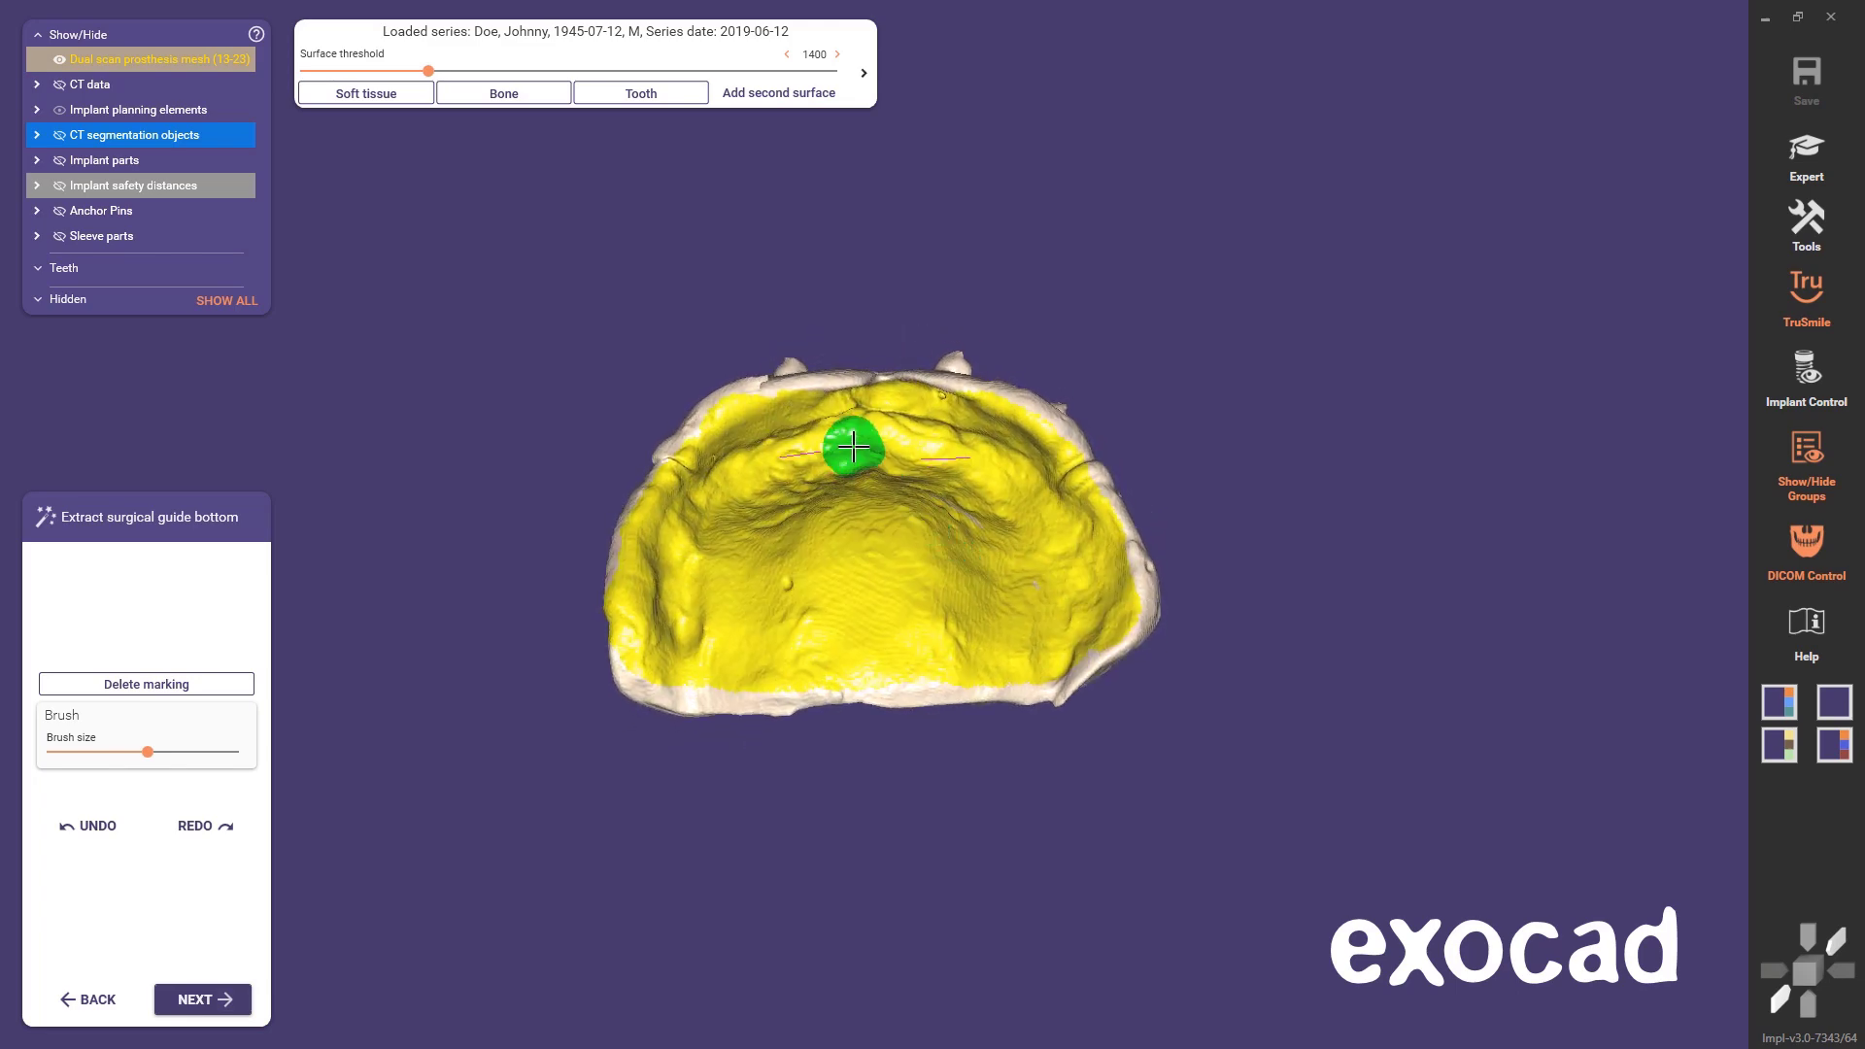
pyautogui.click(207, 1008)
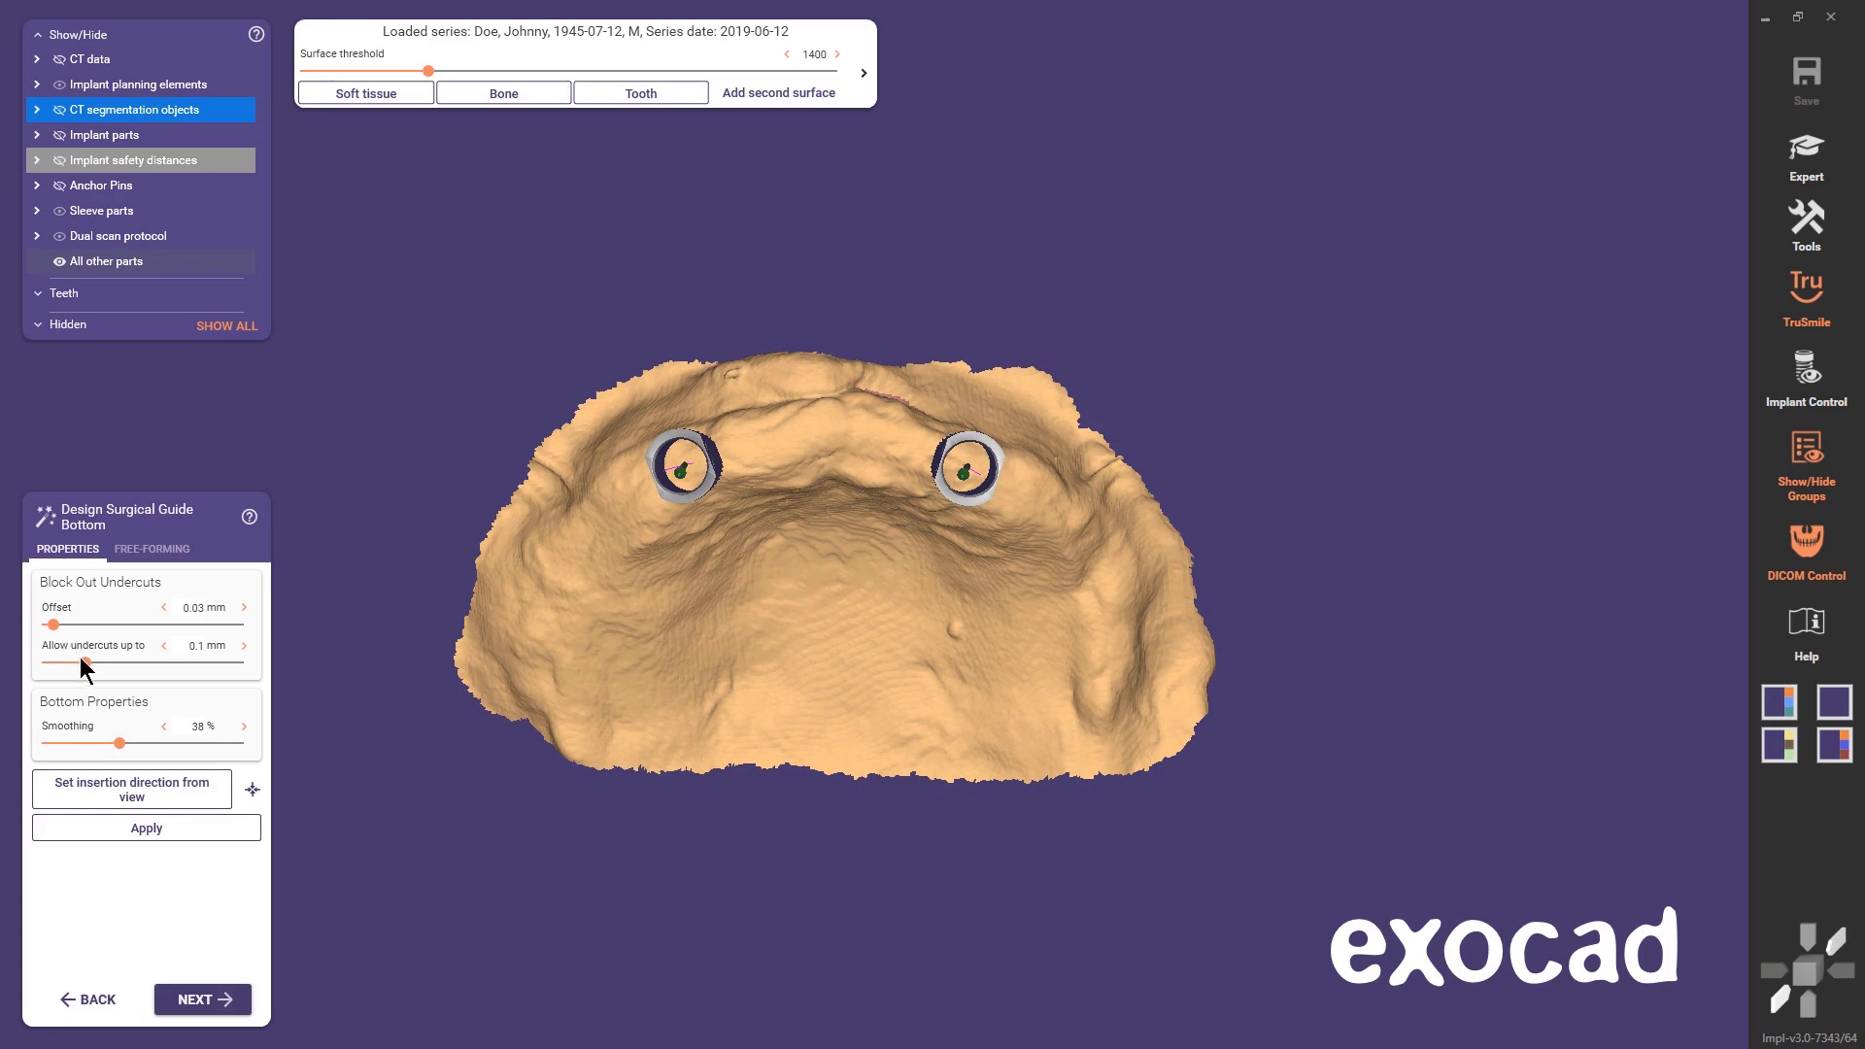
# - Allow undercuts up to 0.5 mm, set insertion direction from the current view, and apply
pyautogui.moveTo(84, 661); pyautogui.dragTo(238, 663)
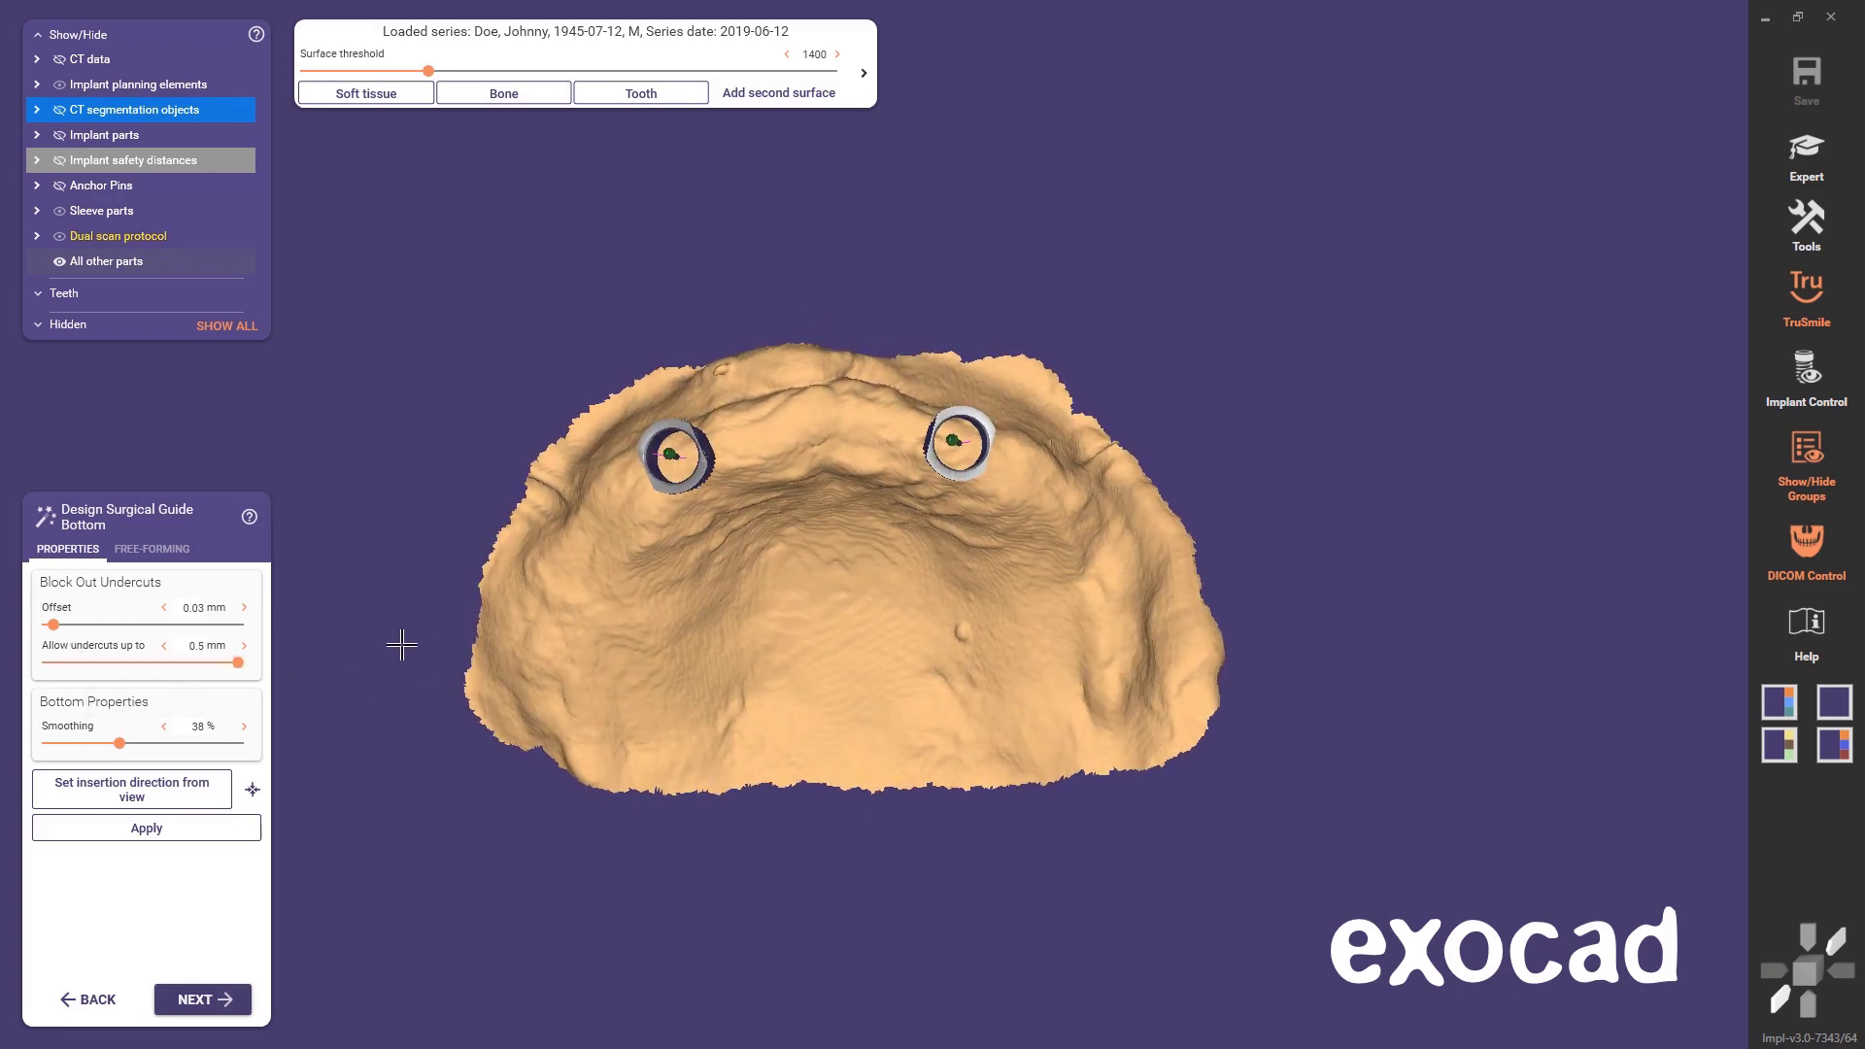
pyautogui.click(187, 792)
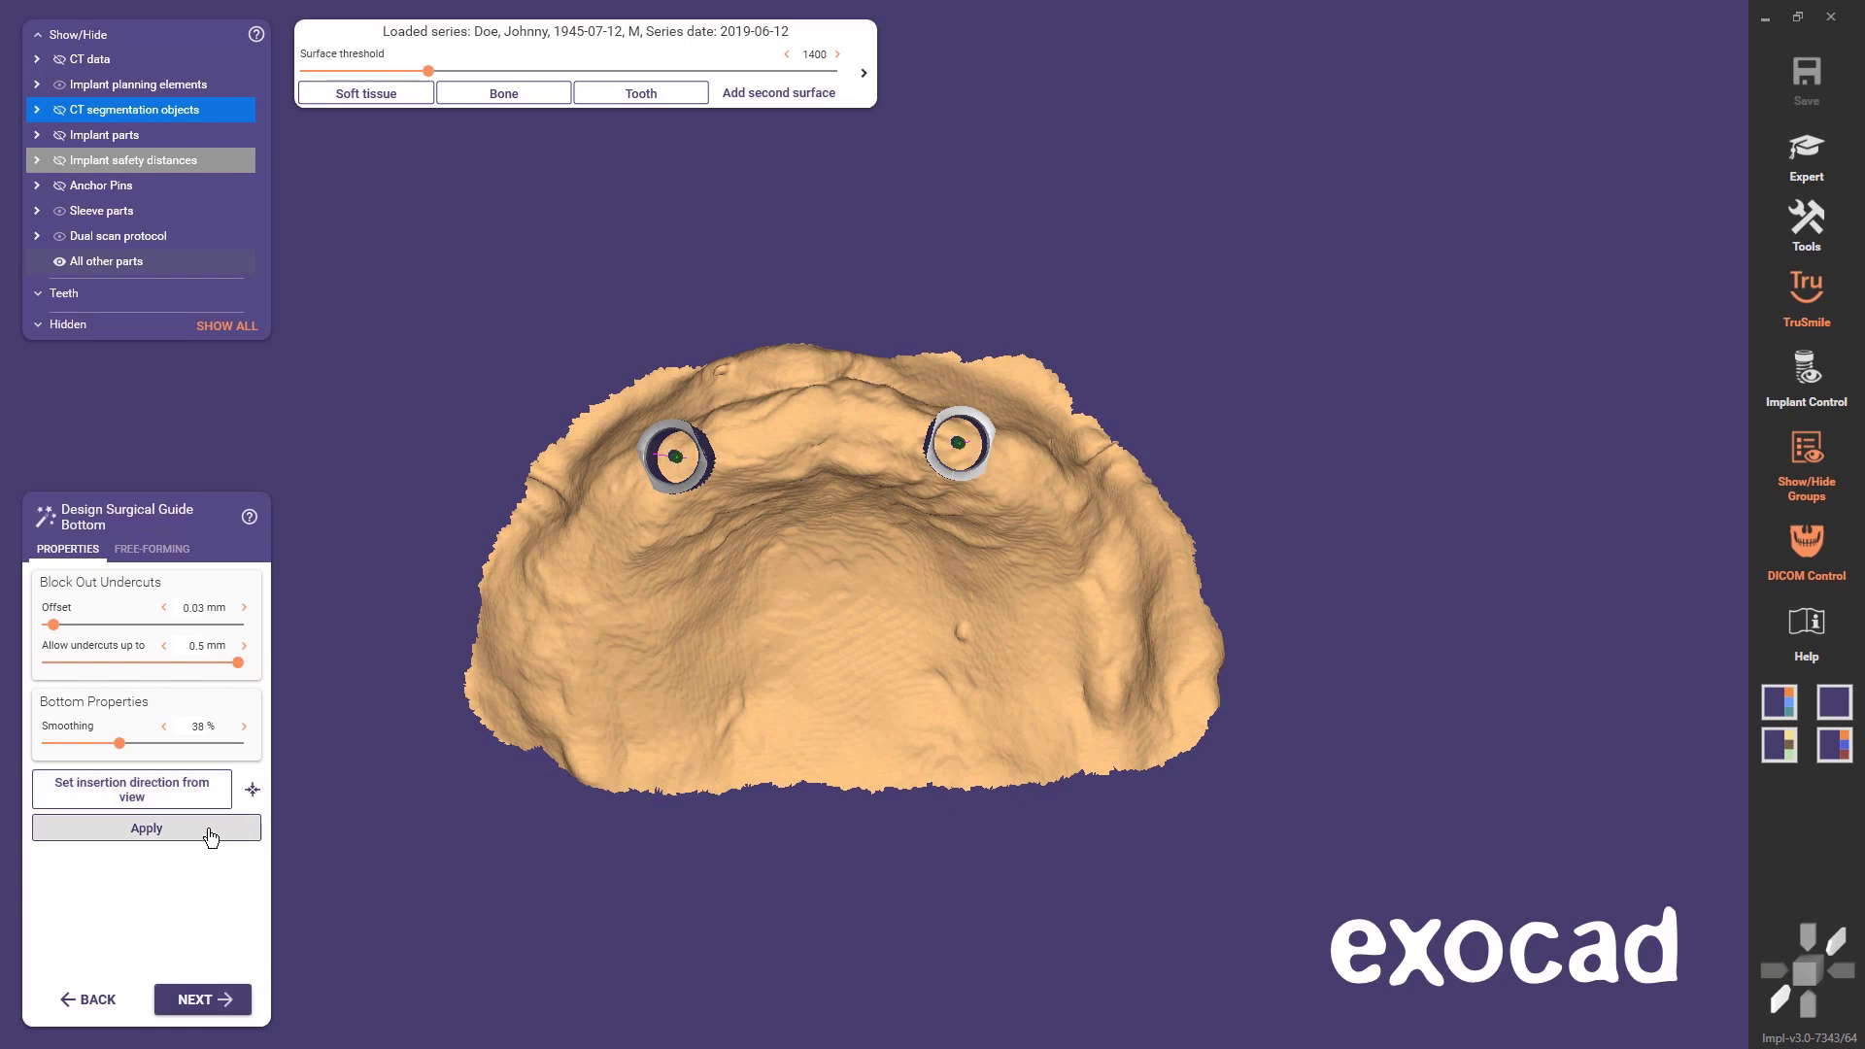
pyautogui.click(210, 837)
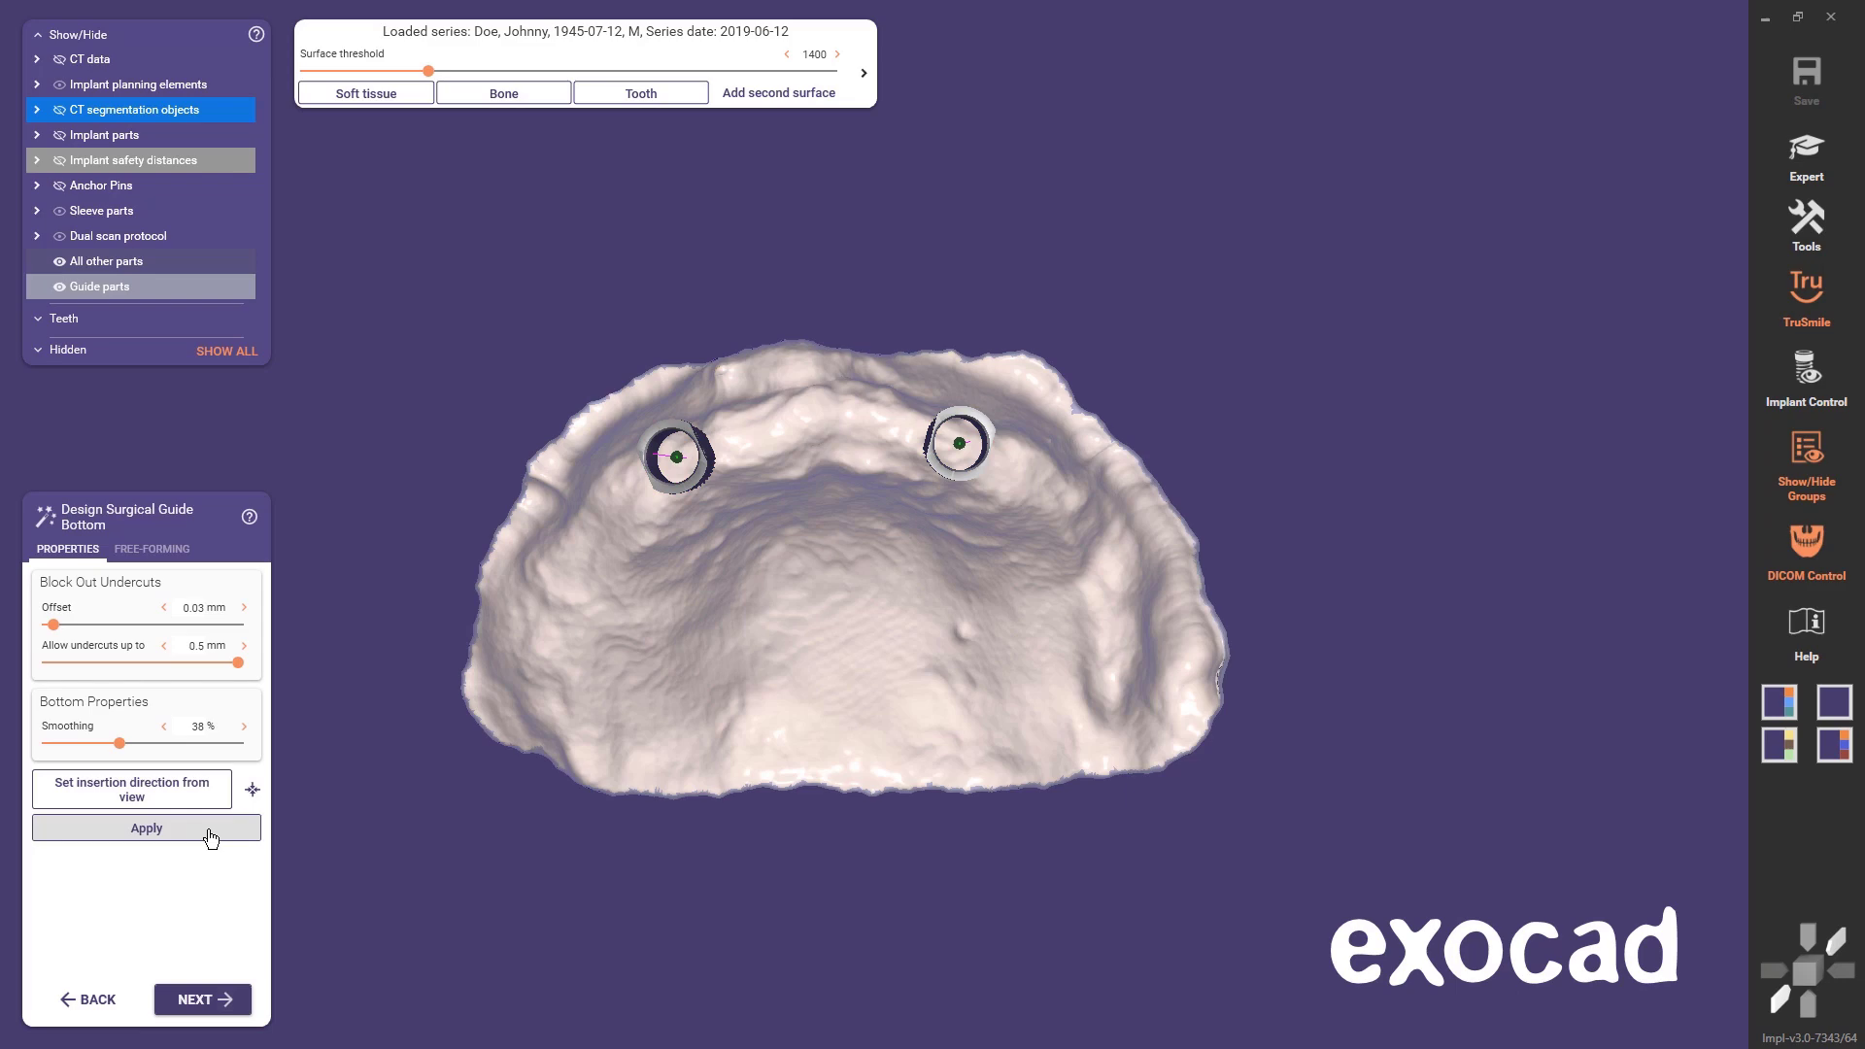
# - Free-form the guide bottom surface around the undercut spot and proceed to the guide top
pyautogui.moveTo(790, 614); pyautogui.dragTo(791, 614, button='right')
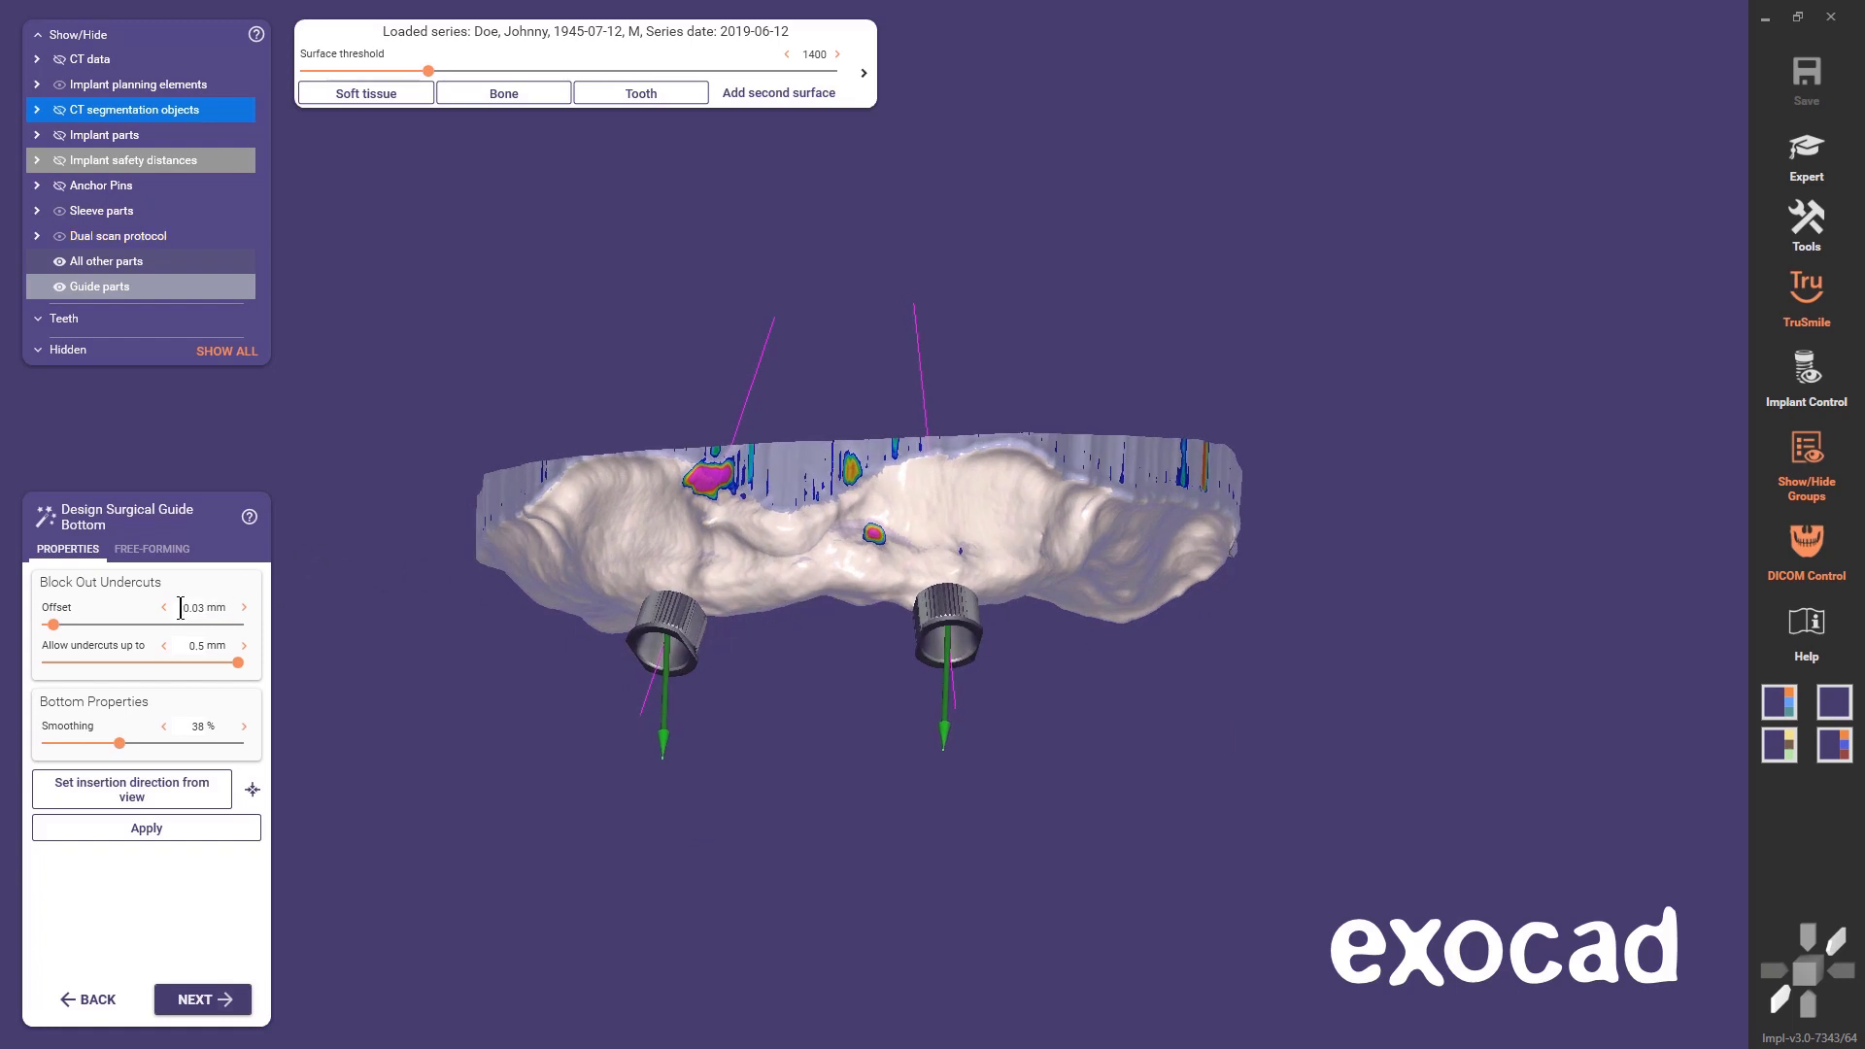
pyautogui.click(158, 550)
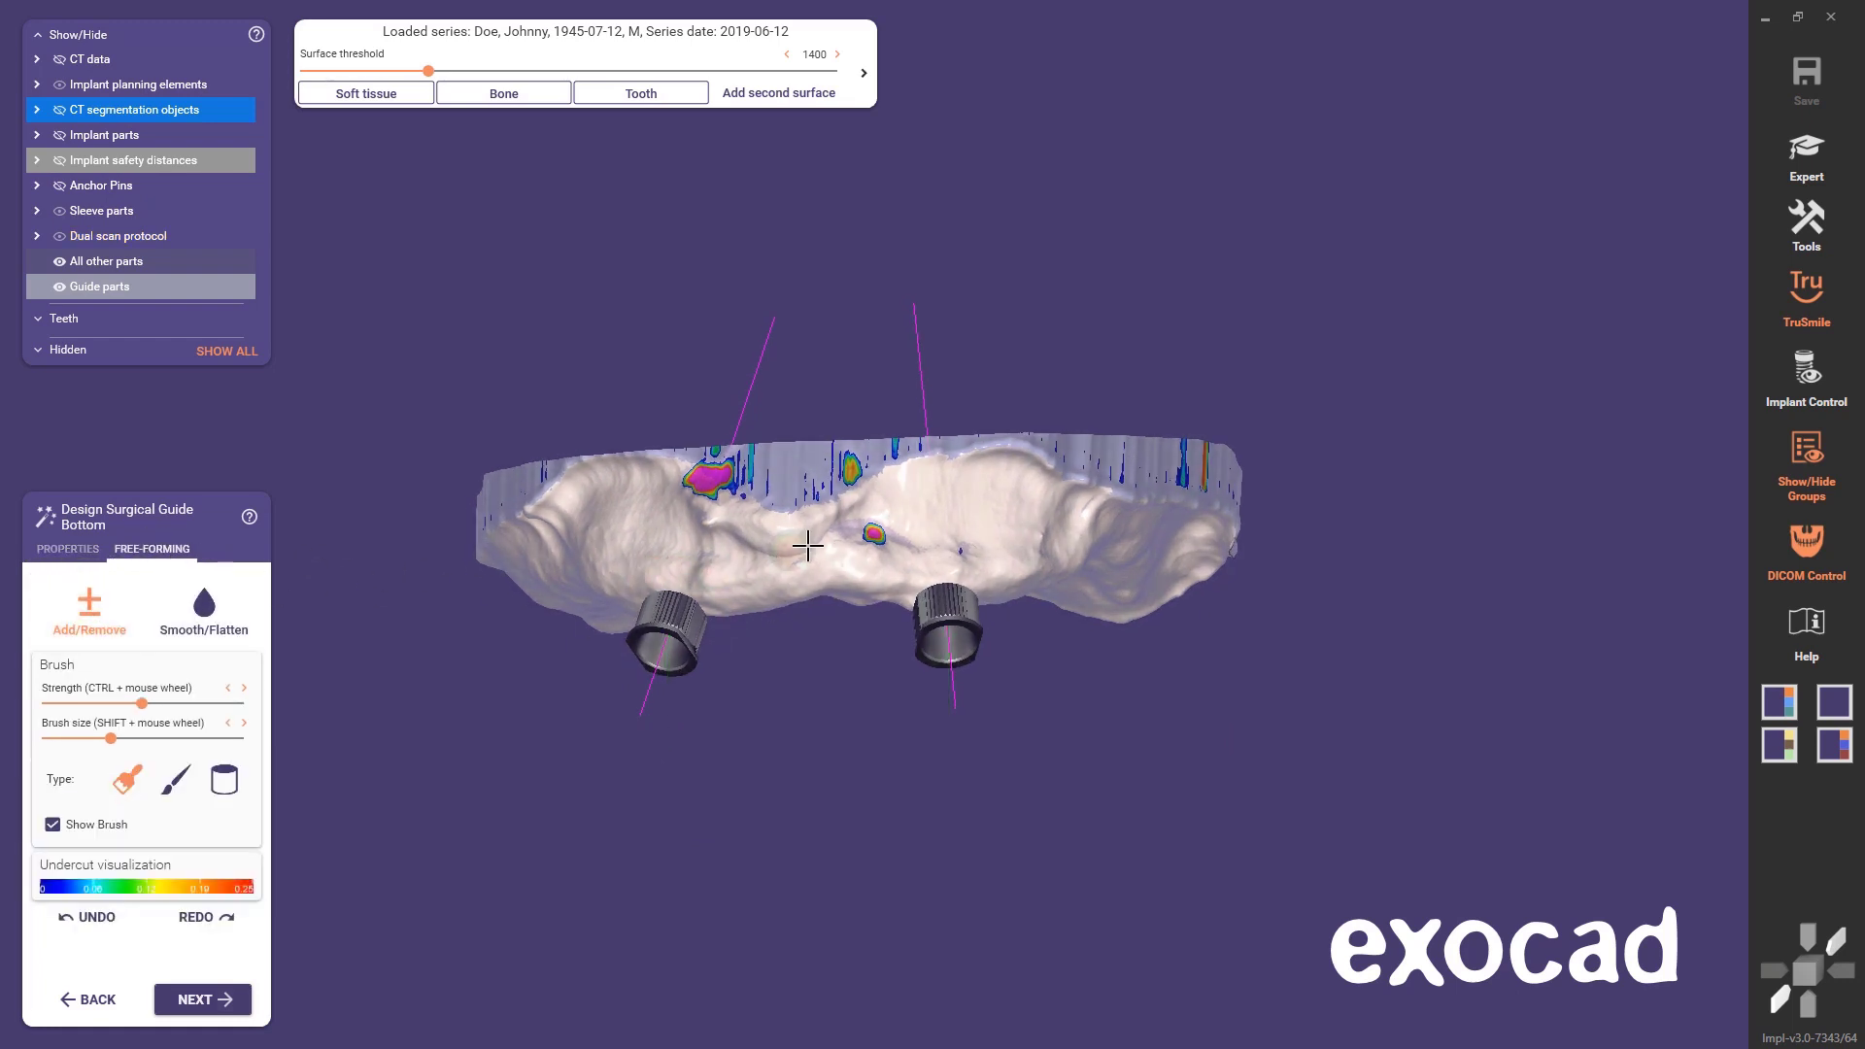
pyautogui.moveTo(871, 527)
pyautogui.mouseDown()
pyautogui.moveTo(905, 541)
pyautogui.moveTo(856, 530)
pyautogui.moveTo(817, 576)
pyautogui.mouseUp()
pyautogui.moveTo(817, 590); pyautogui.dragTo(821, 586, button='right')
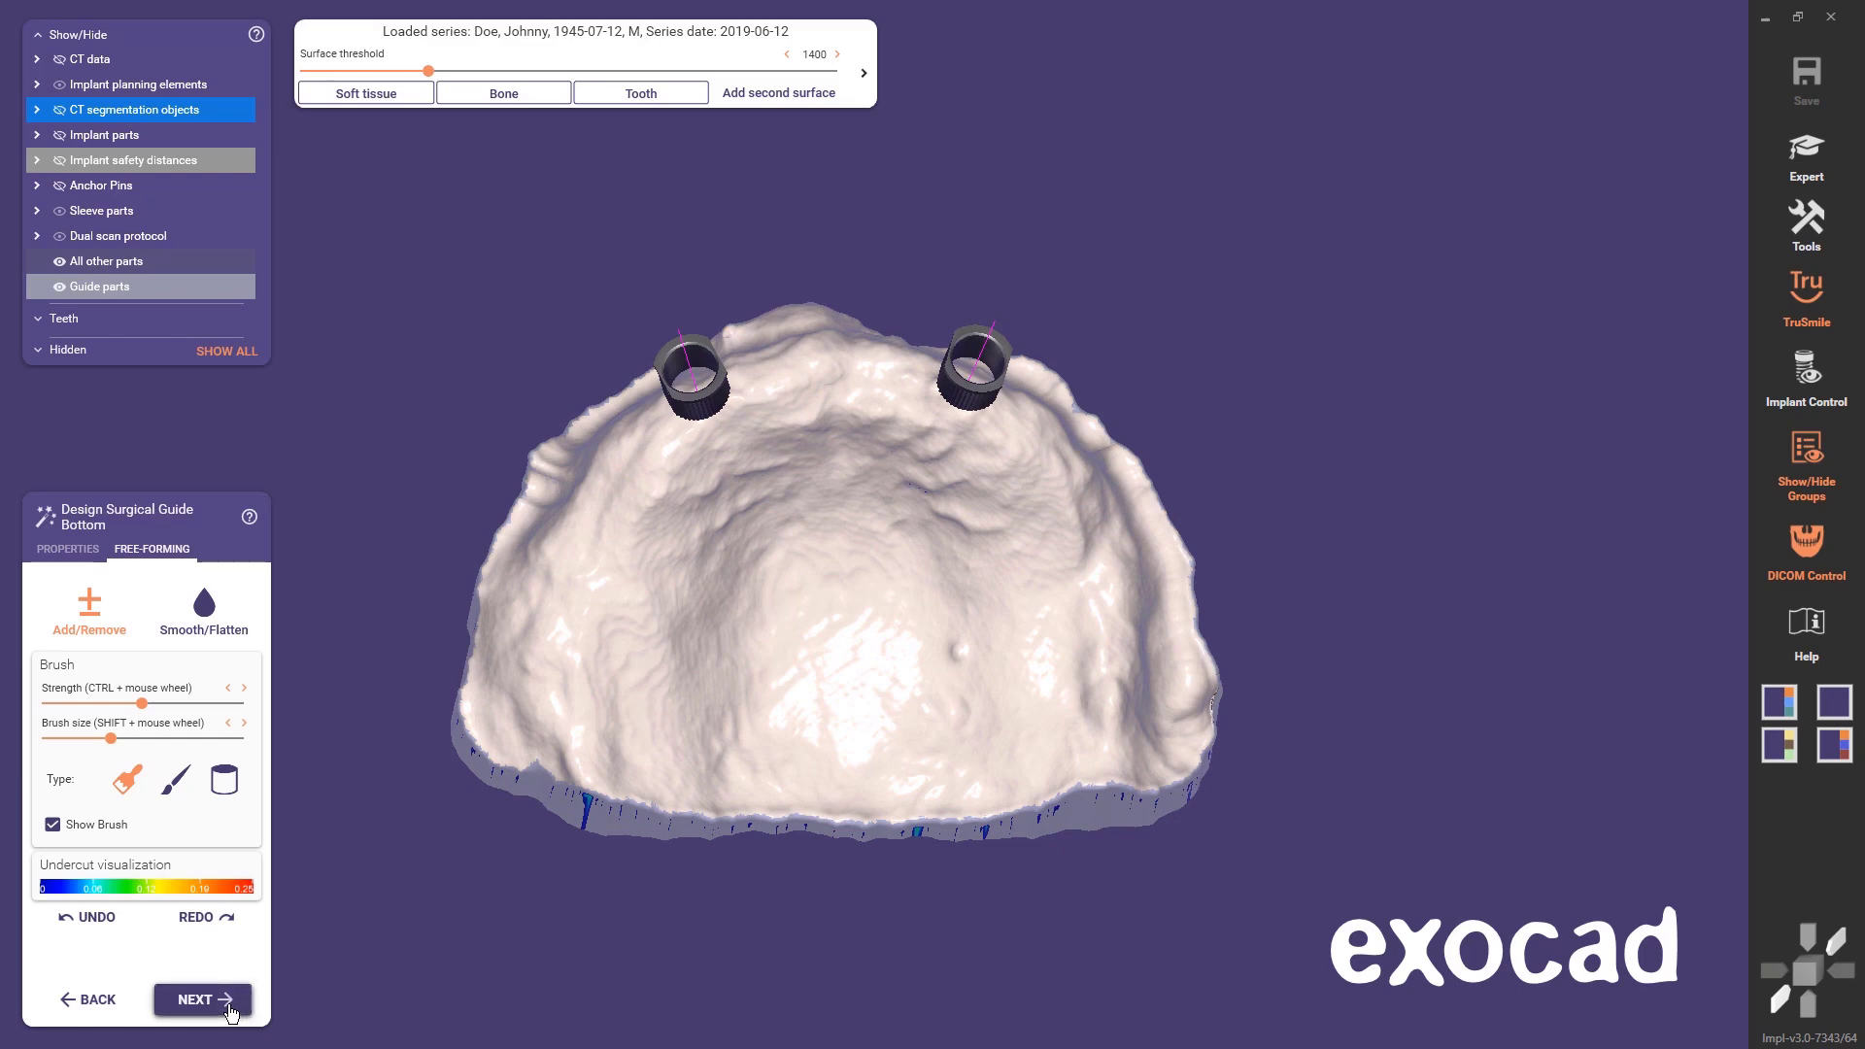
pyautogui.click(230, 1010)
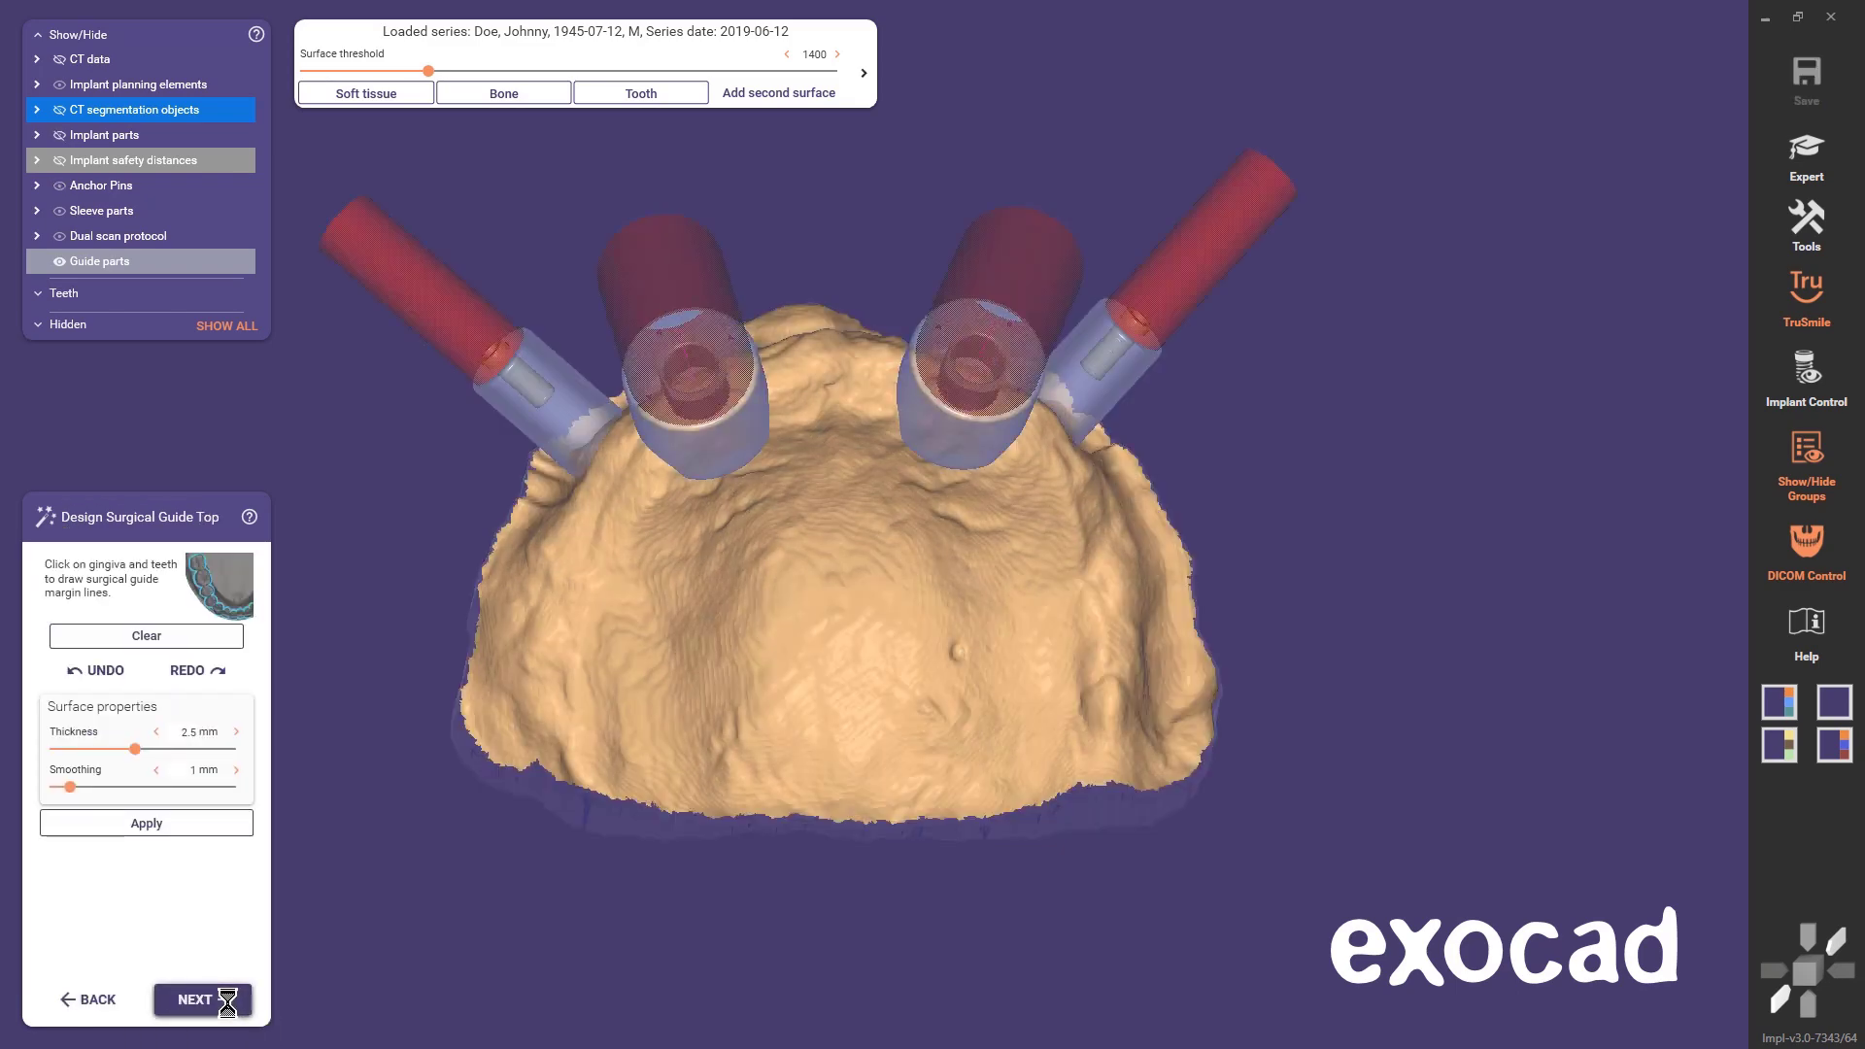
# - Draw the margin line down the left side and across the front of the jaw
pyautogui.moveTo(595, 703); pyautogui.dragTo(604, 708, button='right')
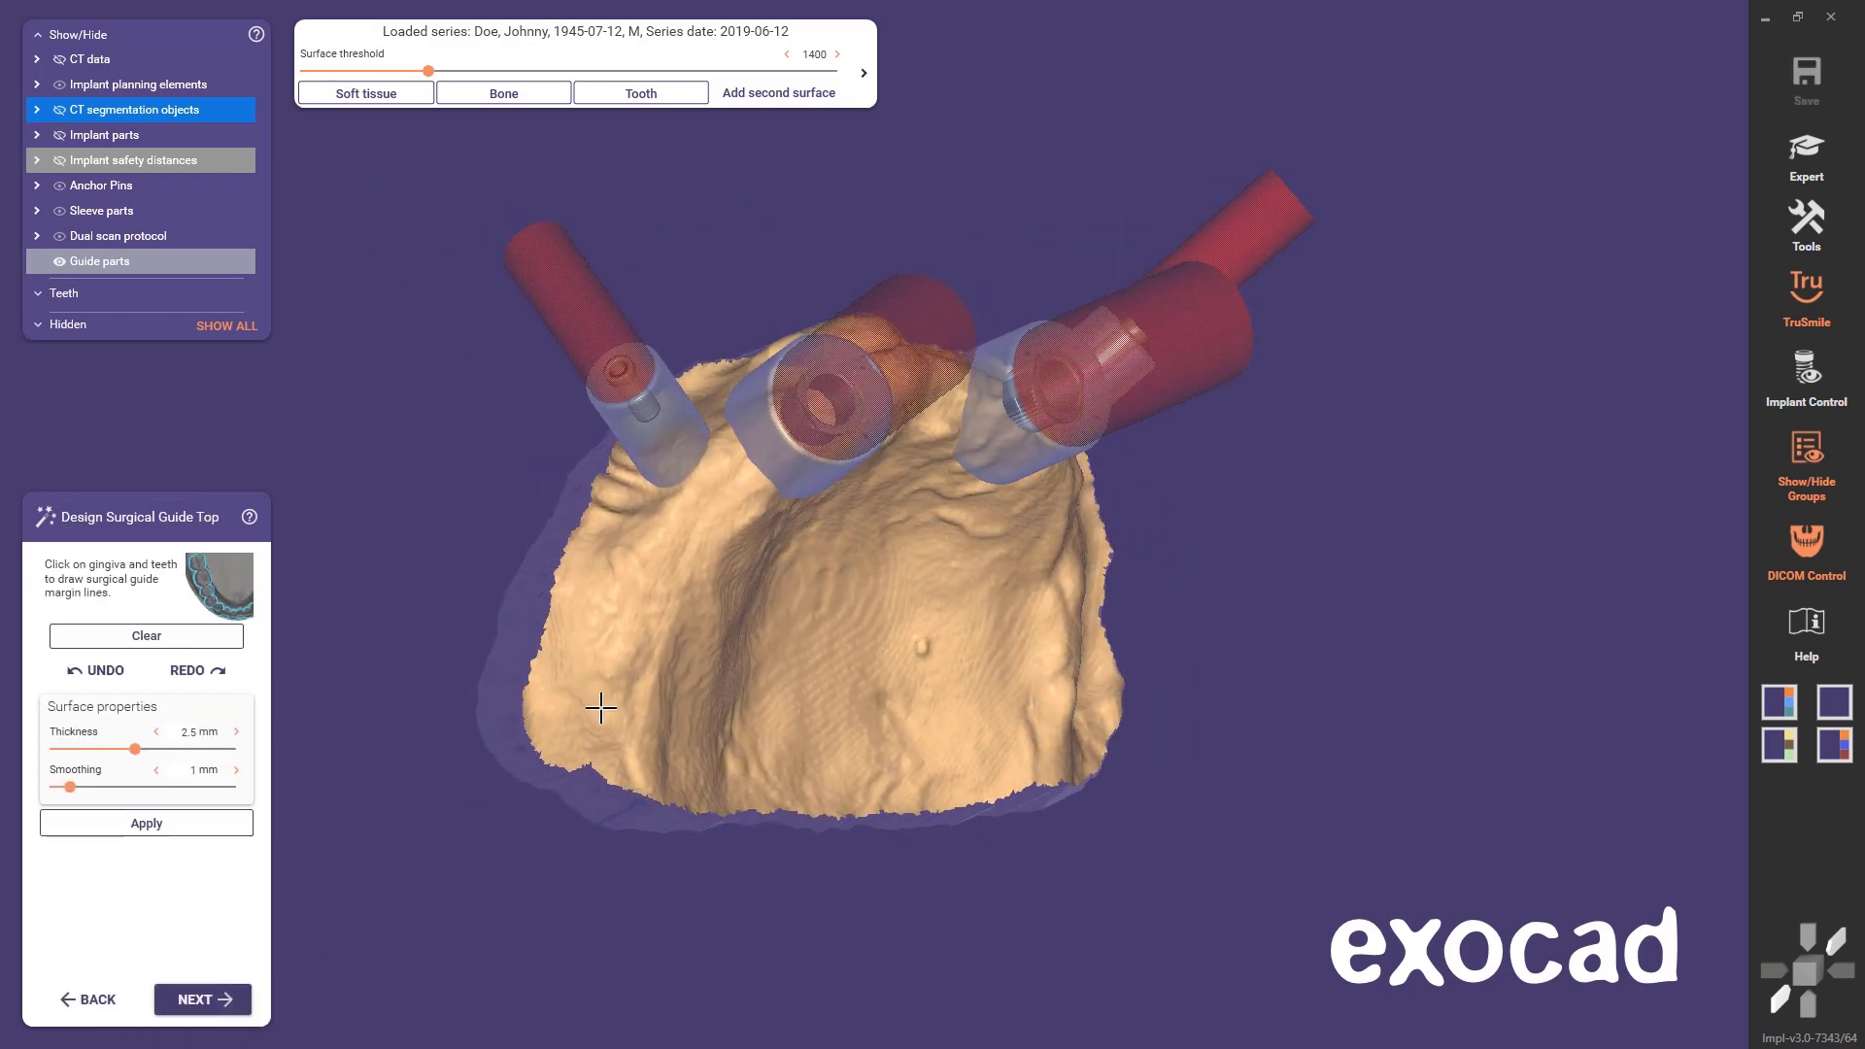
pyautogui.click(618, 495)
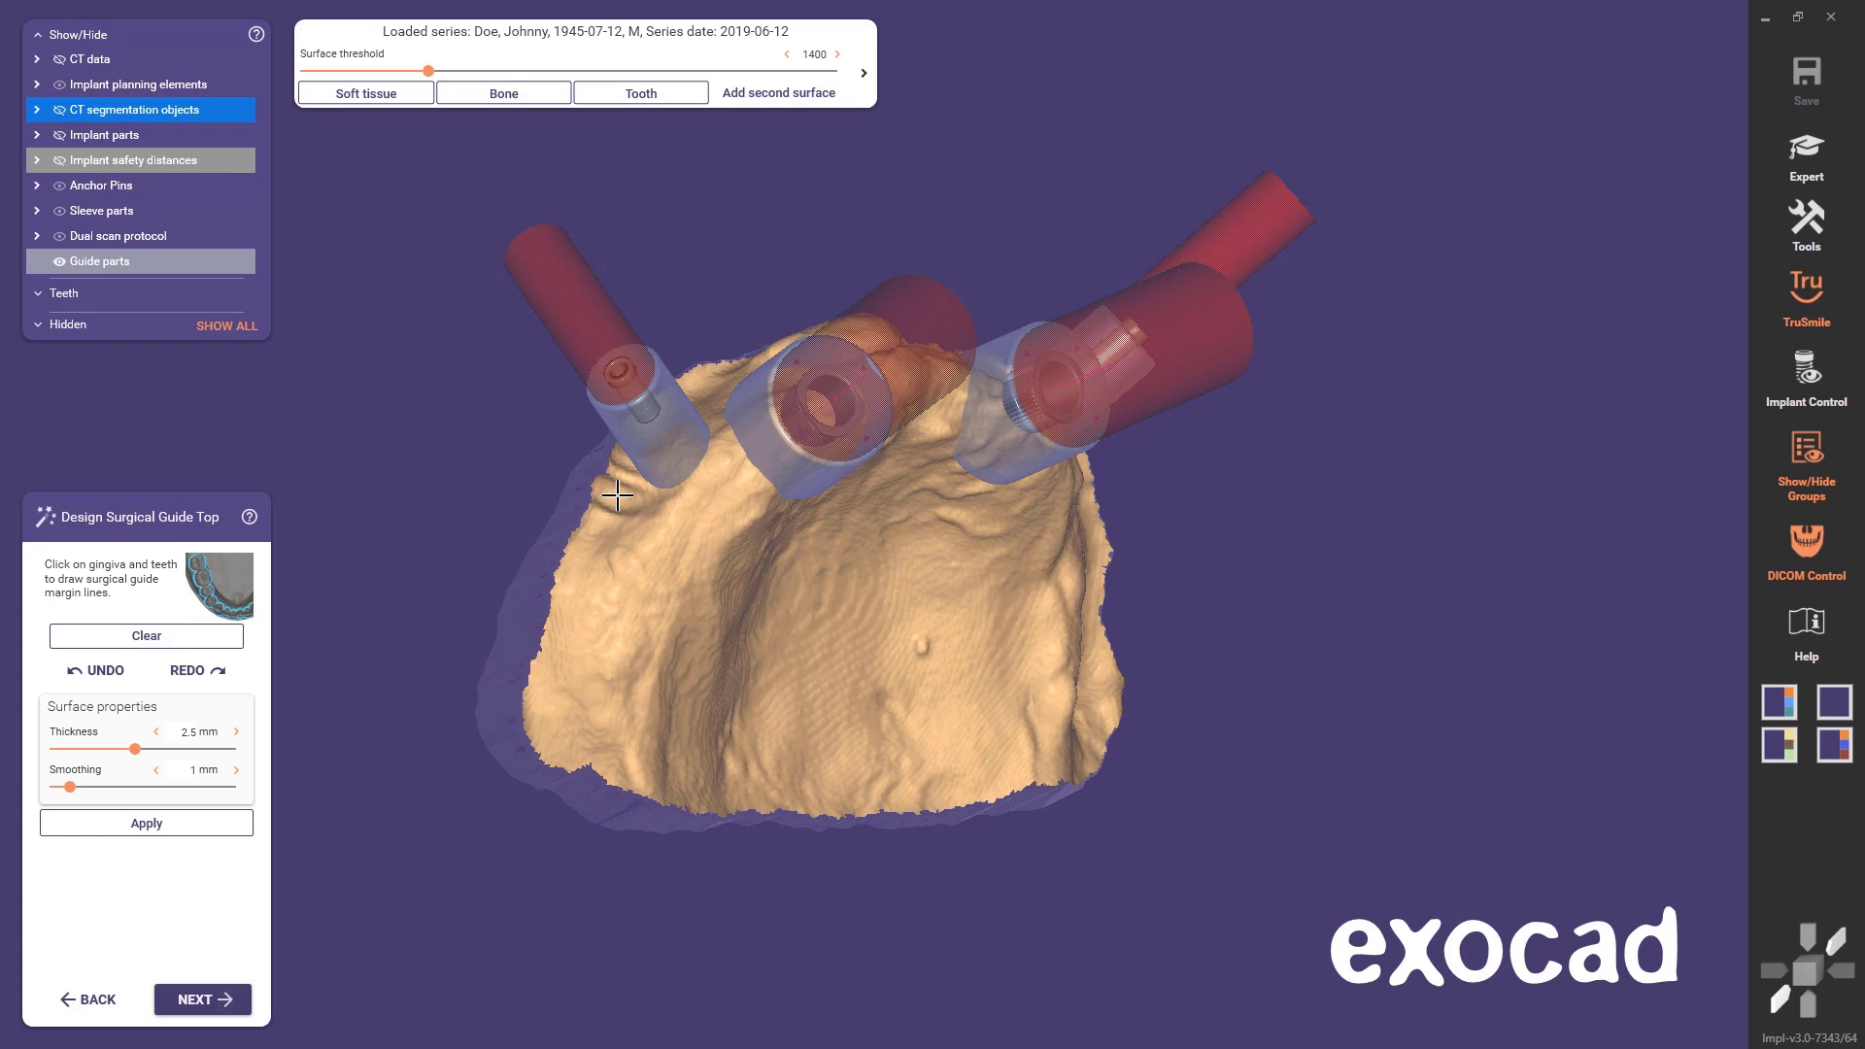
pyautogui.click(588, 551)
pyautogui.click(557, 623)
pyautogui.click(552, 693)
pyautogui.click(573, 737)
pyautogui.click(637, 751)
pyautogui.moveTo(686, 754); pyautogui.dragTo(669, 755, button='right')
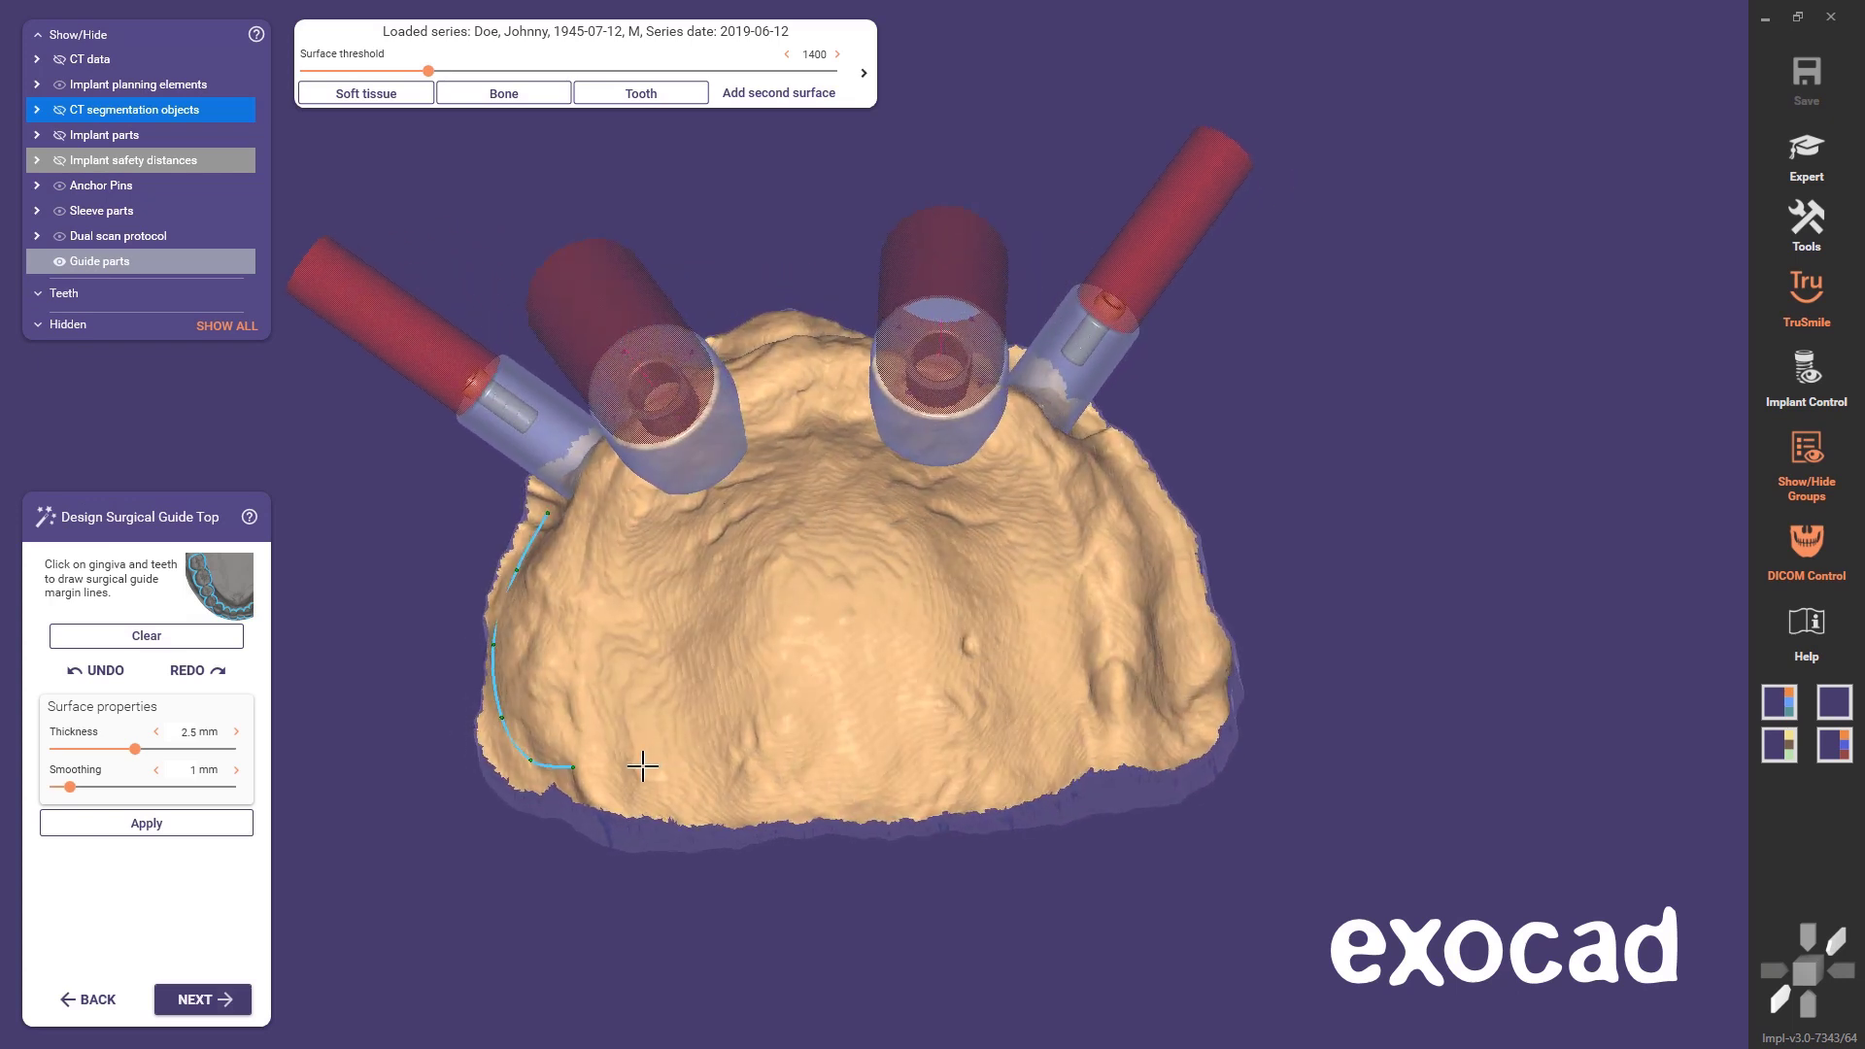
pyautogui.click(642, 767)
pyautogui.click(731, 730)
pyautogui.click(820, 695)
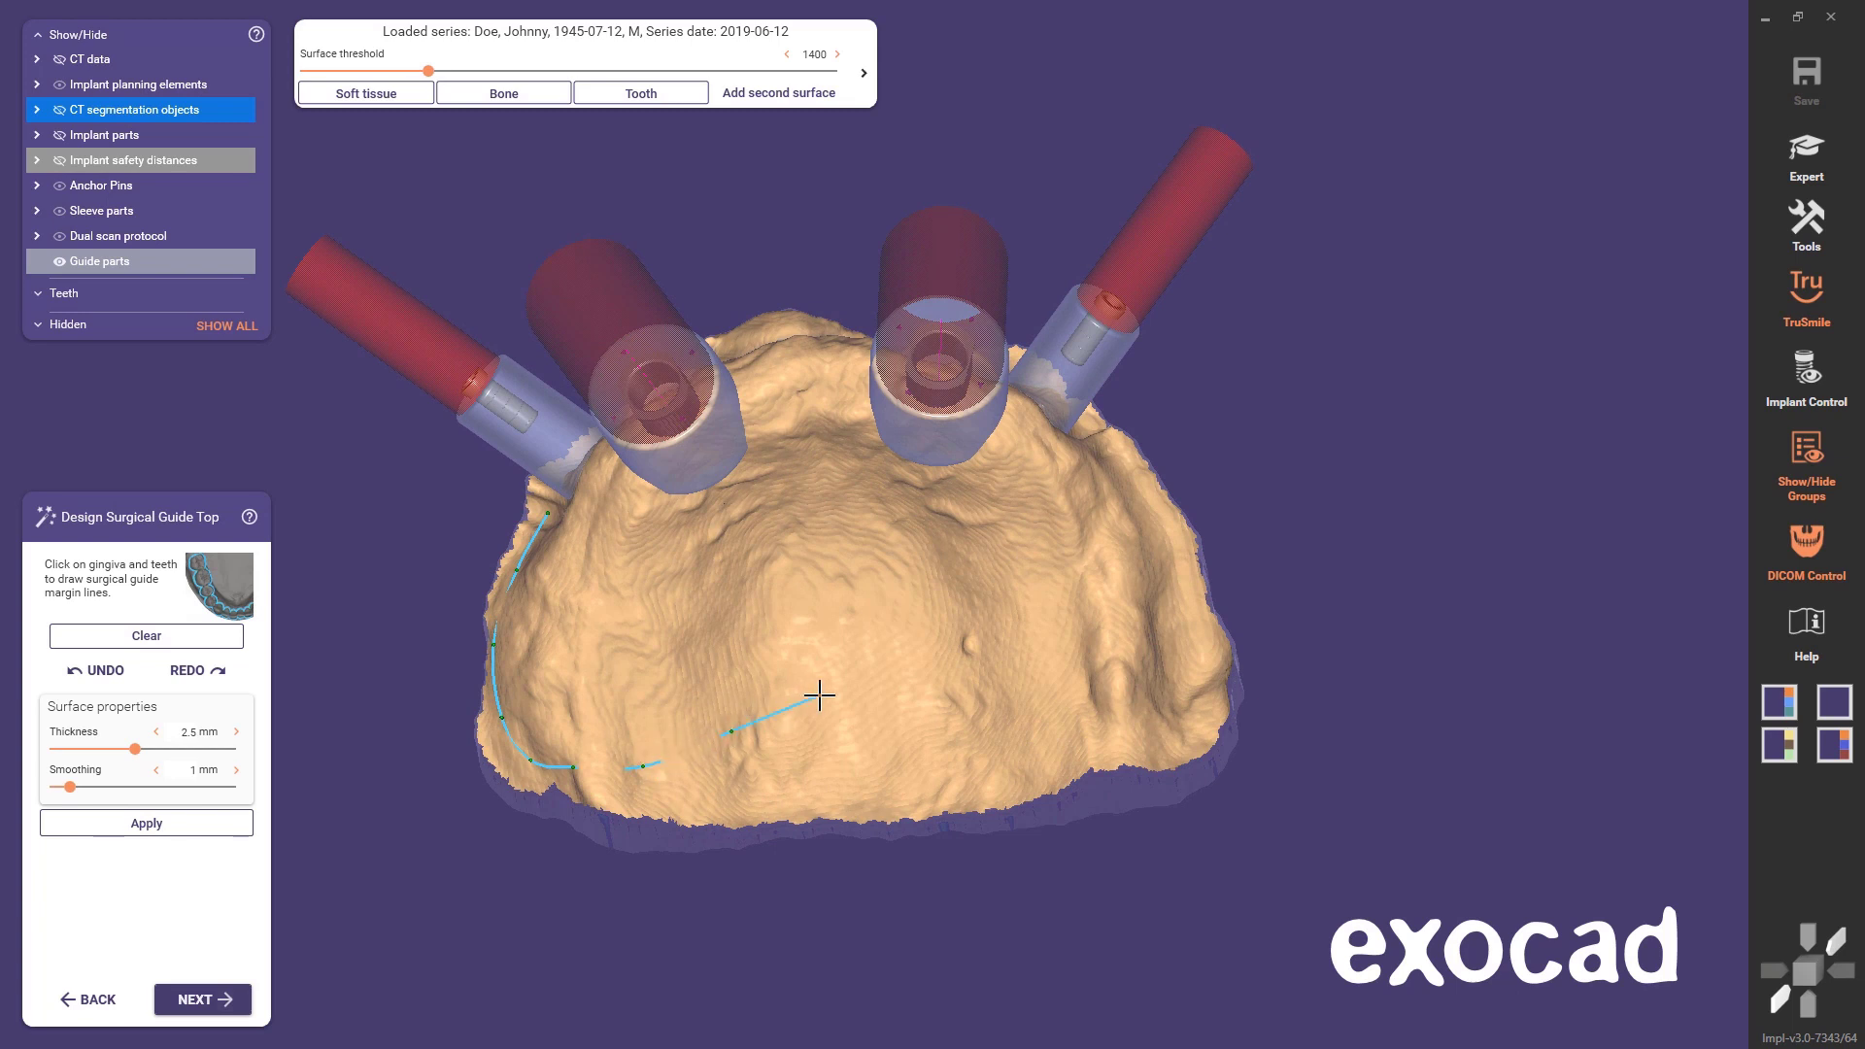
pyautogui.click(872, 695)
pyautogui.click(999, 726)
pyautogui.click(1076, 734)
pyautogui.click(1166, 722)
# - Run the margin line up the right side and along the back ridge, closing it at upper-left
pyautogui.click(1183, 651)
pyautogui.click(1162, 518)
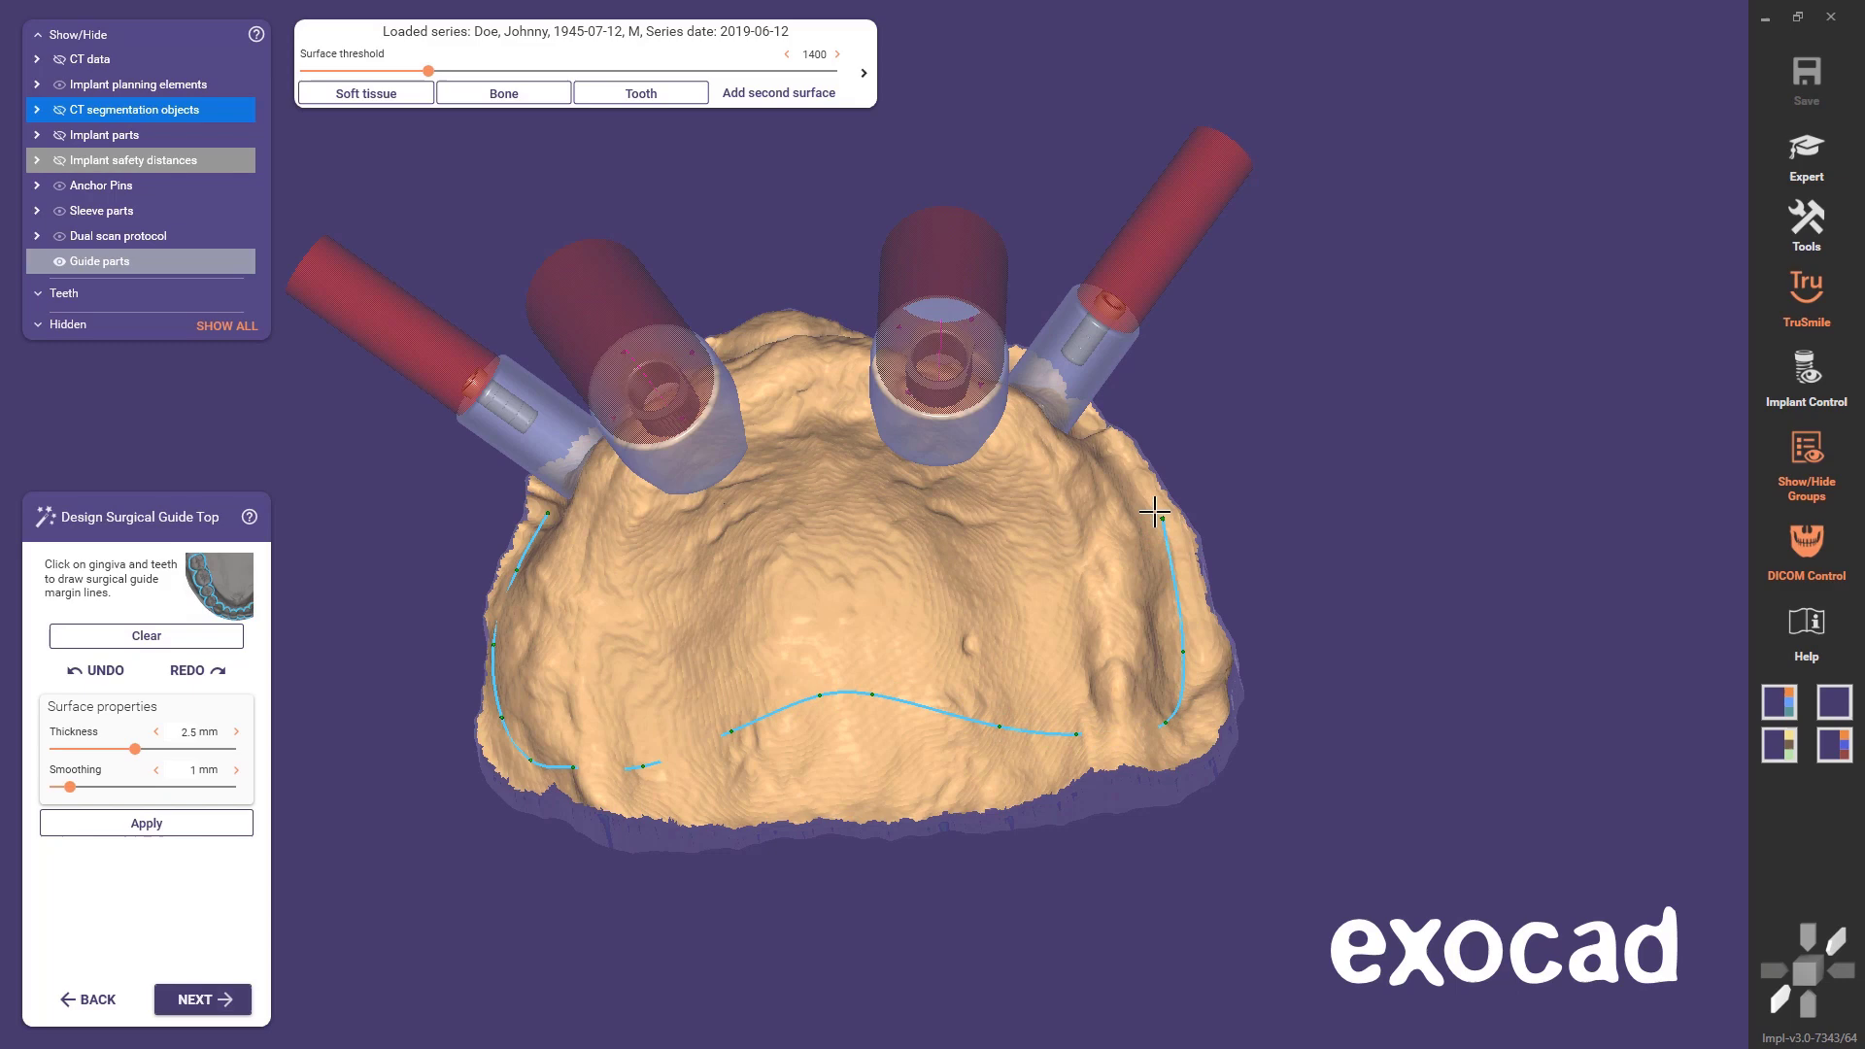
pyautogui.click(1115, 449)
pyautogui.moveTo(1082, 420); pyautogui.dragTo(990, 512, button='right')
pyautogui.click(995, 496)
pyautogui.click(897, 489)
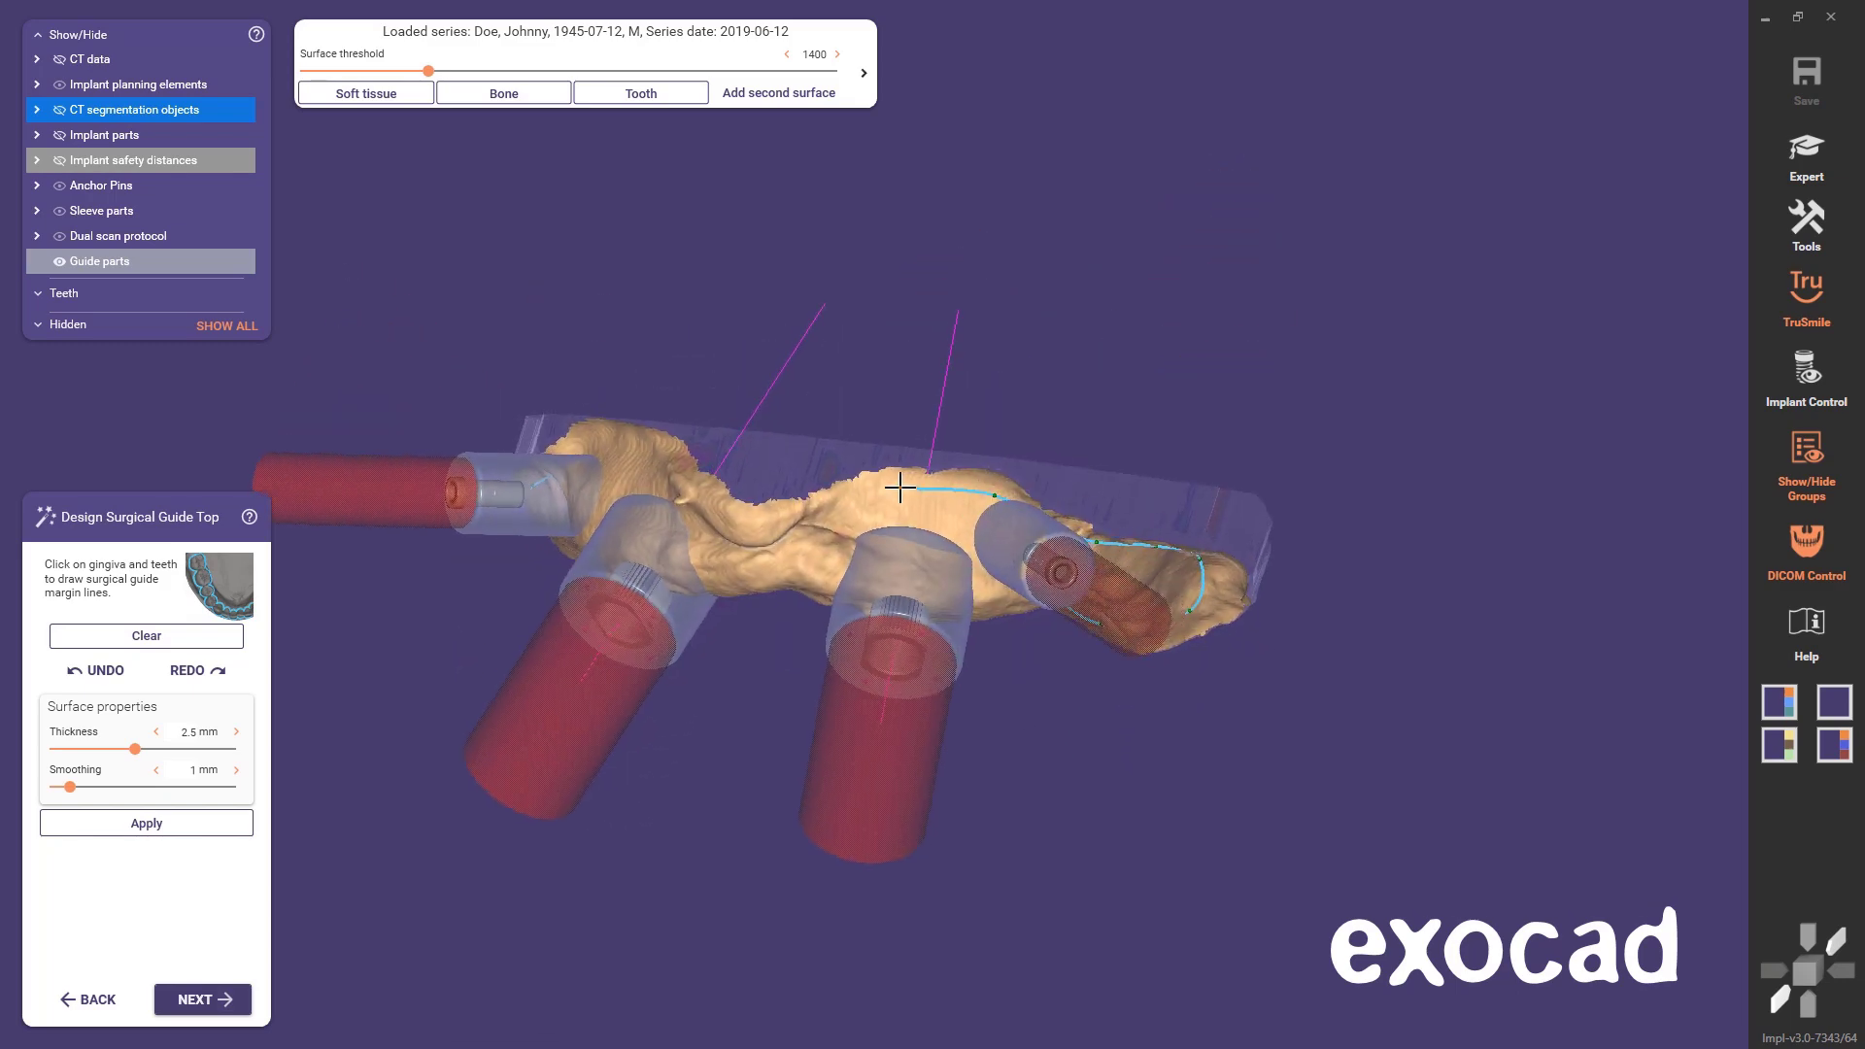
pyautogui.click(829, 514)
pyautogui.moveTo(818, 508); pyautogui.dragTo(822, 445, button='right')
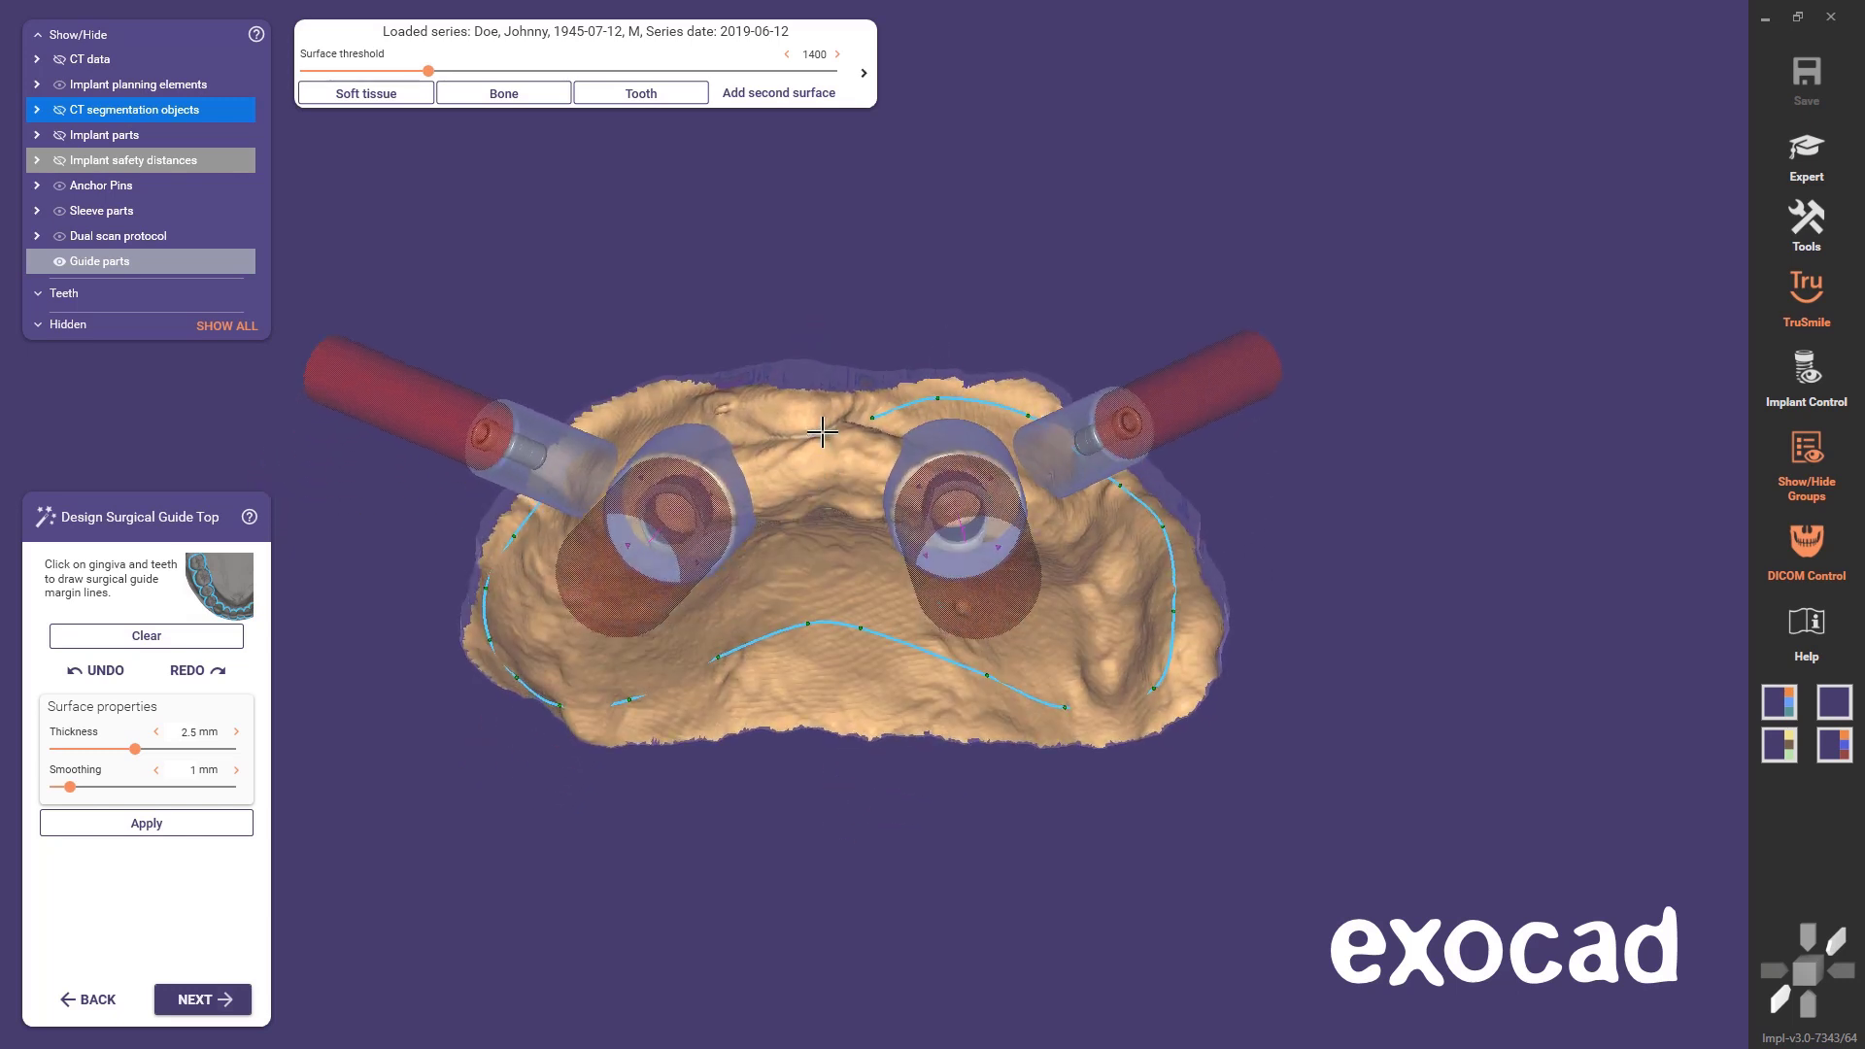
pyautogui.click(822, 431)
pyautogui.click(764, 441)
pyautogui.click(720, 413)
pyautogui.click(648, 405)
pyautogui.moveTo(652, 430); pyautogui.dragTo(716, 496, button='right')
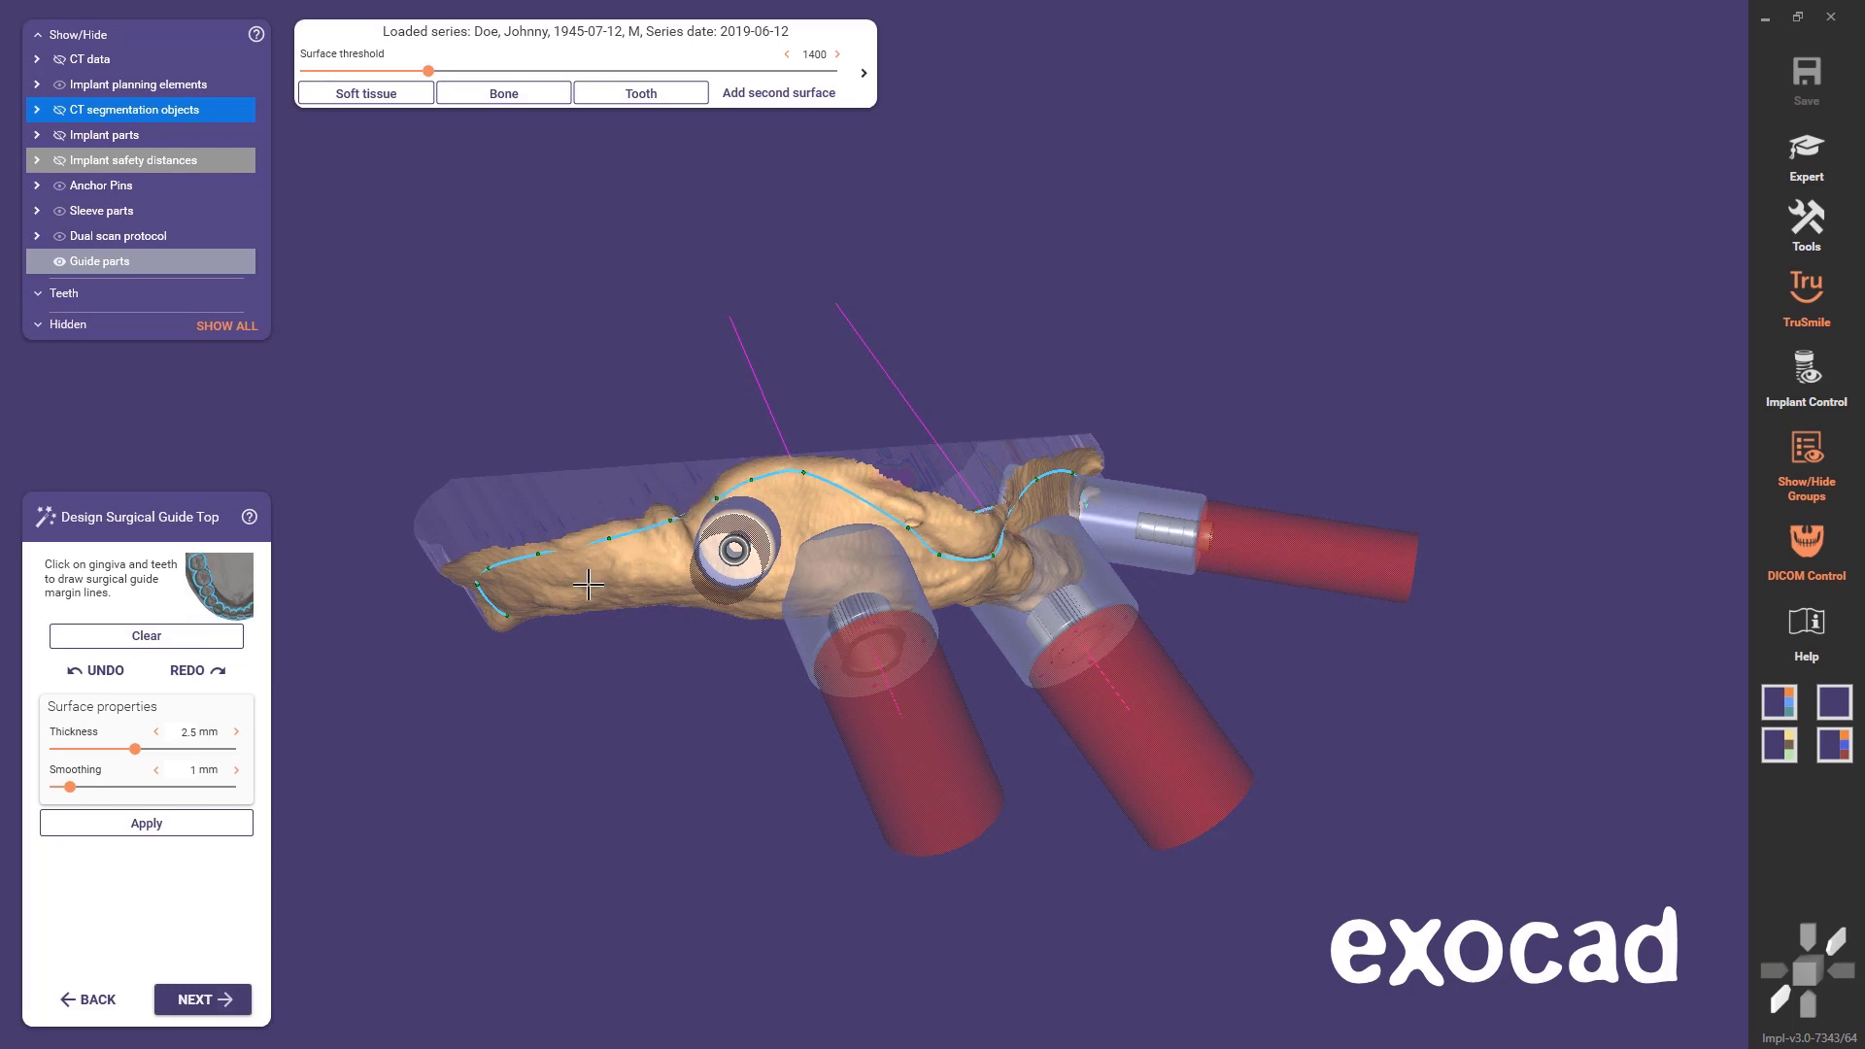
pyautogui.moveTo(589, 583); pyautogui.dragTo(572, 583, button='right')
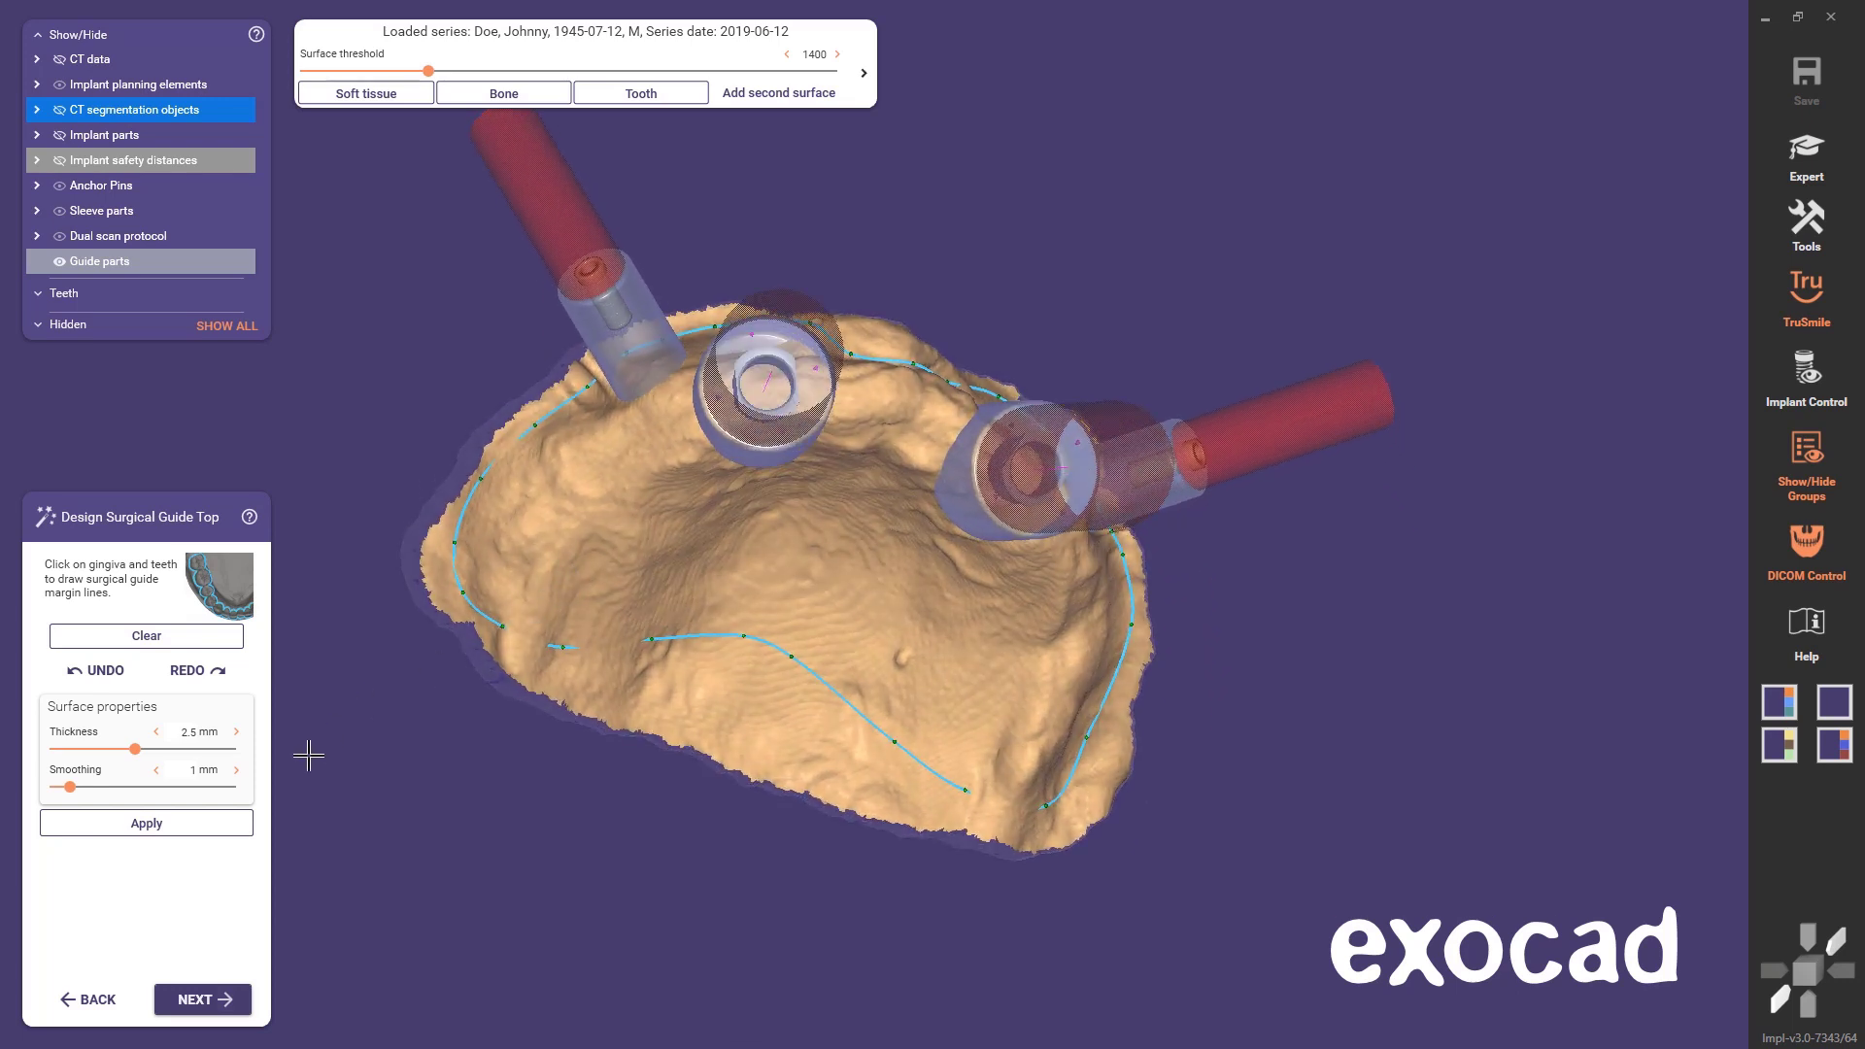
# - Generate the 2.5 mm guide top from the closed margin line and inspect it
pyautogui.click(221, 823)
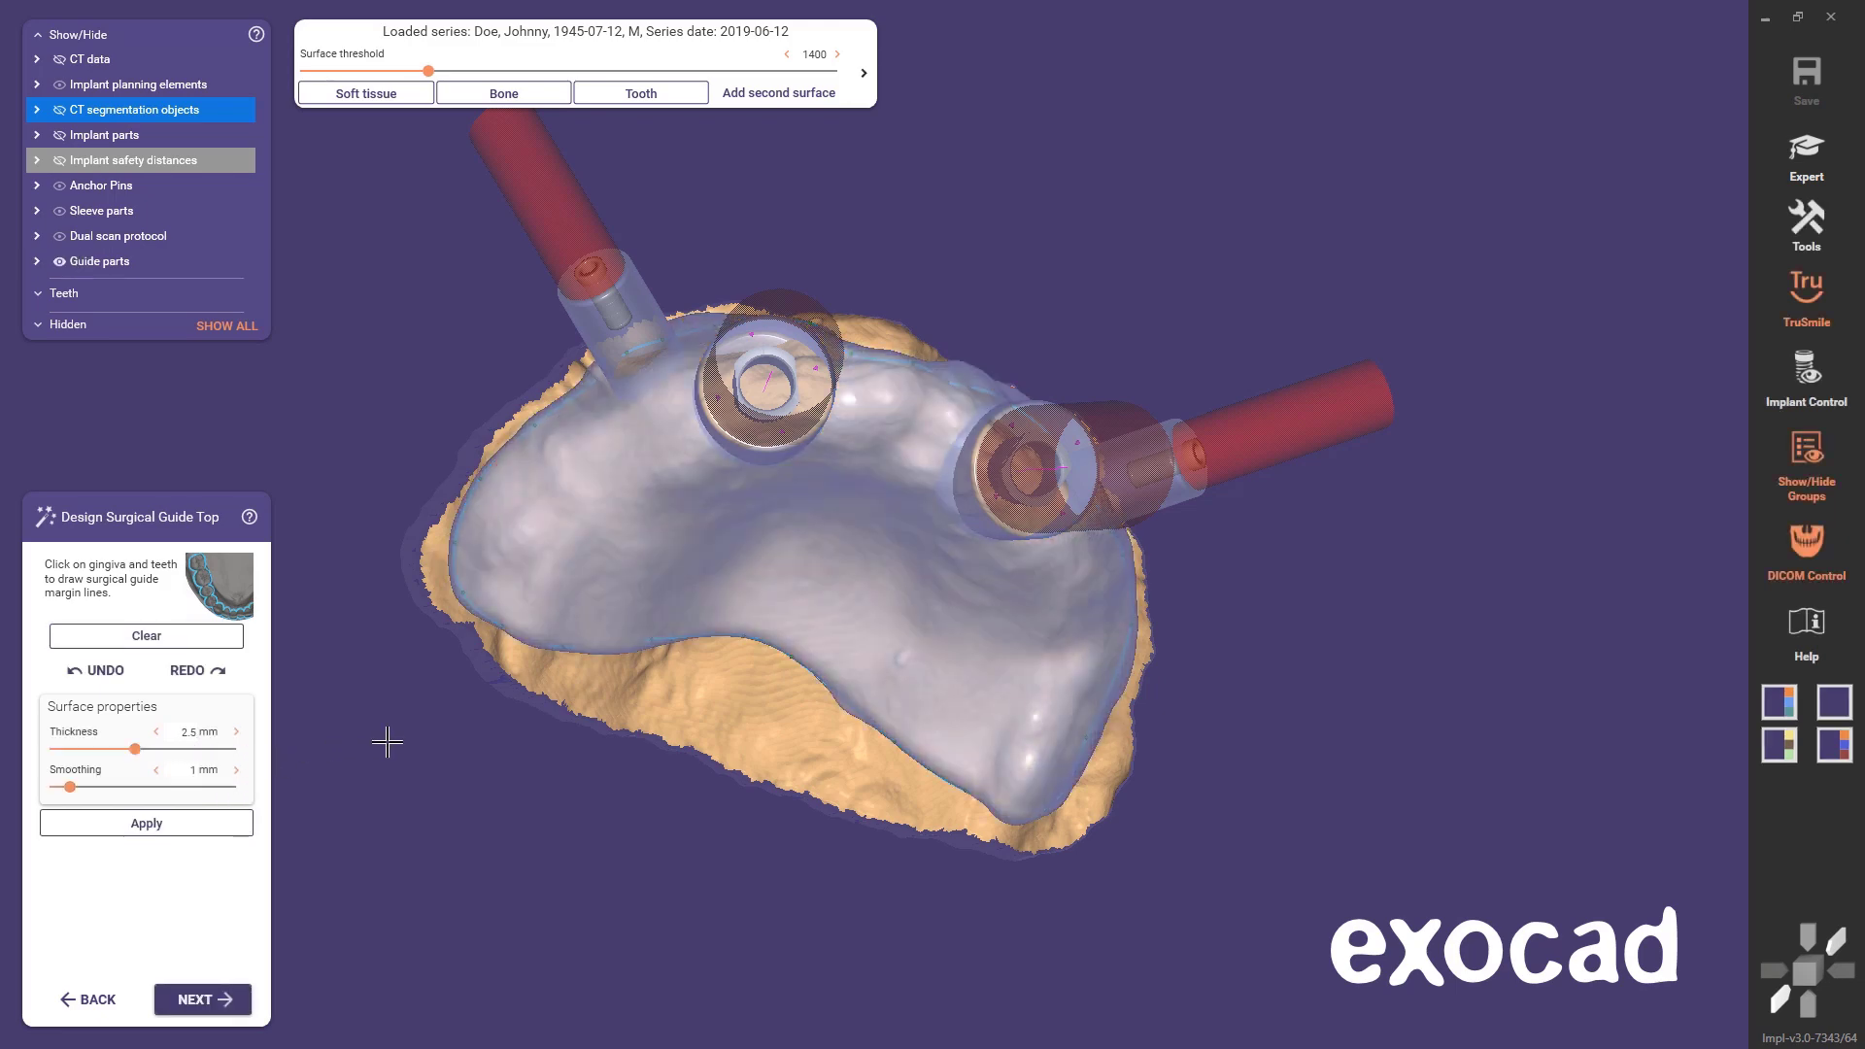
pyautogui.moveTo(605, 731); pyautogui.dragTo(605, 736, button='right')
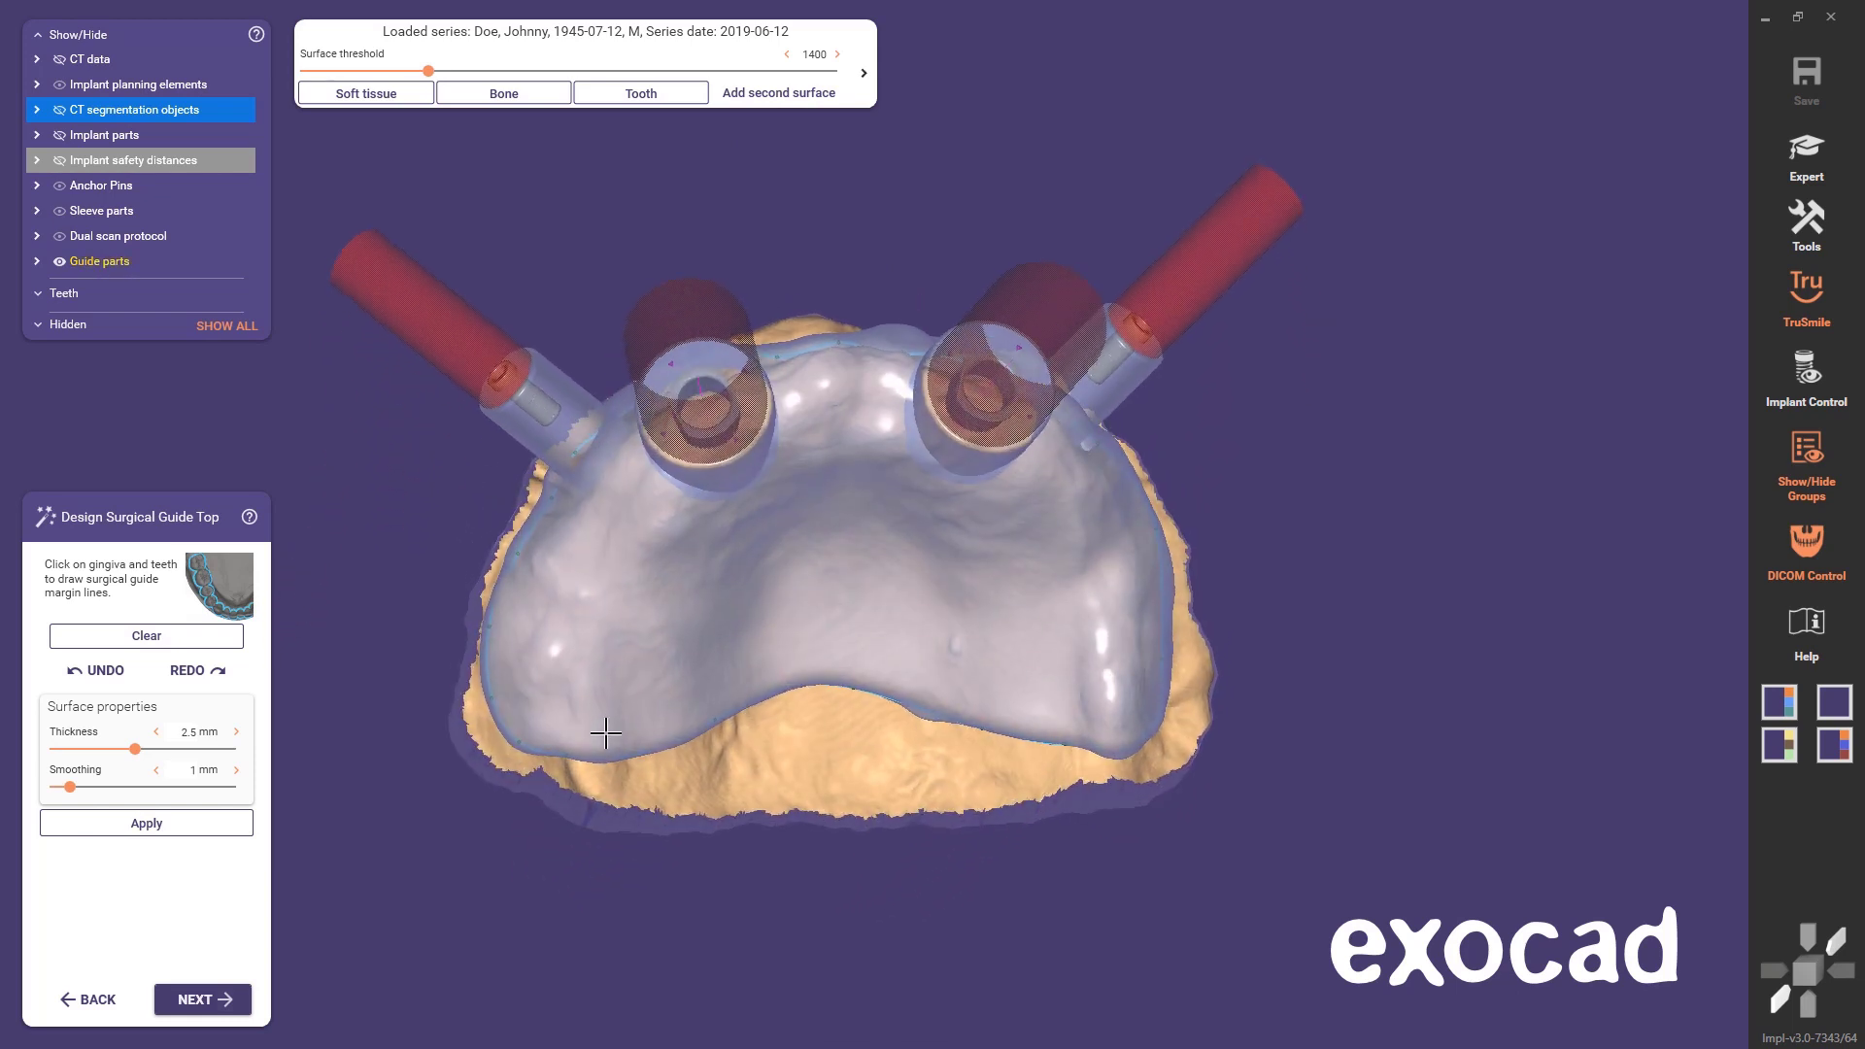
pyautogui.click(204, 1000)
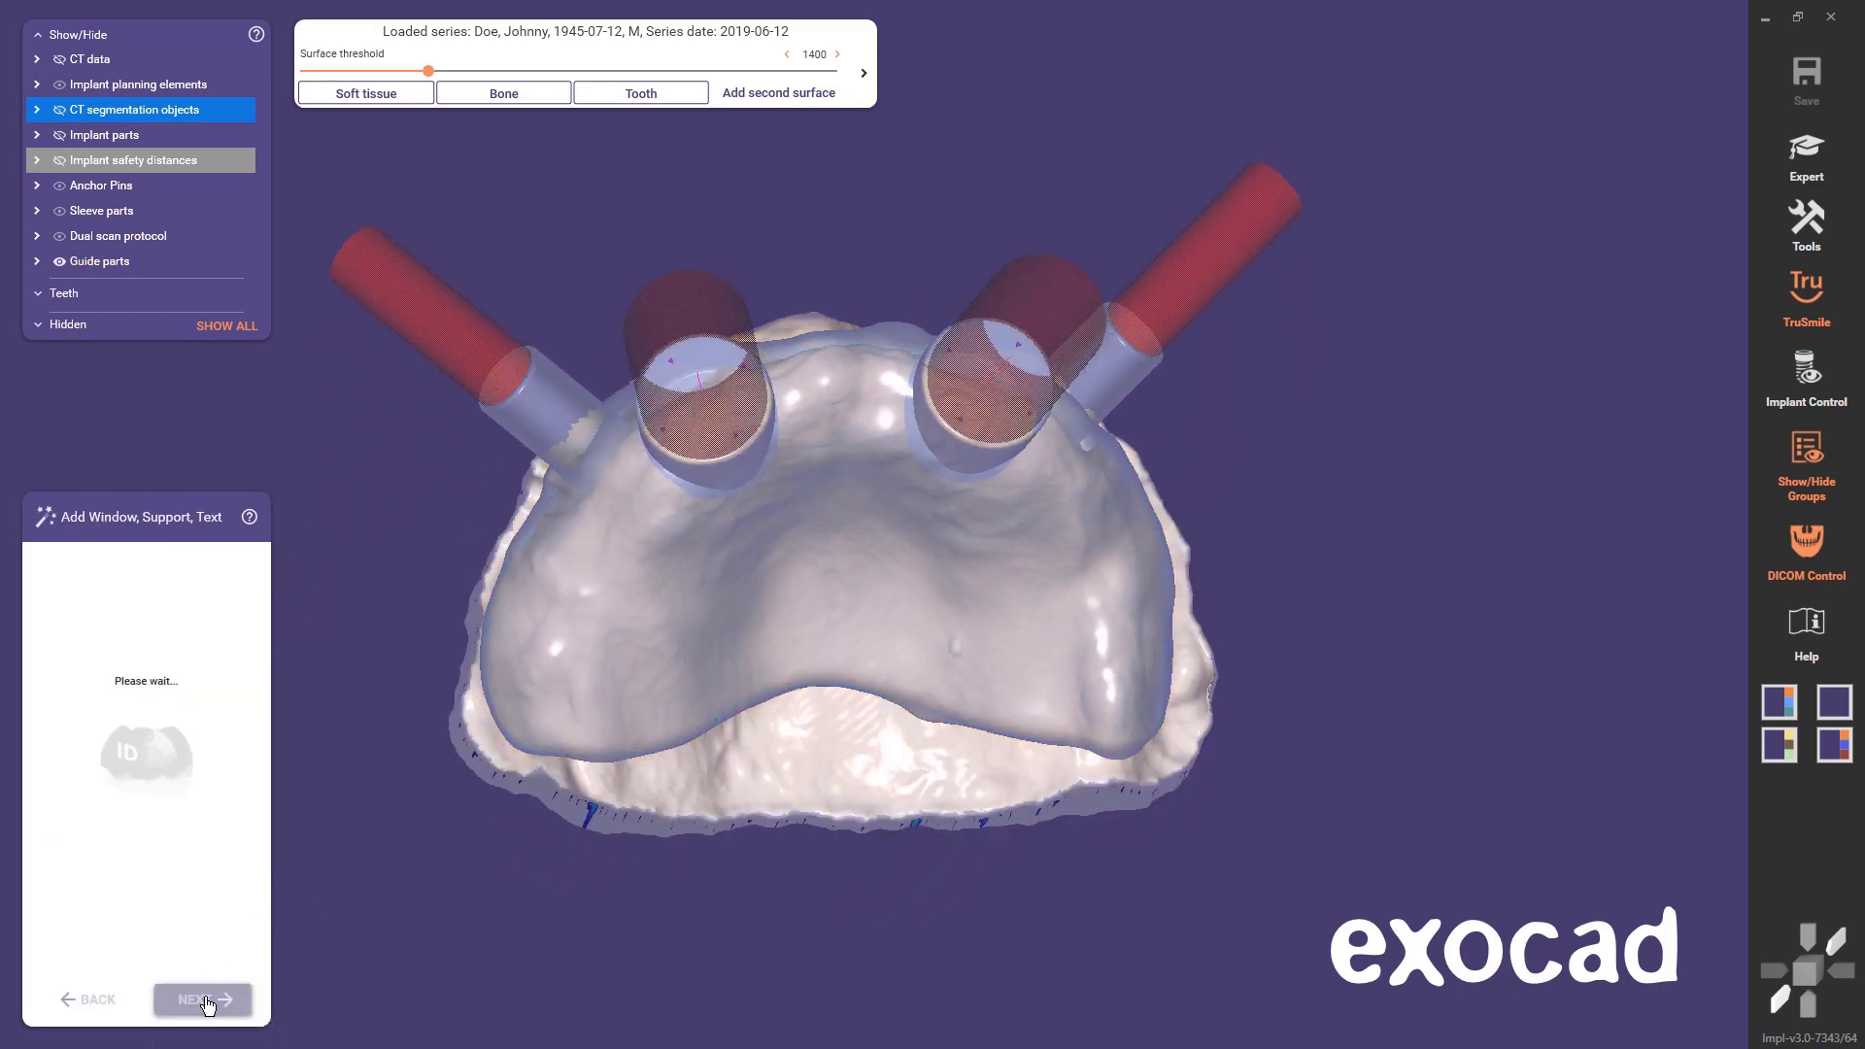
# - Place a rectangular window on the guide and drag it off to the left
pyautogui.click(541, 770)
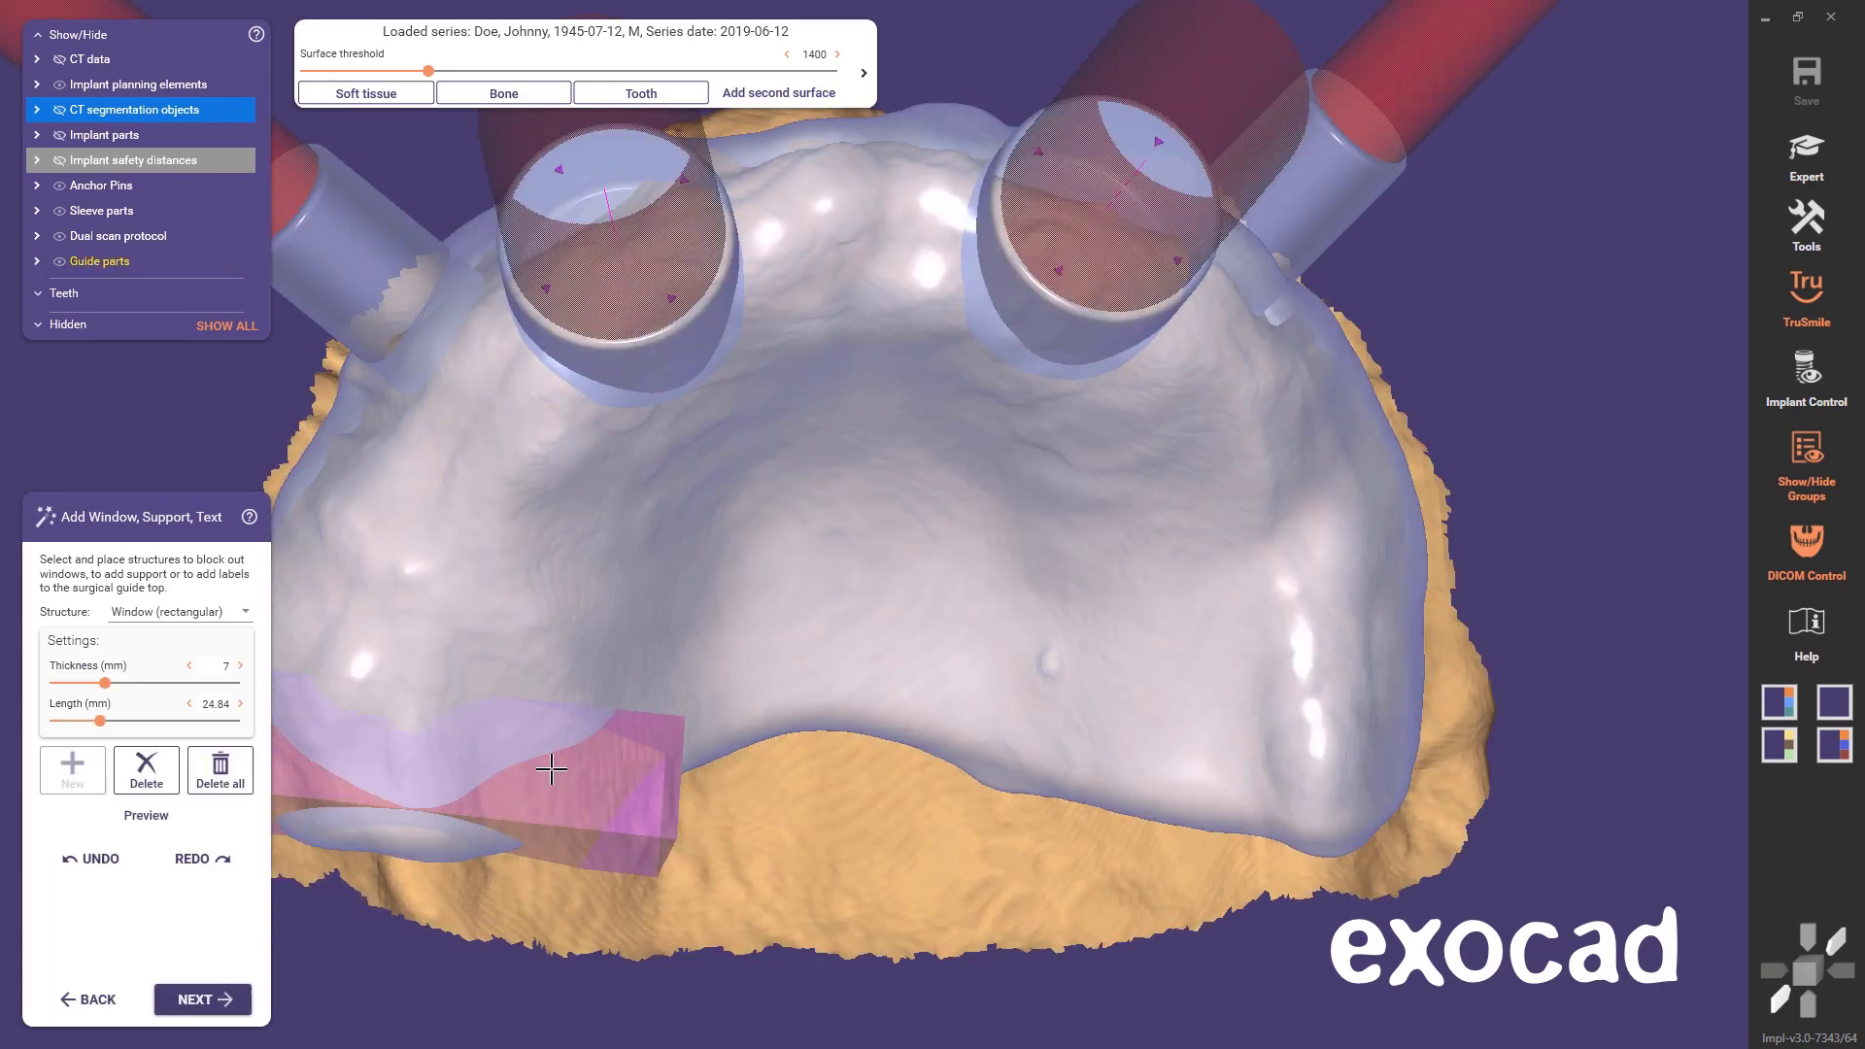
pyautogui.moveTo(566, 718); pyautogui.dragTo(567, 709, button='right')
pyautogui.moveTo(566, 709); pyautogui.dragTo(299, 601)
# - Switch the structure to embossed text and edit the label to read 'Insights 2020'
pyautogui.click(243, 611)
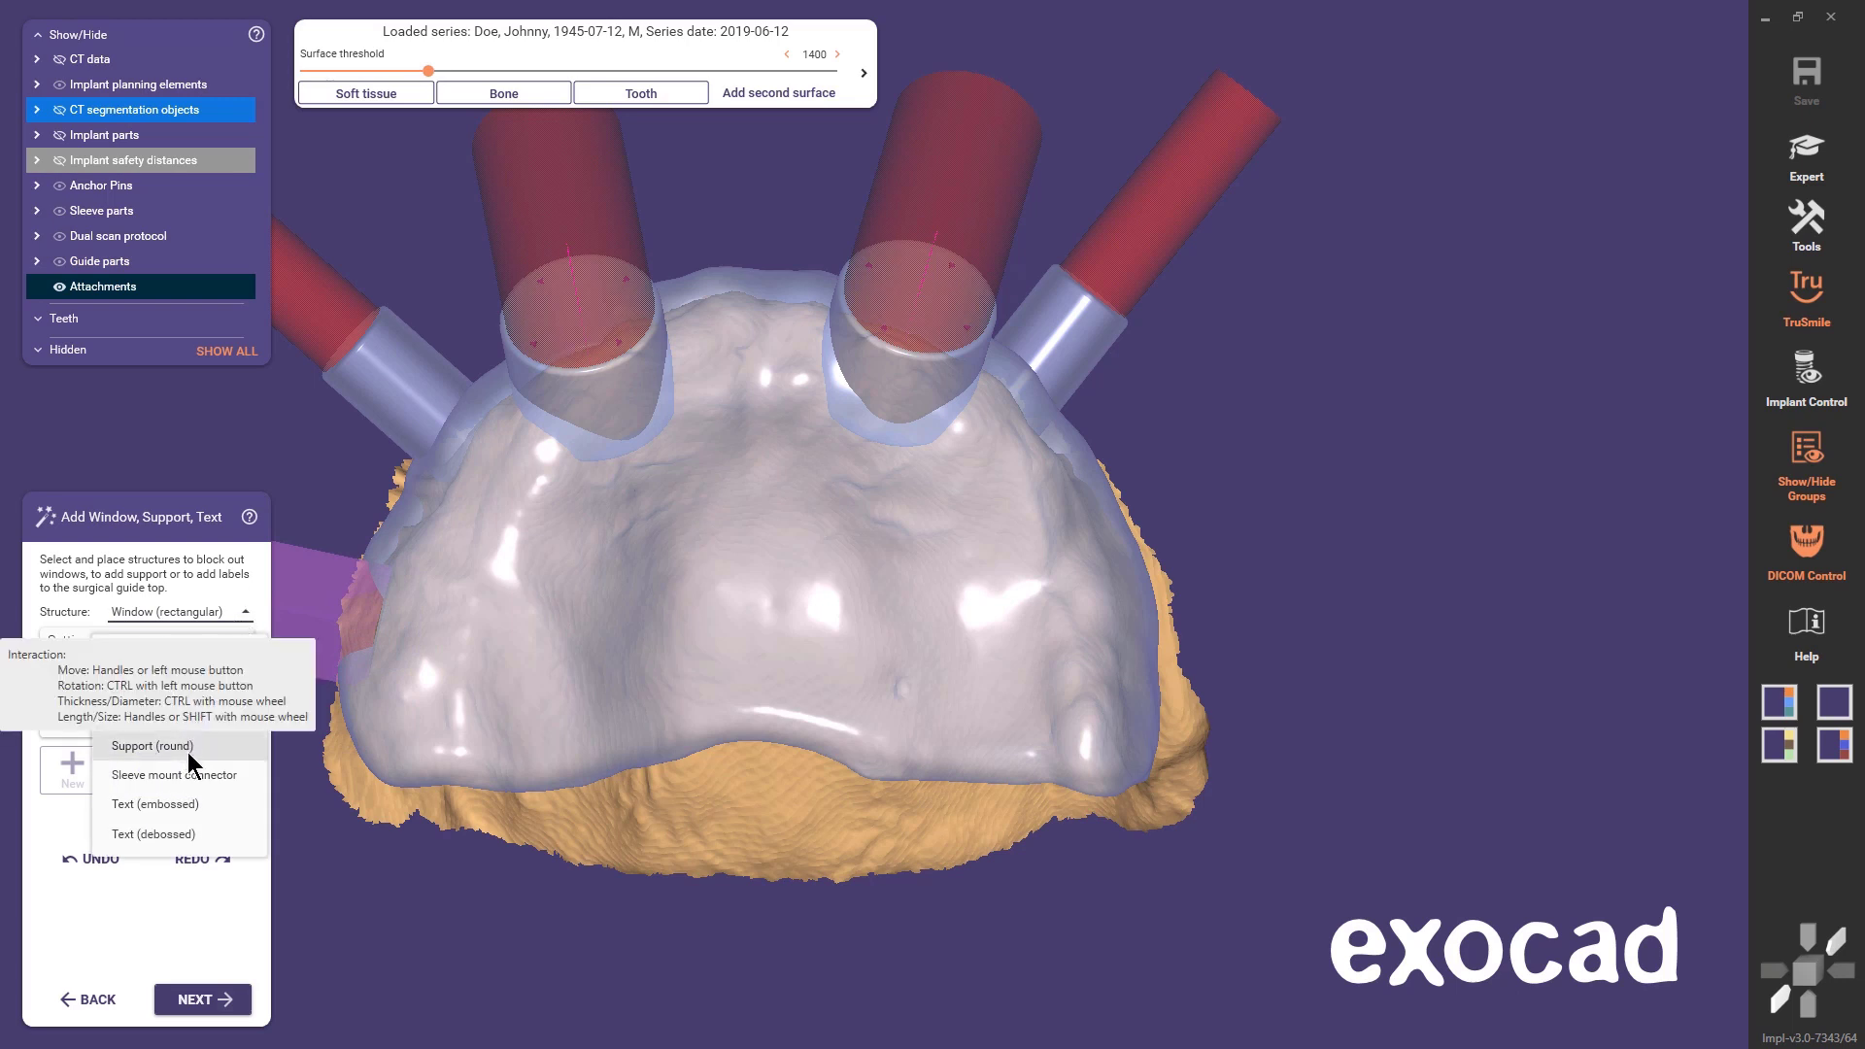
pyautogui.click(177, 804)
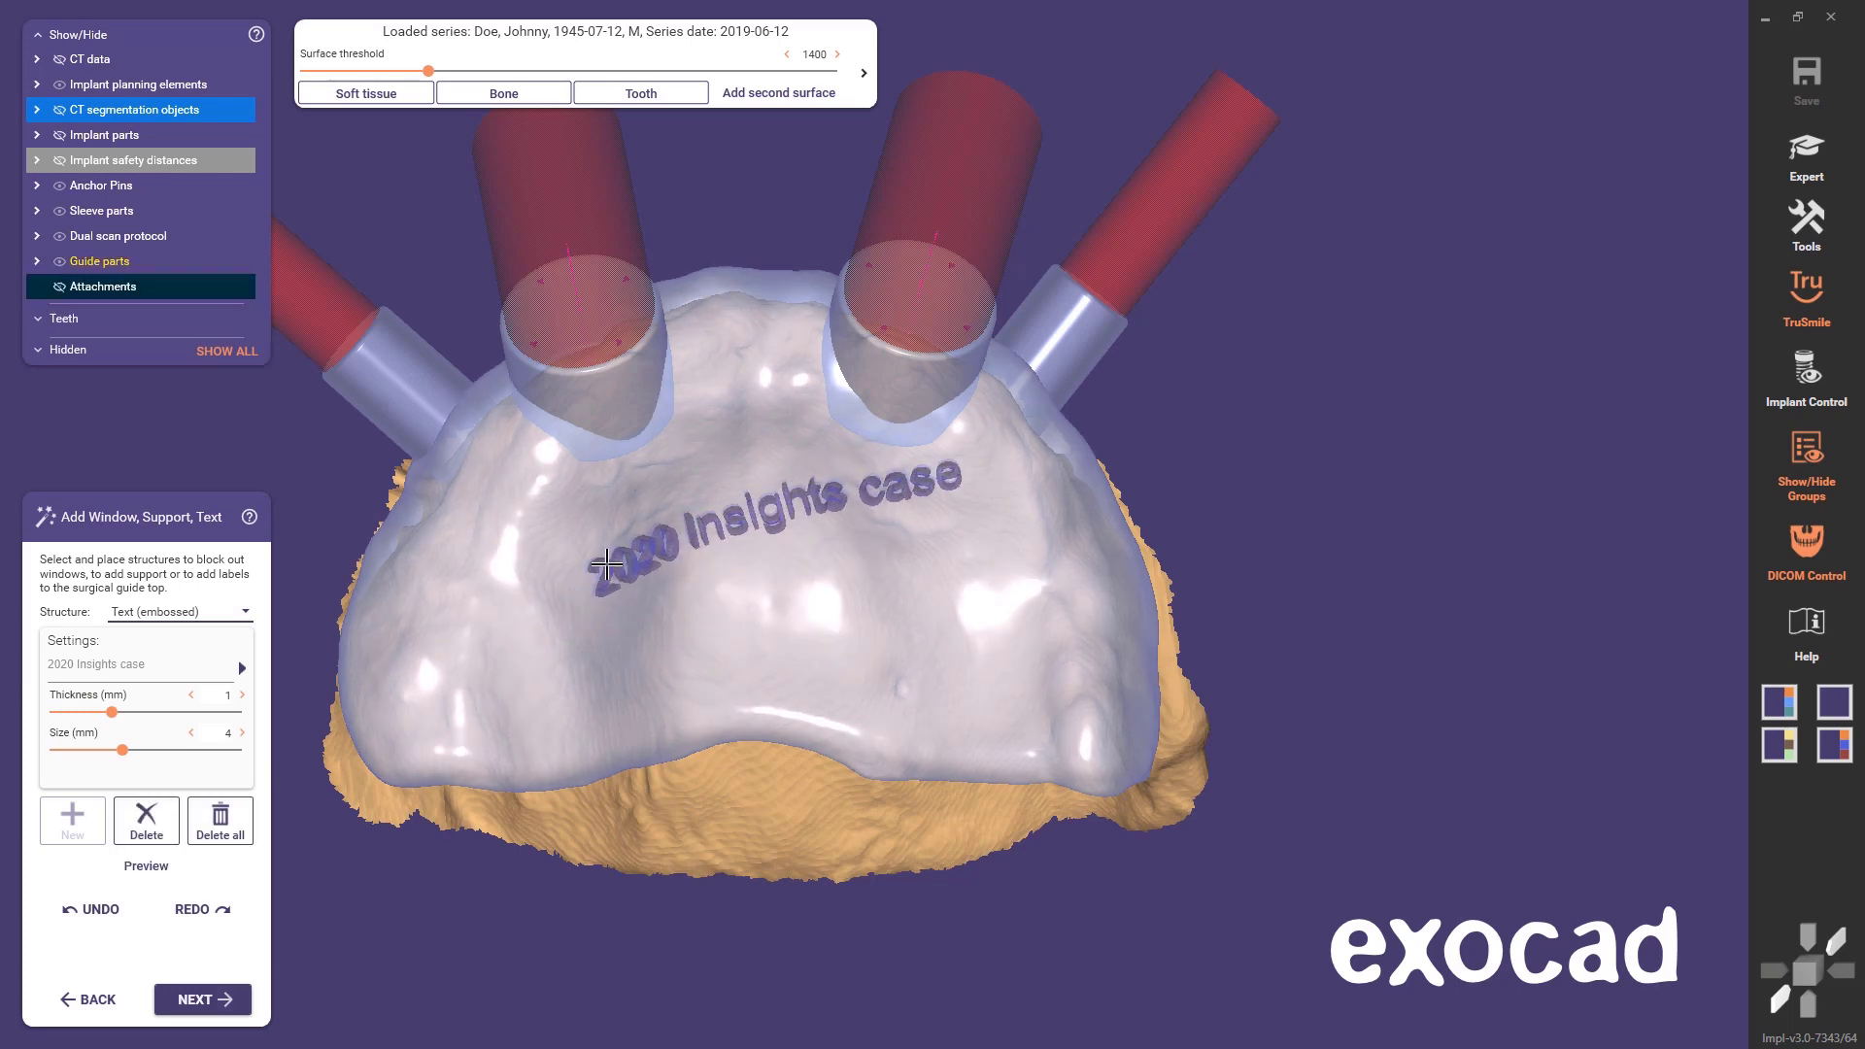
pyautogui.click(157, 669)
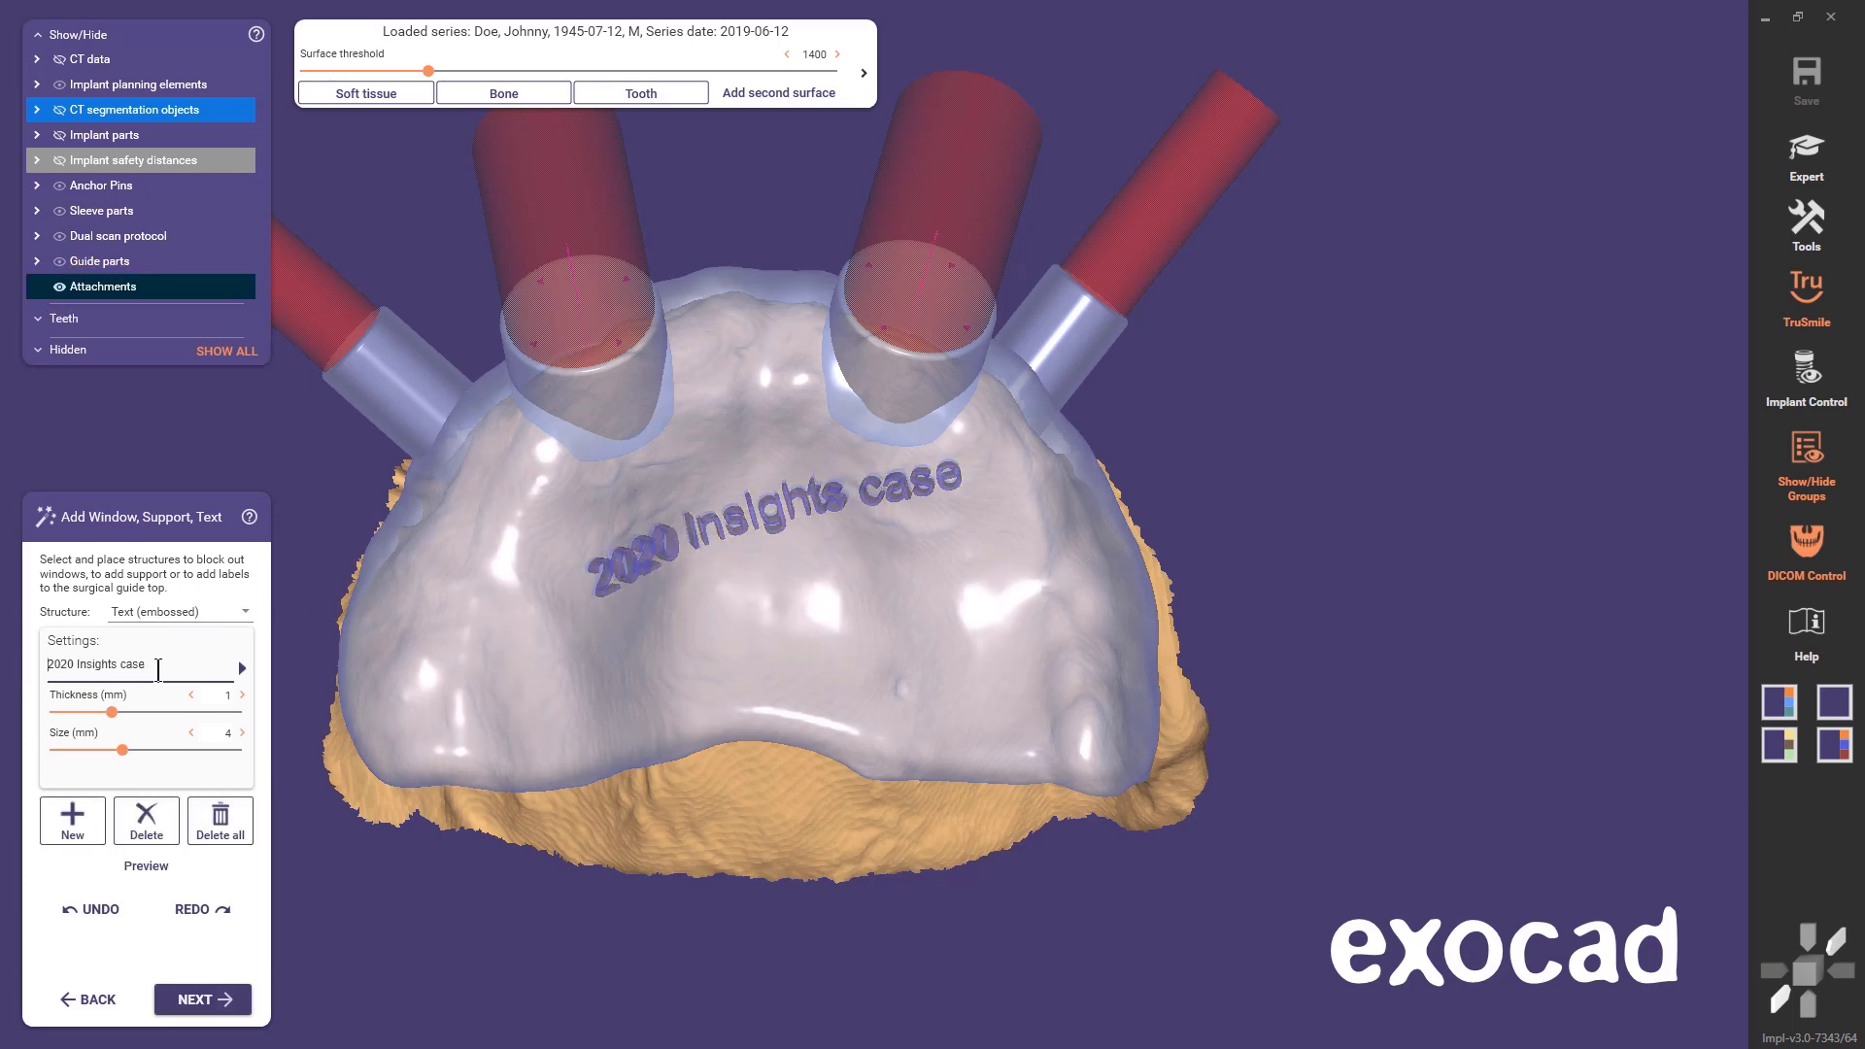
pyautogui.press('BackSpace')
pyautogui.press('BackSpace')
pyautogui.press('BackSpace')
pyautogui.press('BackSpace')
pyautogui.write('2020')
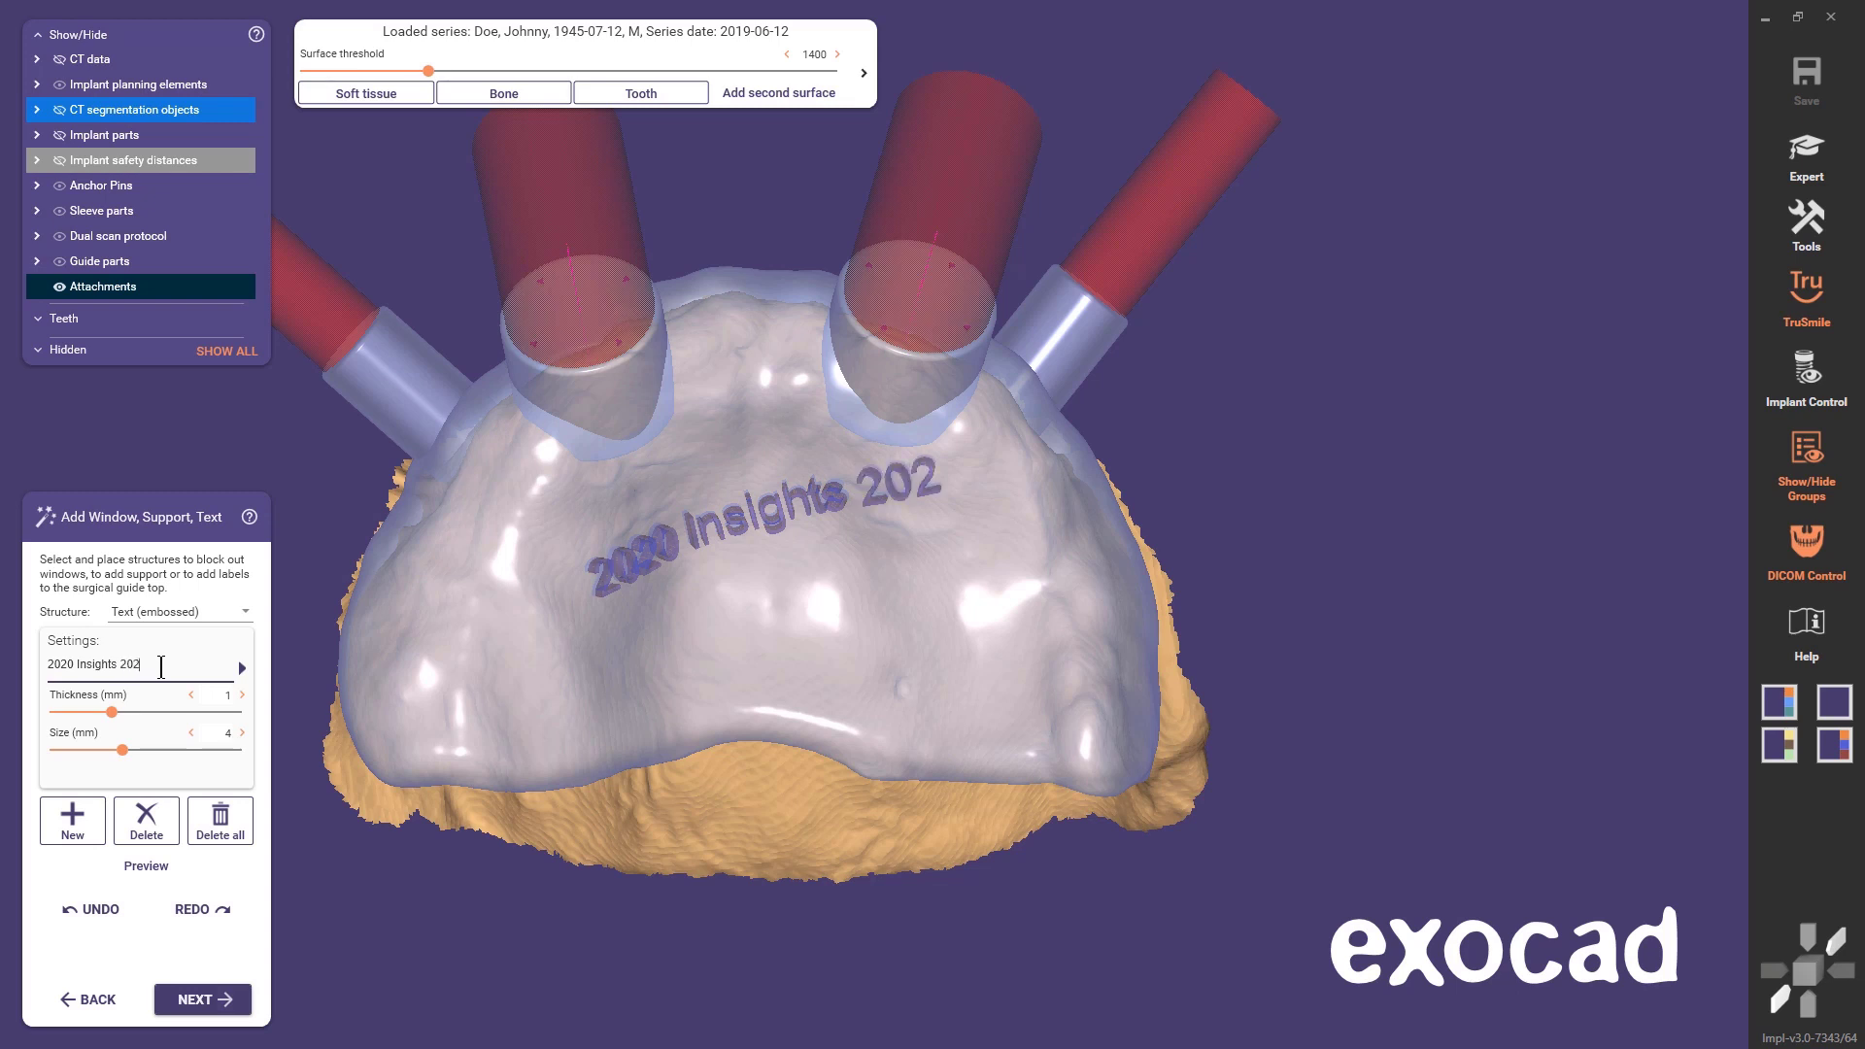
pyautogui.click(74, 664)
pyautogui.press('BackSpace')
pyautogui.press('BackSpace')
pyautogui.press('BackSpace')
pyautogui.press('BackSpace')
pyautogui.press('BackSpace')
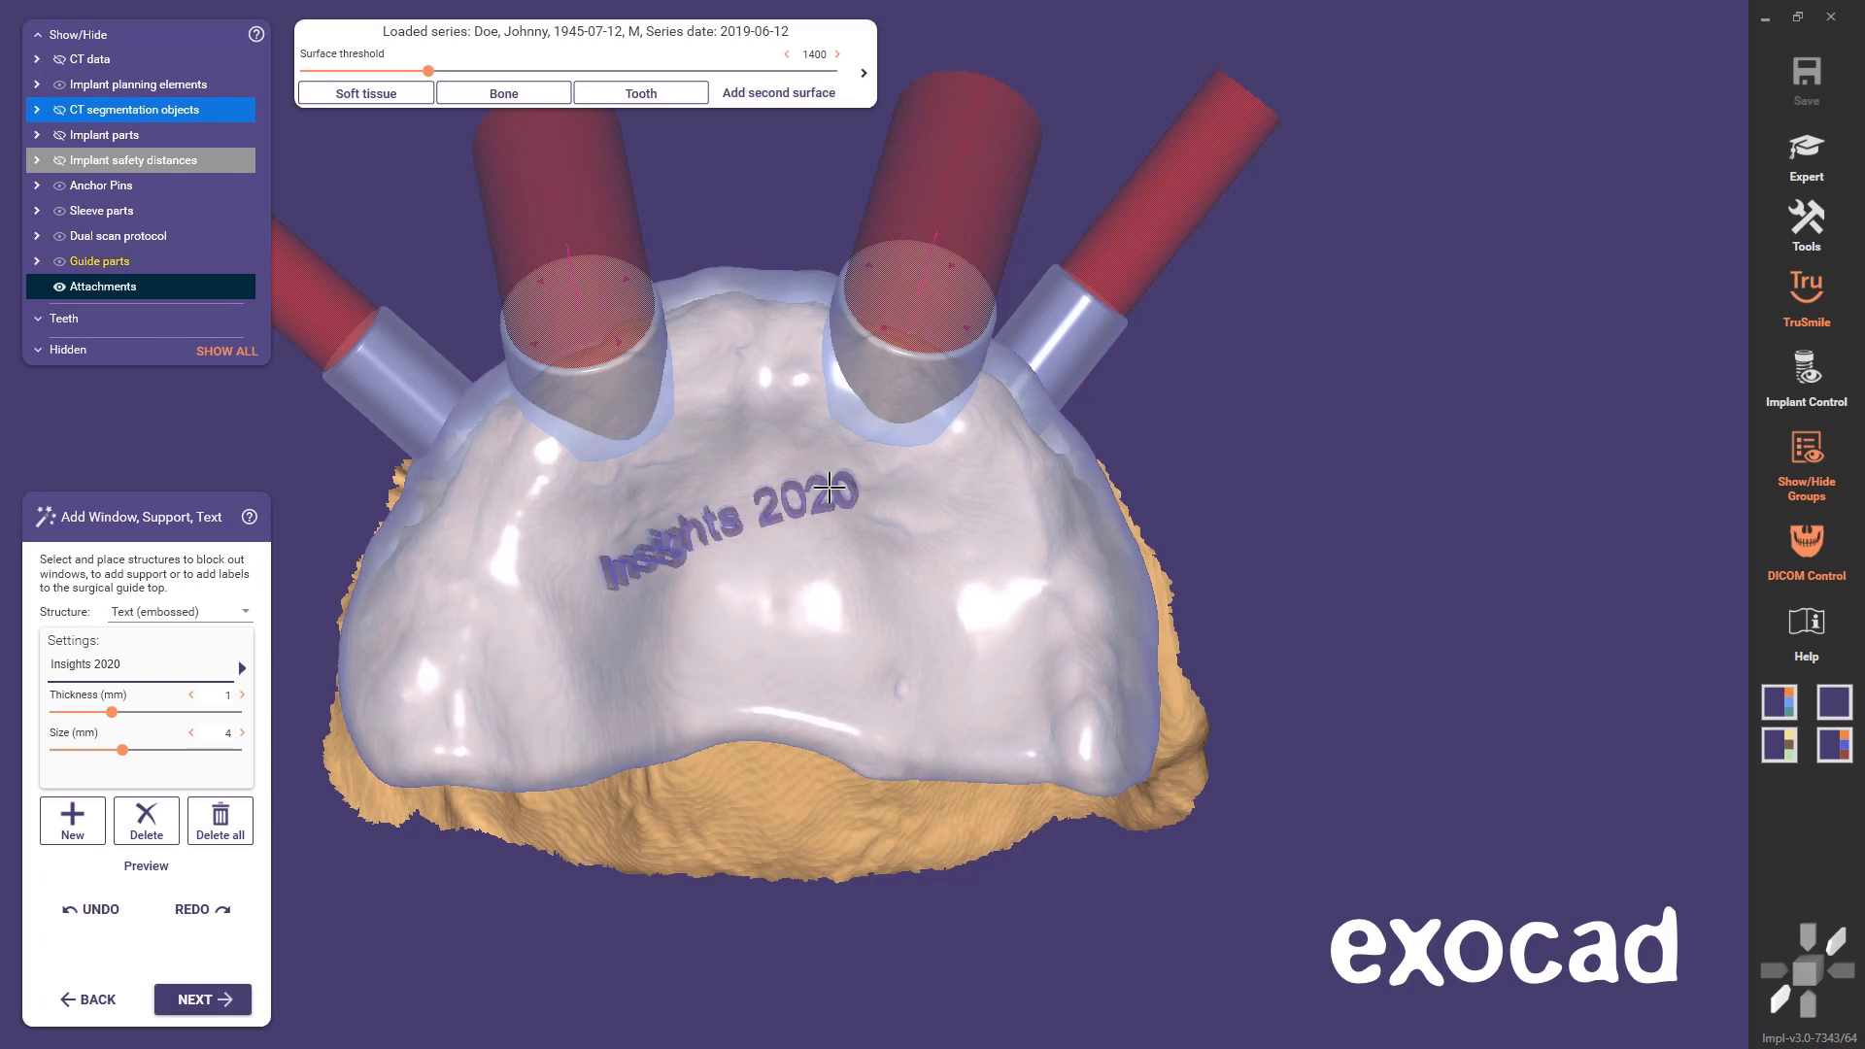
# - Rotate the 'Insights 2020' label level and shift it slightly right across the front
pyautogui.moveTo(831, 488); pyautogui.dragTo(784, 536)
pyautogui.moveTo(772, 610); pyautogui.dragTo(769, 609, button='right')
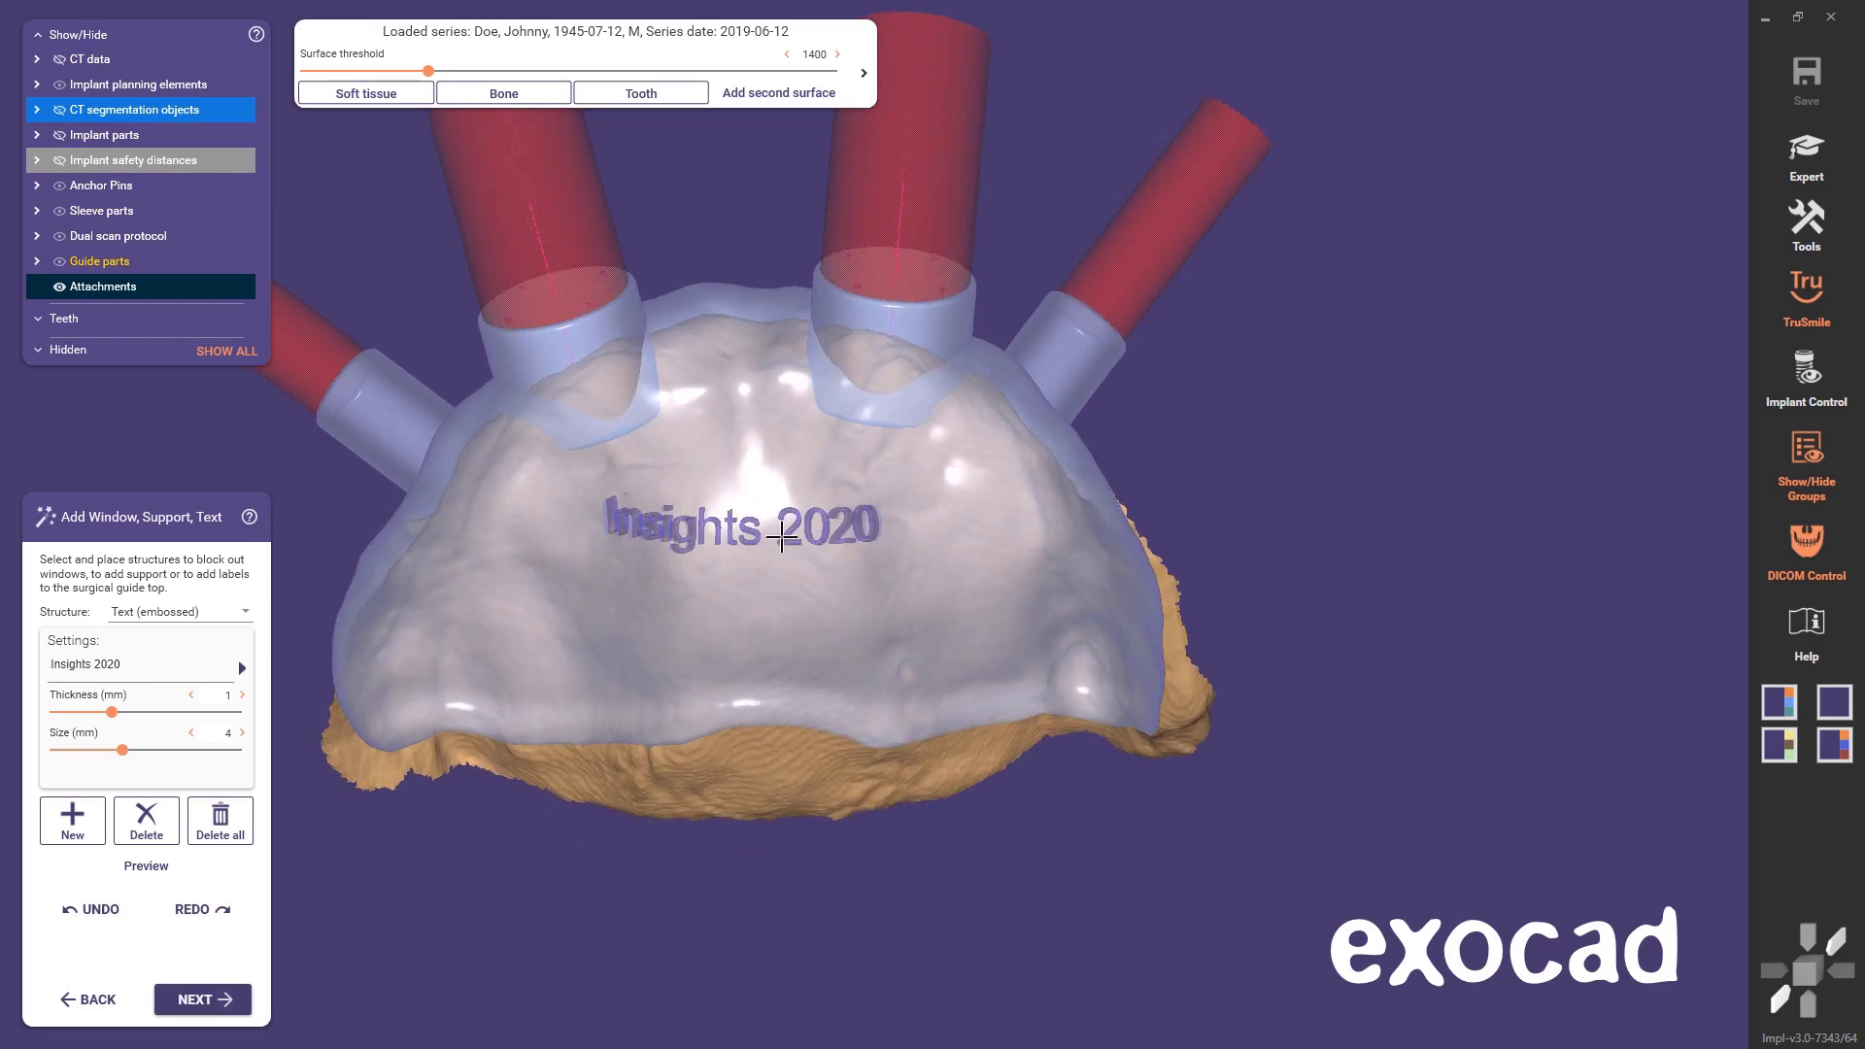
pyautogui.moveTo(802, 532); pyautogui.dragTo(830, 533)
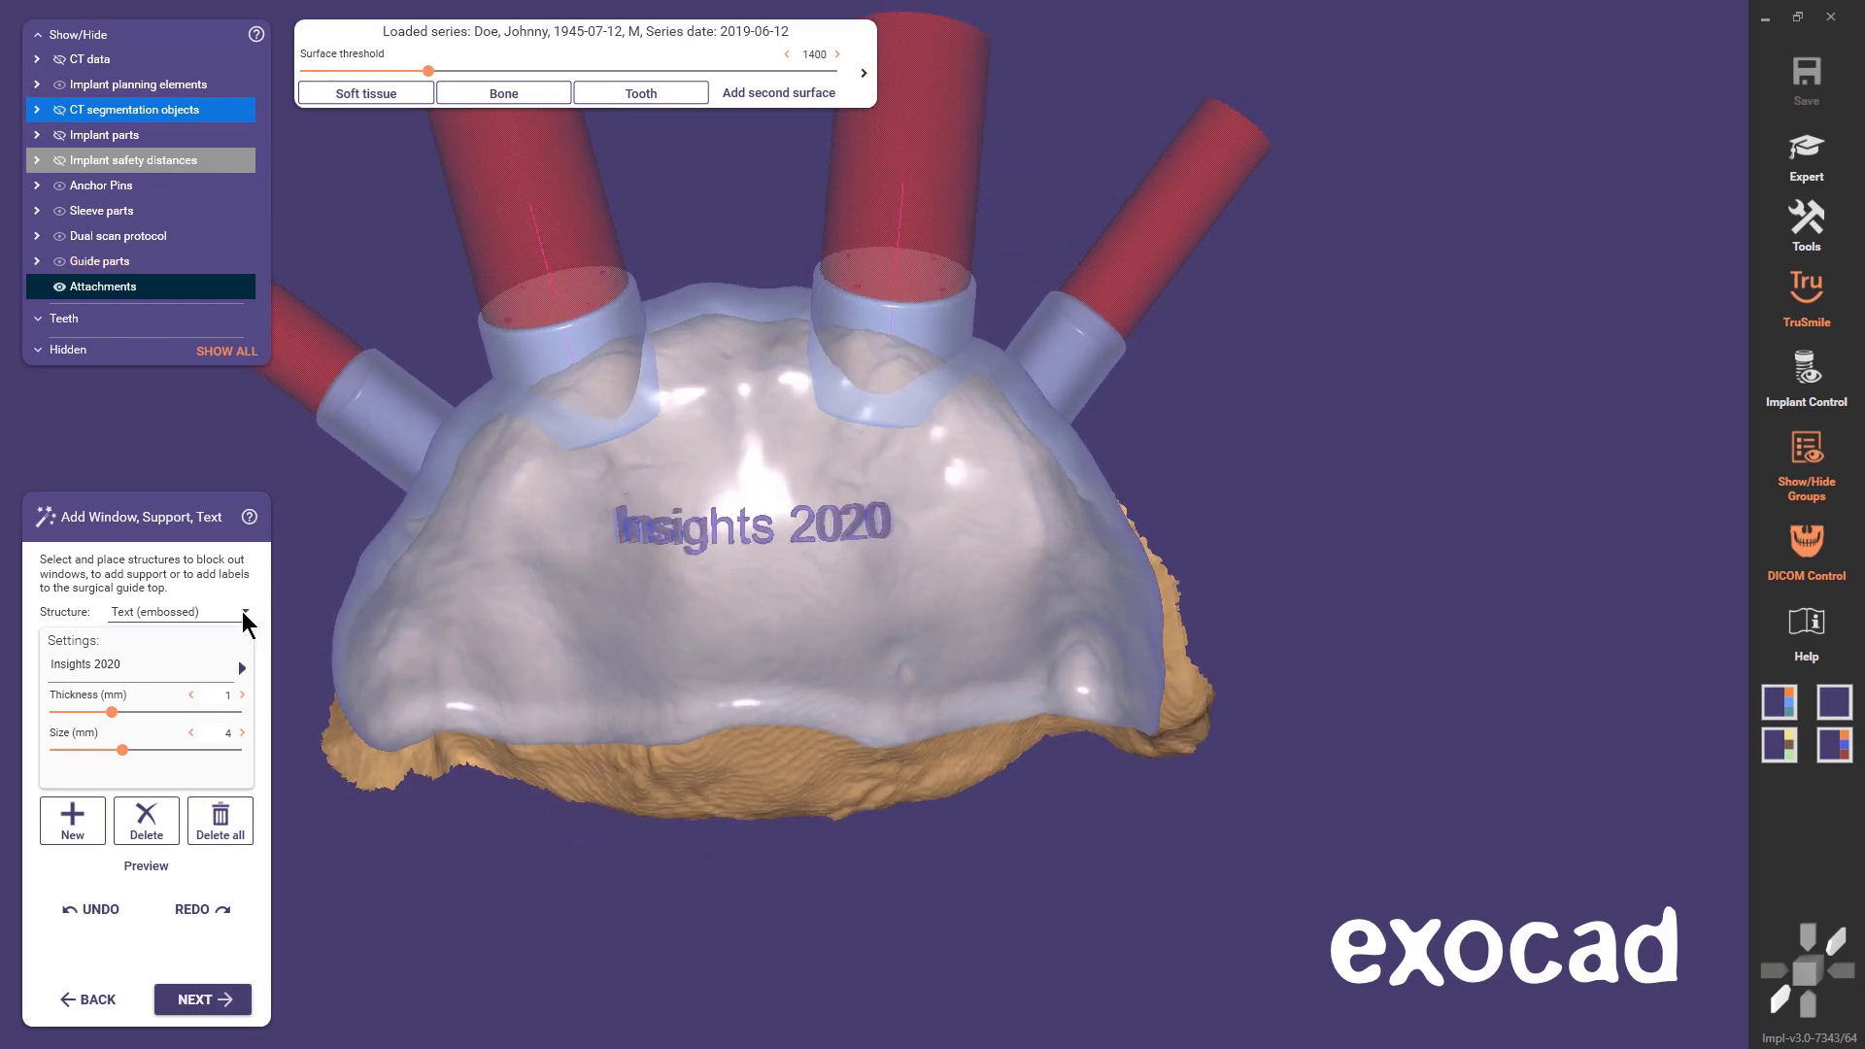
# - Add sleeve mount connectors at sleeves 13 and 23, then delete them and continue to merging
pyautogui.click(246, 612)
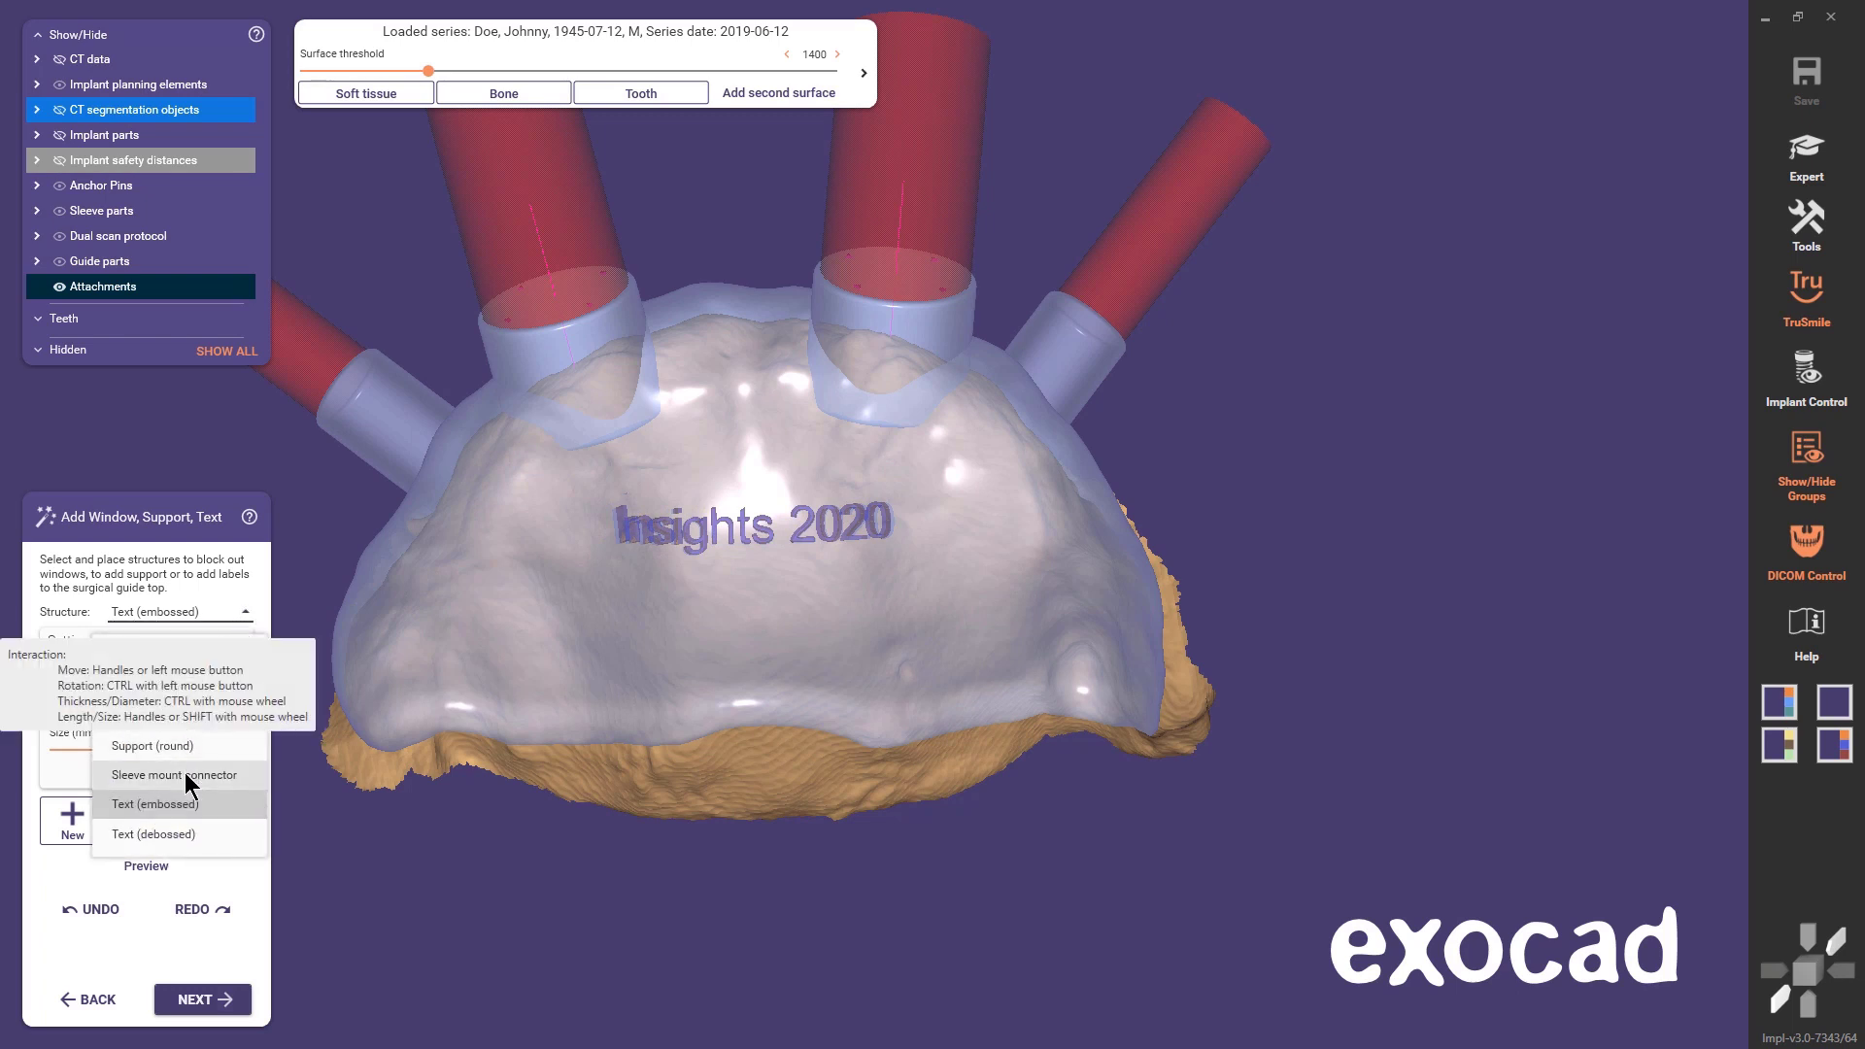
pyautogui.click(188, 777)
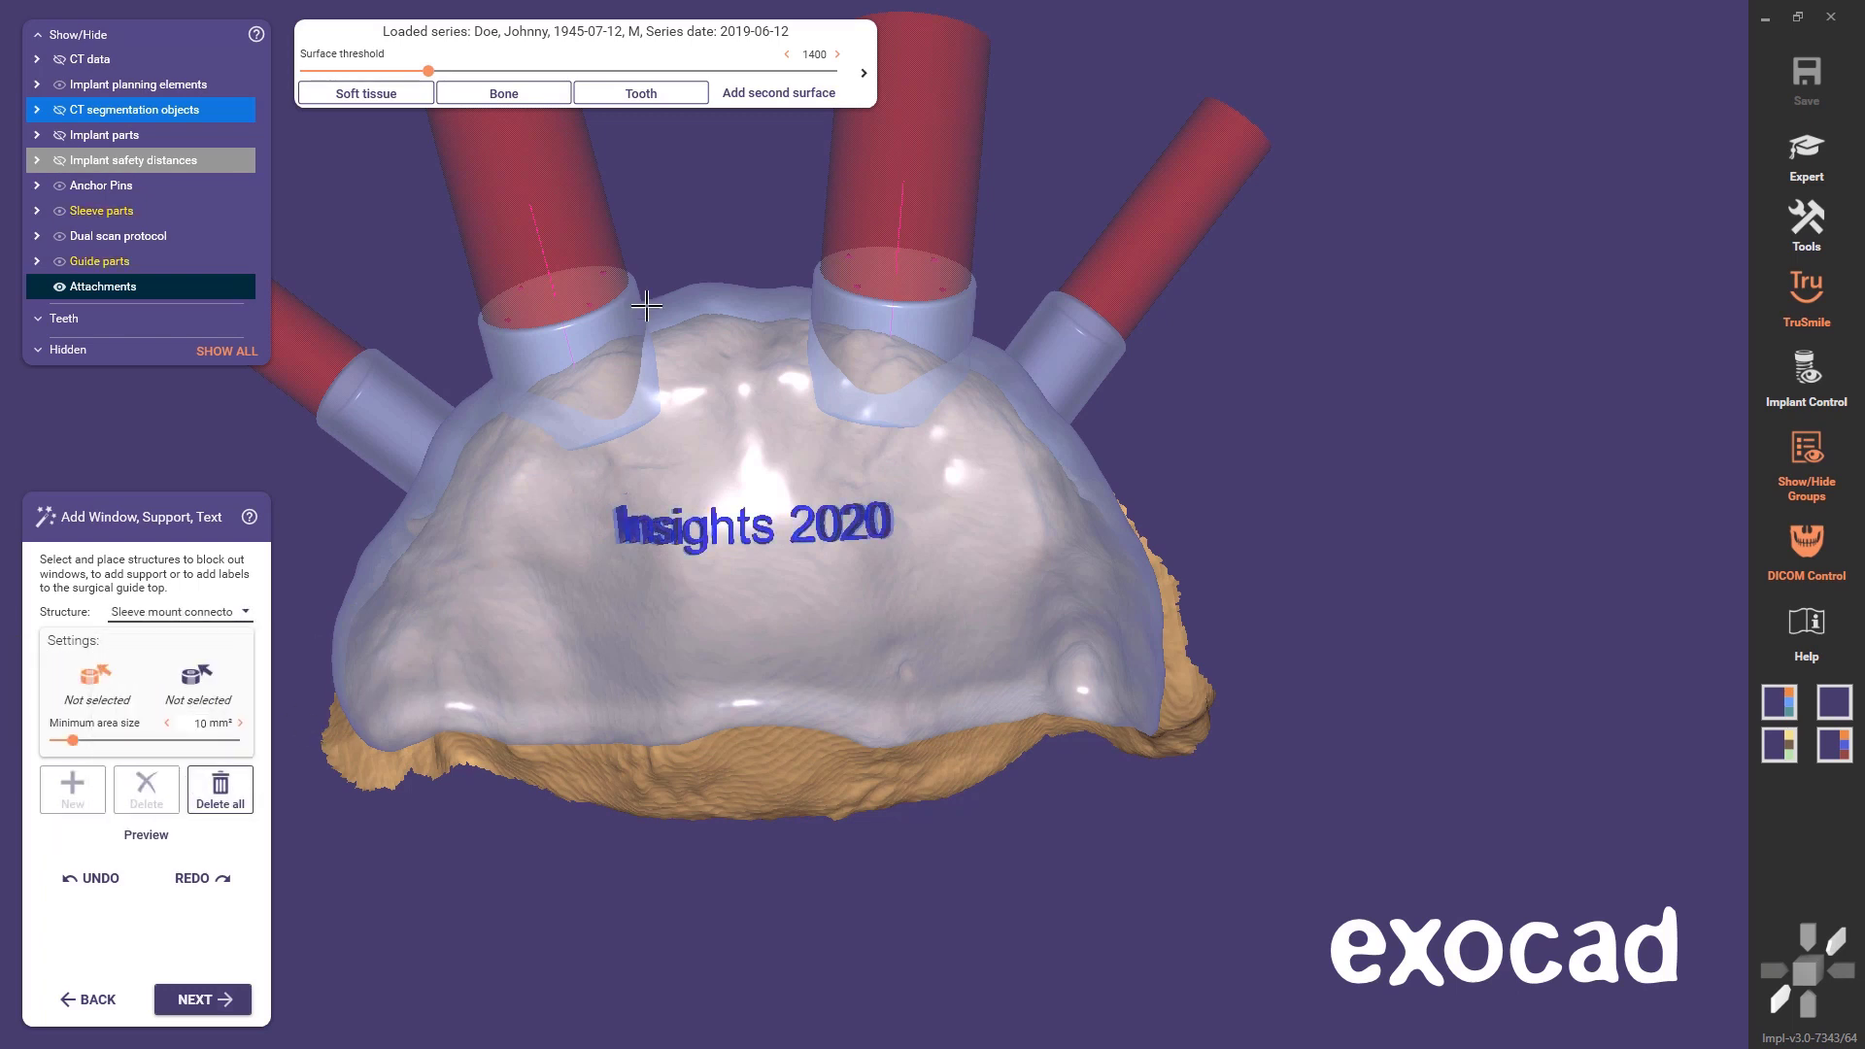
pyautogui.click(630, 333)
pyautogui.click(859, 320)
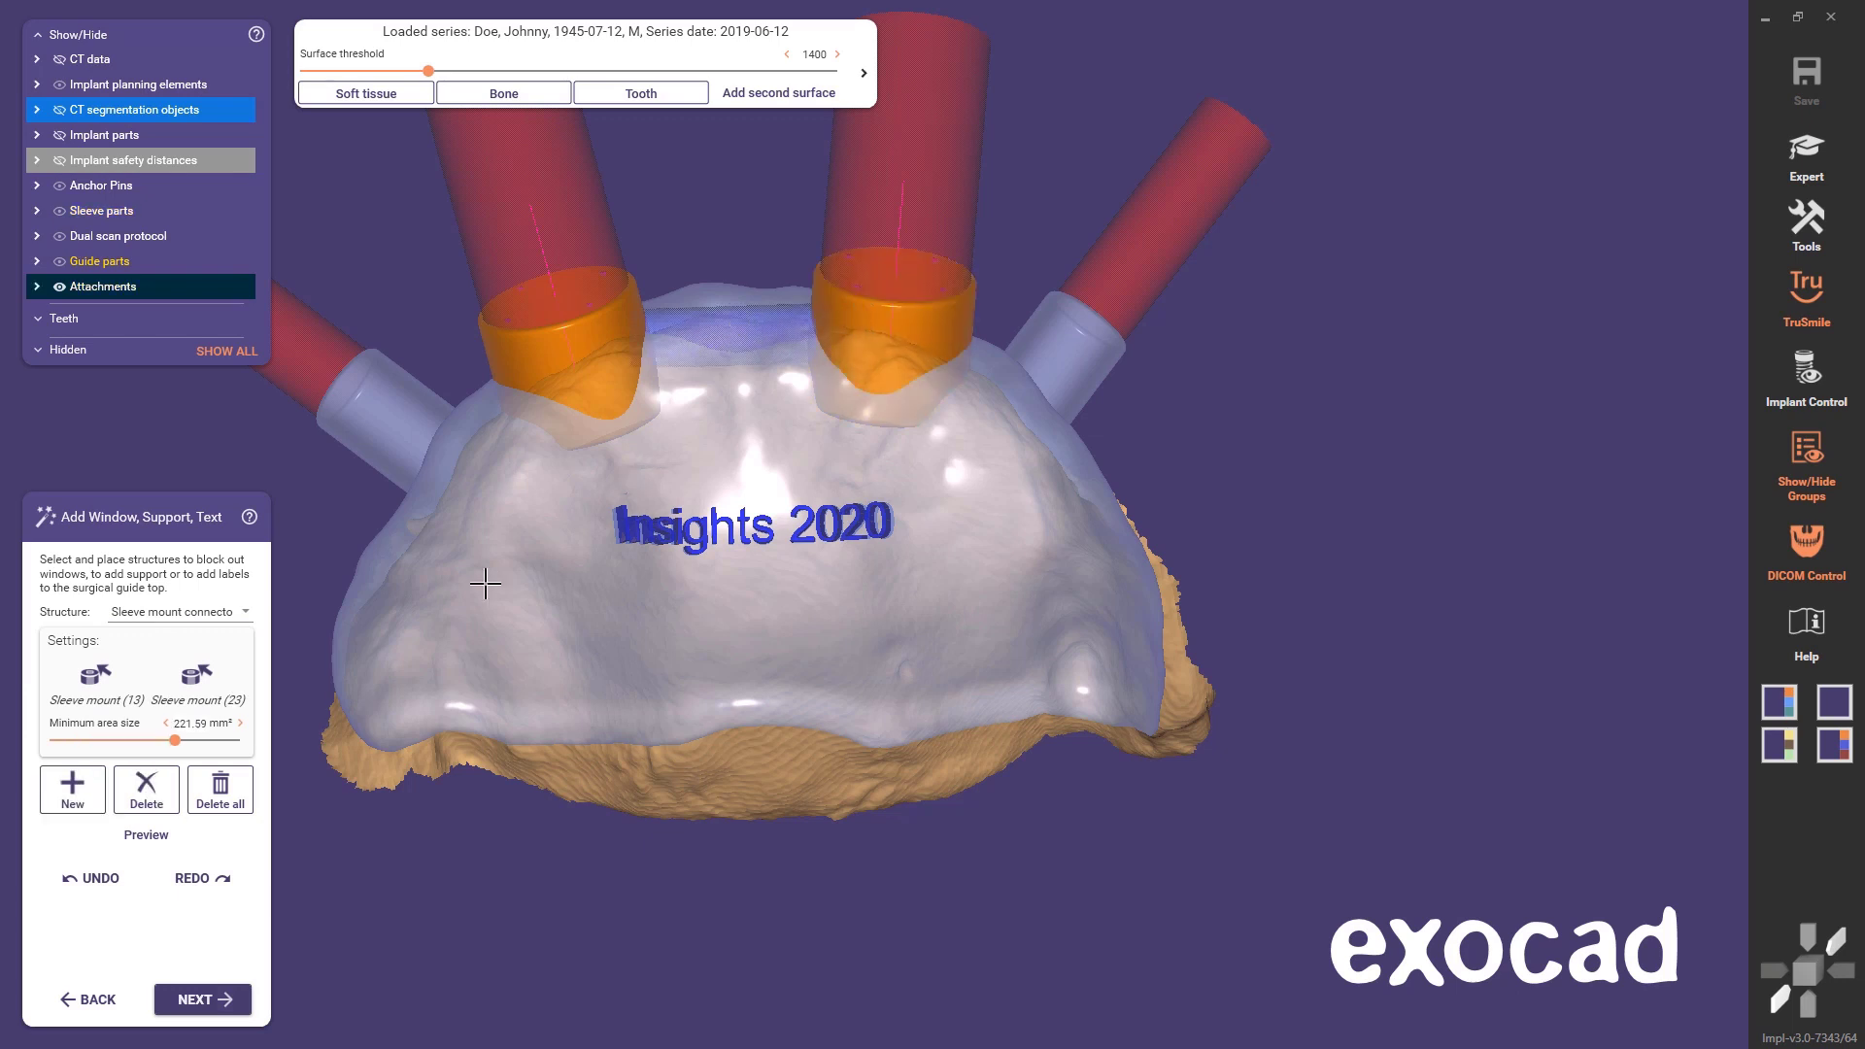
pyautogui.click(141, 802)
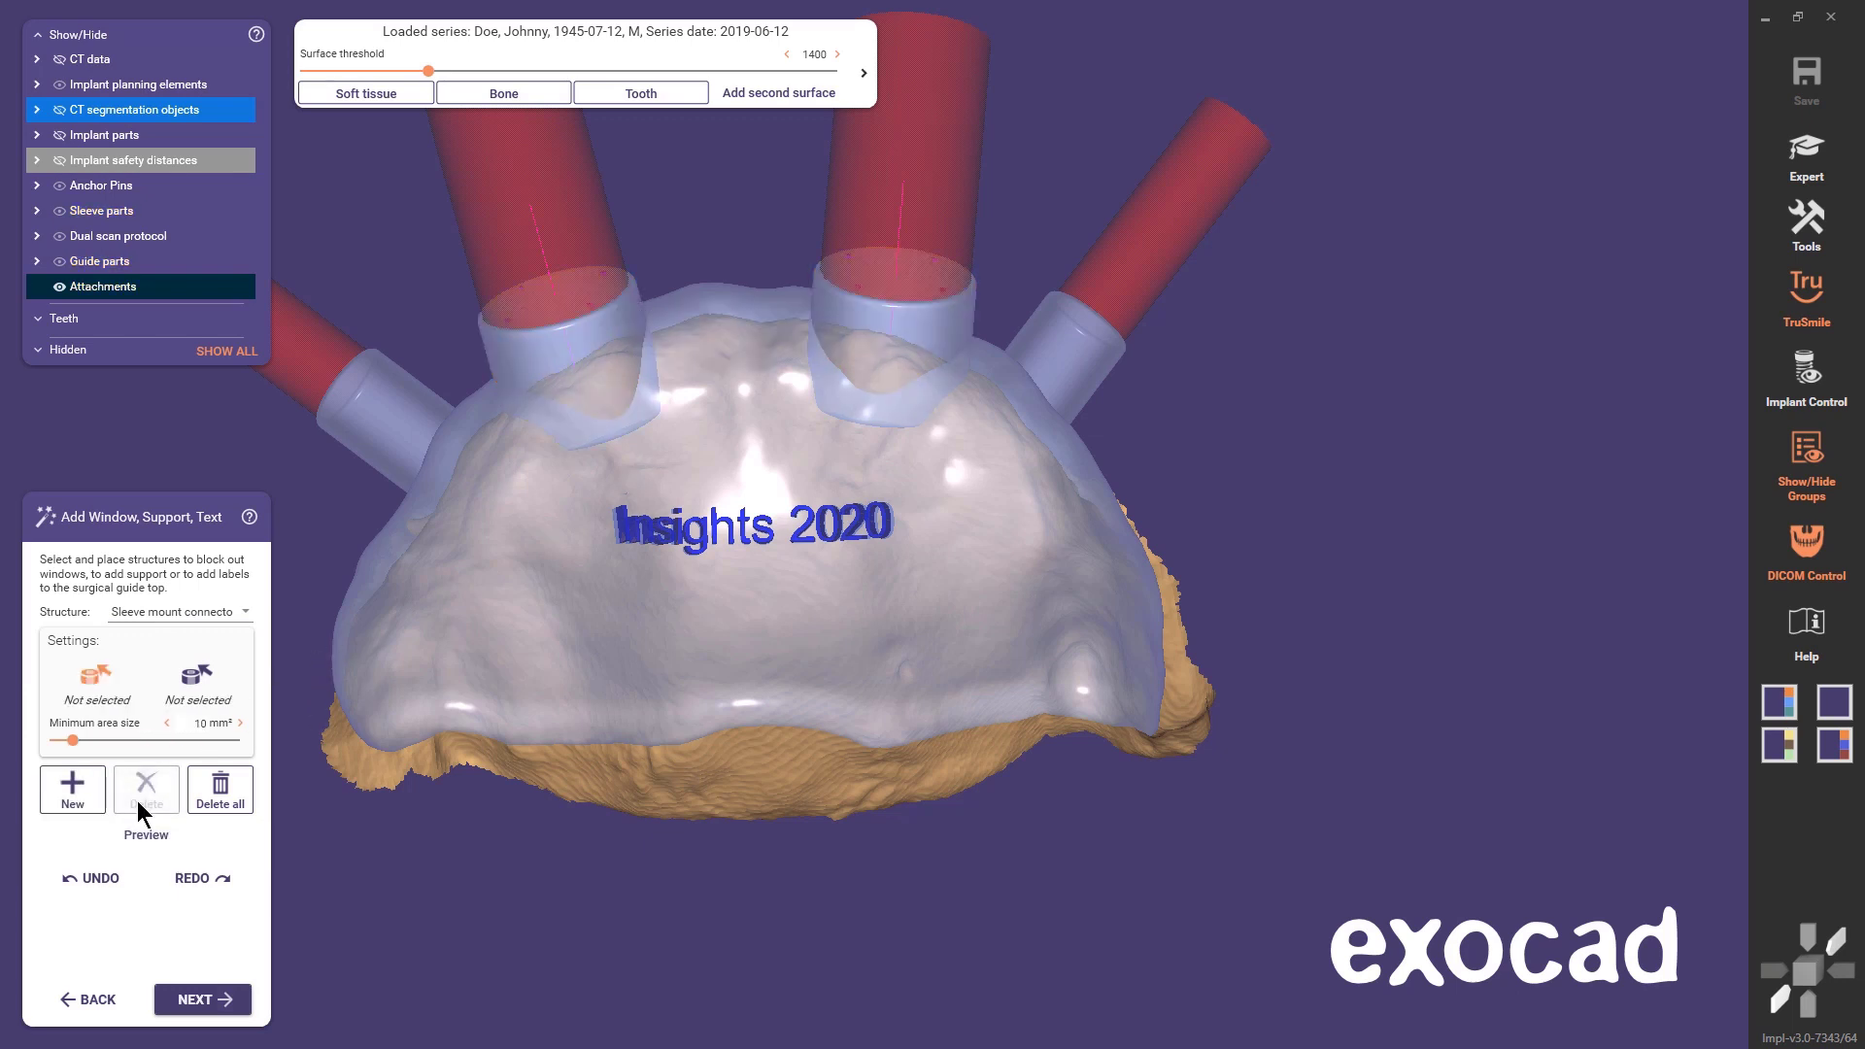
pyautogui.click(202, 999)
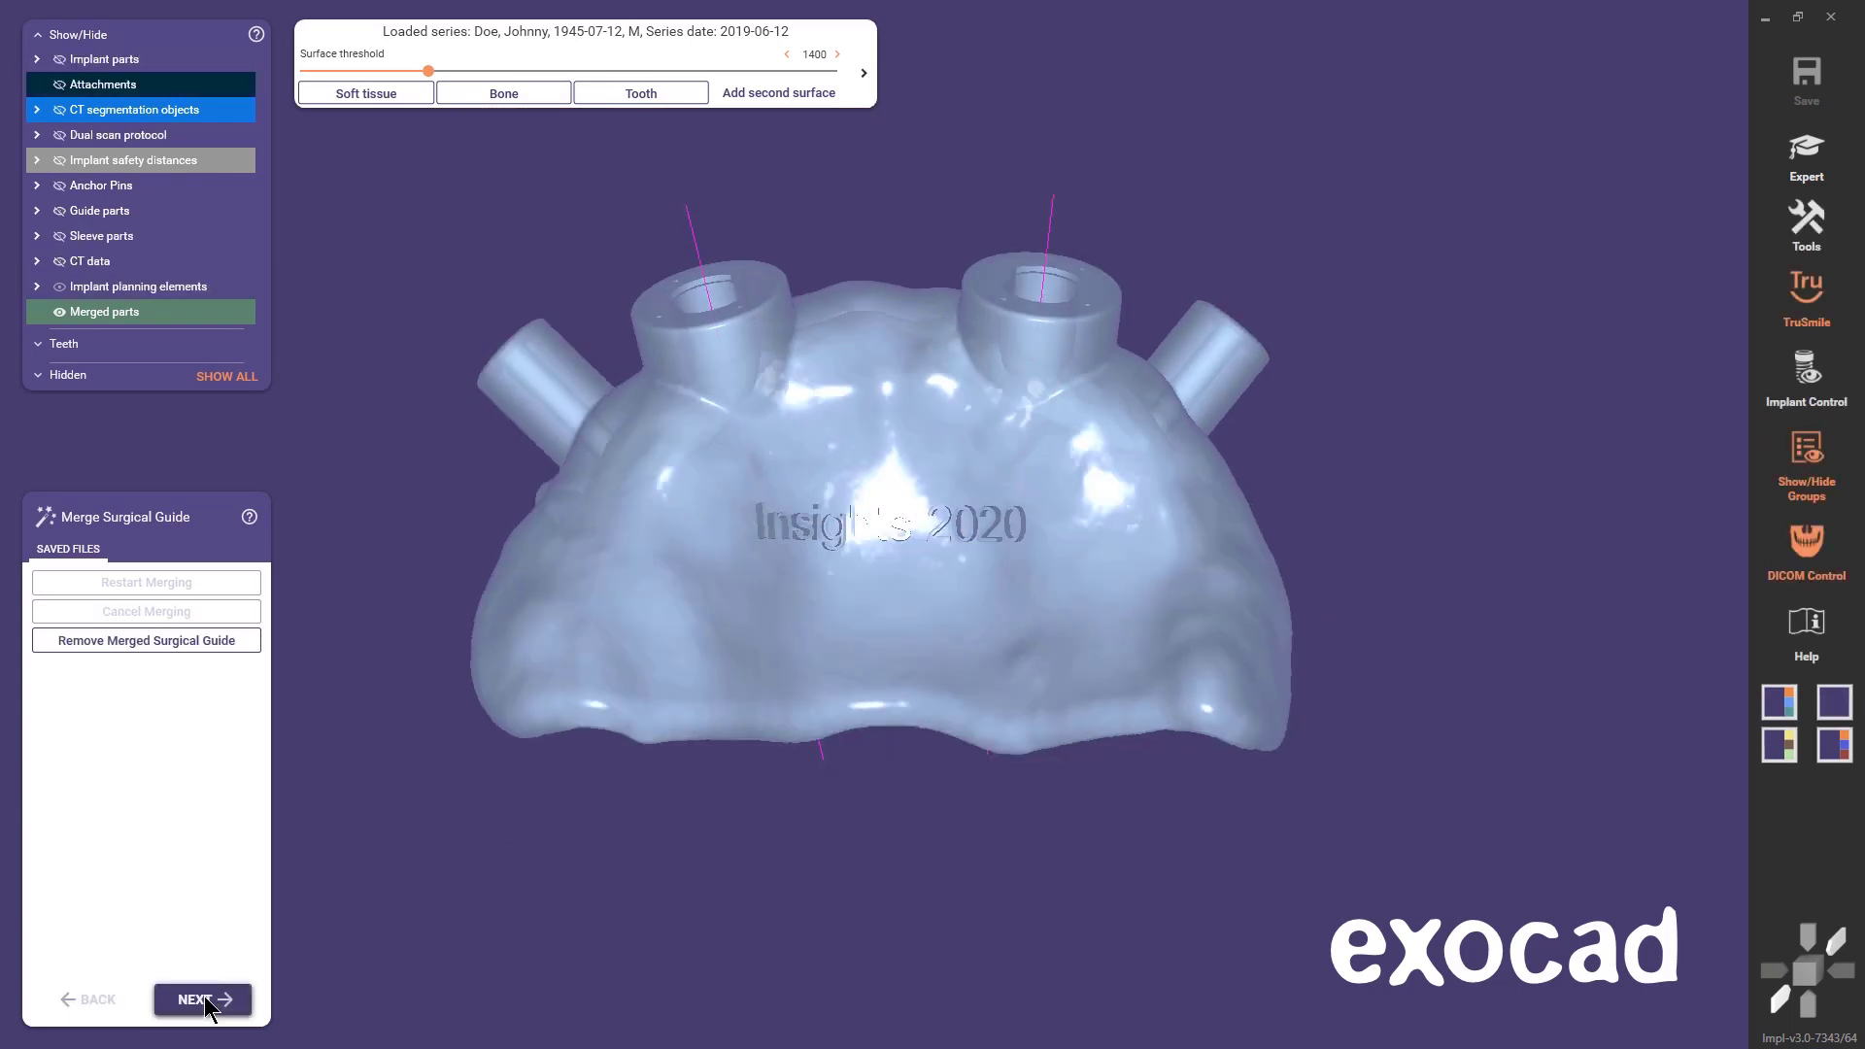
# - Accept the merged single-part guide with sleeve mounts and label, moving to free-form editing
pyautogui.click(204, 1000)
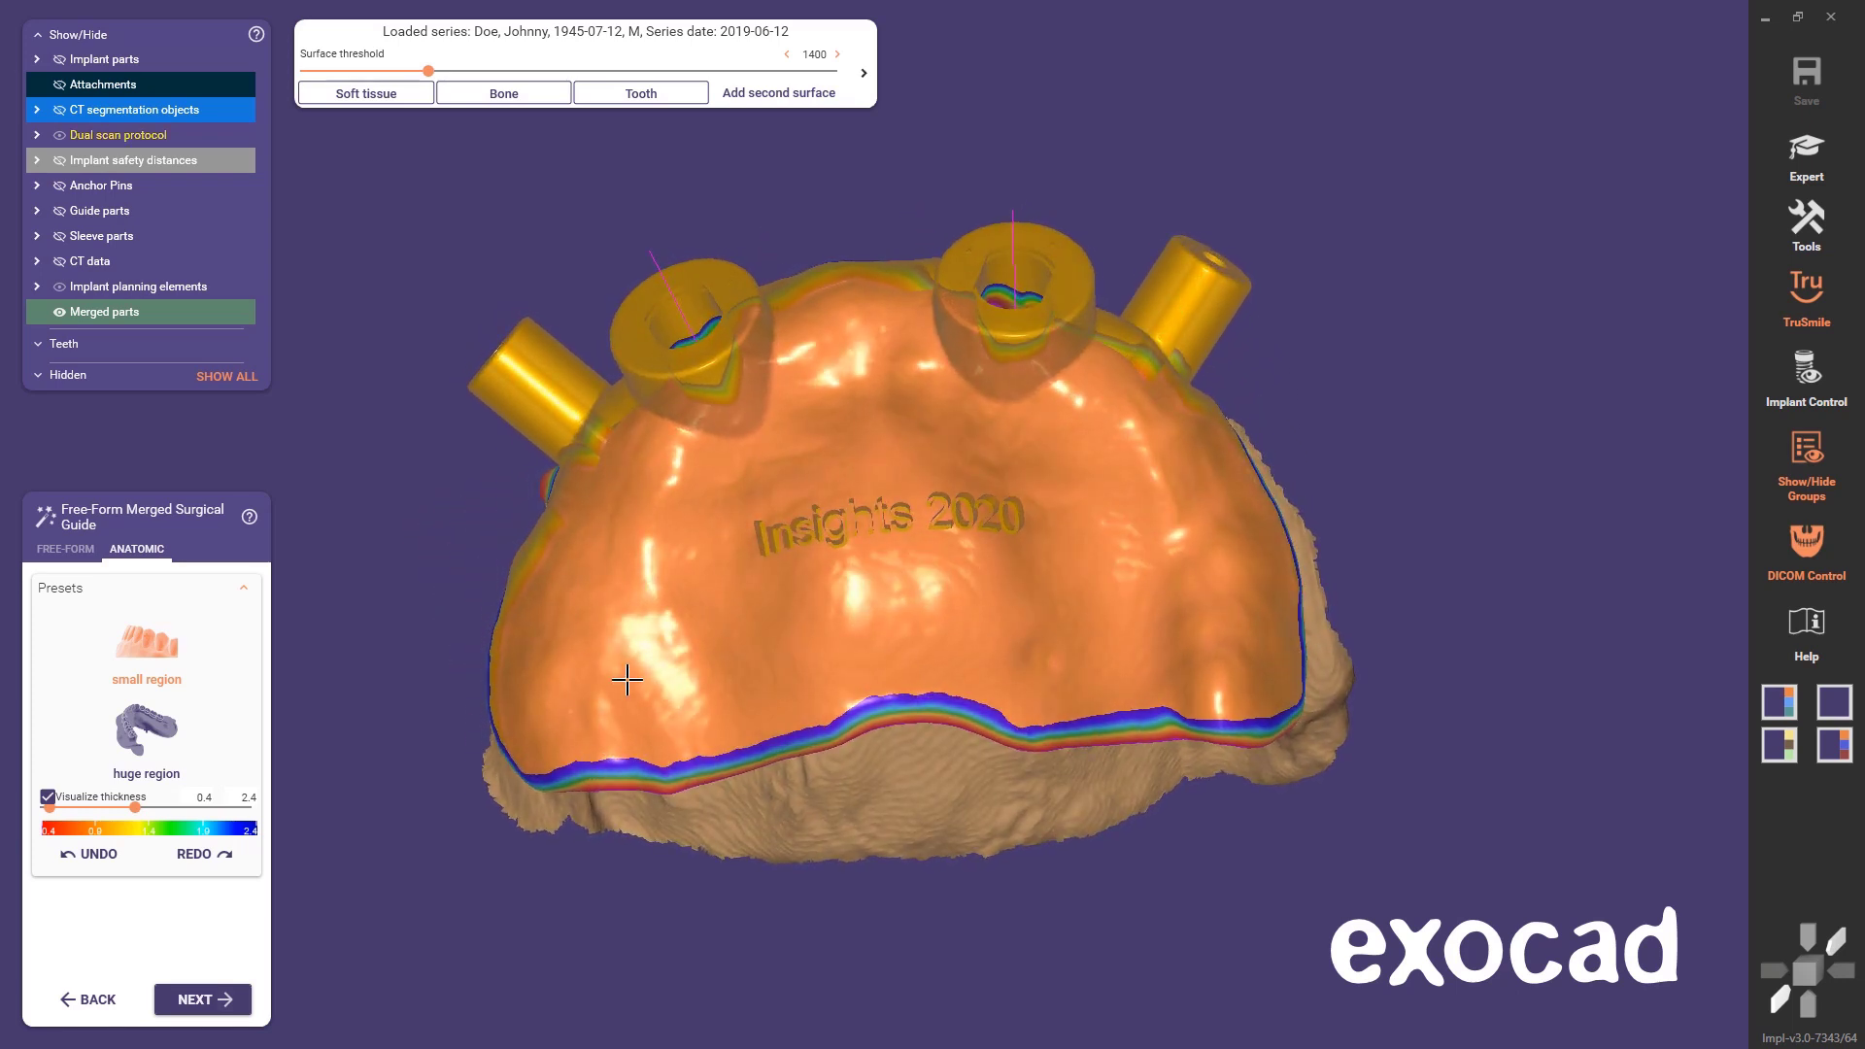
# - Apply the huge region anatomic preset, try and undo an Add/Remove stroke, then finish
pyautogui.click(192, 735)
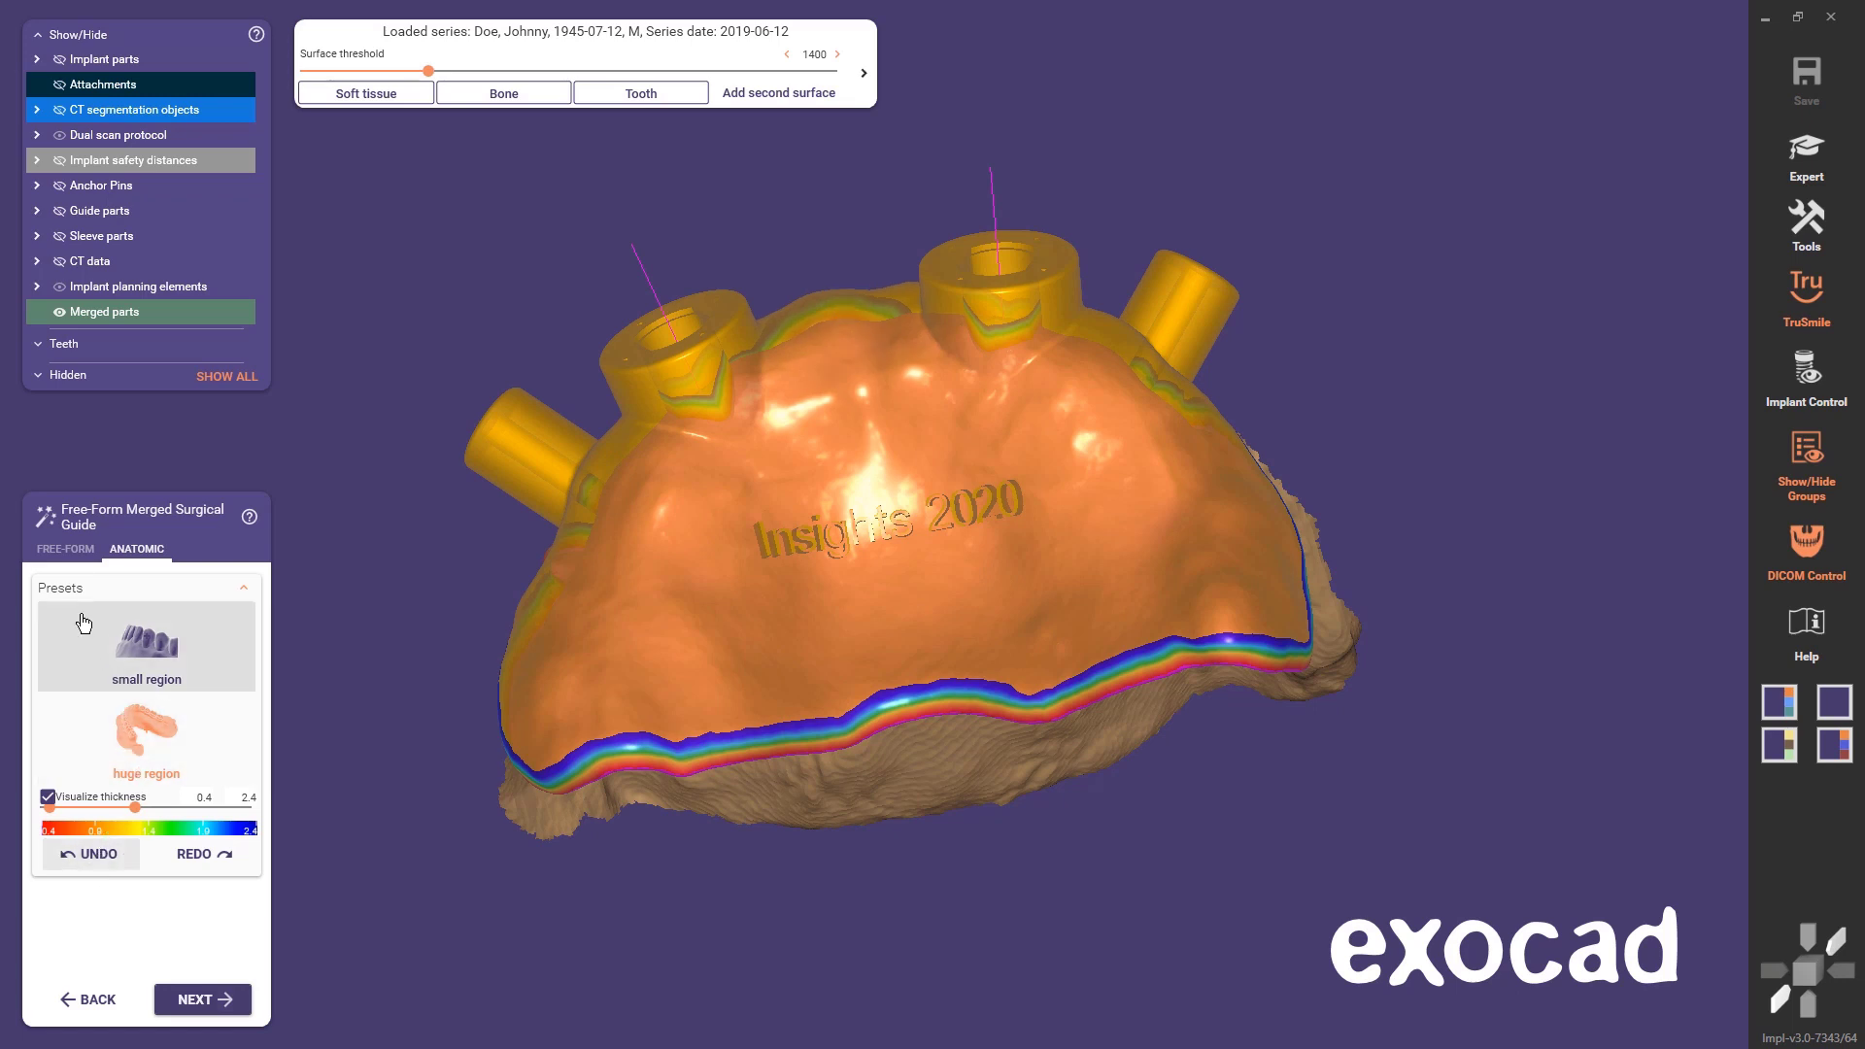
pyautogui.click(59, 550)
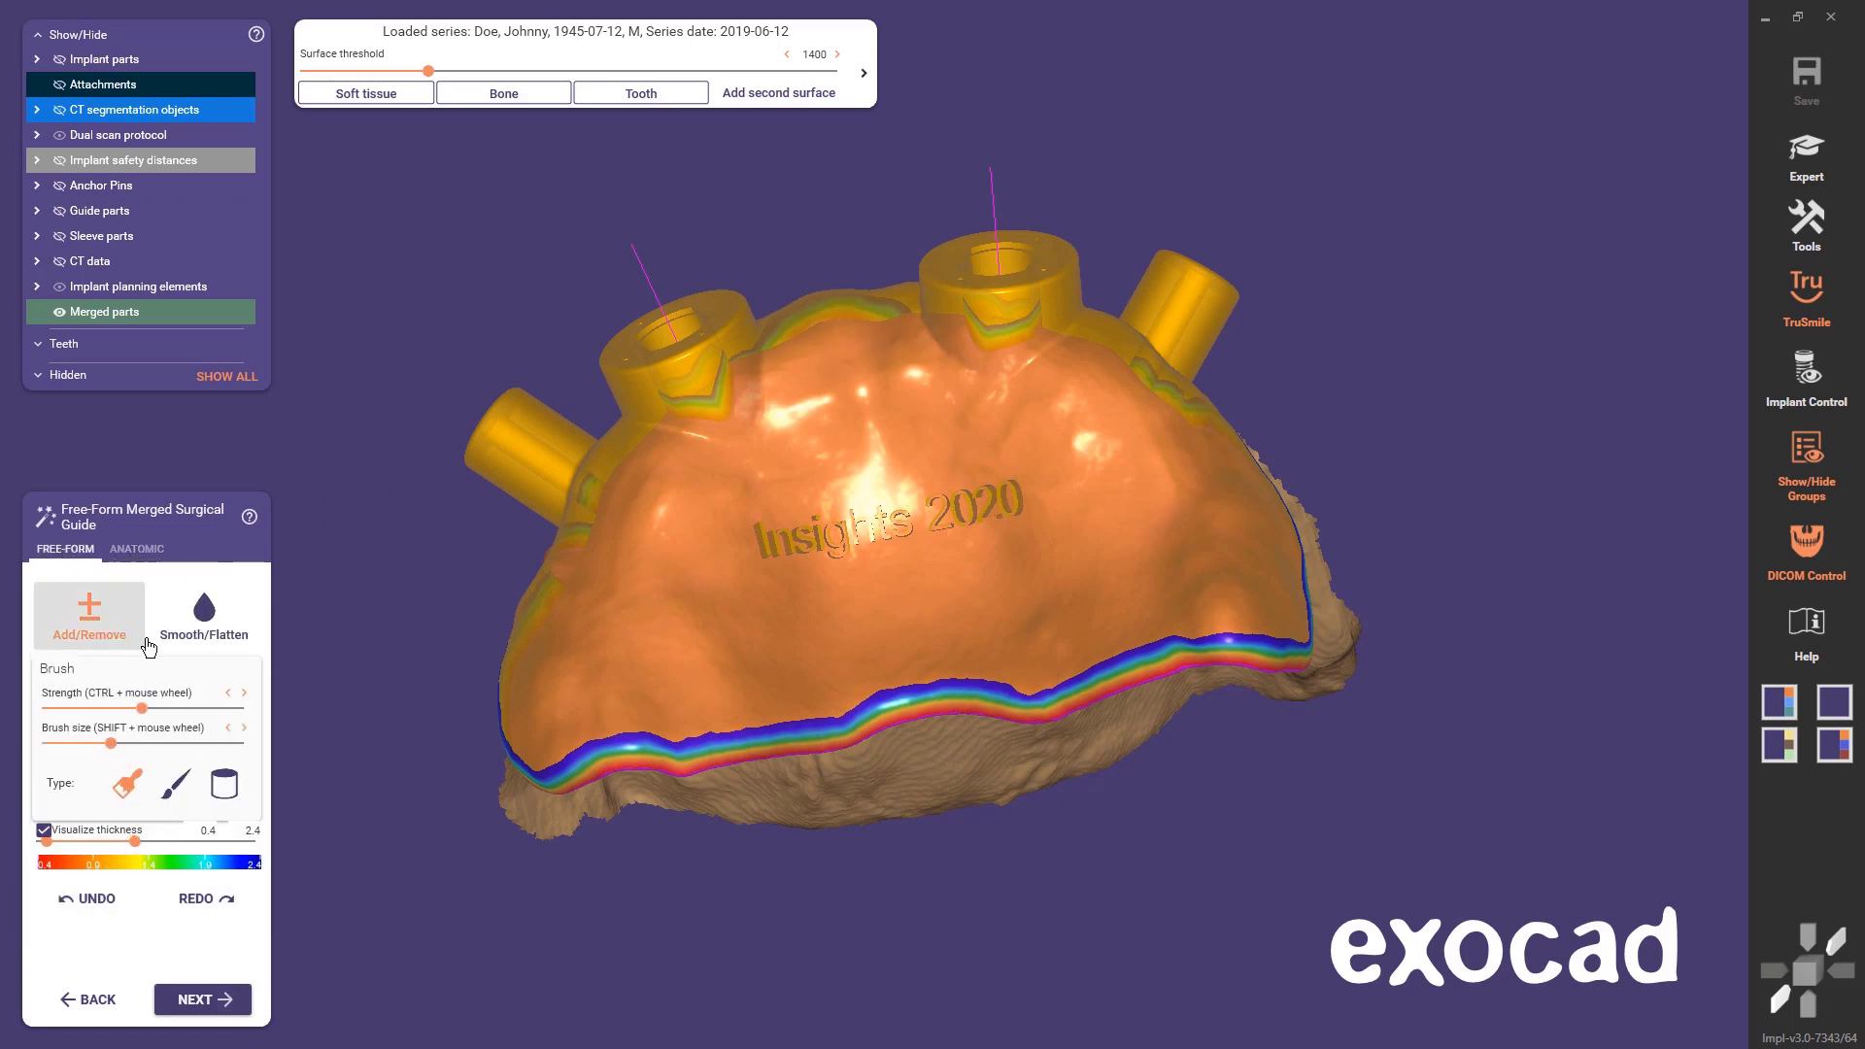
pyautogui.click(90, 614)
pyautogui.moveTo(141, 707); pyautogui.dragTo(196, 708)
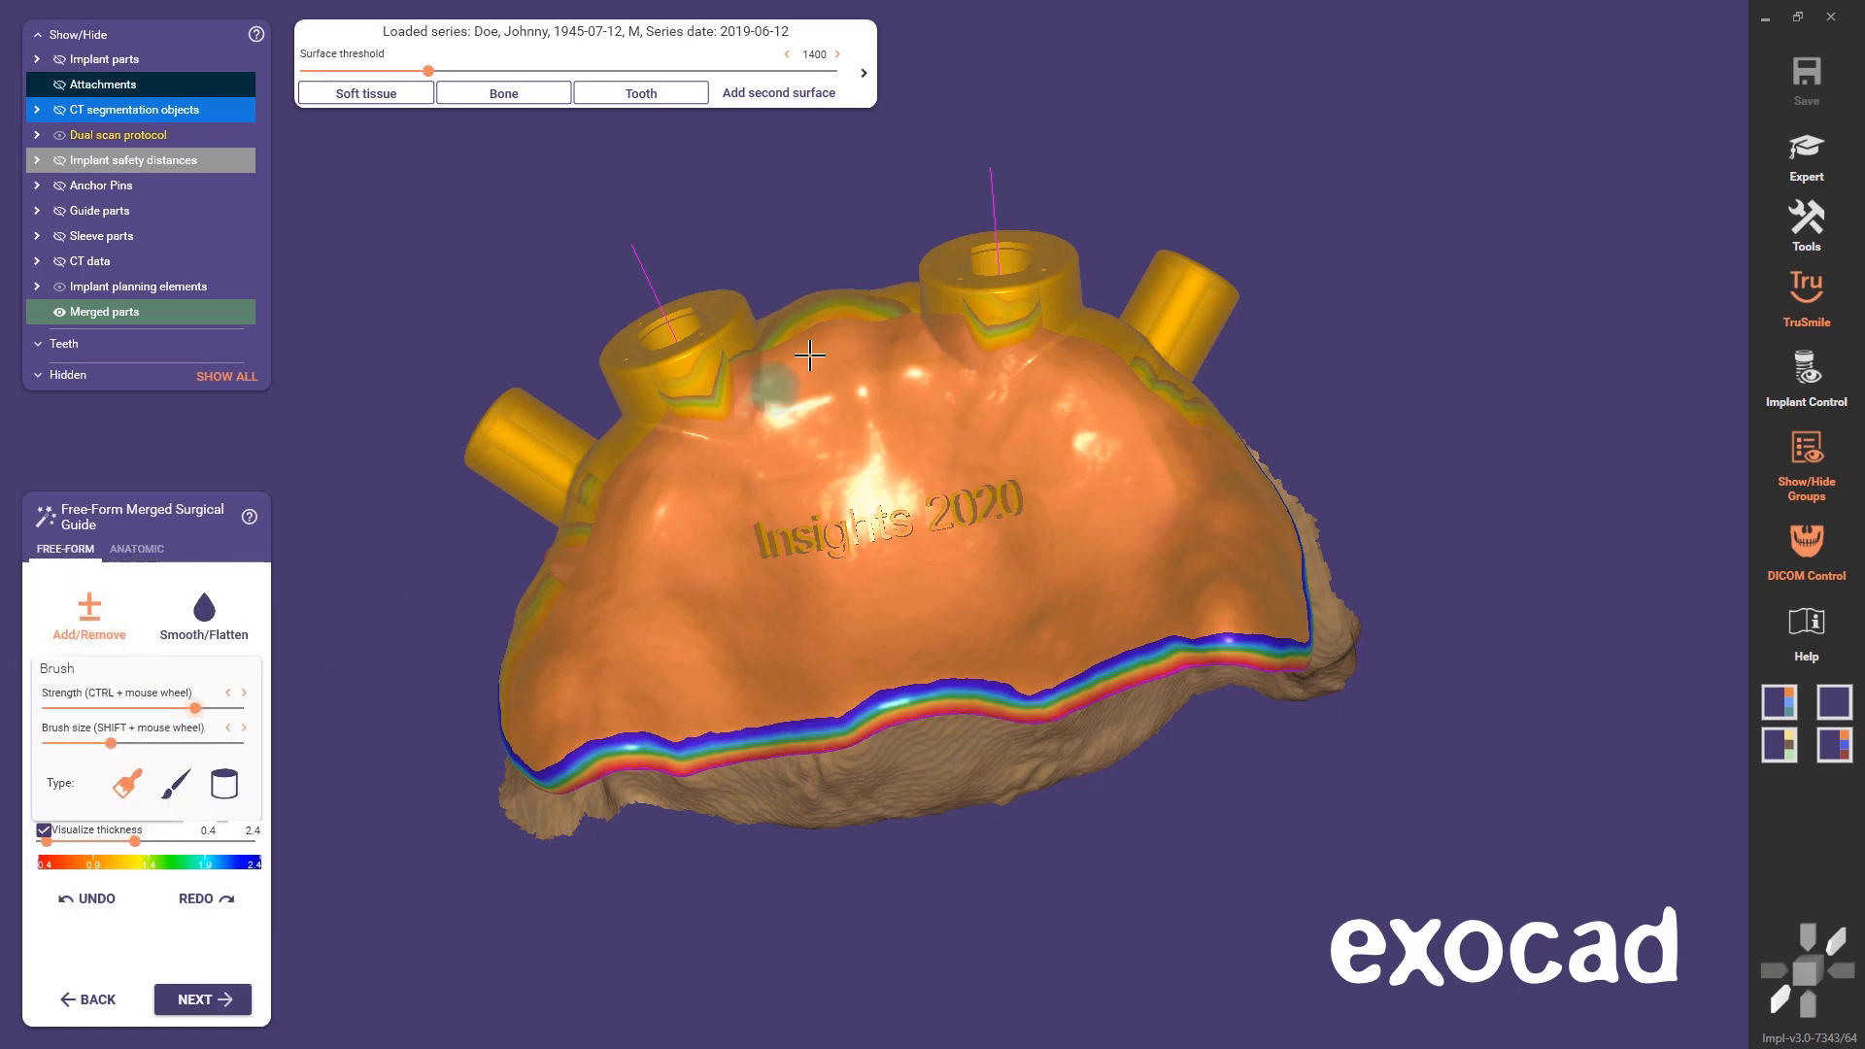
pyautogui.moveTo(941, 359); pyautogui.dragTo(916, 310)
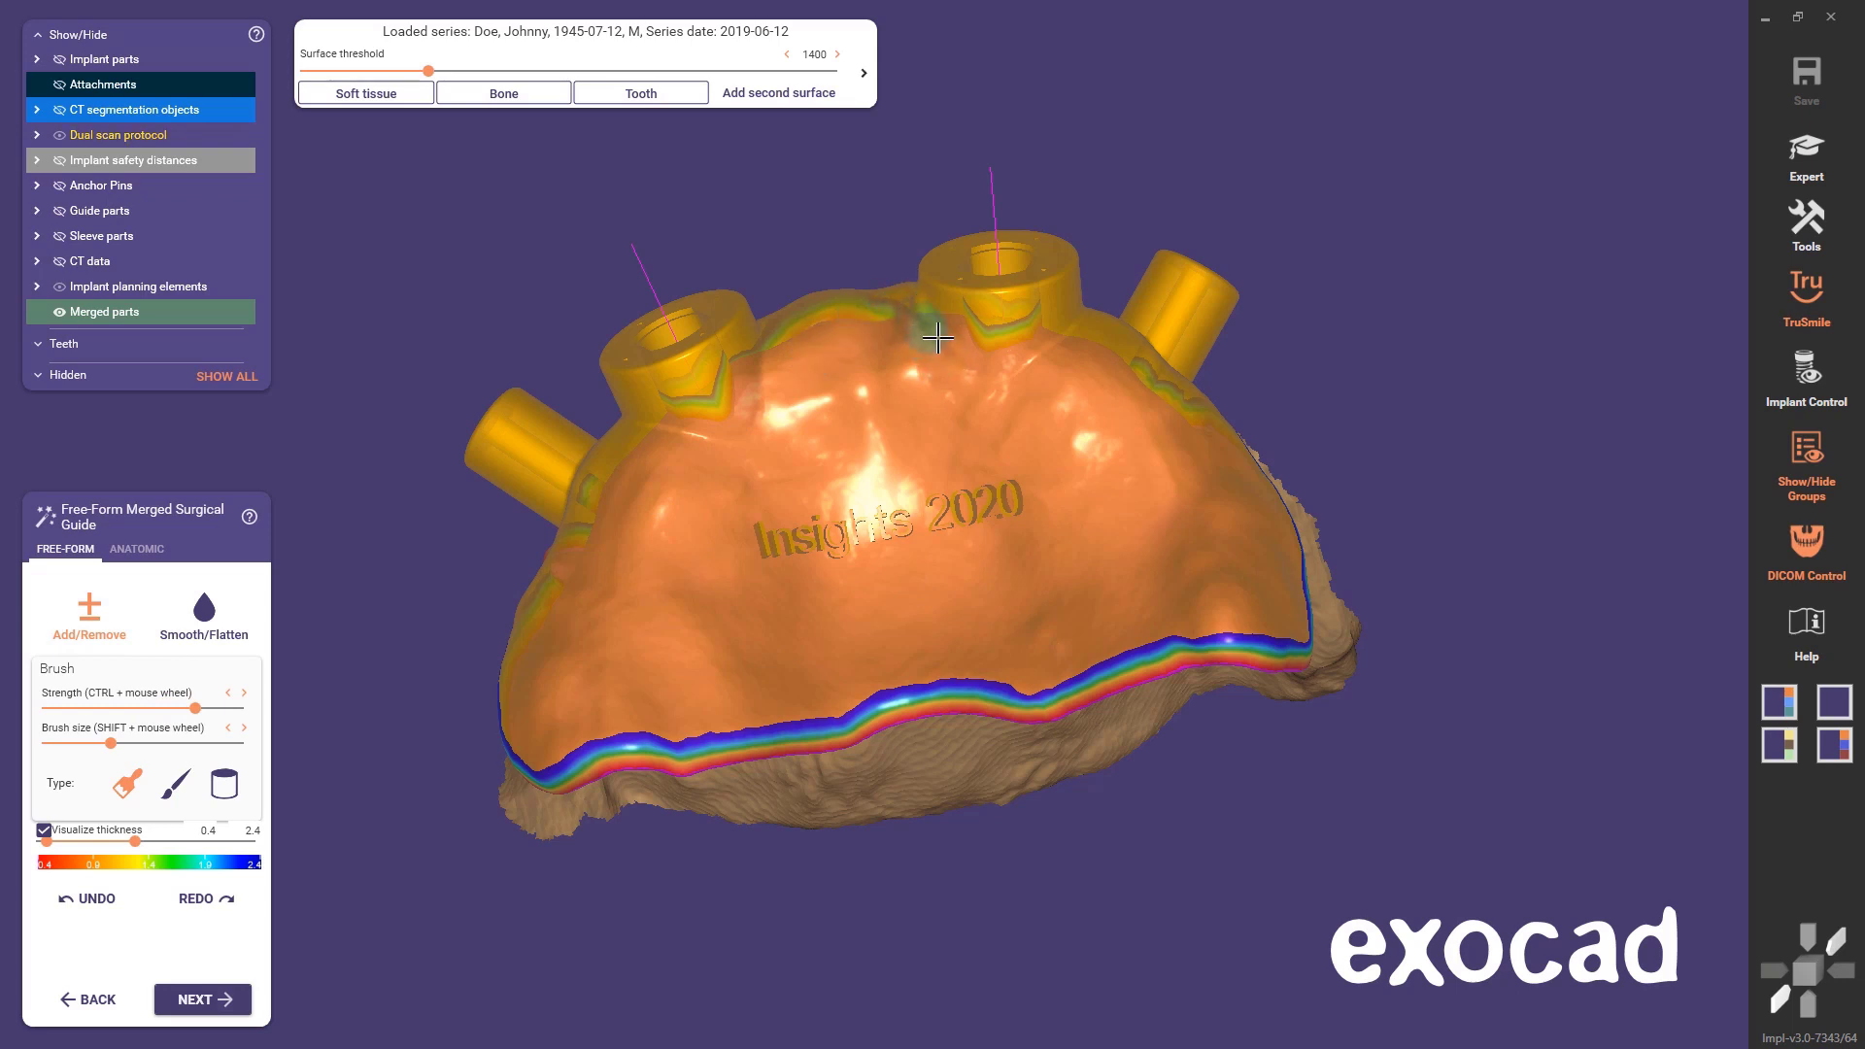
pyautogui.moveTo(939, 447); pyautogui.dragTo(932, 421, button='right')
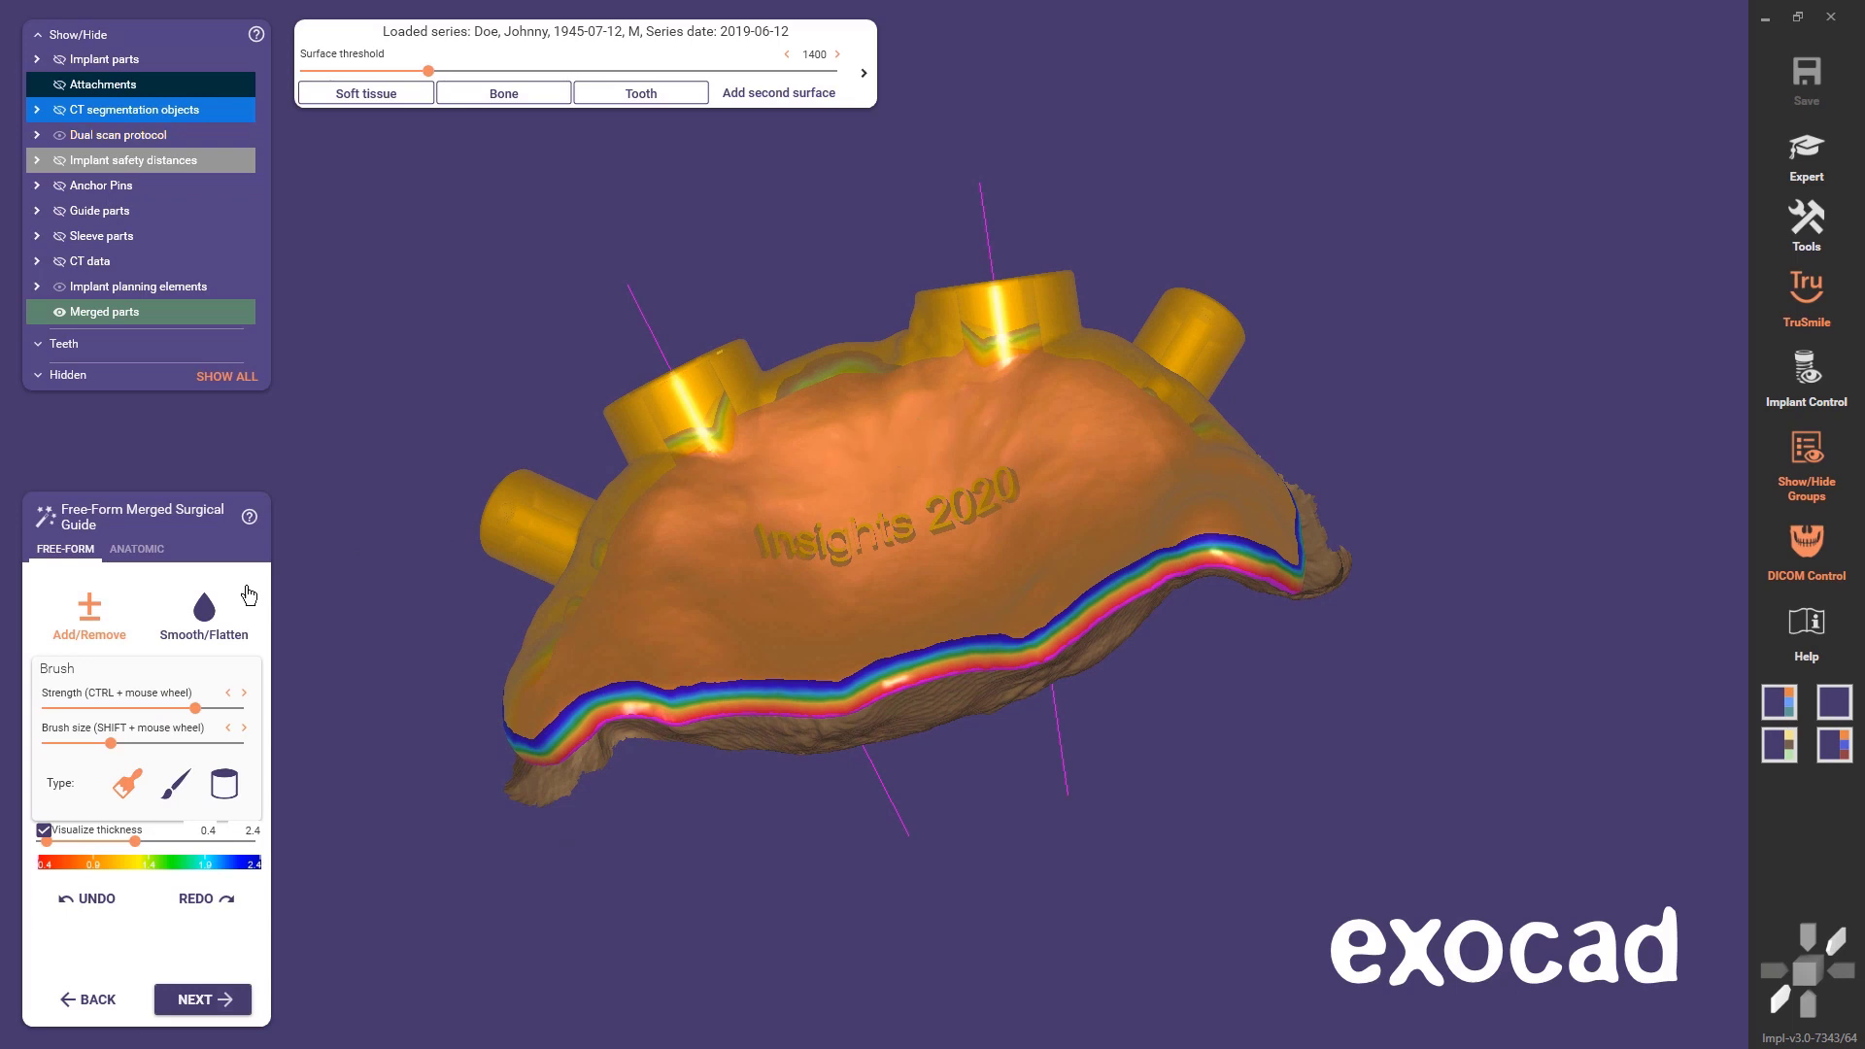
pyautogui.click(94, 903)
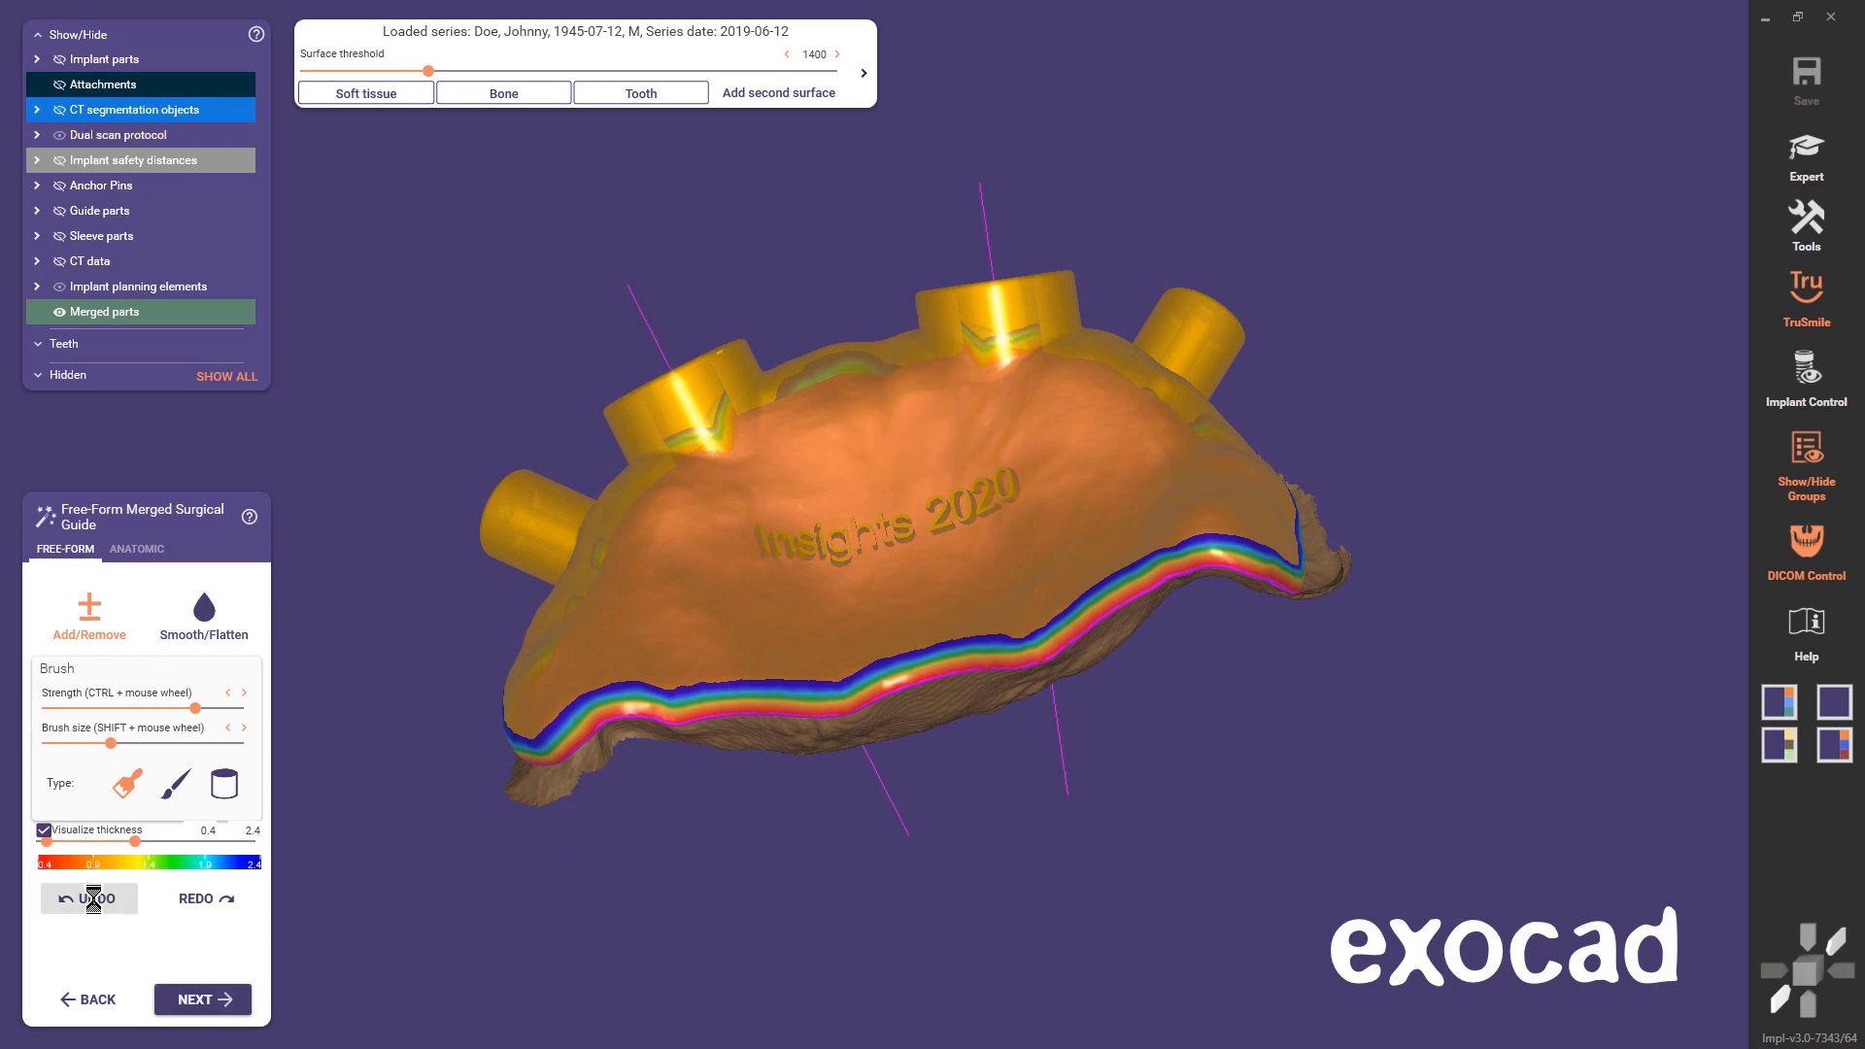
pyautogui.click(235, 989)
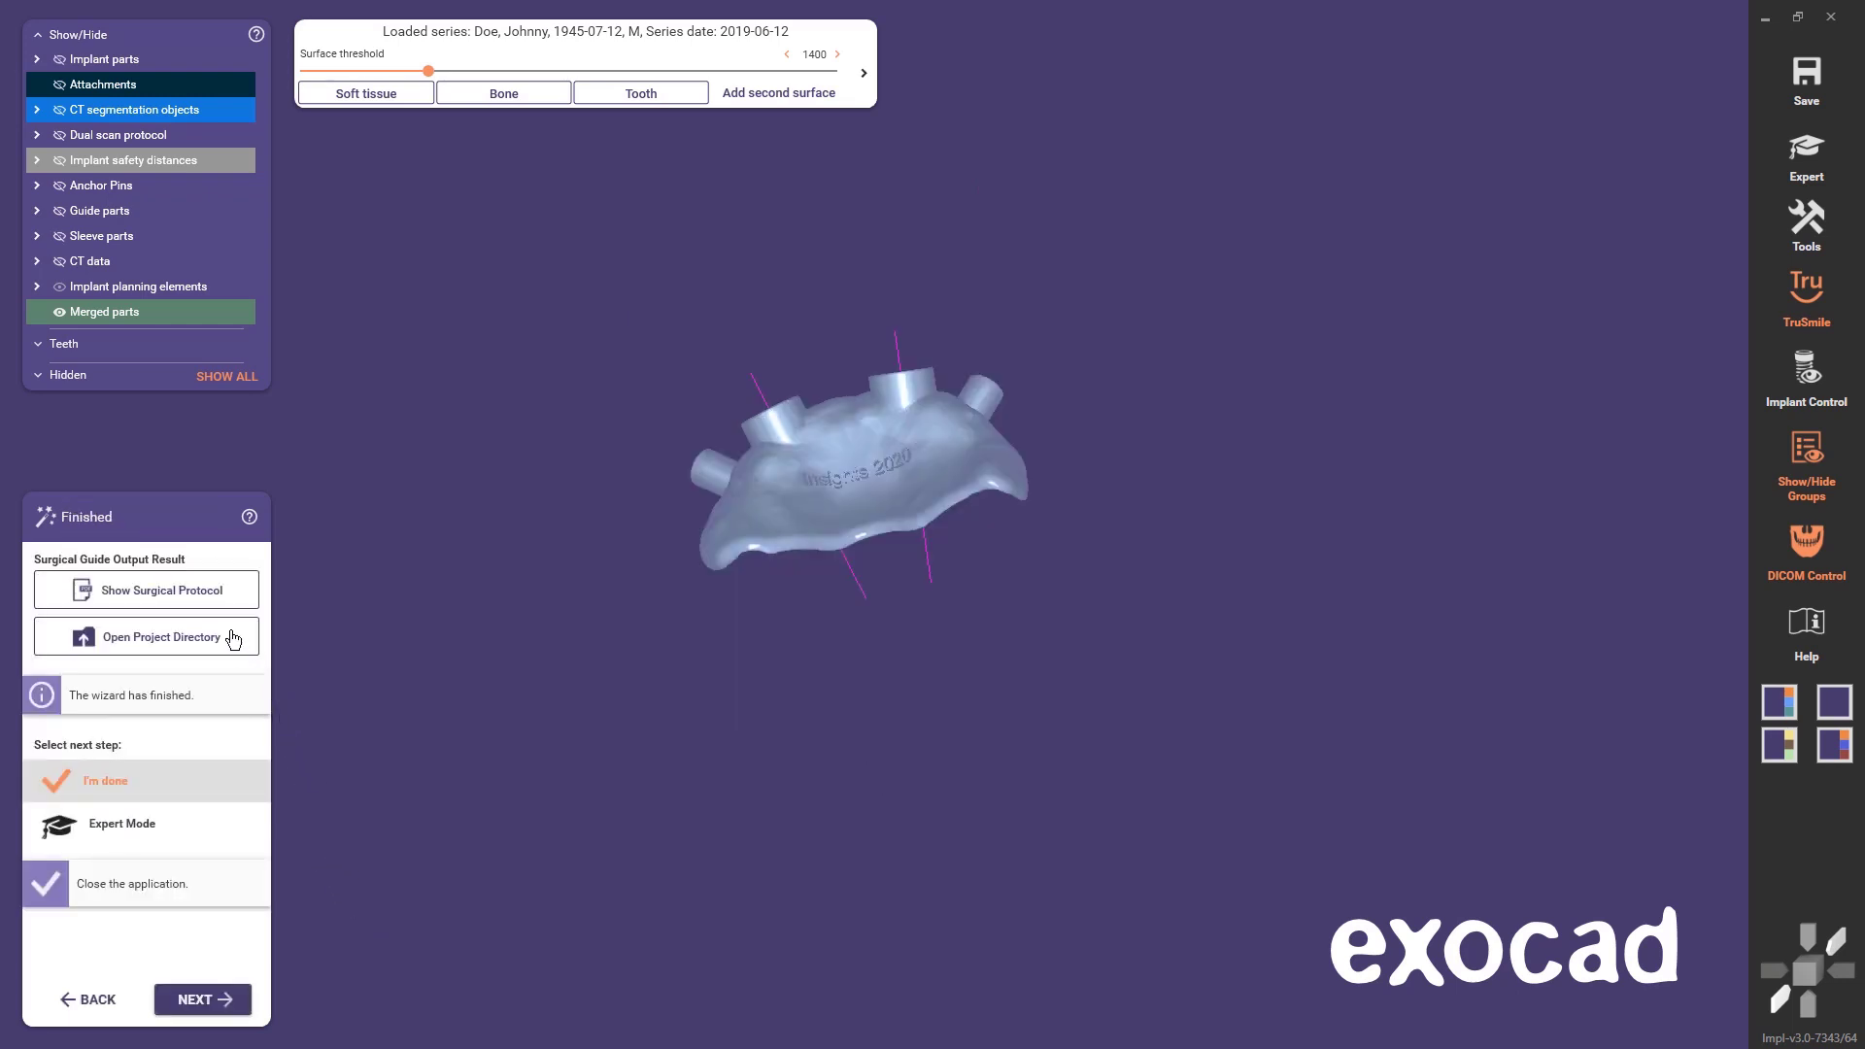
# - Open the Surgical Protocol PDF report from the finished surgical guide wizard
pyautogui.click(208, 599)
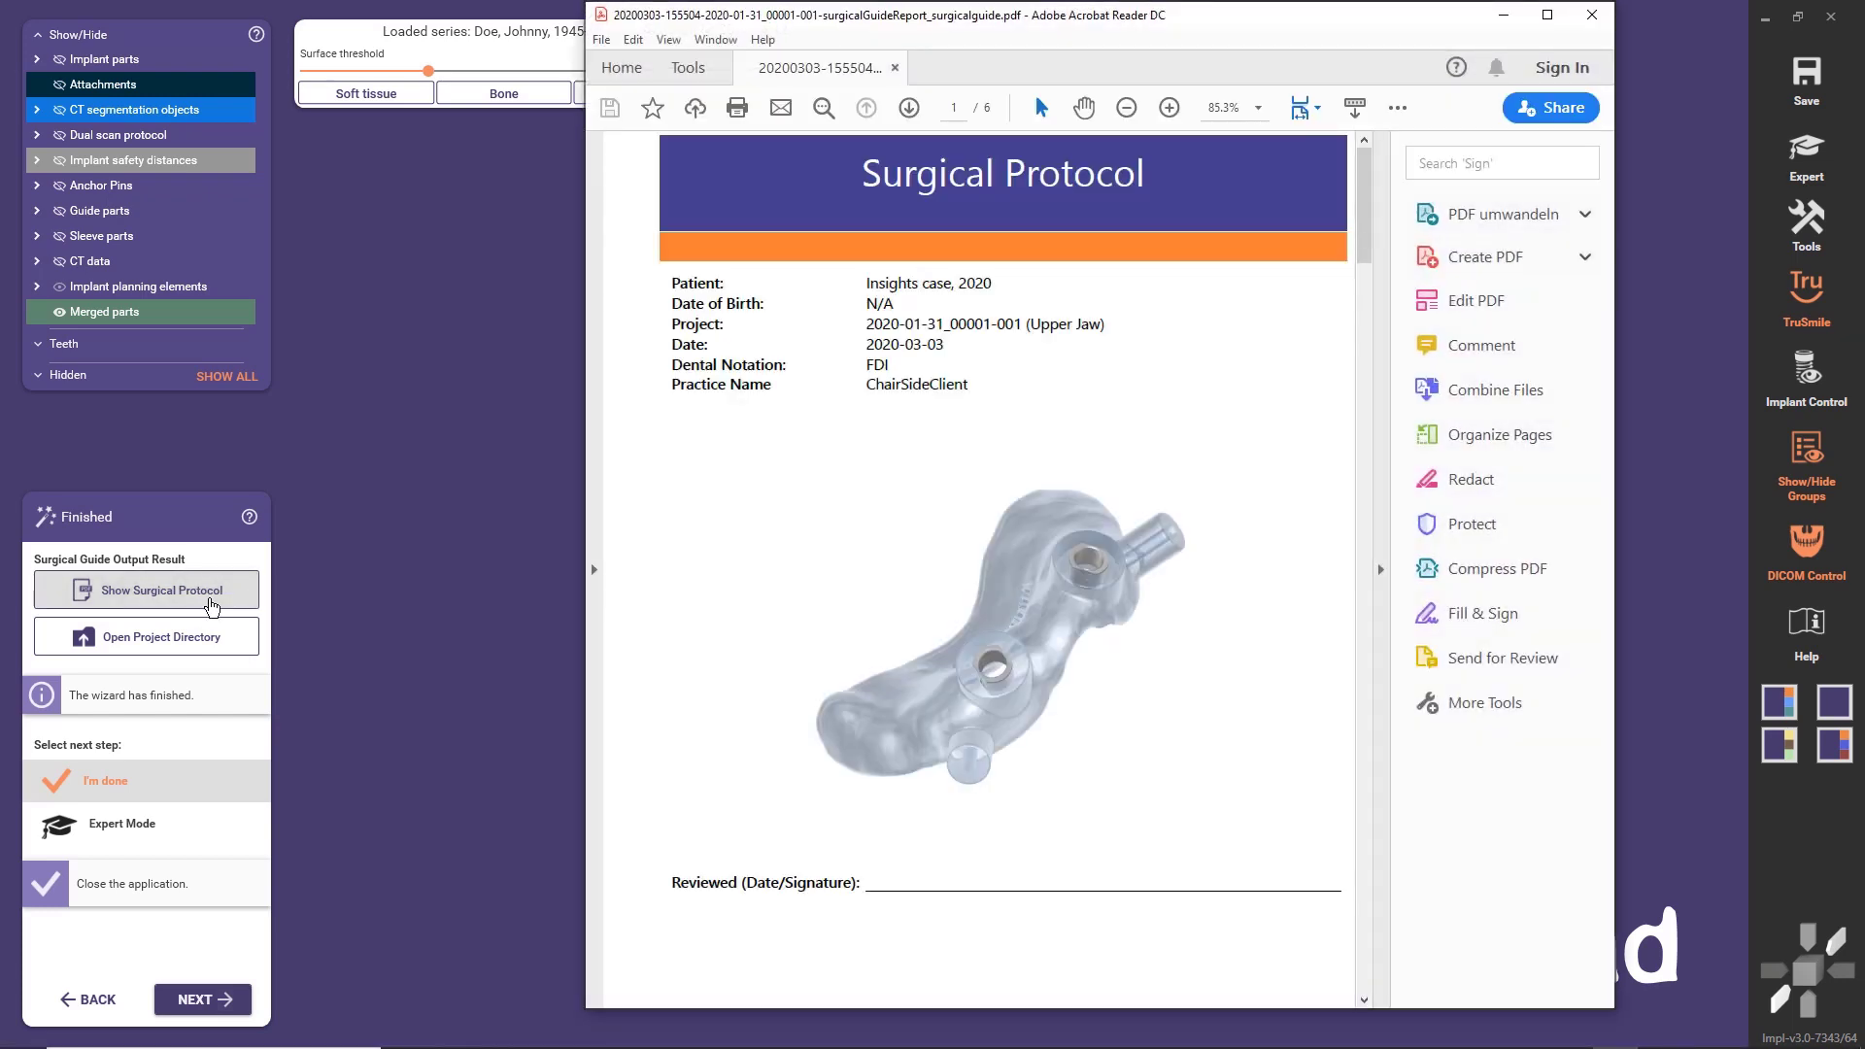
# - View the protocol at Fit One Full Page with the side tools pane collapsed
pyautogui.click(1318, 108)
pyautogui.click(1333, 171)
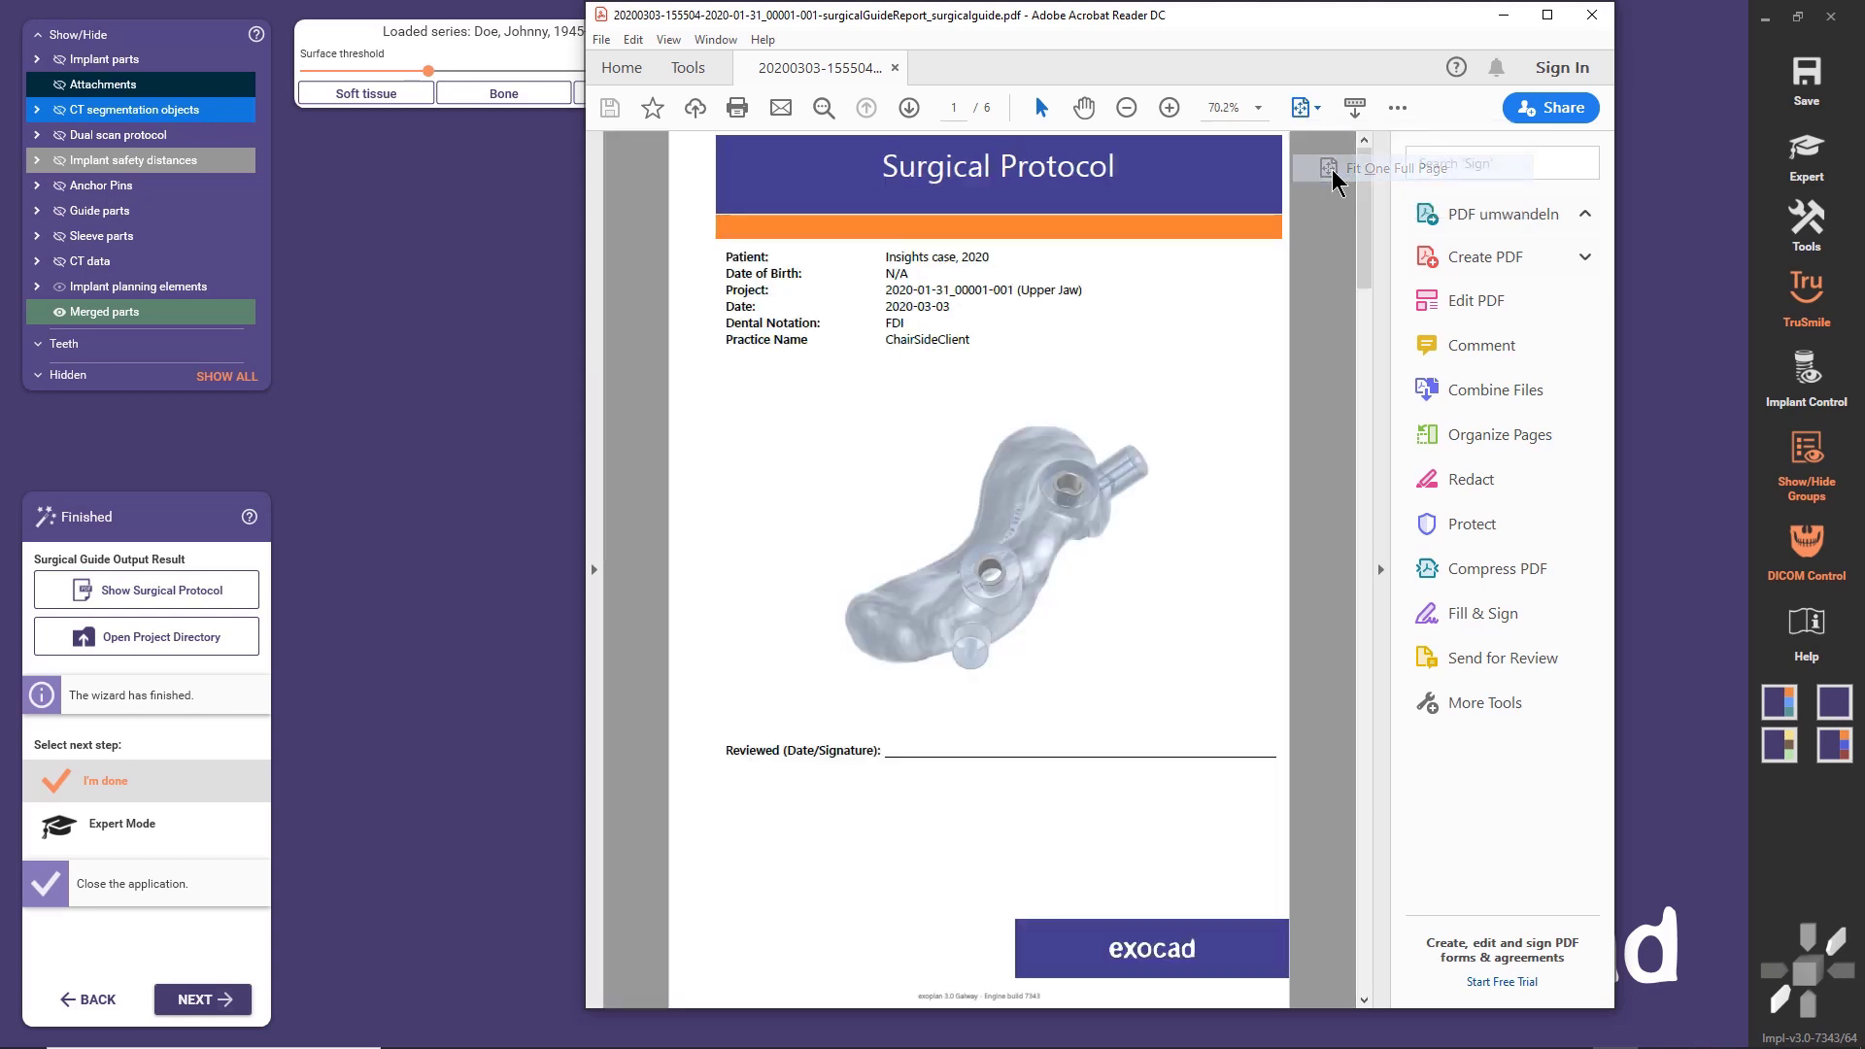
pyautogui.click(1380, 571)
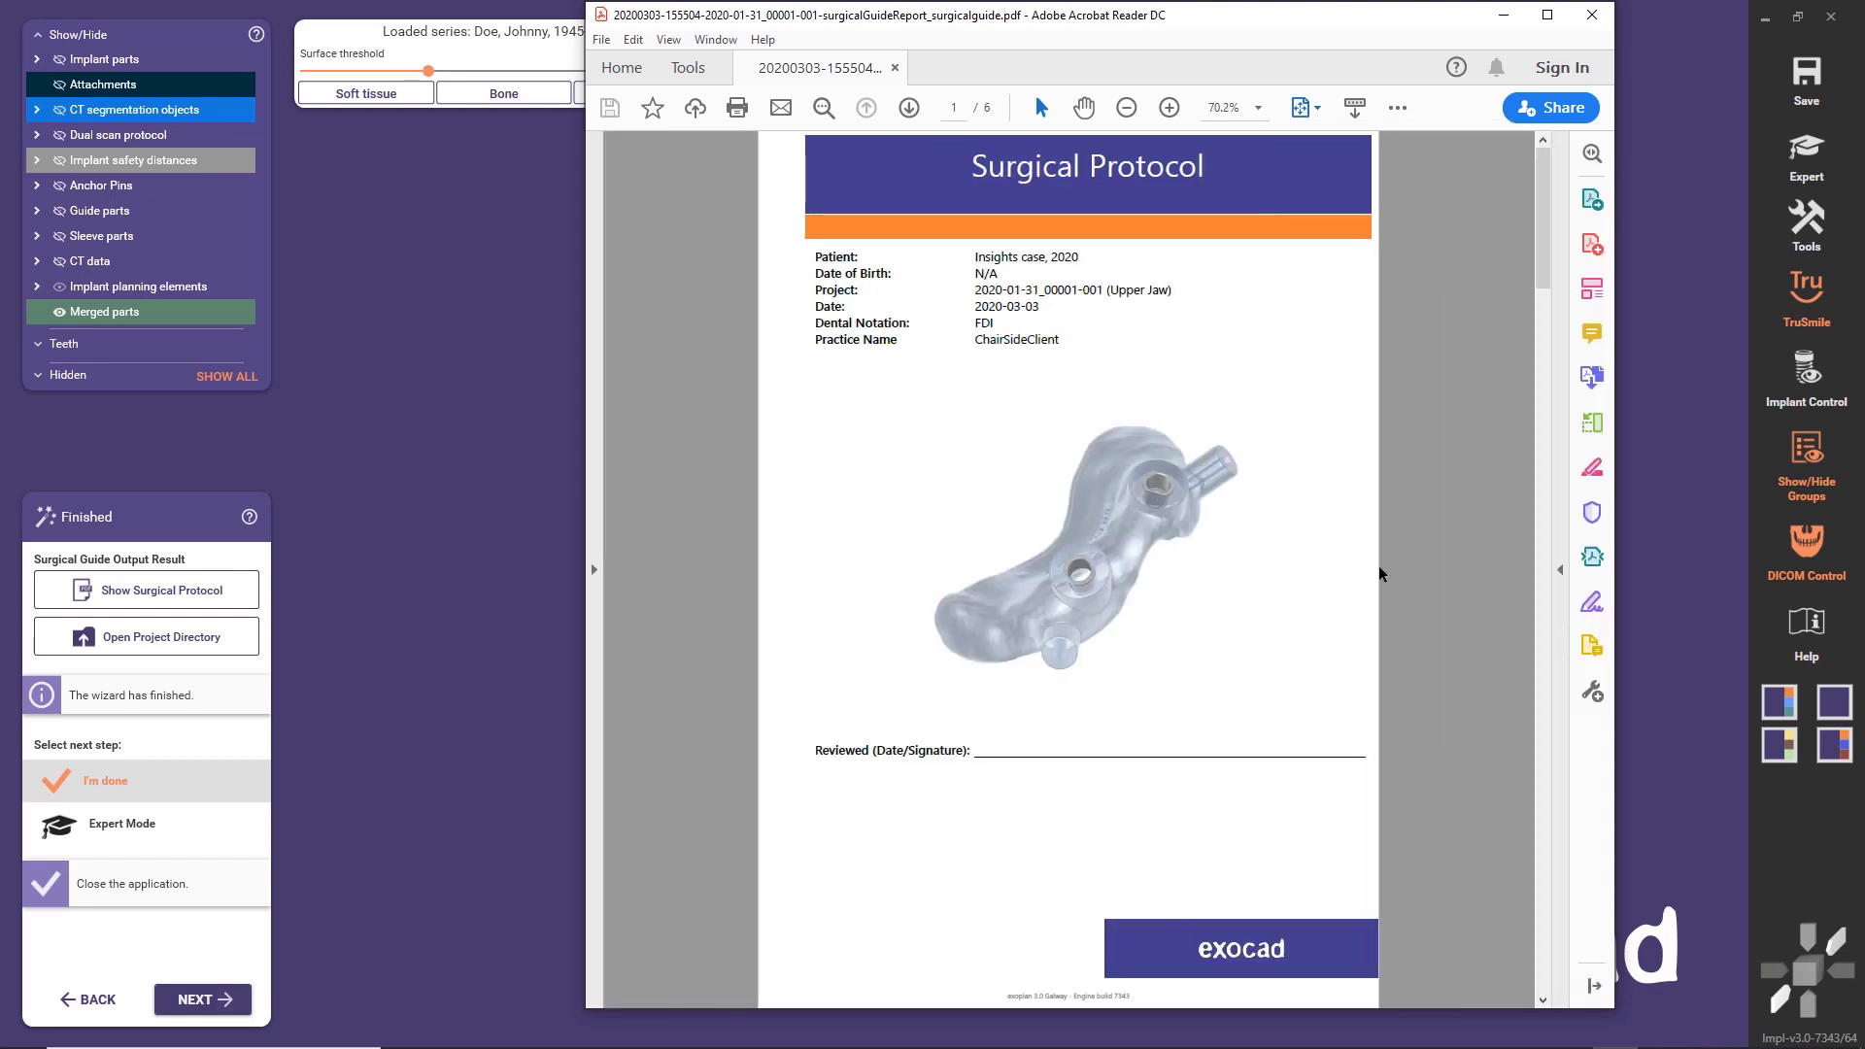
# - Read through to the page-6 disclaimer, close Acrobat, and finish the exoplan wizard
pyautogui.scroll(-3, 1327, 583)
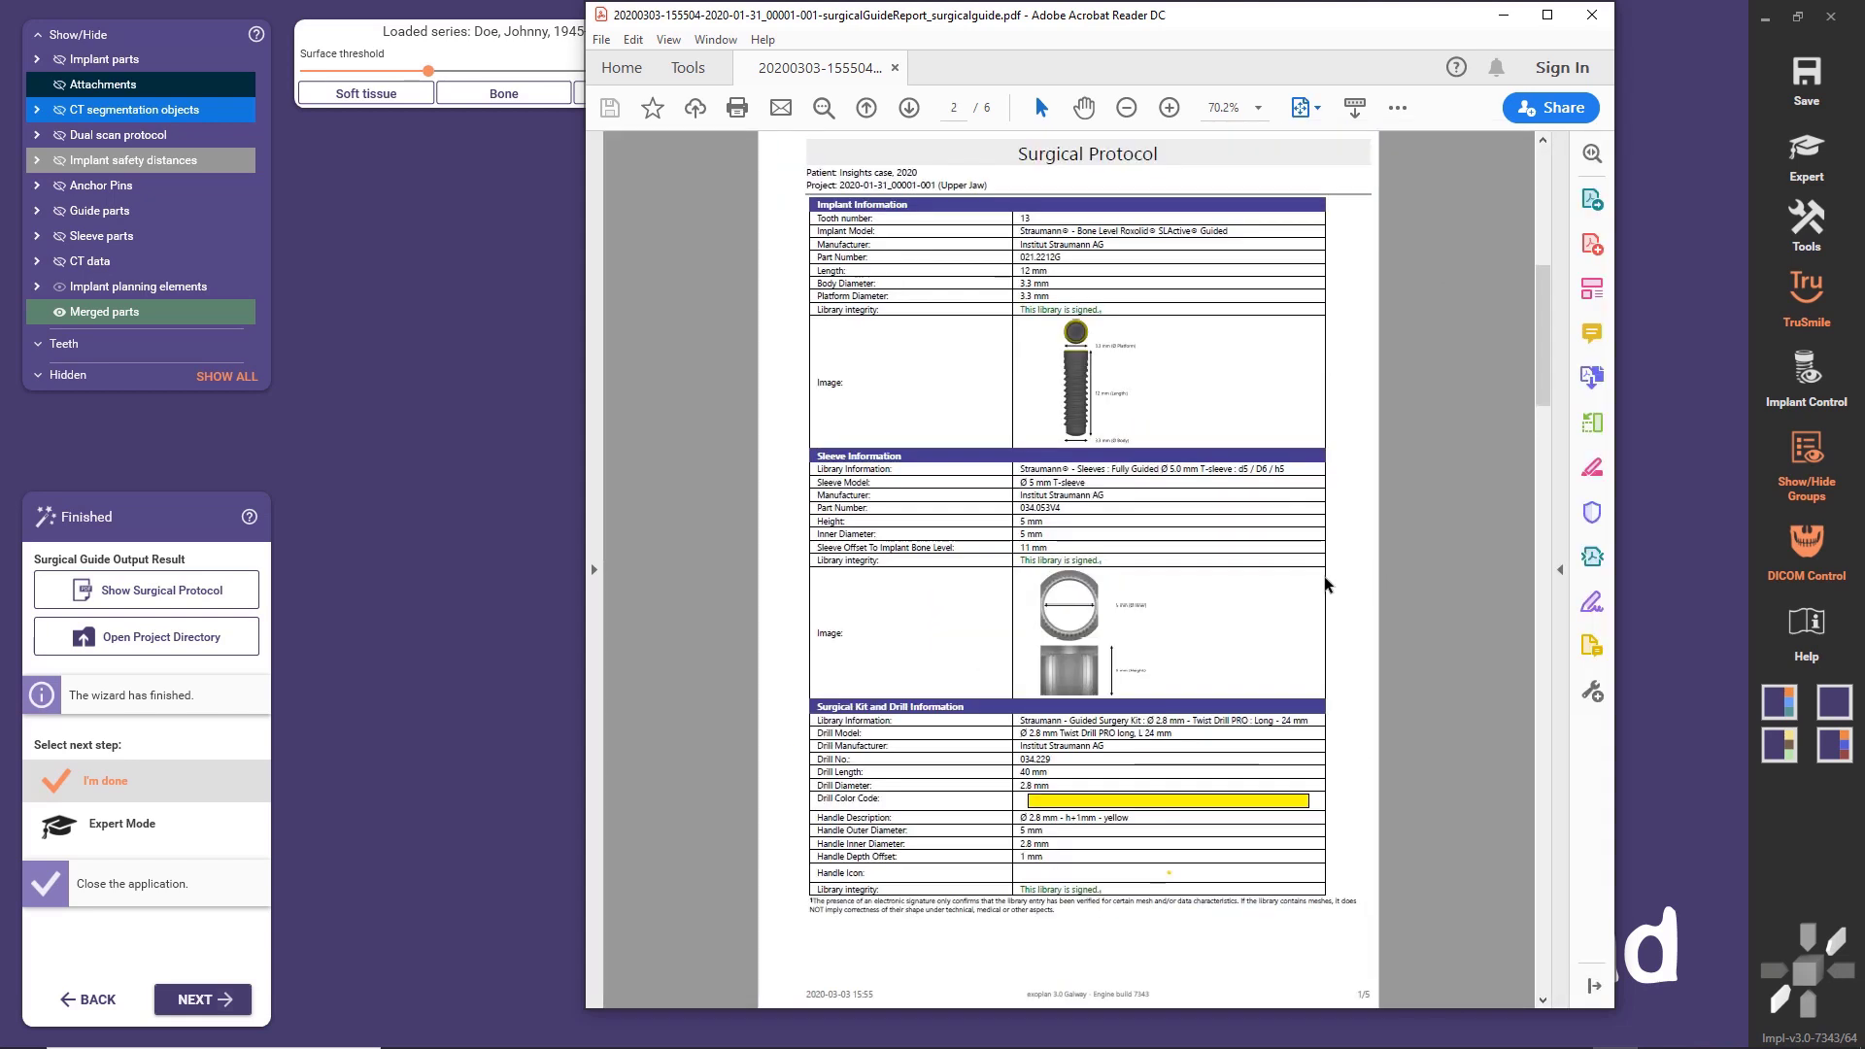
pyautogui.scroll(-3, 1326, 584)
pyautogui.scroll(-3, 1326, 583)
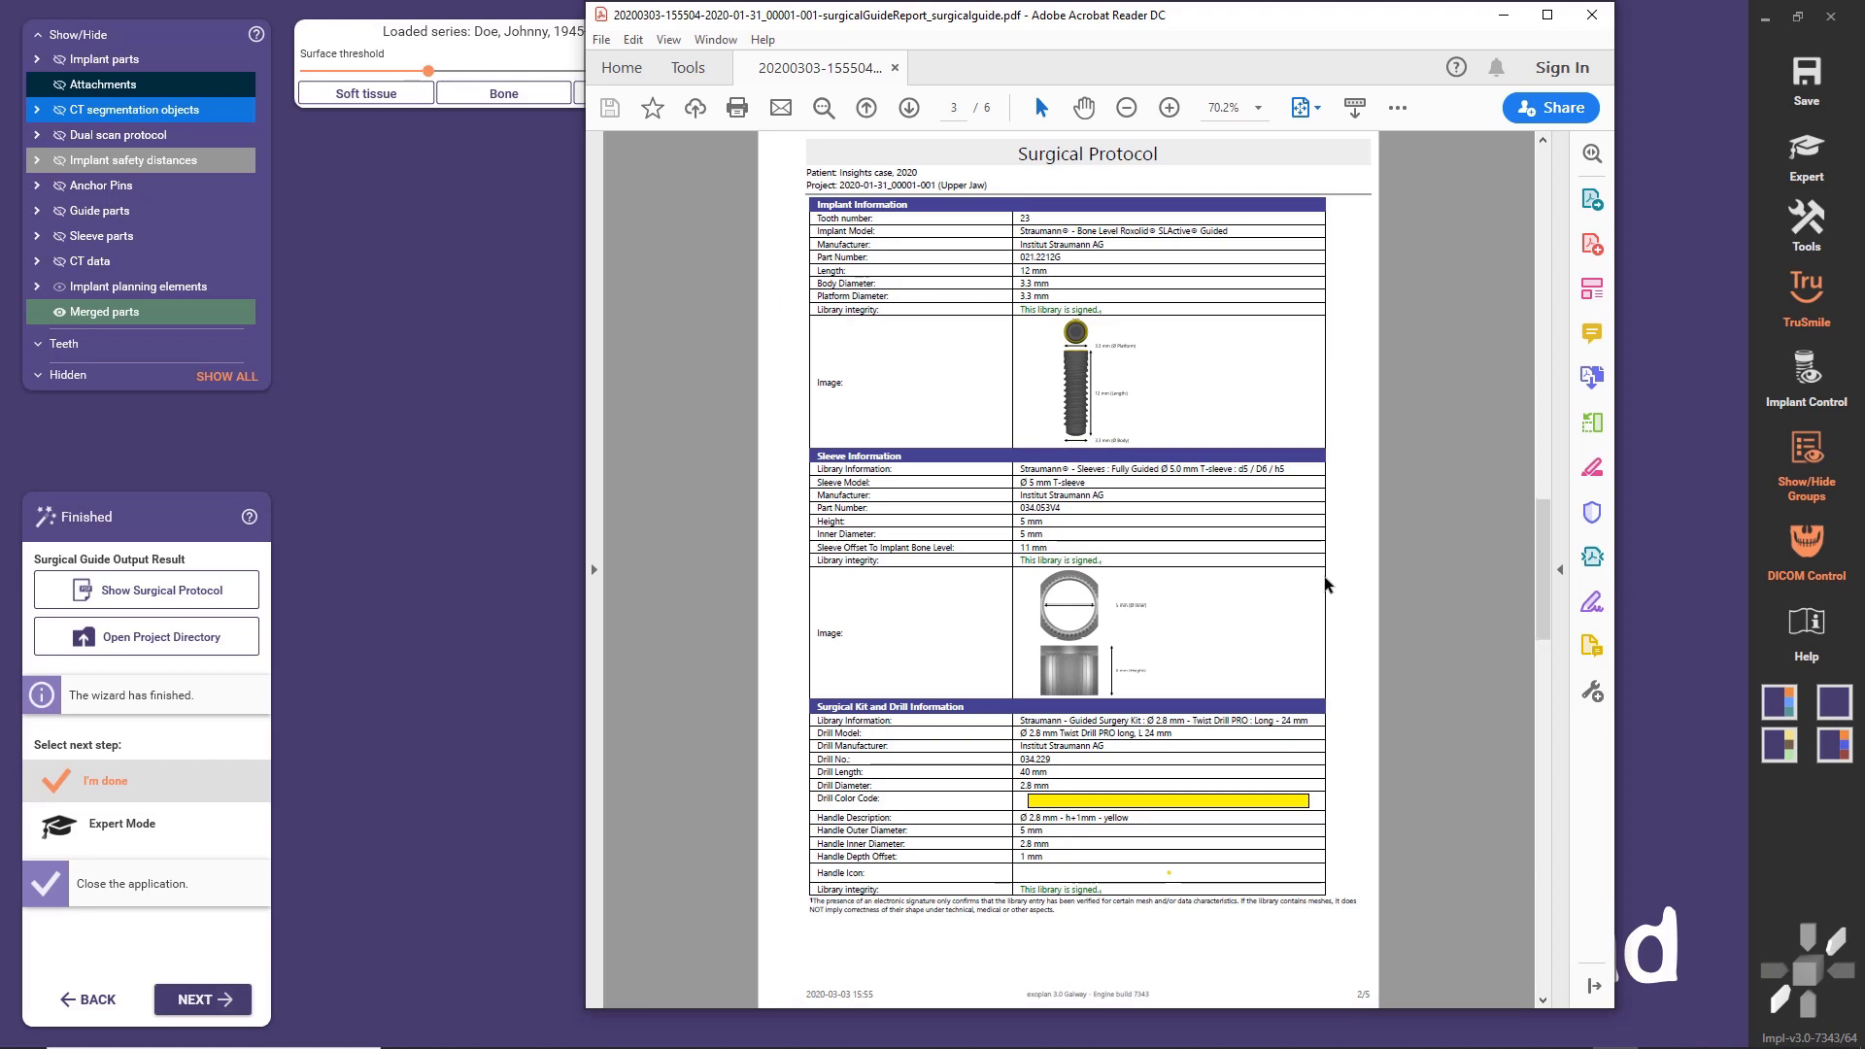
pyautogui.scroll(-3, 1327, 584)
pyautogui.scroll(-6, 1326, 584)
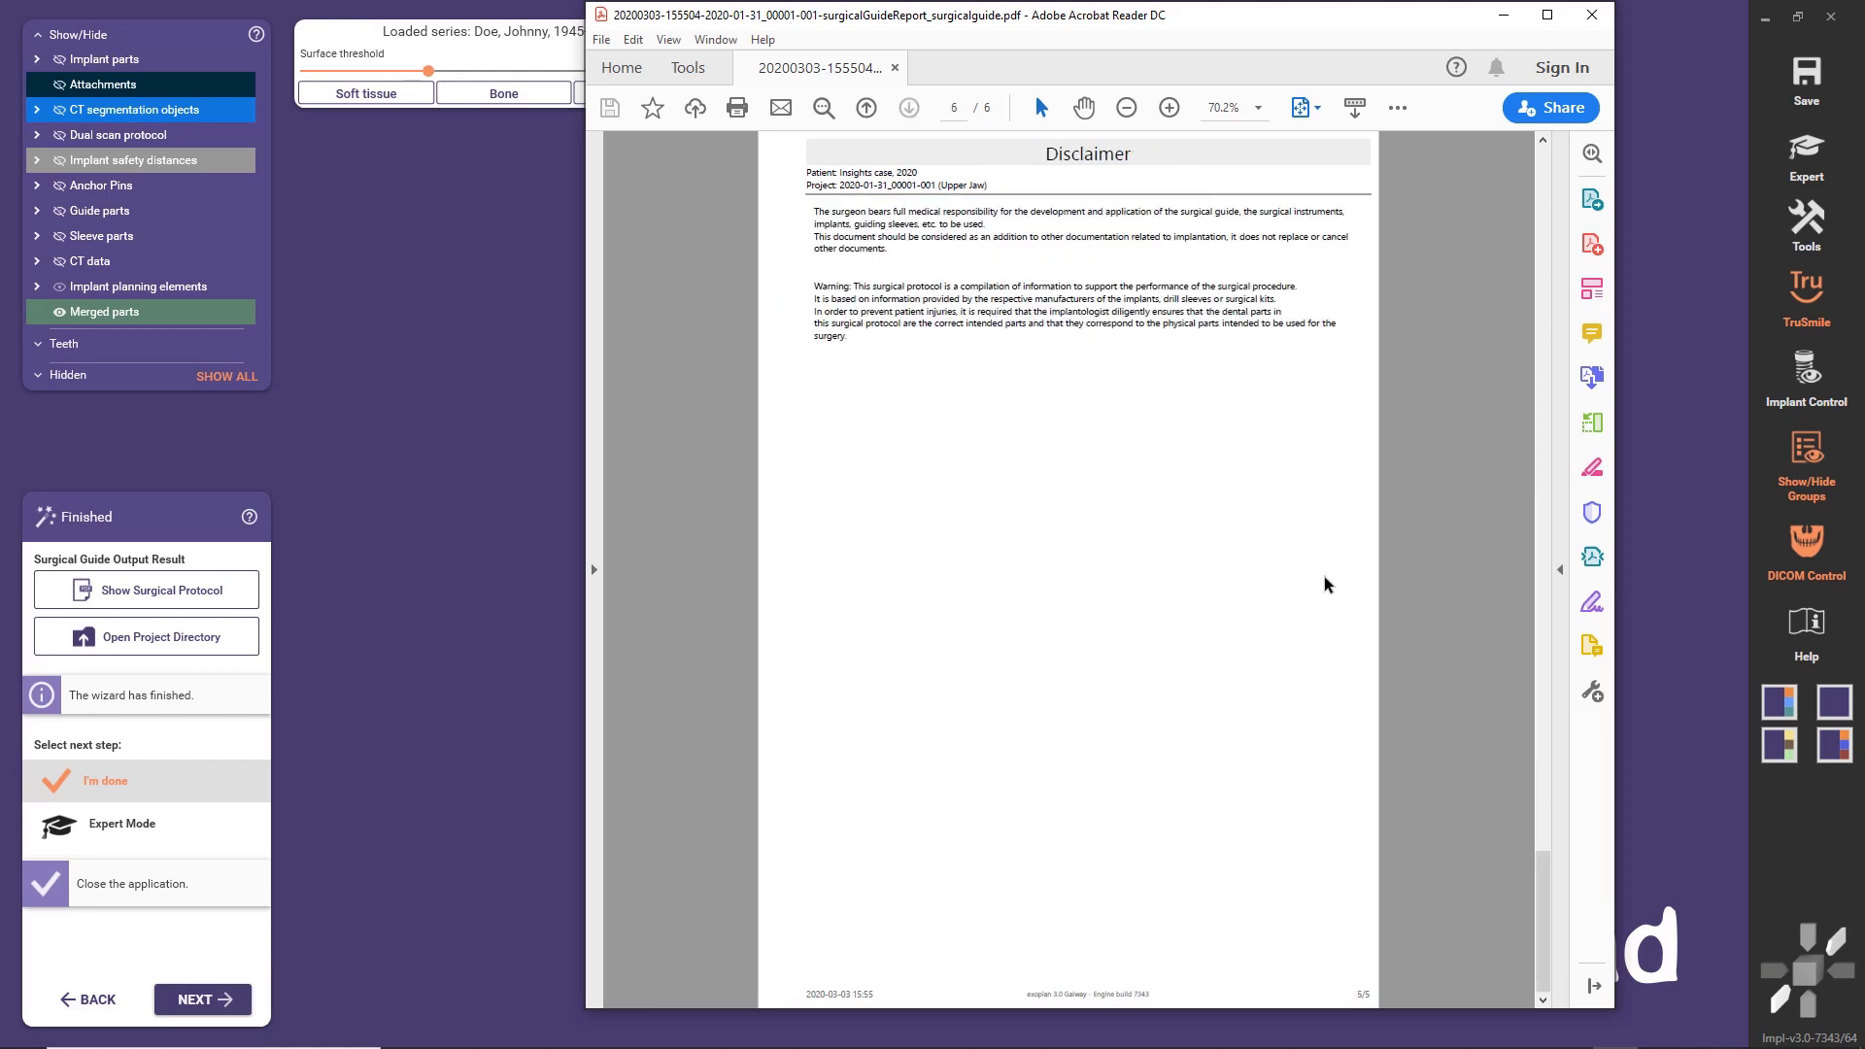
pyautogui.click(1591, 15)
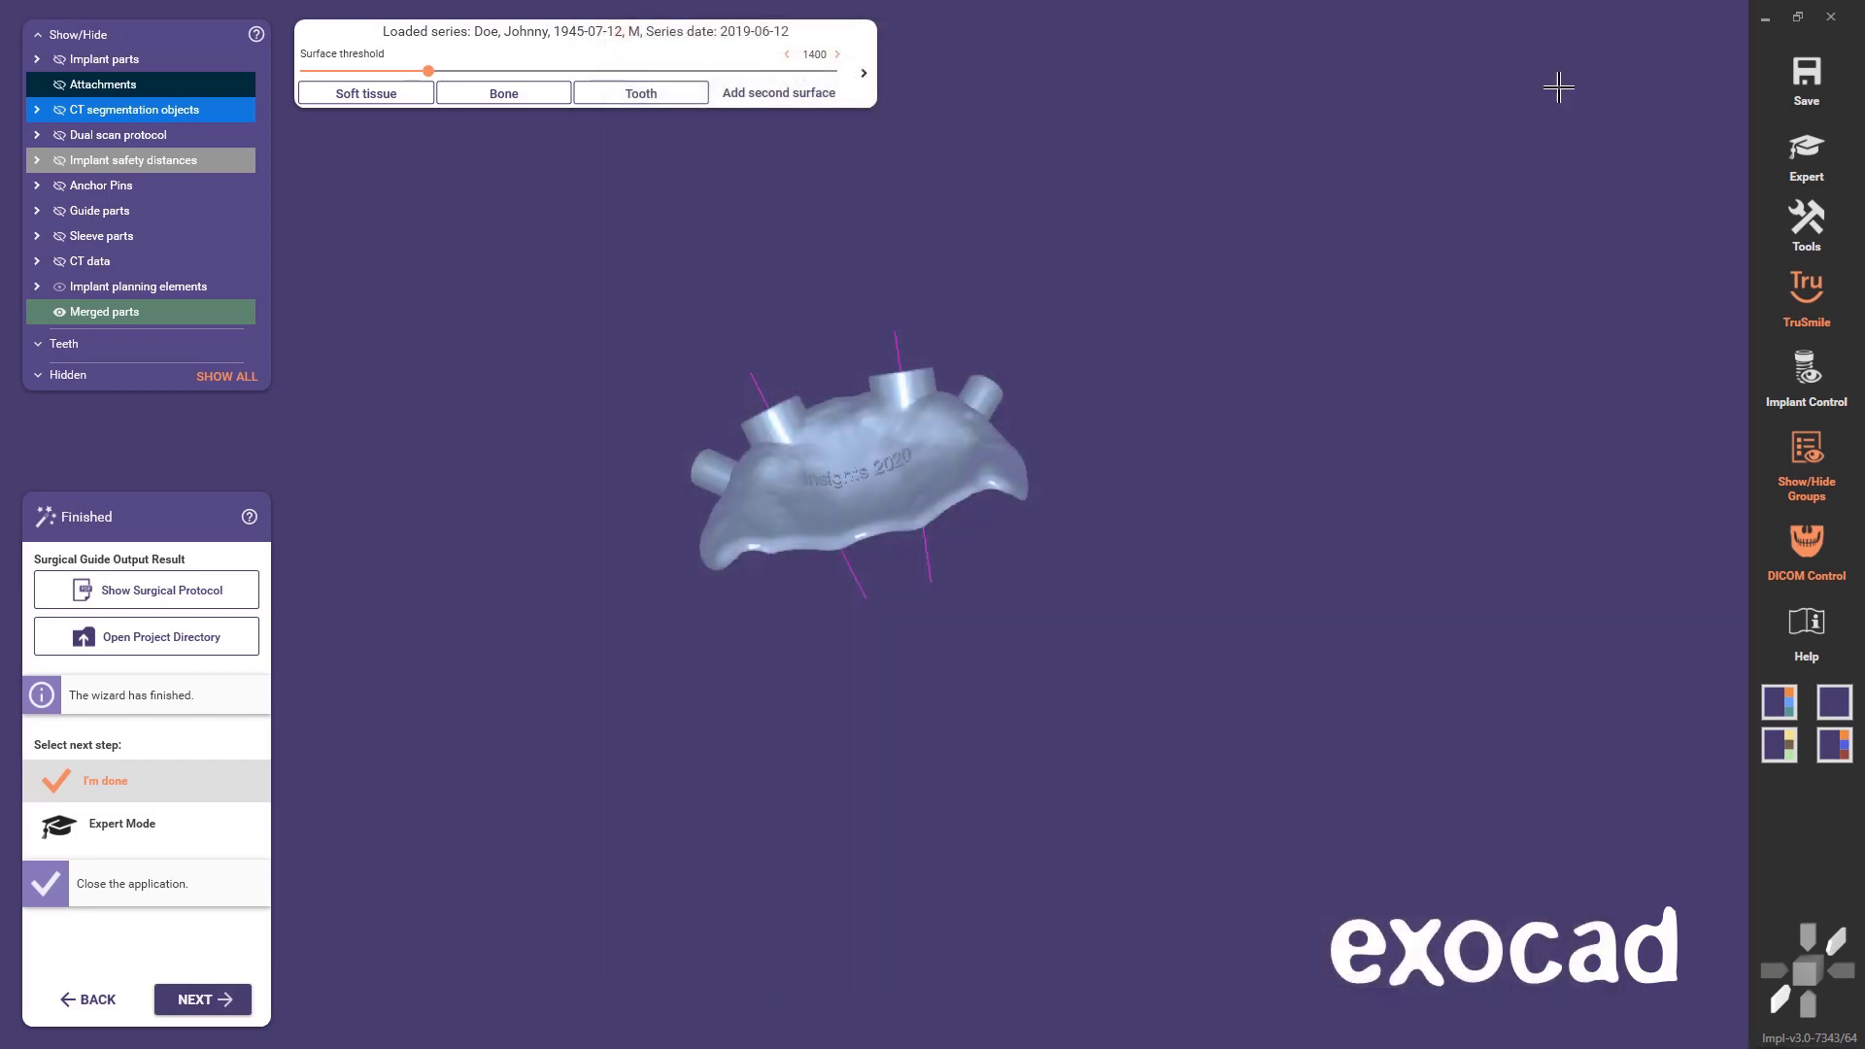
pyautogui.click(202, 999)
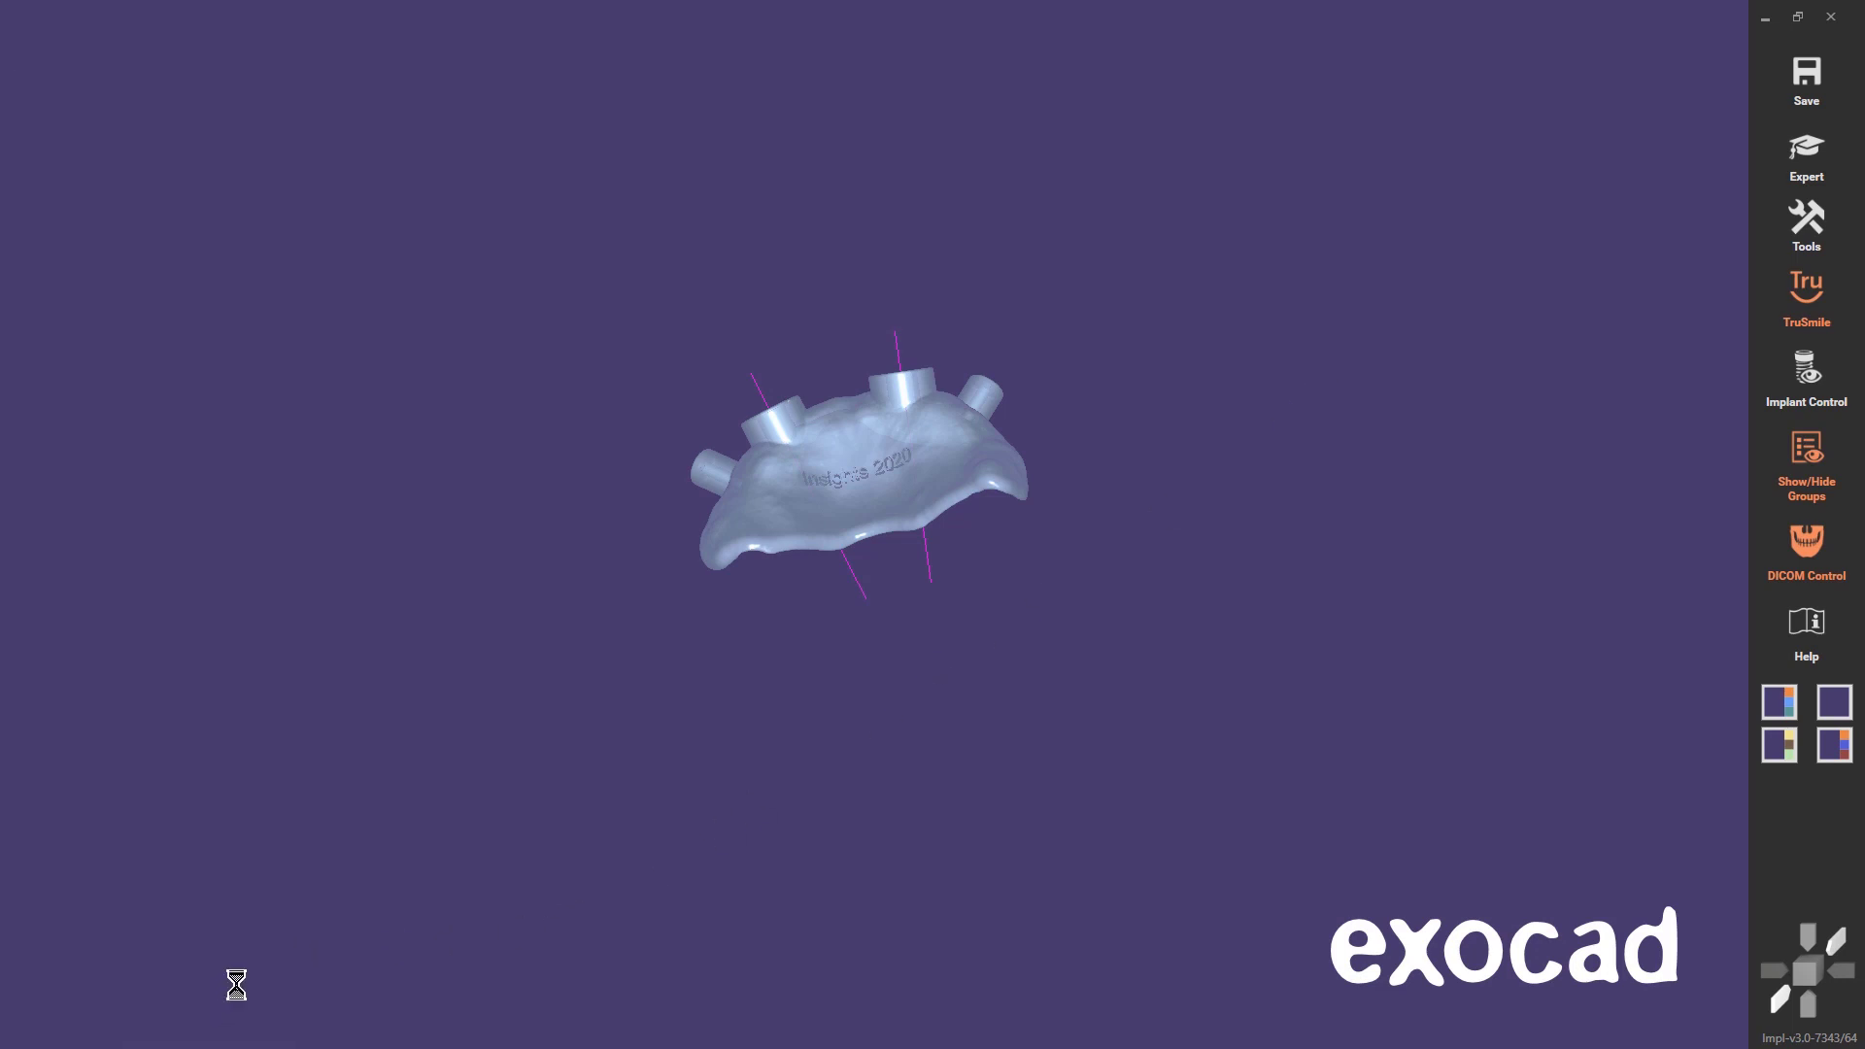